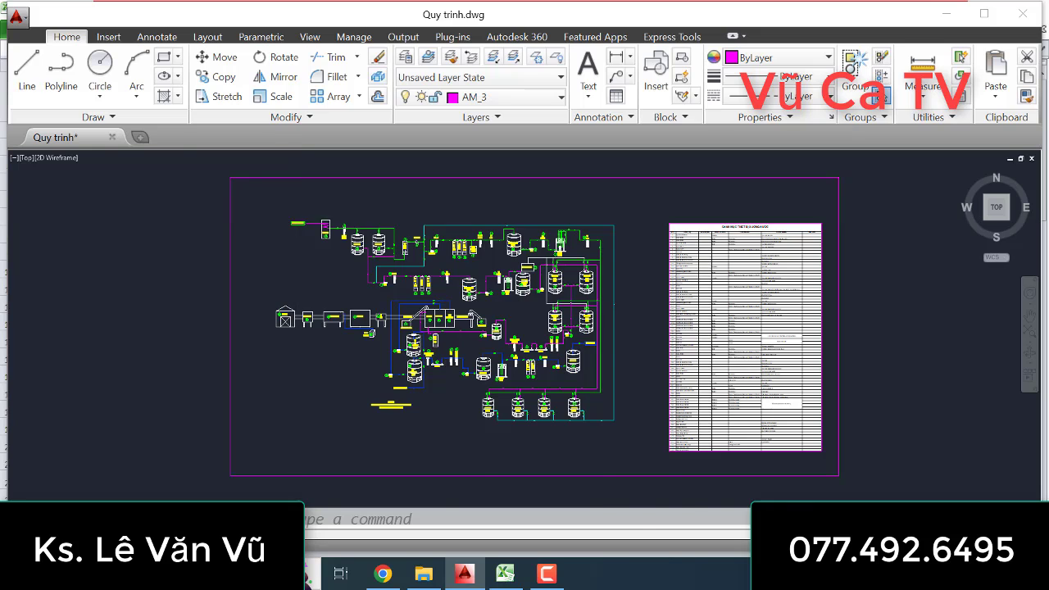
- Examine the overall water process diagram, then the "Nước nguyên liệu" inlet and the "Giải nhiệt" unit (75)
scroll(297, 220, "up", 2)
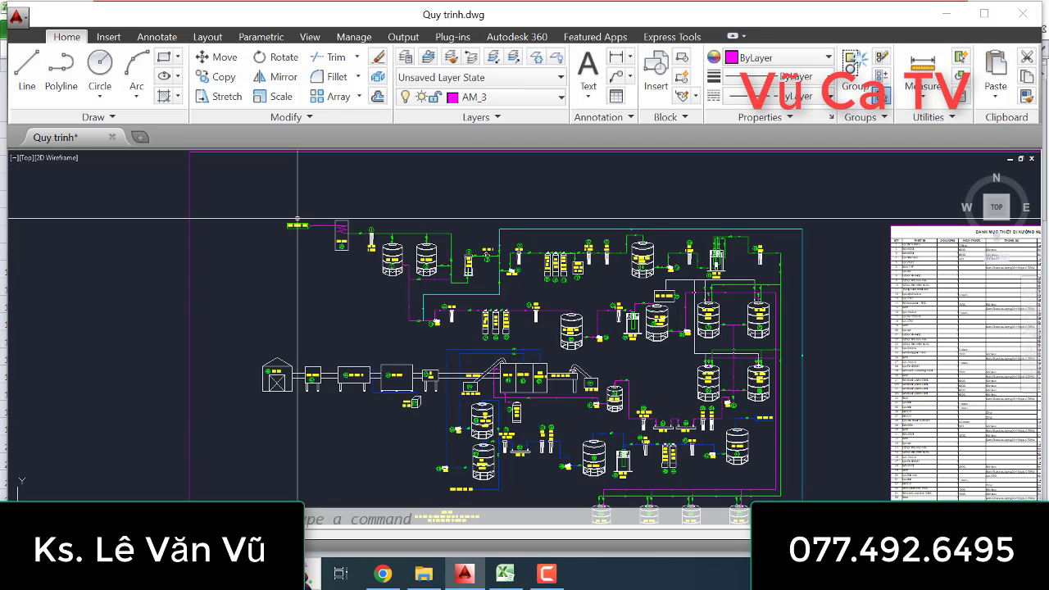
scroll(339, 159, "down", 3)
scroll(344, 255, "up", 3)
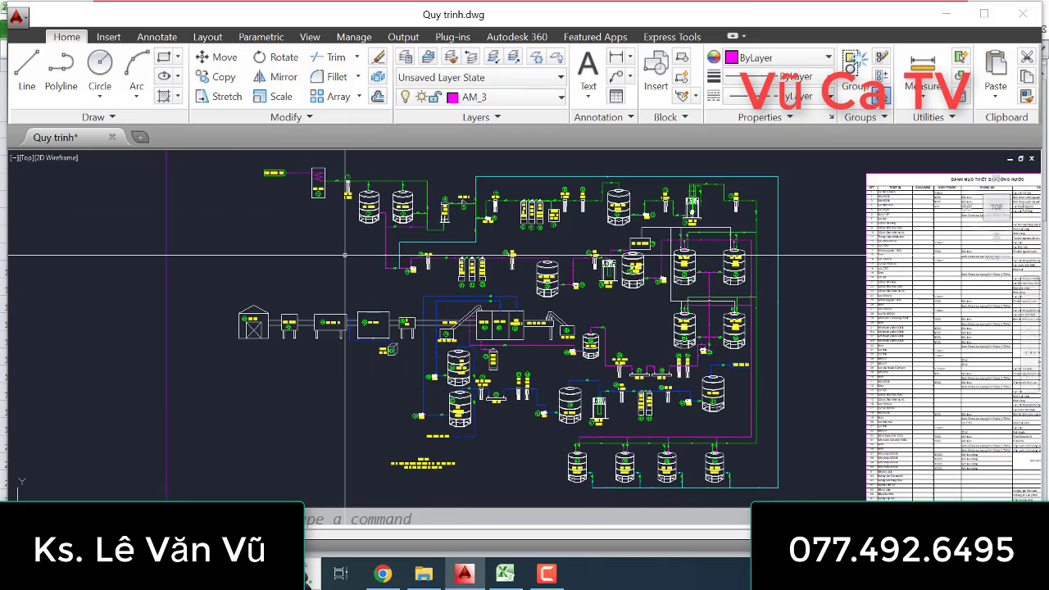
left_click(563, 579)
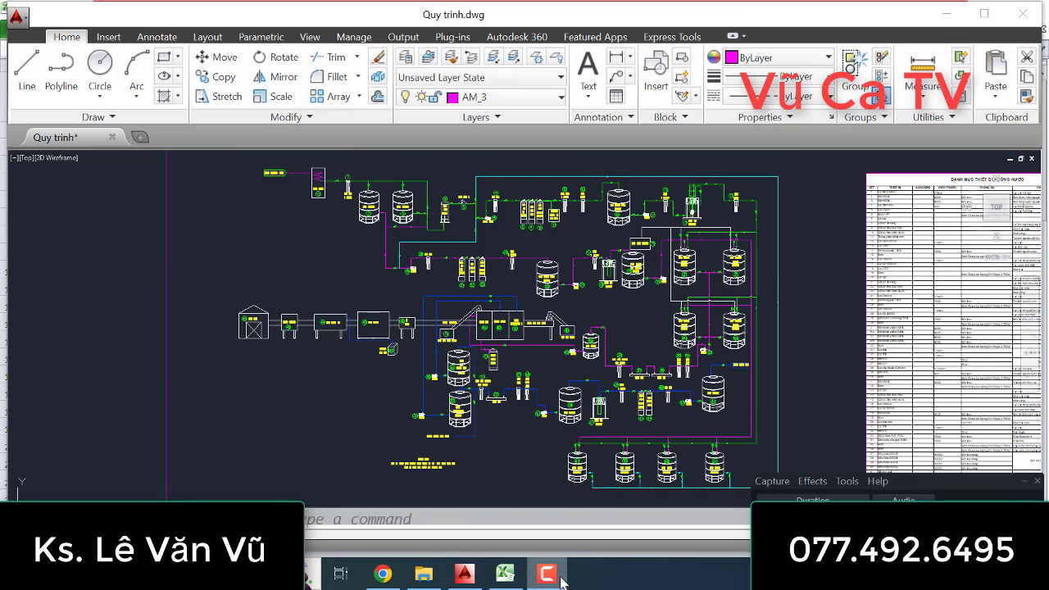
scroll(295, 193, "up", 6)
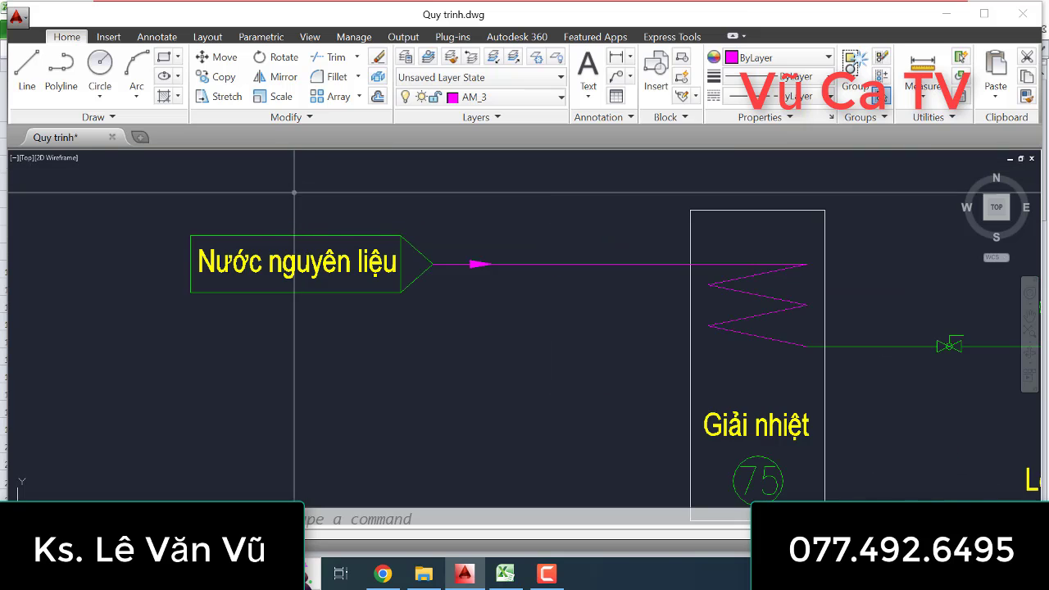
scroll(294, 193, "down", 8)
scroll(295, 198, "up", 5)
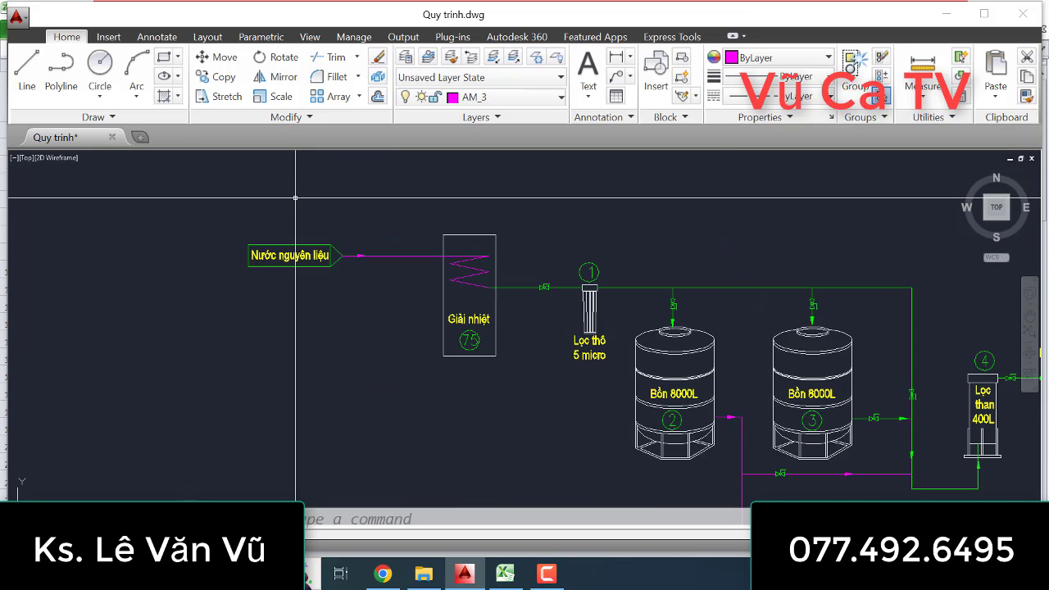
scroll(291, 246, "up", 4)
scroll(343, 247, "down", 2)
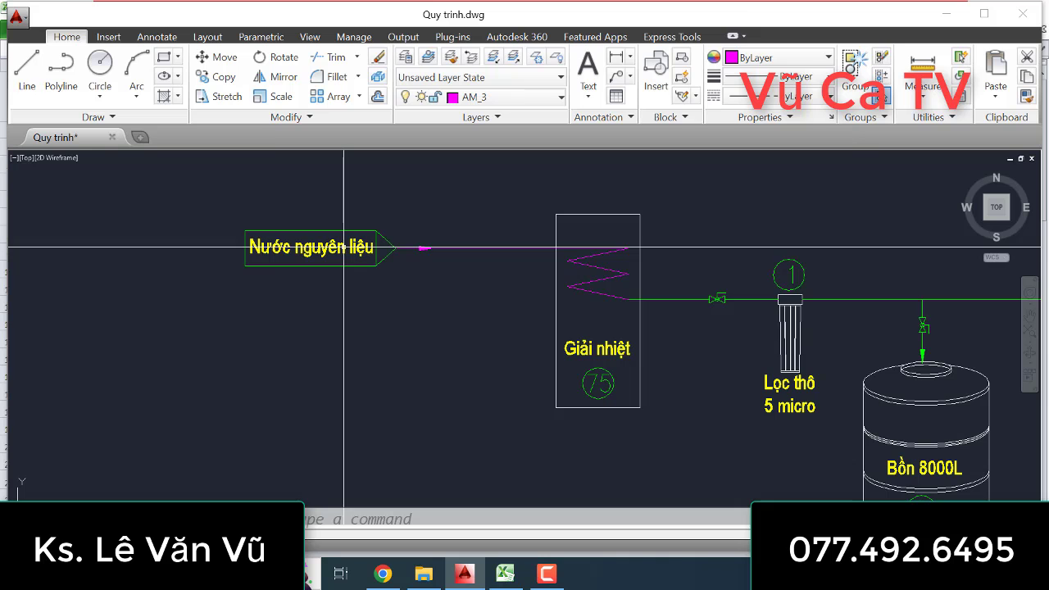
scroll(343, 247, "down", 5)
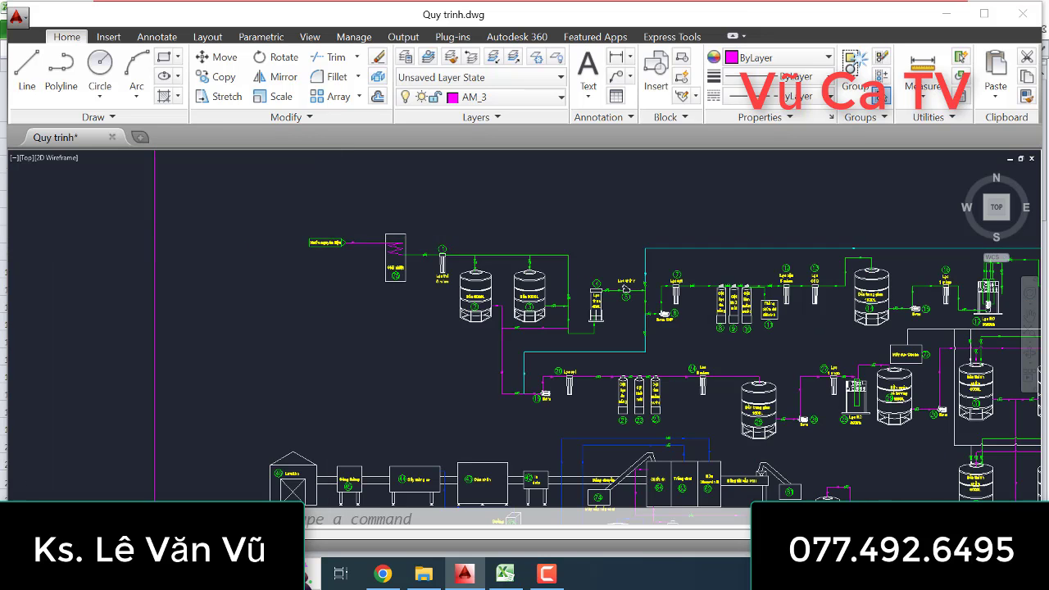
scroll(388, 268, "up", 5)
scroll(392, 267, "down", 5)
scroll(397, 276, "up", 5)
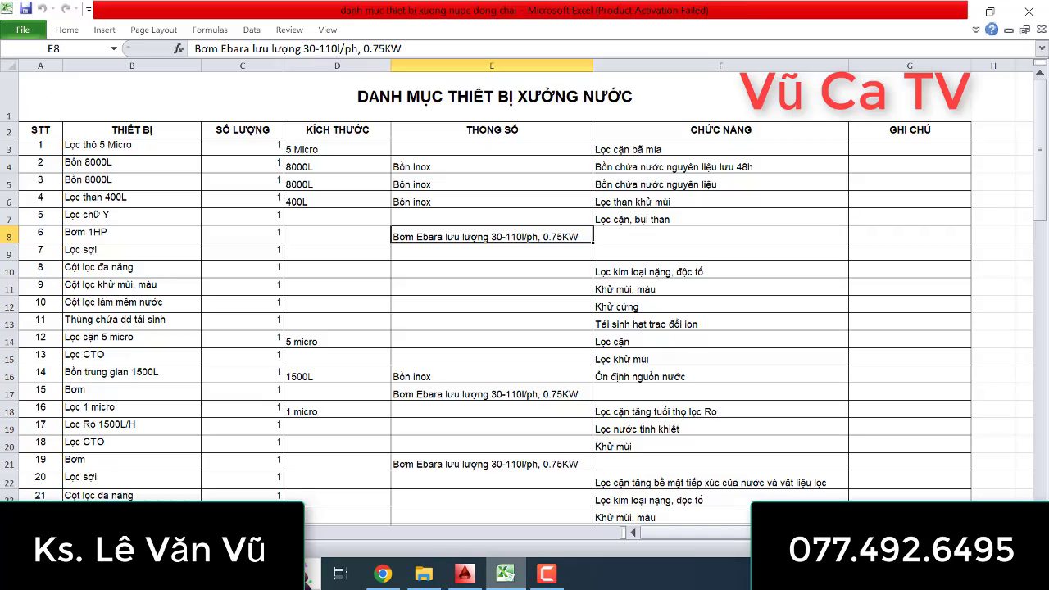
- Switch to the Excel equipment list and look up item 75, "Thiết bị giải nhiệt", comparing it with the rest of the list
left_click(505, 573)
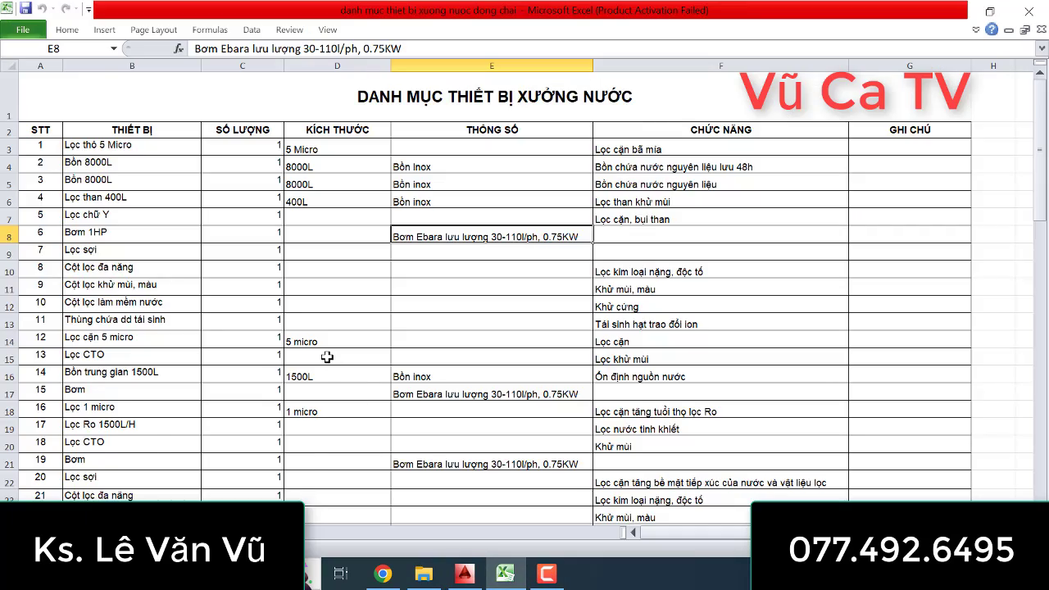
scroll(328, 358, "down", 3)
scroll(327, 359, "down", 12)
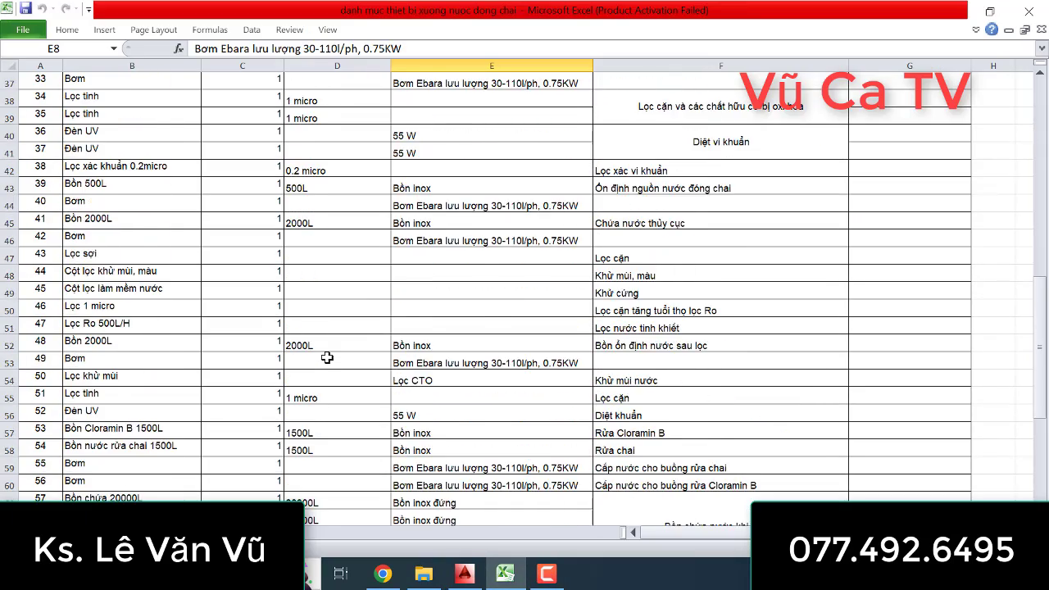
scroll(328, 359, "down", 4)
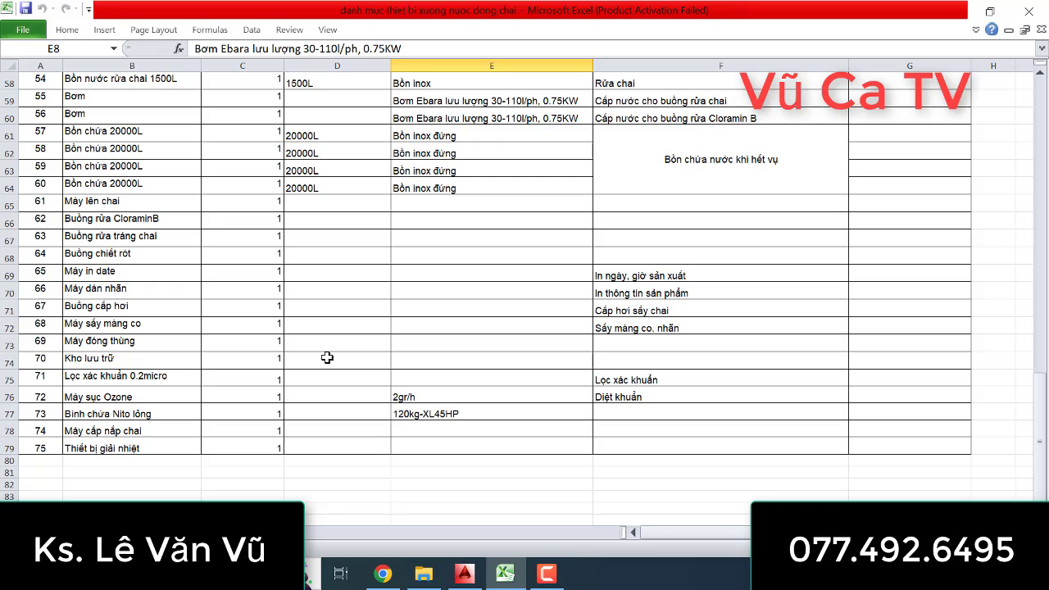
left_click(184, 443)
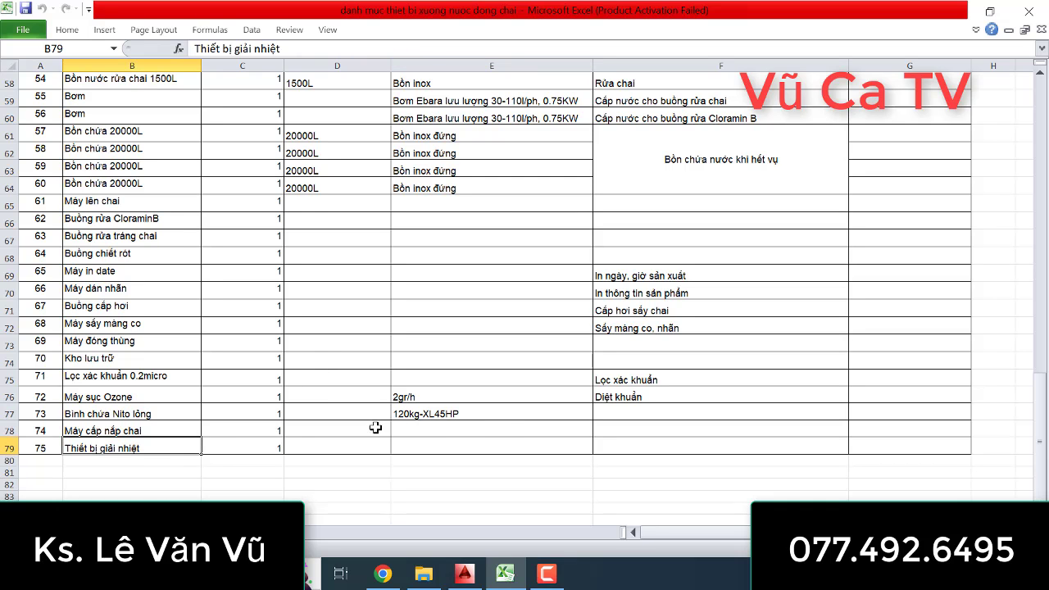
scroll(492, 429, "up", 19)
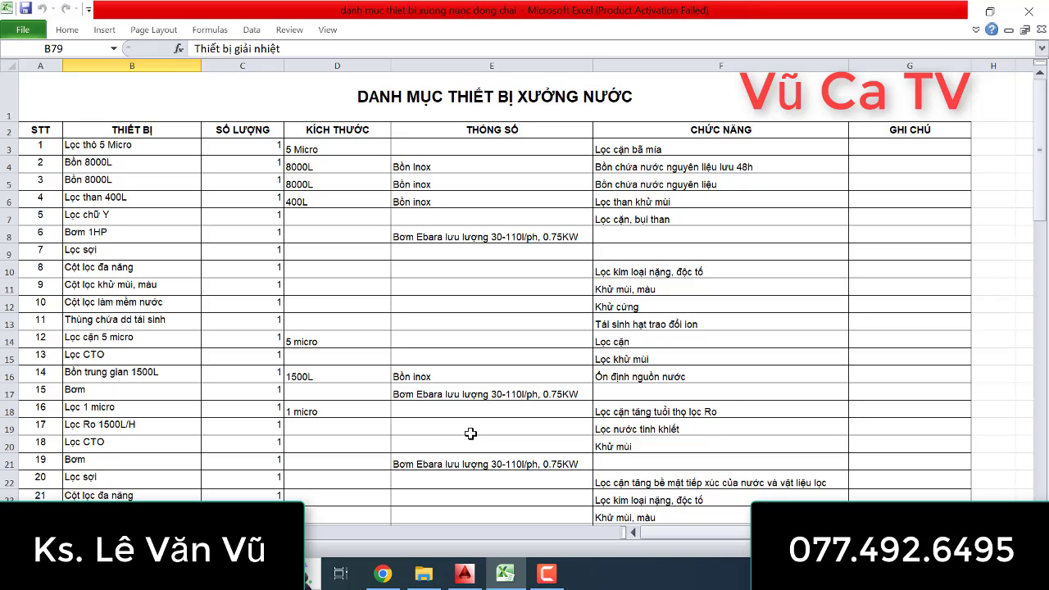
scroll(145, 304, "down", 18)
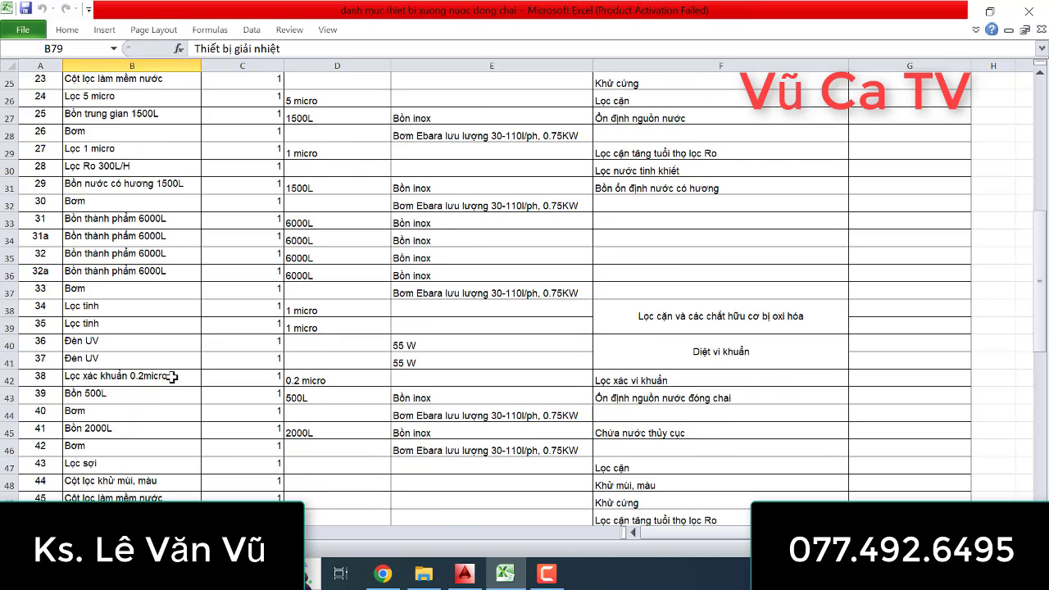
scroll(172, 376, "down", 1)
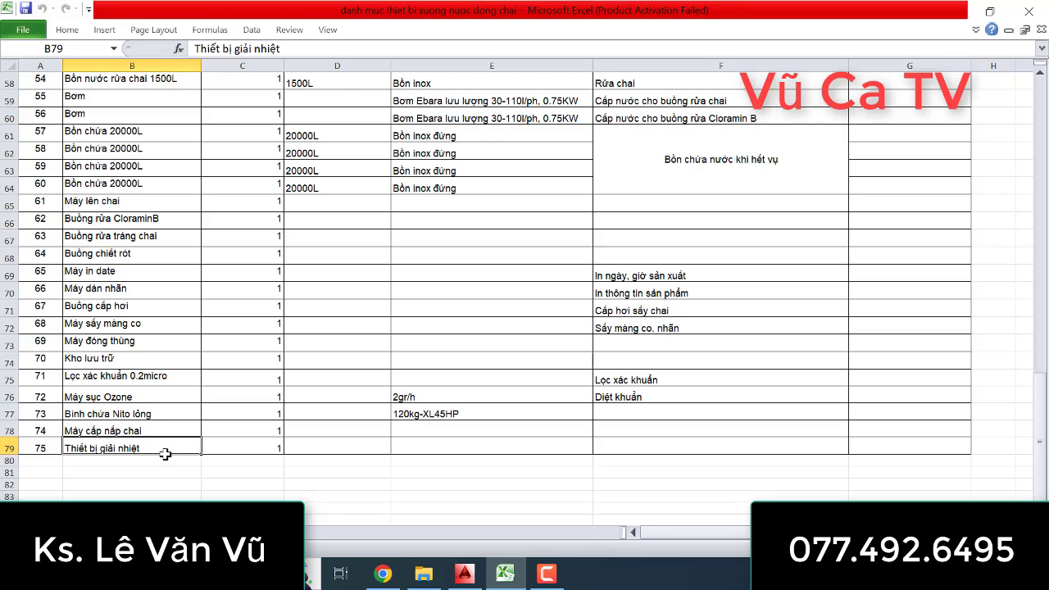
- Switch to AutoCAD and examine the raw-water line from the "Giải nhiệt" unit (75) to the "Lọc thô 5 micro" filter (1)
left_click(546, 576)
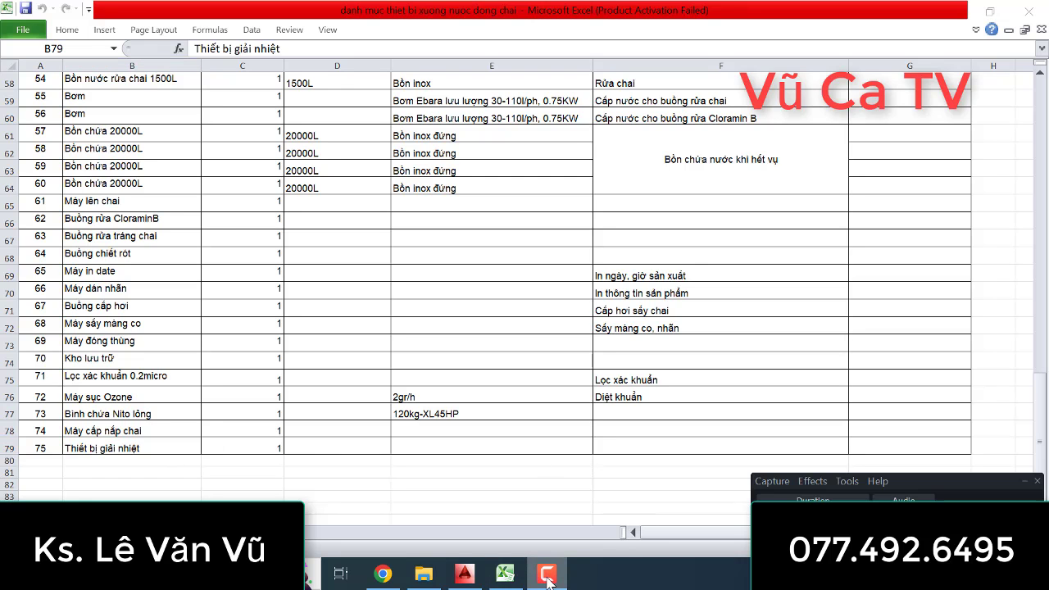
left_click(465, 574)
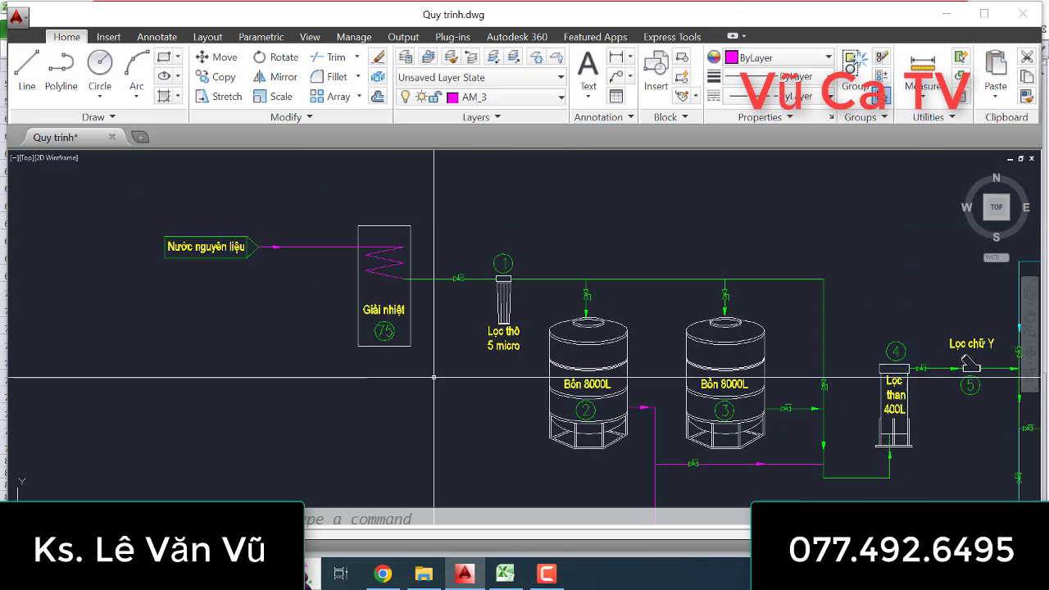
scroll(365, 283, "up", 3)
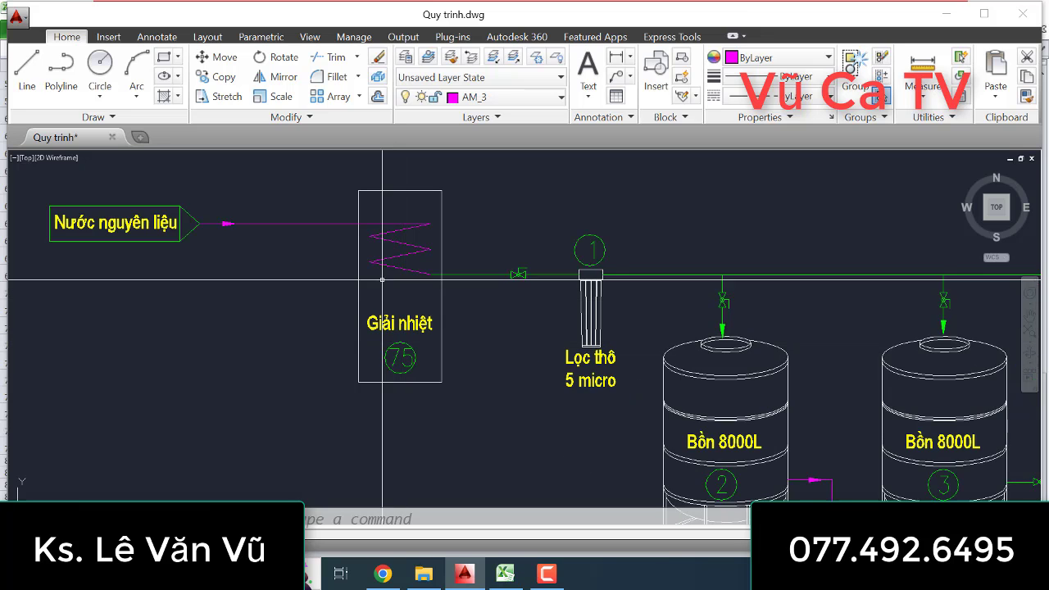
scroll(379, 280, "down", 8)
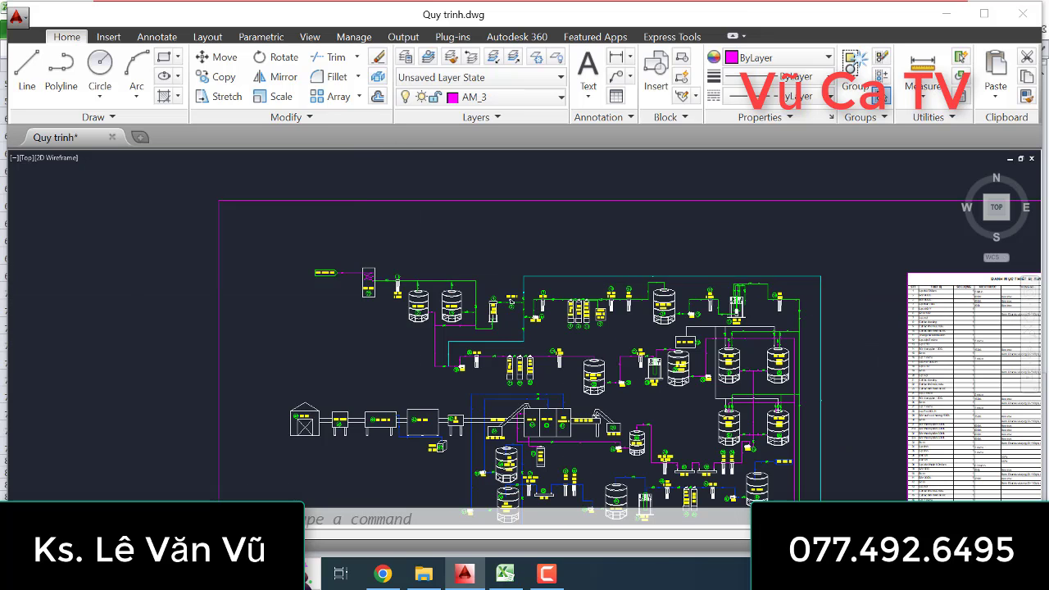
scroll(369, 279, "up", 10)
scroll(368, 276, "down", 4)
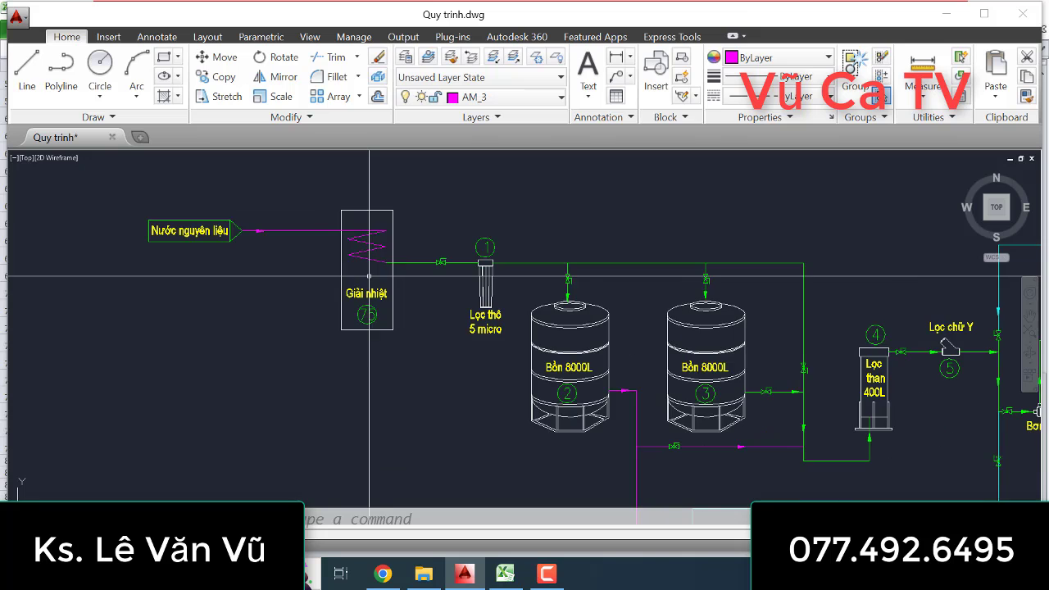
scroll(369, 277, "up", 5)
scroll(416, 284, "down", 3)
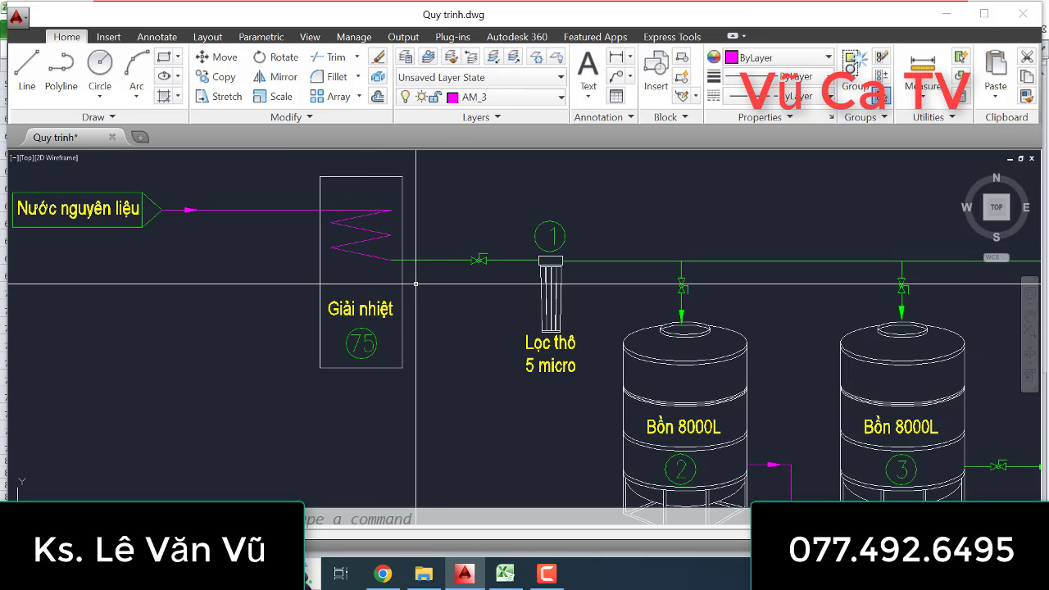
scroll(417, 284, "down", 5)
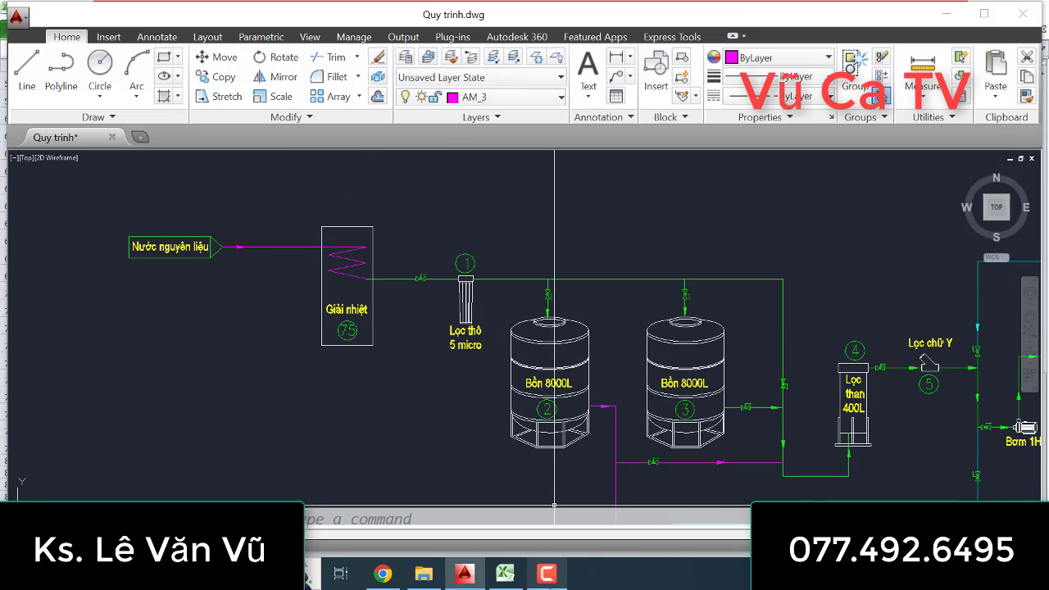
- Check the item 75 row in the Excel equipment list again, then inspect the "Lọc thô 5 micro" filter (1) in the AutoCAD diagram
left_click(505, 574)
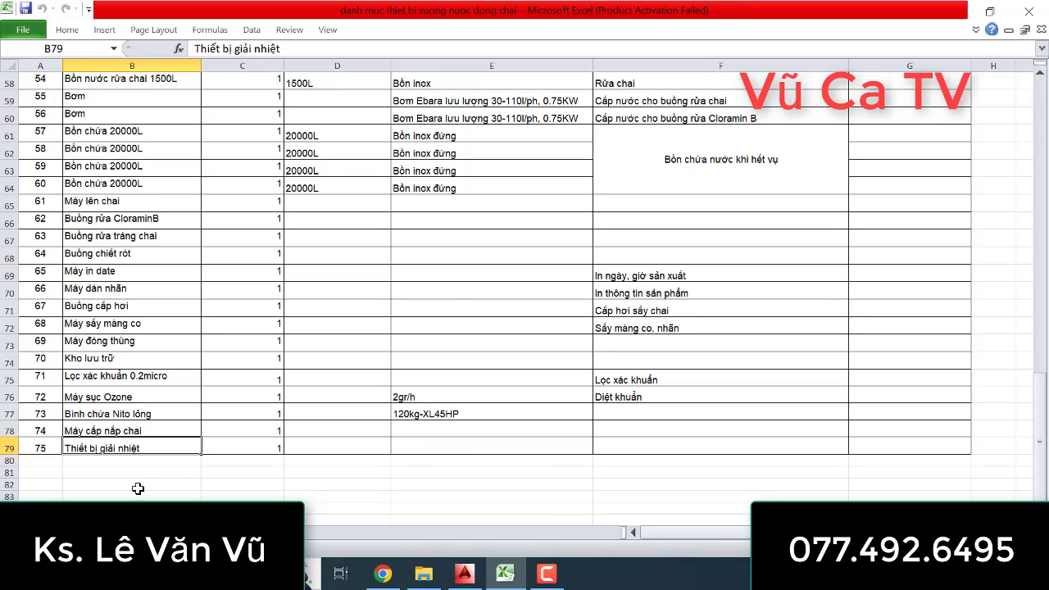
key("ctrl+Page_Down")
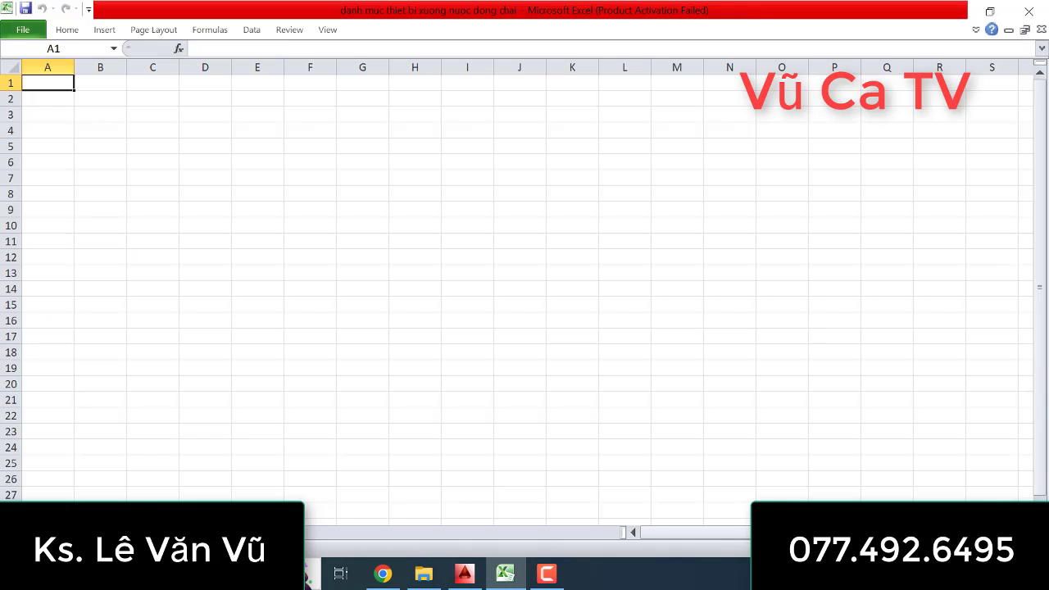
key("ctrl+Page_Up")
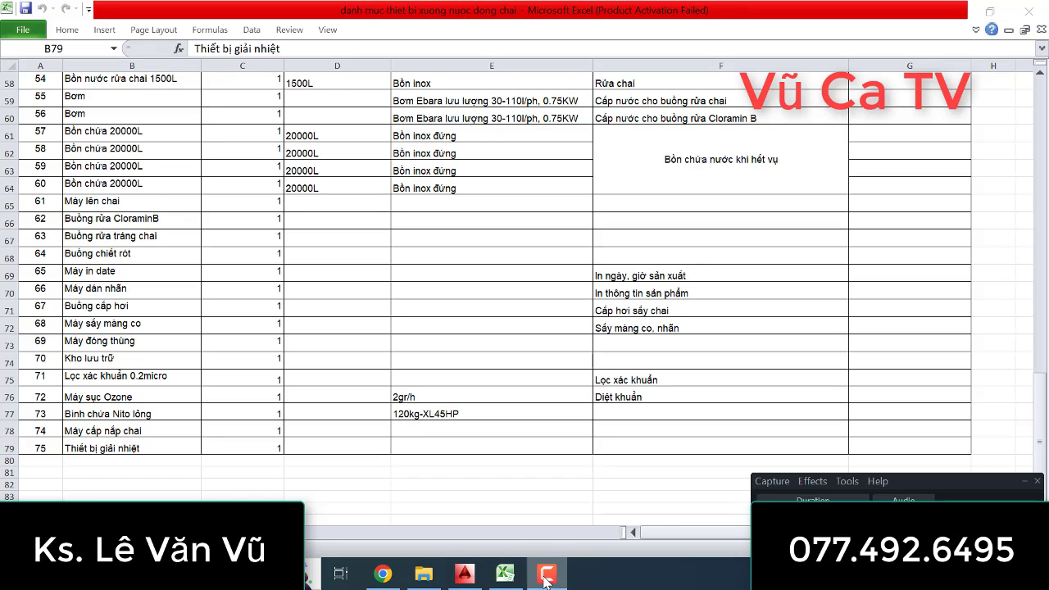
left_click(482, 582)
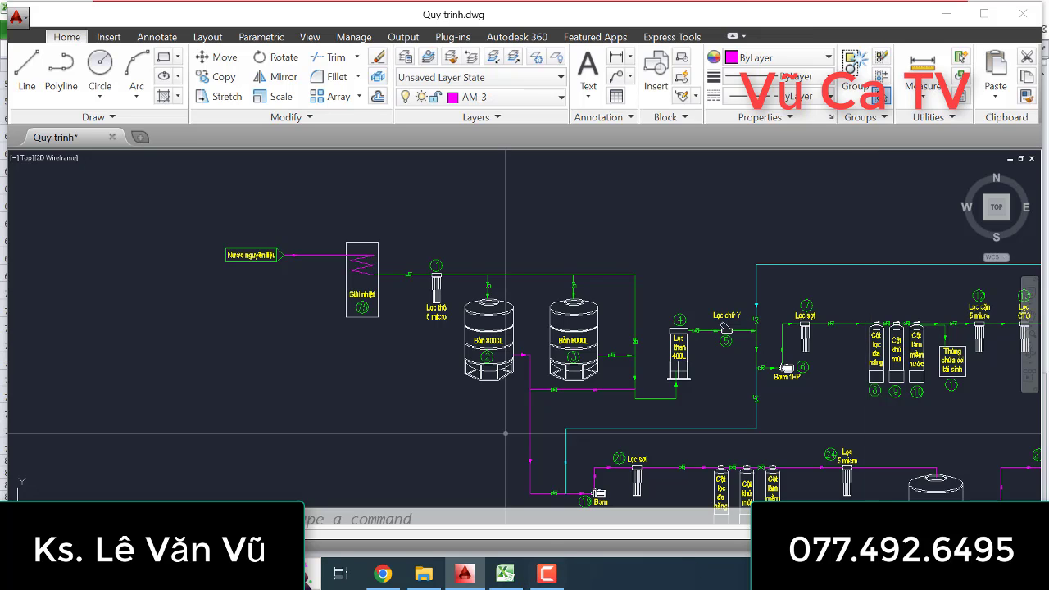
scroll(391, 293, "up", 5)
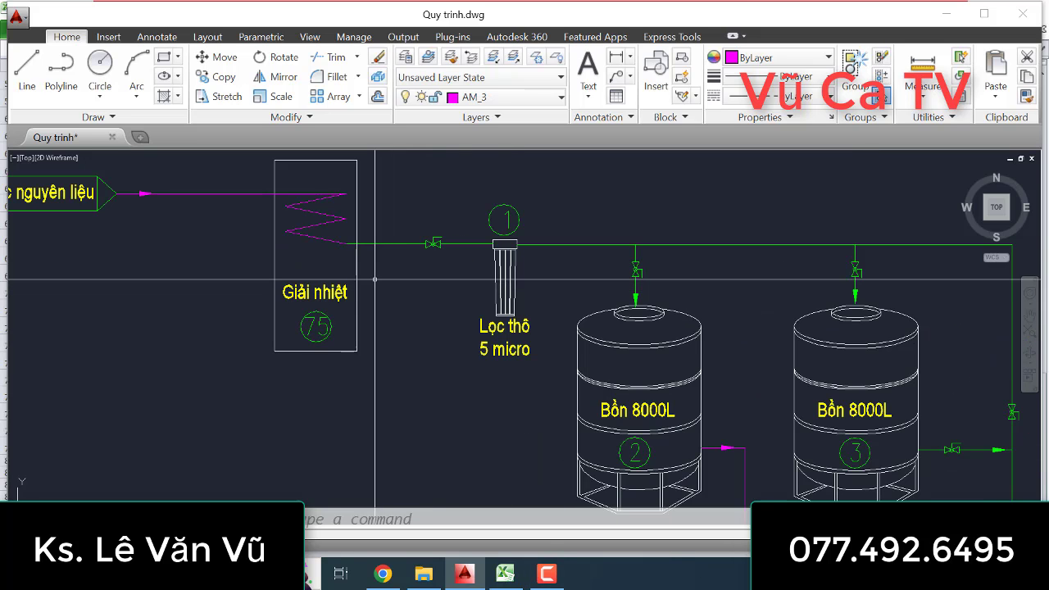
- Switch to Excel, look up item 1, "Lọc thô 5 Micro", and its function in column F, and review the full equipment list
left_click(506, 574)
scroll(382, 331, "up", 19)
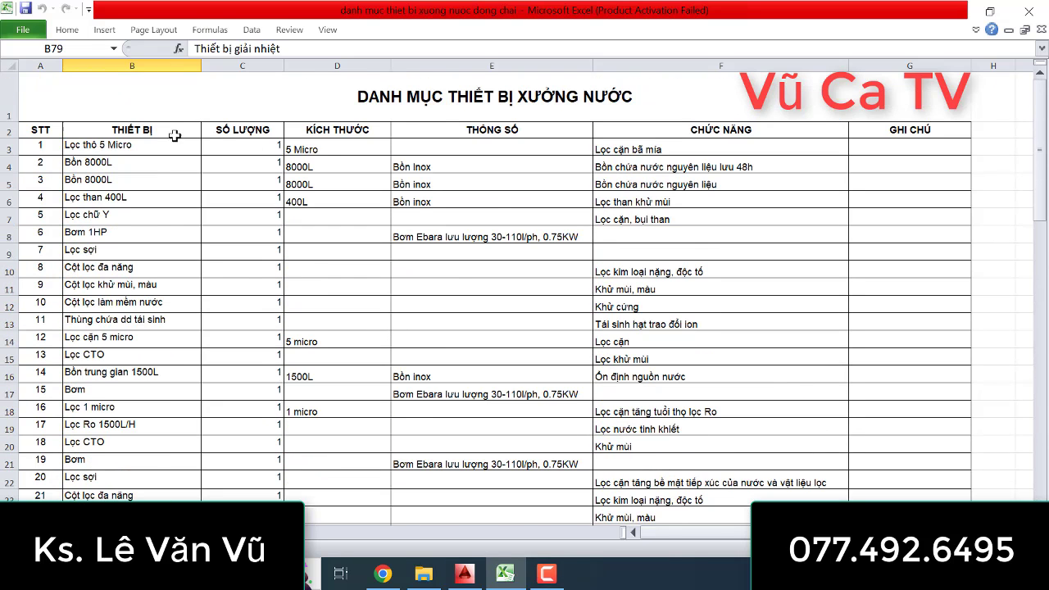
left_click(128, 150)
left_click(690, 150)
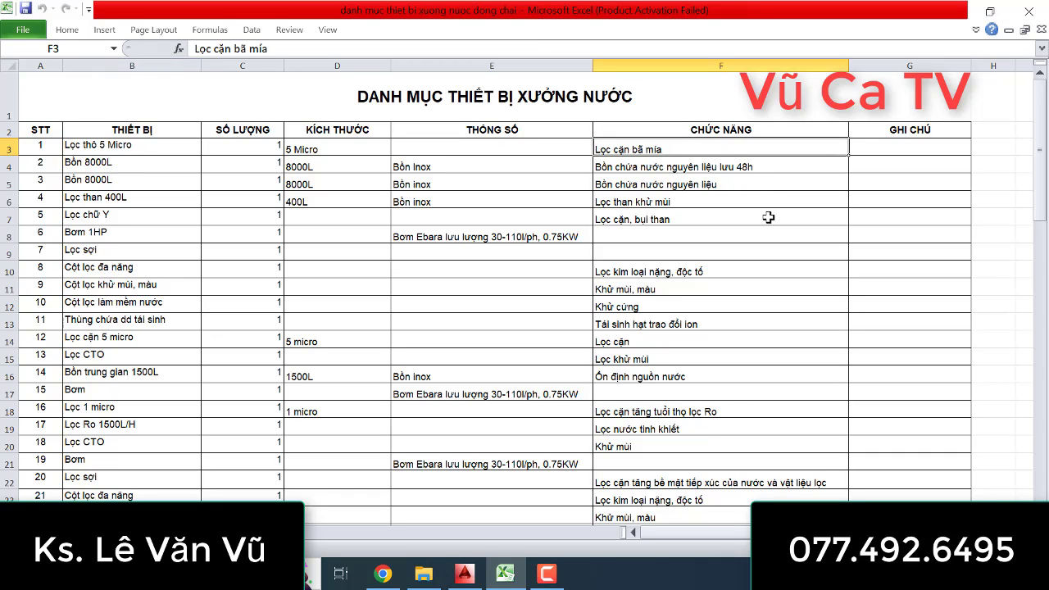
scroll(806, 291, "down", 19)
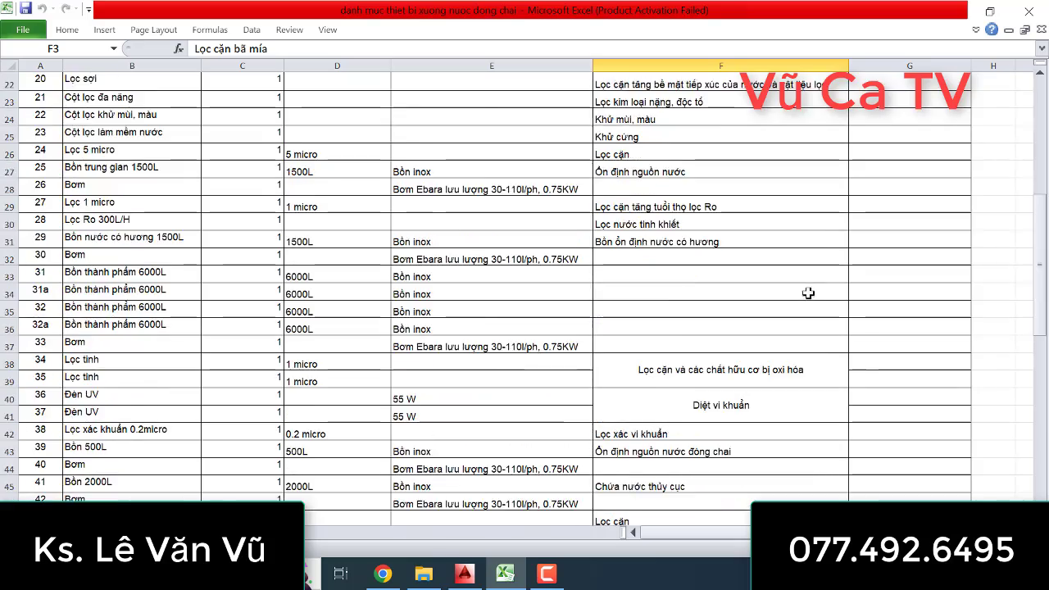
scroll(819, 295, "down", 1)
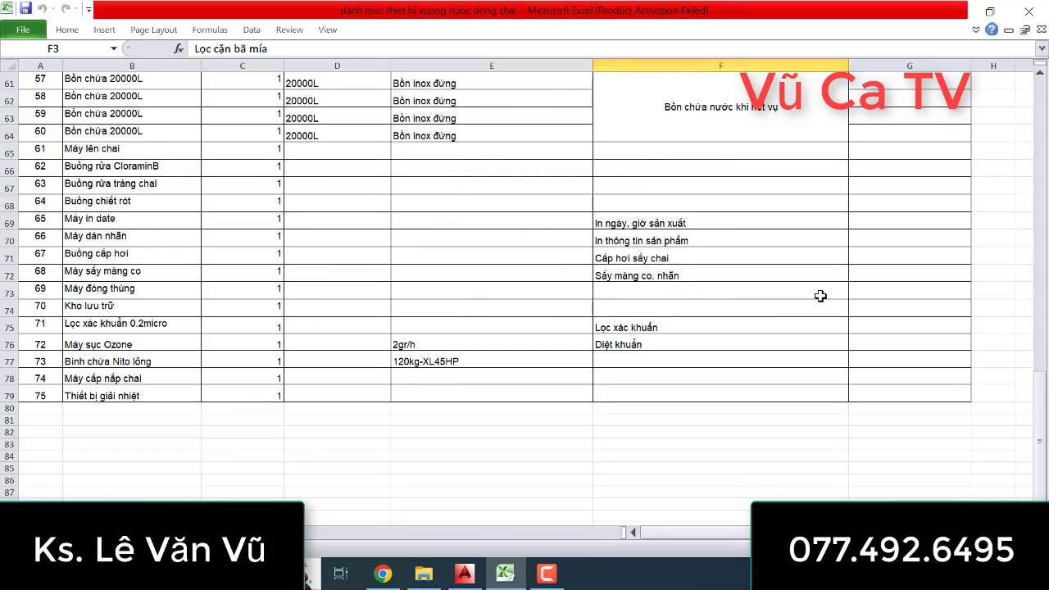
scroll(821, 296, "up", 20)
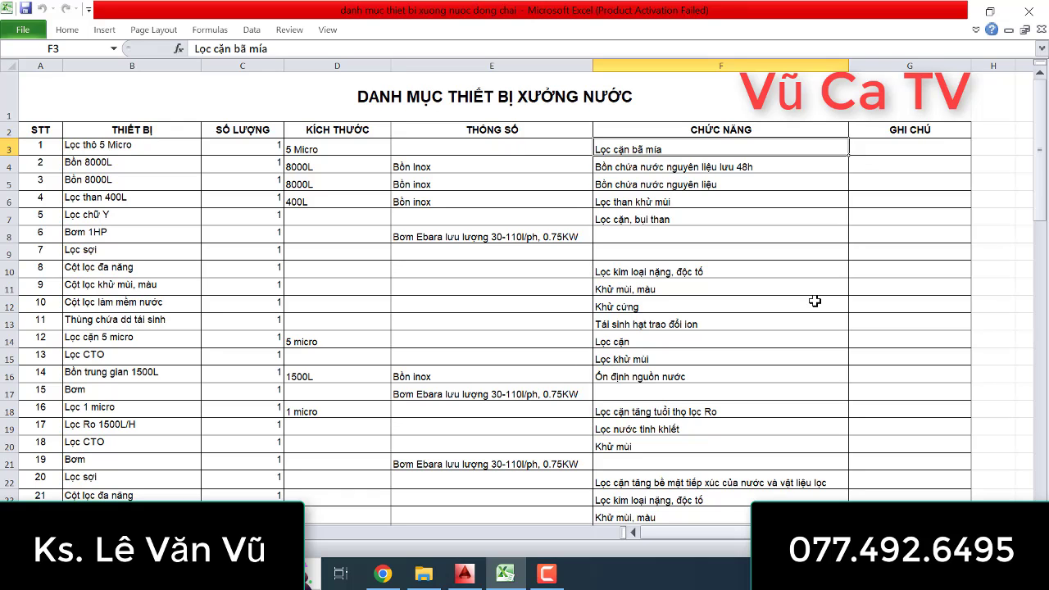
- Switch to AutoCAD and examine the two "Bồn 8000L" tanks (2 and 3) and their piping to the "Lọc than 400L" filter (4)
left_click(465, 574)
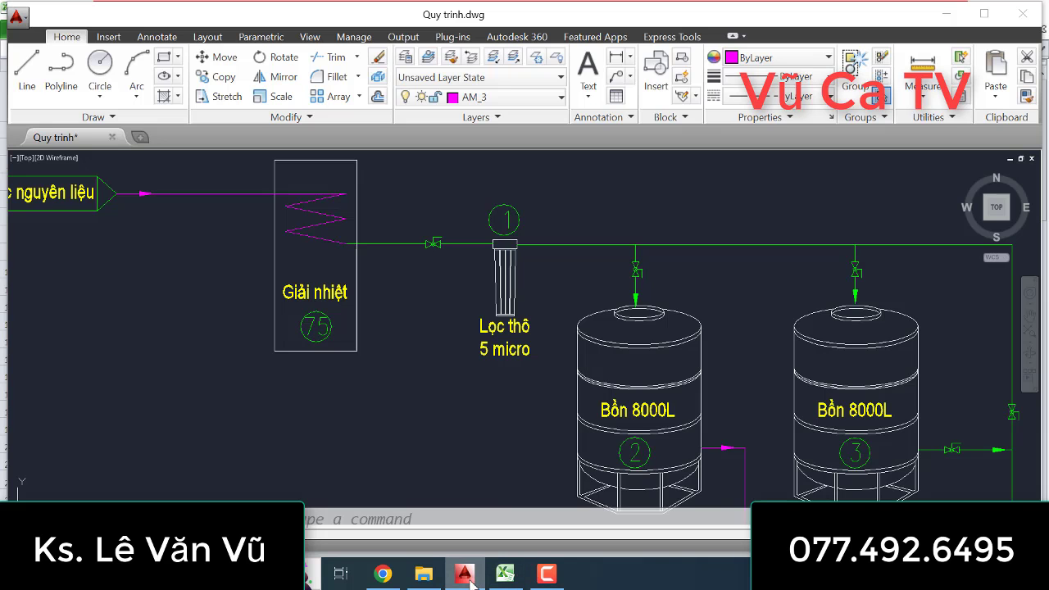
middle_click_drag(447, 275, 374, 222)
scroll(561, 290, "up", 1)
scroll(561, 290, "down", 1)
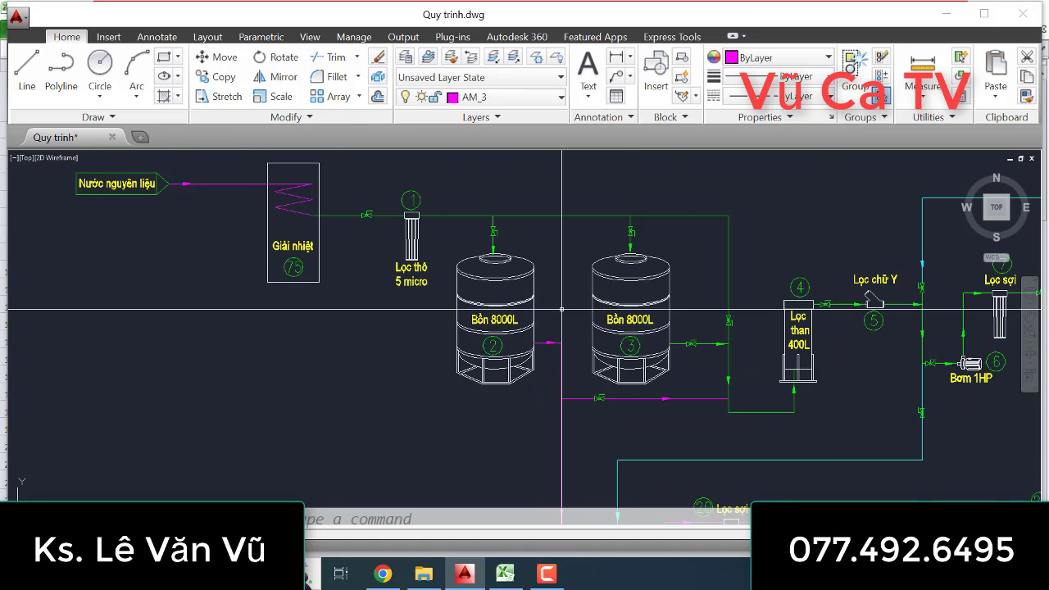
mouse_move(555, 295)
middle_mouse_down()
mouse_move(555, 308)
mouse_move(527, 305)
middle_mouse_up()
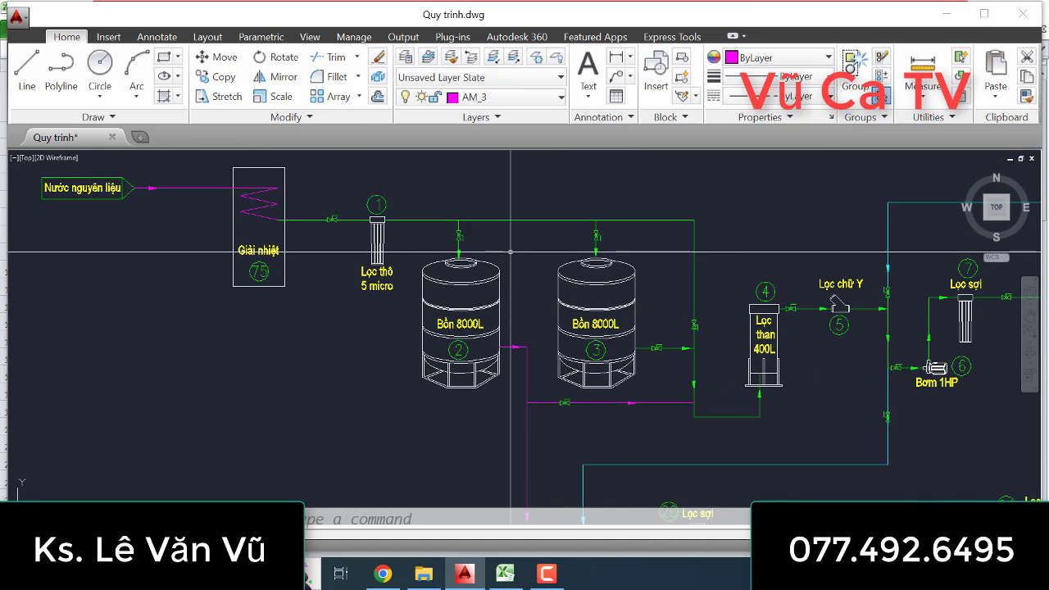
- Switch to Excel and look up items 2 and 3, the two "Bồn 8000L" tanks, and their functions in column F
scroll(540, 278, "down", 5)
scroll(540, 278, "up", 6)
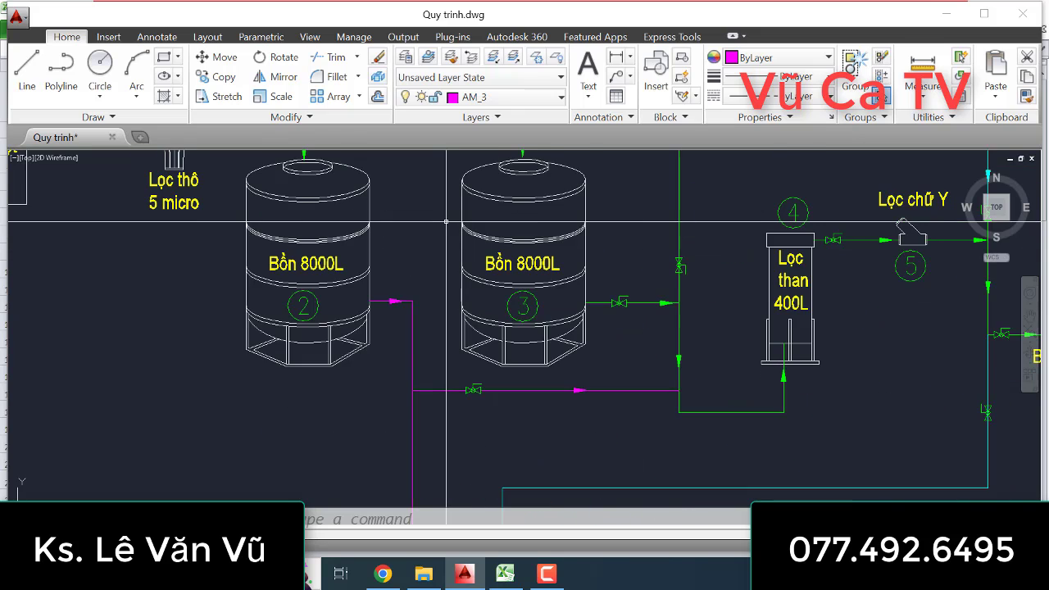
scroll(456, 286, "down", 2)
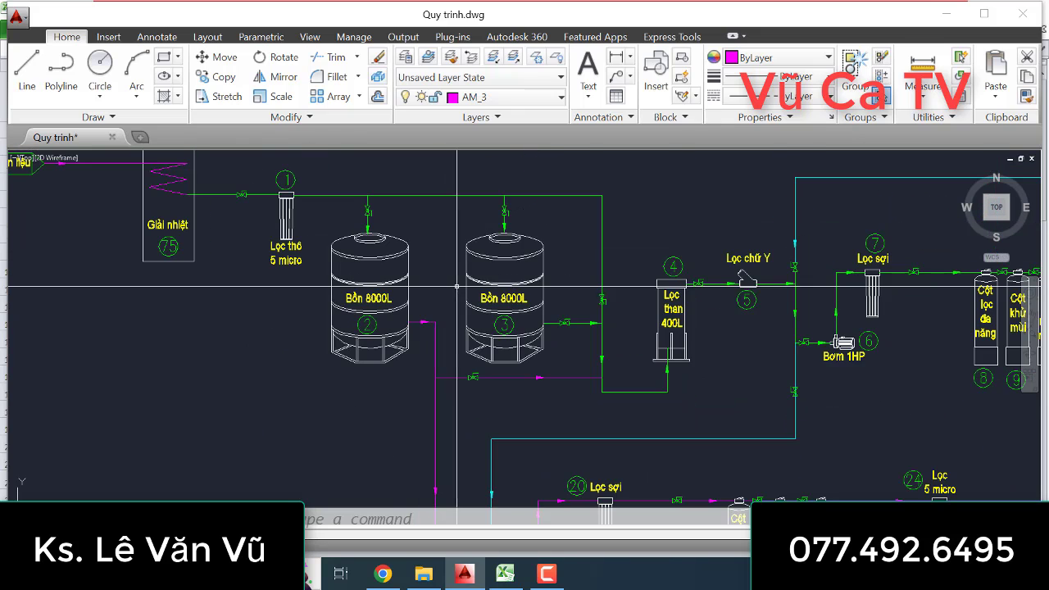
left_click(505, 574)
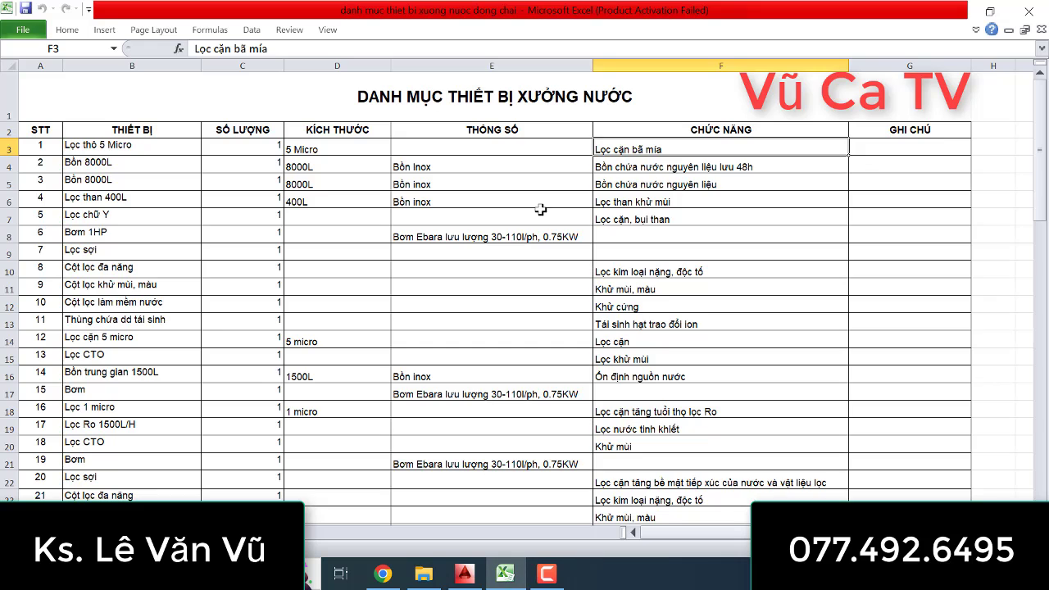
left_click_drag(107, 168, 544, 179)
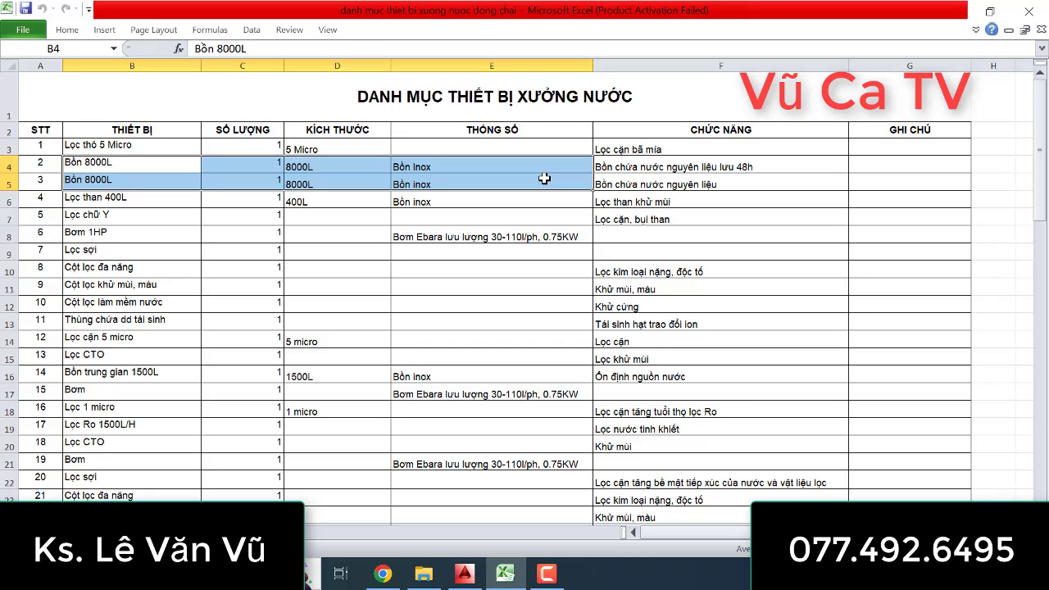
left_click(681, 181)
left_click(661, 168)
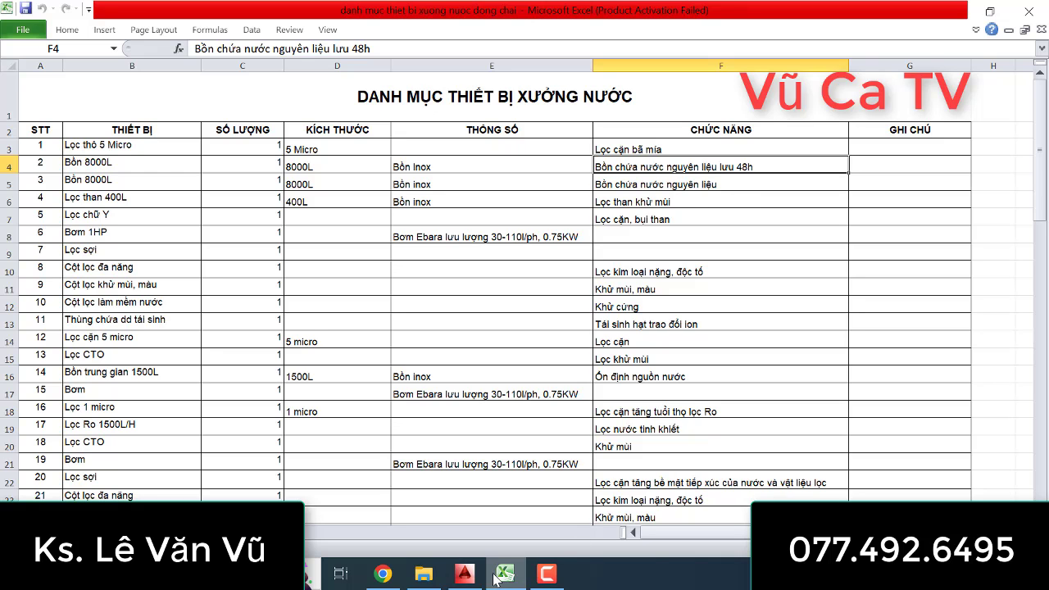
- Check the line from "Nước nguyên liệu" to the two 8000L tanks in AutoCAD, then return to the Excel equipment list
left_click(467, 576)
scroll(503, 280, "down", 3)
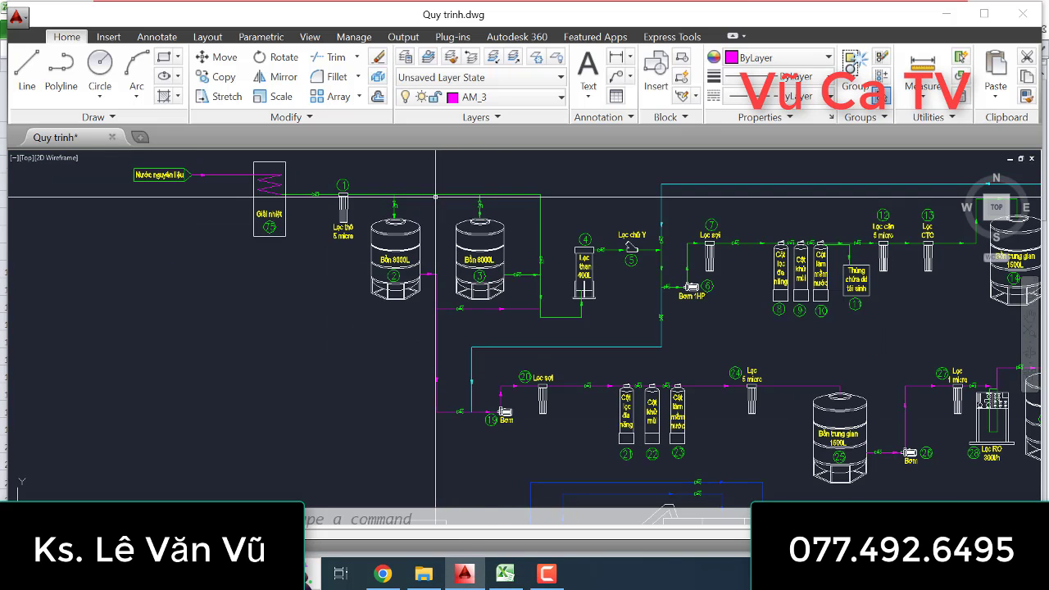
scroll(499, 281, "up", 1)
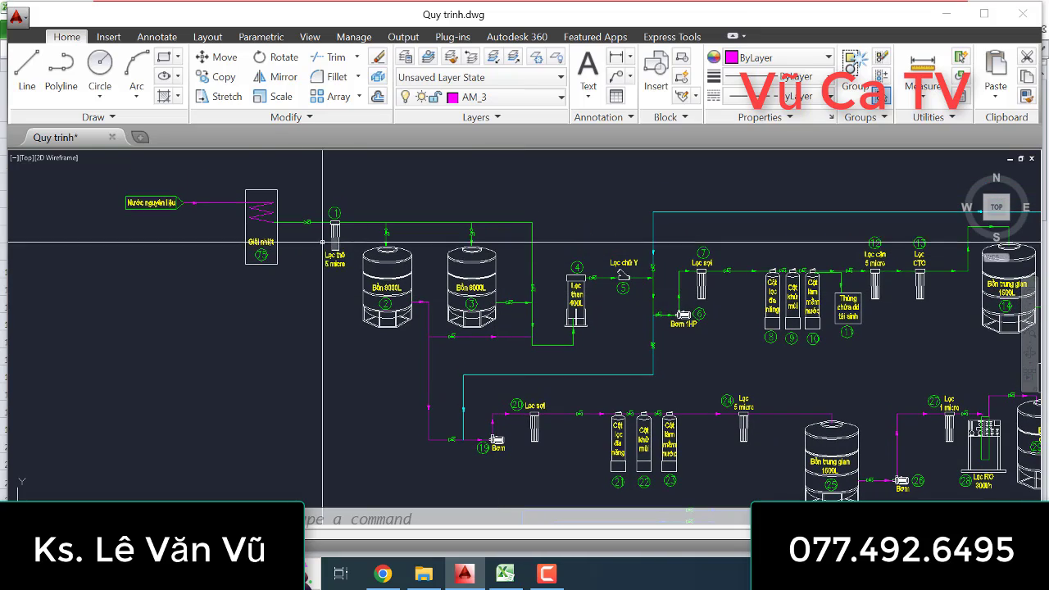
left_click(506, 582)
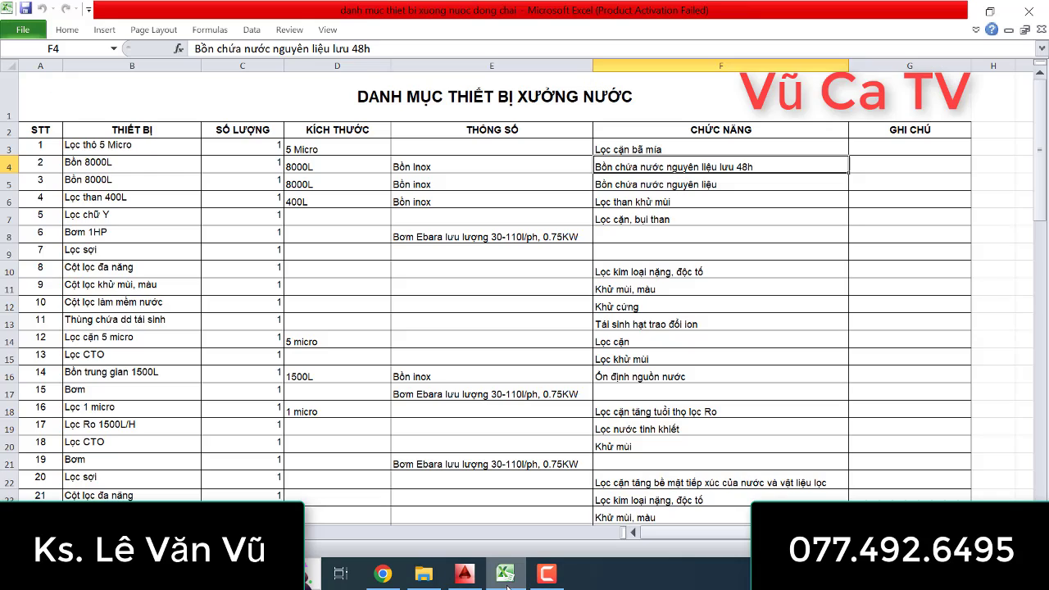
- Switch to AutoCAD and examine the piping from tanks 2 and 3 to the "Lọc than 400L" filter (4) and the pump (19)
left_click(506, 580)
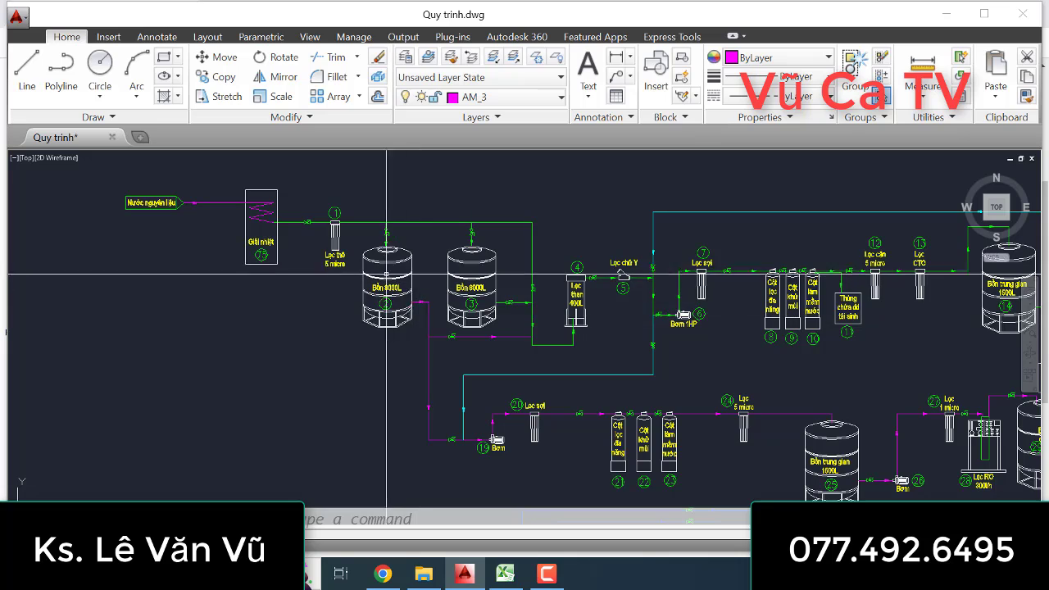
scroll(509, 283, "up", 2)
scroll(492, 303, "down", 2)
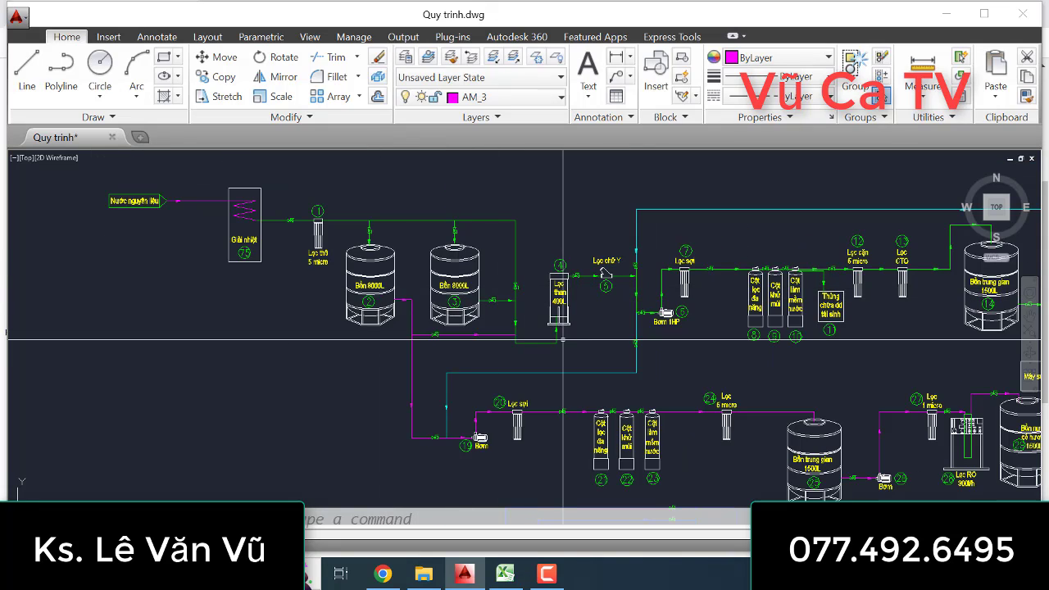
middle_click_drag(562, 339, 487, 299)
scroll(492, 295, "up", 2)
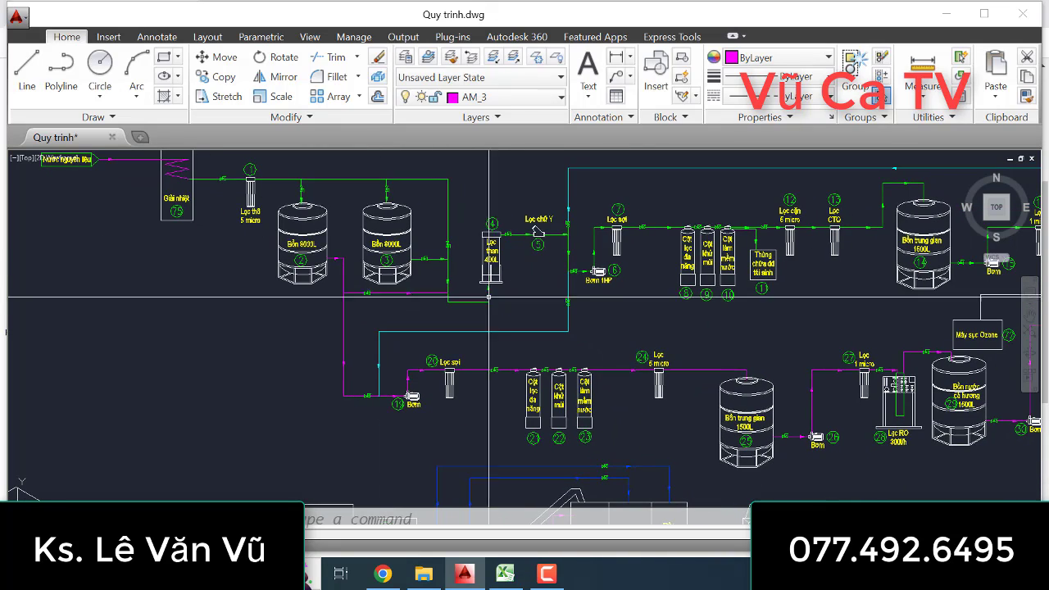
scroll(507, 287, "down", 2)
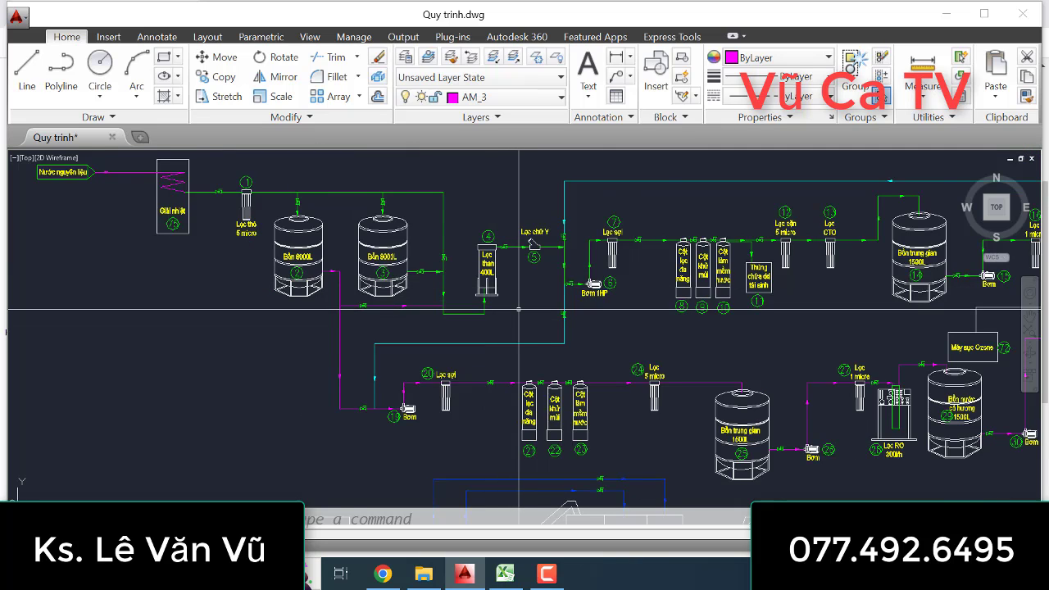
scroll(509, 282, "up", 2)
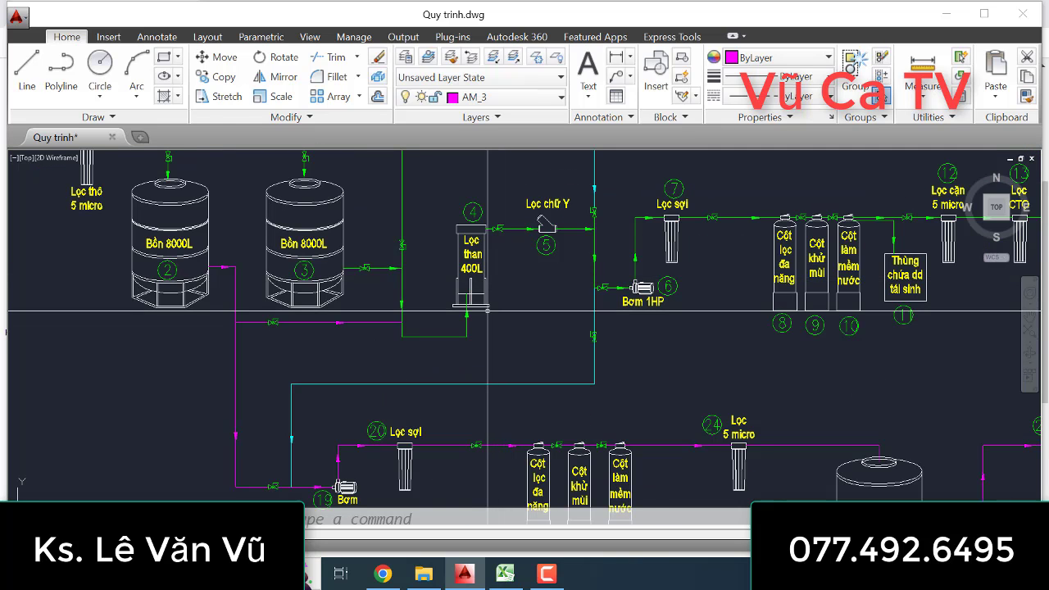
scroll(492, 312, "down", 2)
scroll(492, 315, "up", 2)
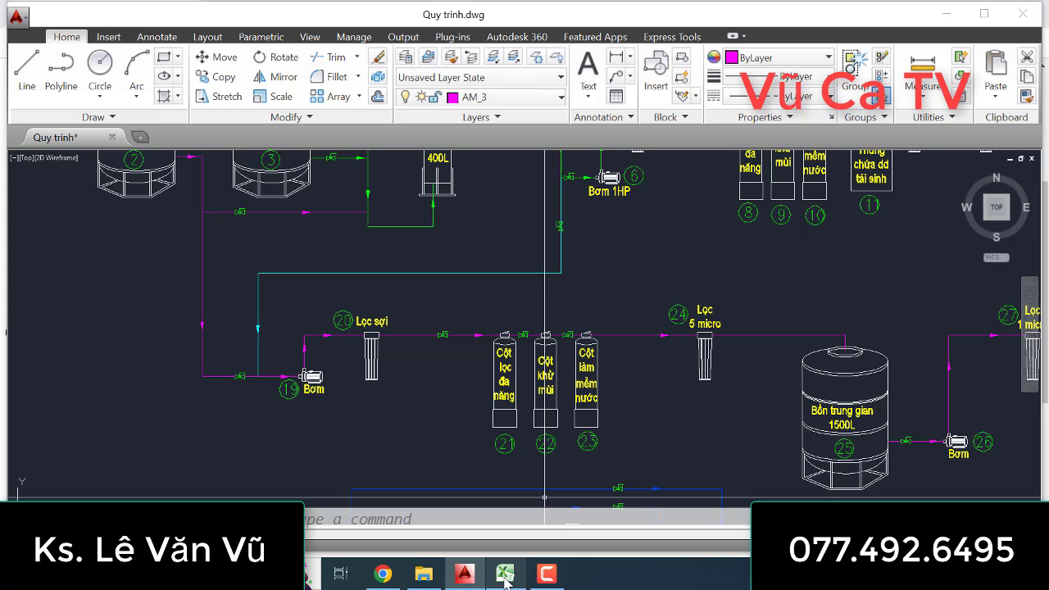
- Switch to Excel and check the size, specification and function of item 4, "Lọc than 400L"
left_click(505, 574)
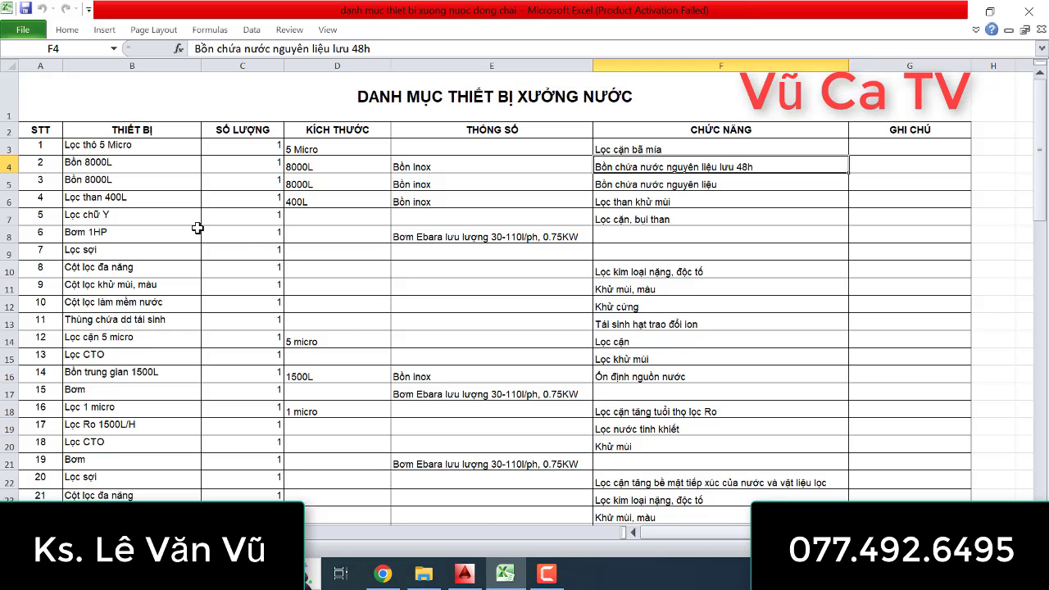
left_click(337, 204)
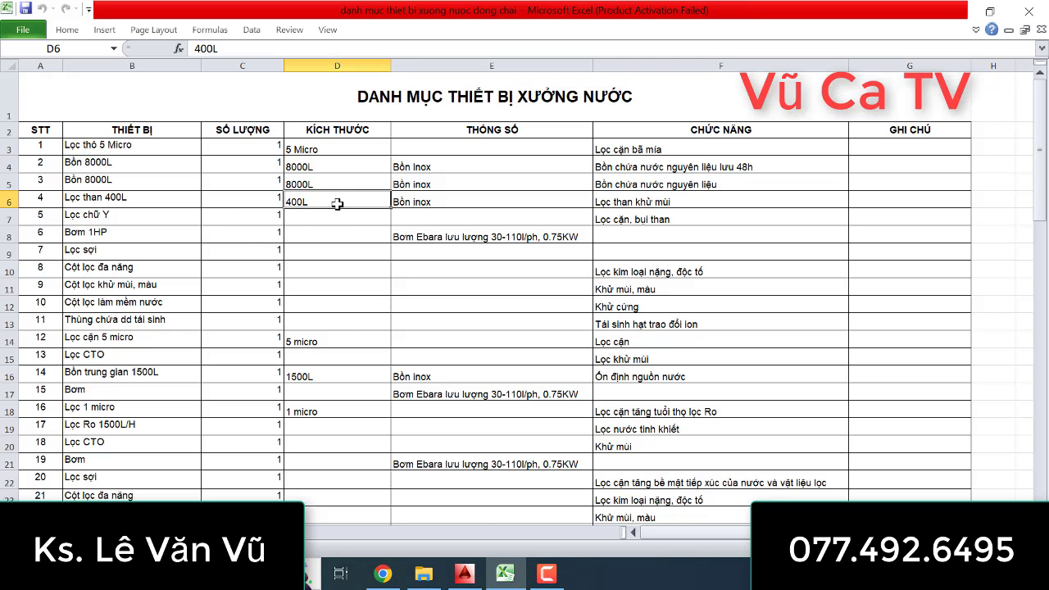
left_click(455, 202)
left_click(690, 203)
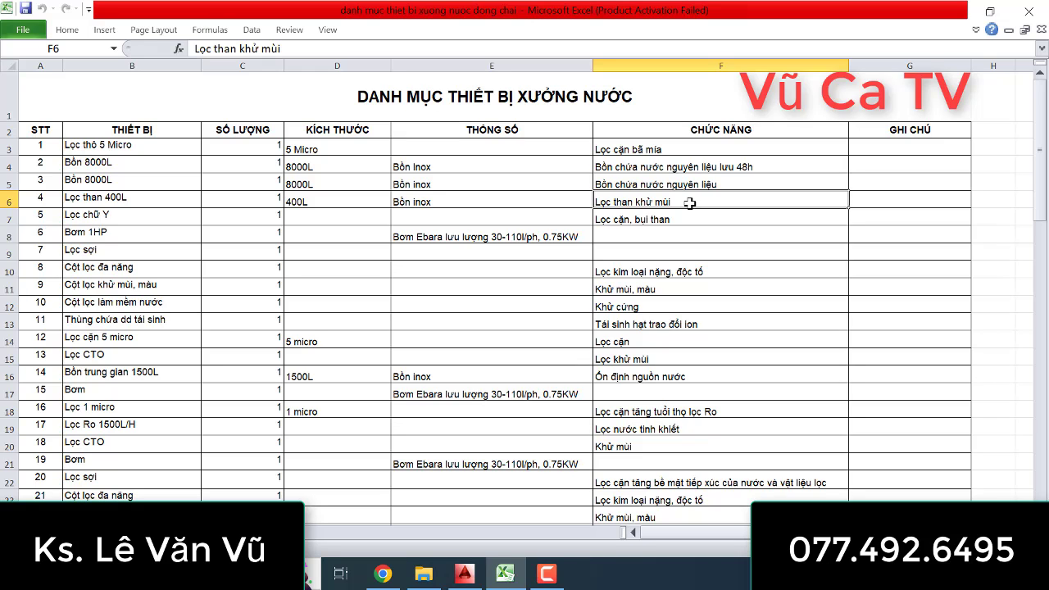
- Locate the "Lọc chữ Y" strainer (5) in the AutoCAD diagram, then look up item 5 and its function in Excel
left_click(465, 570)
scroll(472, 339, "down", 2)
scroll(472, 340, "up", 5)
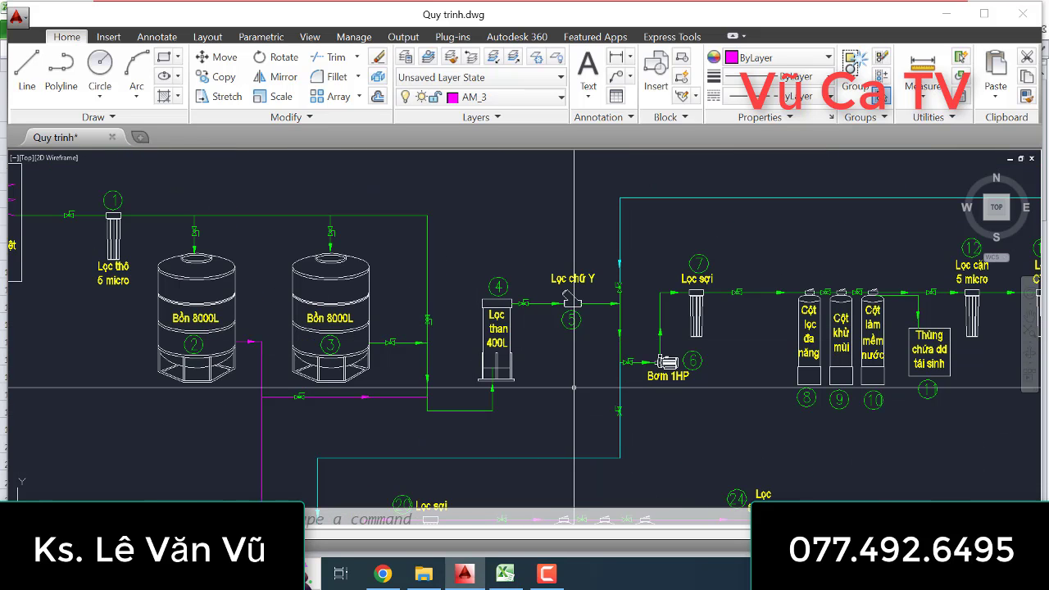
left_click(506, 573)
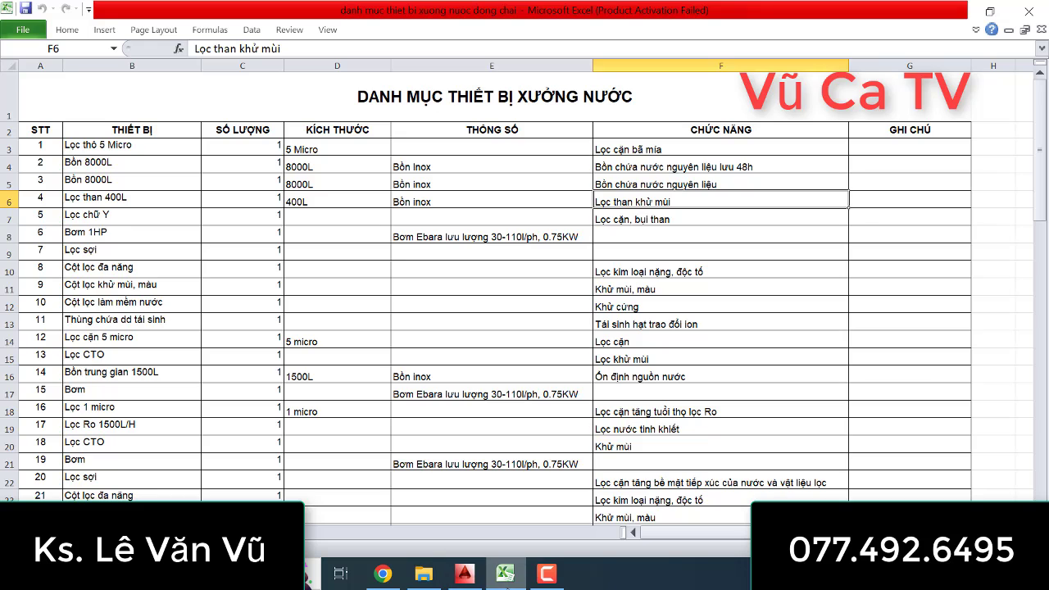
left_click(136, 214)
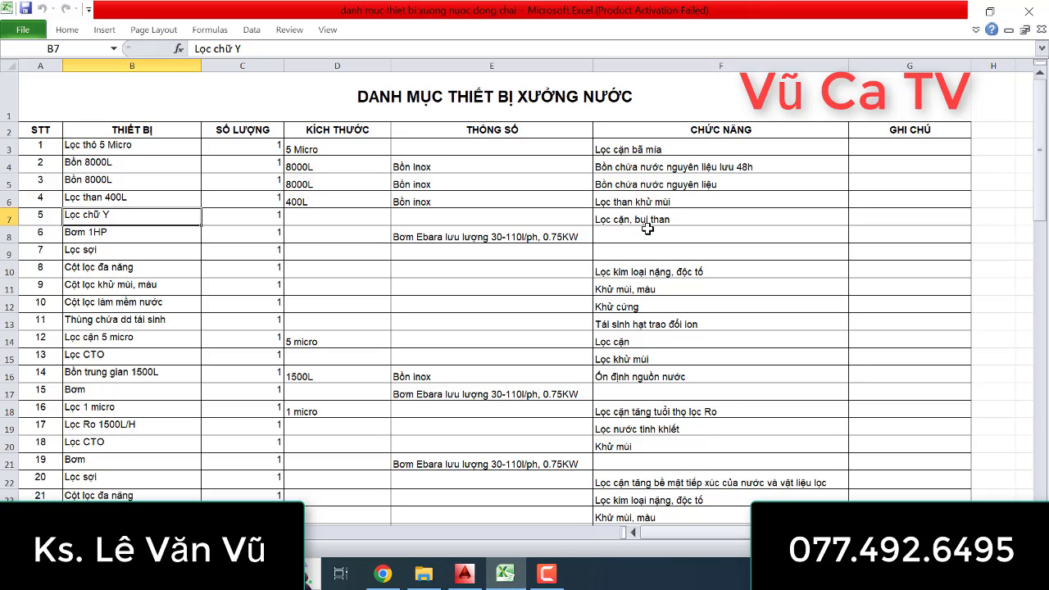
left_click(680, 218)
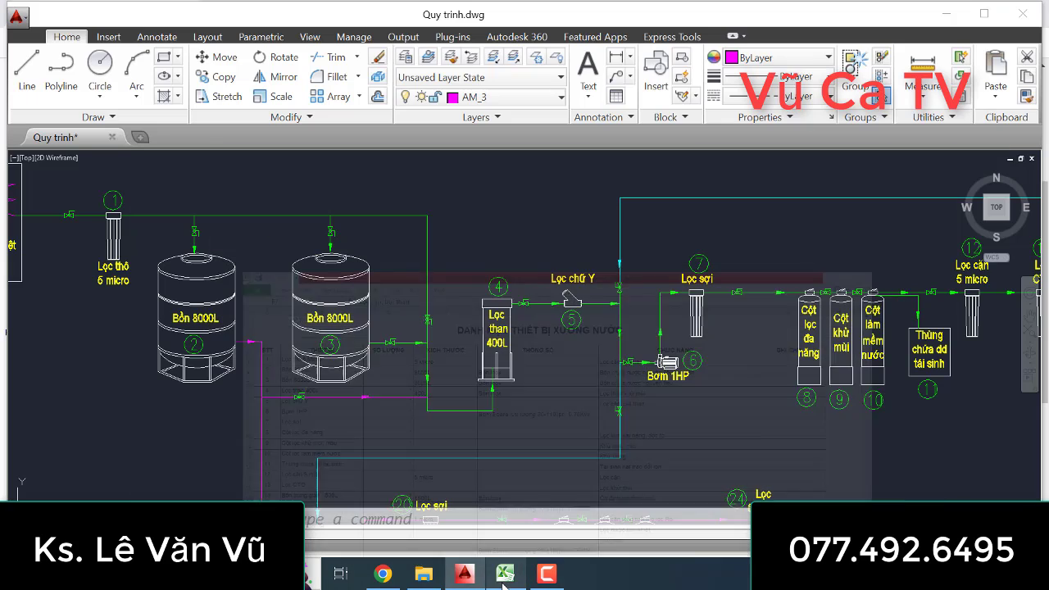
- Switch to AutoCAD and examine the line from the "Lọc chữ Y" strainer (5) through the "Bơm 1HP" pump (6) to "Lọc sợi" (7)
left_click(506, 574)
scroll(538, 278, "down", 5)
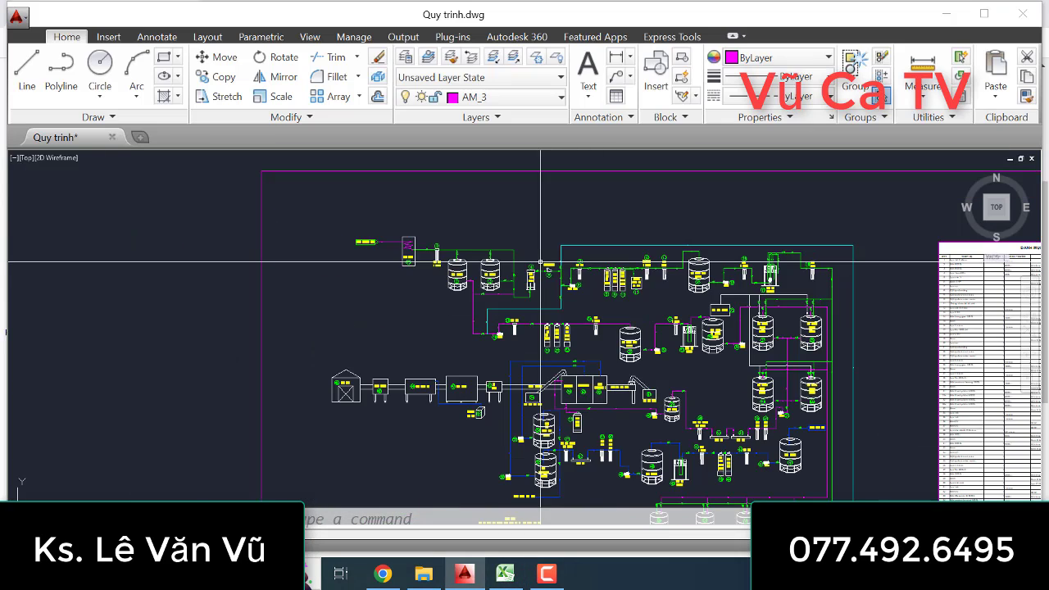
scroll(580, 280, "up", 5)
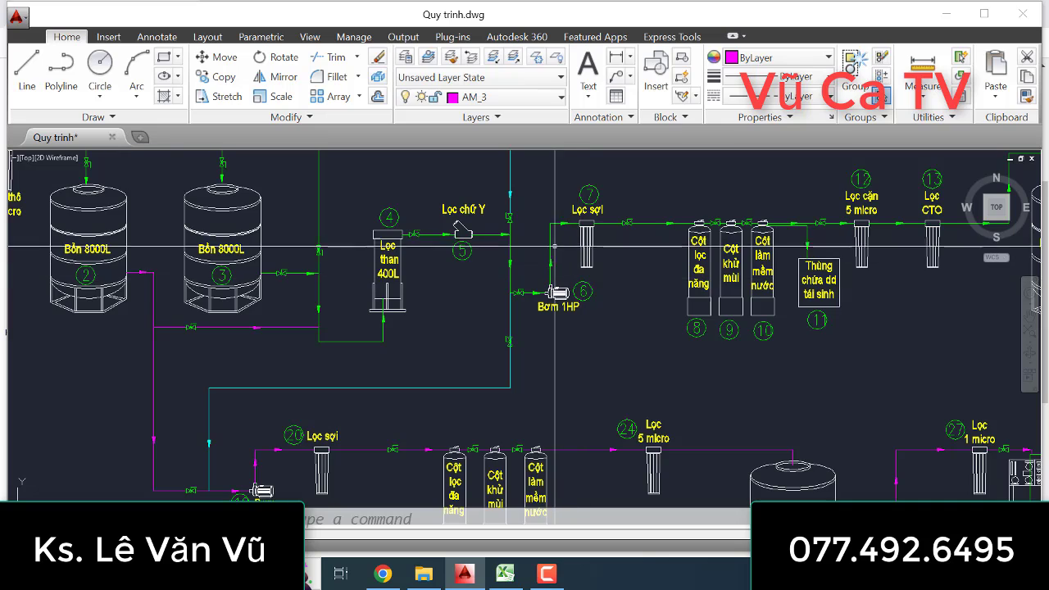
scroll(580, 280, "down", 3)
scroll(509, 295, "up", 3)
scroll(509, 295, "down", 3)
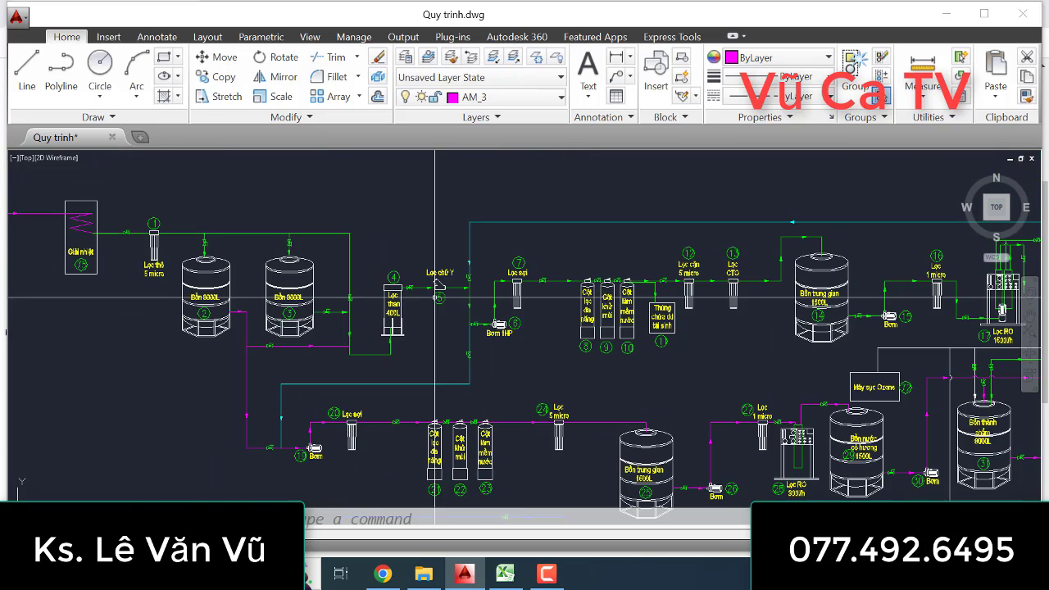
scroll(526, 312, "up", 3)
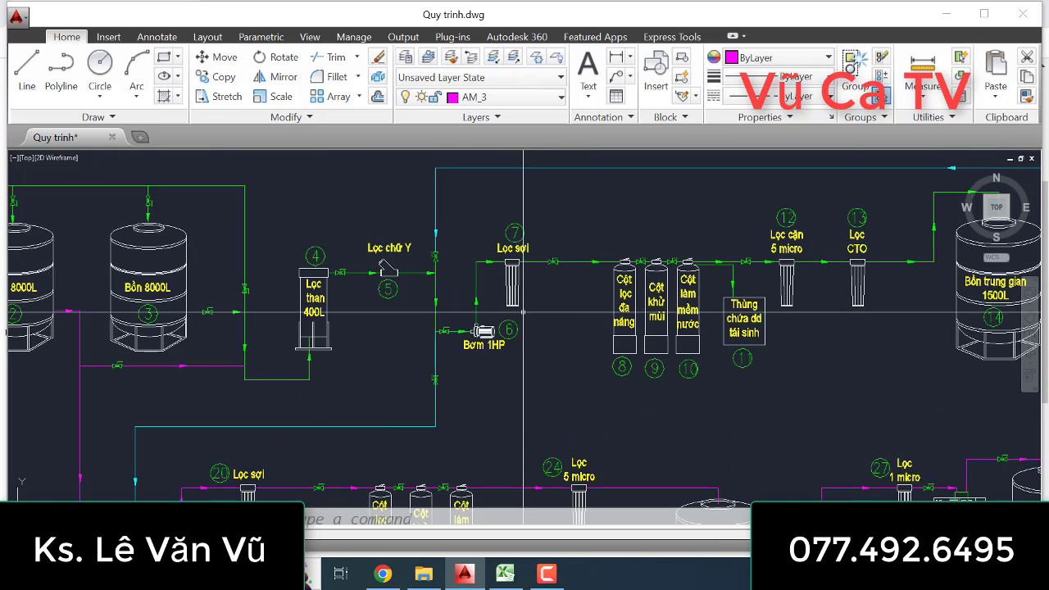
scroll(527, 313, "up", 3)
scroll(412, 332, "down", 5)
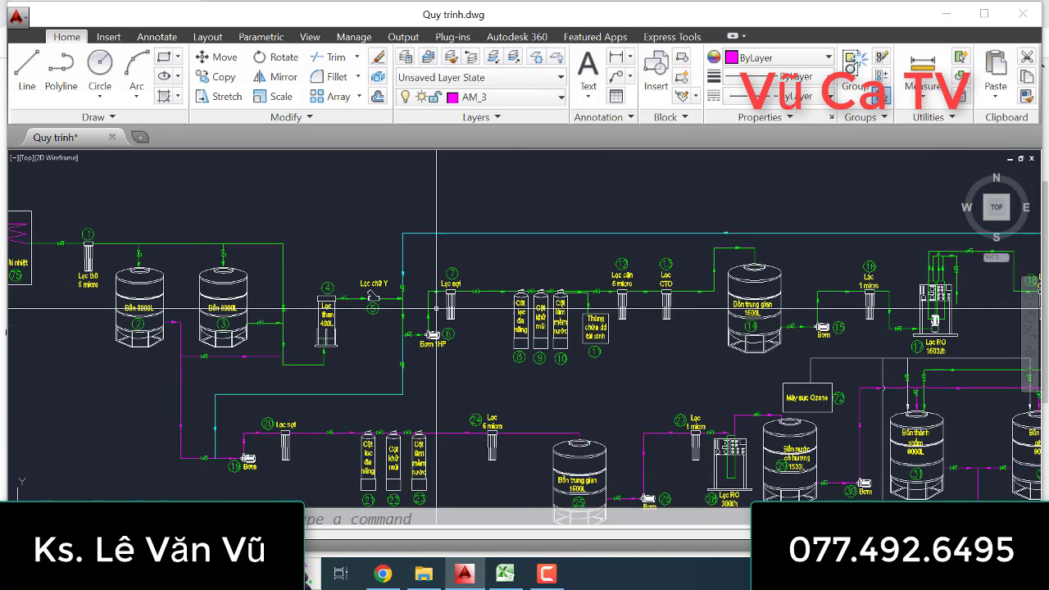
- Review the whole process drawing, then examine the section from the "Nước nguyên liệu" inlet to the "Bơm 1HP" pump (6)
scroll(446, 299, "down", 2)
scroll(439, 307, "down", 3)
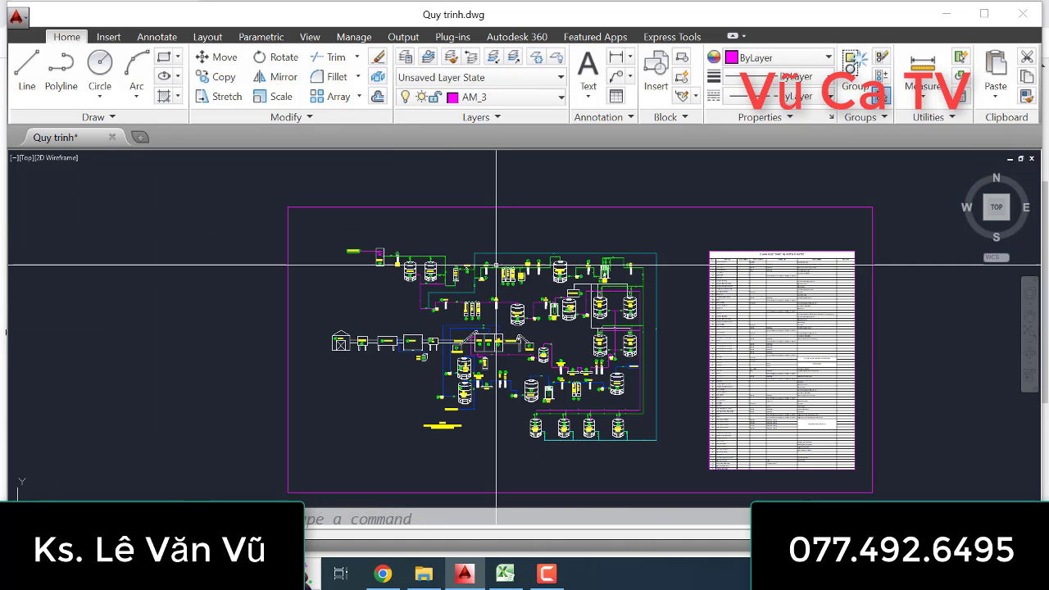
scroll(416, 271, "up", 4)
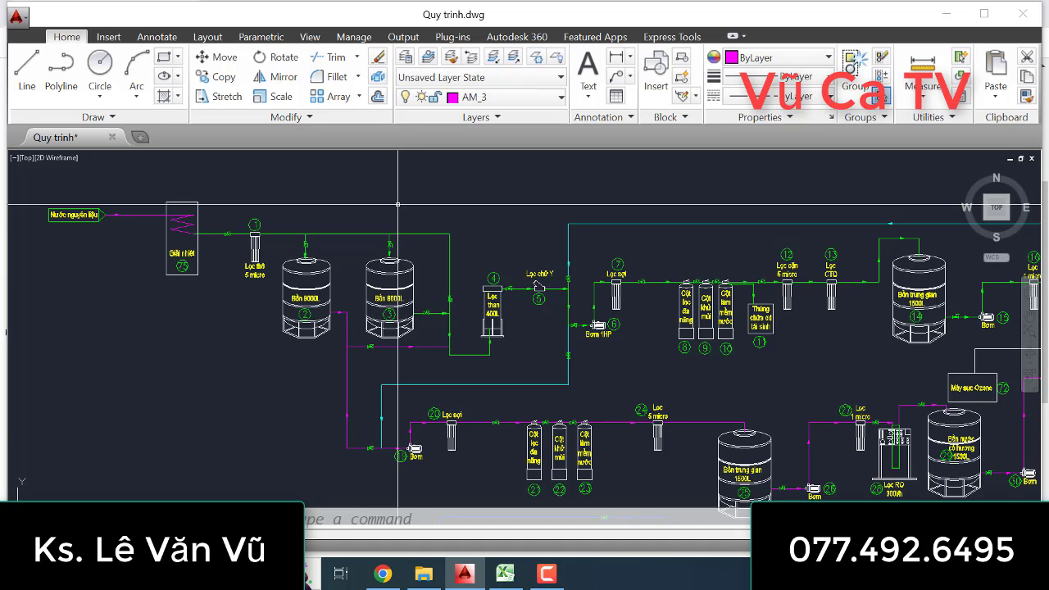
middle_click_drag(591, 328, 522, 303)
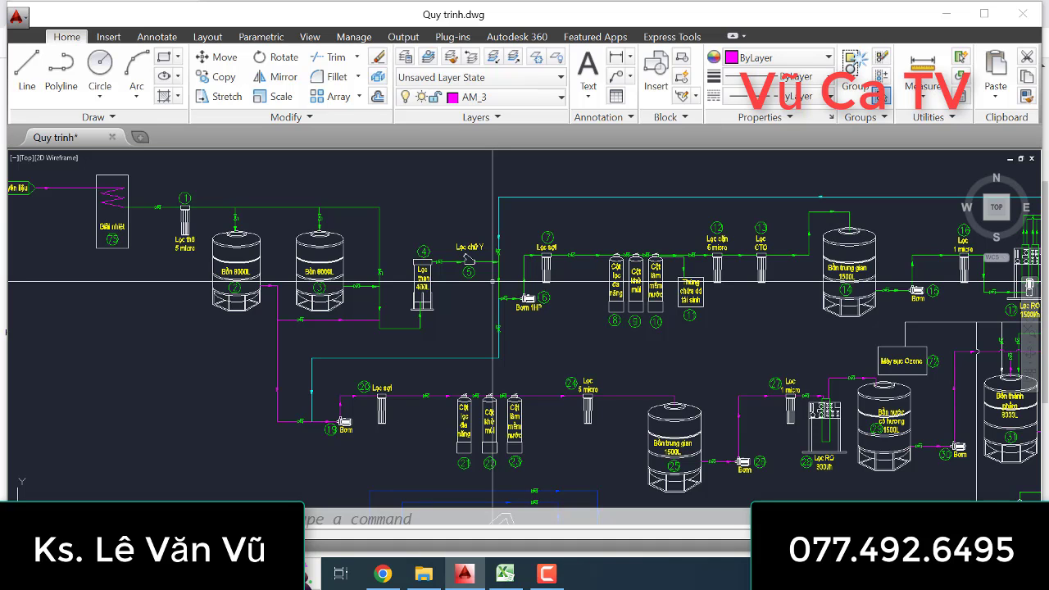
middle_click_drag(434, 301, 491, 310)
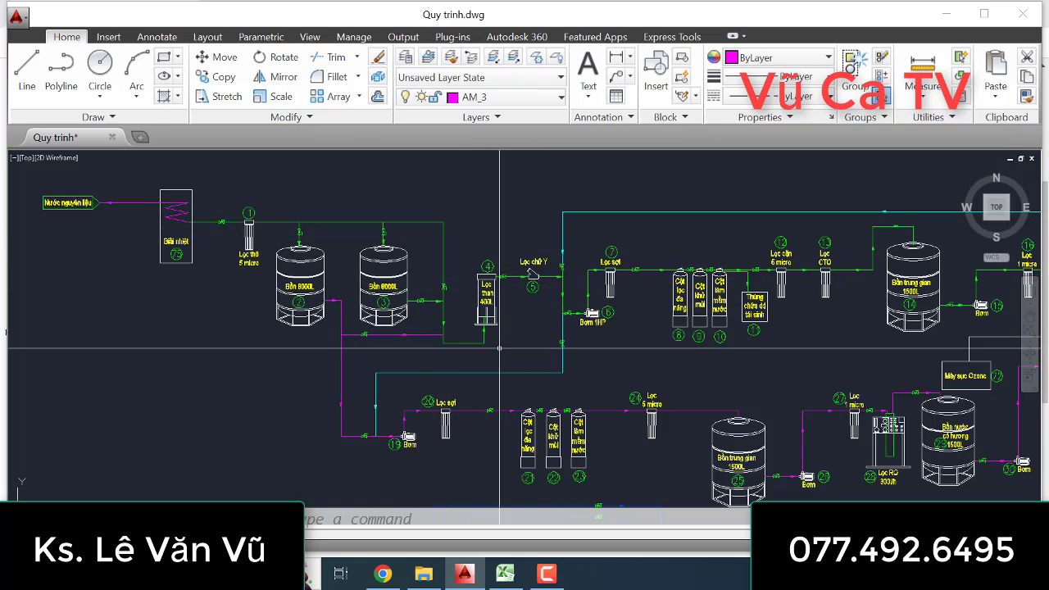
middle_click_drag(530, 327, 391, 261)
- Inspect the four "Bồn chứa 15000L" tanks (57 to 60) and trace their cyan line back to the "Bơm 1HP" pump (6)
scroll(391, 261, "down", 5)
scroll(488, 389, "up", 3)
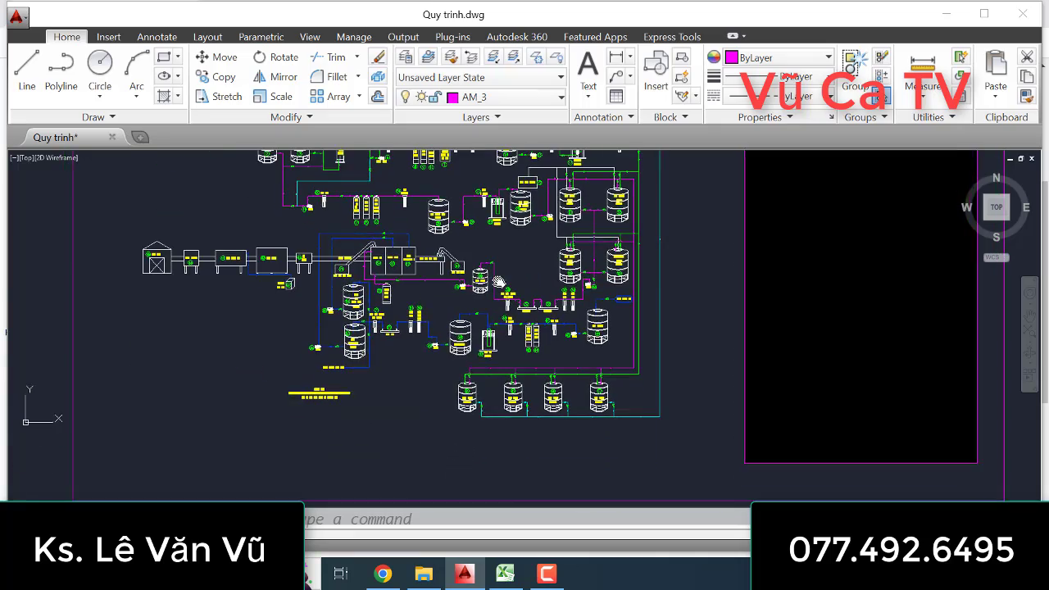
scroll(488, 389, "down", 1)
scroll(488, 389, "up", 5)
scroll(509, 393, "down", 5)
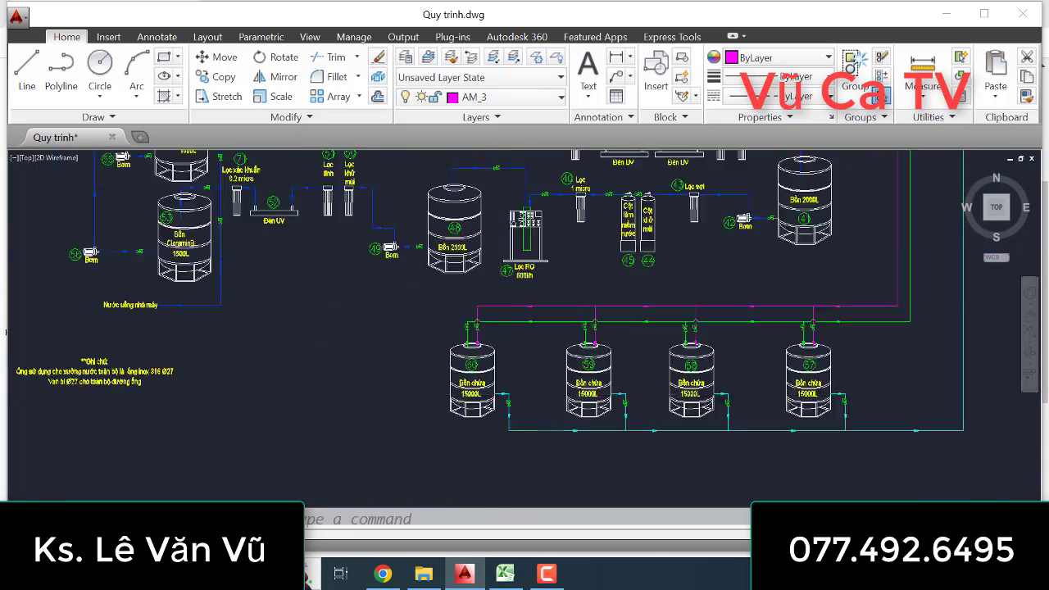
scroll(374, 221, "up", 5)
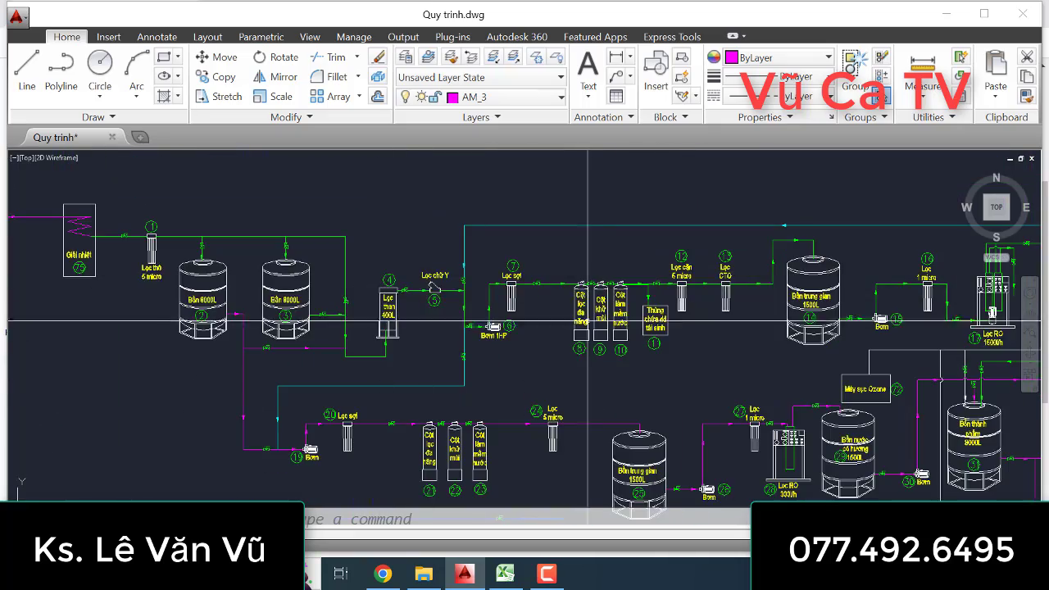
- Inspect the "Bơm 1HP" pump (6) and "Lọc sợi" filter (7) up close, then switch to the Excel equipment list
middle_click_drag(589, 319, 473, 328)
scroll(523, 270, "up", 2)
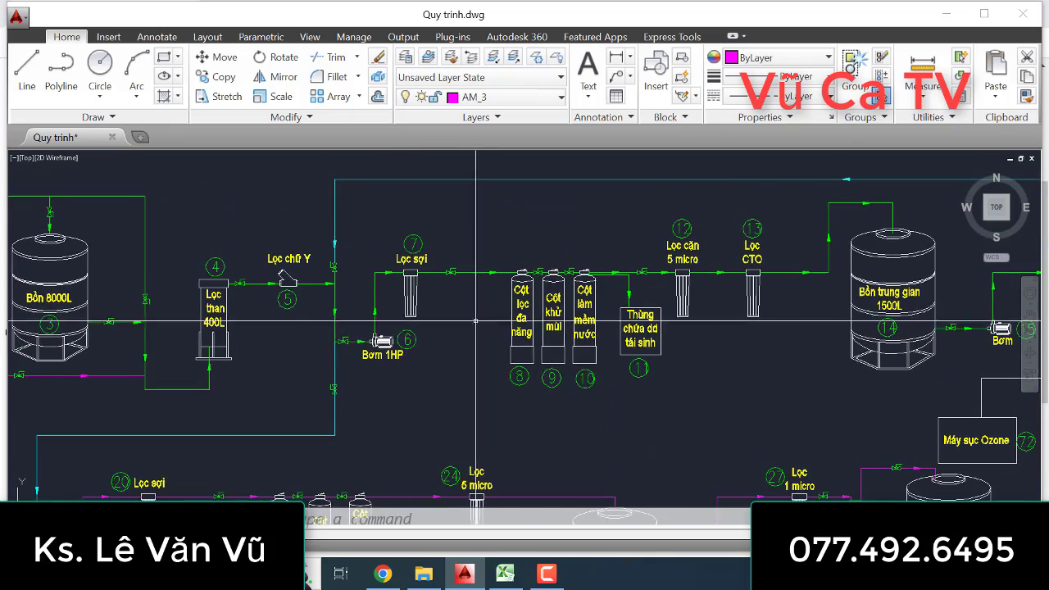
left_click(504, 579)
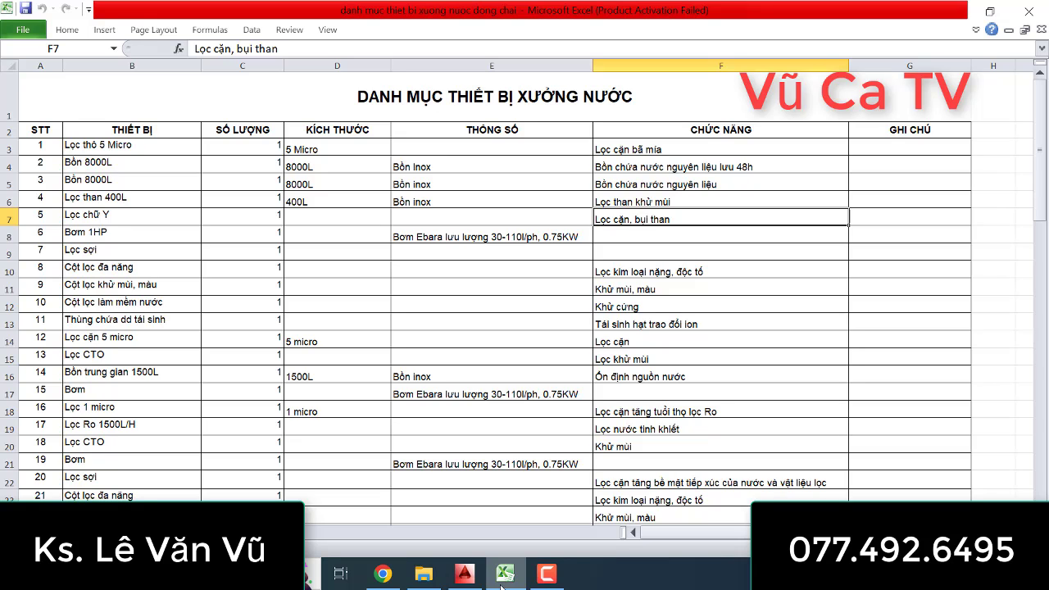
- Check the "Bơm 1HP" pump's specification (6) in the equipment list, compare it with the drawing, and check the "Lọc sợi" (7) function cell
left_click(467, 239)
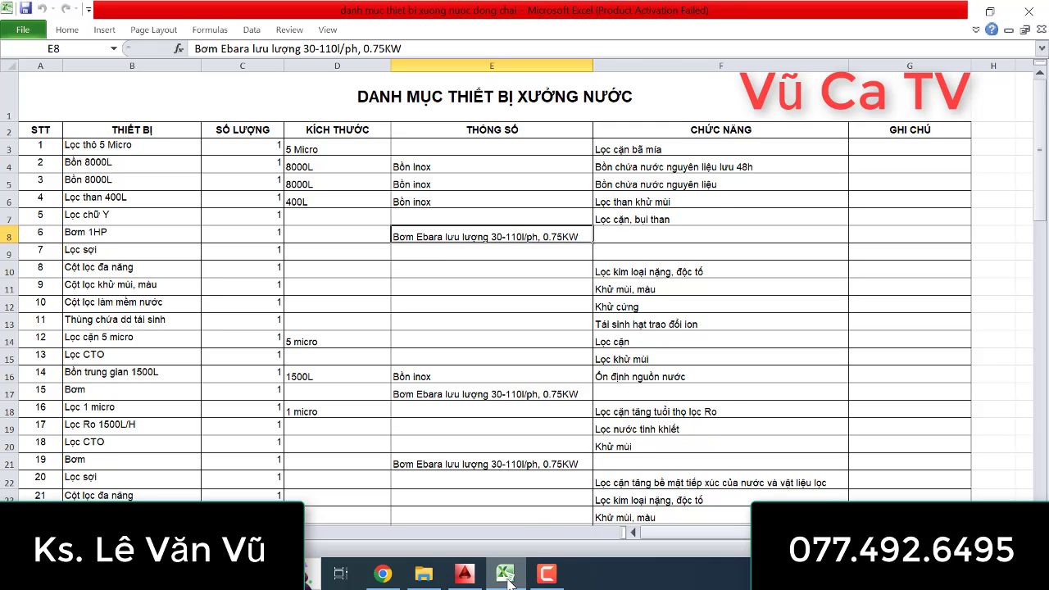
left_click(464, 574)
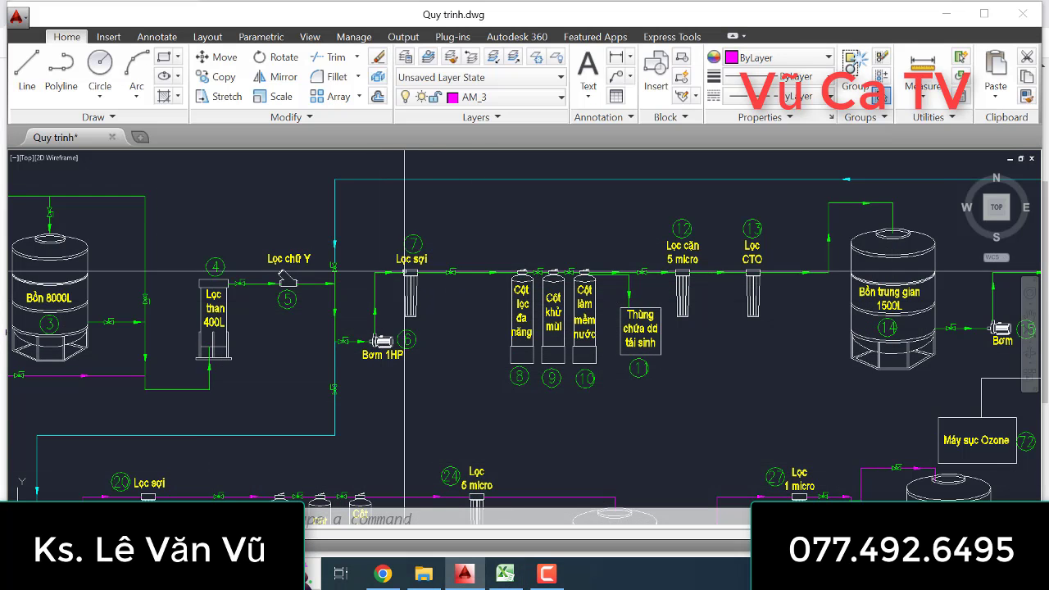
left_click(506, 574)
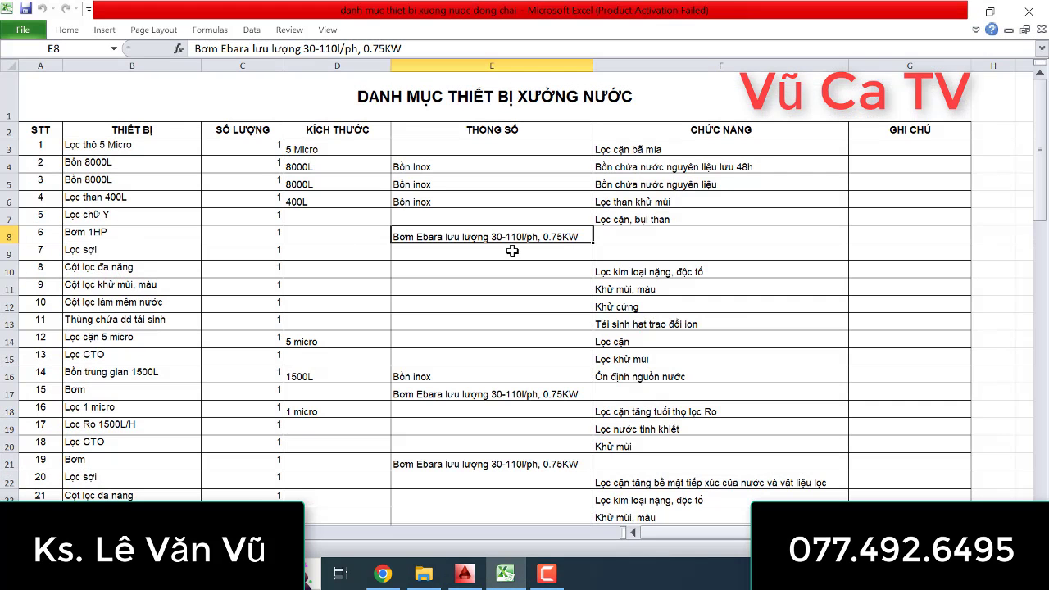
left_click(654, 254)
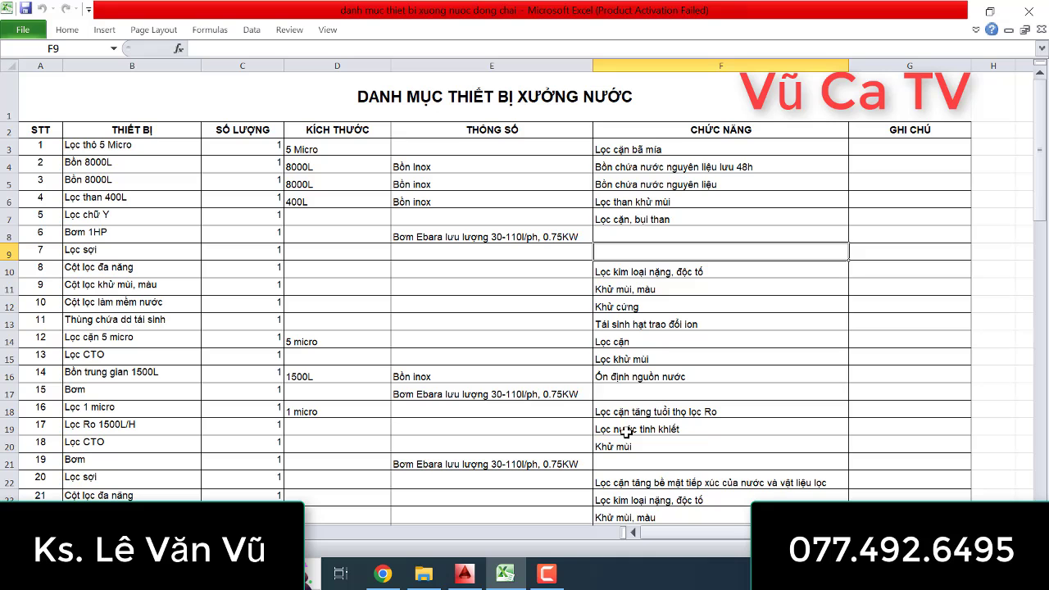
- Switch to AutoCAD and examine filter columns 8, 9 and 10 and the "Thùng chứa dd tái sinh" tank (11)
left_click(465, 574)
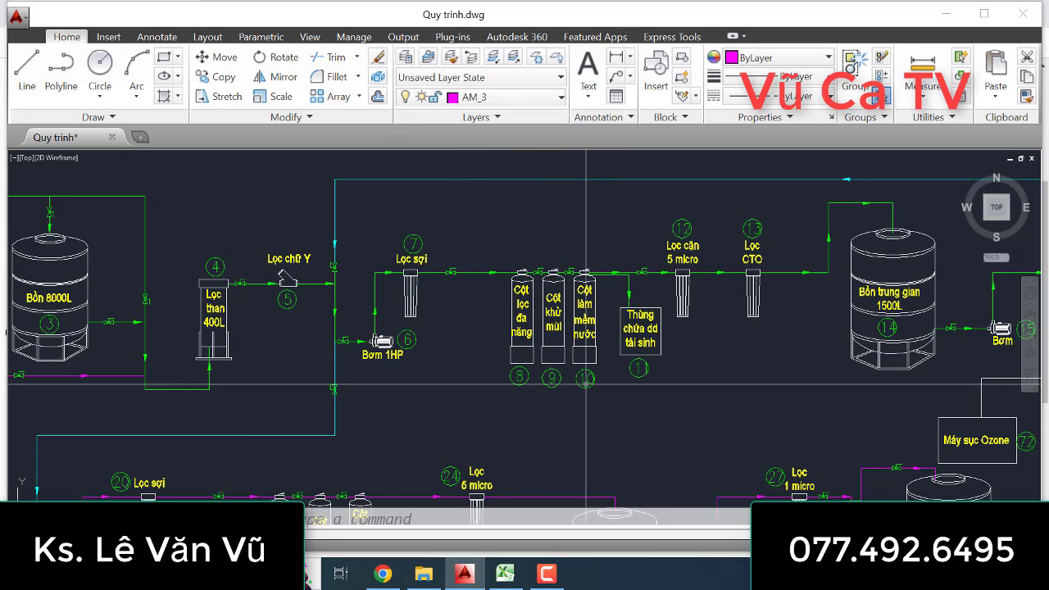
scroll(641, 385, "up", 2)
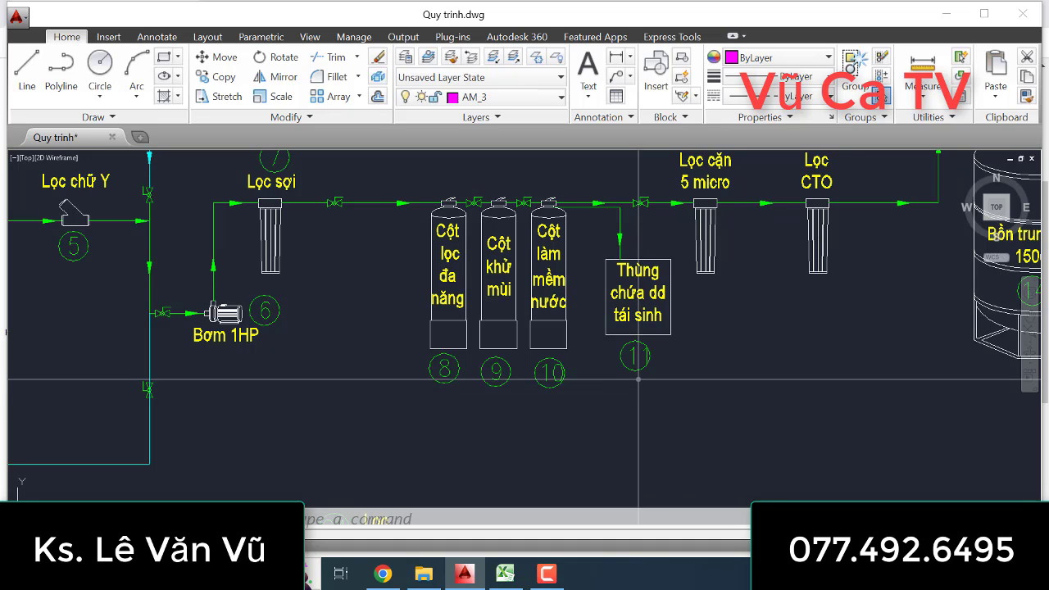
scroll(562, 383, "down", 2)
scroll(554, 350, "up", 2)
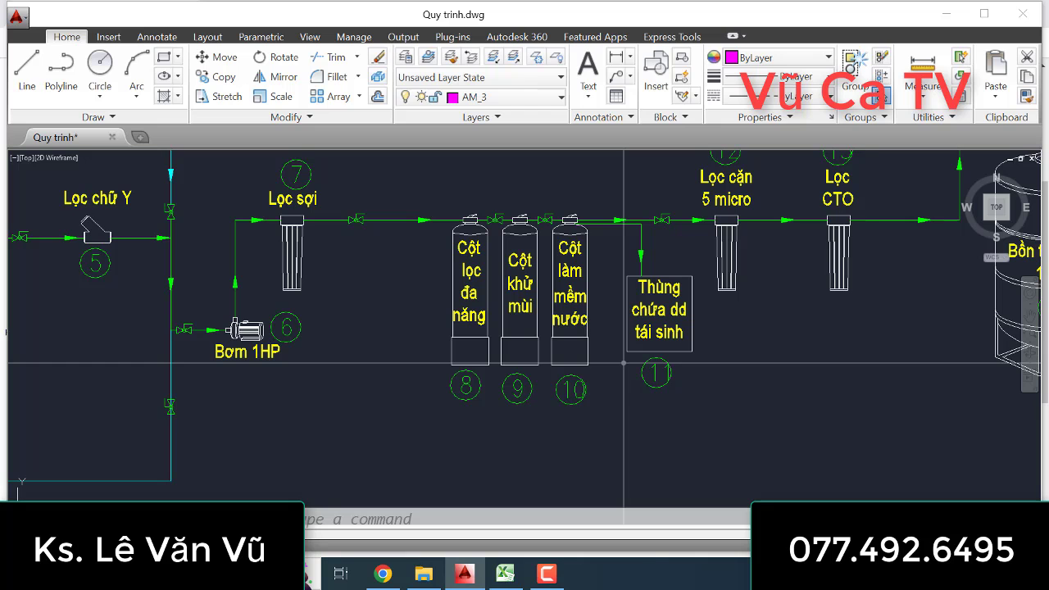
scroll(473, 356, "down", 2)
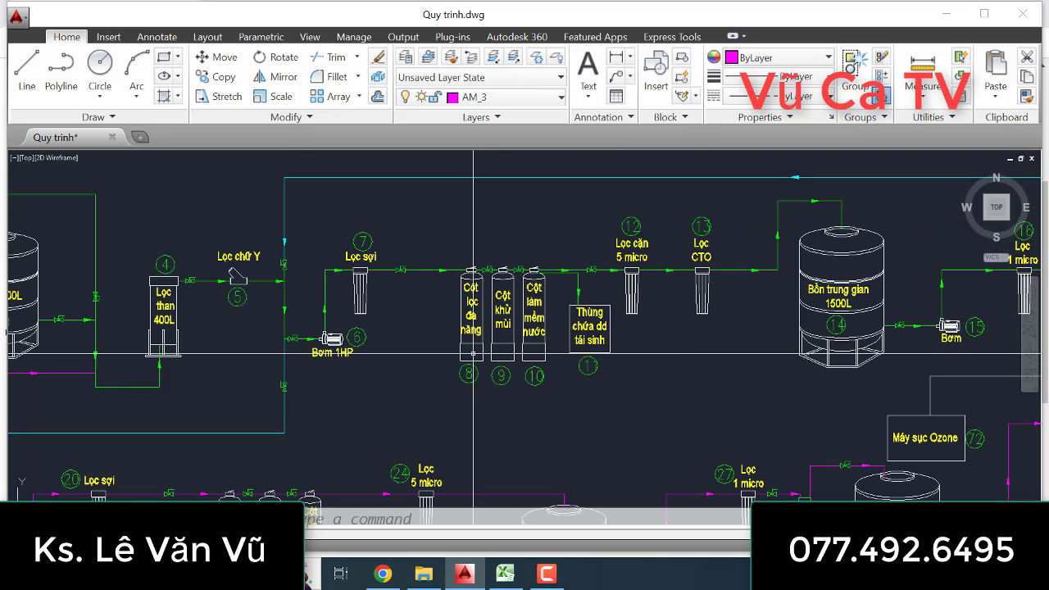
- Look up the "Cột lọc đa năng" (8) and its function in the Excel equipment list, then return to the AutoCAD drawing
left_click(499, 577)
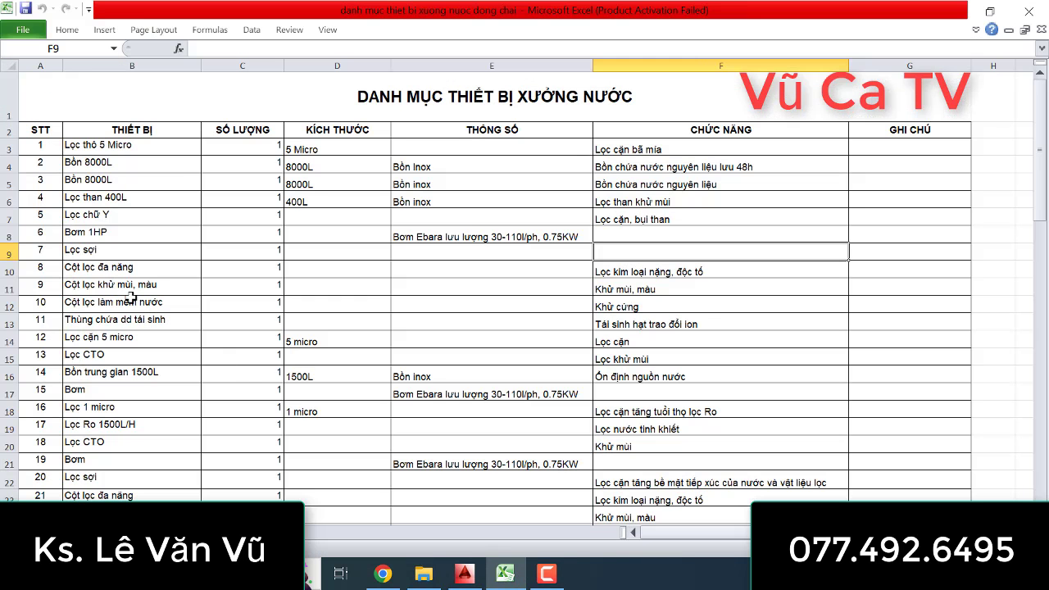
left_click(100, 267)
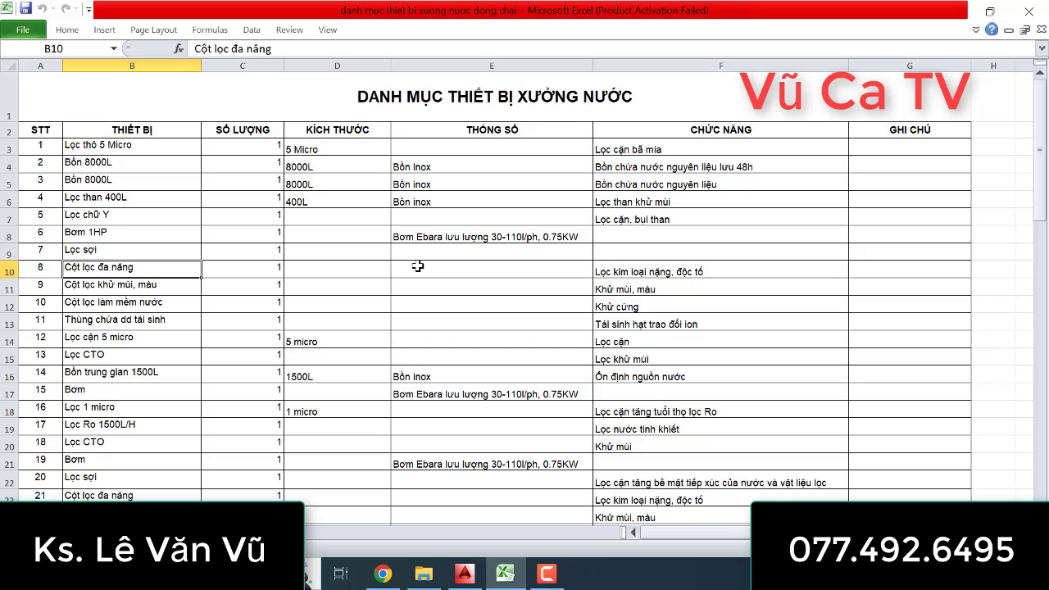
left_click(659, 273)
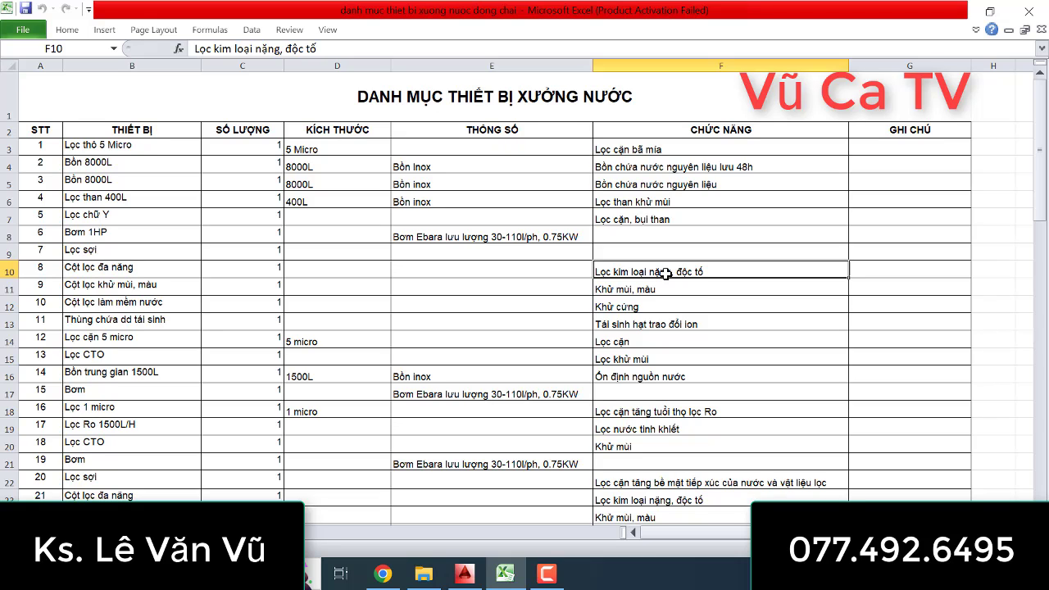
left_click(506, 577)
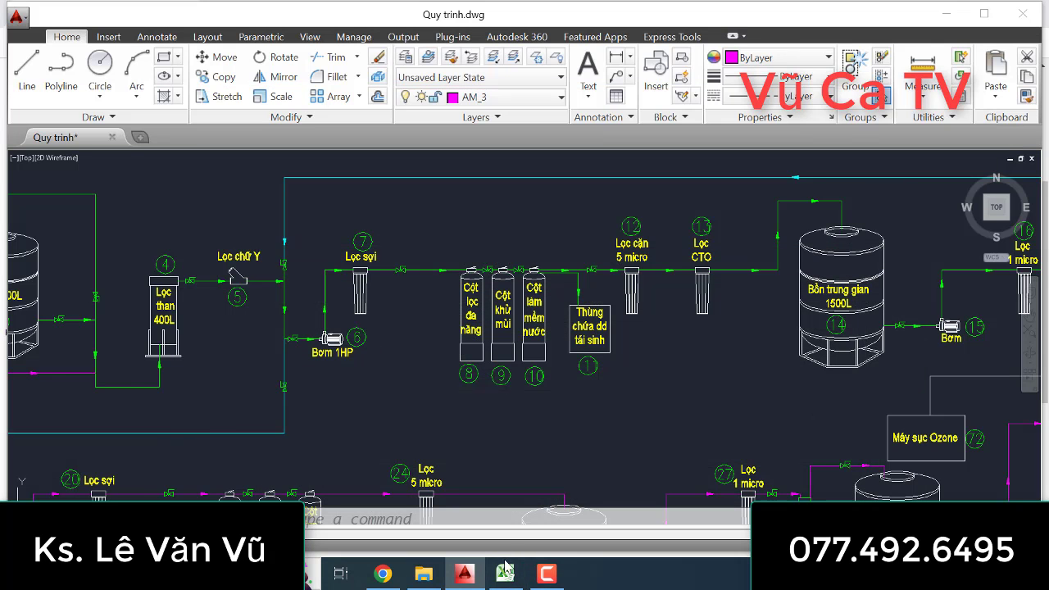
- Look up the "Cột lọc khử mùi, màu" (9) and its function in the Excel list, then return to the AutoCAD drawing
left_click(506, 577)
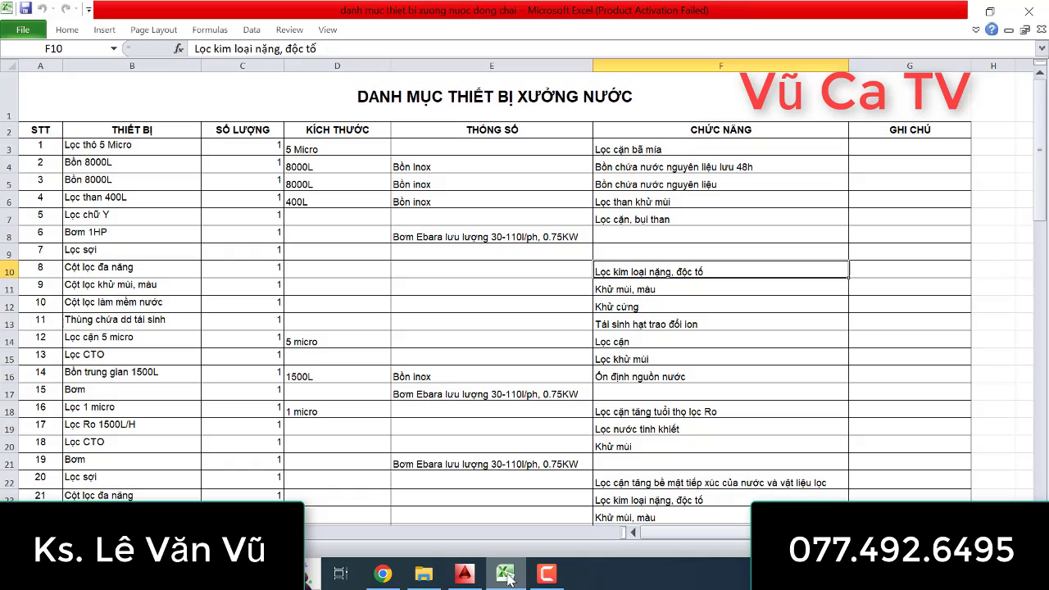
left_click(129, 287)
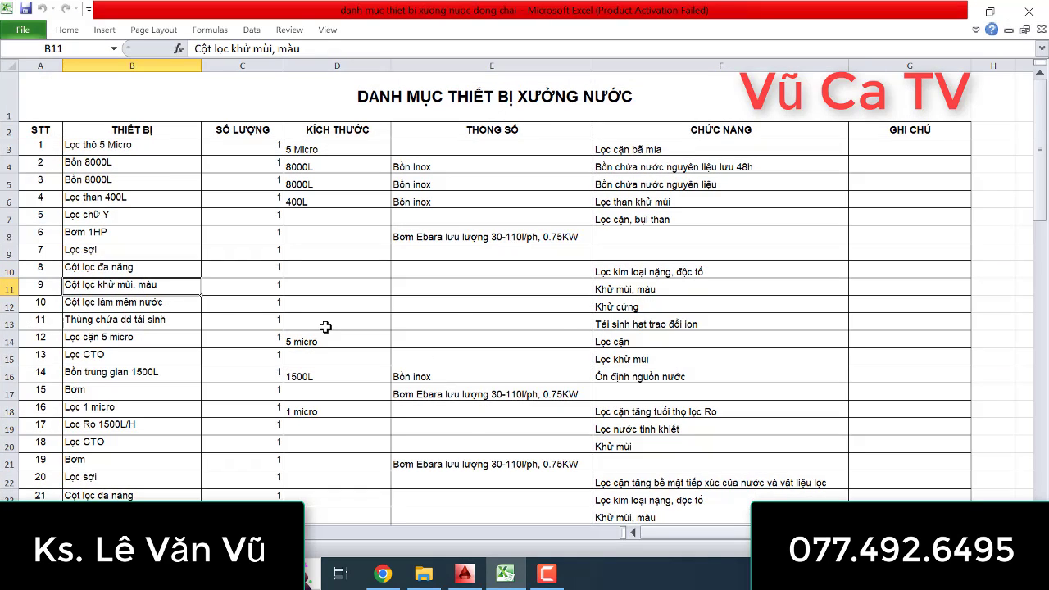
left_click(661, 289)
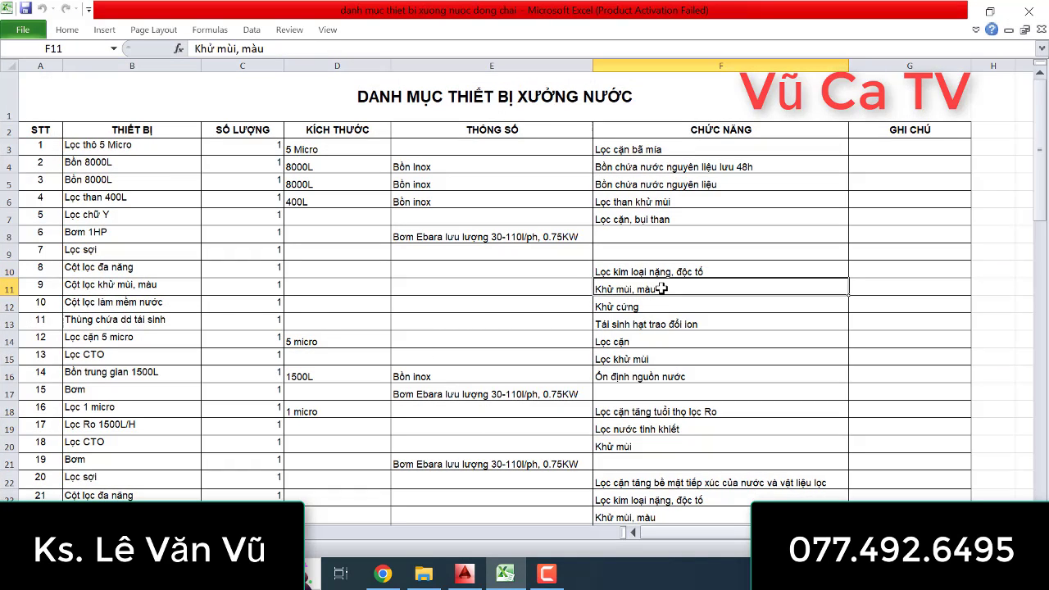
left_click(506, 577)
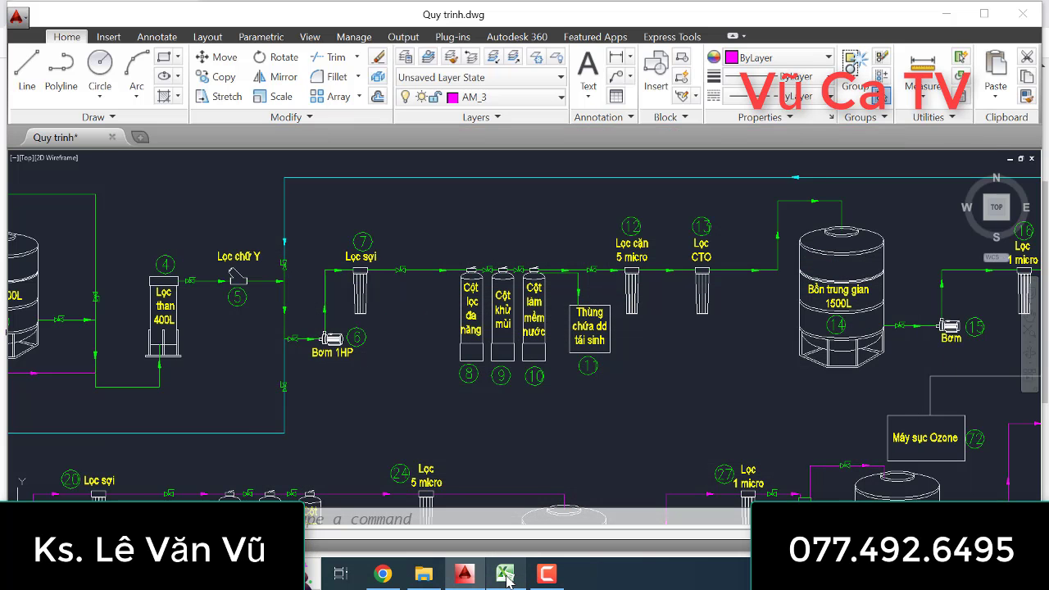
- Switch to Excel and look up the "Cột lọc làm mềm nước" (10) and its function
left_click(506, 577)
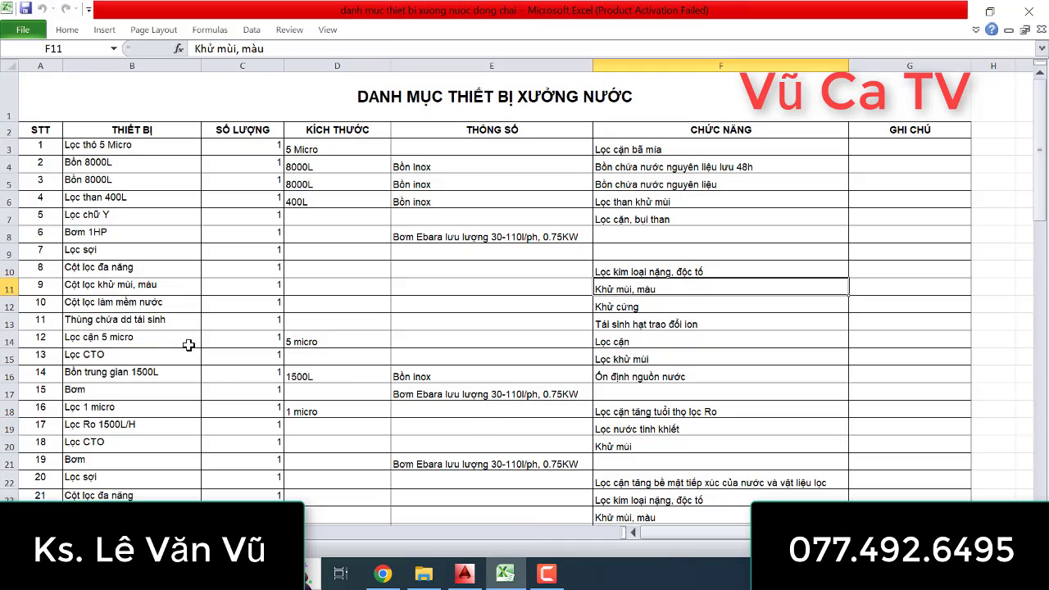
left_click(127, 306)
left_click(648, 303)
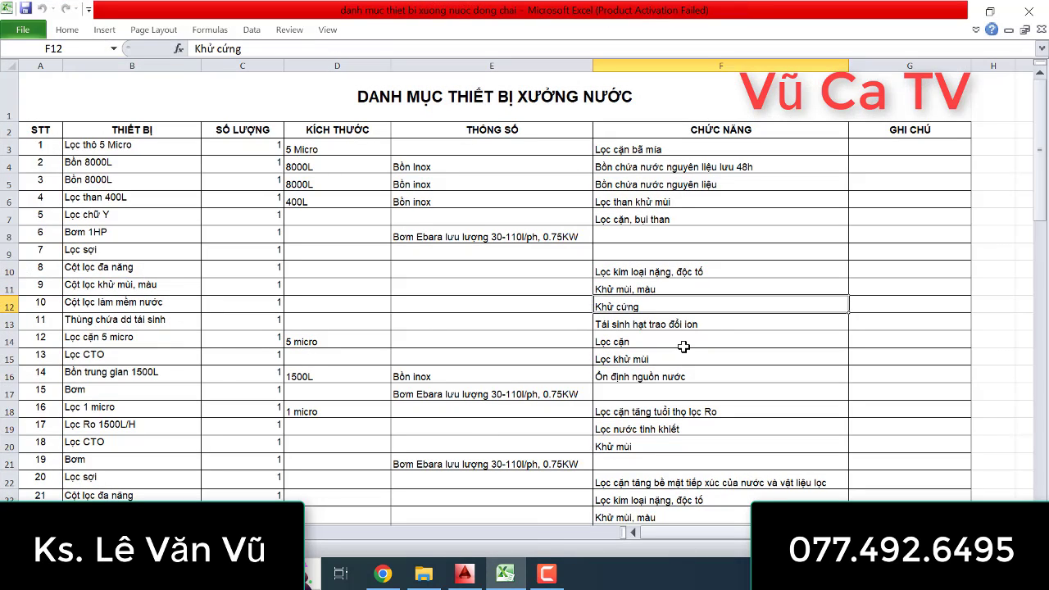
- Switch to AutoCAD and inspect the connection from the "Cột làm mềm nước" column (10) to the "Thùng chứa dd tái sinh" tank (11)
left_click(554, 578)
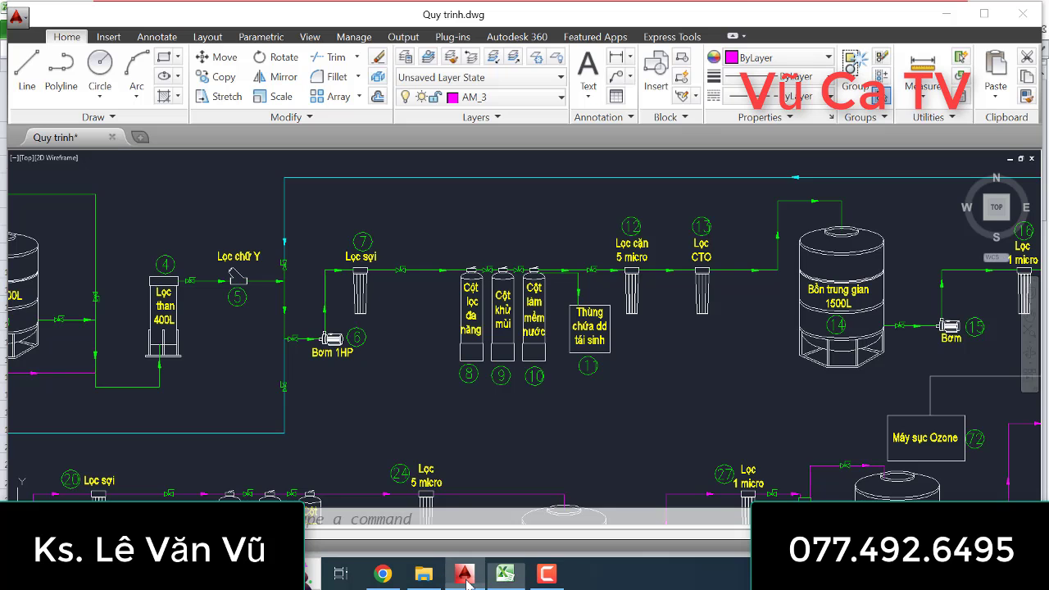
left_click(465, 574)
scroll(590, 352, "up", 2)
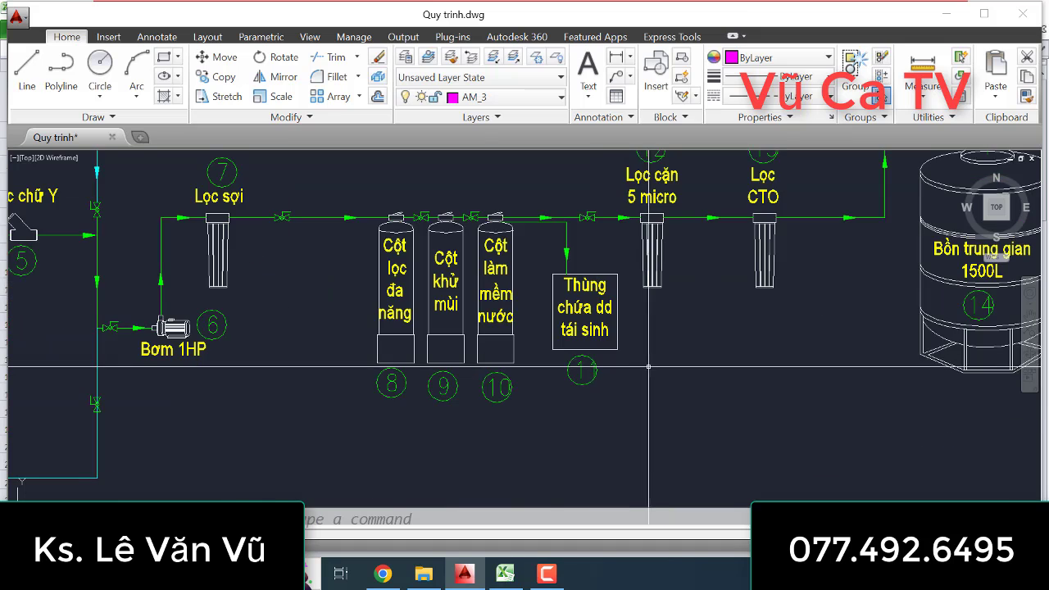
scroll(587, 350, "down", 2)
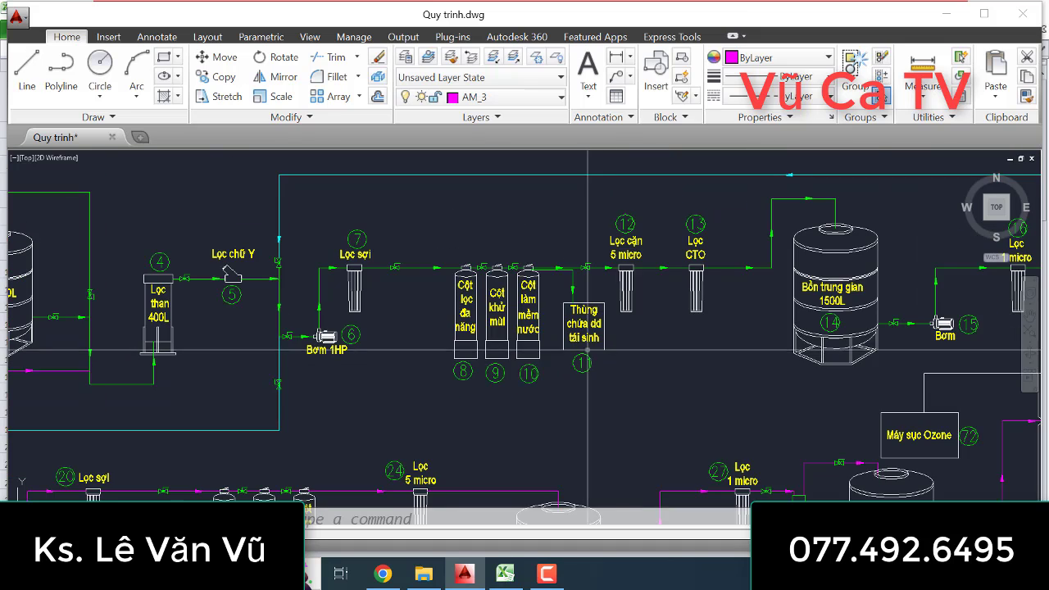
- Switch to Excel and check the "Thùng chứa dd tái sinh" entry (11) against its function
left_click(508, 575)
left_click(121, 325)
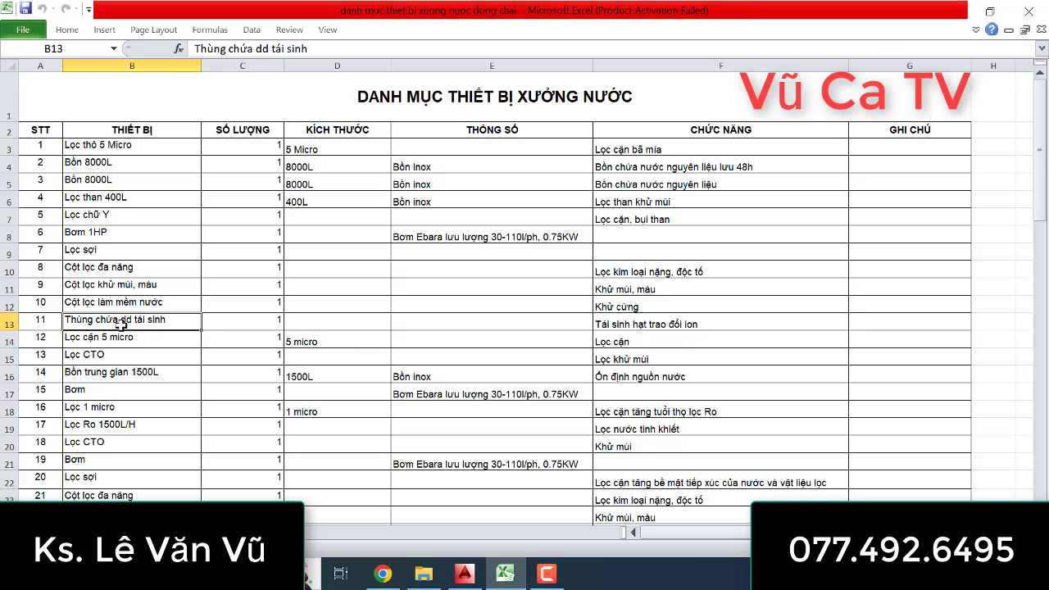
left_click(681, 325)
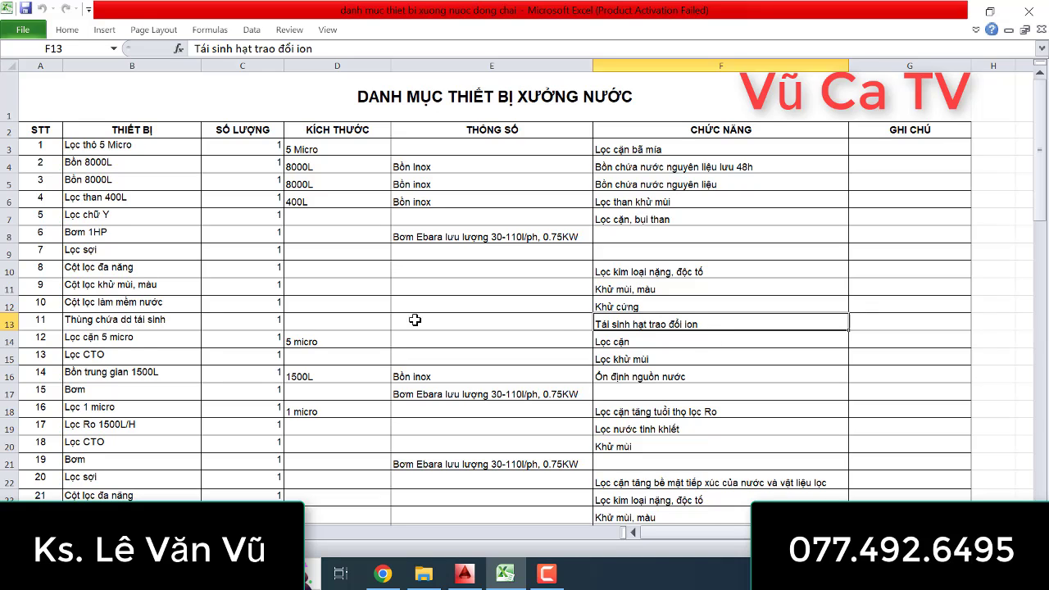
left_click(106, 321)
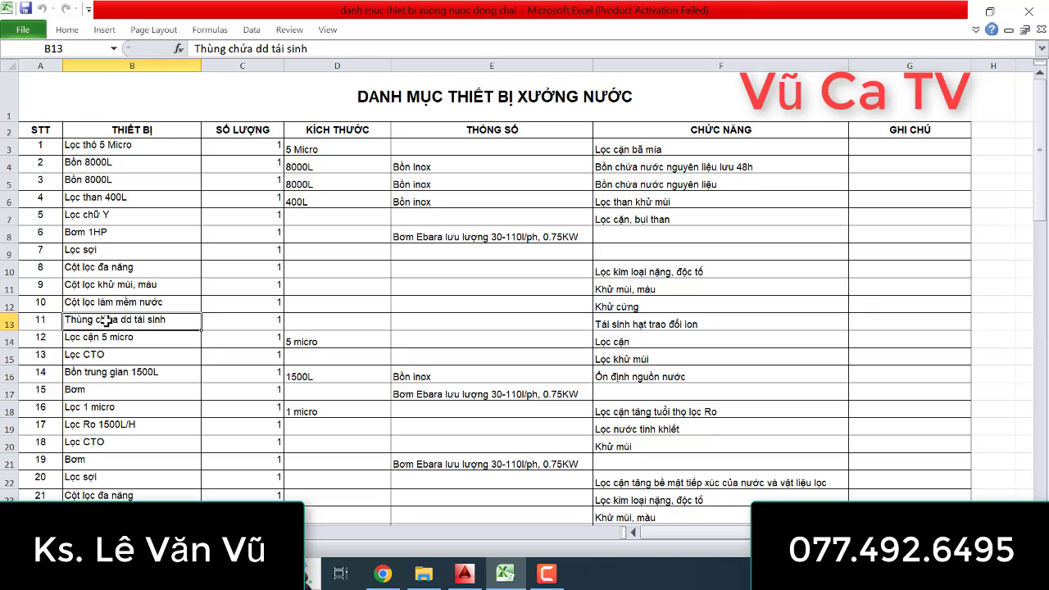
left_click(699, 323)
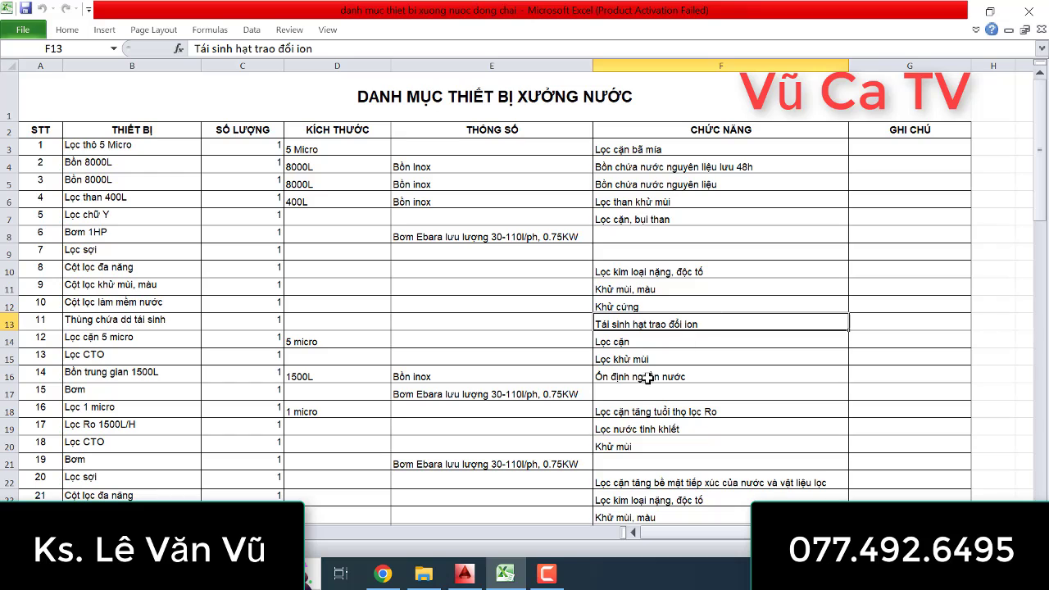
- Switch to AutoCAD and trace the line through "Lọc cặn 5 micro" (12) and "Lọc CTO" (13) to the "Bồn trung gian 1500L" tank (14)
left_click(506, 574)
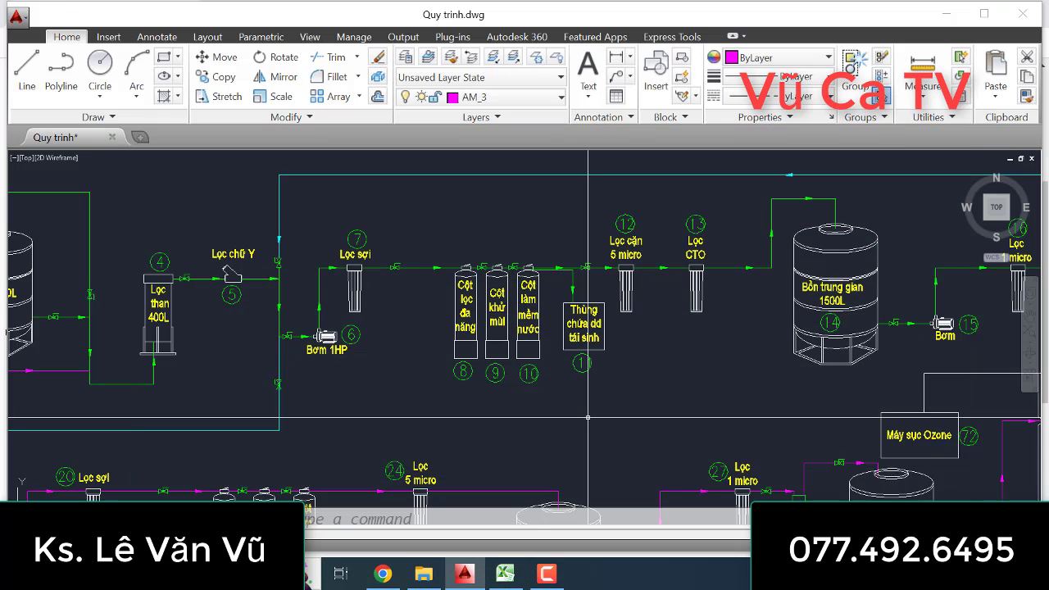
scroll(573, 378, "down", 1)
scroll(574, 379, "down", 1)
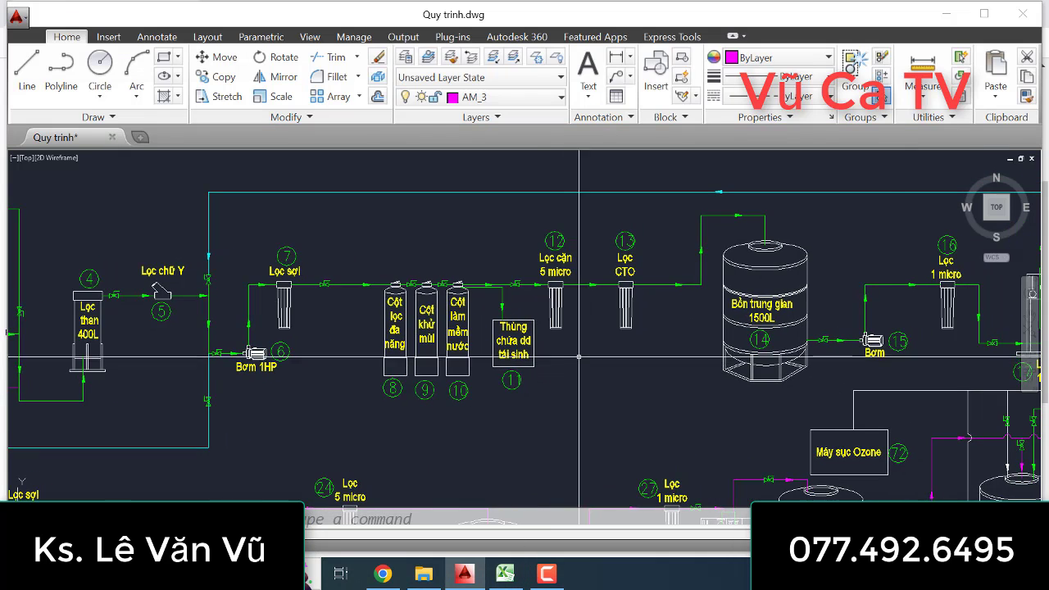
scroll(578, 365, "up", 1)
scroll(580, 356, "down", 2)
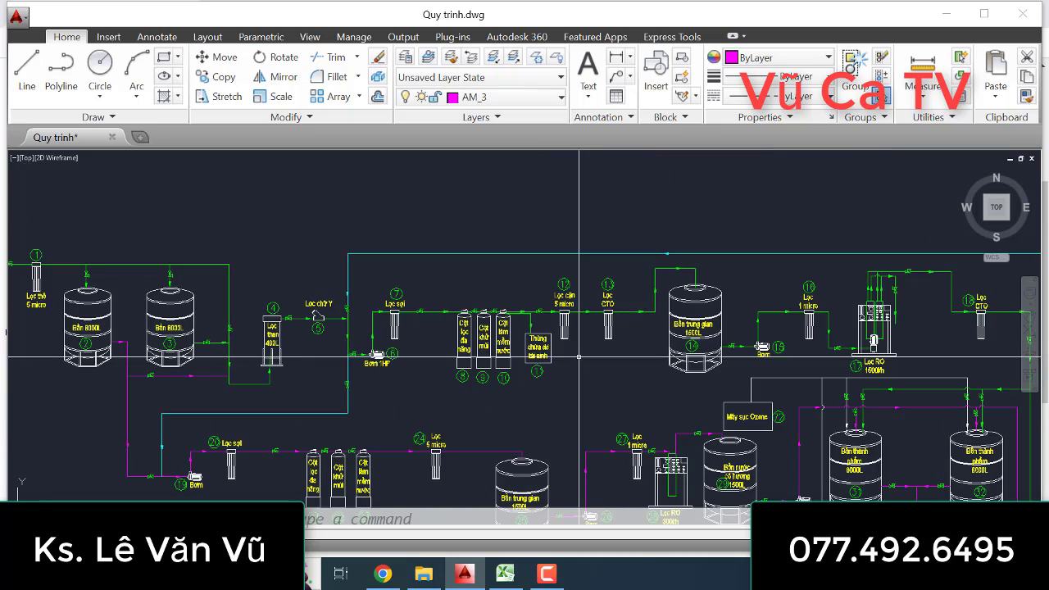
mouse_move(580, 357)
middle_mouse_down()
mouse_move(545, 259)
mouse_move(495, 261)
mouse_move(492, 306)
middle_mouse_up()
scroll(484, 266, "up", 2)
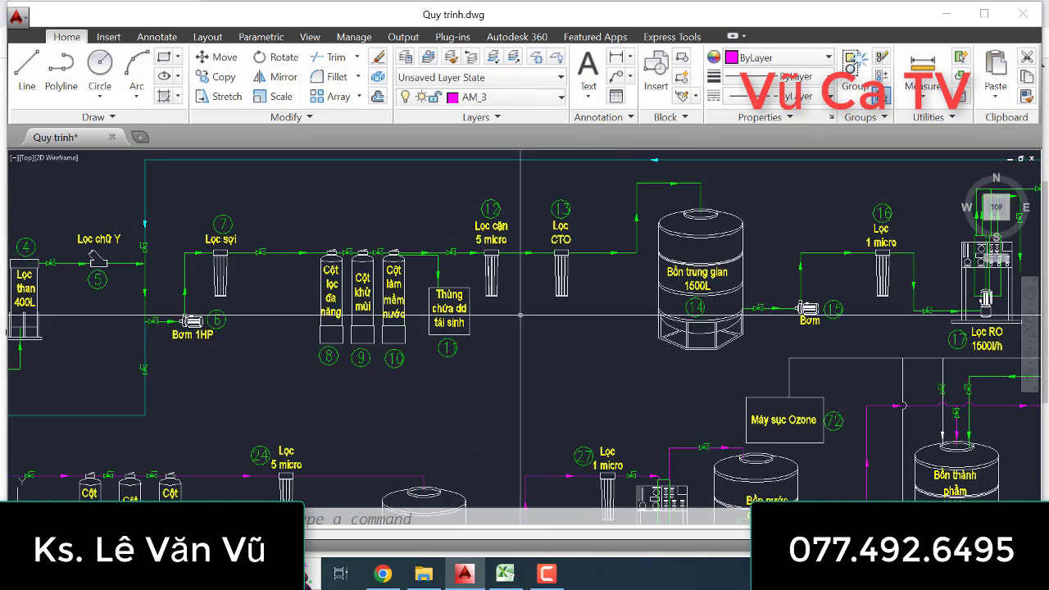
- Check the function of "Lọc cặn 5 micro" (12) in Excel, then inspect filters 12 and 13 up close in AutoCAD
left_click(506, 573)
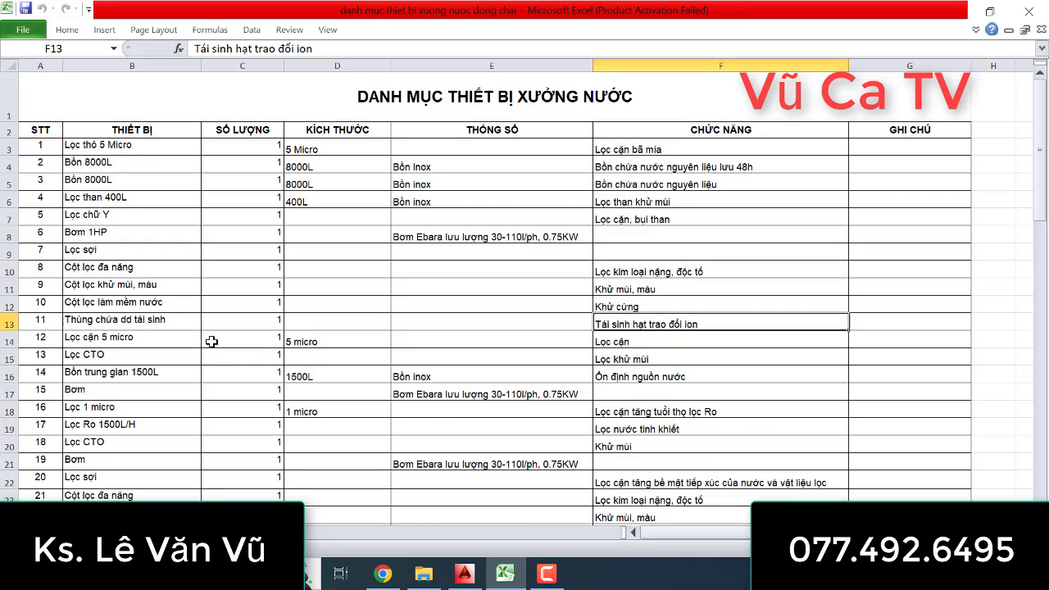
left_click(646, 341)
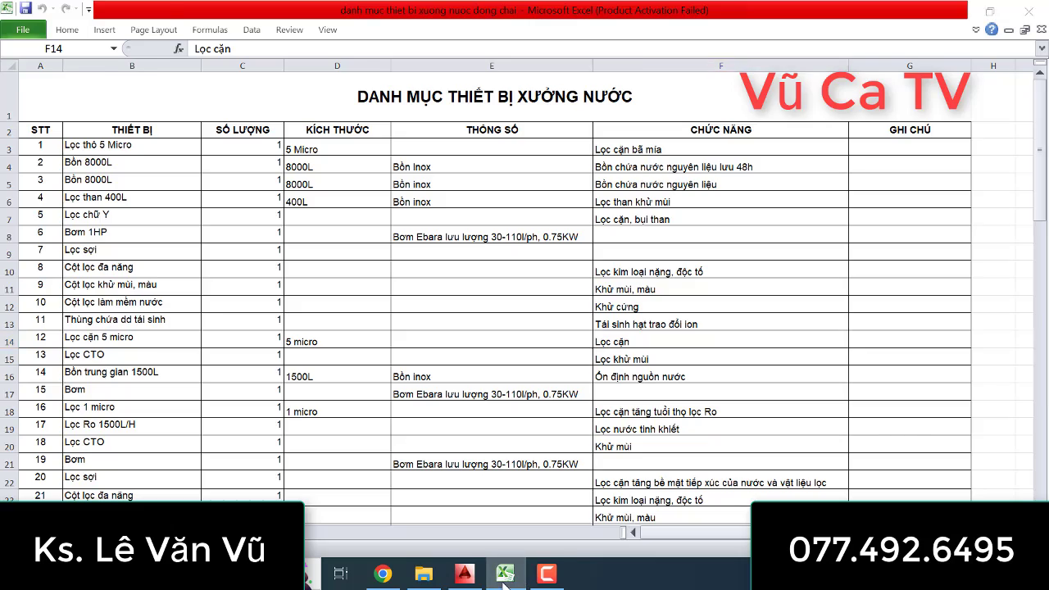
left_click(506, 574)
scroll(542, 342, "up", 2)
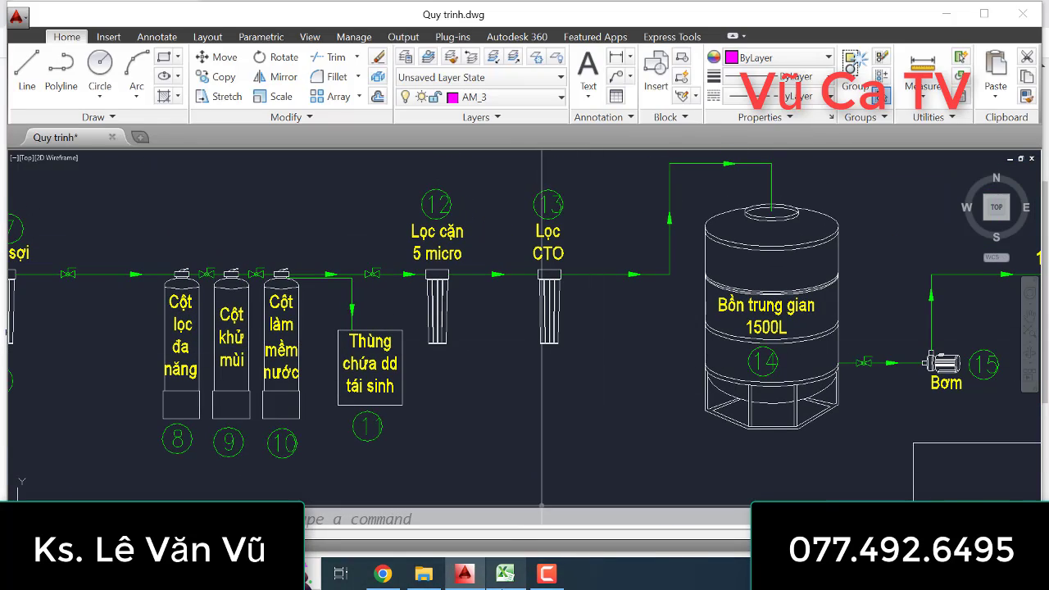
- Look up "Lọc CTO" (13) and its function in the Excel list, then return to the AutoCAD drawing
left_click(506, 574)
left_click(90, 355)
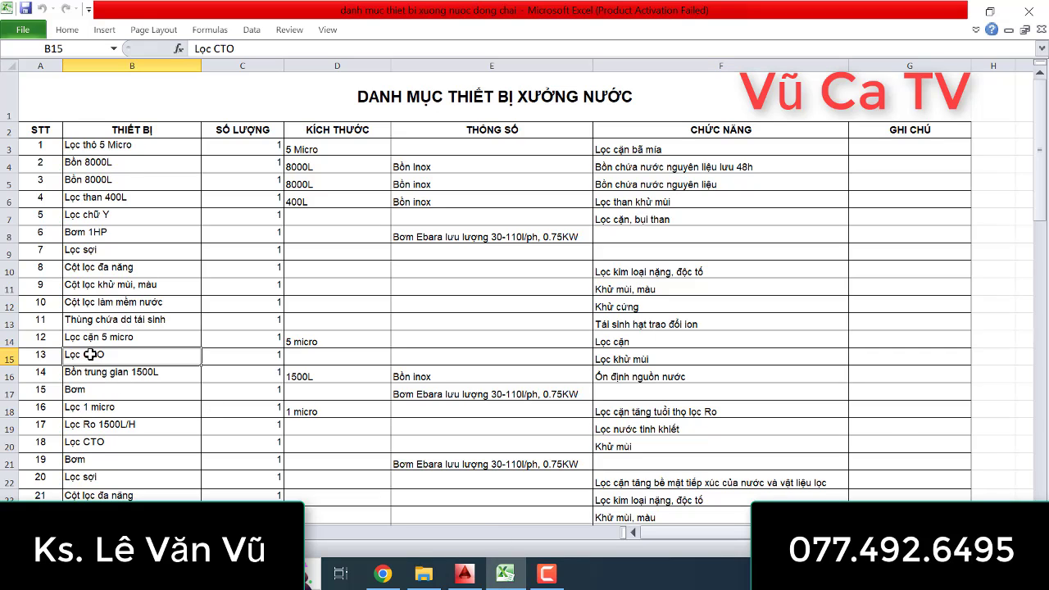
left_click(662, 358)
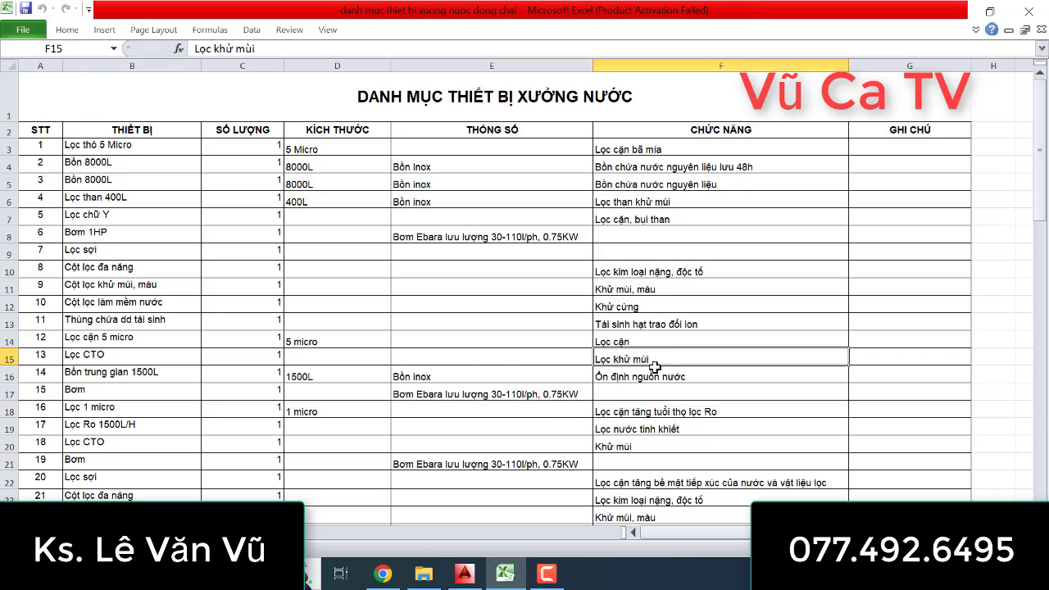
left_click(505, 574)
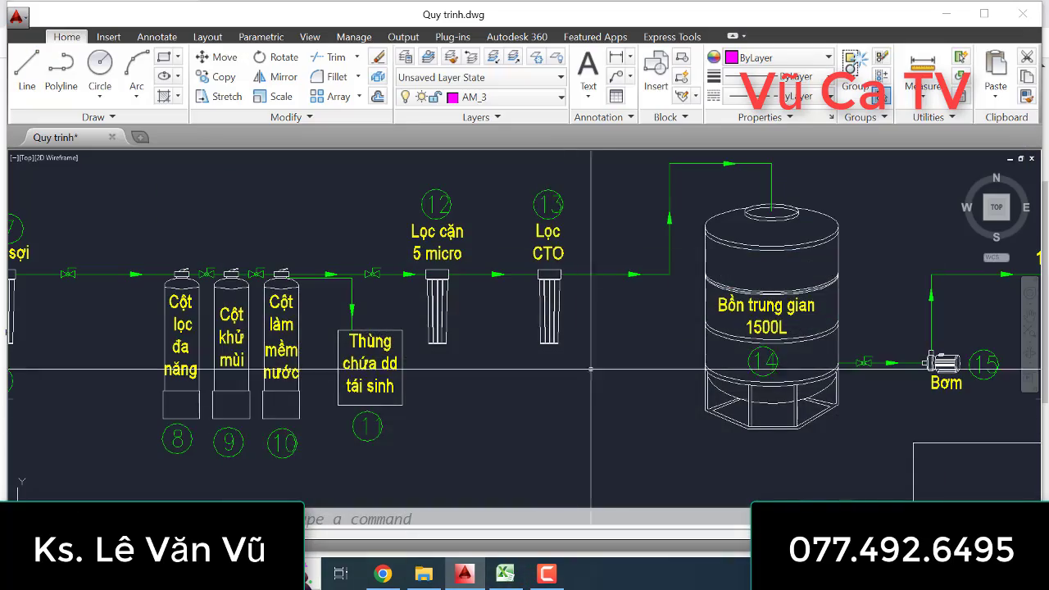
- Retrace the water line in the AutoCAD diagram from "Giải nhiệt" and filter 1 through to "Lọc cặn 5 micro" (12) and "Lọc CTO" (13)
scroll(591, 369, "down", 6)
mouse_move(536, 380)
middle_mouse_down()
mouse_move(553, 346)
mouse_move(593, 344)
middle_mouse_up()
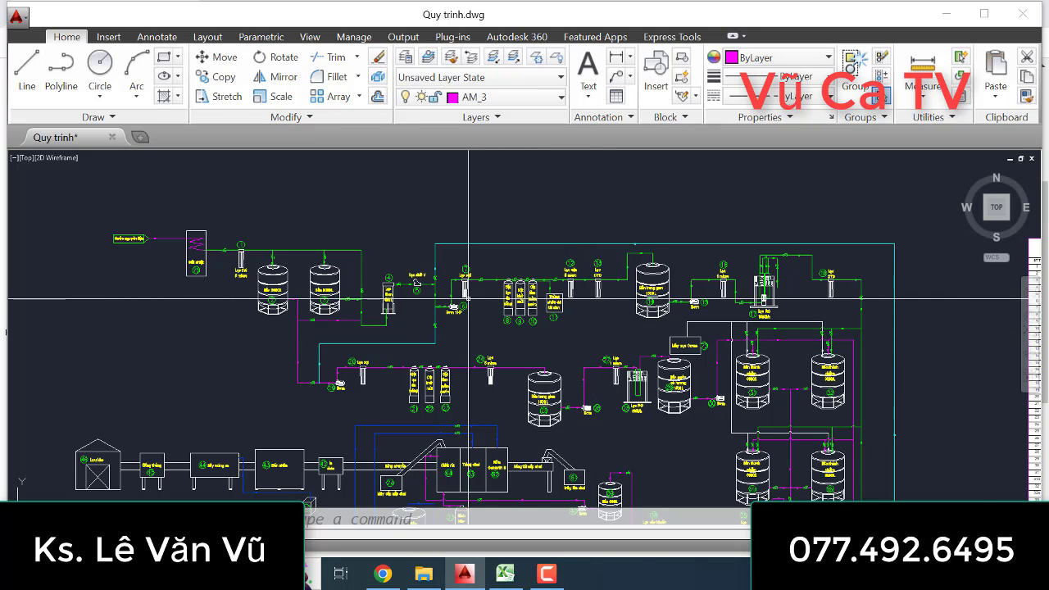
scroll(468, 300, "up", 3)
scroll(500, 295, "down", 3)
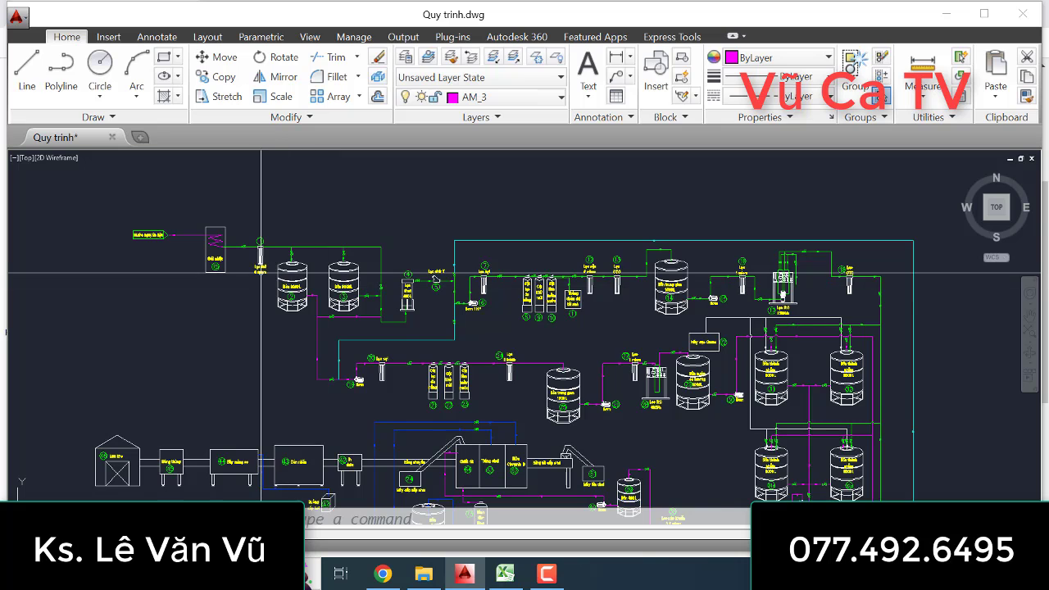
scroll(261, 272, "up", 2)
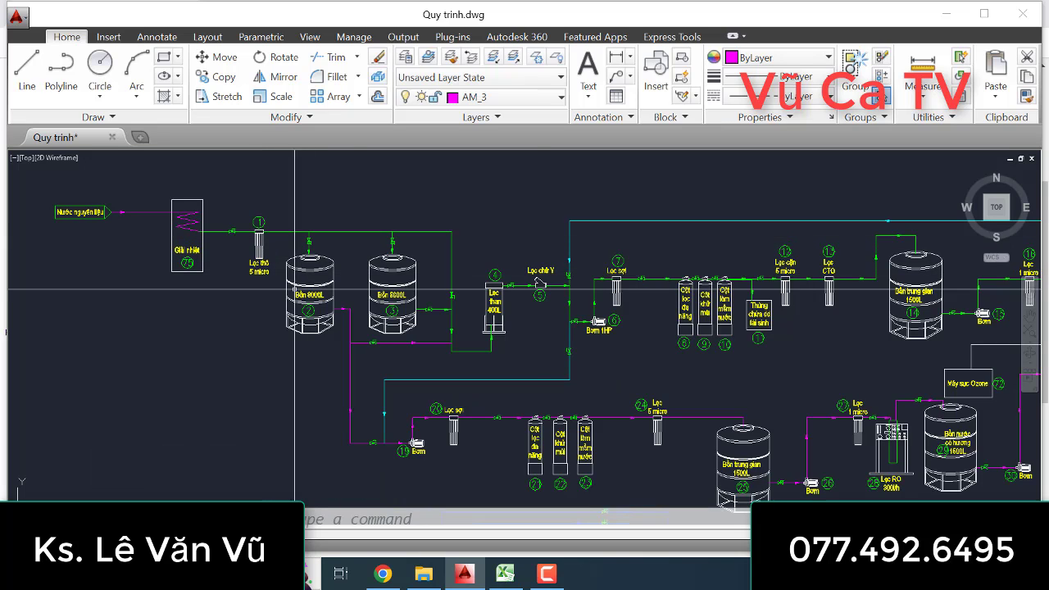
middle_click_drag(665, 287, 583, 288)
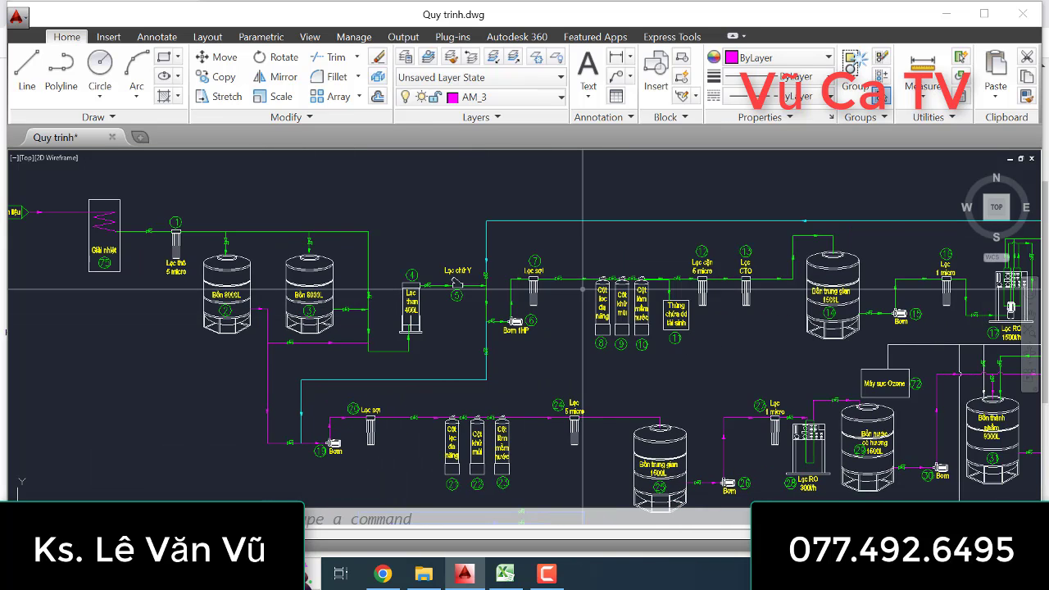
scroll(738, 274, "up", 2)
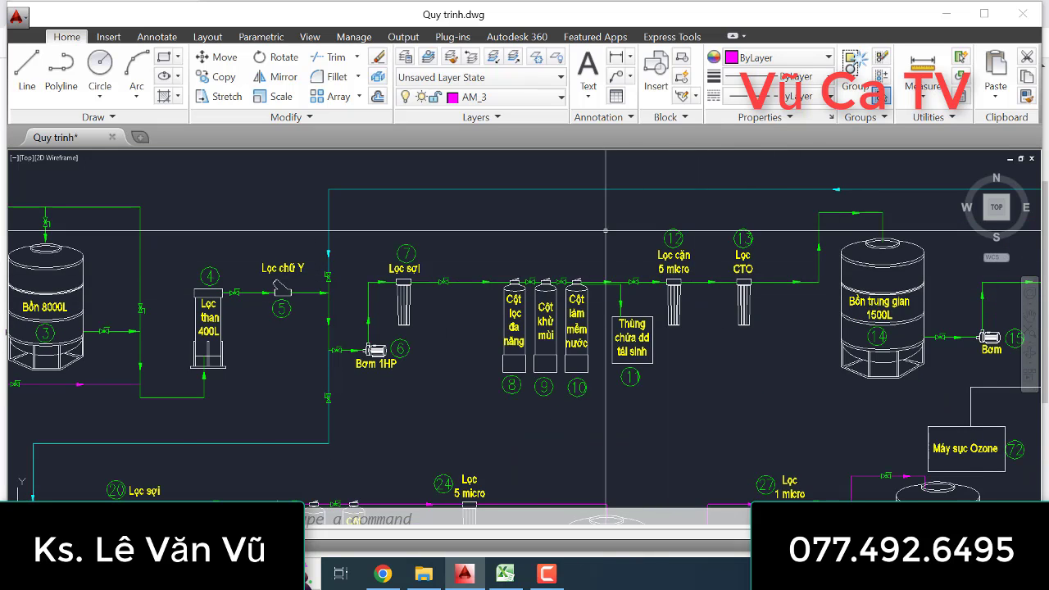
scroll(454, 248, "down", 2)
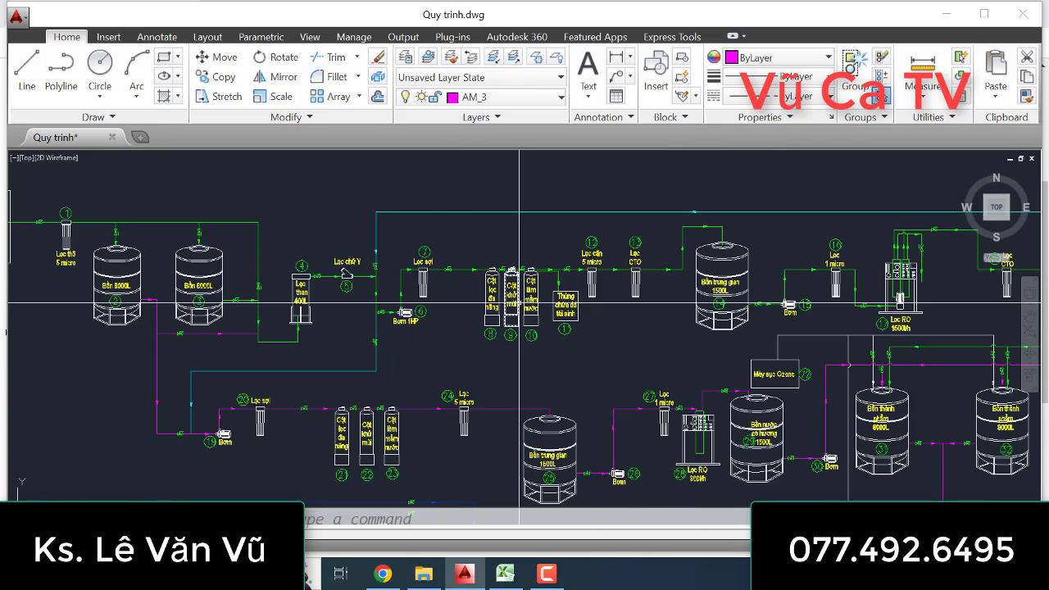
- Inspect the "Bồn trung gian 1500L" tank (14) in the drawing, then switch to Excel and check its function
scroll(495, 259, "down", 2)
middle_click_drag(869, 271, 779, 271)
scroll(581, 281, "up", 4)
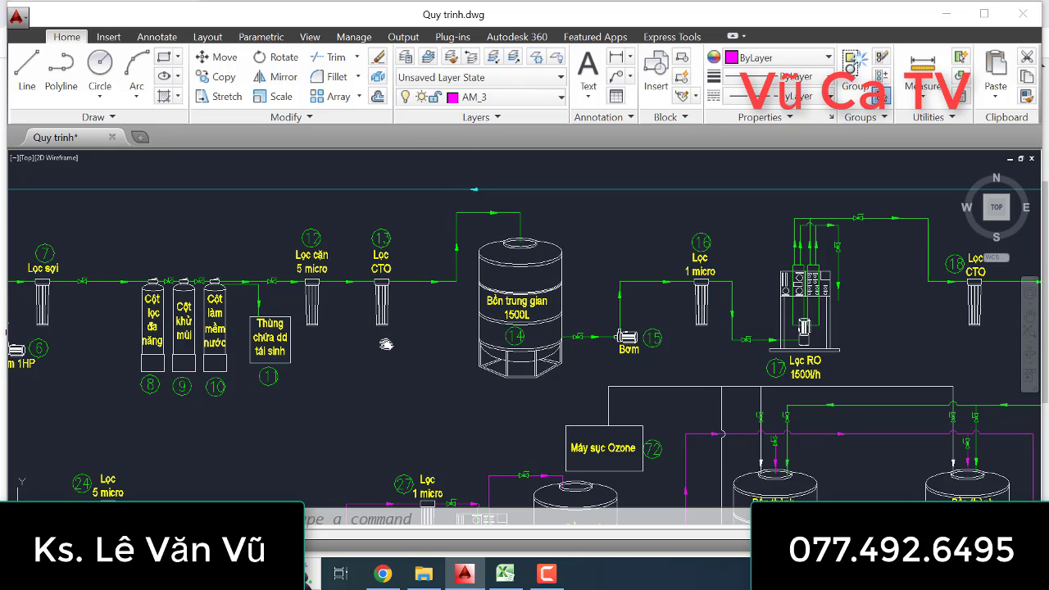
middle_click_drag(431, 320, 420, 328)
scroll(496, 303, "up", 2)
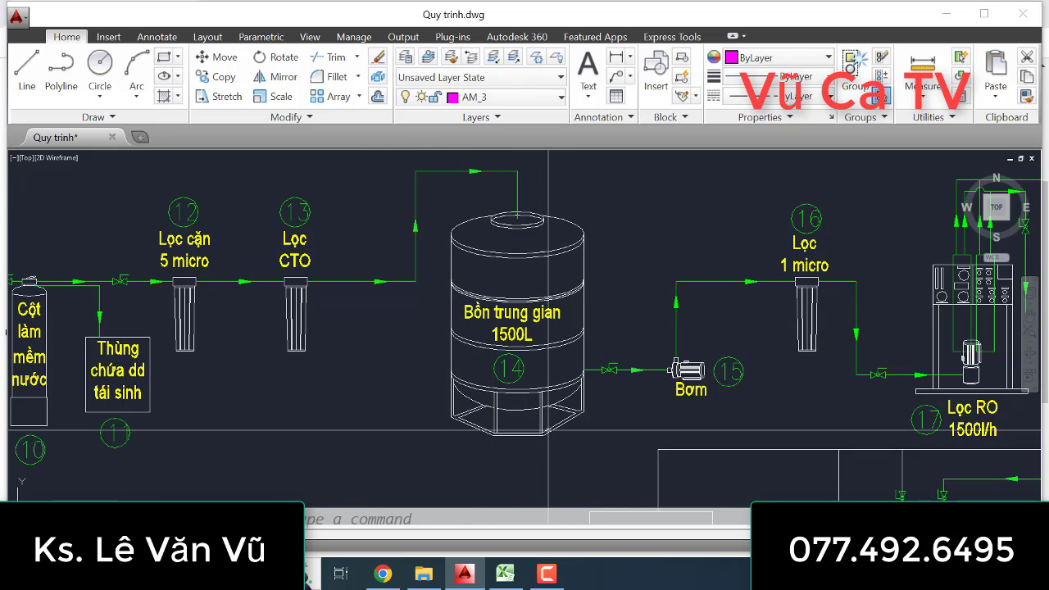
left_click(506, 574)
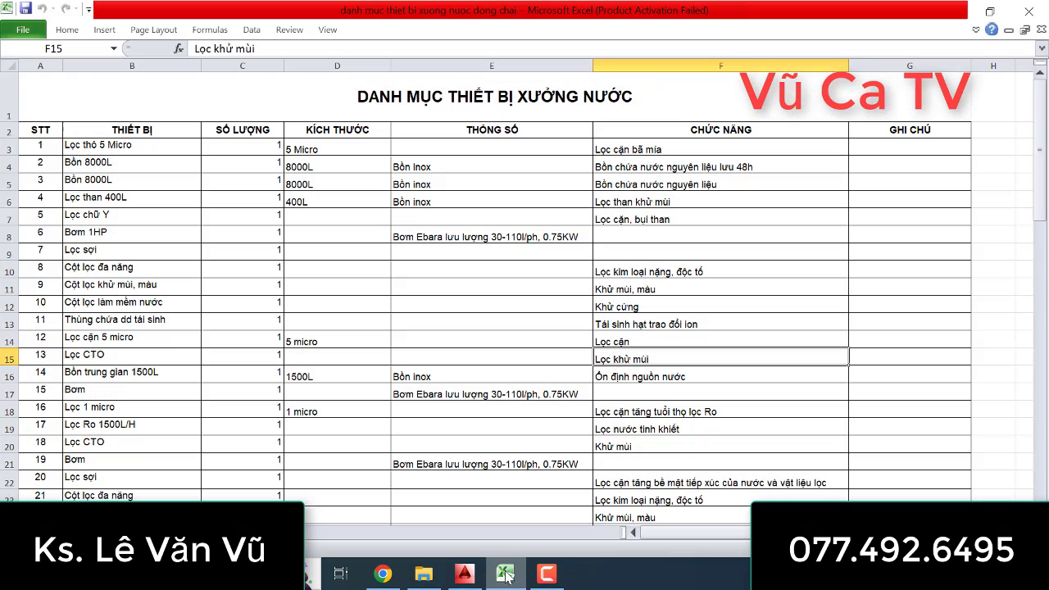
left_click(709, 376)
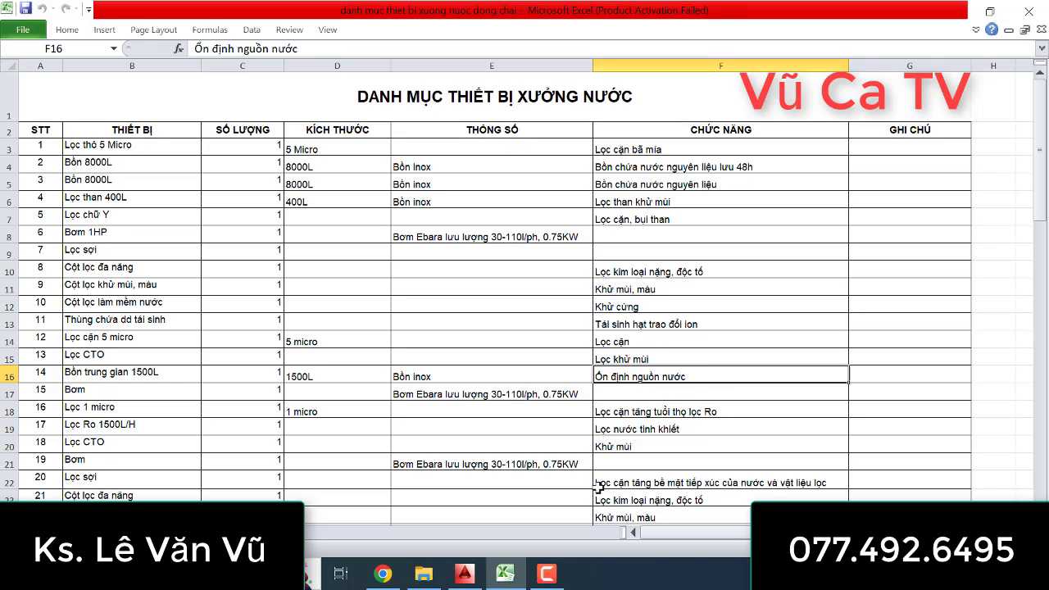
- Switch to AutoCAD and trace the line from tank 14 through "Bơm" (15) and "Lọc 1 micro" (16) to "Lọc RO 1500l/h" (17)
left_click(465, 574)
scroll(642, 308, "down", 3)
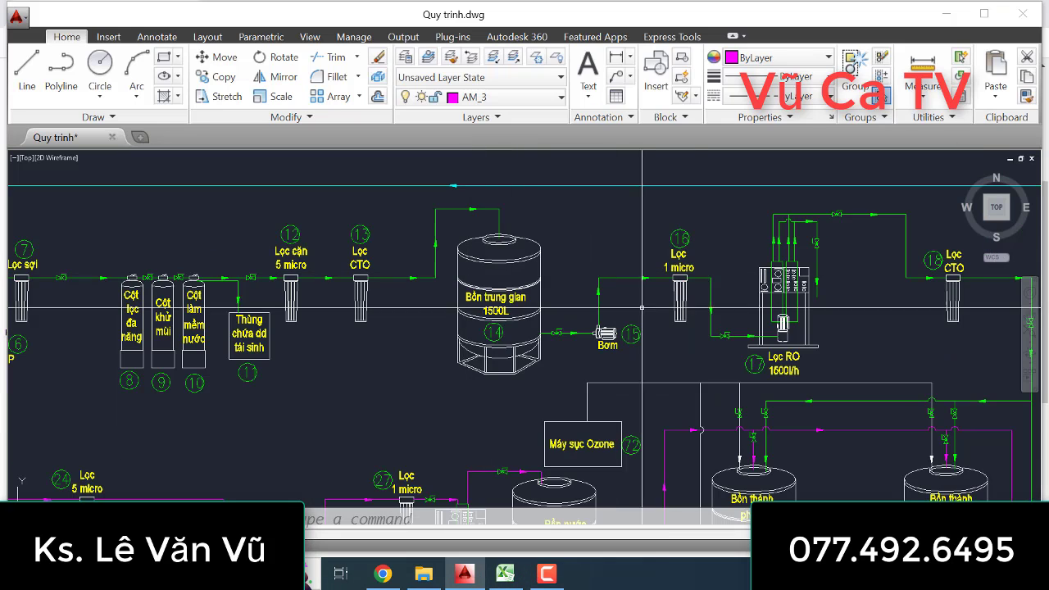
scroll(642, 307, "up", 2)
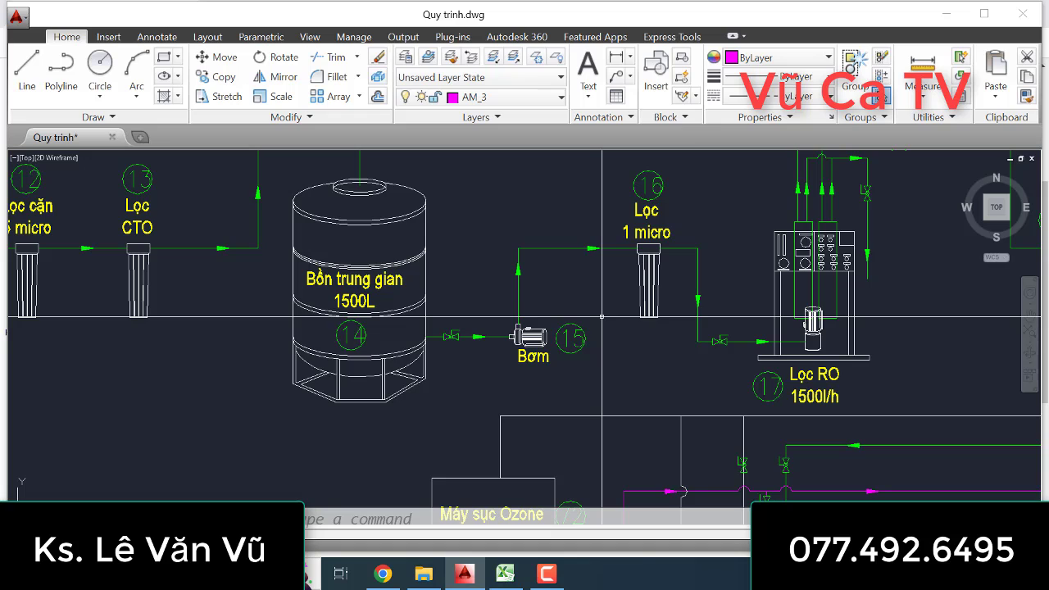
middle_click_drag(629, 261, 598, 290)
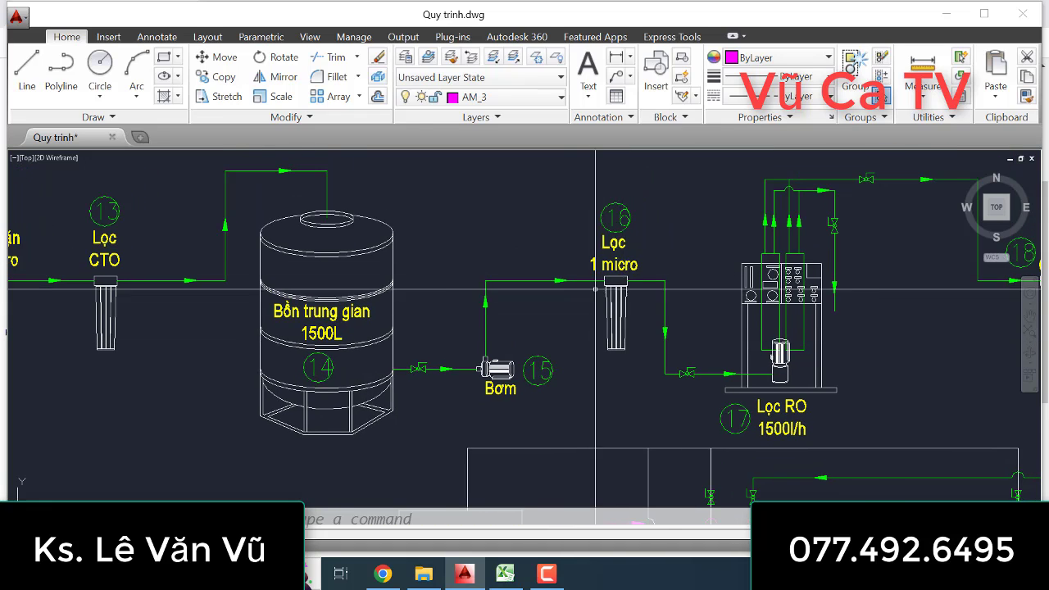
scroll(596, 289, "down", 3)
- Switch to Excel and look up the "Lọc 1 micro" entry (16) and its function
left_click(506, 574)
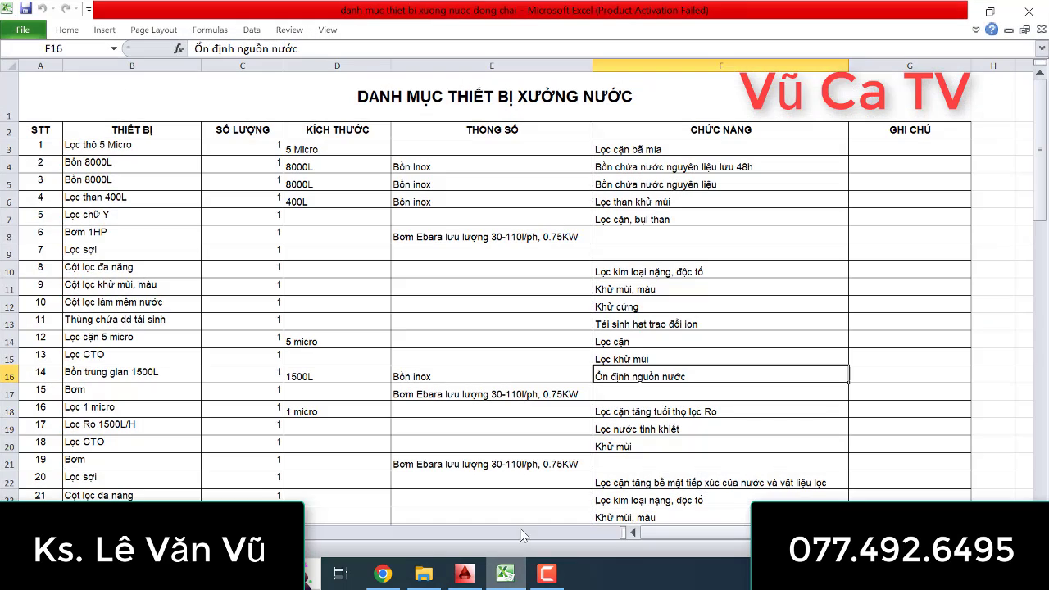
scroll(468, 372, "down", 1)
left_click(103, 326)
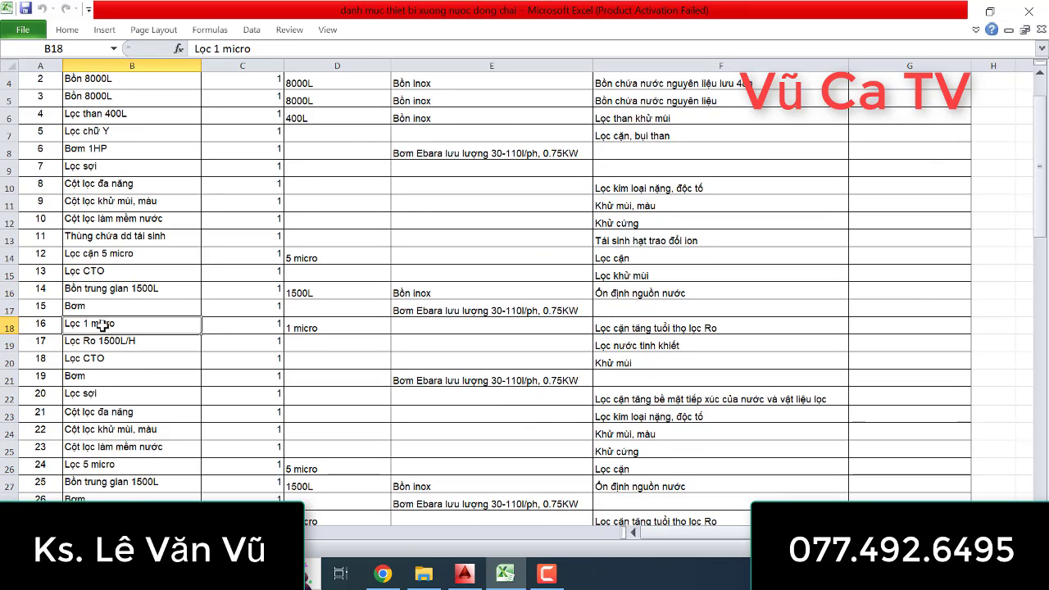
left_click(715, 324)
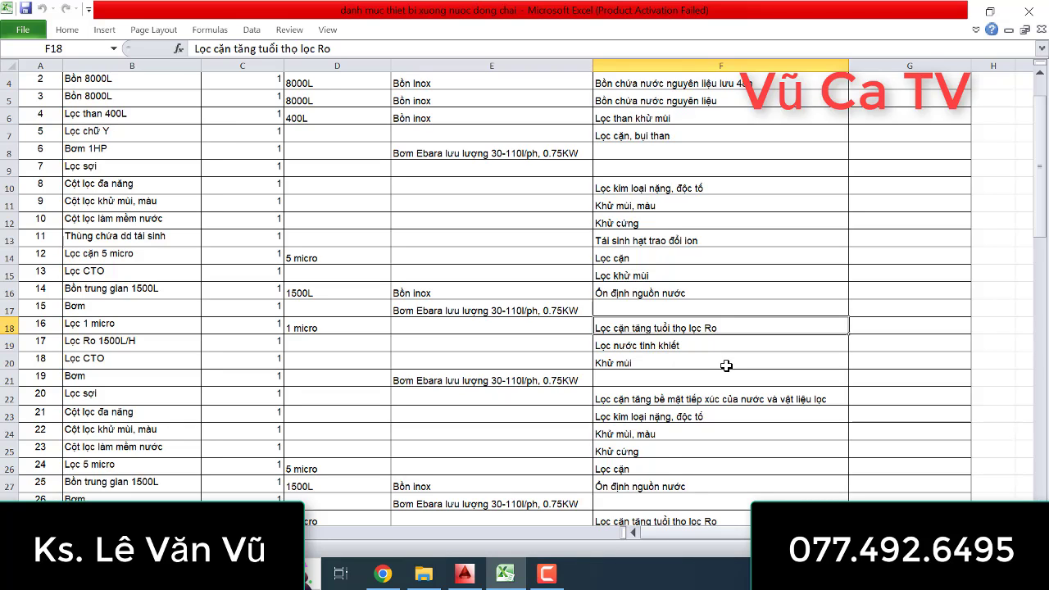
- Skim the rest of the equipment list, then recheck the "Lọc 1 micro" entry (16) against its function
scroll(727, 366, "down", 5)
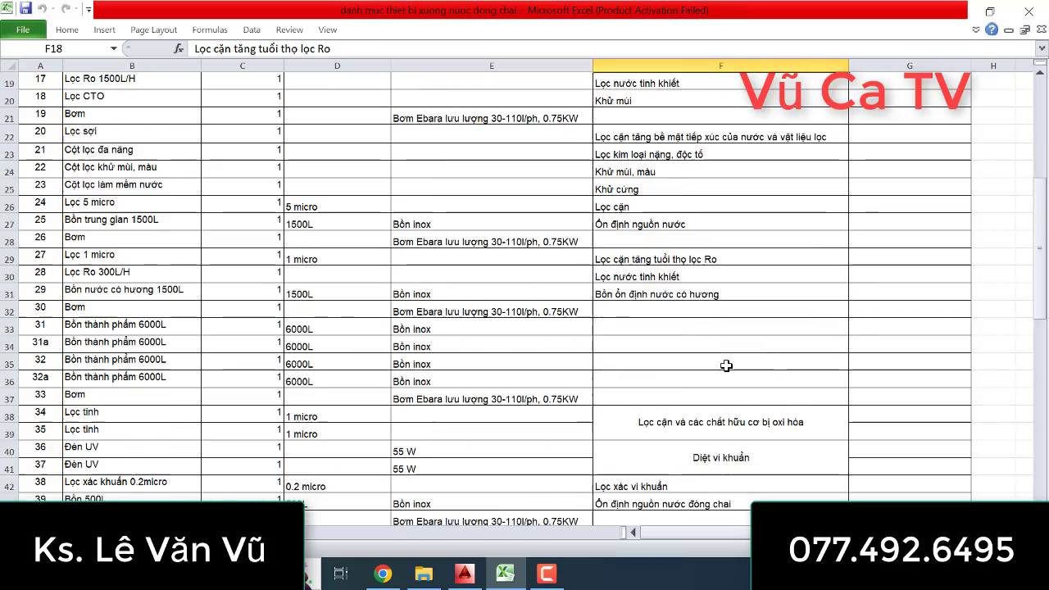
scroll(726, 365, "down", 9)
scroll(727, 366, "up", 6)
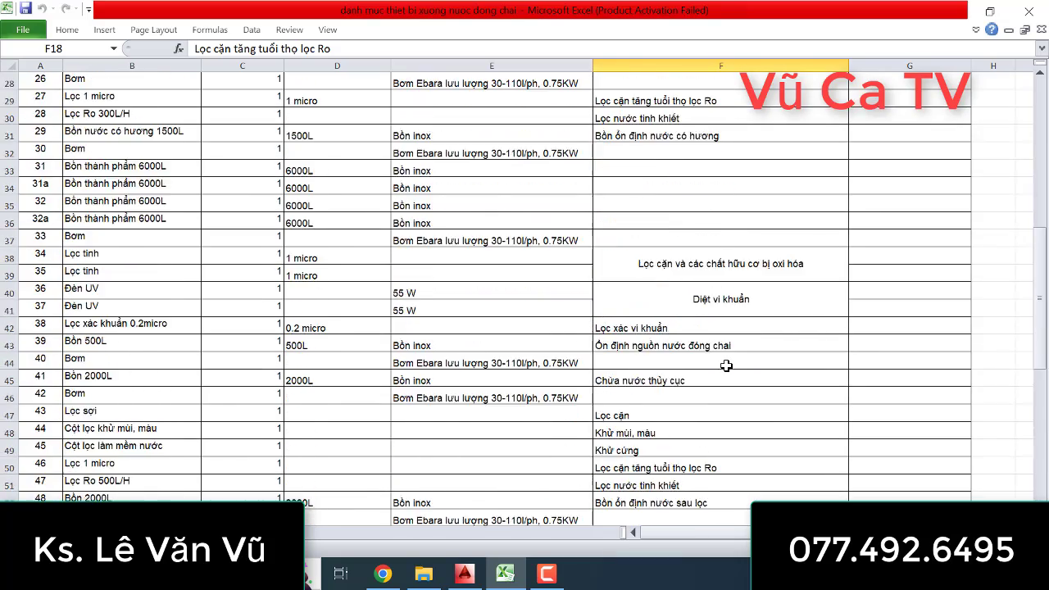
scroll(727, 366, "up", 9)
scroll(726, 365, "down", 2)
scroll(725, 368, "up", 1)
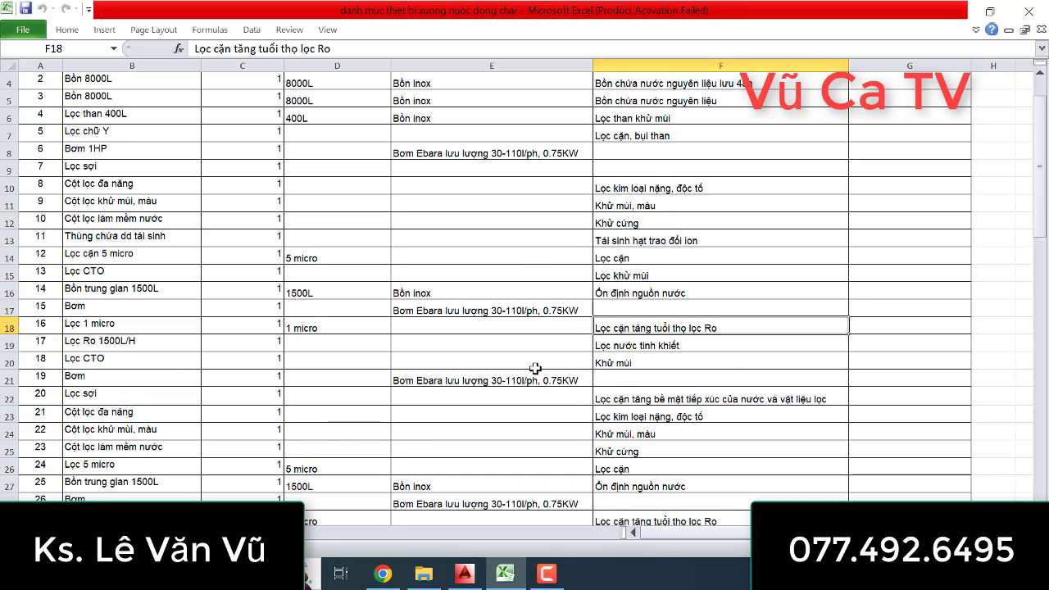
left_click(130, 324)
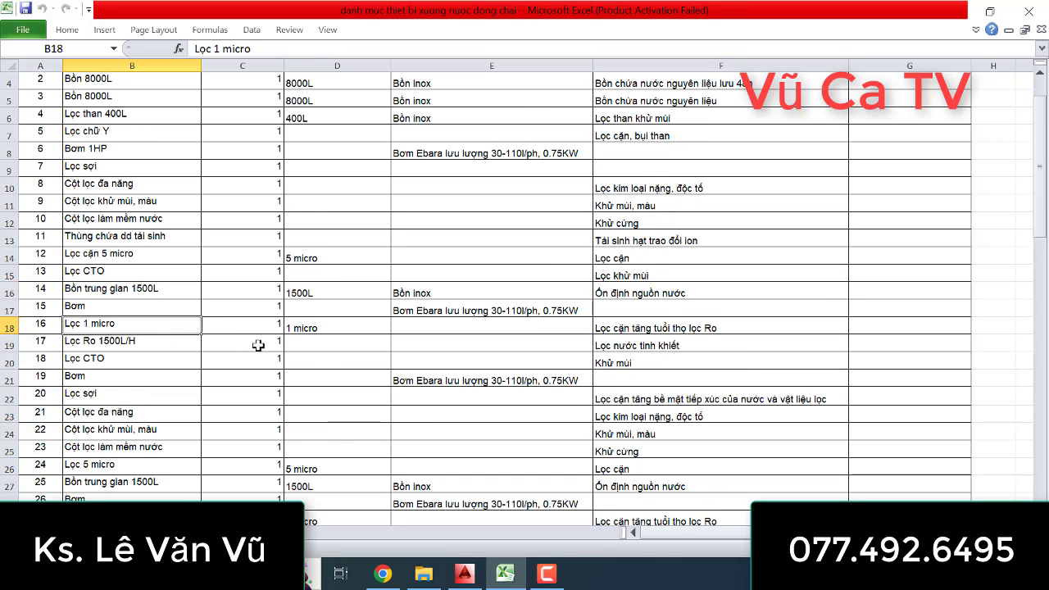
left_click(725, 328)
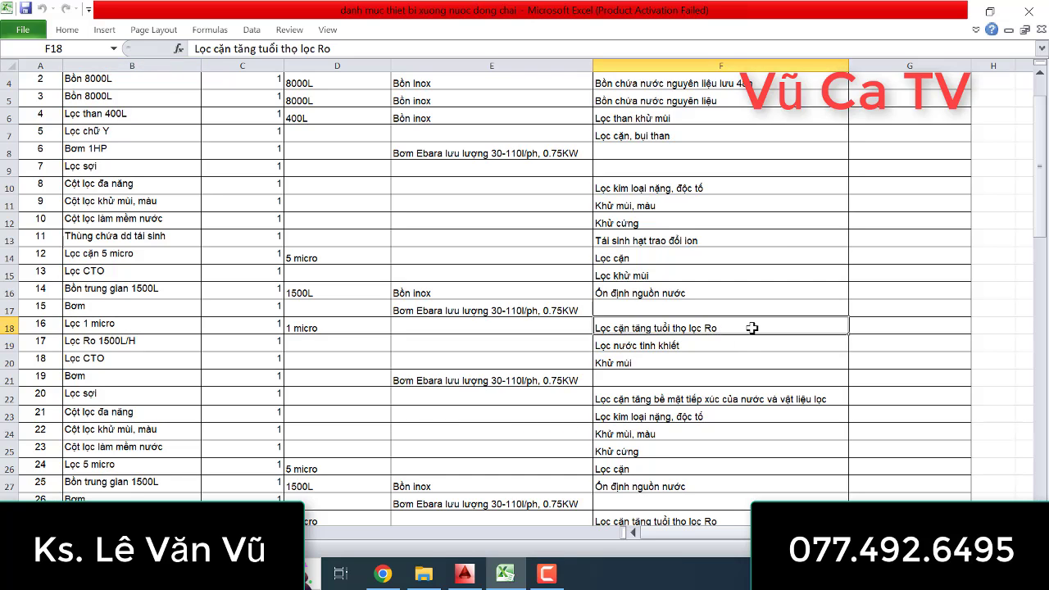
- Switch to AutoCAD and examine "Lọc RO 1500l/h" (17) and its piping between "Lọc 1 micro" (16) and "Lọc CTO" (18)
left_click(465, 573)
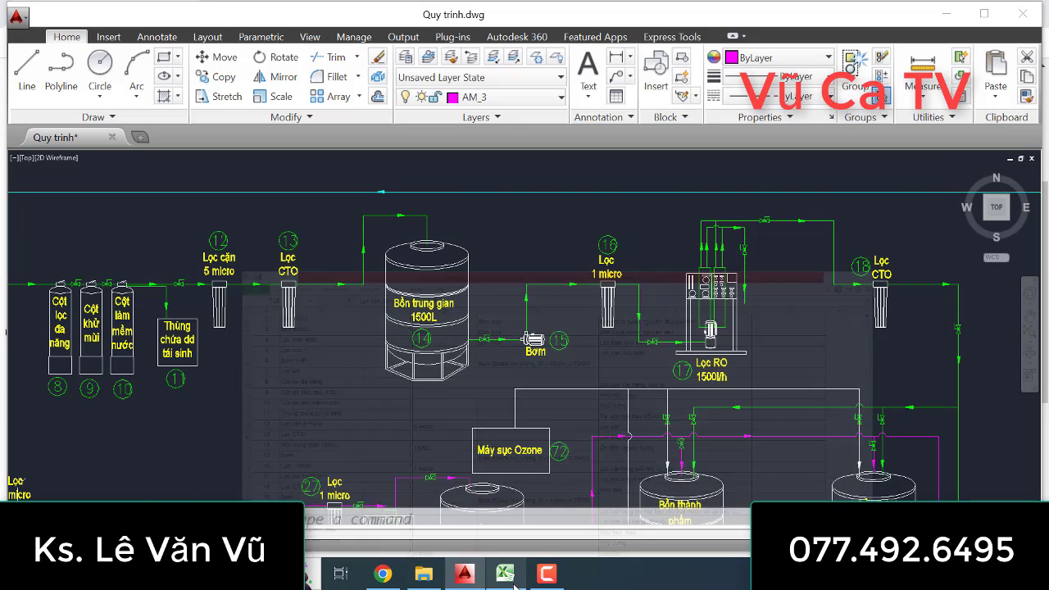
middle_click_drag(623, 346, 563, 321)
scroll(687, 331, "up", 2)
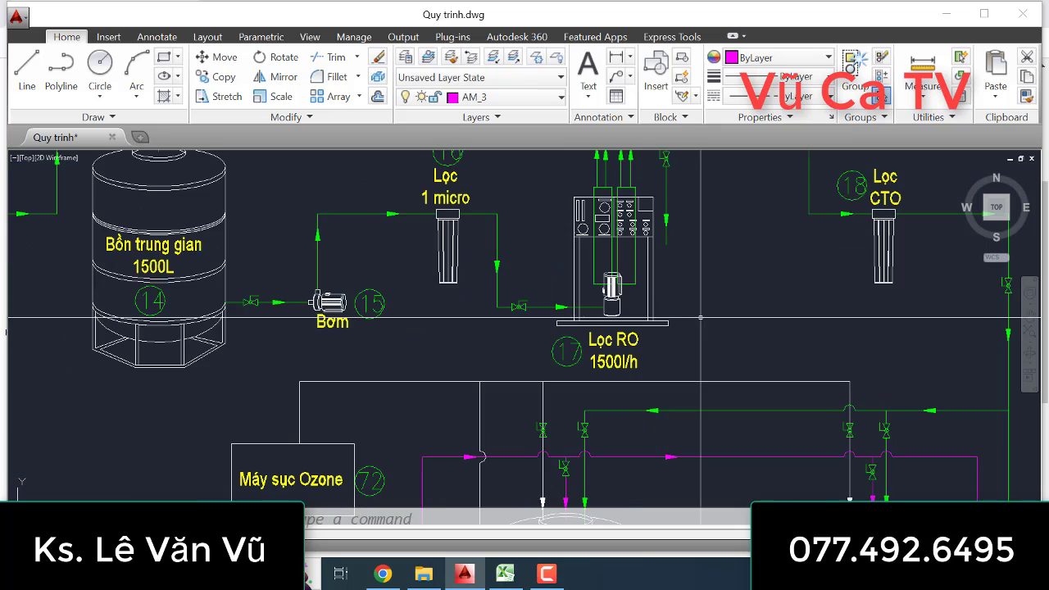
scroll(687, 330, "down", 2)
scroll(687, 330, "up", 2)
middle_click_drag(691, 312, 687, 335)
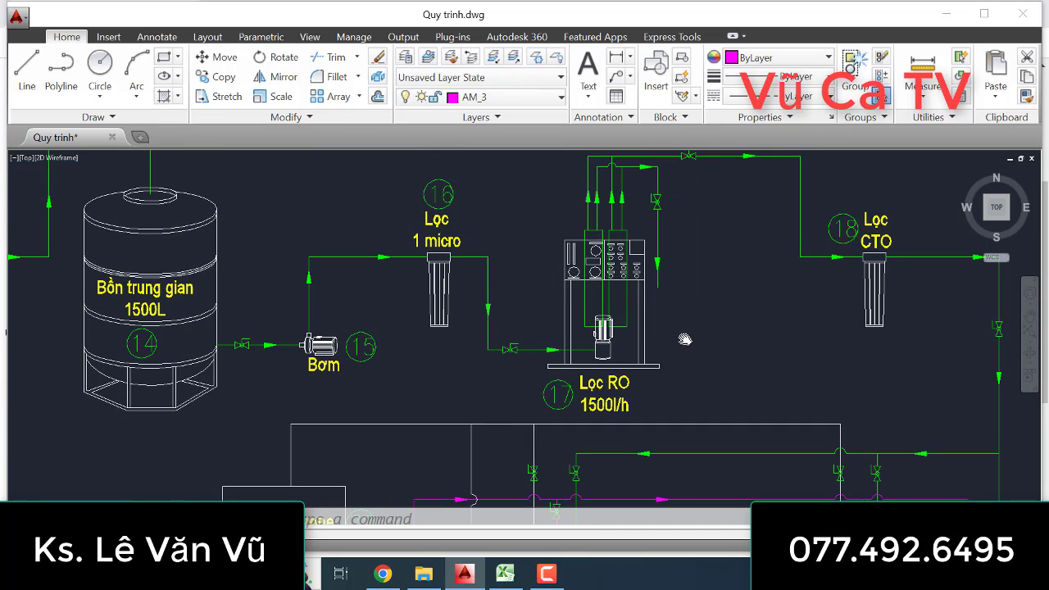
scroll(685, 338, "down", 2)
scroll(684, 338, "up", 2)
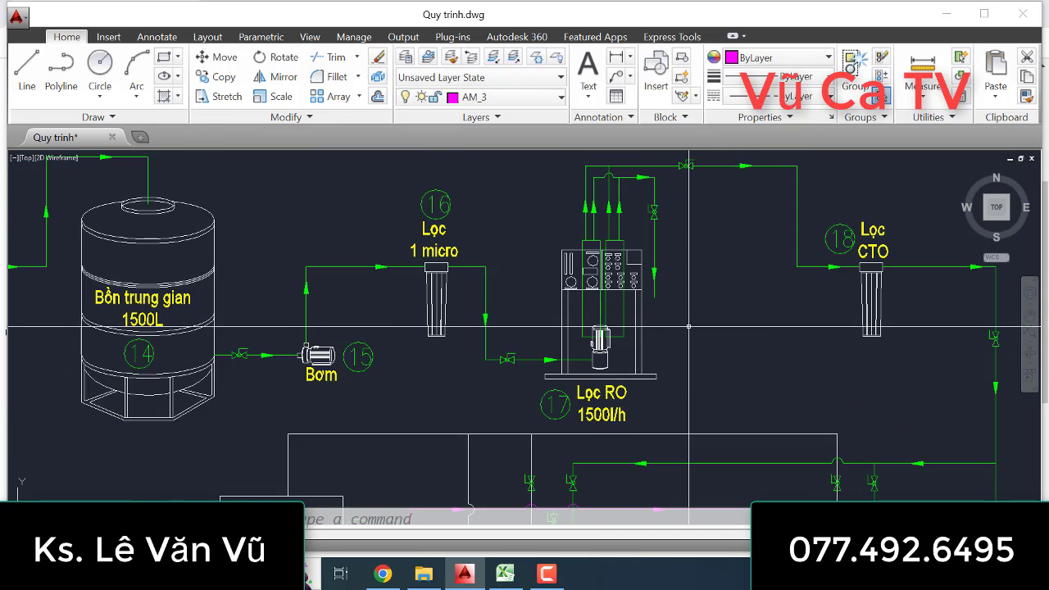
scroll(685, 338, "down", 2)
- Switch to Excel and select the whole "Lọc Ro 1500L/H" row (17) to check its function
left_click(505, 574)
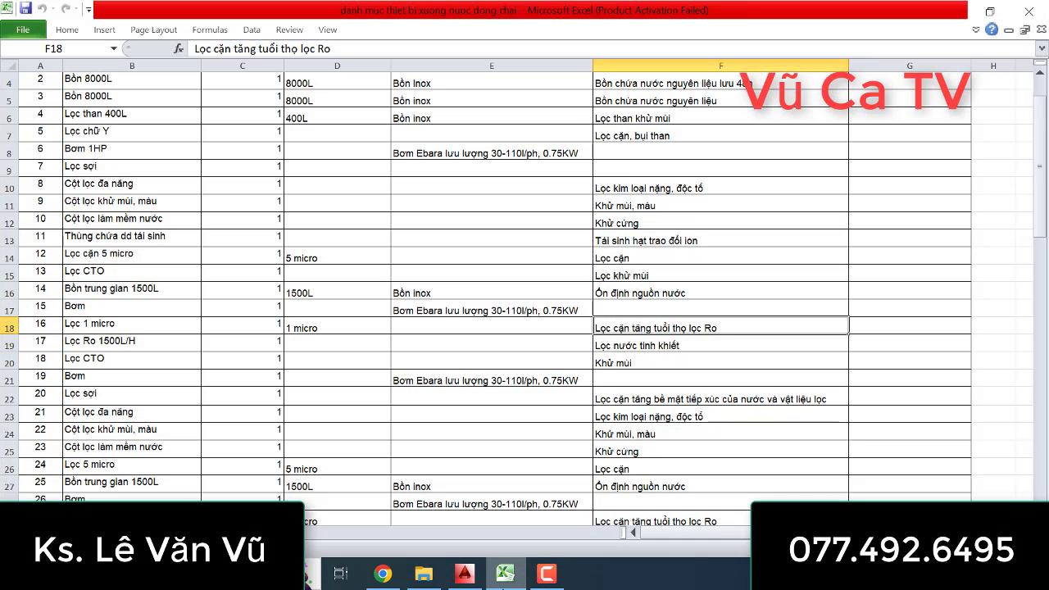
left_click(88, 345)
left_click(10, 342)
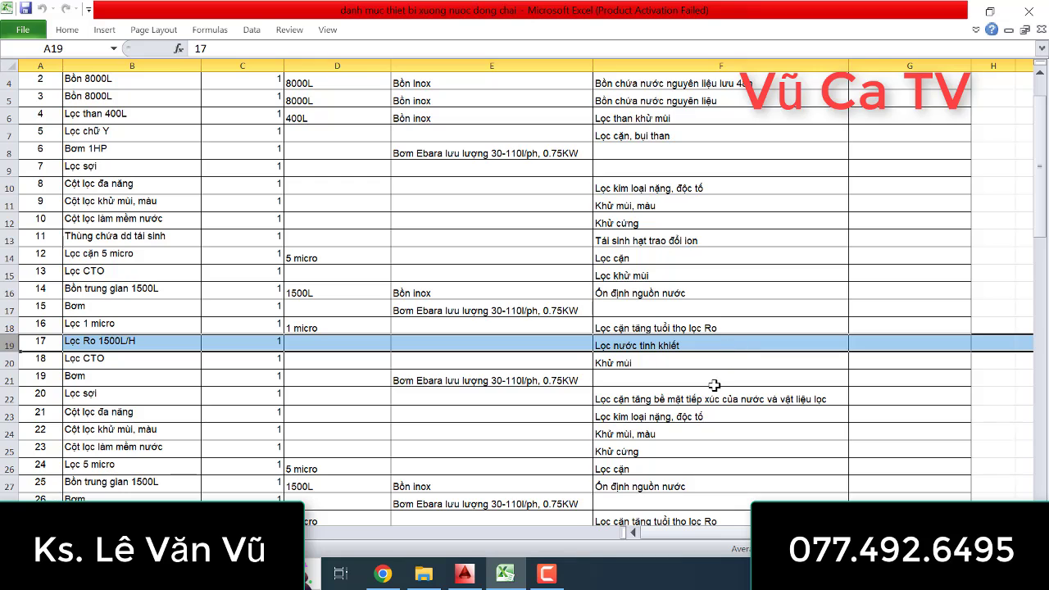
- Locate "Lọc CTO" (18) in the AutoCAD drawing, then select its whole row in the Excel list to check its function
left_click(465, 573)
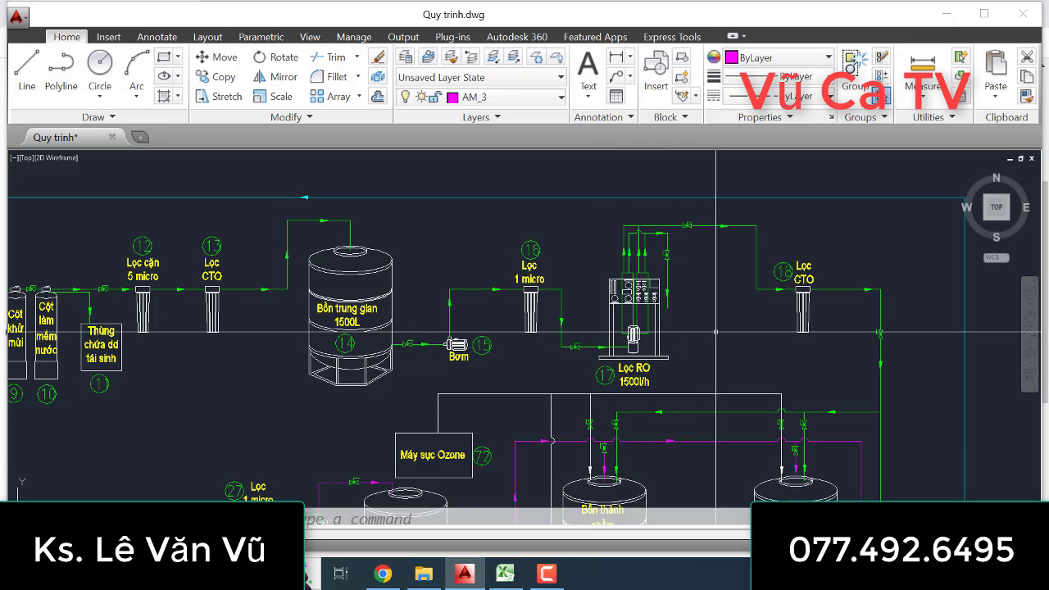
middle_click_drag(737, 360, 668, 310)
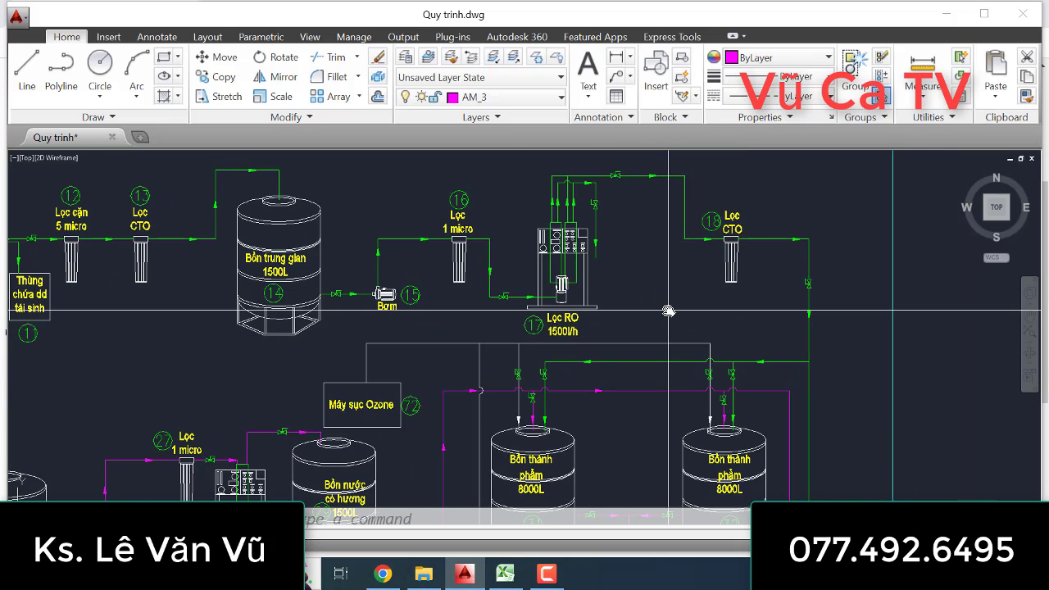
left_click(514, 584)
left_click(7, 362)
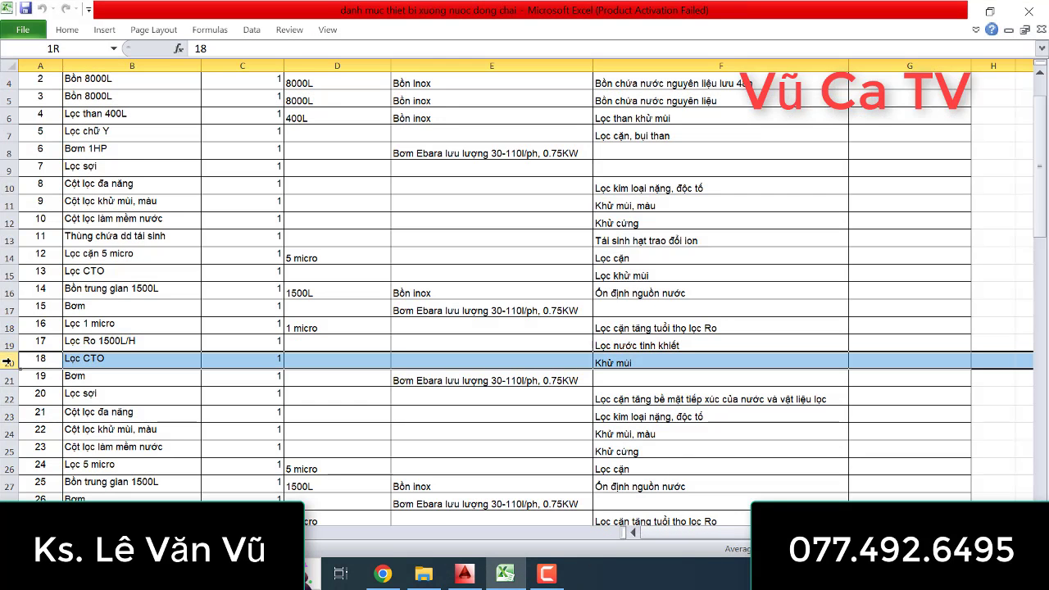
- Switch to AutoCAD and trace the green line from "Lọc CTO" (18) to the "Bồn thành phẩm 8000L" tanks (31 and 32)
left_click(464, 574)
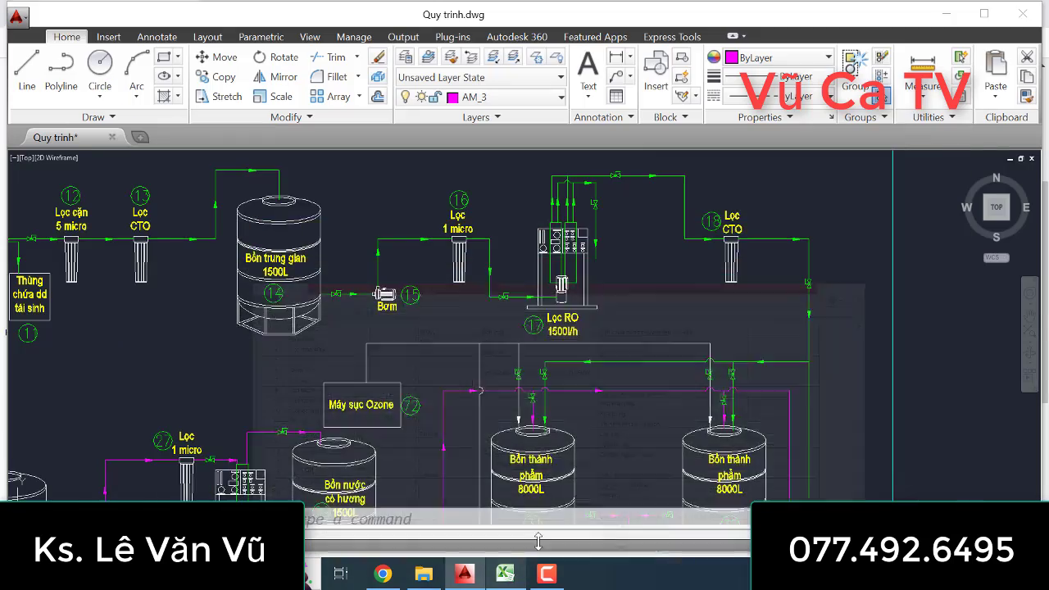
scroll(711, 345, "up", 1)
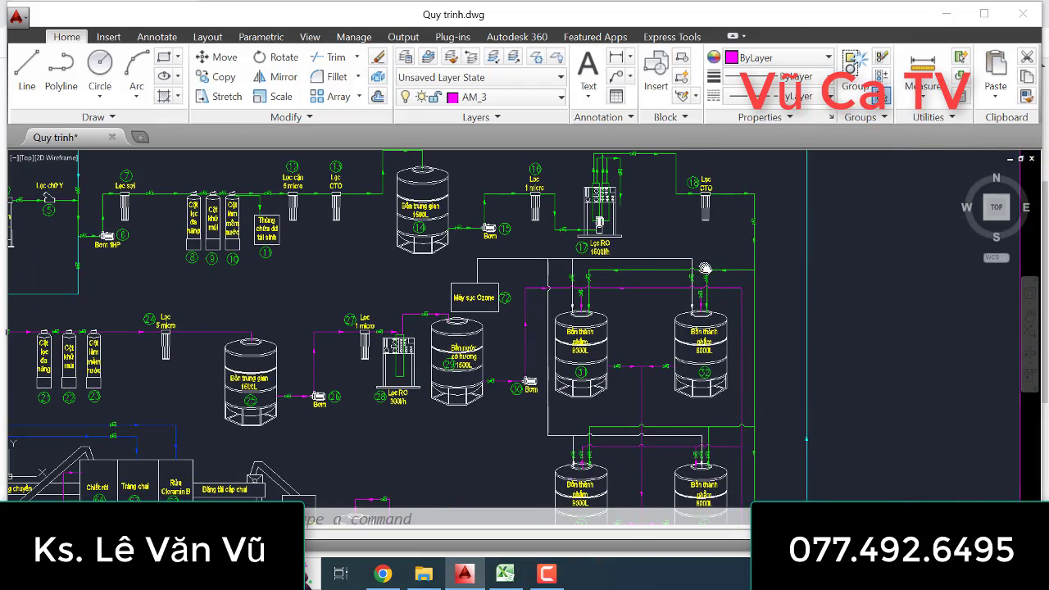
scroll(716, 260, "up", 1)
scroll(709, 233, "down", 2)
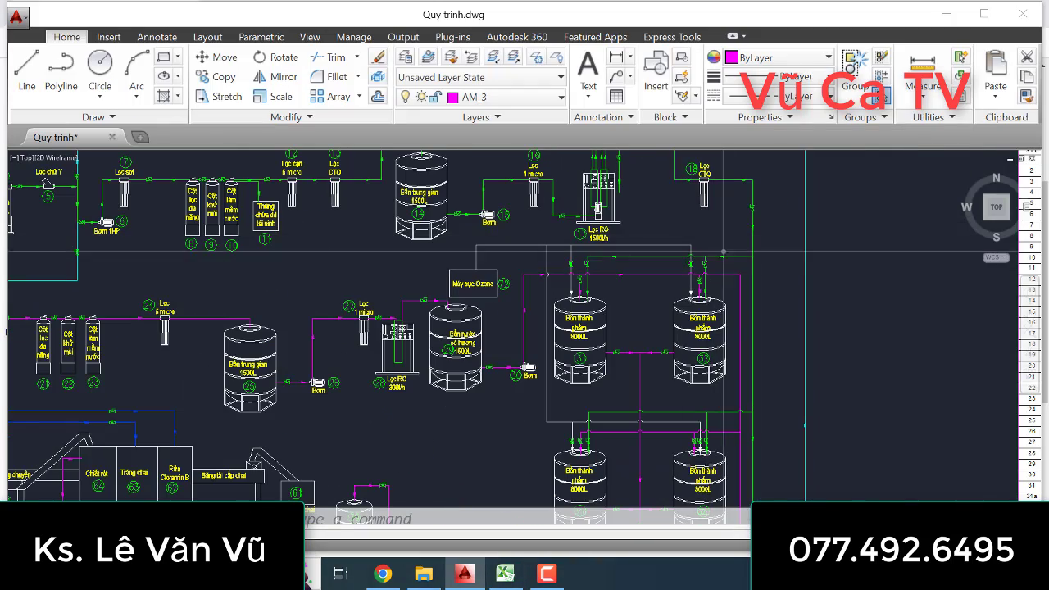
scroll(779, 231, "up", 2)
scroll(779, 230, "down", 4)
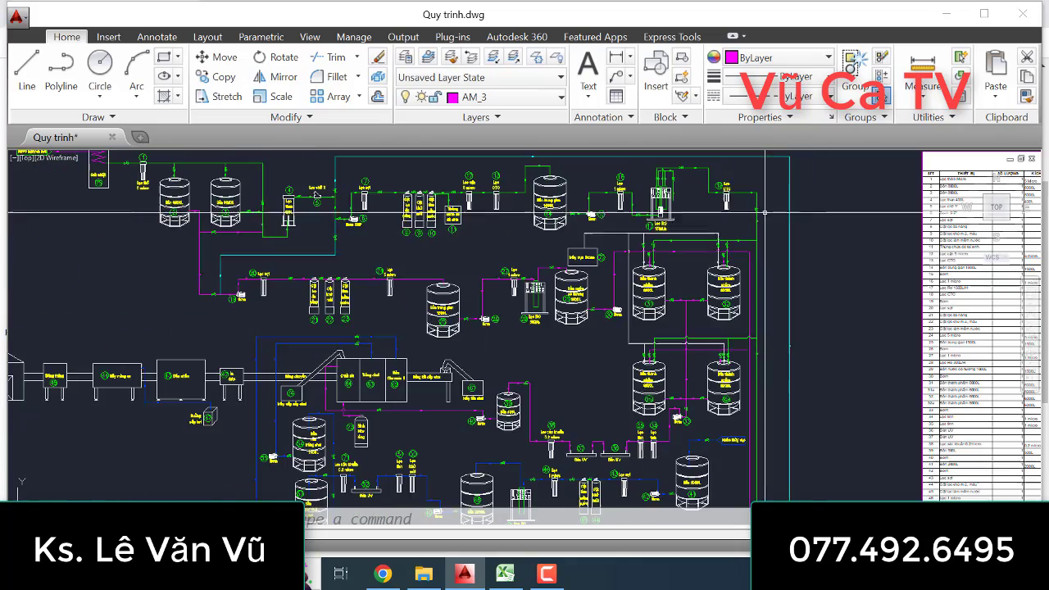
mouse_move(771, 246)
middle_mouse_down()
mouse_move(751, 262)
mouse_move(741, 228)
mouse_move(738, 351)
mouse_move(673, 344)
middle_mouse_up()
scroll(645, 238, "up", 4)
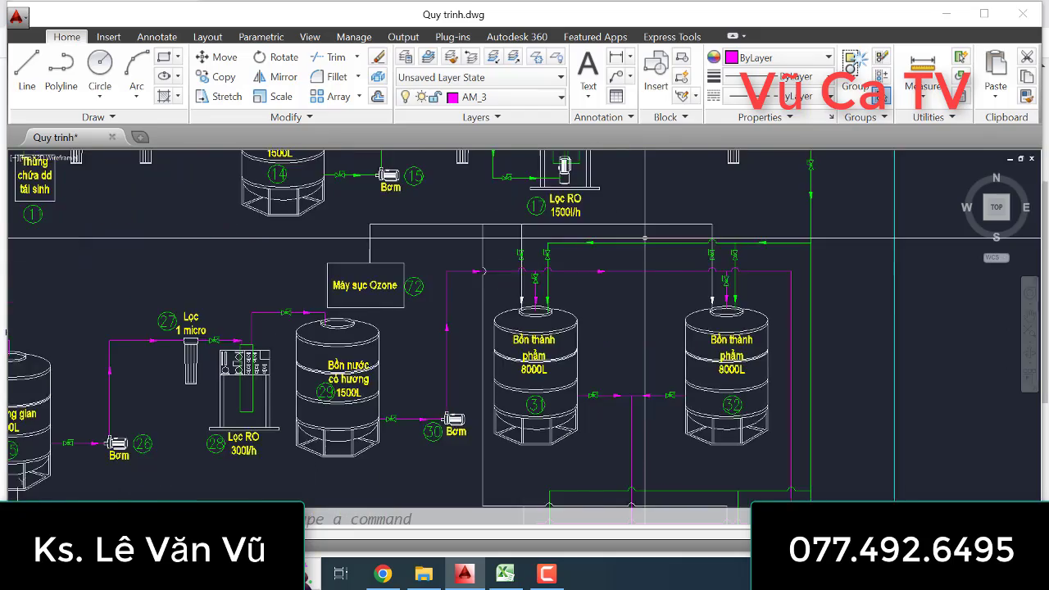
- Trace the green line past the finished-water tanks (31 and 32) down to the "Bồn chứa 15000L" tanks (57 to 60)
scroll(645, 238, "down", 3)
scroll(616, 298, "up", 3)
mouse_move(615, 254)
middle_mouse_down()
mouse_move(623, 299)
mouse_move(647, 324)
mouse_move(615, 182)
middle_mouse_up()
scroll(622, 298, "down", 2)
scroll(615, 182, "down", 2)
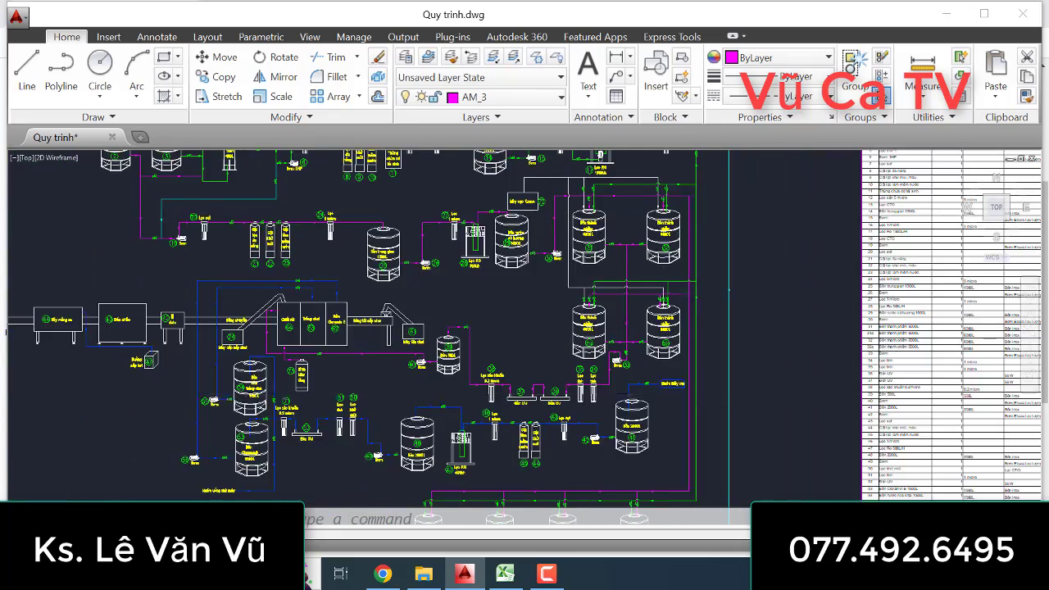
scroll(729, 289, "up", 3)
mouse_move(963, 352)
middle_mouse_down()
mouse_move(708, 253)
mouse_move(707, 235)
mouse_move(708, 243)
middle_mouse_up()
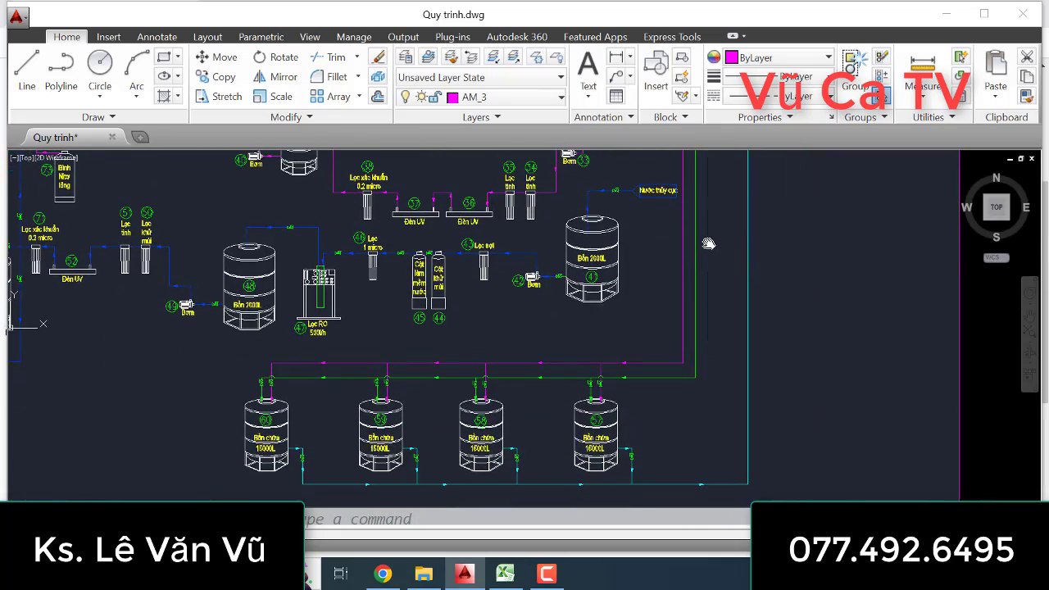
scroll(709, 243, "down", 2)
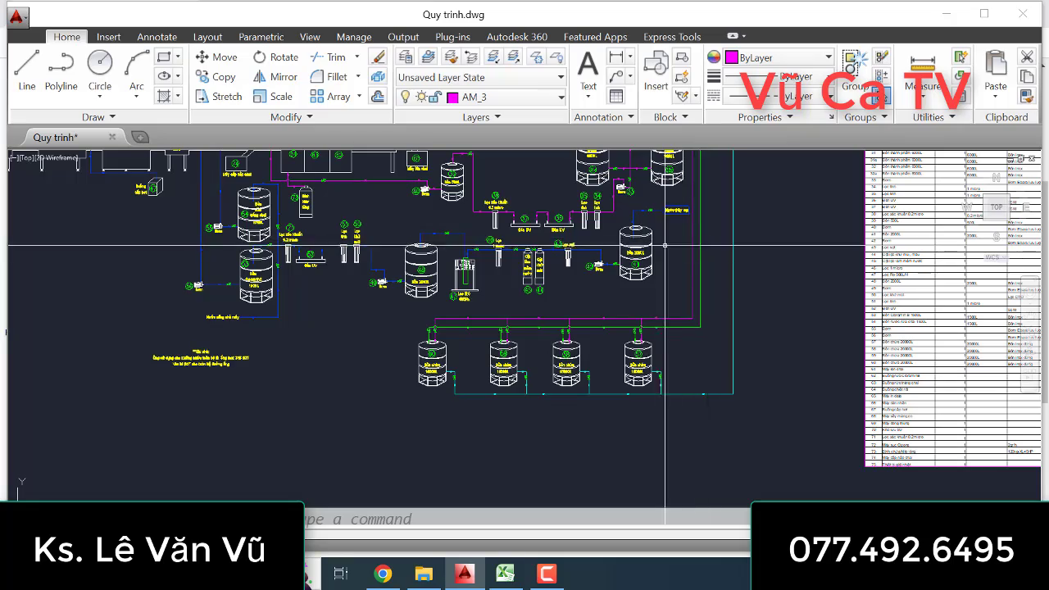
scroll(708, 243, "up", 4)
middle_click_drag(618, 368, 621, 491)
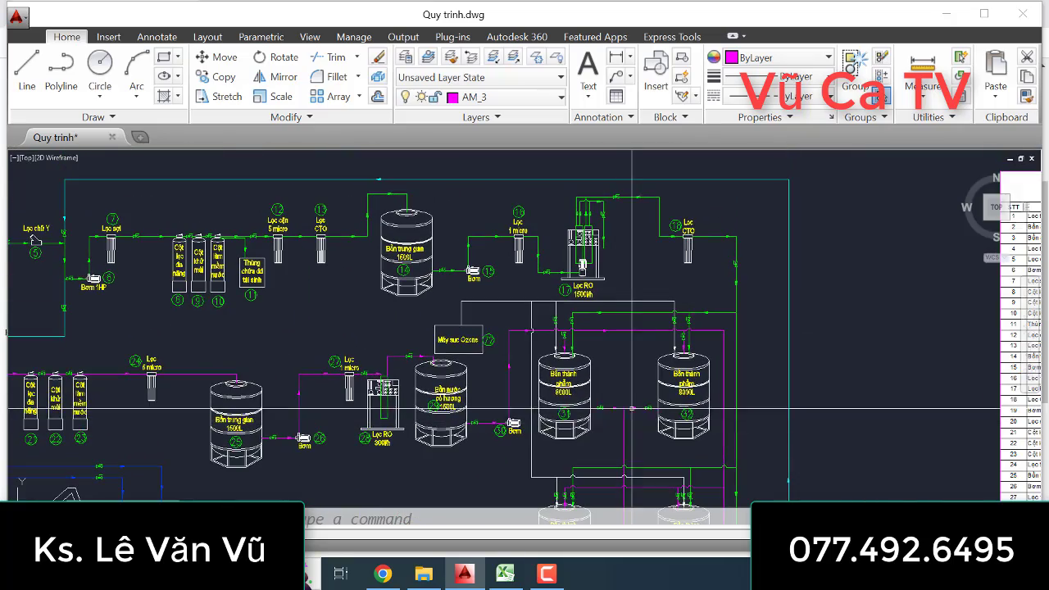
- Examine the "Bồn thành phẩm 8000L" tanks (31 and 32) and the green, magenta and white lines feeding them
mouse_move(588, 323)
middle_mouse_down()
mouse_move(812, 298)
mouse_move(633, 292)
middle_mouse_up()
scroll(638, 333, "up", 2)
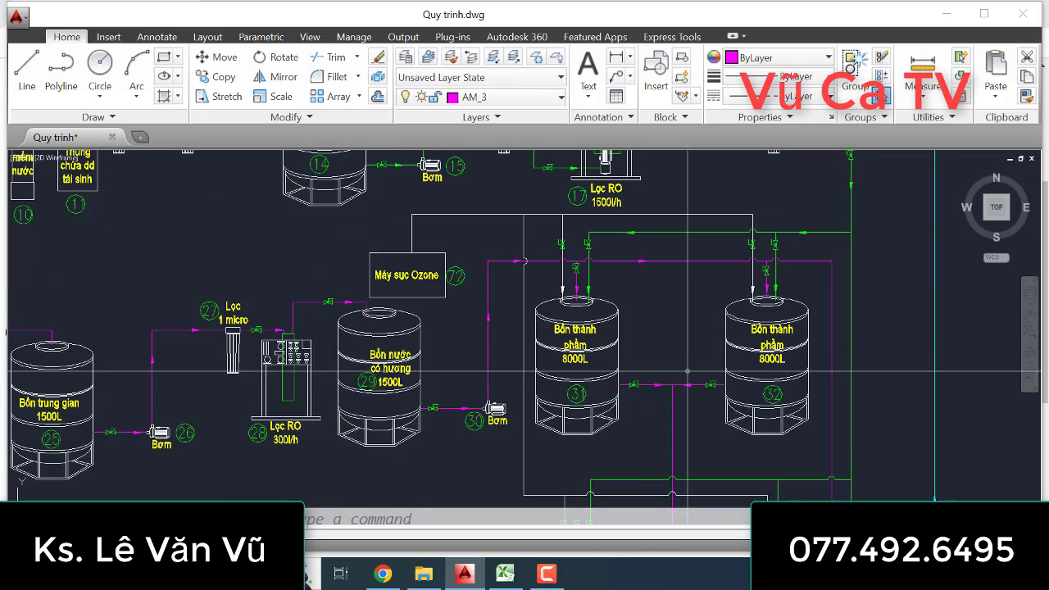
scroll(638, 334, "down", 2)
scroll(590, 348, "down", 2)
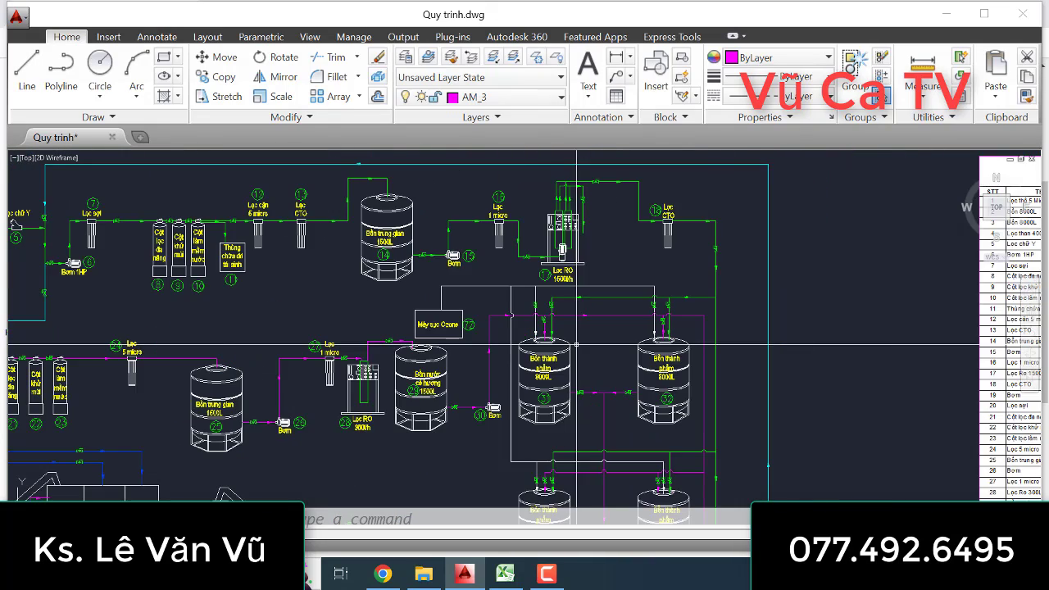
scroll(593, 347, "up", 4)
middle_click_drag(592, 413, 586, 379)
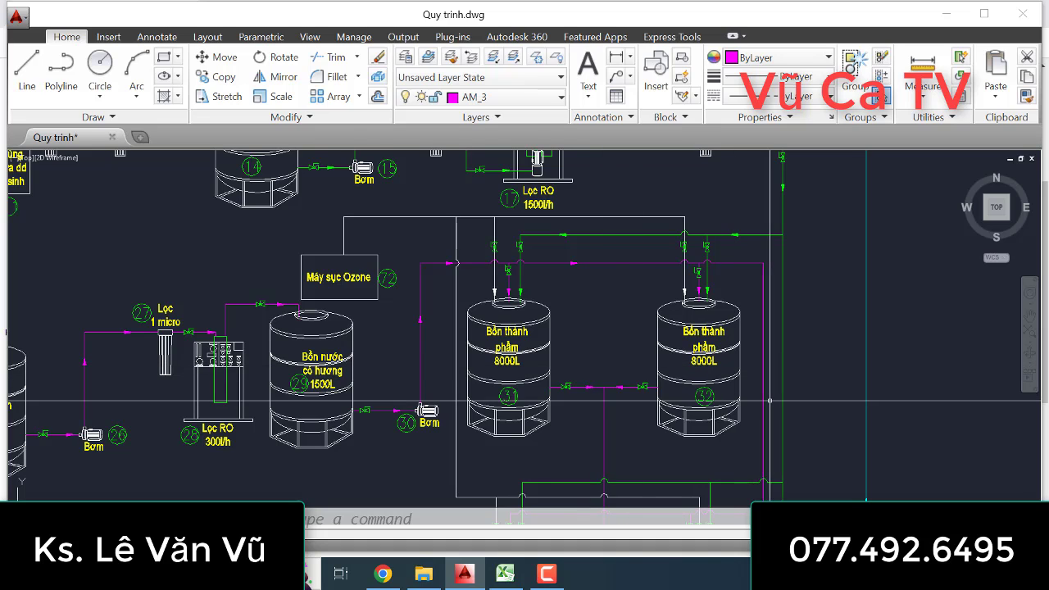
scroll(611, 289, "down", 2)
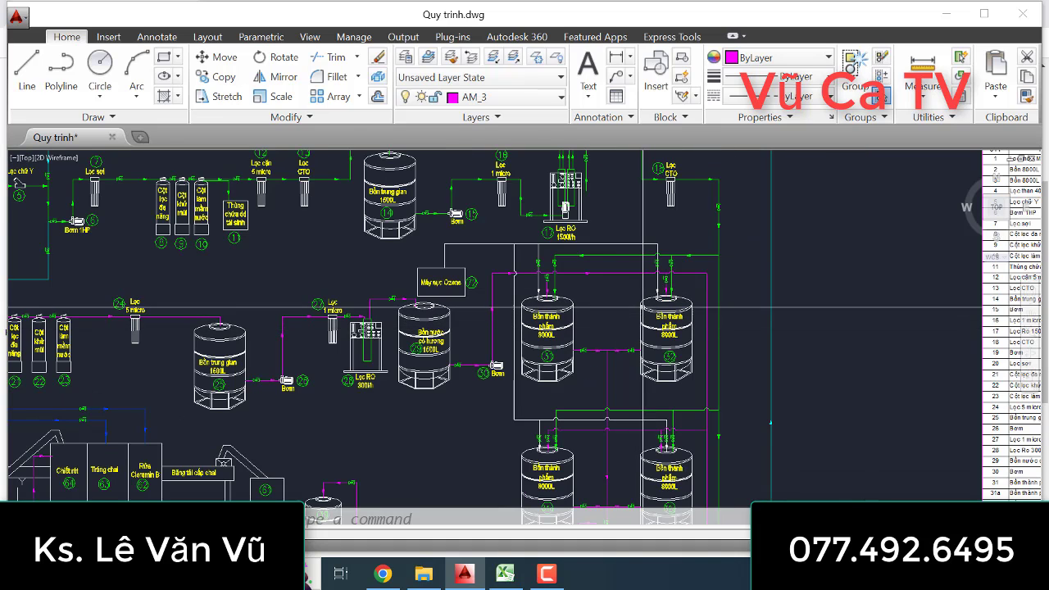
scroll(617, 308, "up", 2)
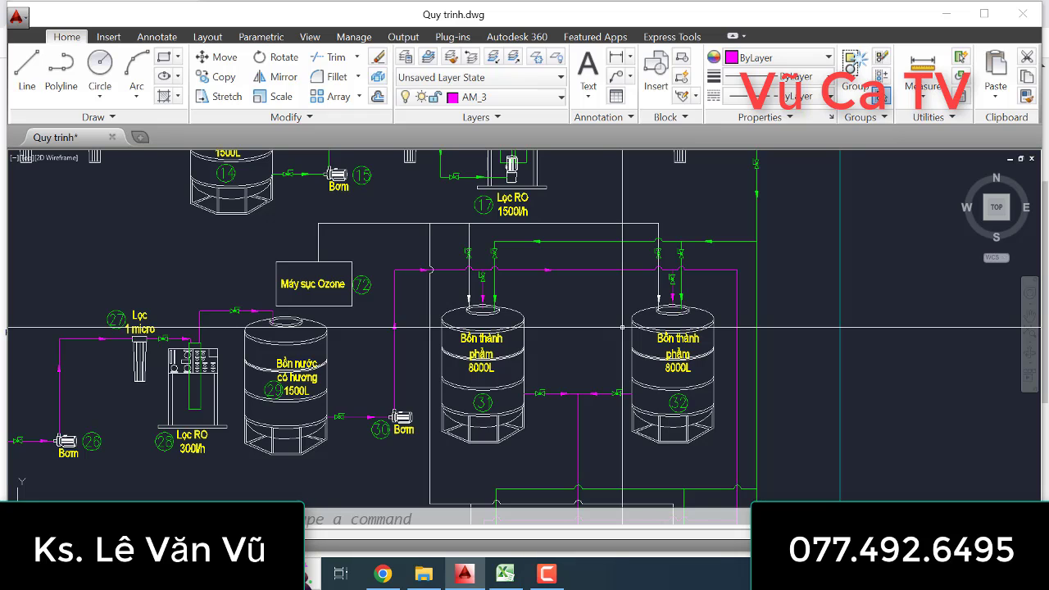
- Switch to Excel and select the whole "Bồn thành phẩm 6000L" rows 31 and 32 in turn to check their entries
left_click(506, 574)
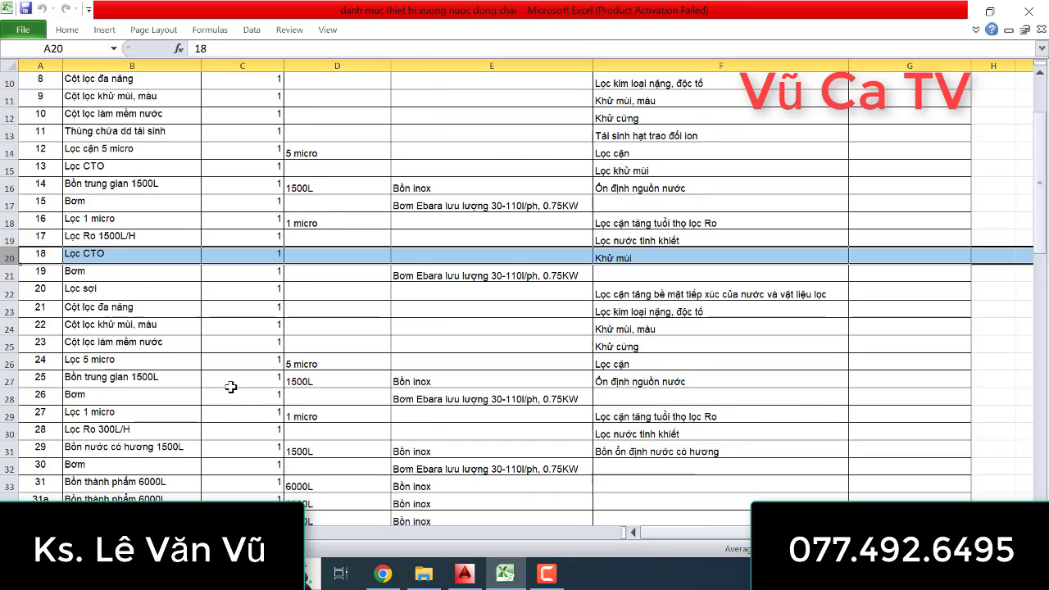
scroll(4, 461, "down", 1)
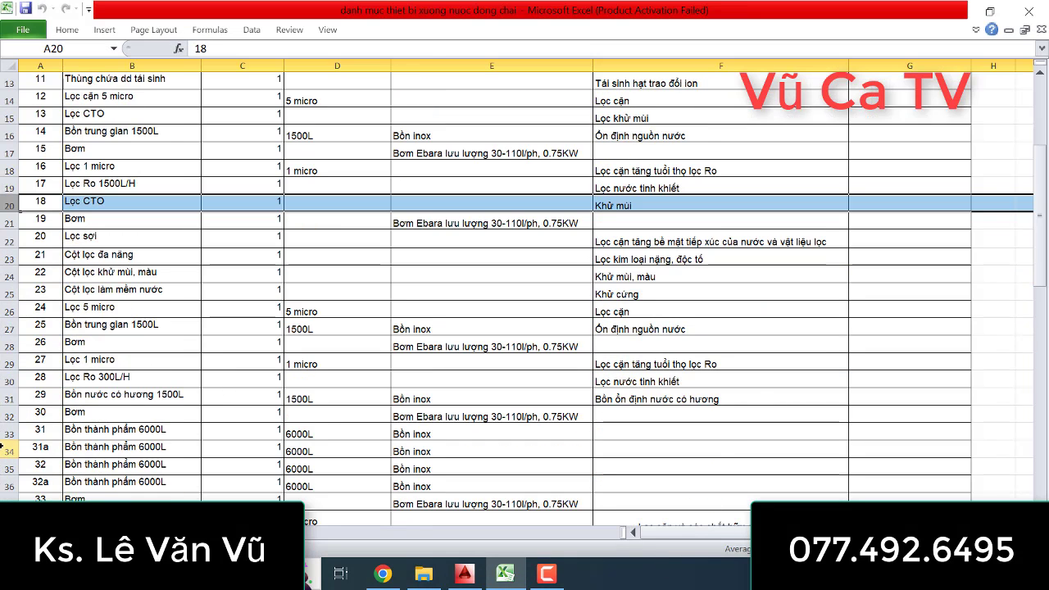
left_click(8, 430)
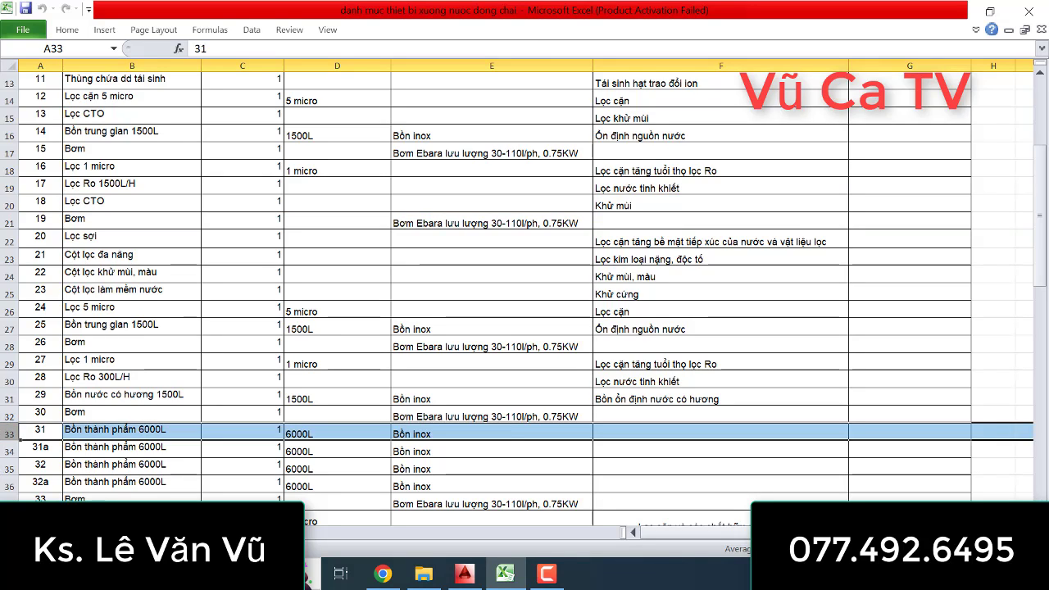
left_click(9, 465)
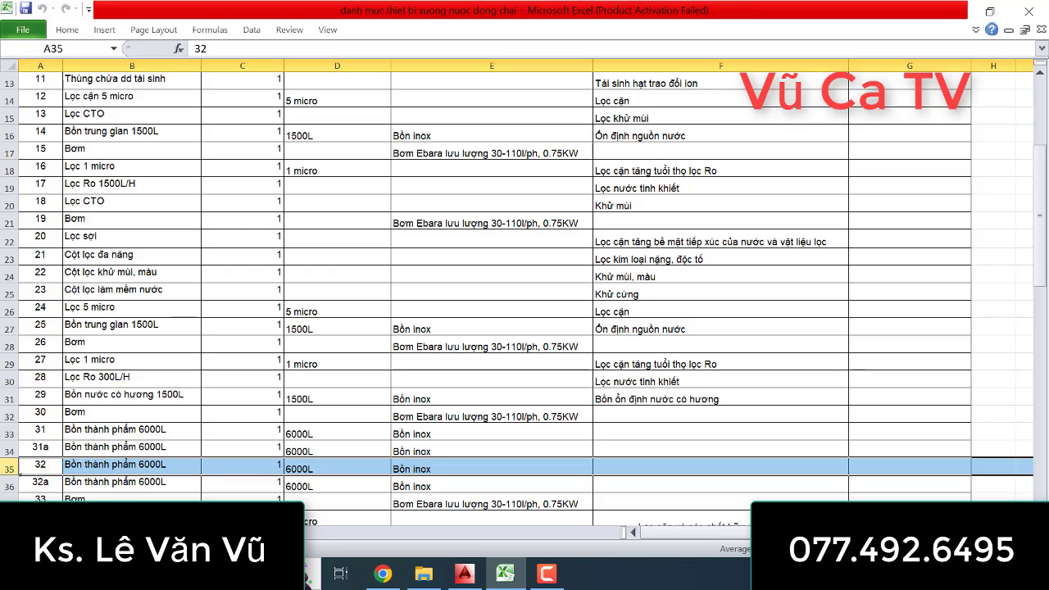
scroll(8, 452, "down", 1)
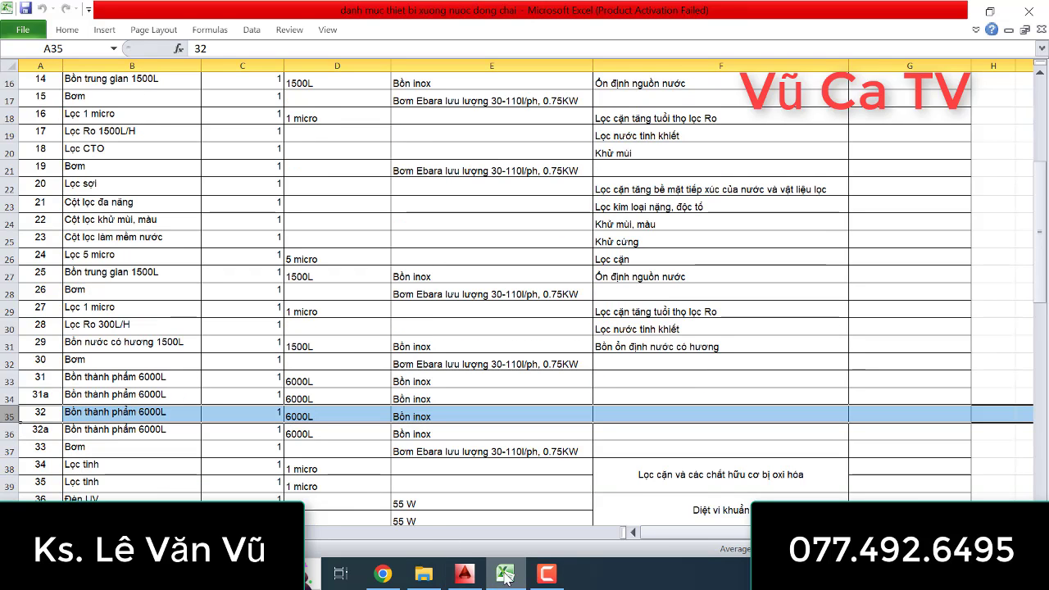
- Switch to AutoCAD and check the "Bồn thành phẩm 6000L" entries (31 to 32a) in the drawing's own equipment table
left_click(465, 574)
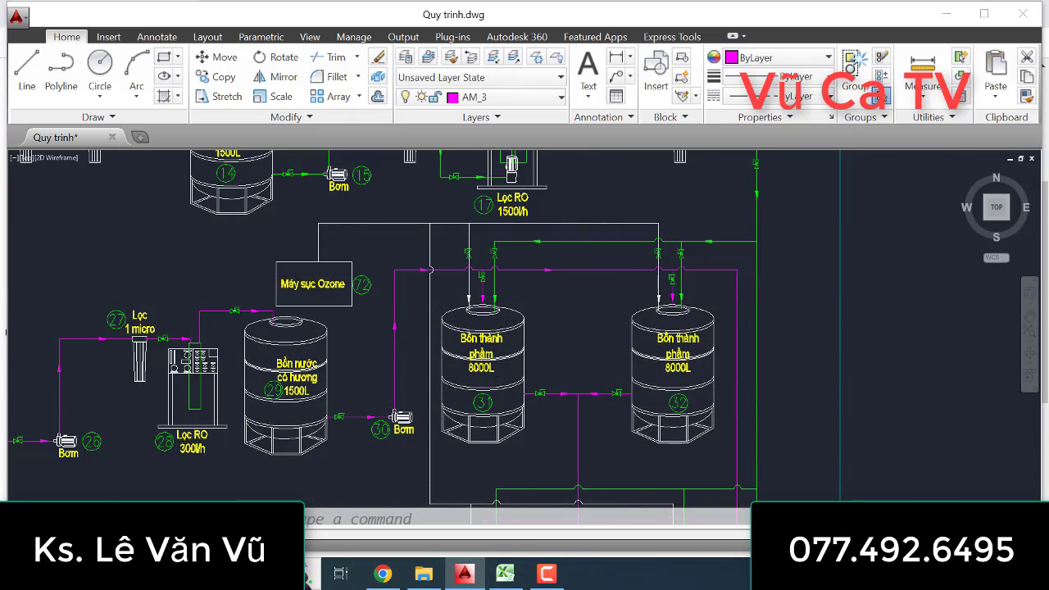
scroll(582, 329, "down", 5)
mouse_move(812, 394)
middle_mouse_down()
mouse_move(609, 311)
mouse_move(581, 345)
middle_mouse_up()
scroll(582, 346, "up", 3)
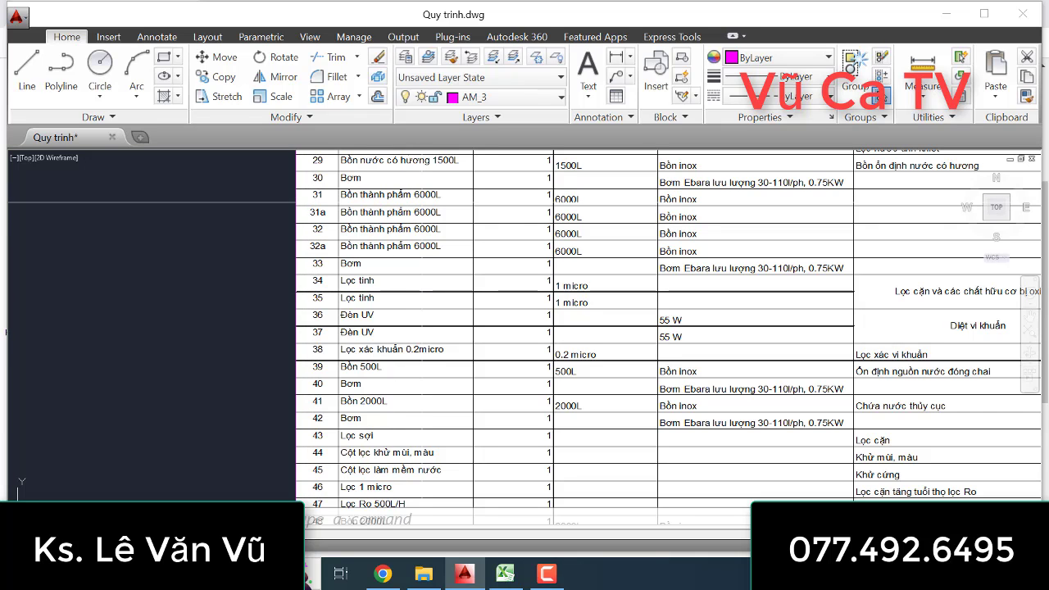
scroll(446, 265, "down", 2)
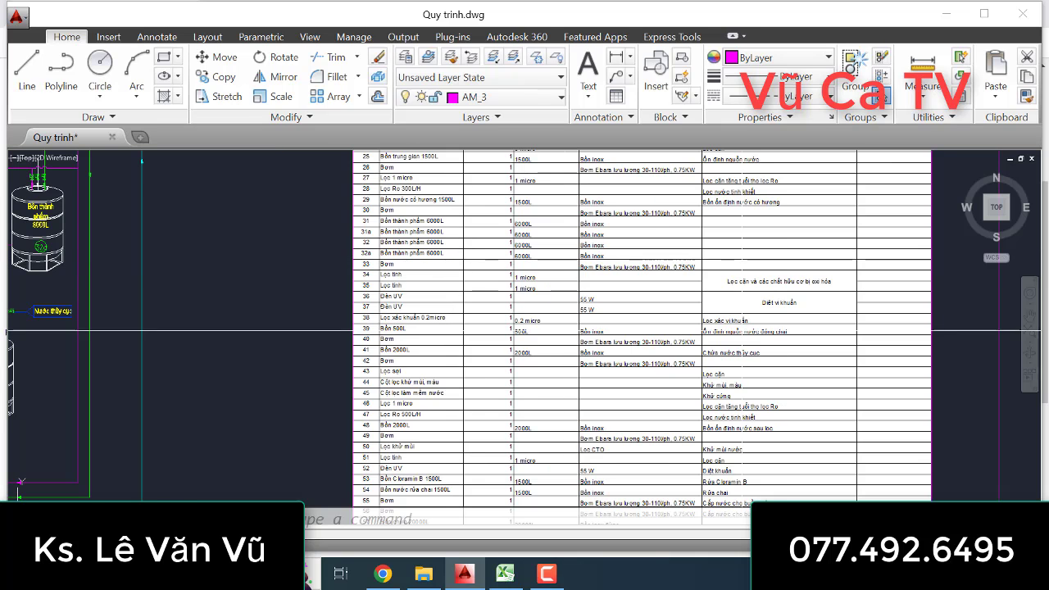
- Locate the finished-water tanks 31a and 32a below tanks 31 and 32 and examine their connecting pipes
scroll(574, 331, "down", 4)
scroll(615, 352, "up", 3)
scroll(615, 352, "up", 4)
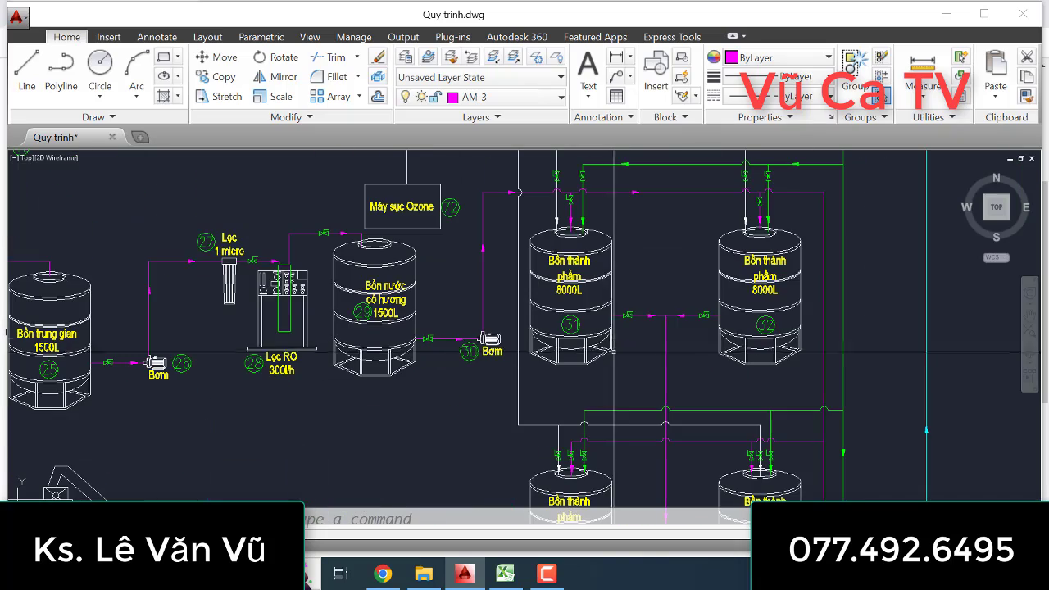
scroll(621, 290, "down", 3)
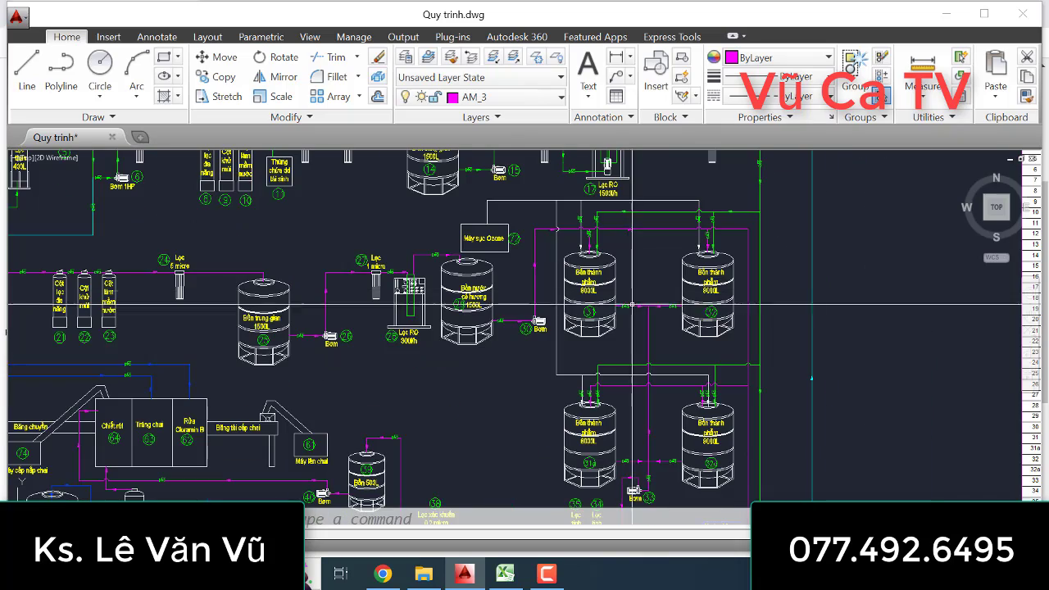
mouse_move(714, 361)
middle_mouse_down()
mouse_move(652, 297)
mouse_move(525, 304)
middle_mouse_up()
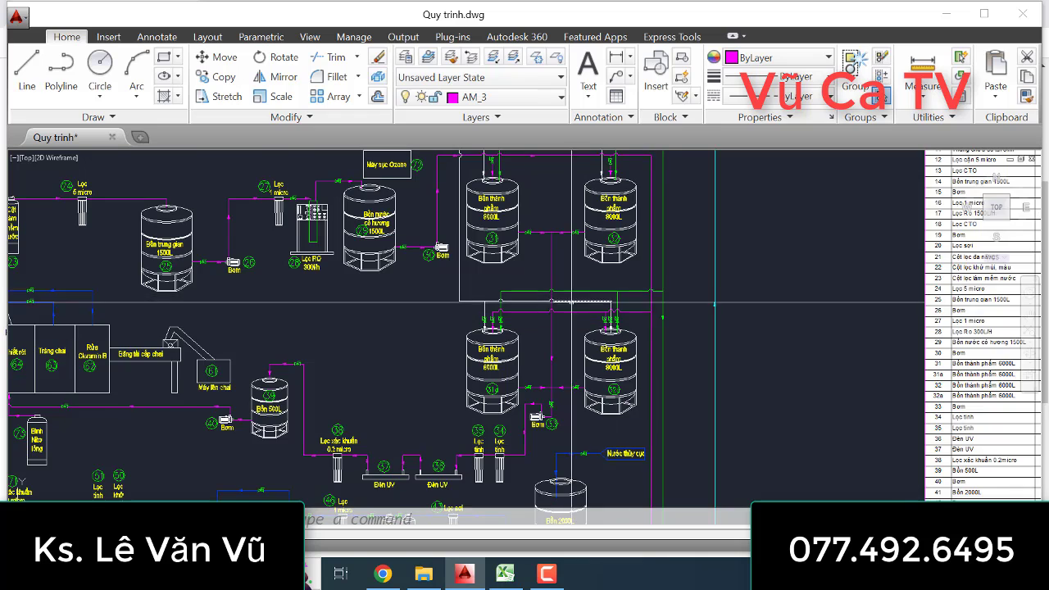
scroll(486, 311, "up", 2)
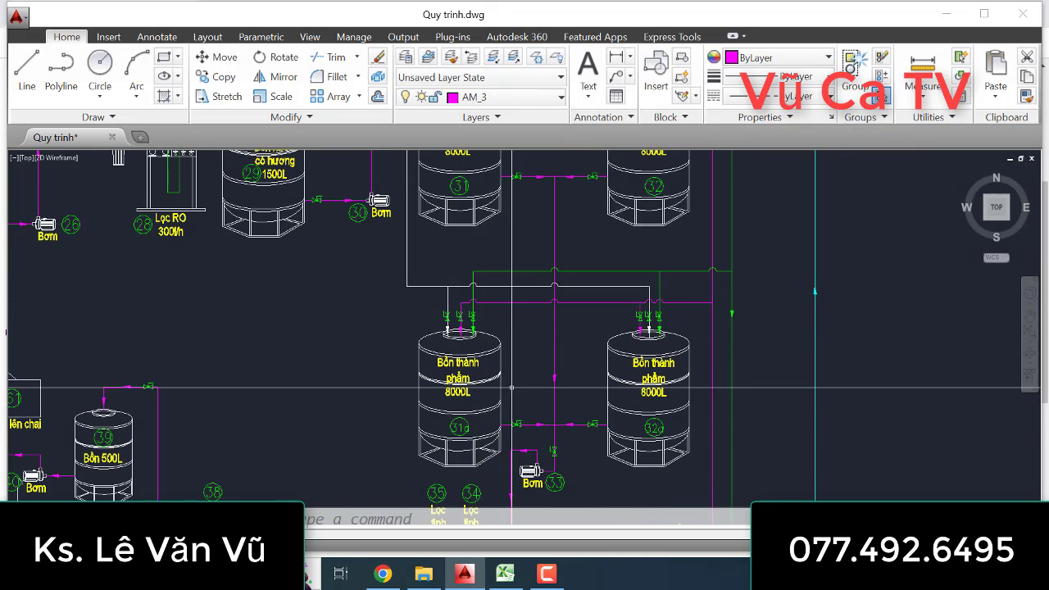
- Switch to Excel and select the whole "Bồn thành phẩm 6000L" rows 31a and 32a in turn to check their entries
left_click(505, 574)
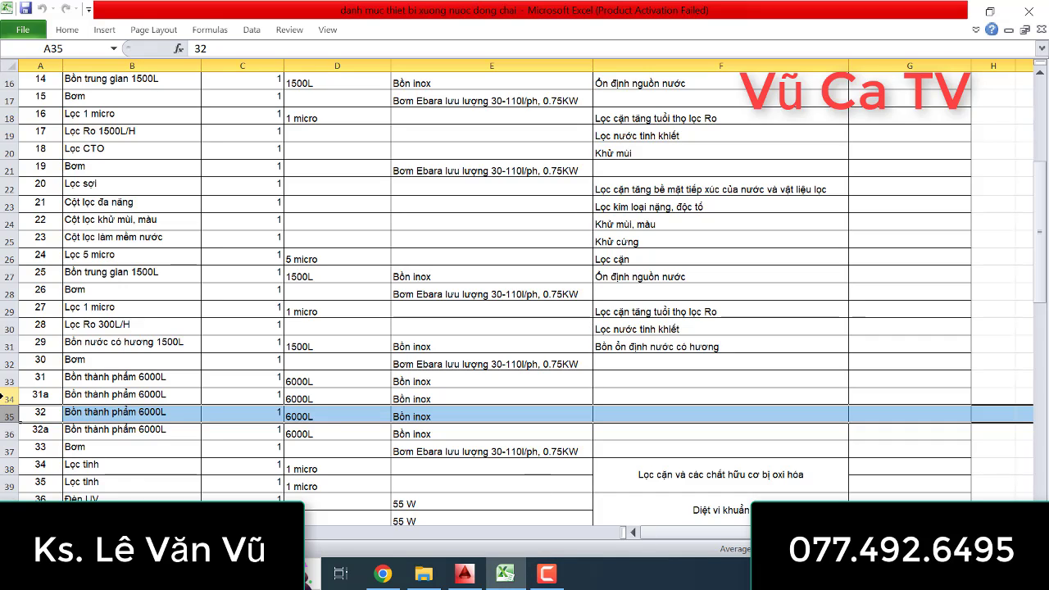
left_click(3, 397)
left_click(12, 428)
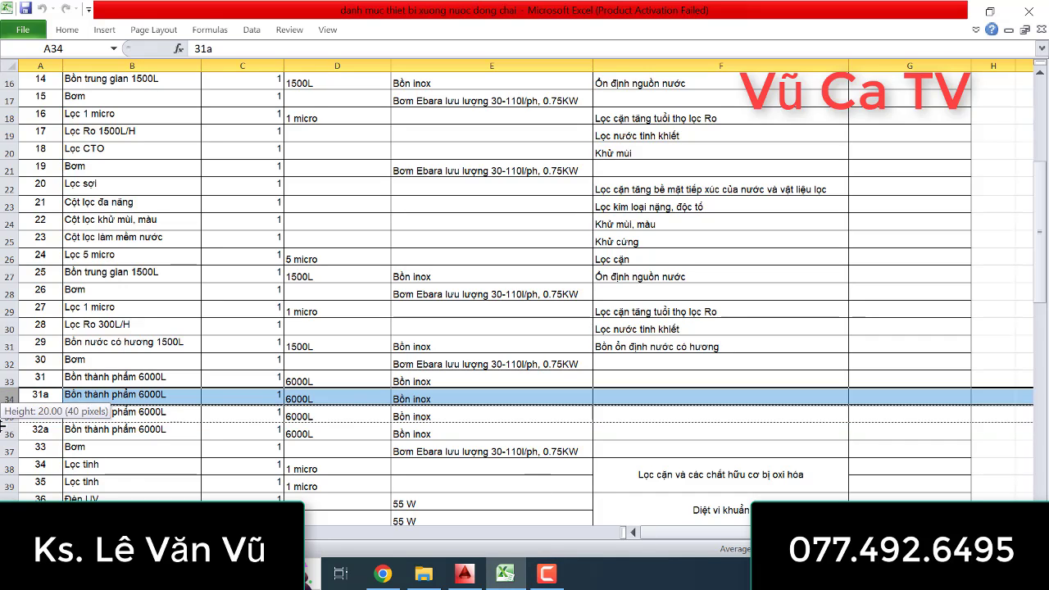
left_click(3, 432)
- Switch to AutoCAD and examine the four "Bồn chứa 15000L" tanks (57 to 60) with their inlet and outlet lines
left_click(464, 574)
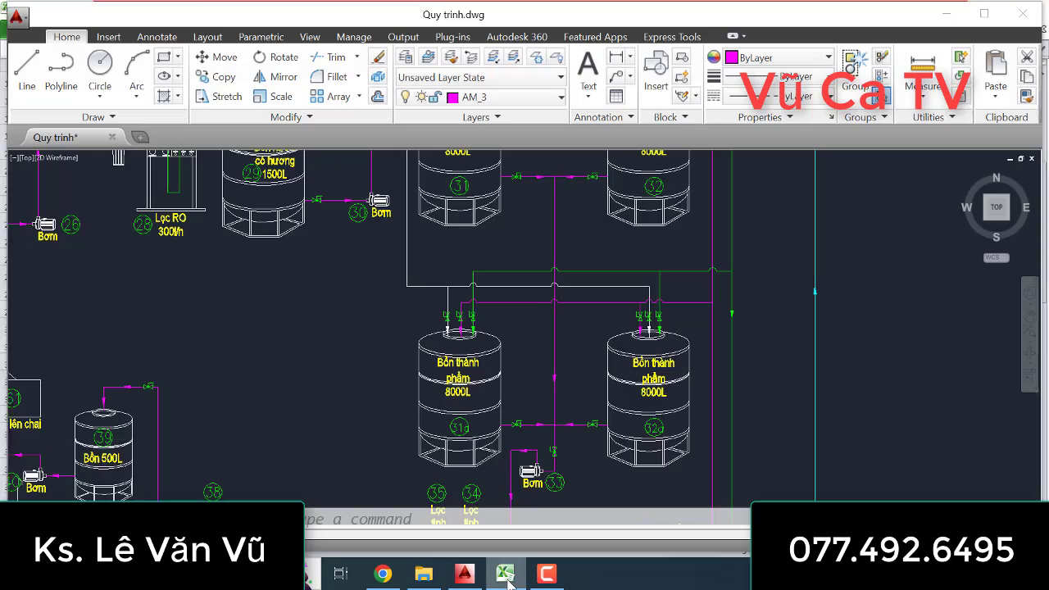
scroll(615, 412, "down", 2)
middle_click_drag(614, 413, 623, 283)
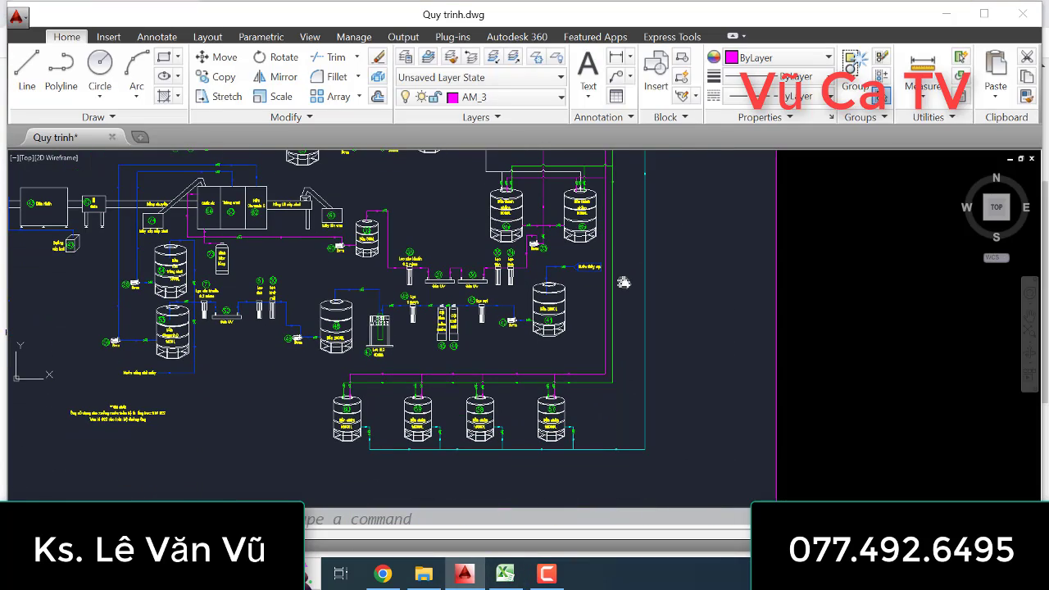
scroll(360, 427, "up", 4)
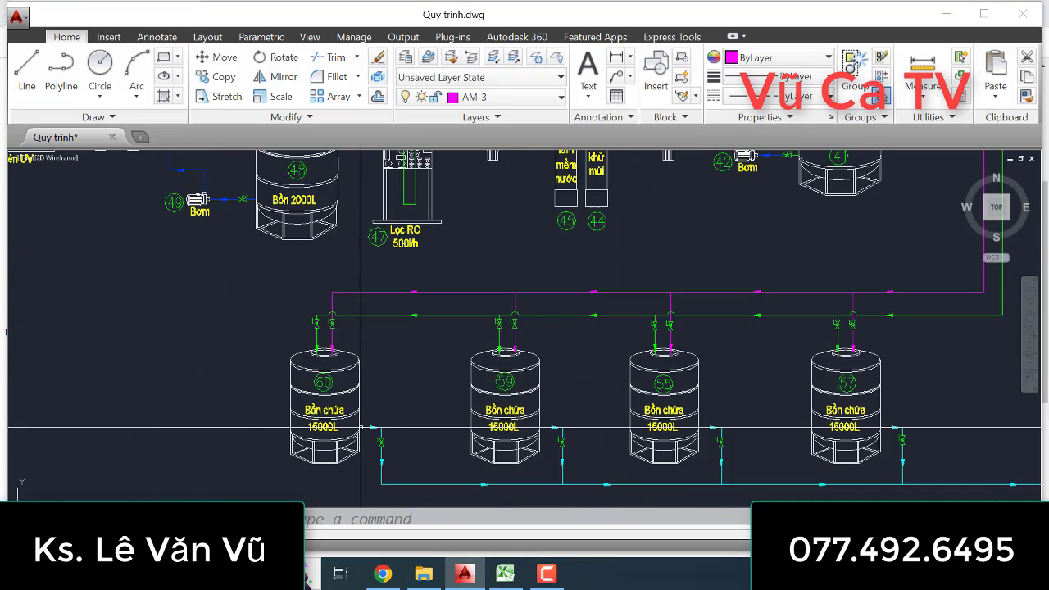
scroll(360, 427, "up", 2)
scroll(421, 361, "down", 4)
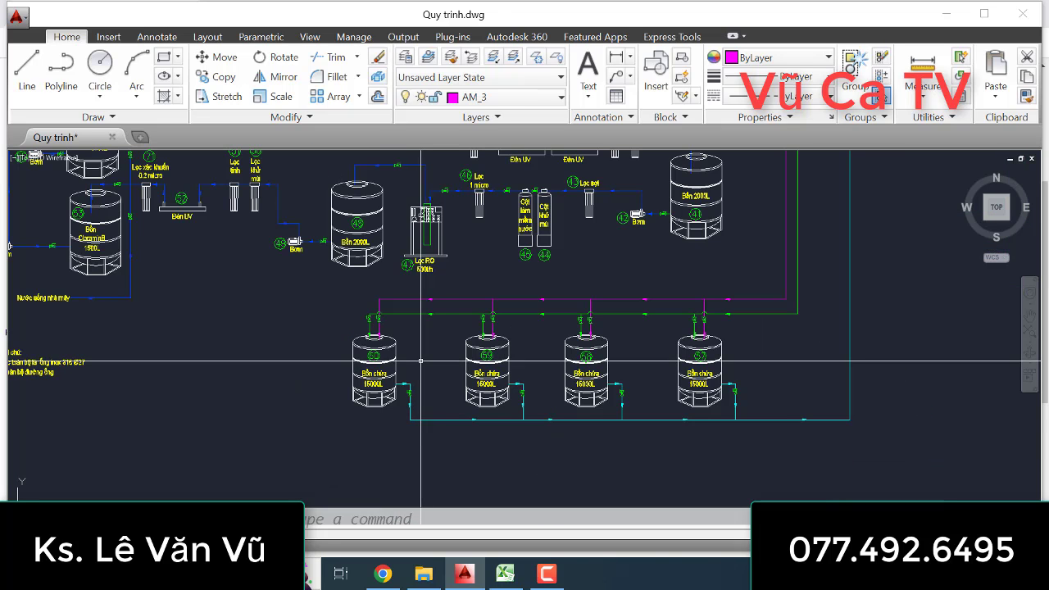
scroll(421, 361, "up", 2)
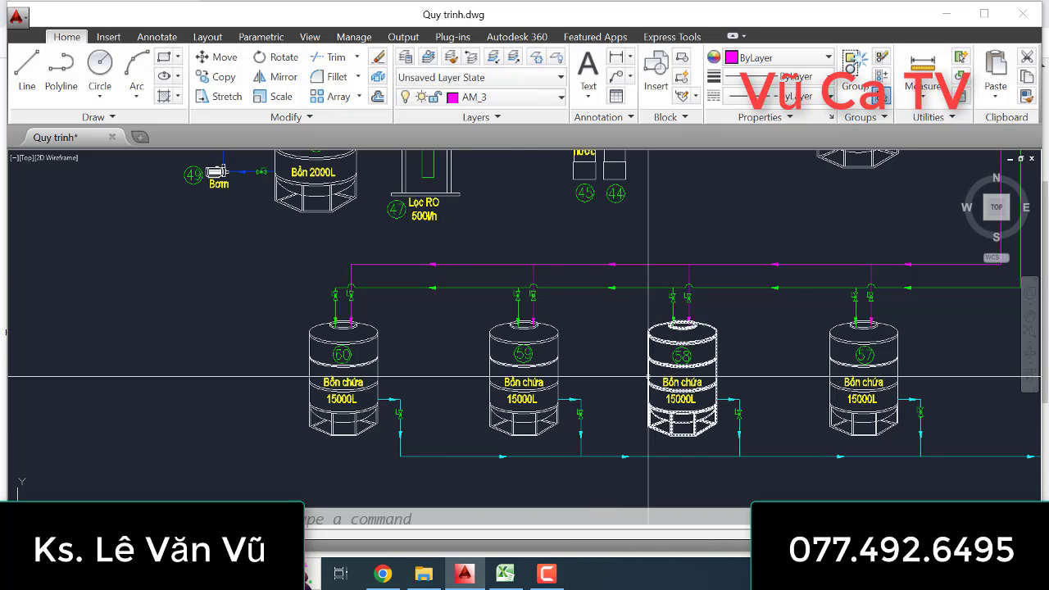
- Switch to Excel and select all four "Bồn chứa 20000L" rows (57 to 60) together to check their function
left_click(503, 576)
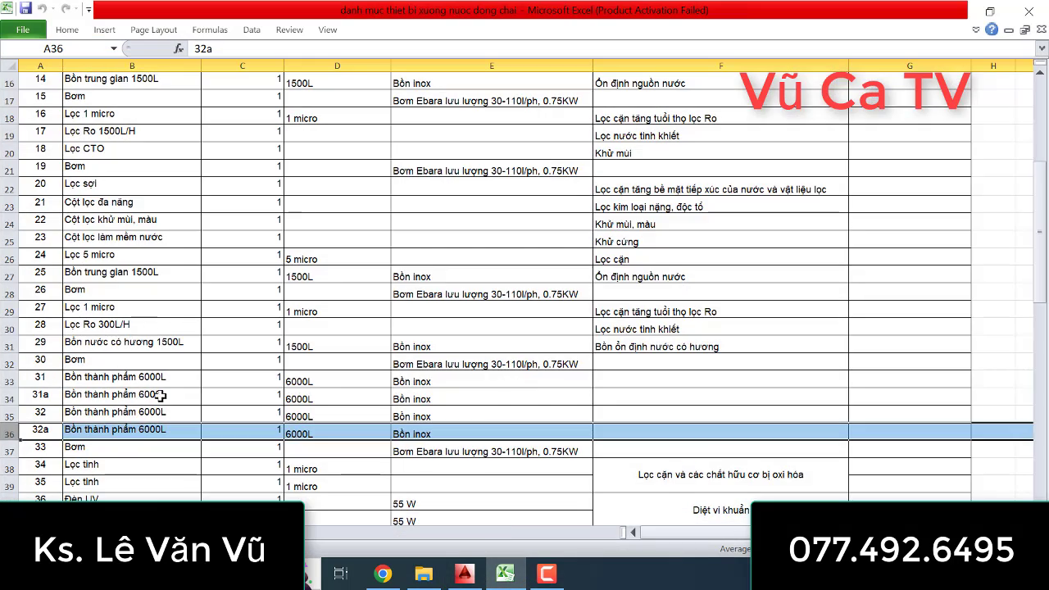
scroll(148, 442, "down", 6)
scroll(148, 442, "down", 4)
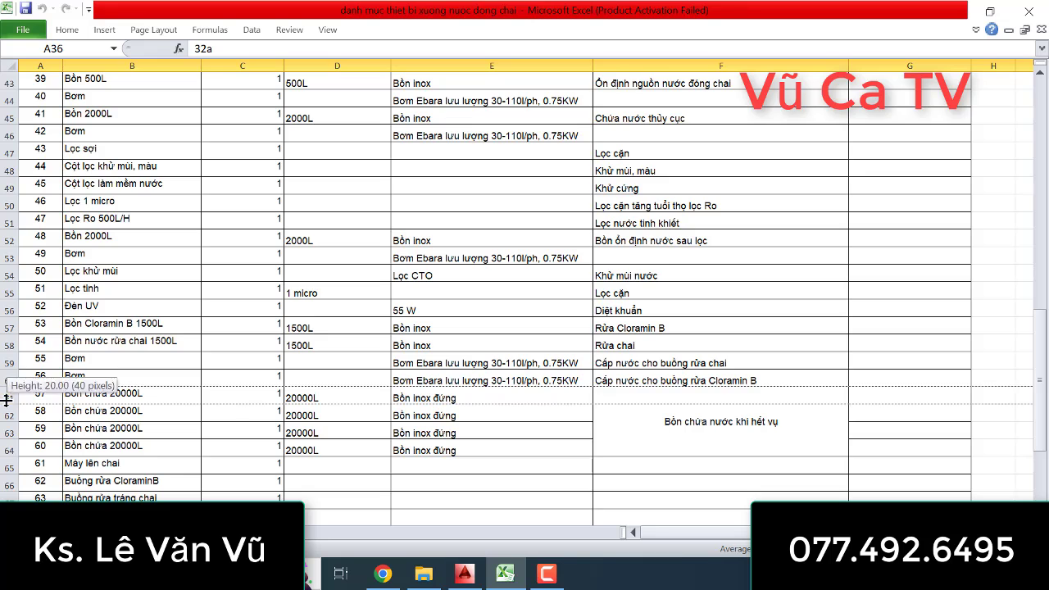
left_click(7, 398)
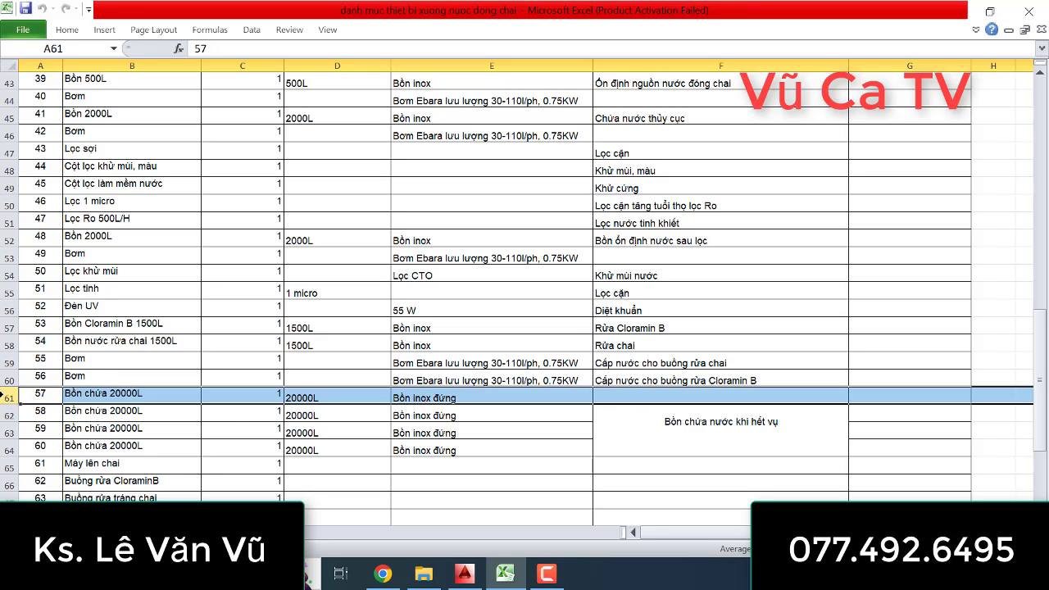
left_click(499, 577)
left_click(499, 577)
left_click_drag(309, 449, 313, 457)
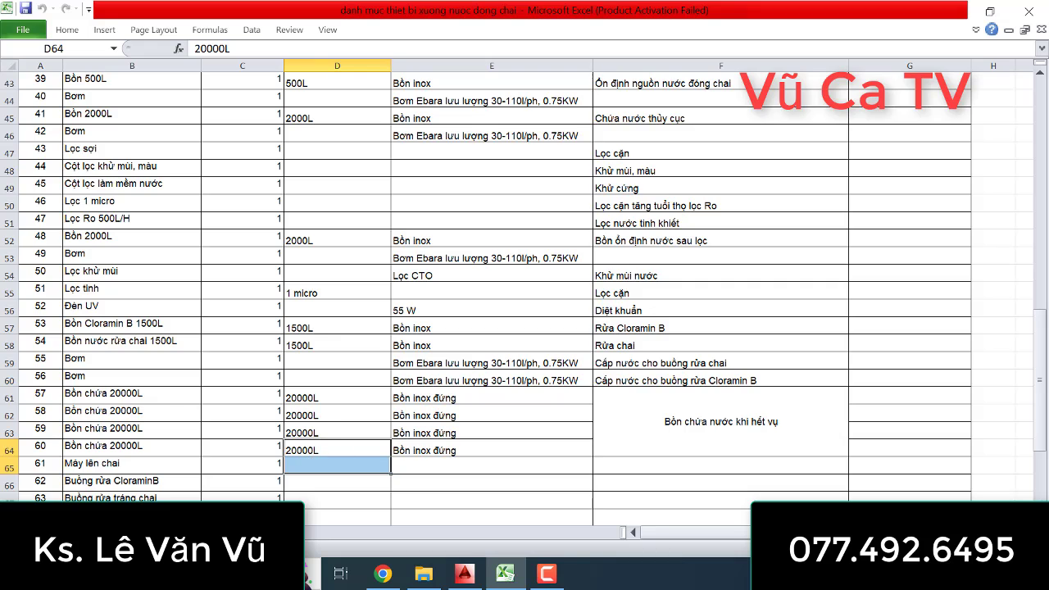
left_click(9, 396)
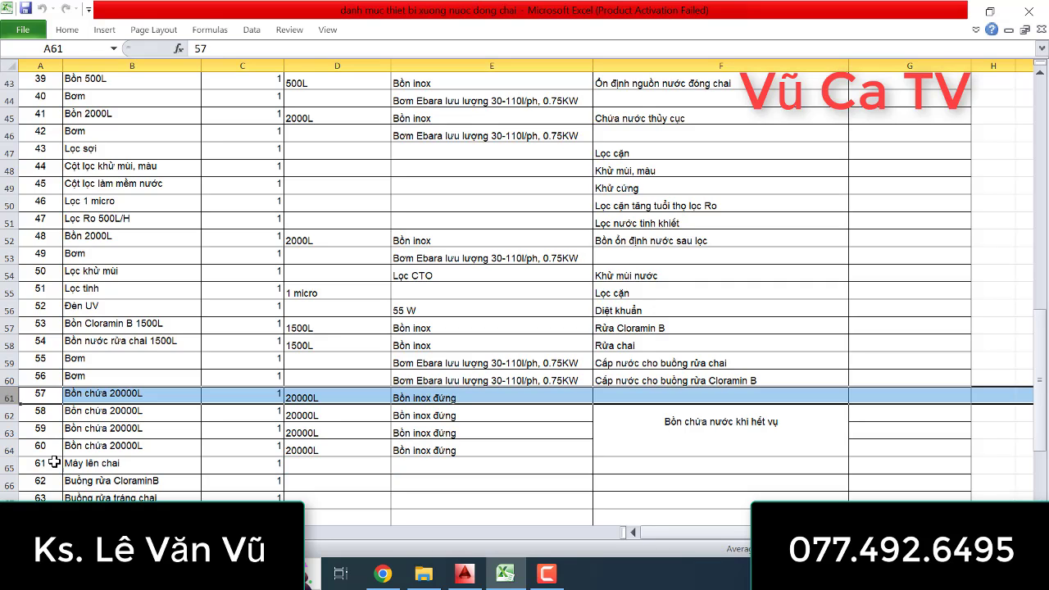
left_click(9, 449, "shift")
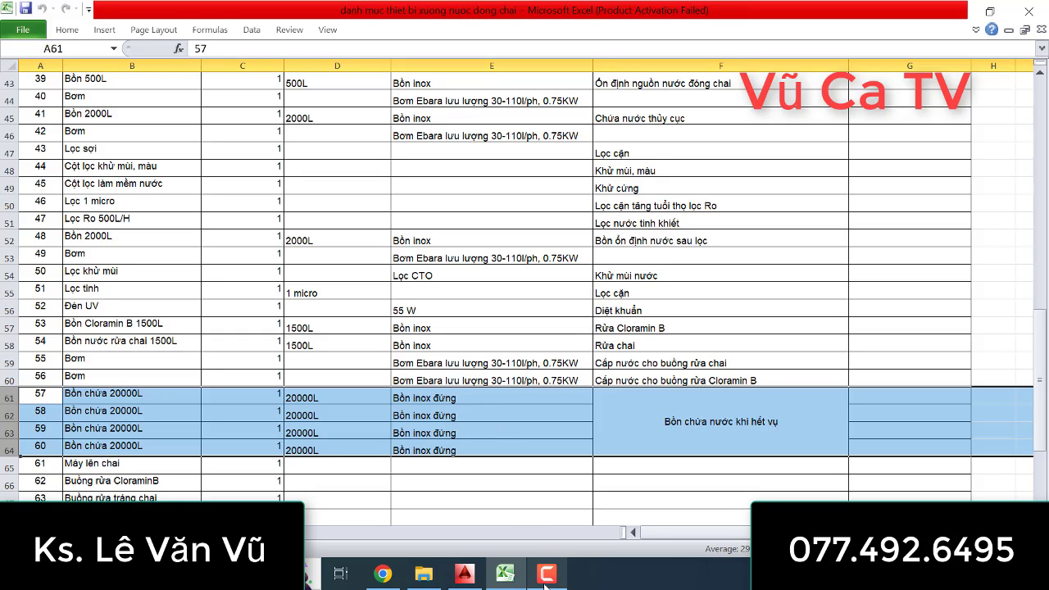
- Switch to AutoCAD and examine the valves and twin inlet lines above storage tanks 57 to 60 close up
left_click(506, 576)
scroll(492, 402, "down", 5)
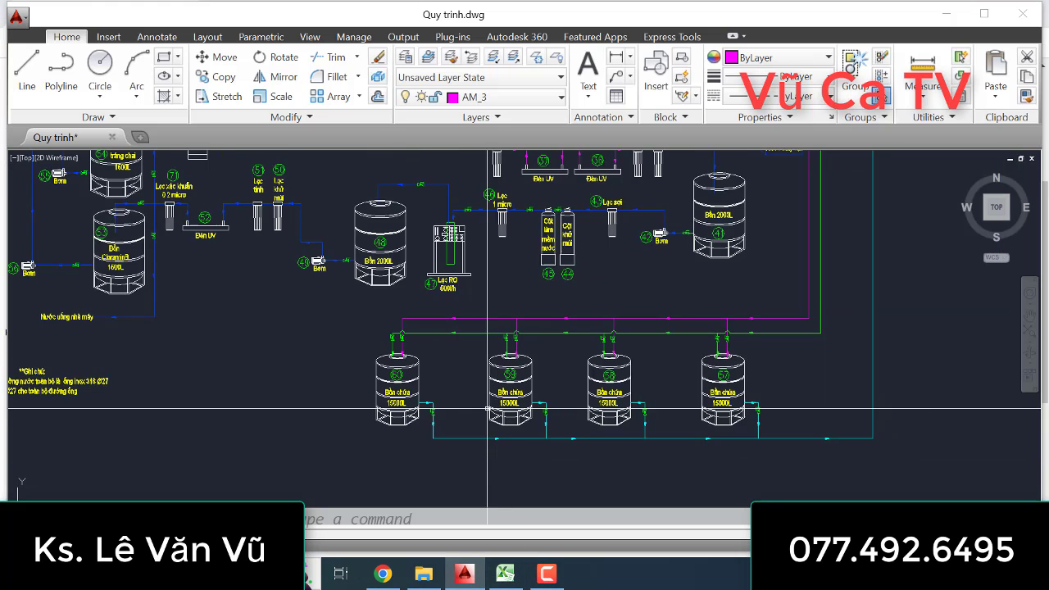
scroll(499, 396, "up", 2)
scroll(499, 396, "up", 5)
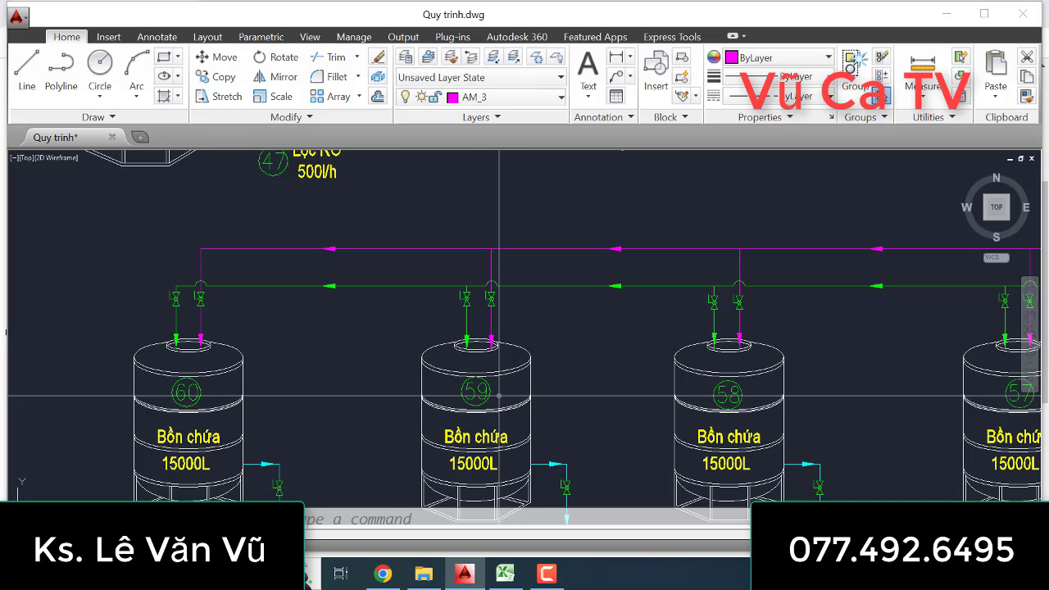
scroll(499, 396, "down", 5)
- Examine finished-water tanks 31 and 32 with the feed from pump 30 and the "Máy sục Ozone" unit 72
scroll(499, 396, "up", 1)
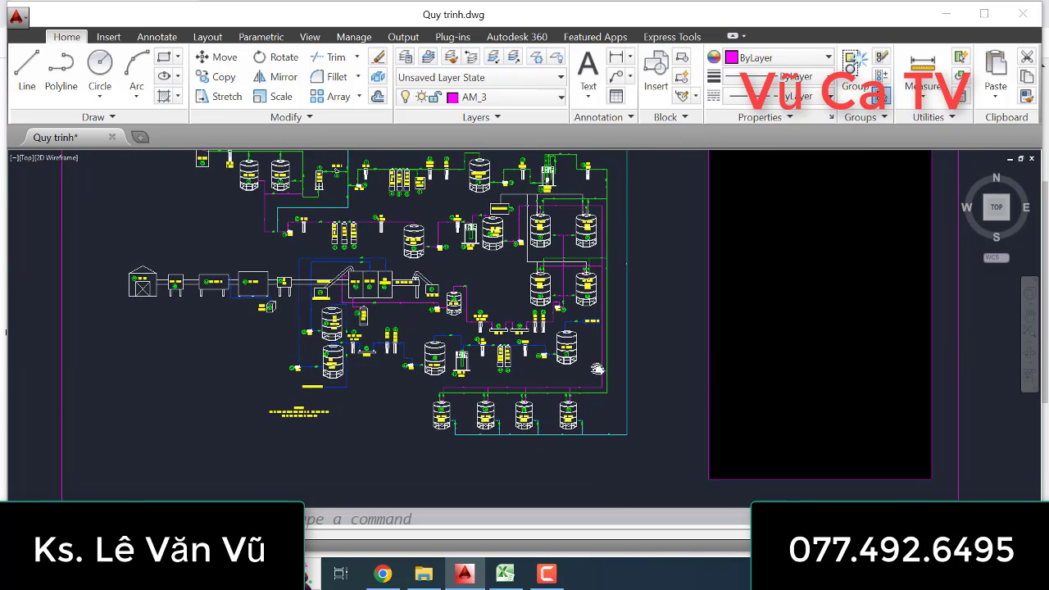
scroll(598, 370, "up", 3)
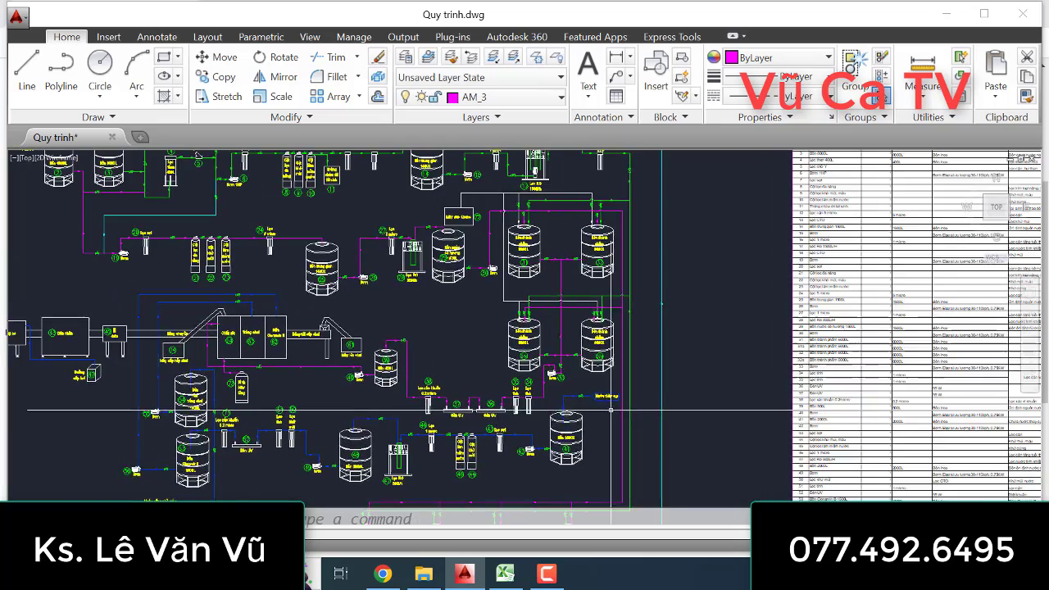
scroll(482, 366, "up", 4)
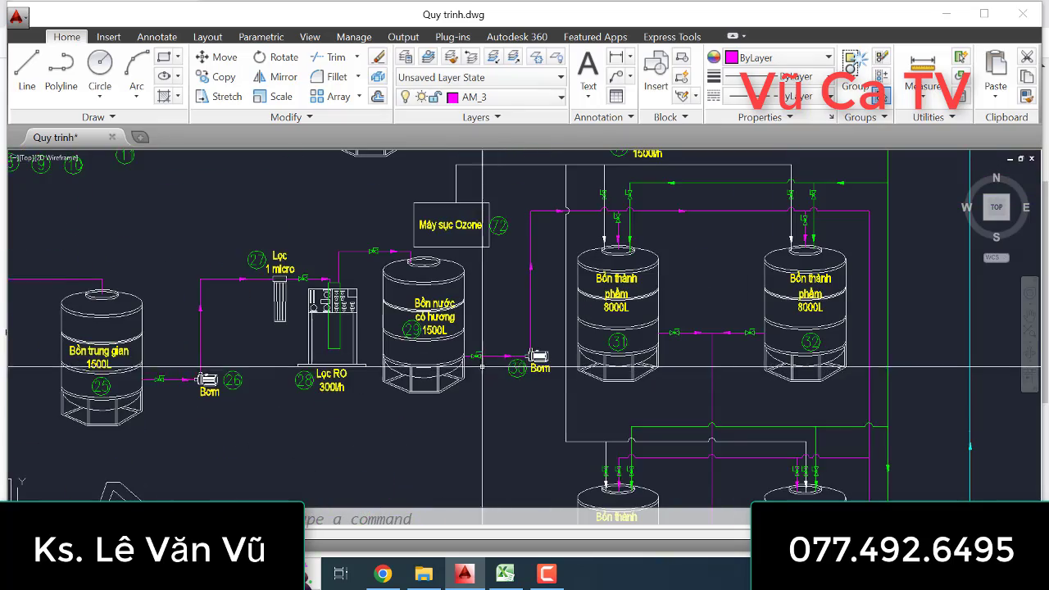
scroll(557, 323, "down", 3)
scroll(557, 324, "up", 1)
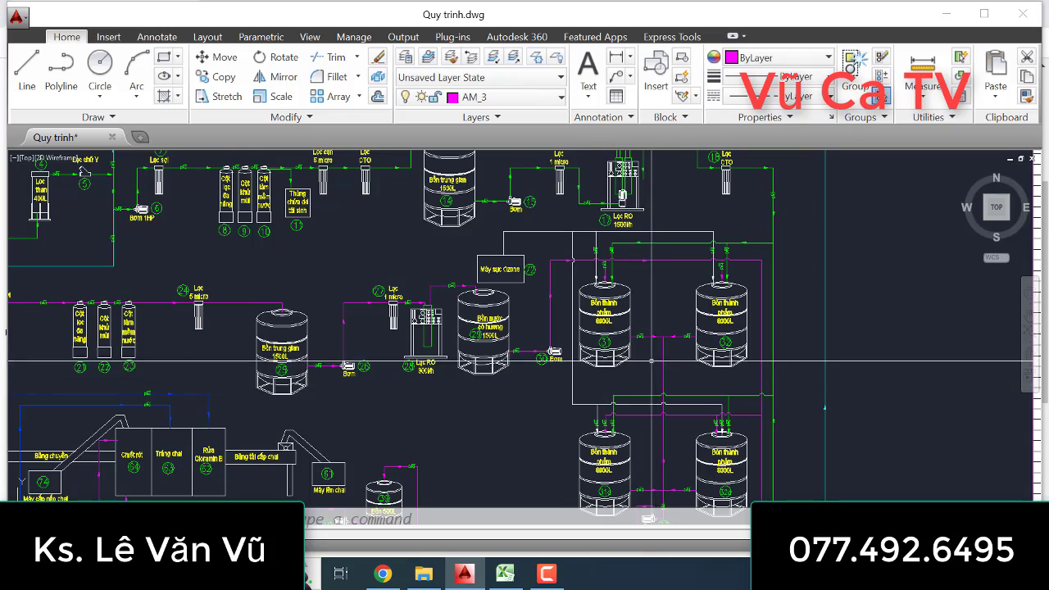
middle_click_drag(652, 361, 611, 314)
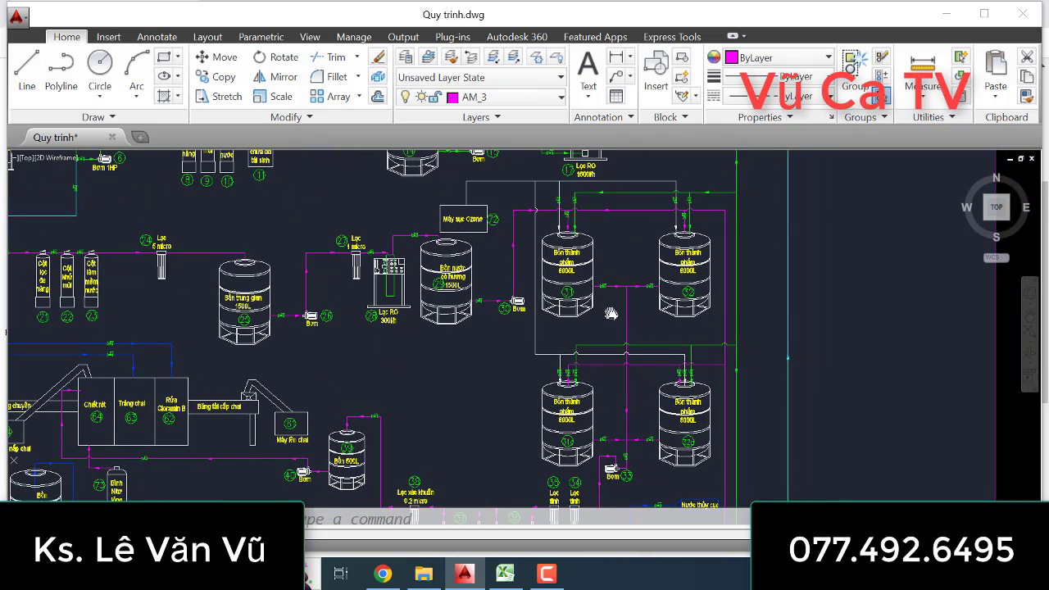
- Trace the line from tanks 31a and 32a through pump 33, filters 34 and 35, and UV lamps 36 and 37 to tank 39
scroll(605, 309, "down", 3)
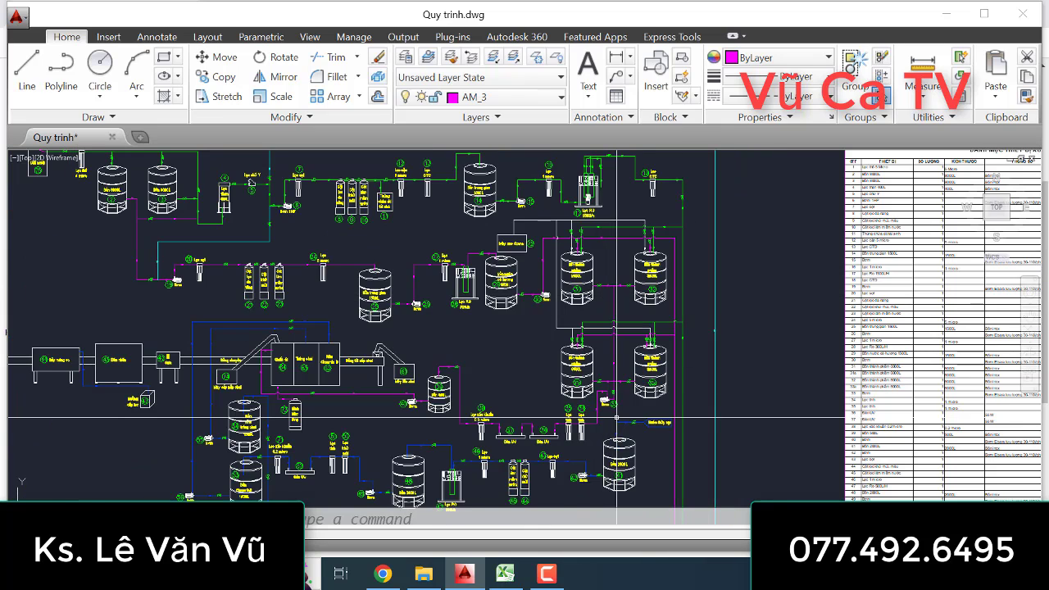
scroll(617, 418, "up", 2)
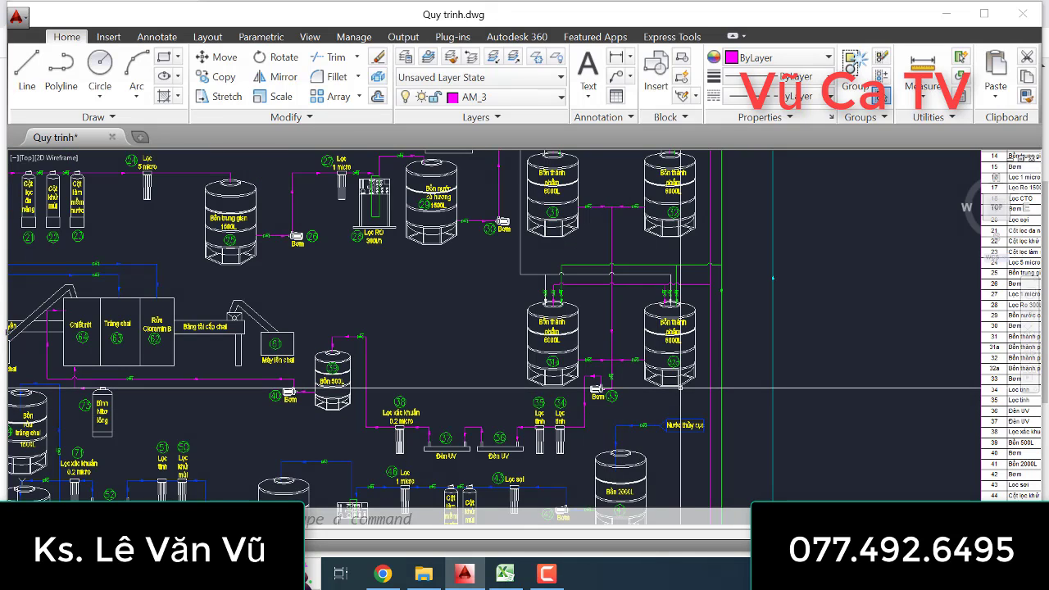
scroll(638, 412, "up", 2)
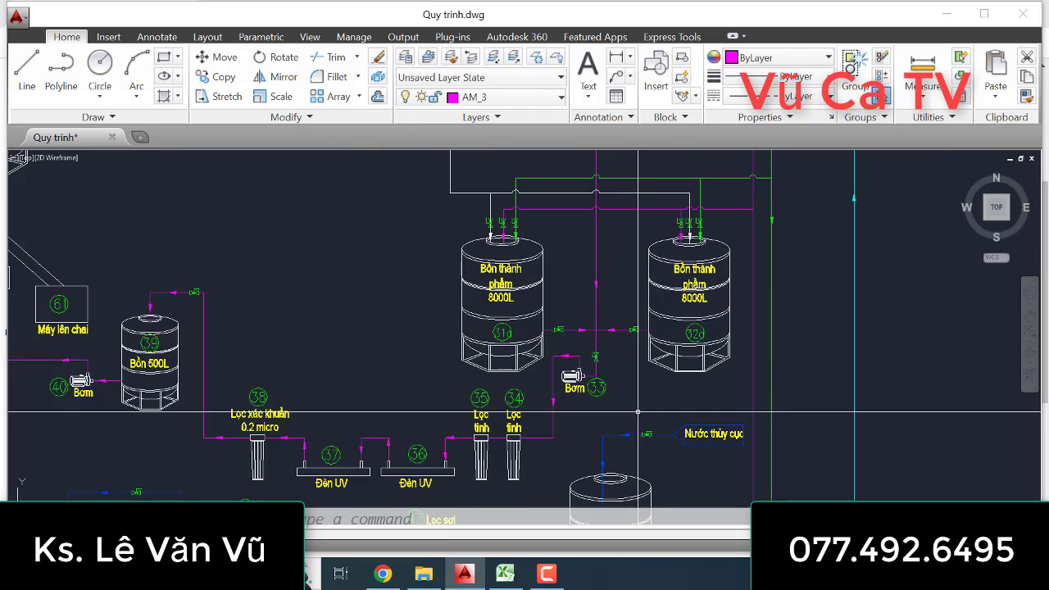
scroll(638, 411, "down", 3)
scroll(619, 396, "up", 2)
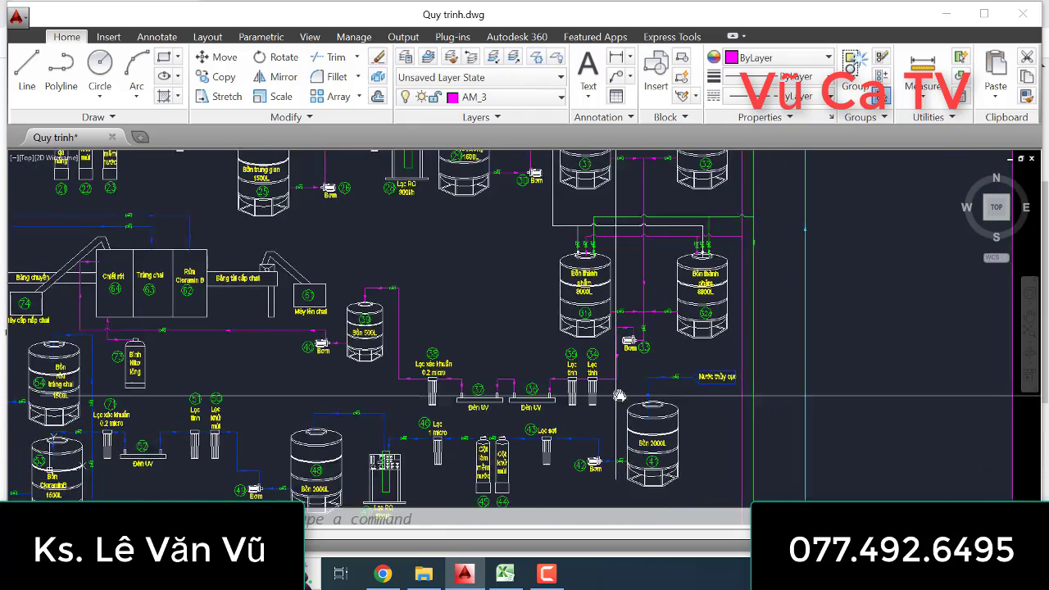
middle_click_drag(619, 396, 633, 398)
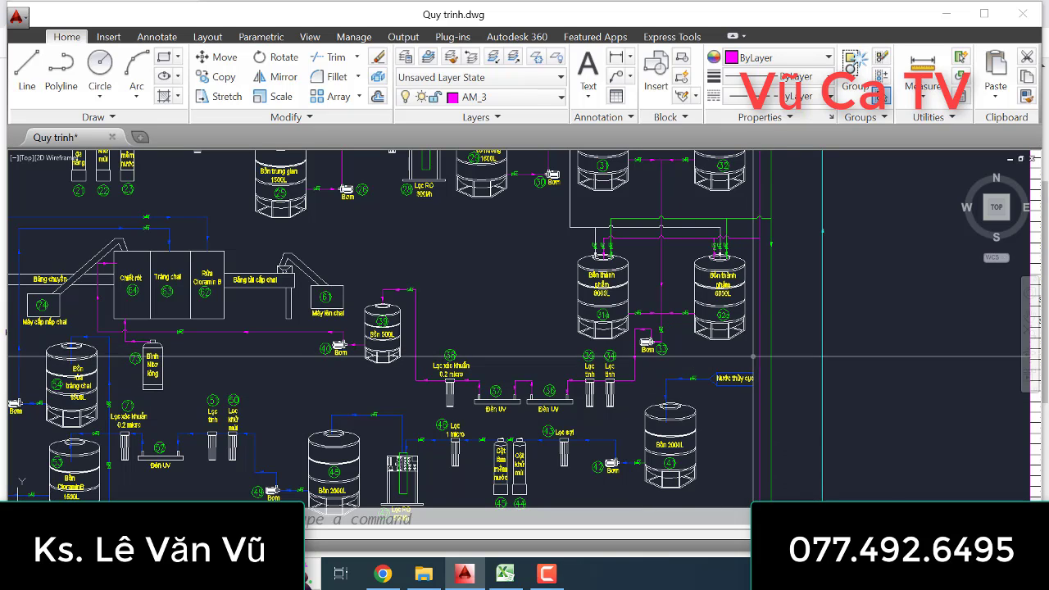
- Review the whole diagram, following the supply lines between the finished-water tanks and the four storage tanks
scroll(752, 358, "down", 3)
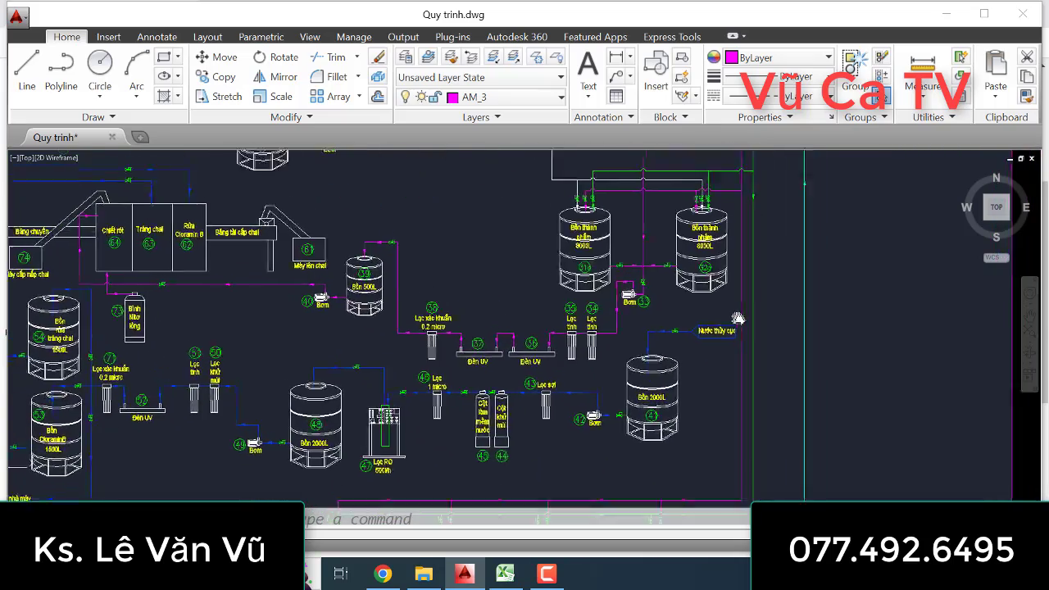
scroll(740, 322, "down", 2)
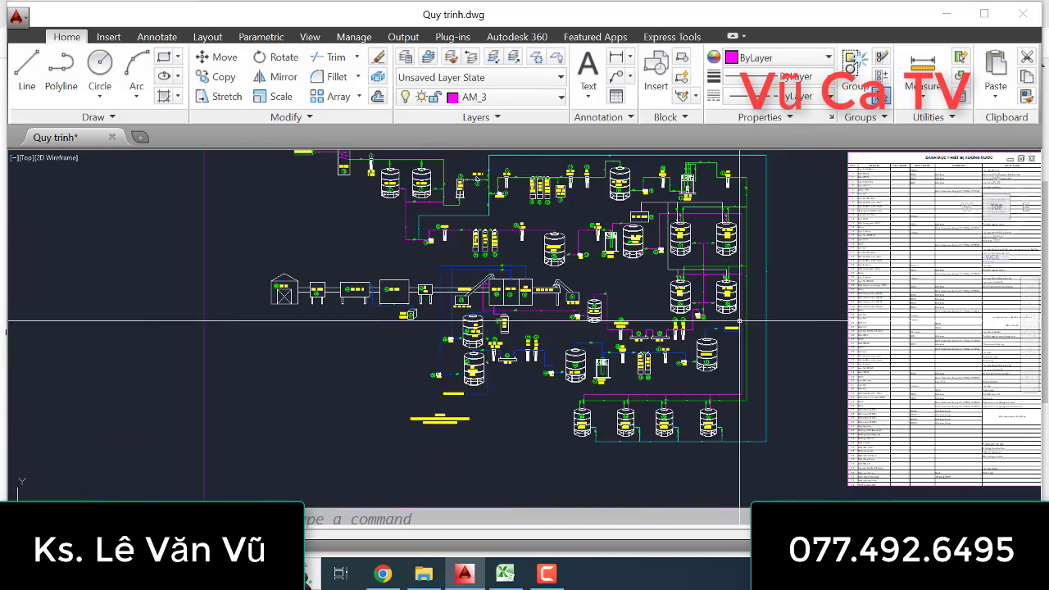
scroll(741, 316, "down", 2)
scroll(482, 324, "up", 4)
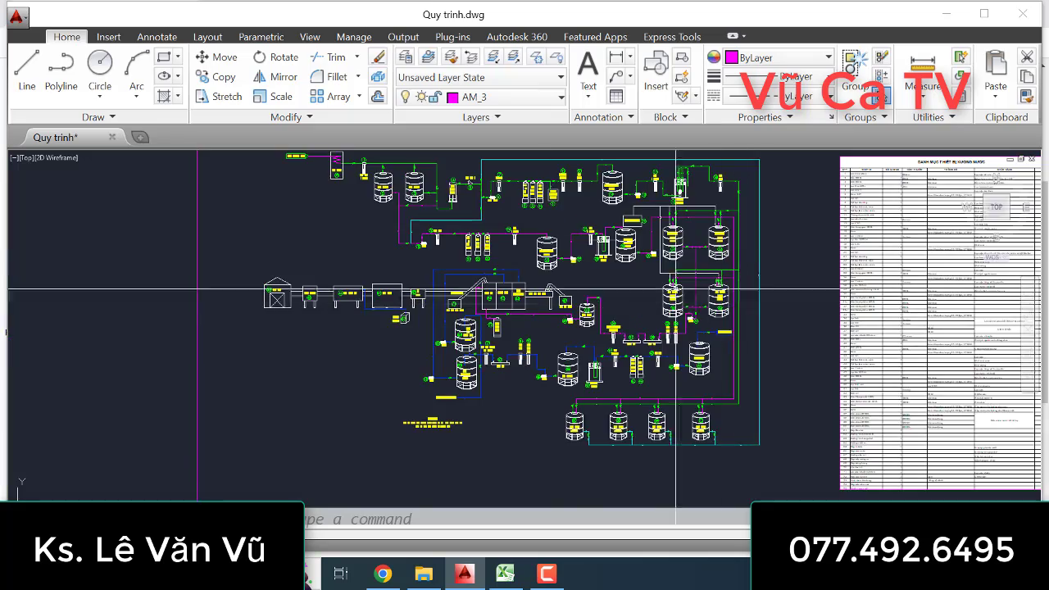
scroll(482, 323, "up", 1)
mouse_move(479, 324)
middle_mouse_down()
mouse_move(344, 332)
mouse_move(327, 344)
mouse_move(280, 316)
middle_mouse_up()
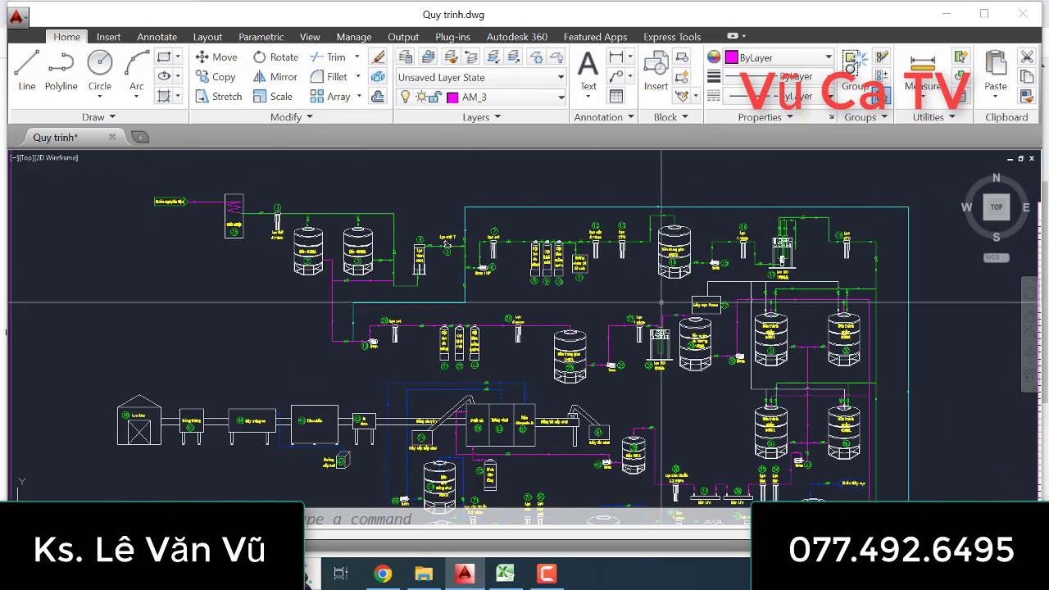
- Examine the intermediate tanks 14 and 25, the RO filters 17 and 28, and the ozone unit 72 between them
middle_click_drag(816, 299, 679, 302)
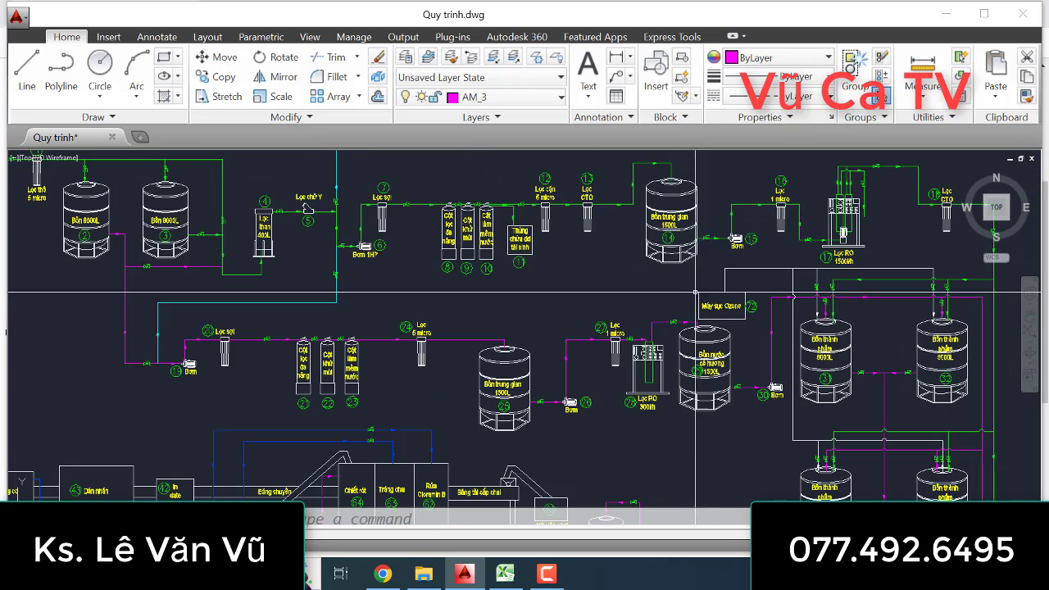
scroll(723, 260, "up", 2)
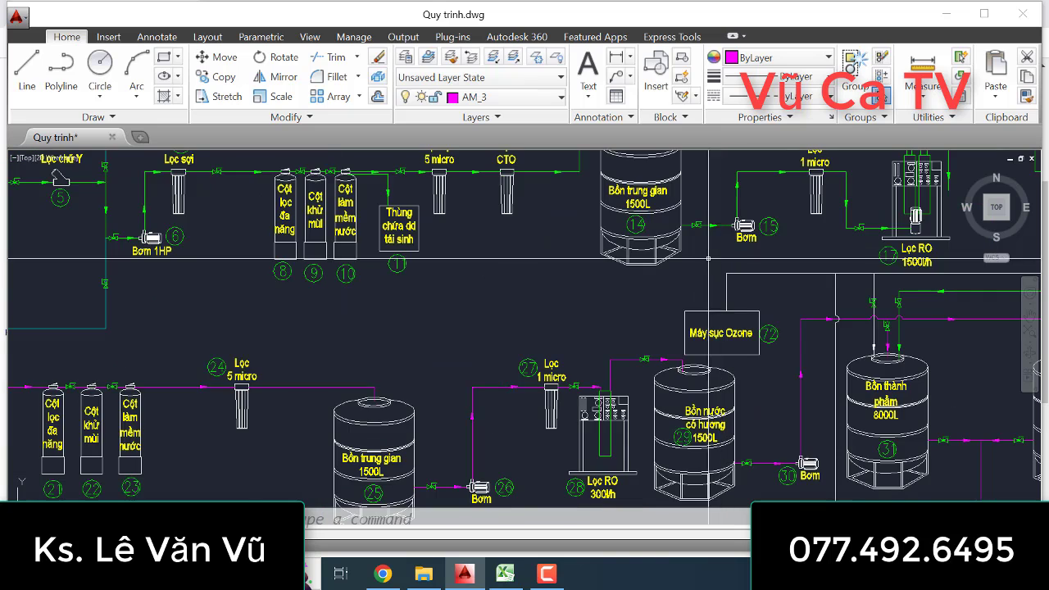
scroll(637, 250, "down", 2)
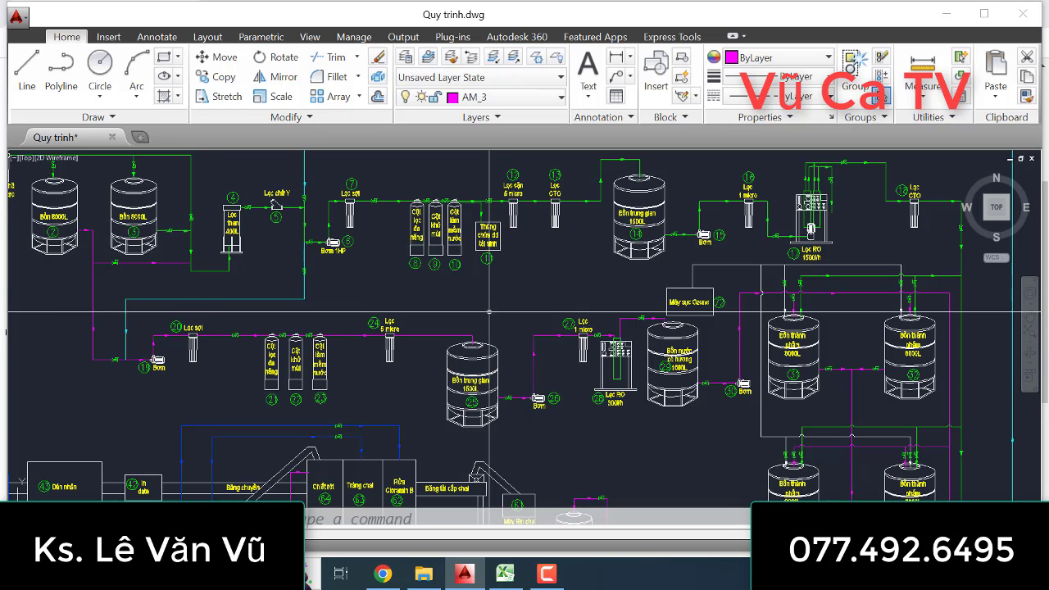
scroll(581, 316, "down", 3)
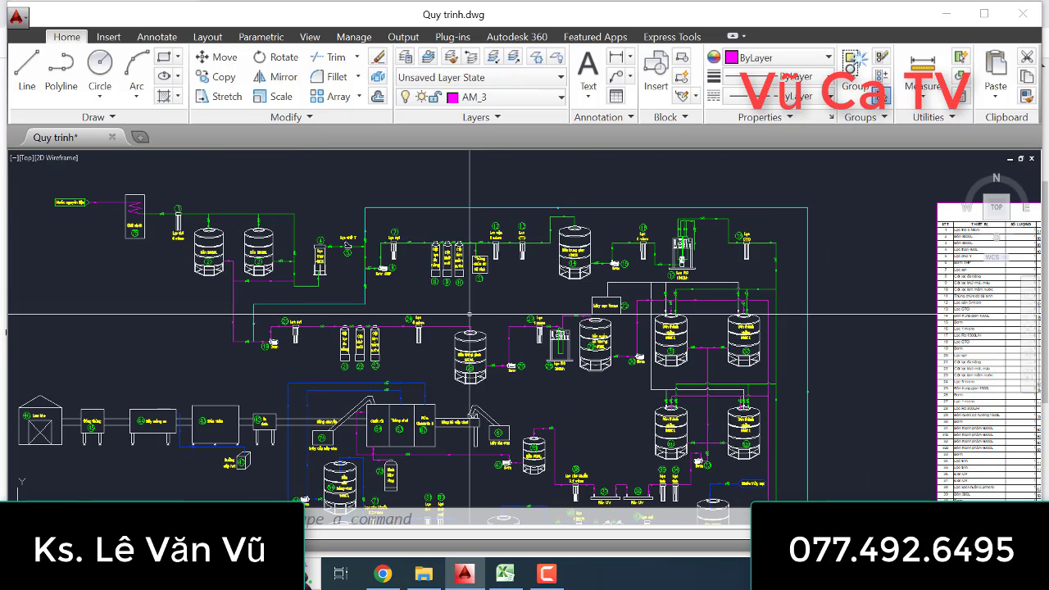
scroll(641, 330, "up", 3)
scroll(641, 329, "down", 3)
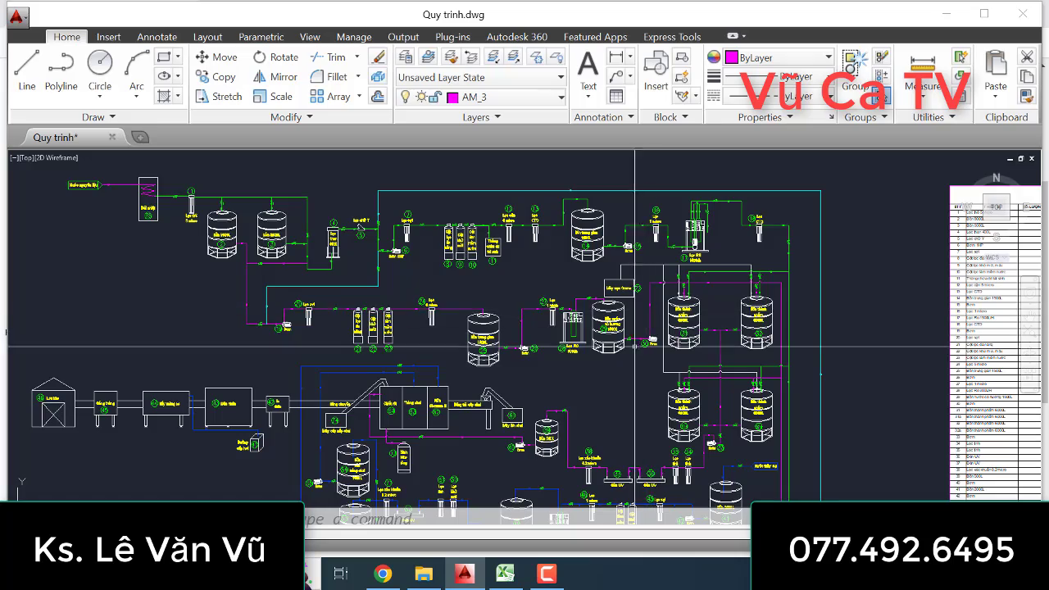
- Examine where the cyan return line from the storage tanks joins the feeds of pumps 6 and 19
scroll(628, 334, "up", 2)
scroll(275, 270, "up", 2)
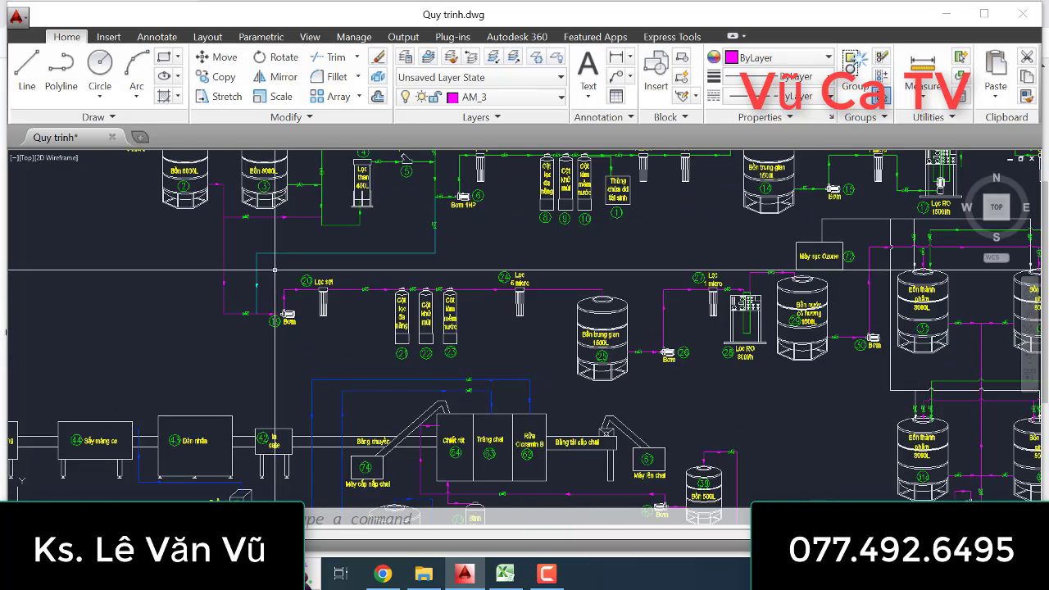
scroll(274, 270, "down", 3)
scroll(280, 296, "up", 3)
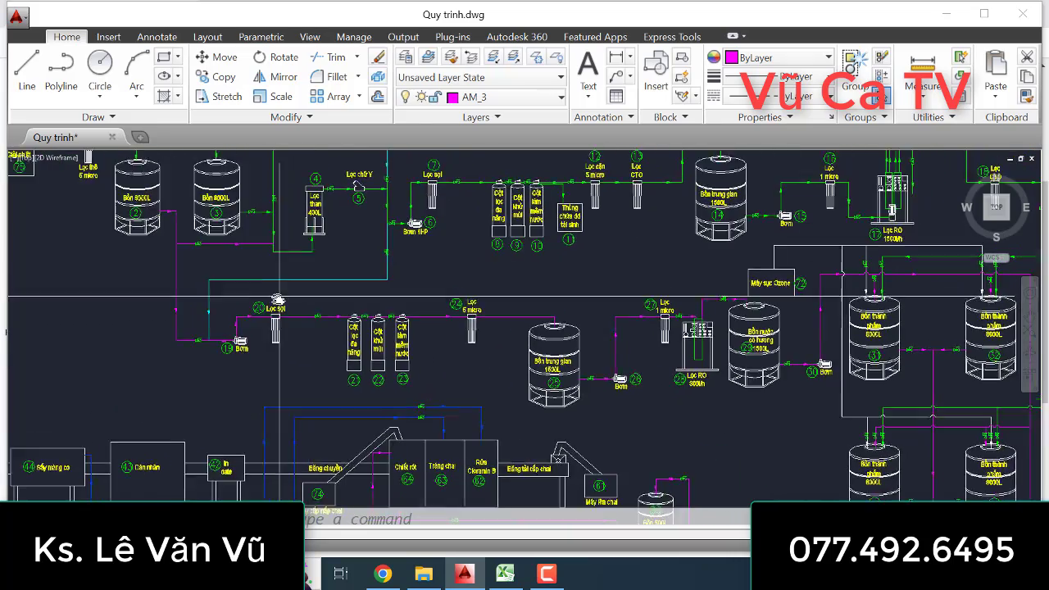
scroll(279, 296, "down", 3)
scroll(280, 304, "up", 3)
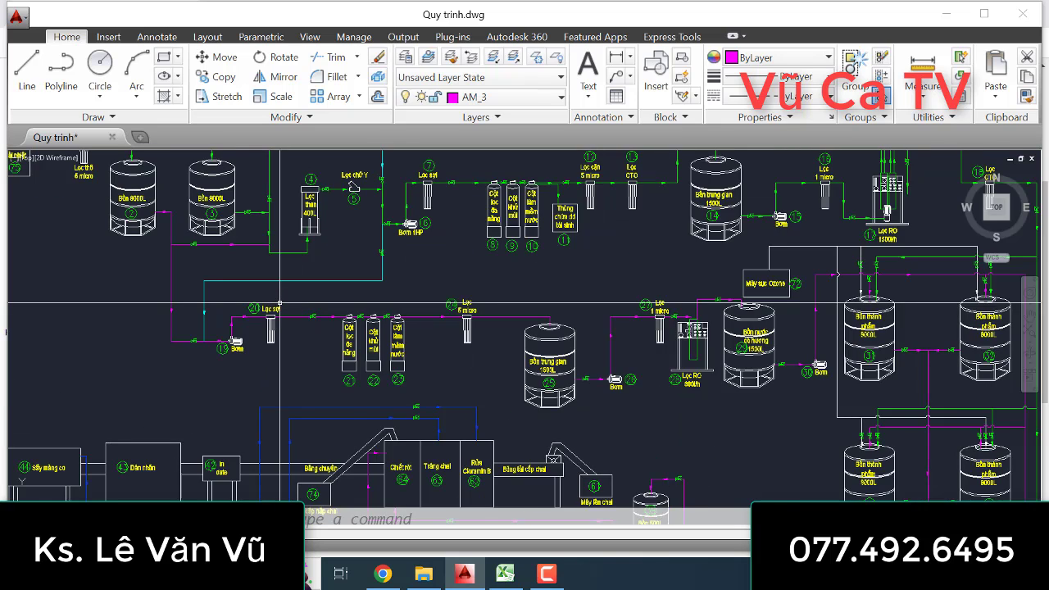
scroll(280, 304, "down", 3)
scroll(331, 296, "up", 3)
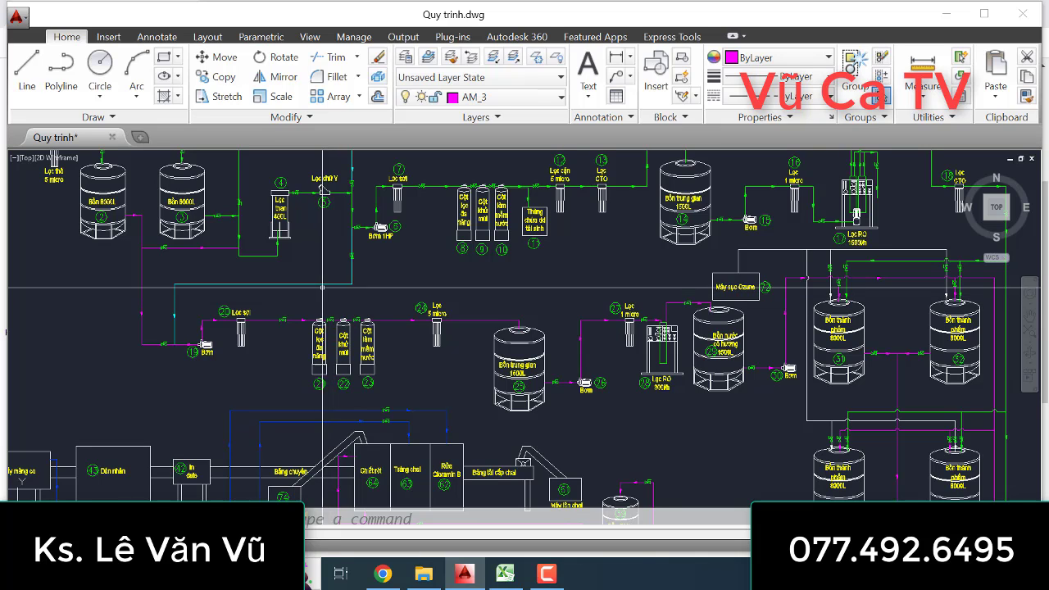
- Compare the two treatment lines running from raw-water tanks 2 and 3 through their filter columns to the RO filters
middle_click_drag(329, 299, 322, 316)
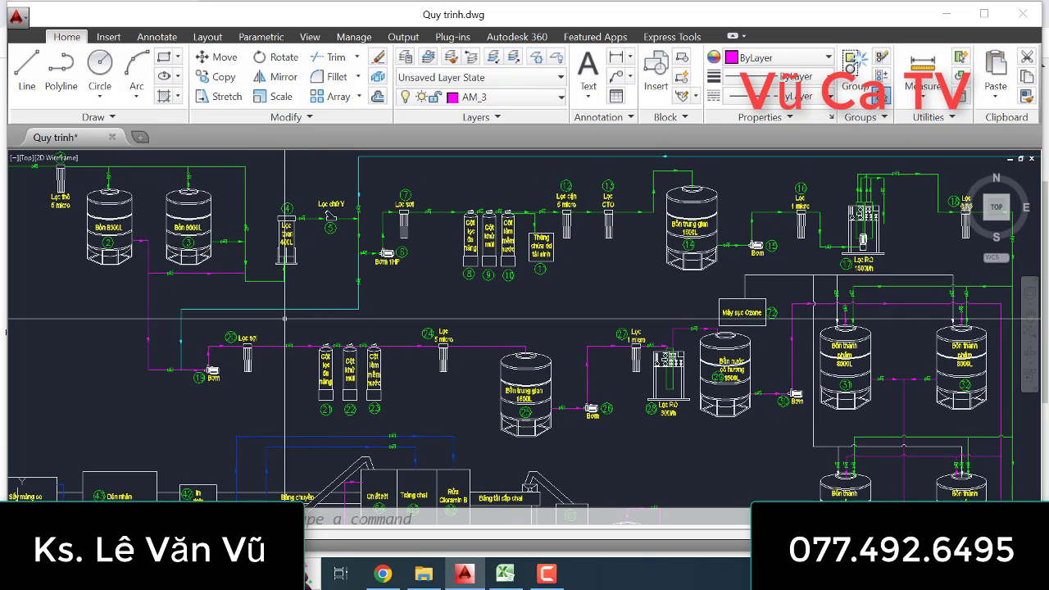
scroll(319, 291, "down", 4)
scroll(319, 291, "up", 3)
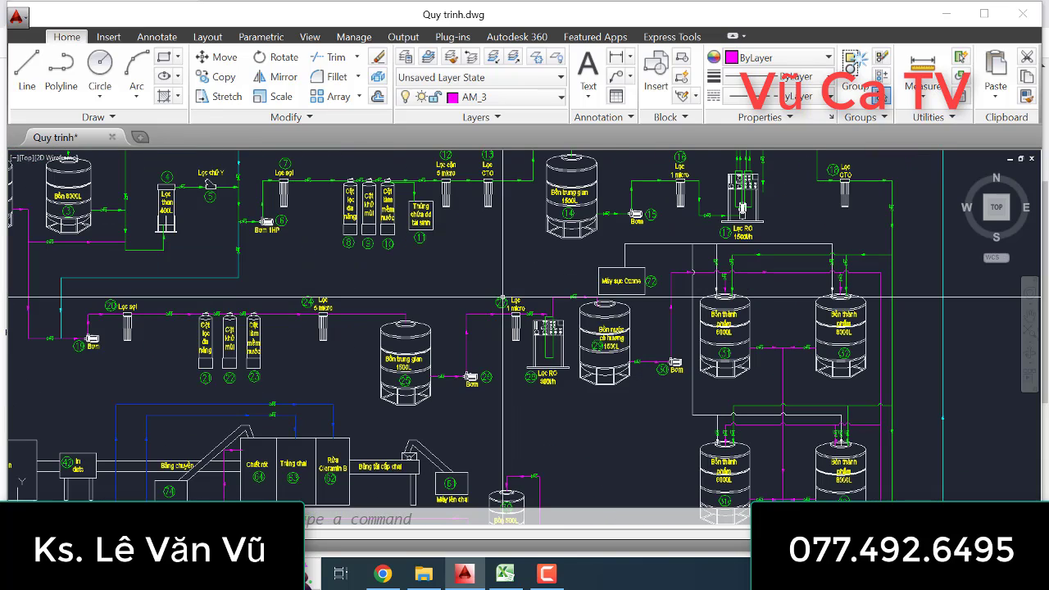
mouse_move(246, 306)
middle_mouse_down()
mouse_move(305, 308)
mouse_move(272, 303)
mouse_move(287, 313)
middle_mouse_up()
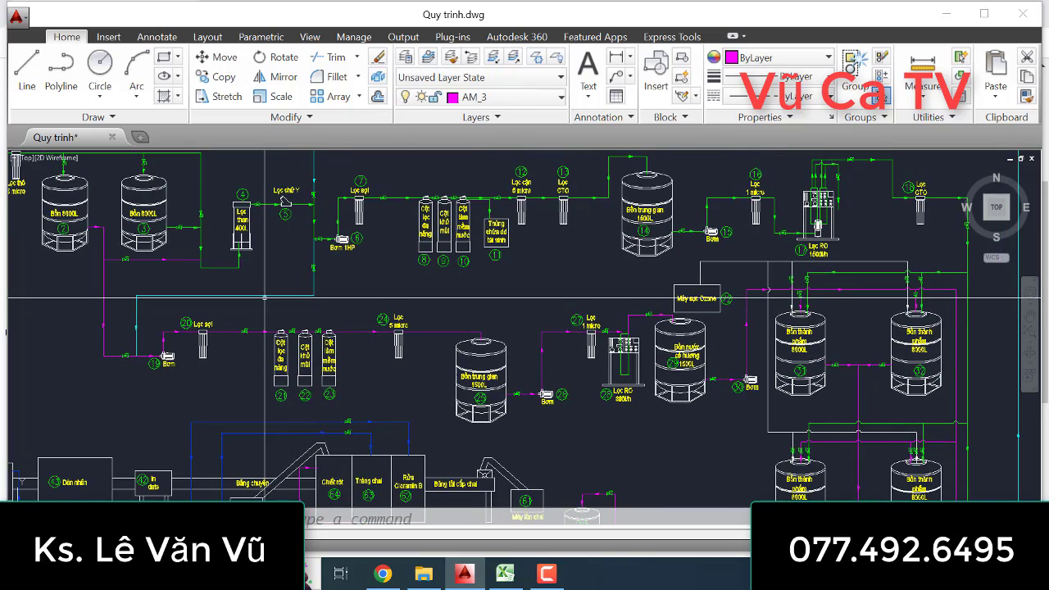
mouse_move(266, 300)
middle_mouse_down()
mouse_move(285, 336)
mouse_move(266, 309)
middle_mouse_up()
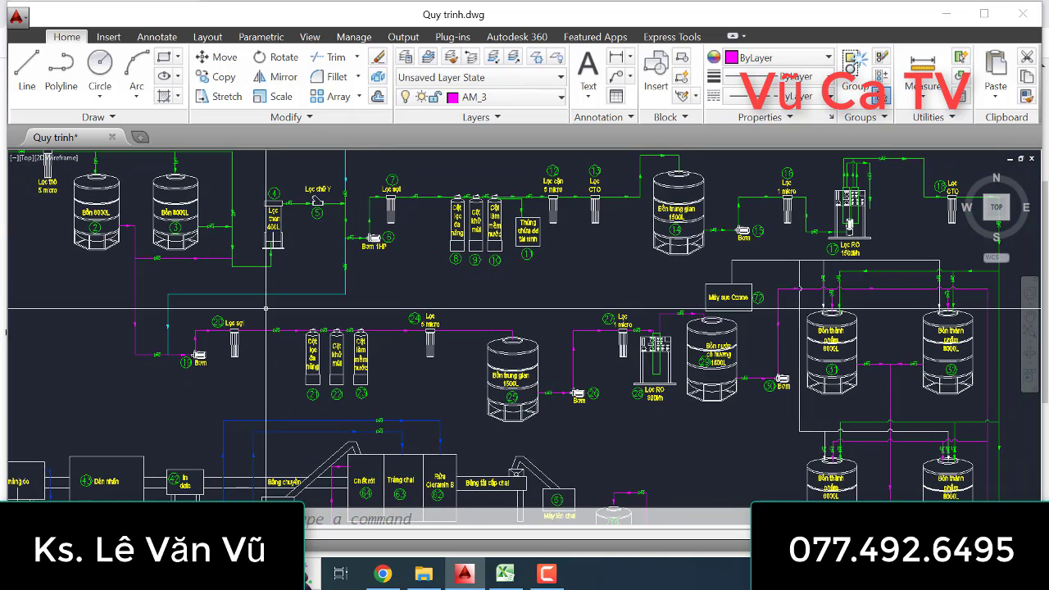
scroll(266, 311, "down", 2)
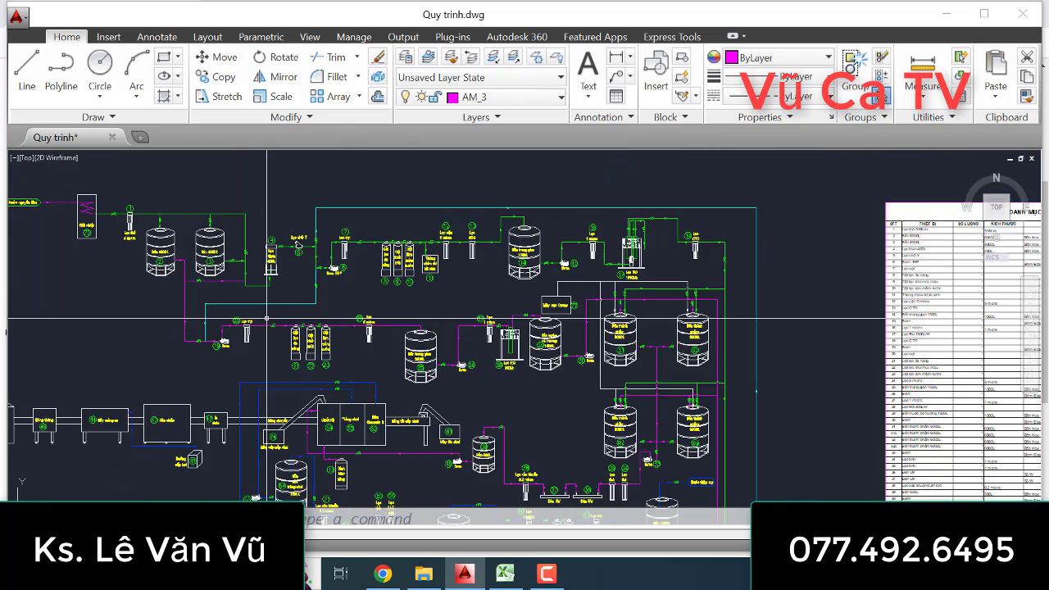
scroll(267, 319, "up", 2)
scroll(268, 318, "down", 3)
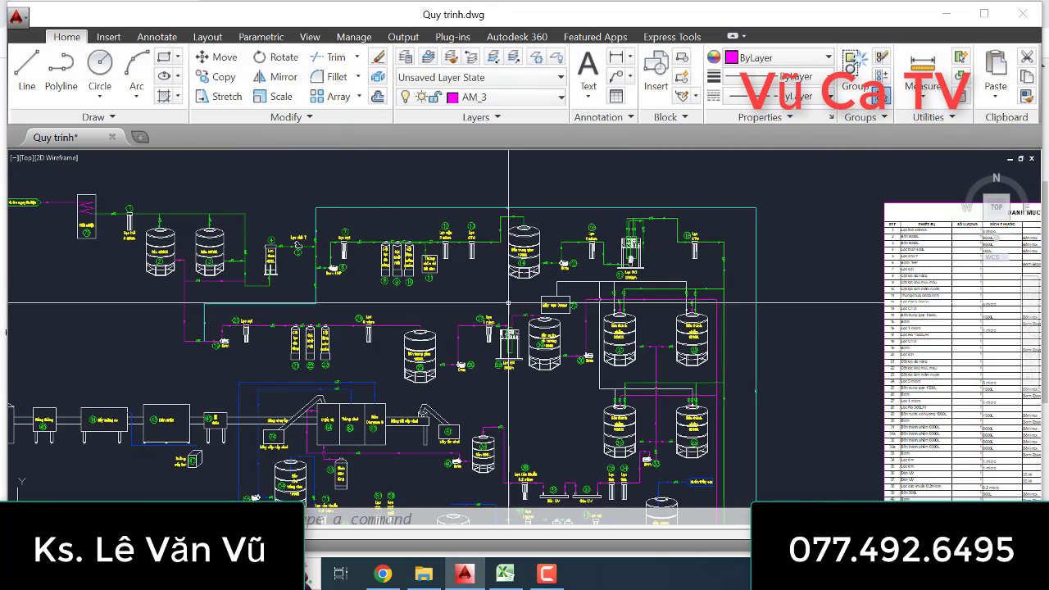
scroll(217, 301, "up", 3)
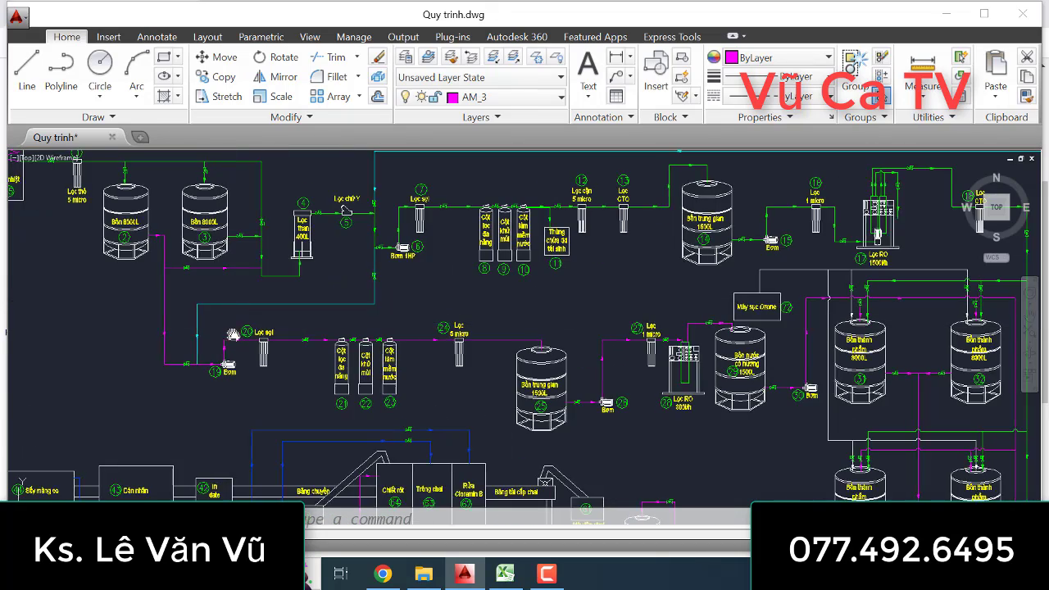
- Follow the flow from tanks 31 and 32 down to tanks 31a and 32a and on to pump 33
scroll(218, 308, "down", 3)
scroll(641, 334, "up", 2)
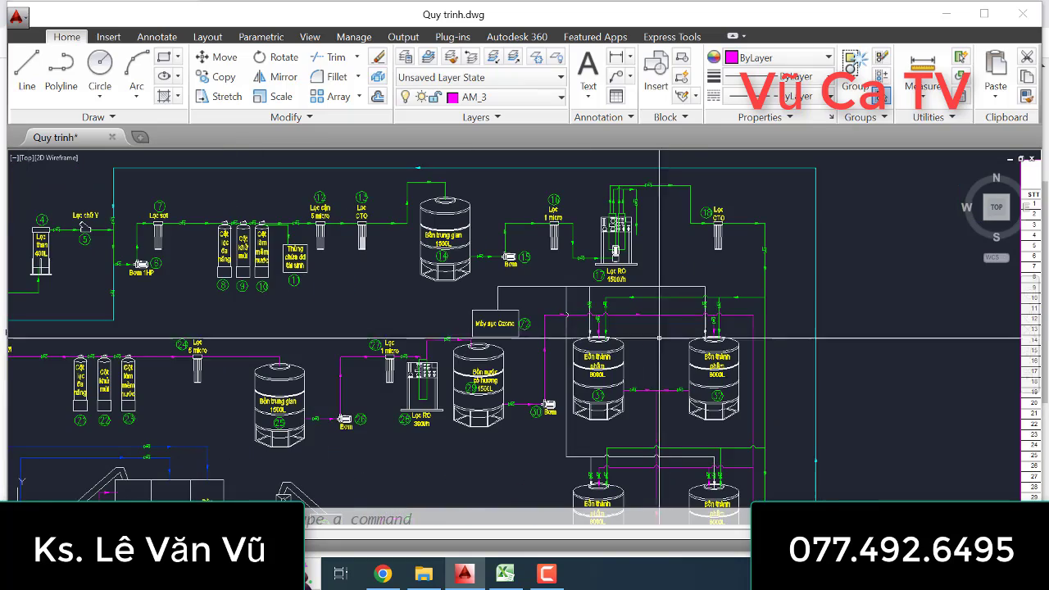
middle_click_drag(659, 368, 615, 291)
scroll(615, 291, "down", 3)
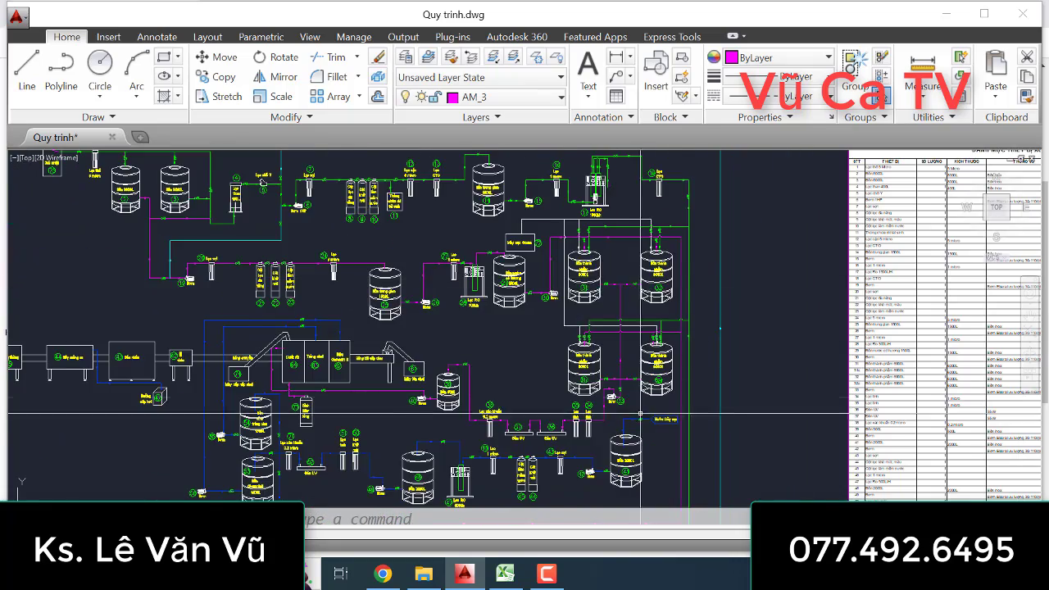
scroll(634, 410, "up", 3)
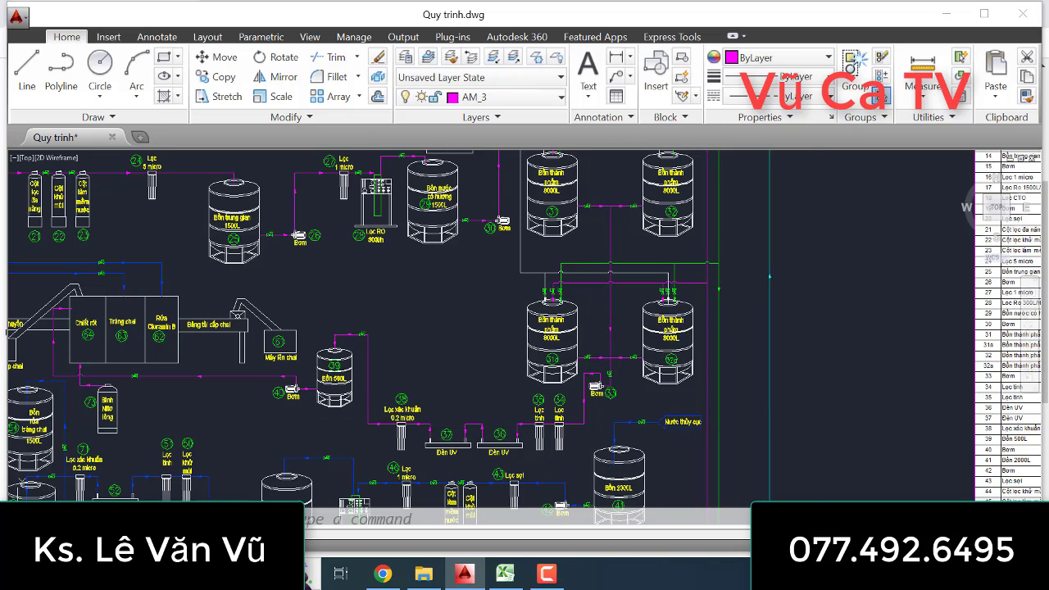
- Examine the finished-water tanks 31, 32, 31a and 32a with their ozone, supply and outlet lines
scroll(720, 388, "down", 1)
scroll(615, 422, "up", 1)
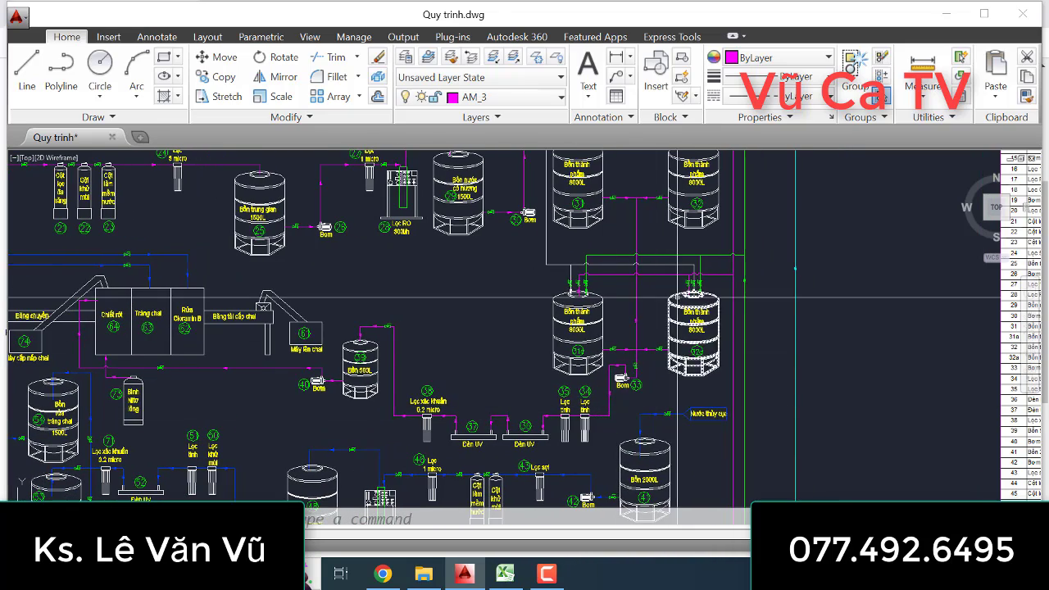
middle_click_drag(677, 298, 652, 390)
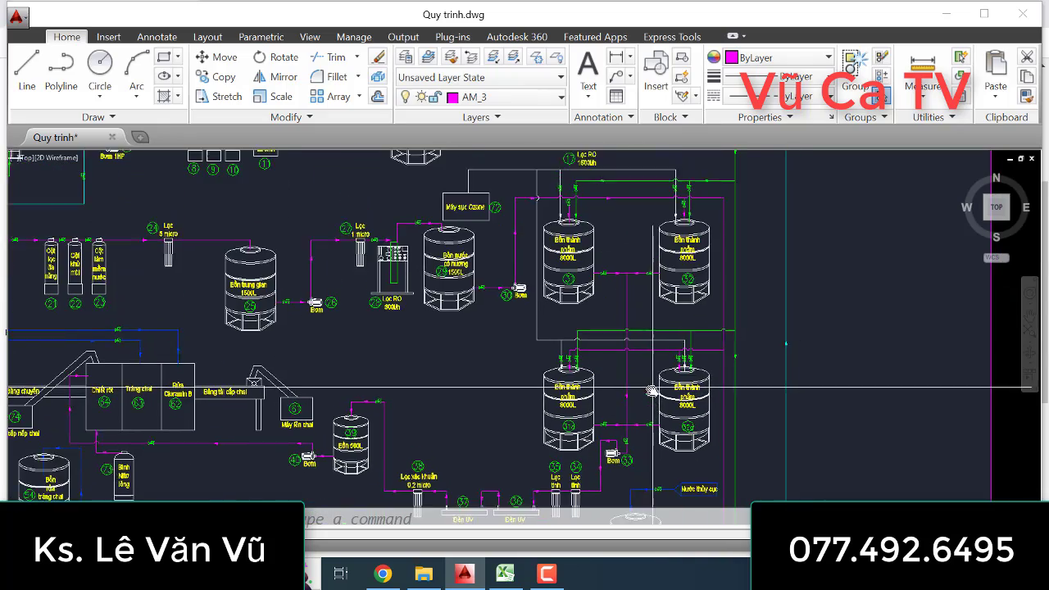
scroll(590, 261, "up", 3)
scroll(591, 260, "down", 3)
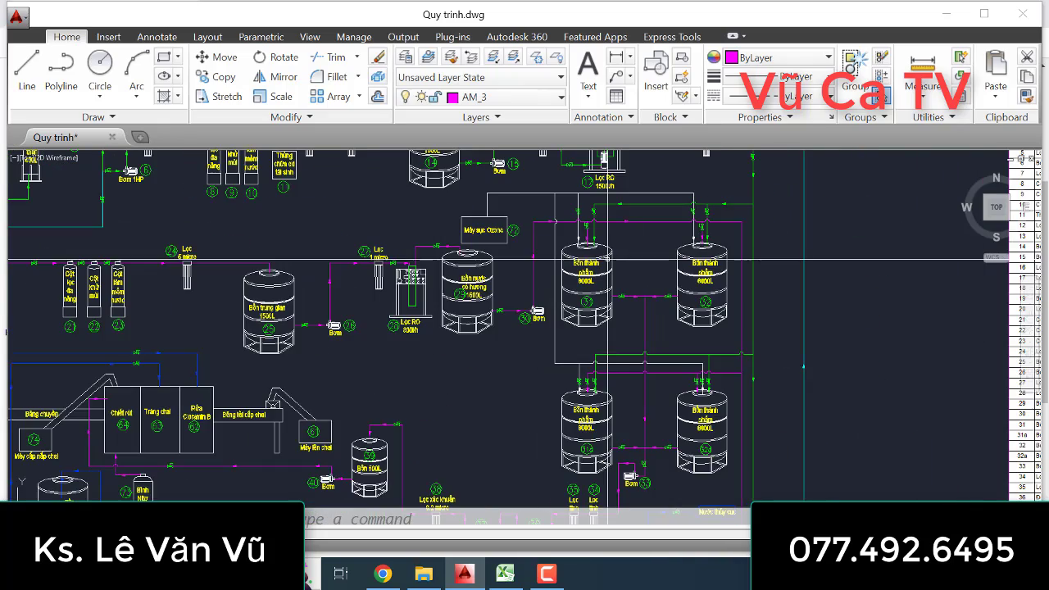
scroll(603, 261, "up", 2)
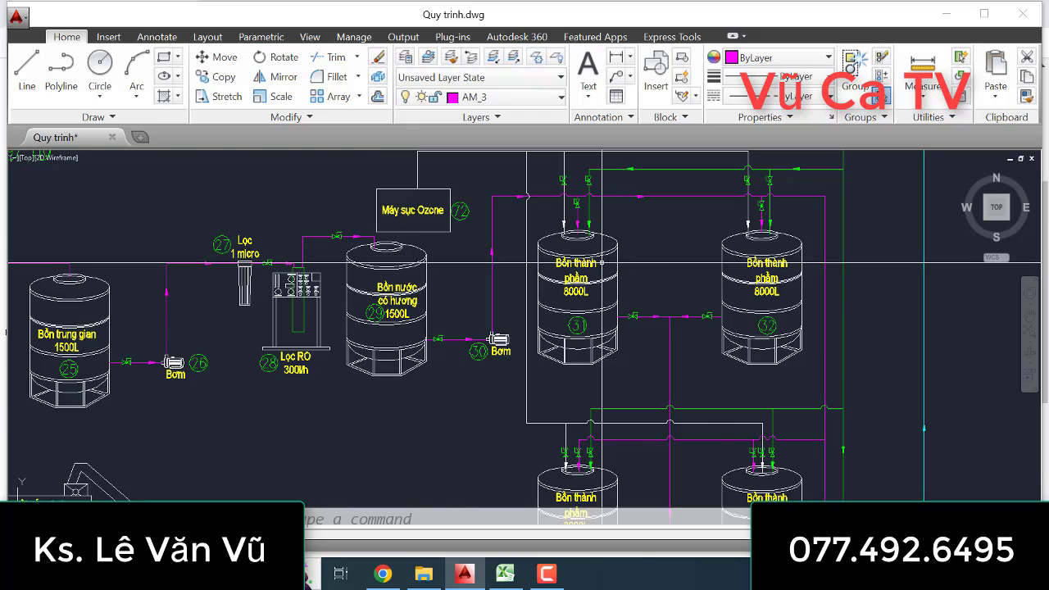
scroll(602, 263, "down", 3)
middle_click_drag(603, 264, 574, 300)
scroll(555, 373, "up", 2)
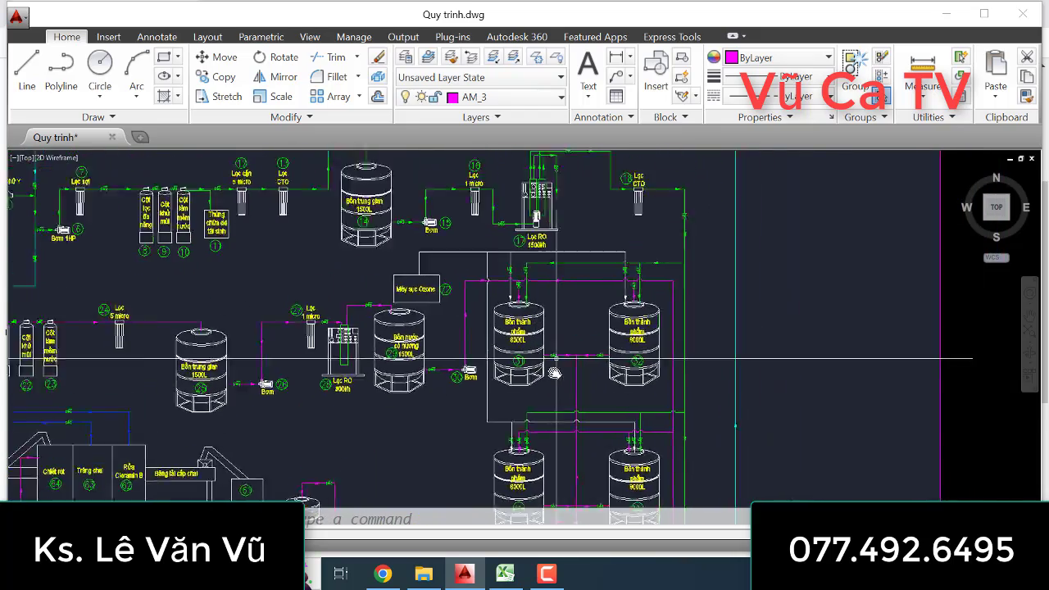
scroll(555, 373, "up", 2)
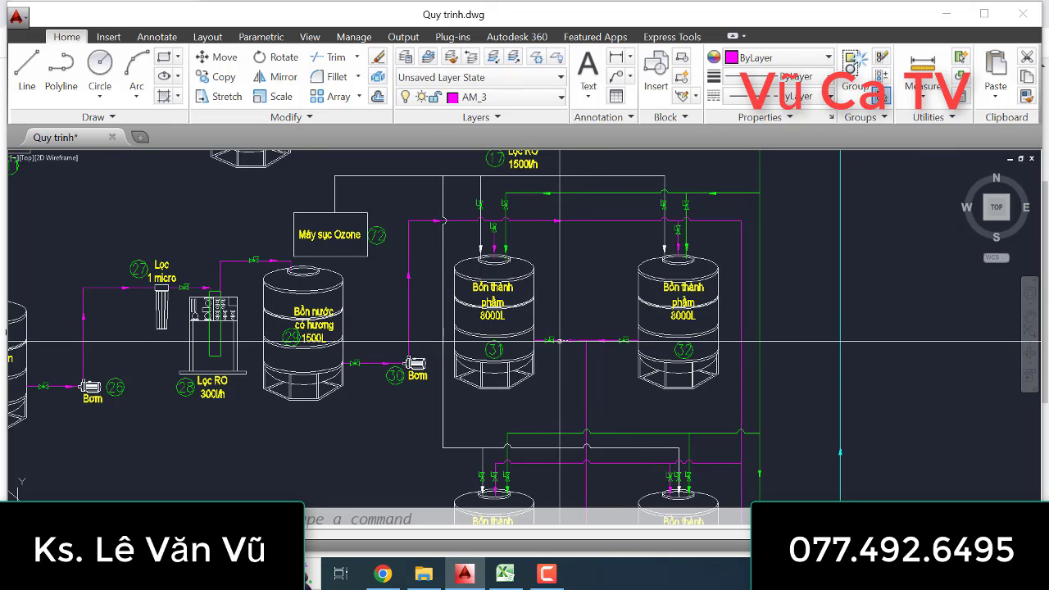
middle_click_drag(616, 379, 615, 379)
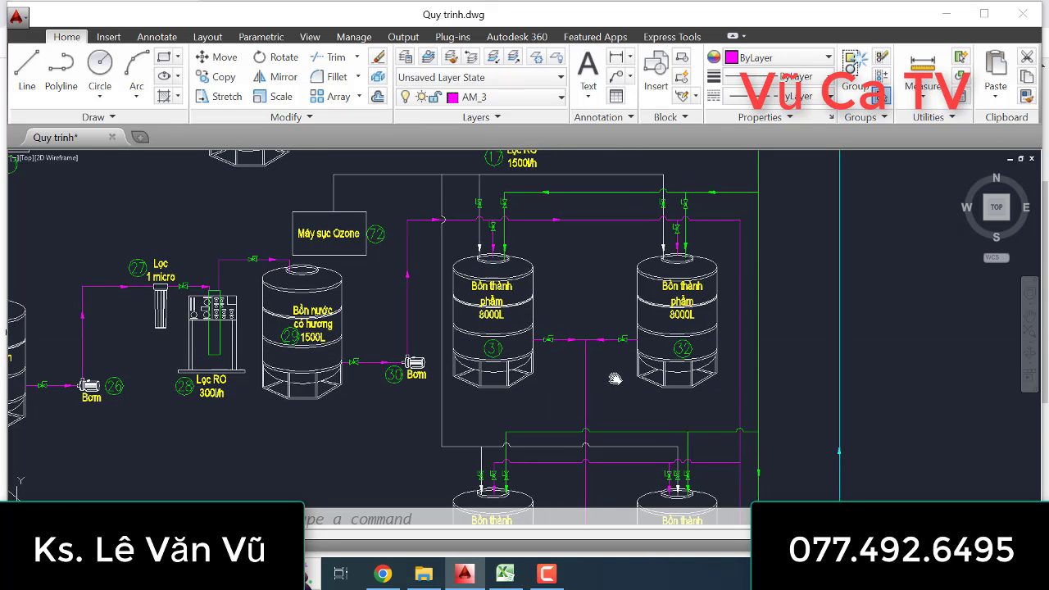
scroll(615, 379, "down", 2)
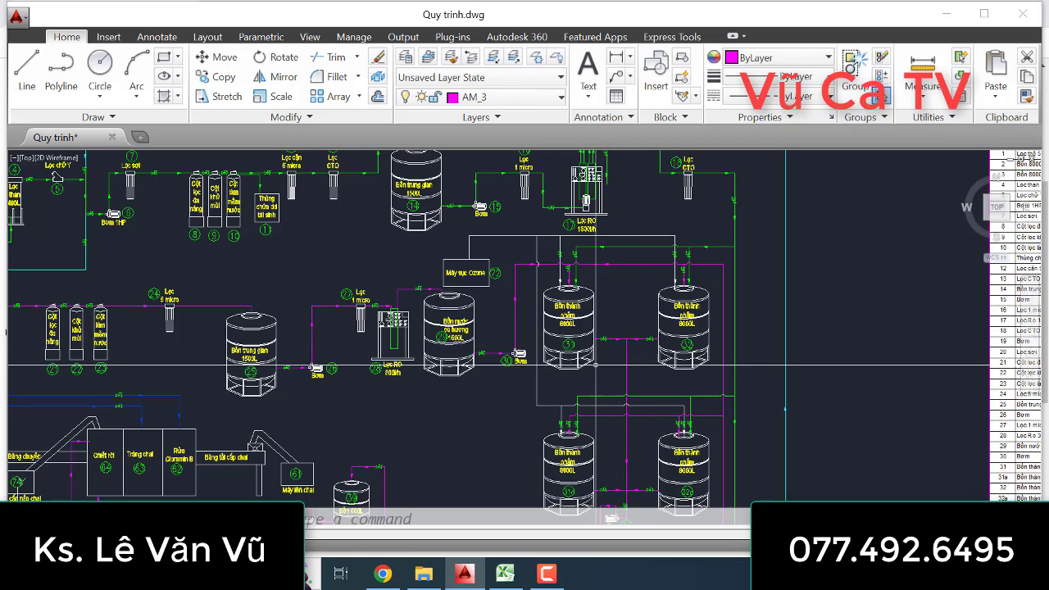
- Examine the outlets of raw-water tanks 2 and 3 leading to carbon filter 4 and pump 19
scroll(714, 383, "down", 3)
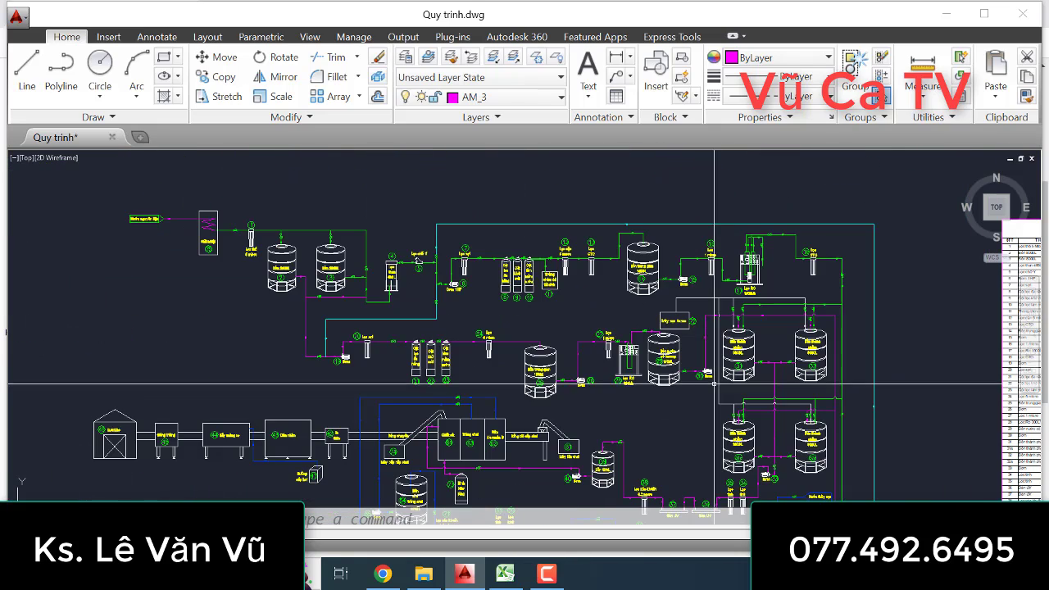
scroll(305, 302, "up", 2)
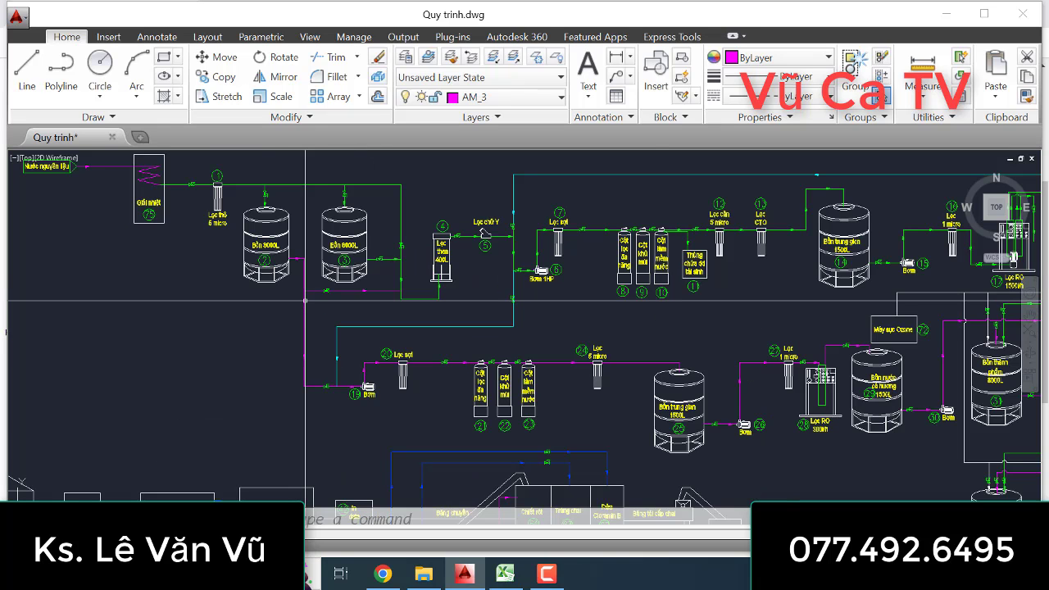
scroll(296, 289, "down", 3)
scroll(292, 284, "up", 3)
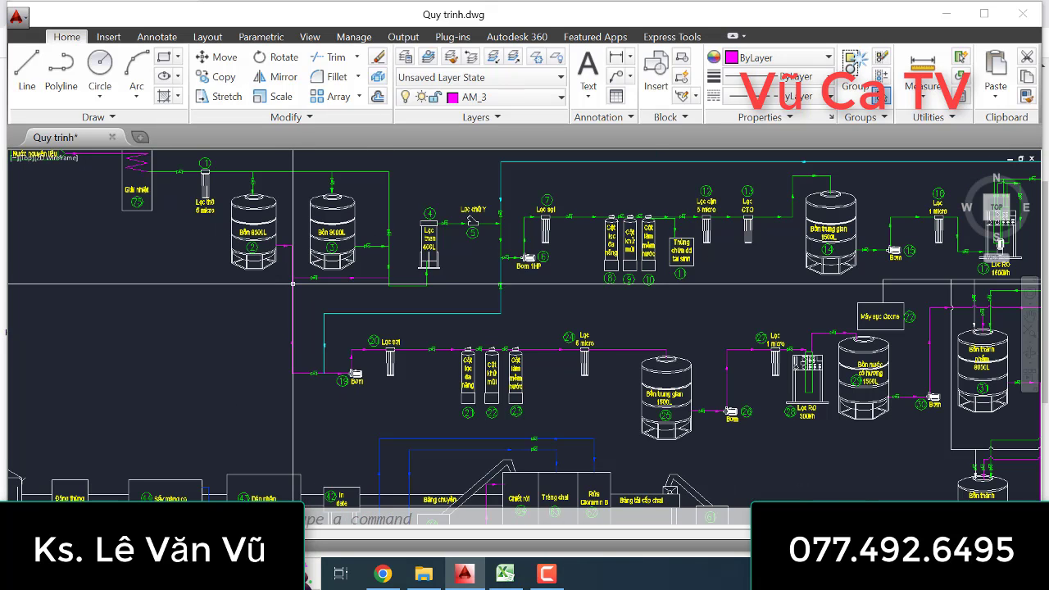
scroll(271, 246, "up", 2)
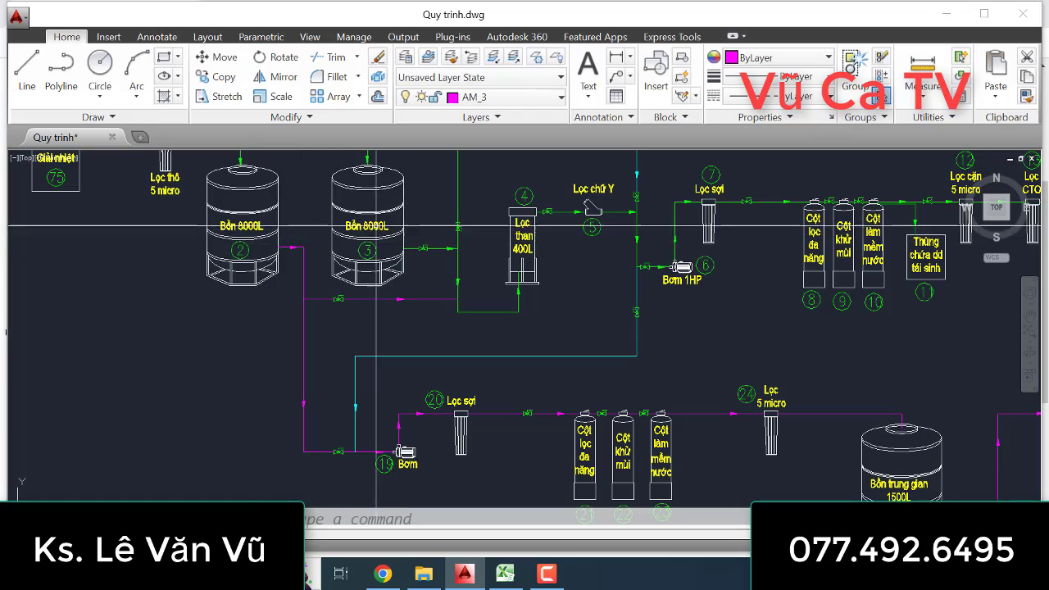
scroll(356, 246, "down", 3)
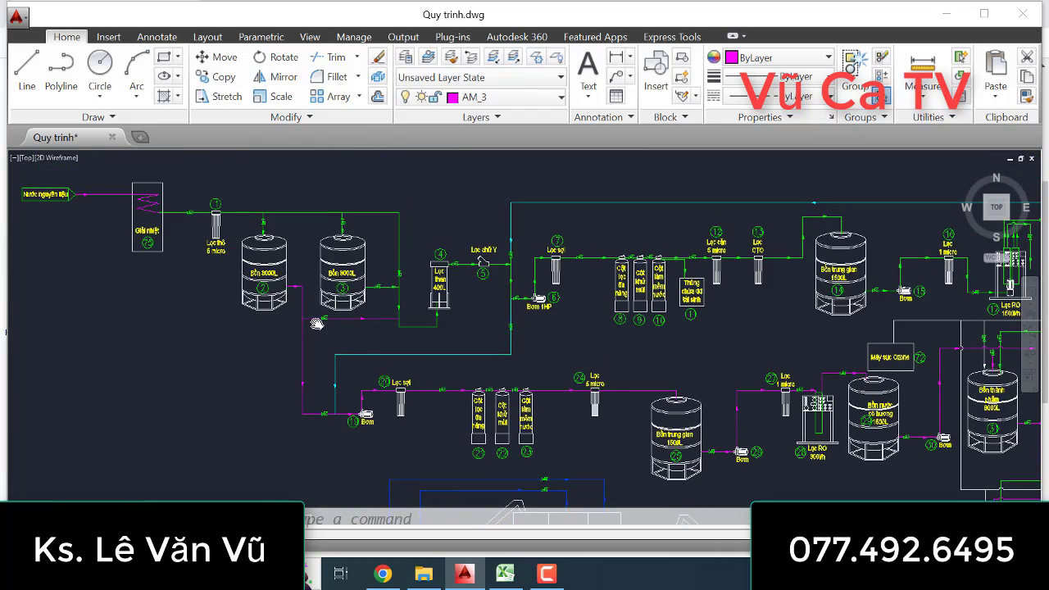
- Switch to the Excel equipment list and highlight the row of item 2, the first 8000L tank
left_click(506, 573)
scroll(328, 344, "up", 12)
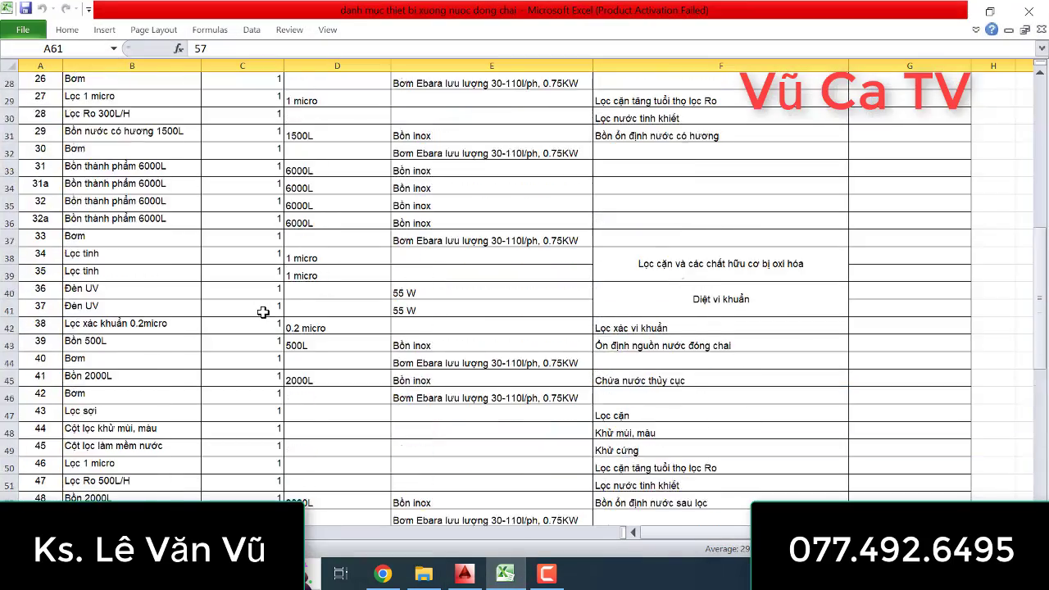
scroll(263, 312, "up", 1)
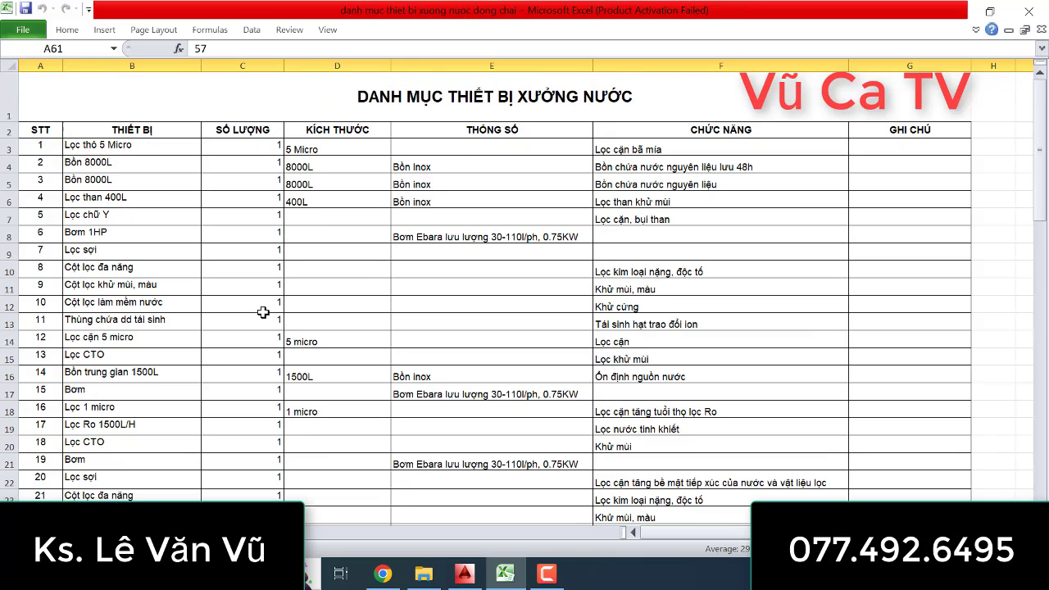
left_click(18, 169)
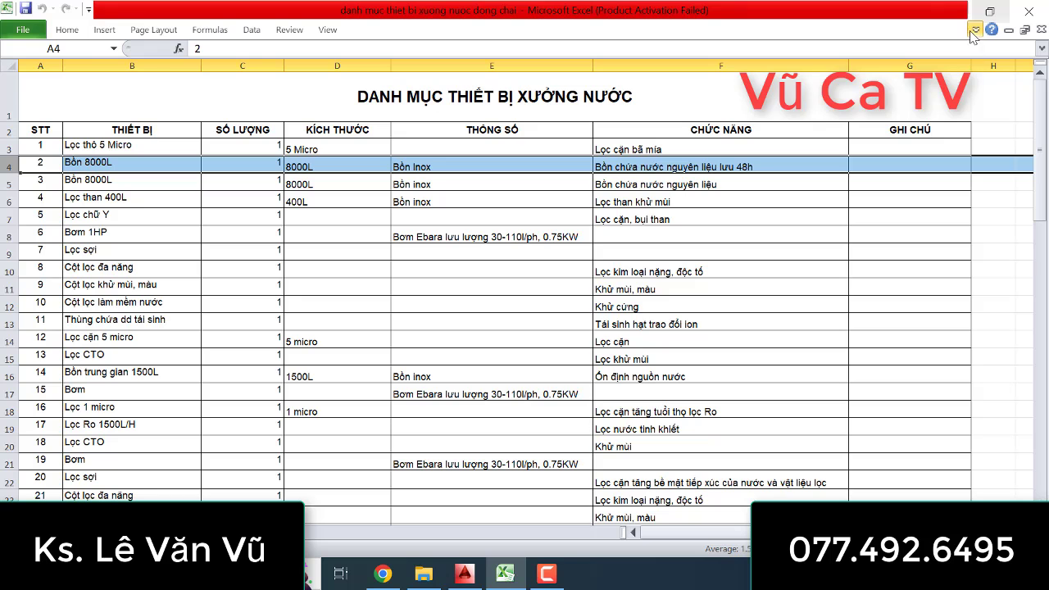
- Switch back to AutoCAD and follow the magenta line from raw-water tank 2 down to pump 19
left_click(465, 574)
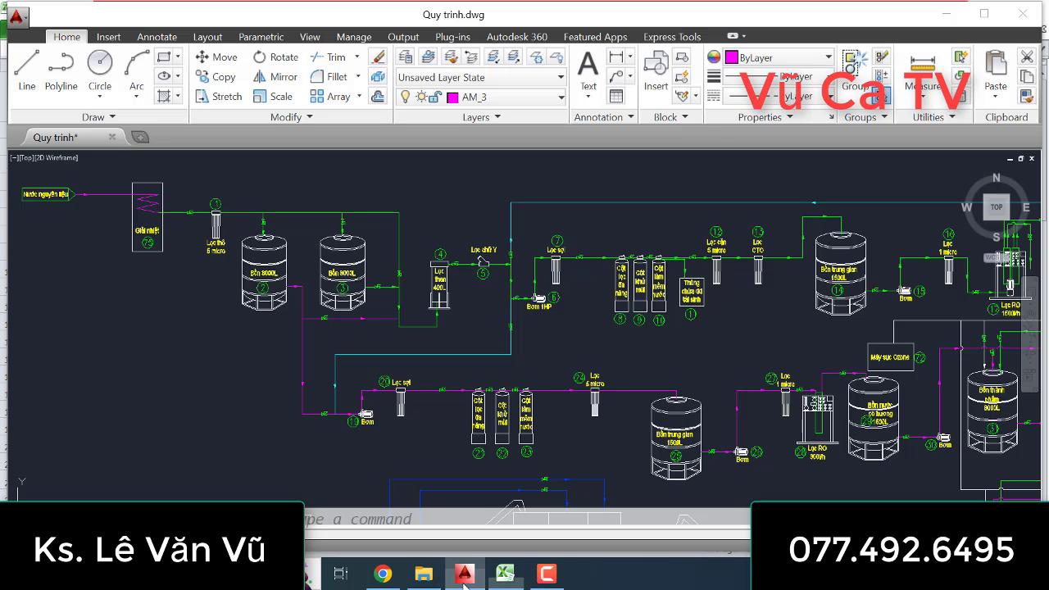
scroll(482, 260, "down", 3)
scroll(519, 269, "up", 3)
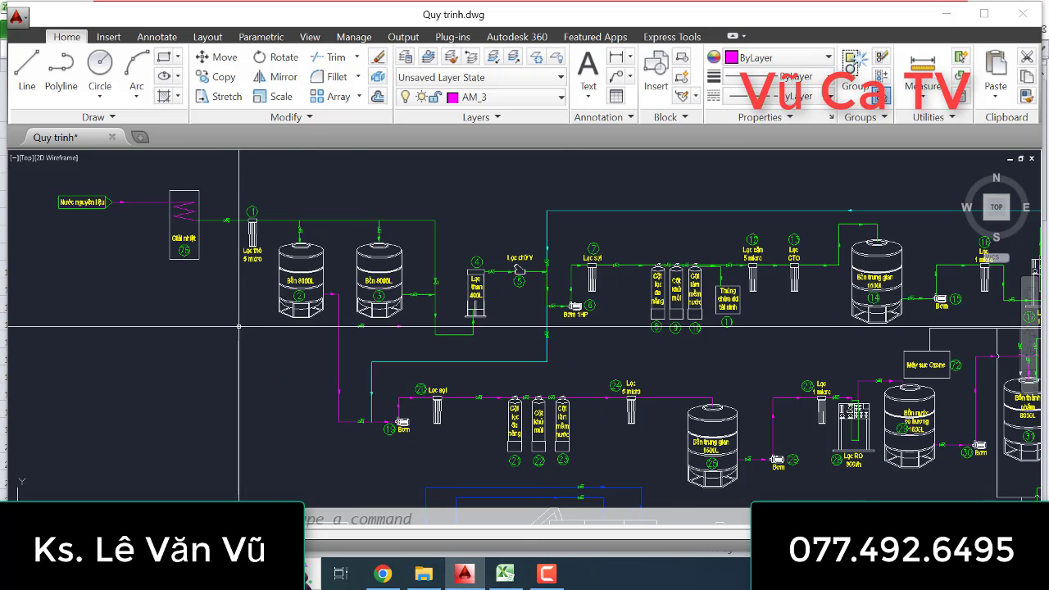
scroll(500, 410, "up", 2)
scroll(329, 320, "down", 2)
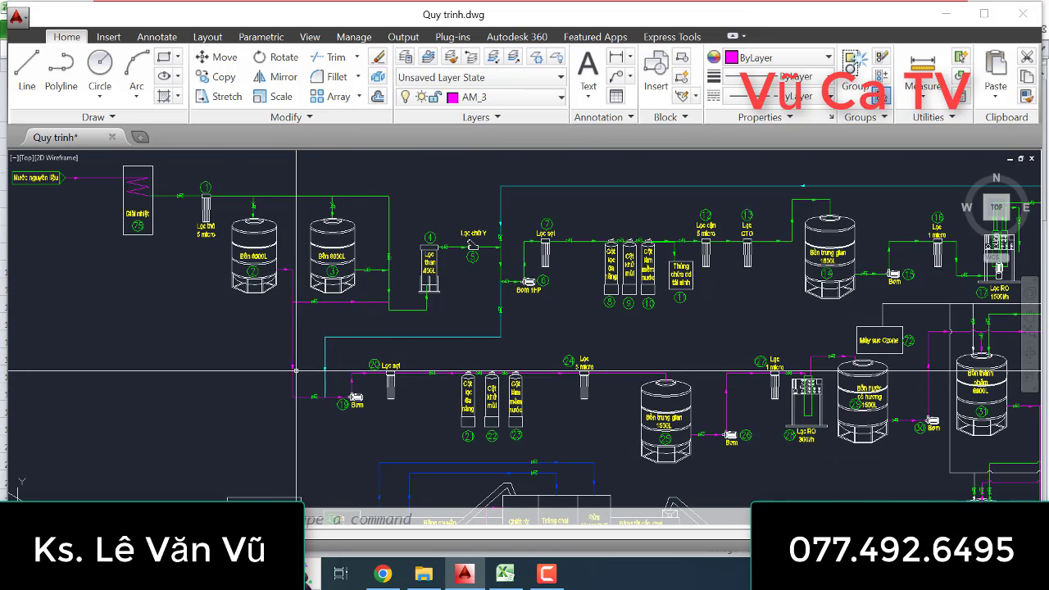
scroll(375, 396, "up", 2)
scroll(375, 396, "down", 1)
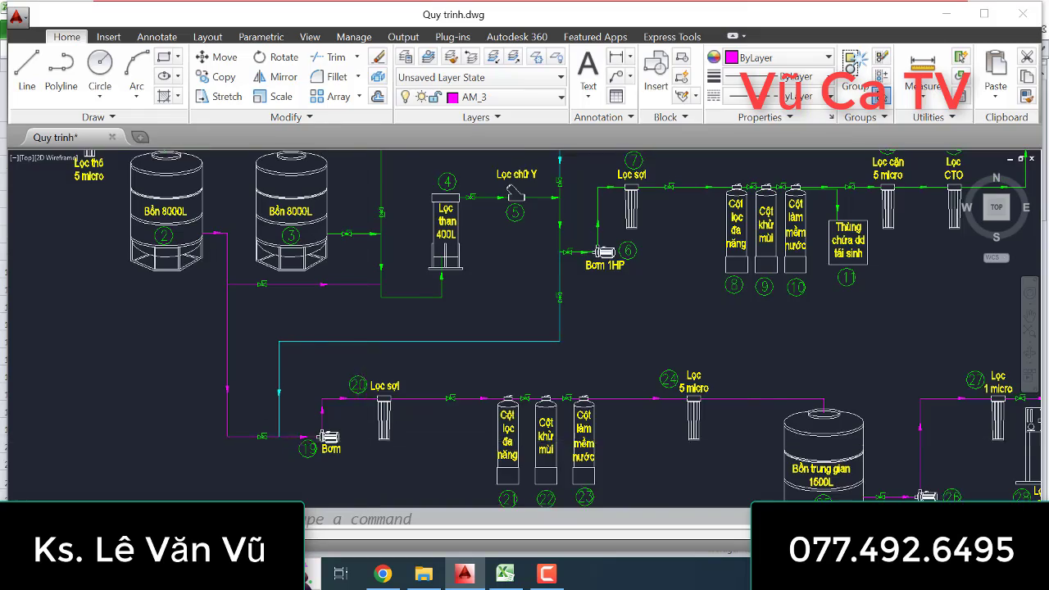
- Trace the second treatment line from pump 19 through filter 20 and columns 21 to 23 toward tank 25
scroll(377, 427, "down", 2)
scroll(377, 449, "up", 1)
middle_click_drag(378, 449, 285, 370)
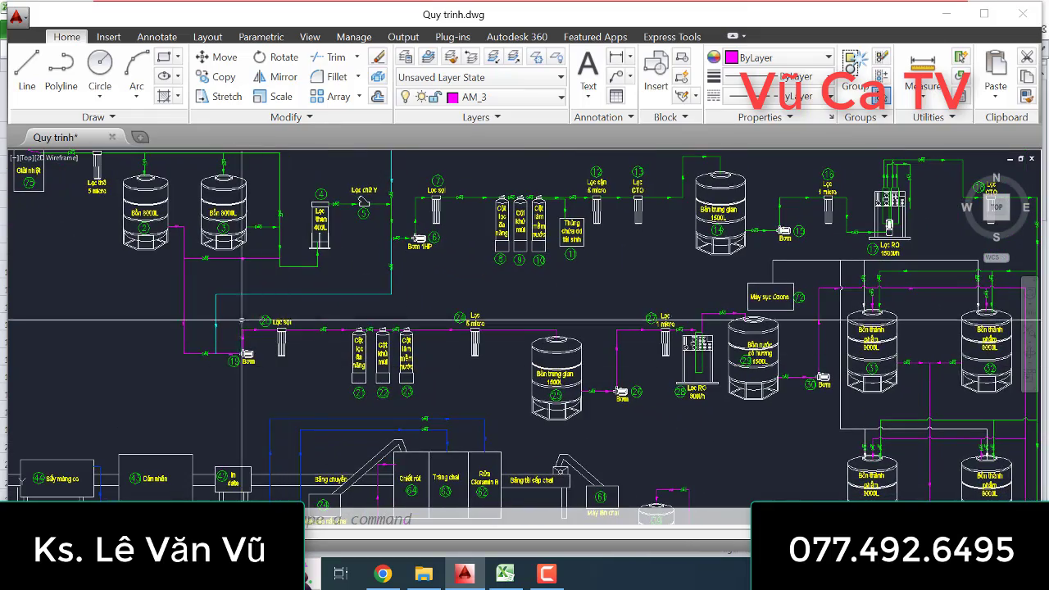
scroll(240, 321, "up", 2)
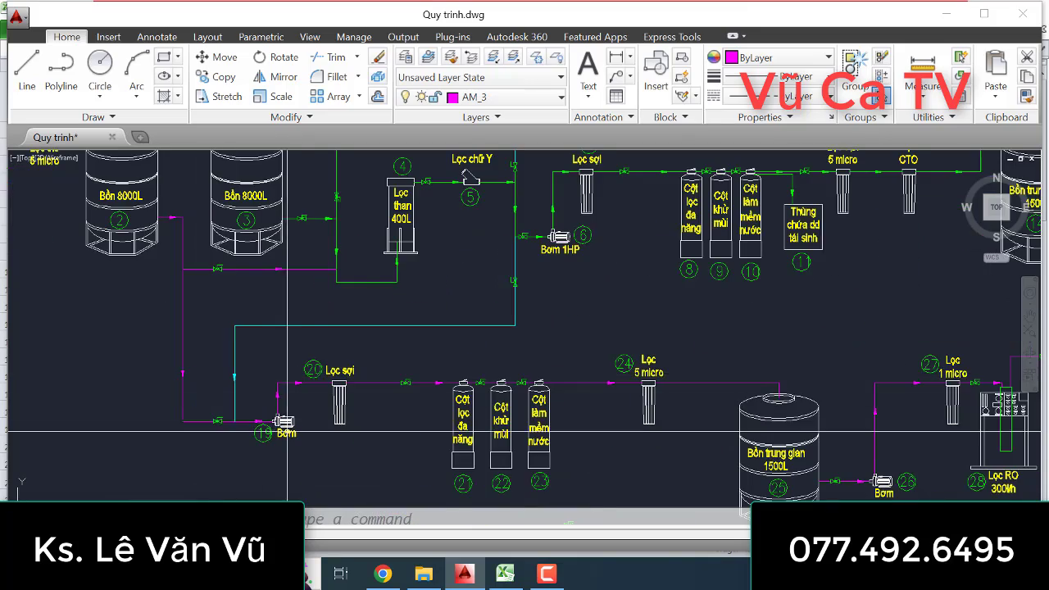
scroll(287, 431, "down", 4)
scroll(312, 427, "up", 2)
middle_click_drag(328, 430, 265, 397)
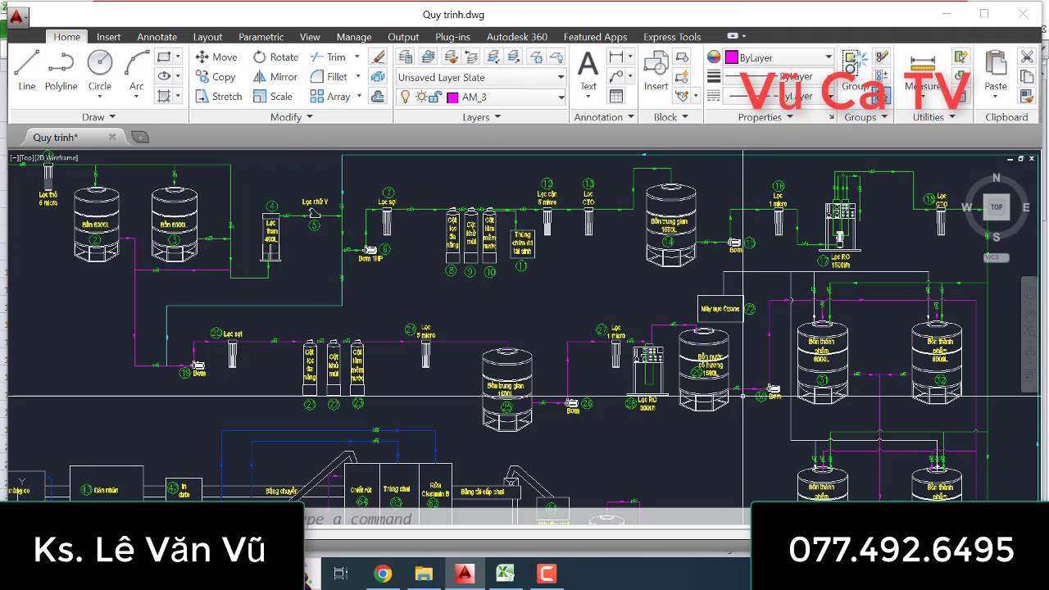
- Locate pump 19 on the diagram, and highlight its row in the Excel equipment list
scroll(188, 365, "down", 3)
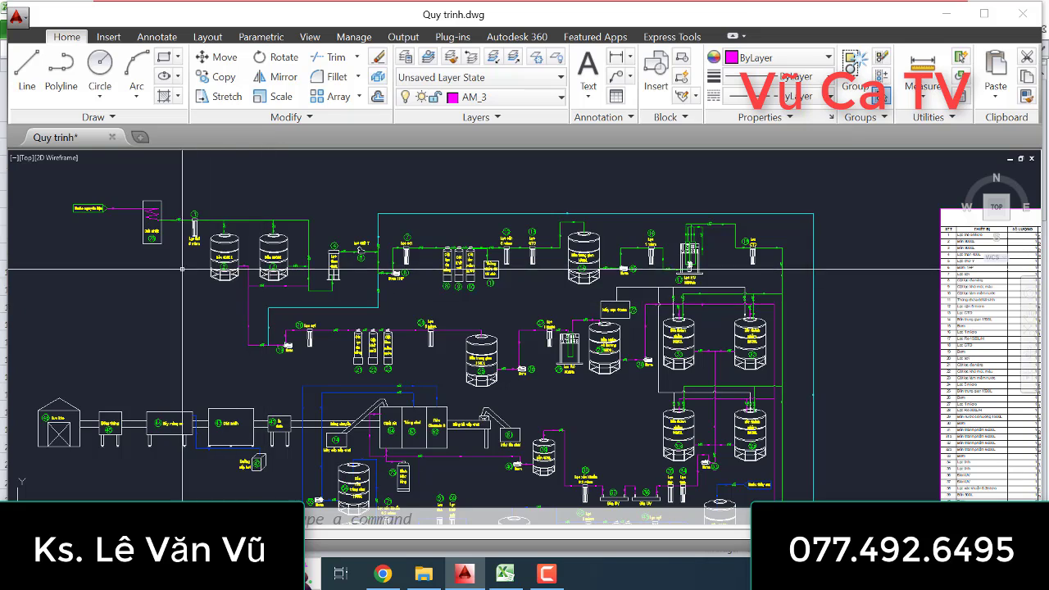
scroll(182, 265, "up", 2)
scroll(298, 385, "up", 5)
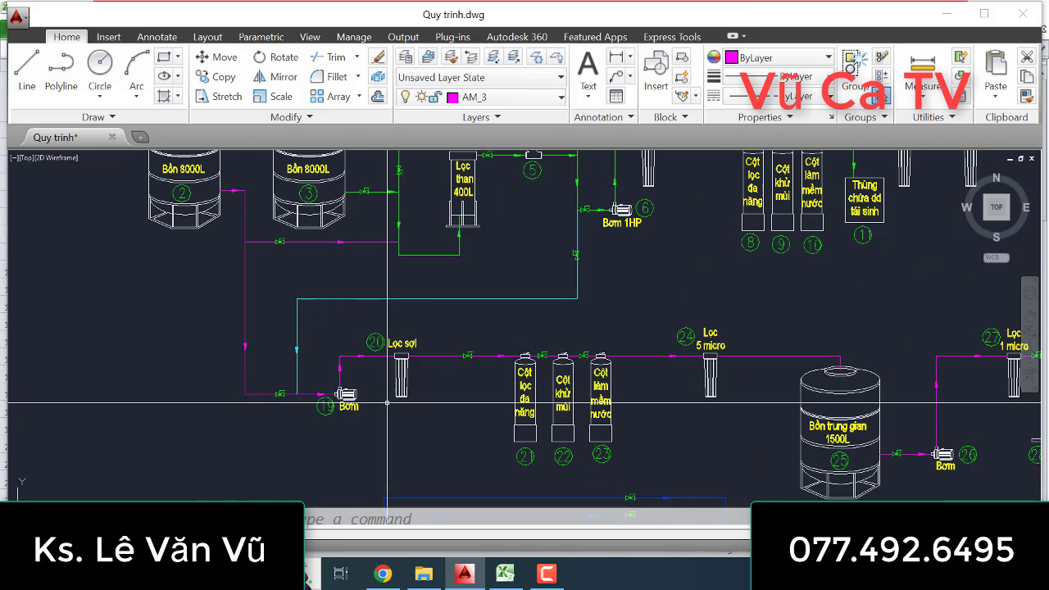
scroll(297, 386, "down", 6)
scroll(298, 393, "up", 3)
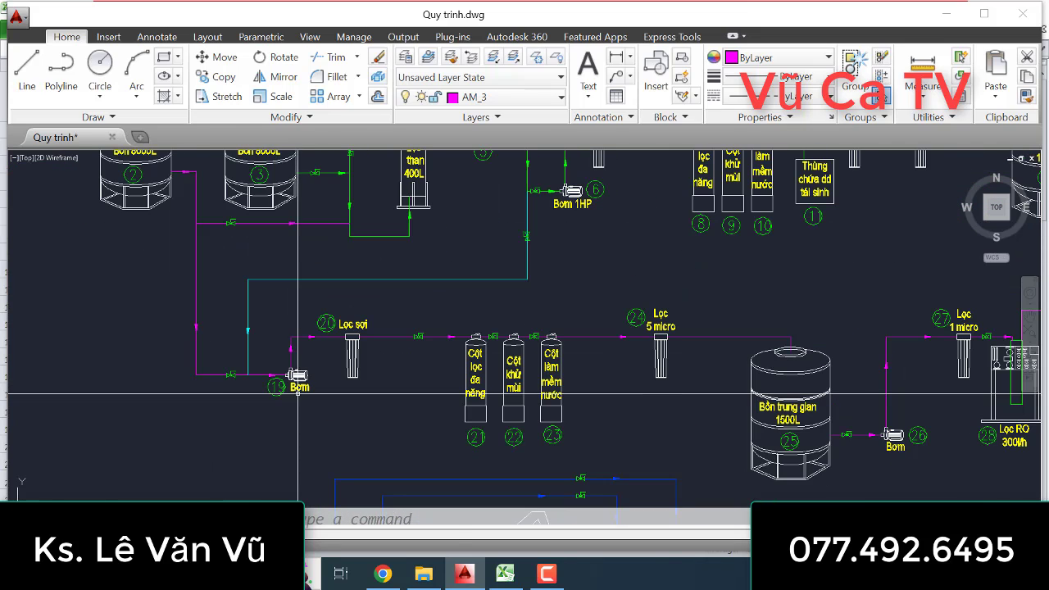
left_click(506, 576)
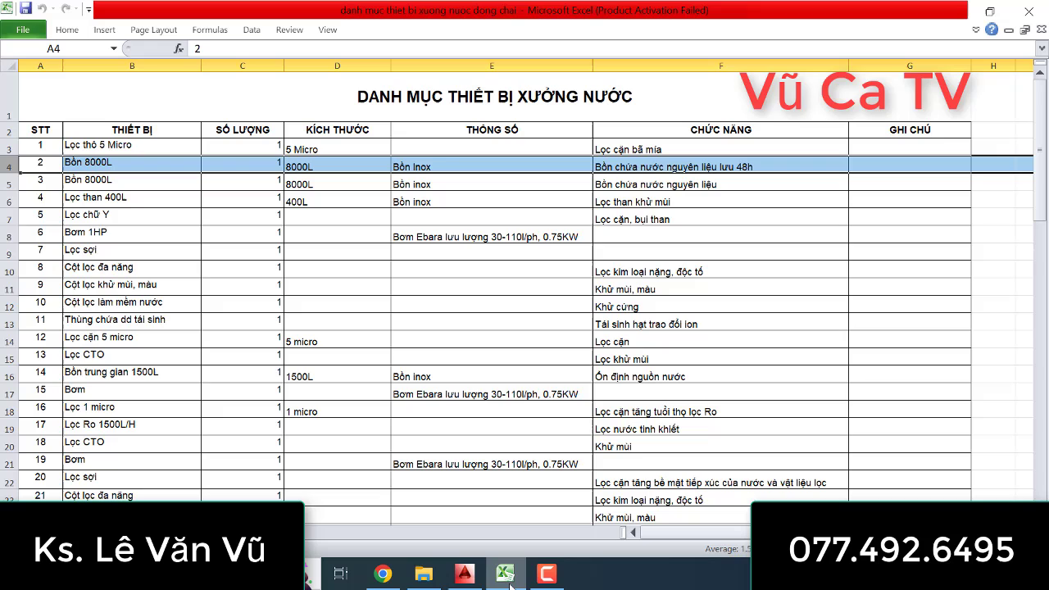
left_click(4, 463)
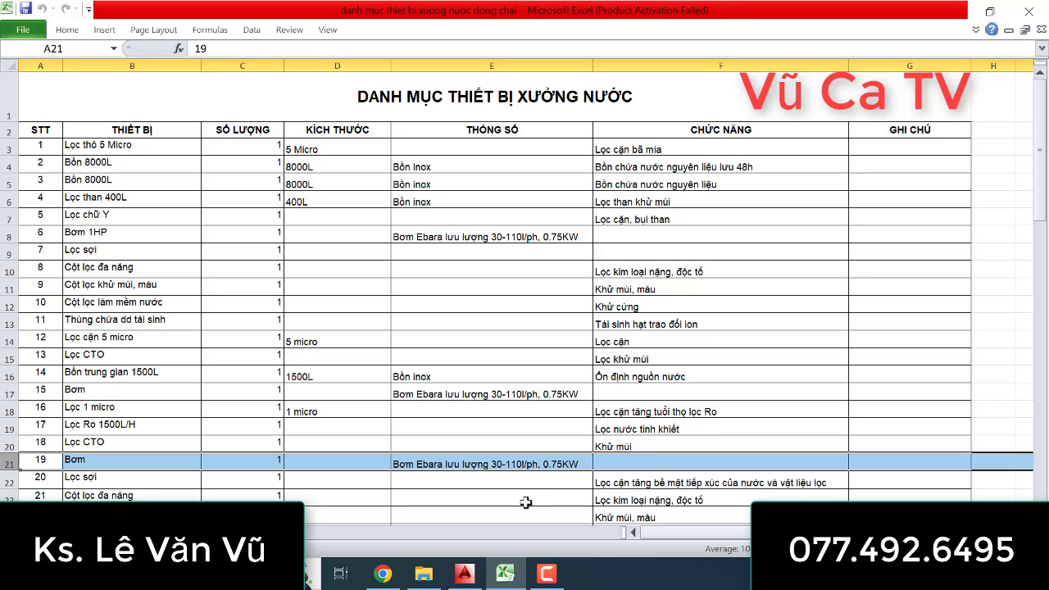
- Switch back to AutoCAD and examine fibre filter 20 after pump 19, comparing it with filter 7 on the first line
left_click(464, 576)
left_click(551, 582)
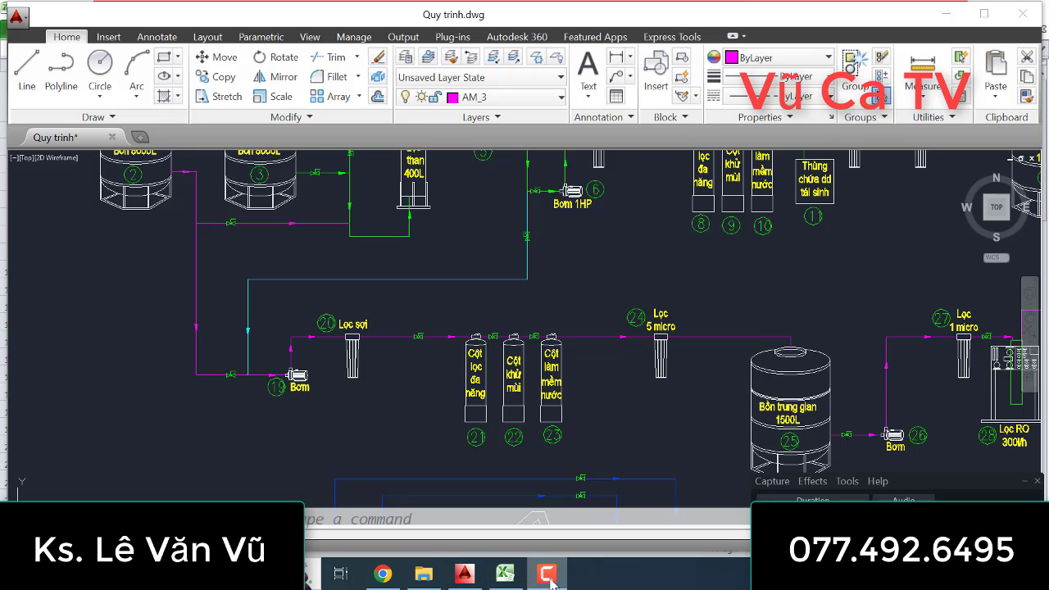
left_click(551, 581)
scroll(385, 348, "down", 3)
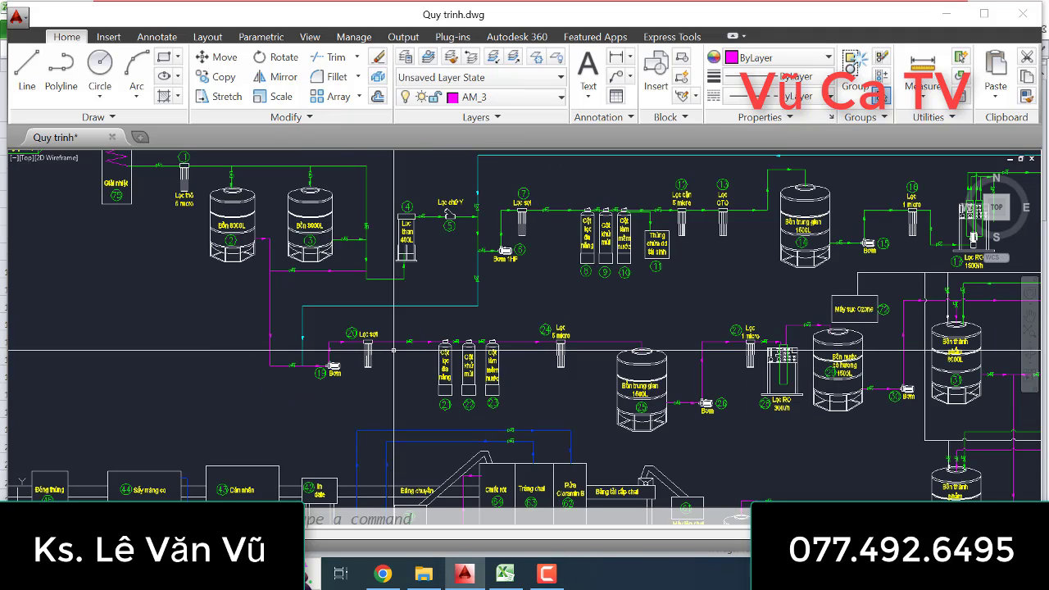
scroll(384, 348, "down", 3)
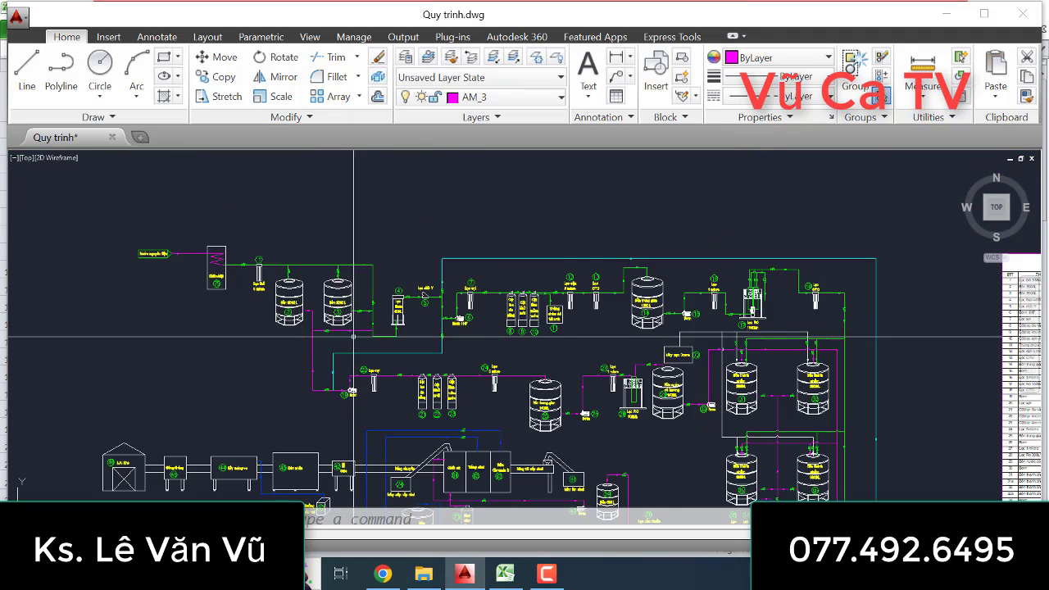
scroll(384, 348, "up", 3)
scroll(393, 369, "up", 2)
middle_click_drag(448, 337, 419, 392)
scroll(464, 381, "up", 3)
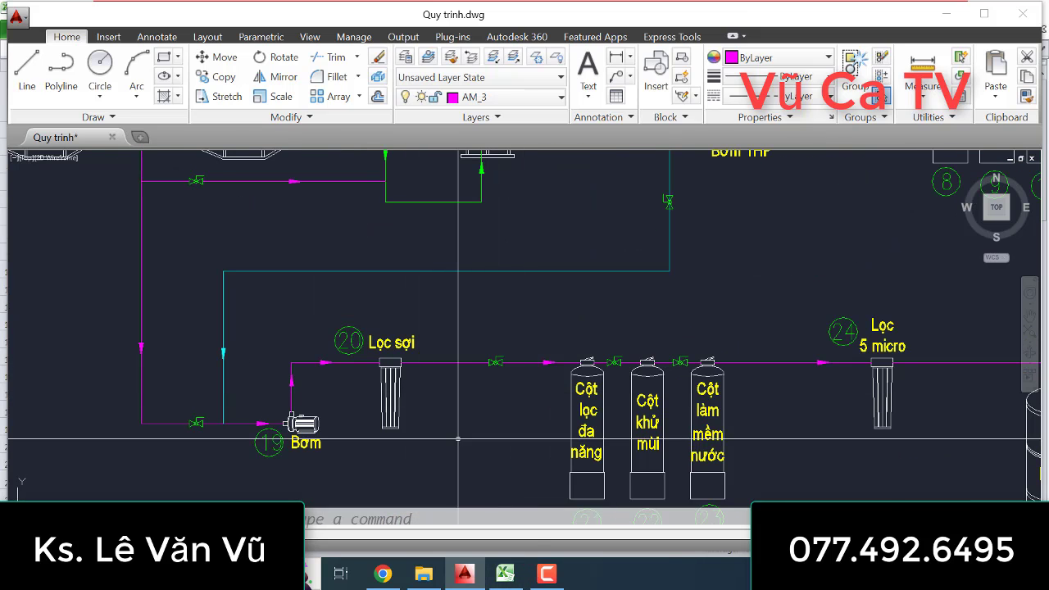
scroll(490, 415, "down", 3)
scroll(389, 432, "down", 2)
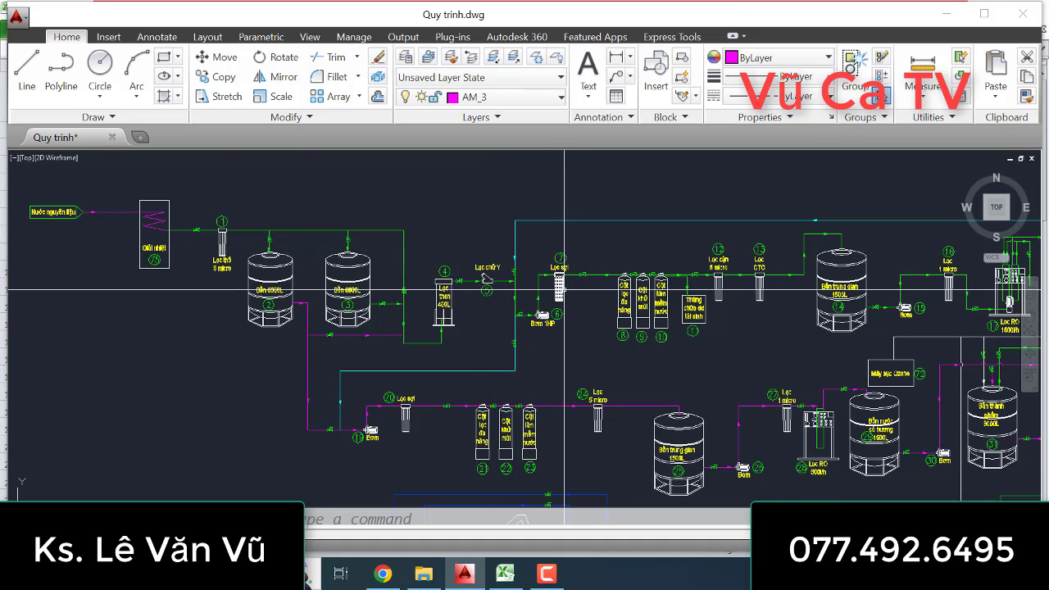
scroll(410, 432, "up", 2)
- Switch to the Excel equipment list and highlight the row of fibre filter 20
left_click(506, 574)
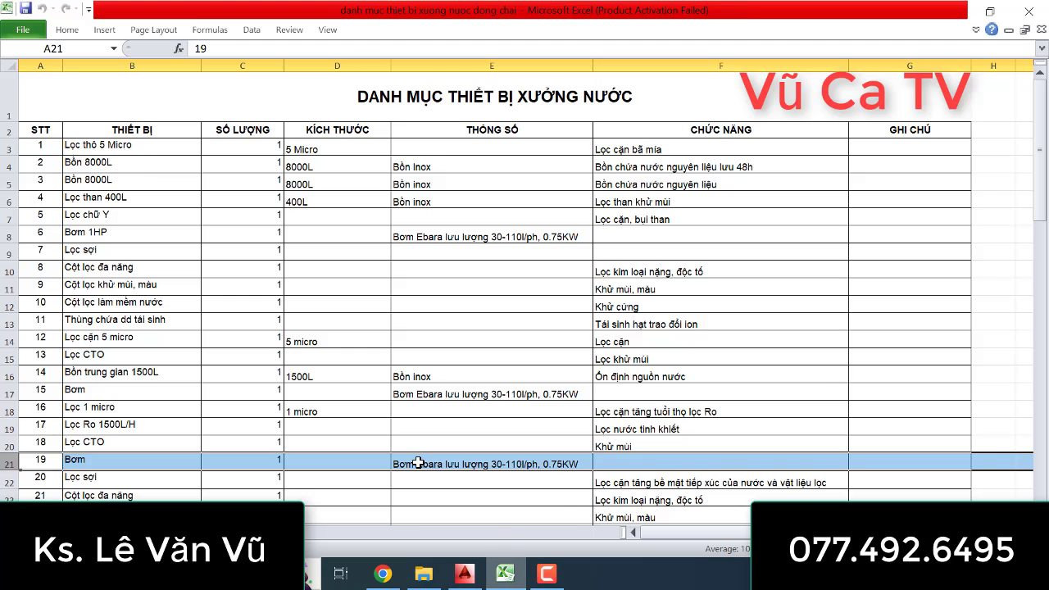
scroll(197, 432, "down", 3)
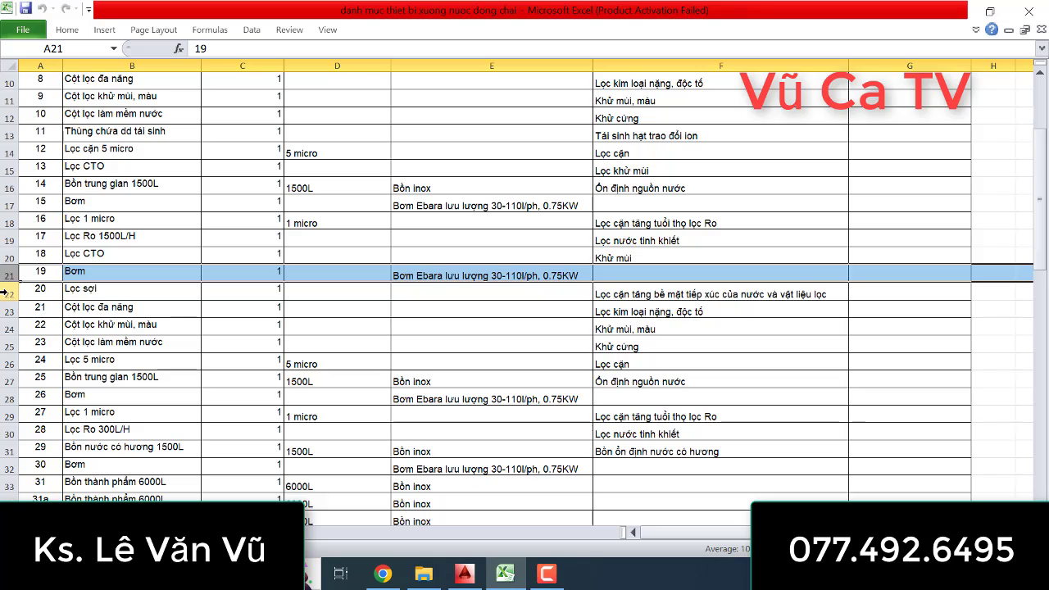
key("Down")
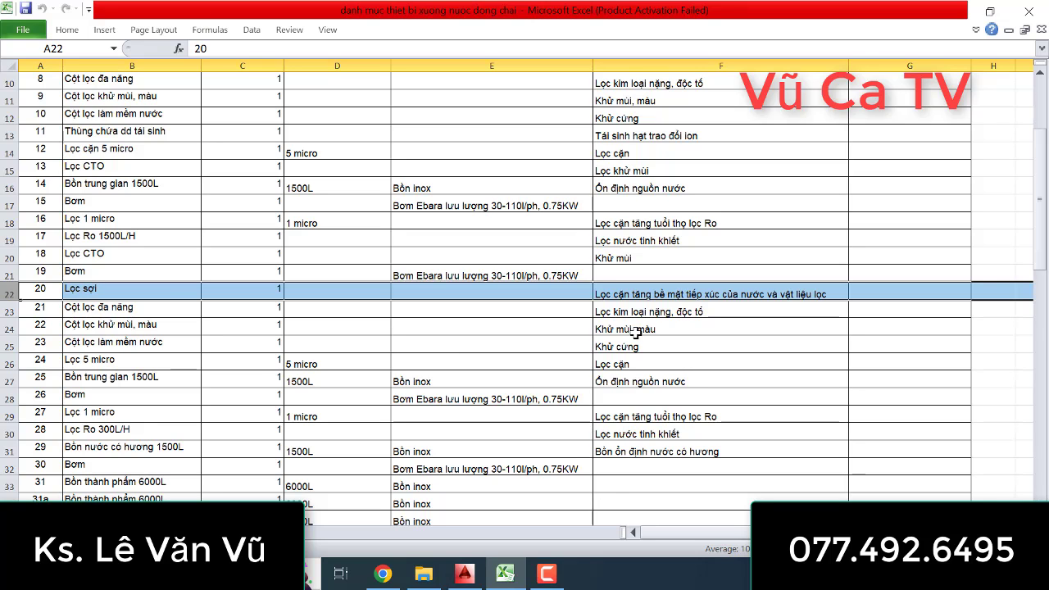
- Examine multi-purpose filter column 21 on the AutoCAD diagram, and highlight its row in the Excel equipment list
left_click(465, 574)
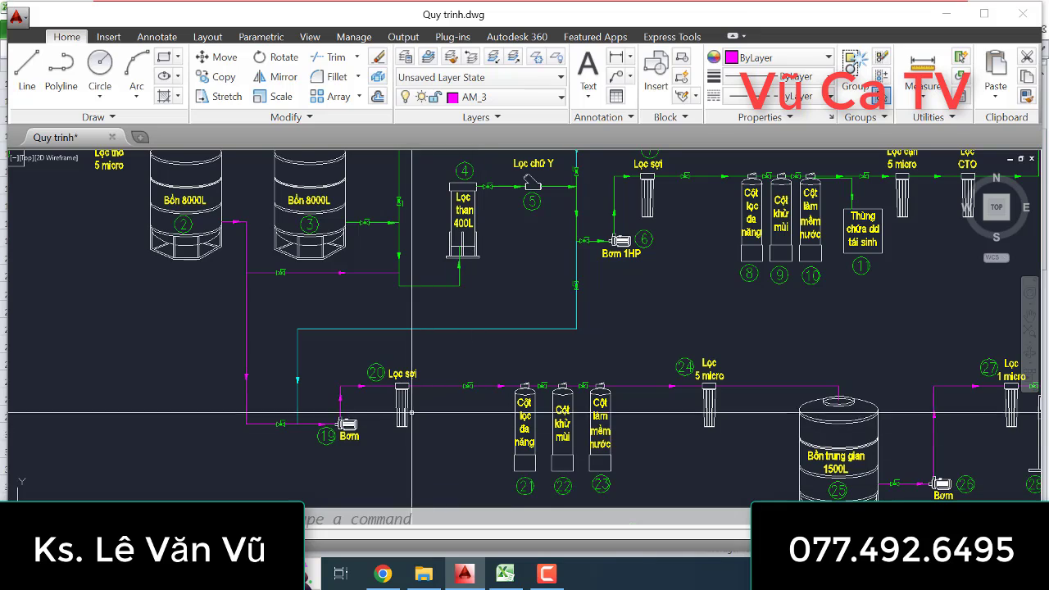
middle_click_drag(484, 440, 440, 361)
scroll(441, 360, "down", 3)
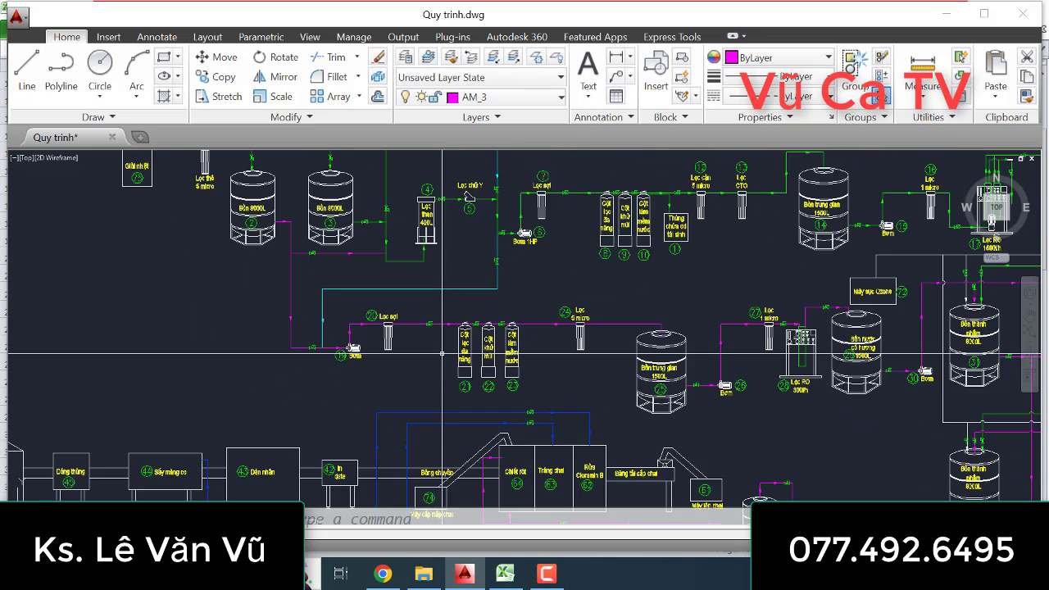
scroll(461, 256, "down", 1)
scroll(476, 356, "up", 5)
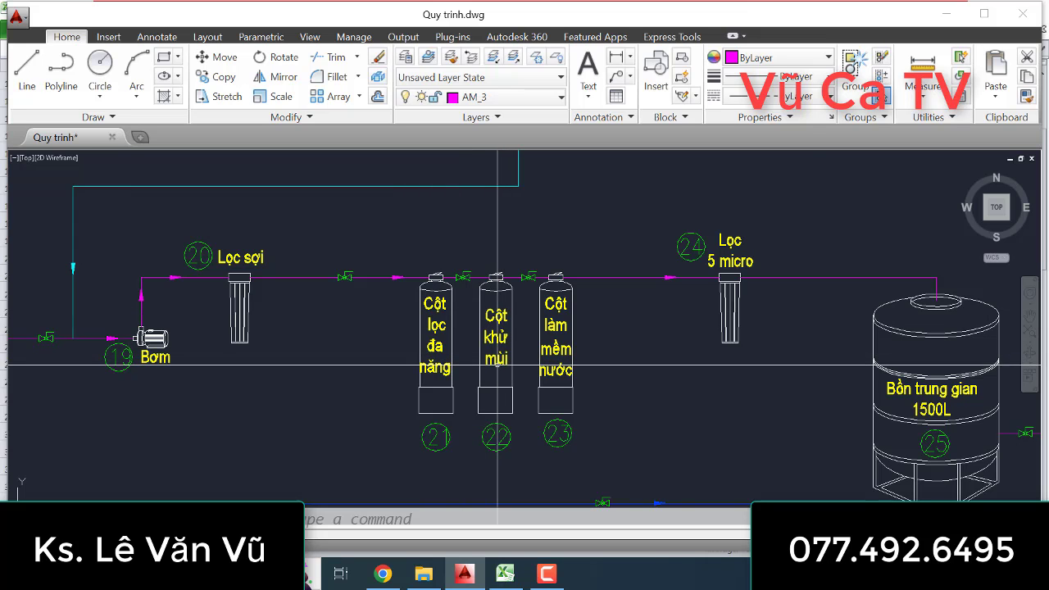
scroll(534, 353, "down", 2)
left_click(504, 574)
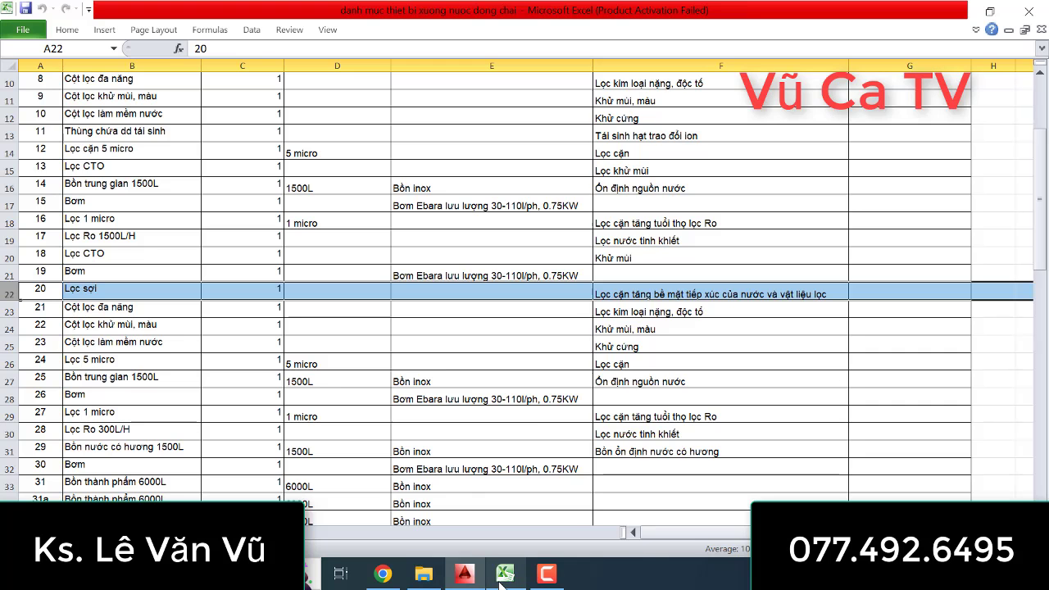
left_click(5, 310)
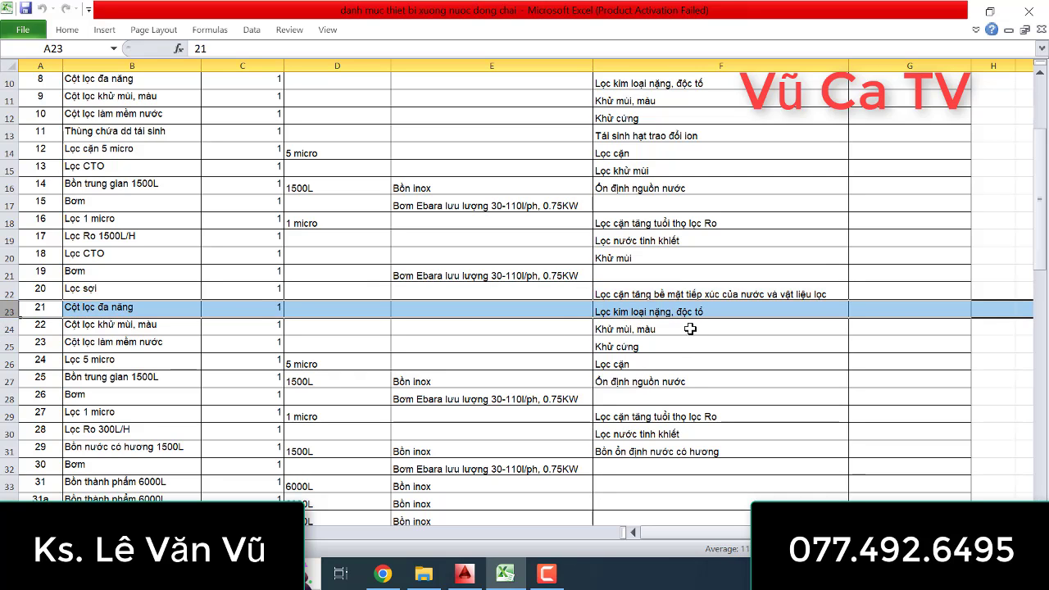
- Locate deodorizing column 22 on the AutoCAD diagram, and highlight its row in the Excel equipment list
left_click(504, 574)
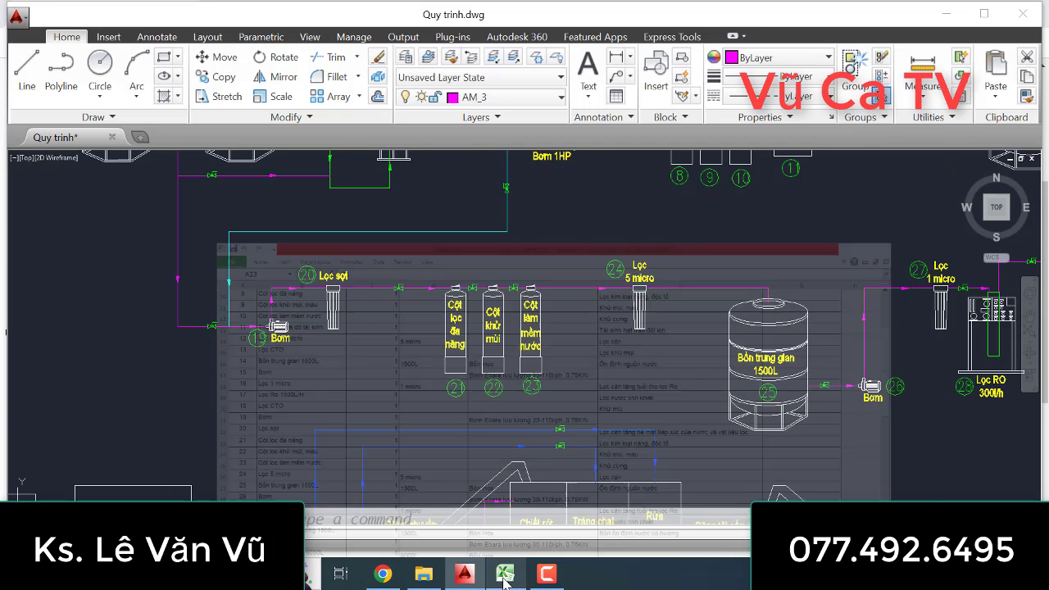
scroll(527, 300, "up", 3)
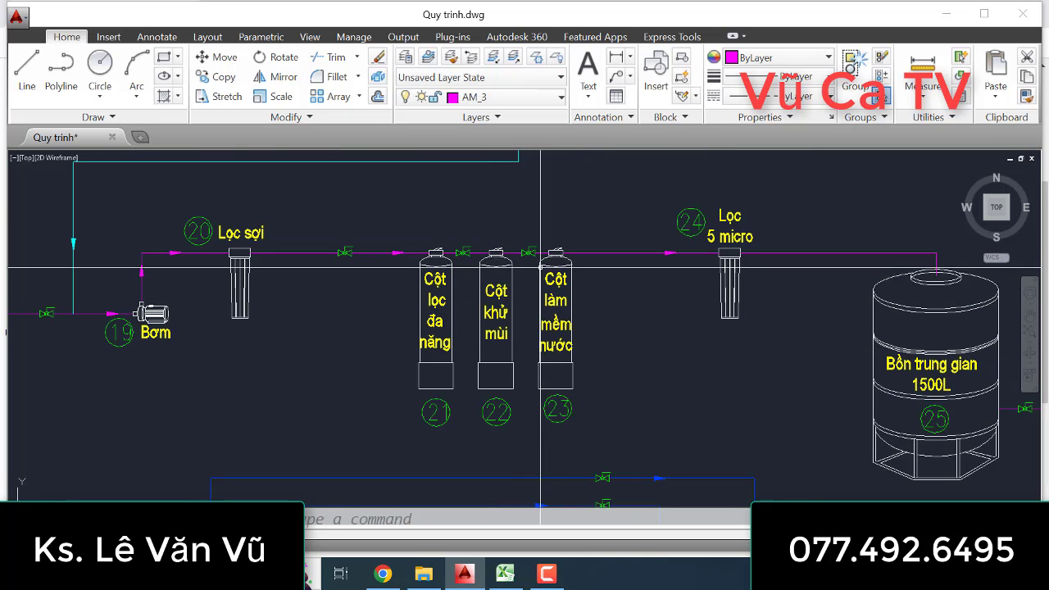
scroll(513, 282, "down", 2)
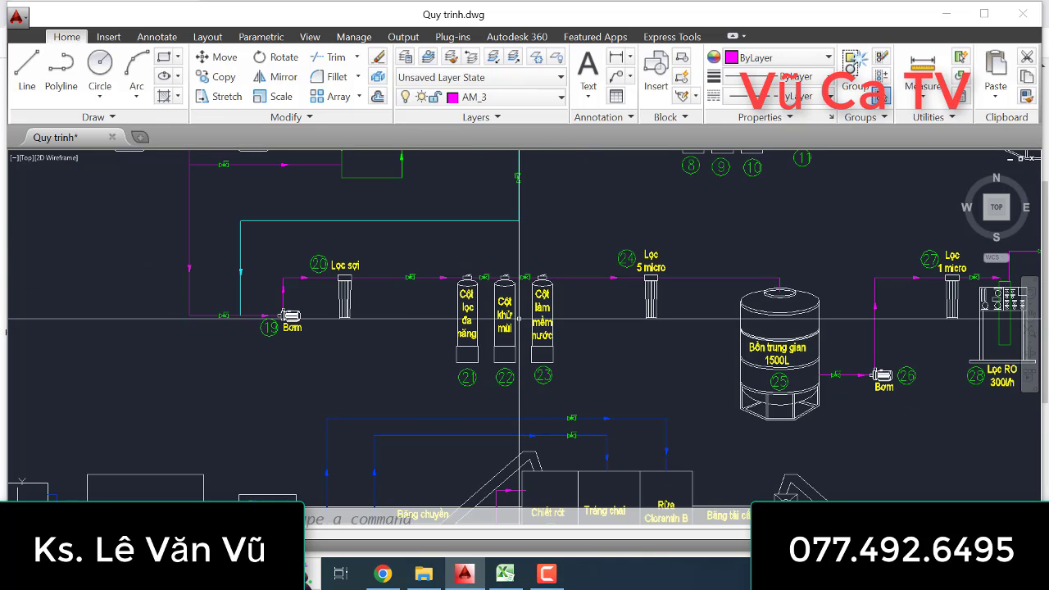
left_click(503, 574)
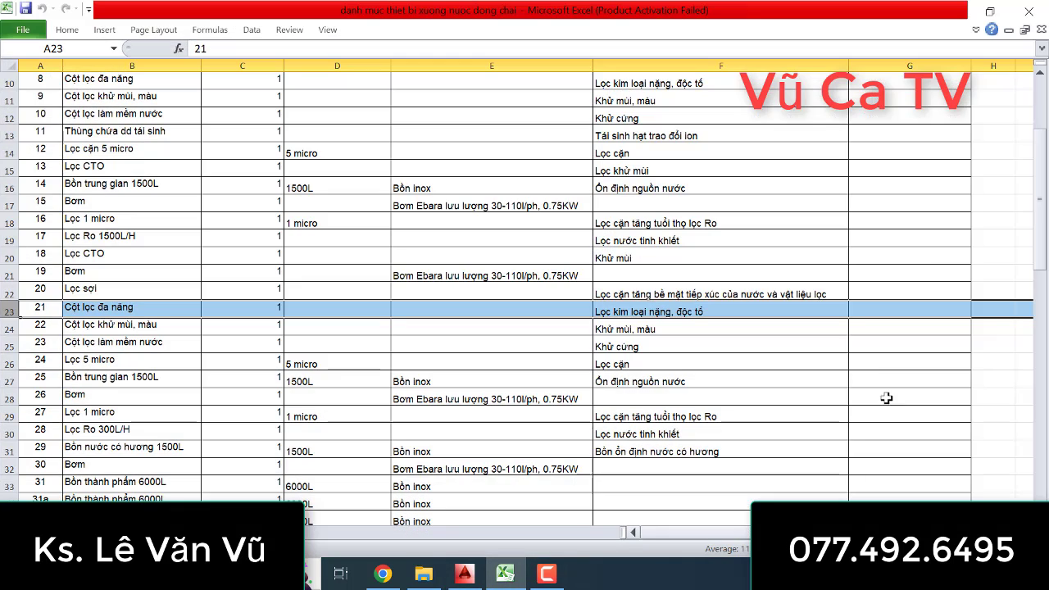
left_click(6, 329)
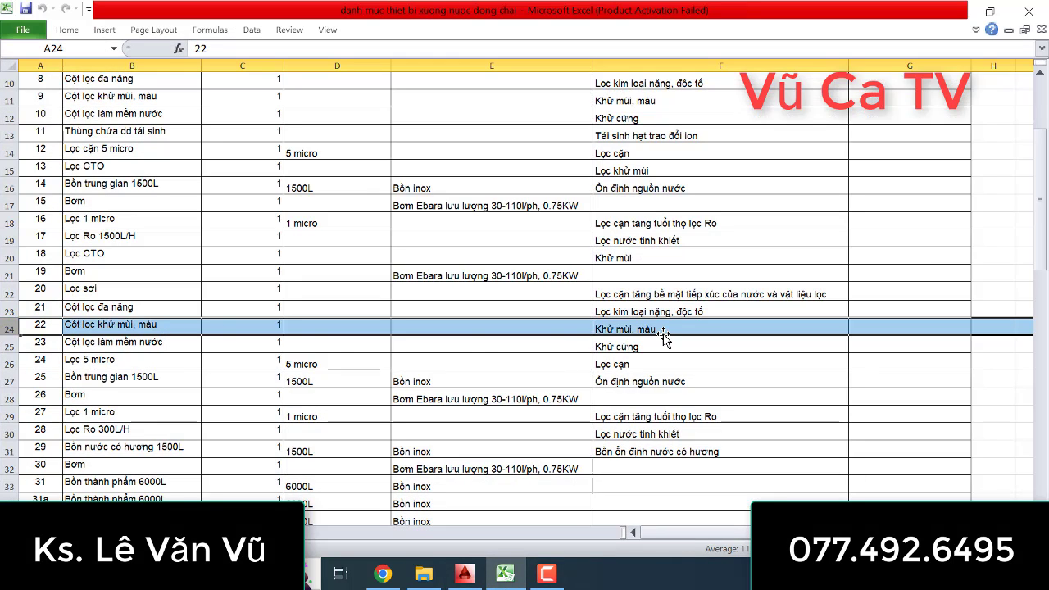
- Inspect water-softening column 23 on the AutoCAD diagram, and highlight its row in the Excel equipment list
left_click(464, 574)
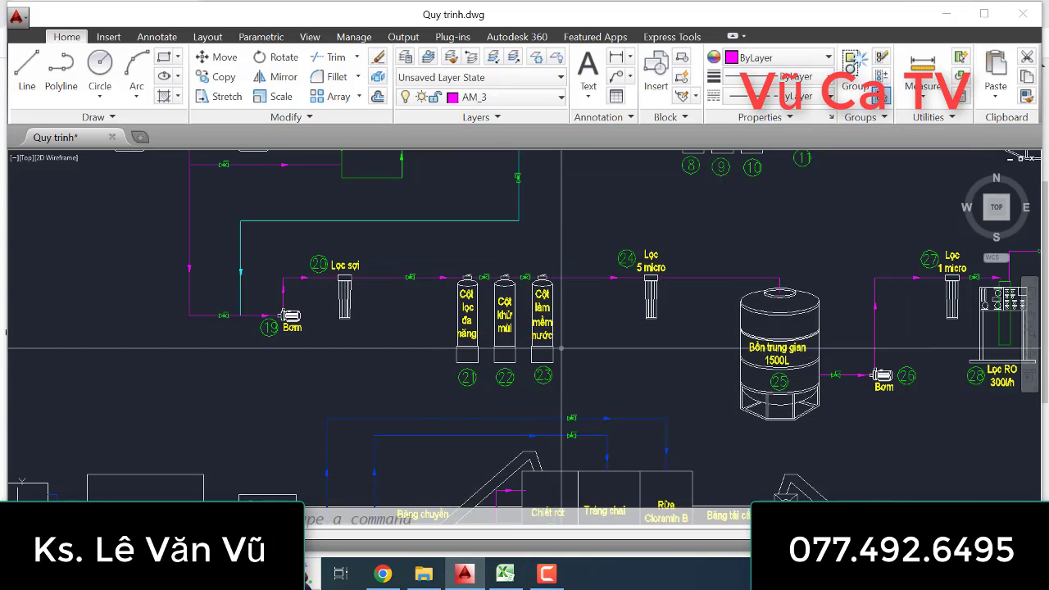
scroll(565, 349, "up", 2)
scroll(573, 354, "down", 2)
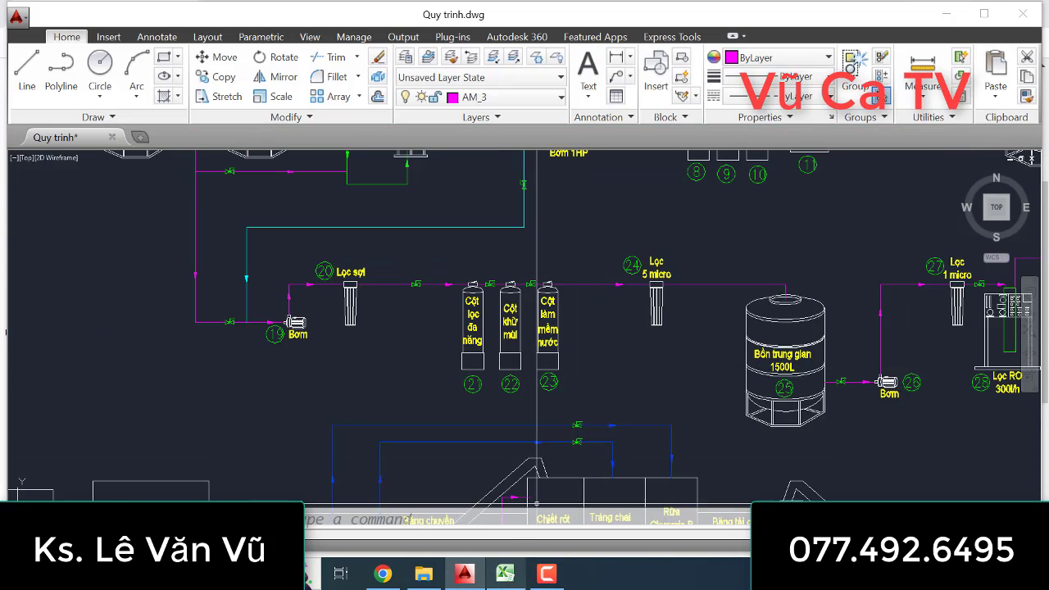
left_click(505, 574)
left_click(4, 346)
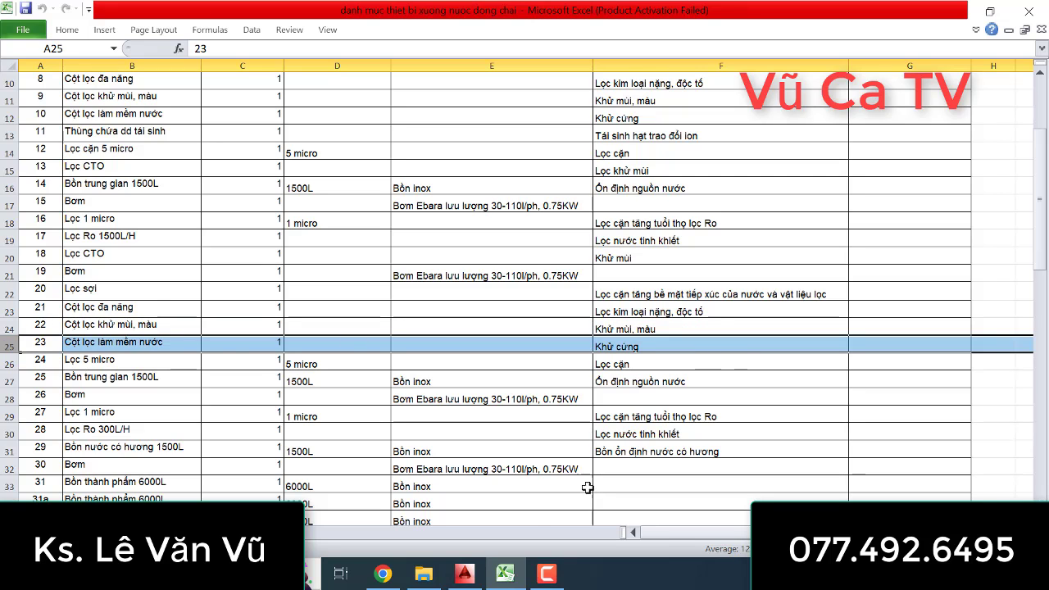
- Follow the magenta line to 5-micron filter 24 in AutoCAD, and highlight its row in the Excel equipment list
left_click(464, 574)
scroll(602, 326, "up", 2)
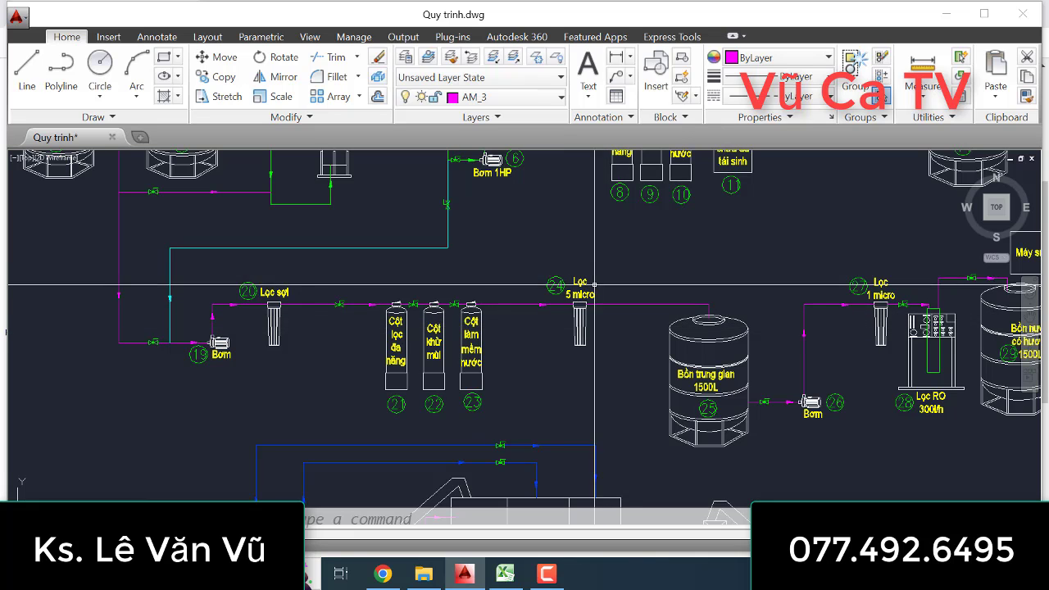
scroll(580, 338, "down", 3)
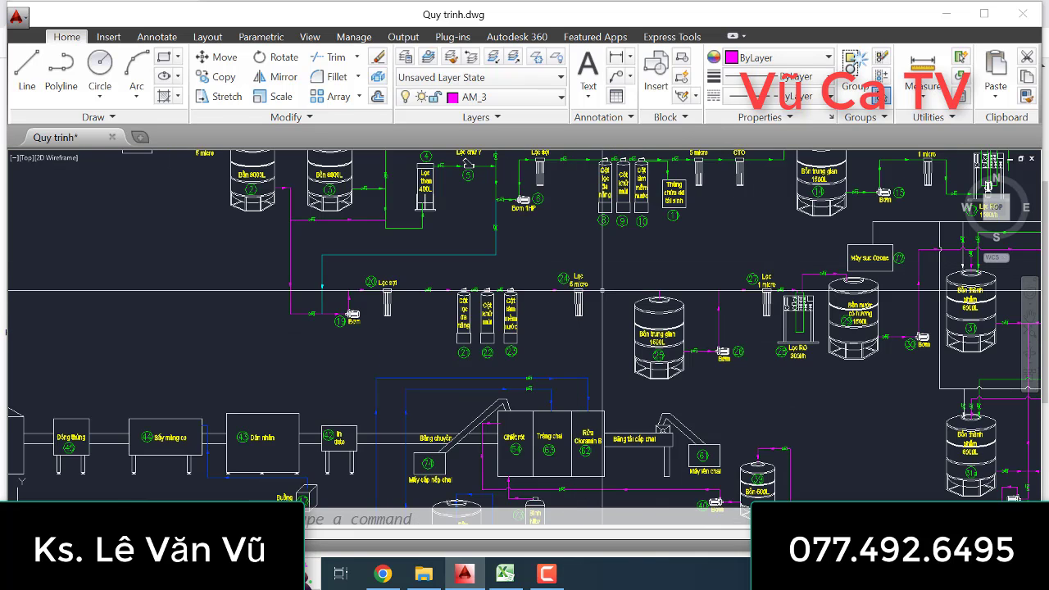
scroll(593, 281, "up", 3)
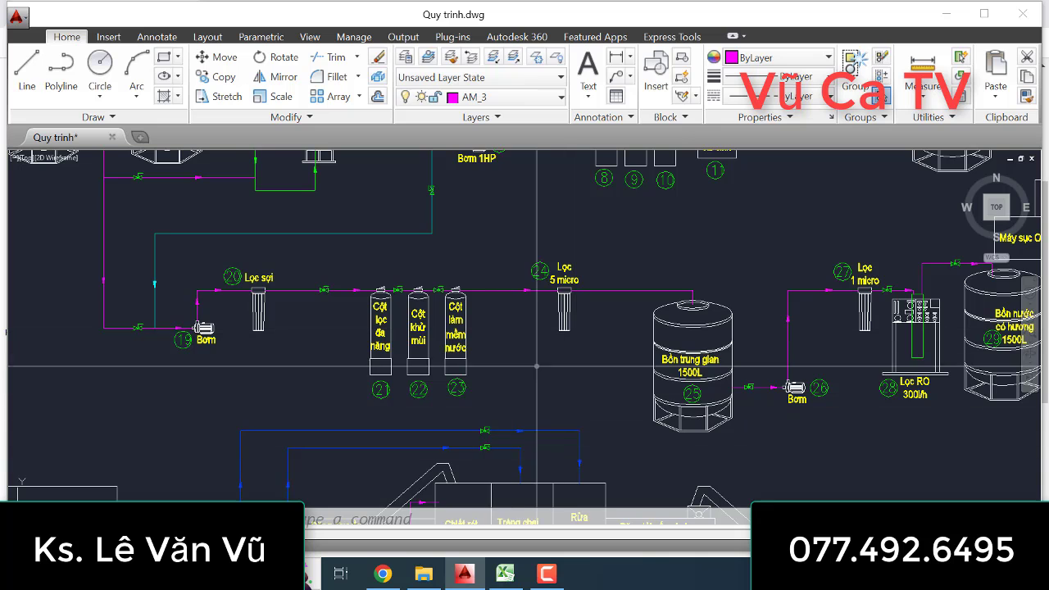
left_click(501, 578)
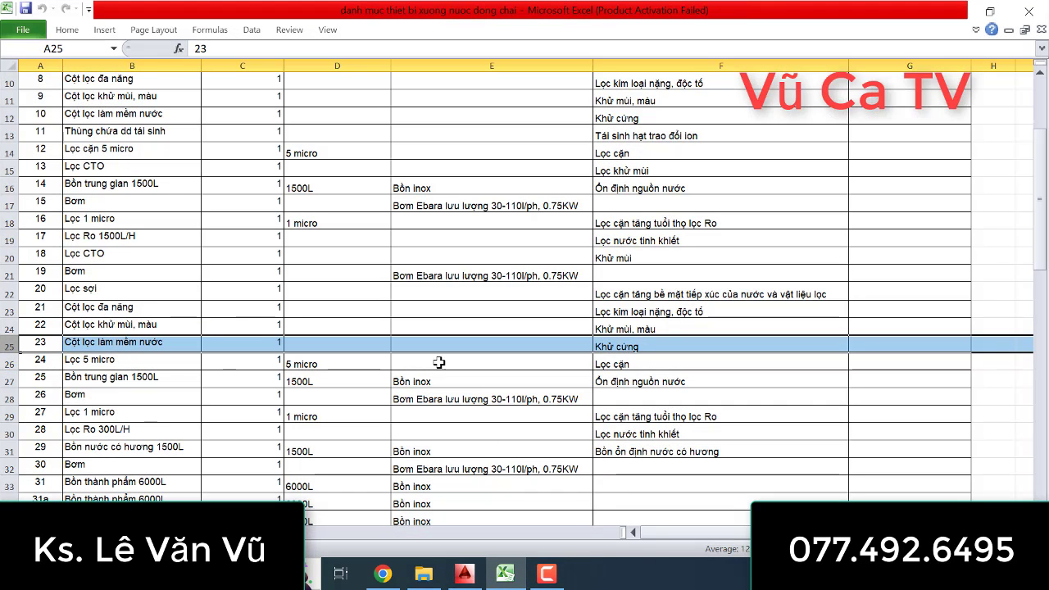
left_click(10, 363)
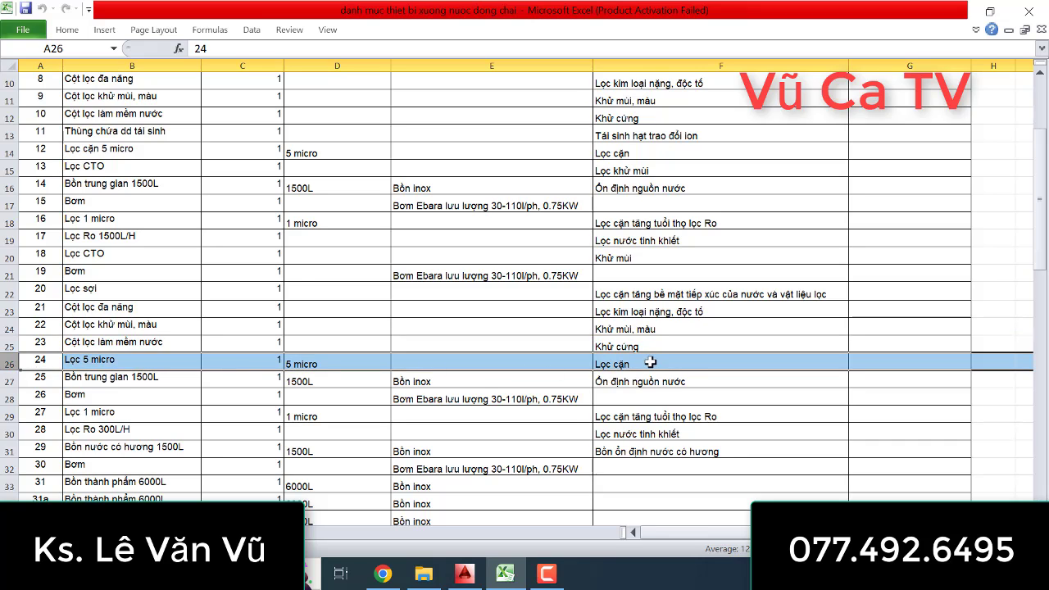
- Trace the line from filter 24 to intermediate tank 25 in AutoCAD, and highlight the tank's row in the Excel list
left_click(496, 578)
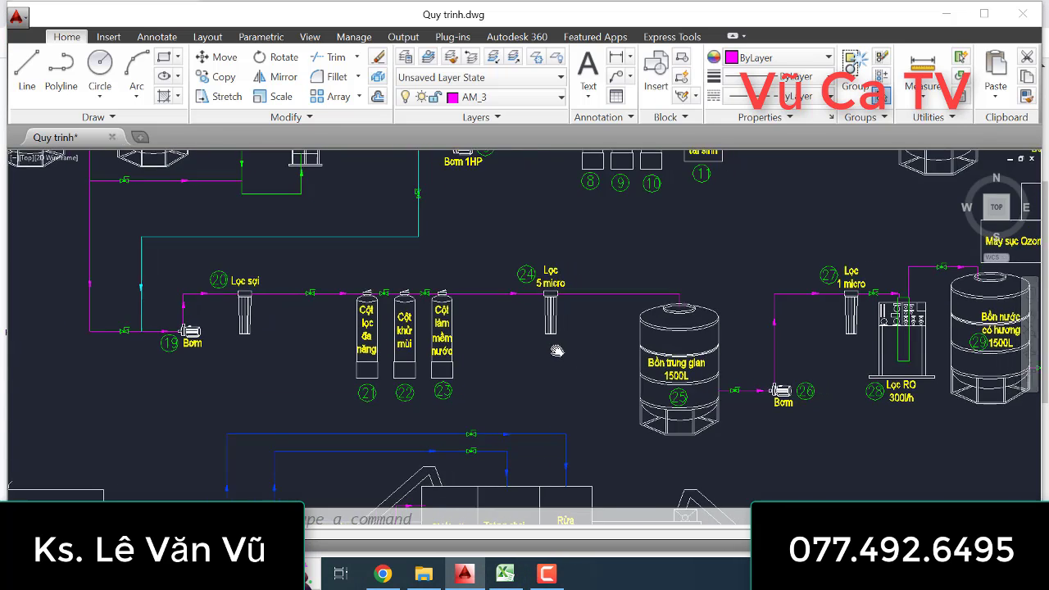
middle_click_drag(629, 395, 557, 344)
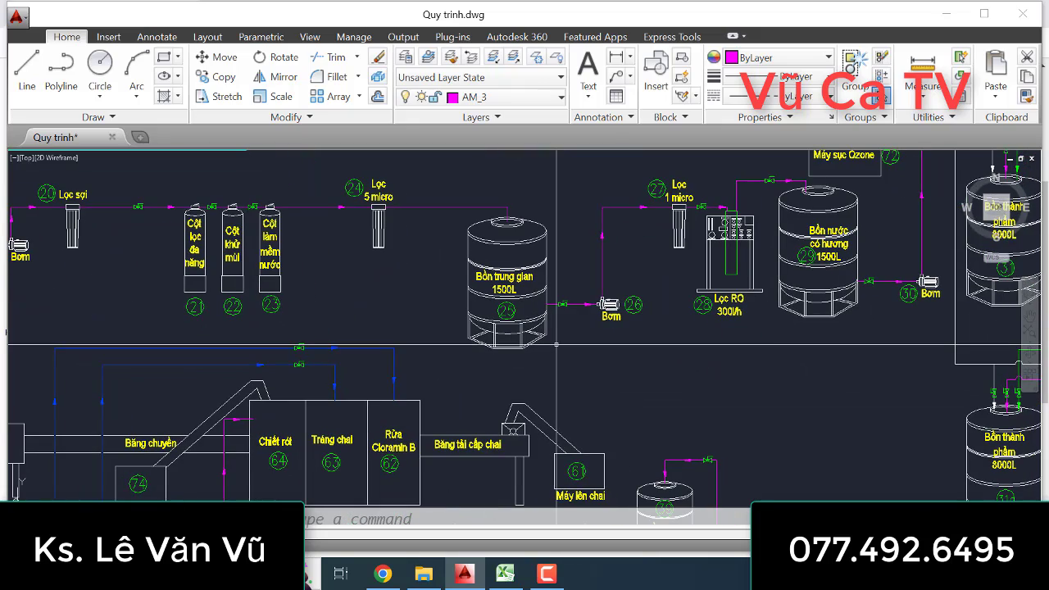
left_click(505, 574)
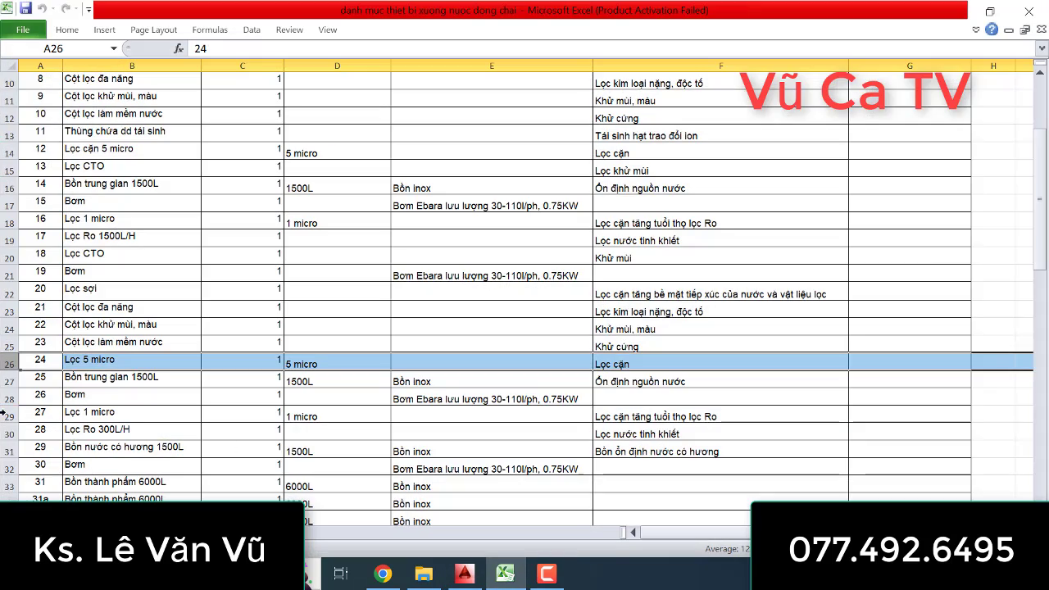
left_click(5, 381)
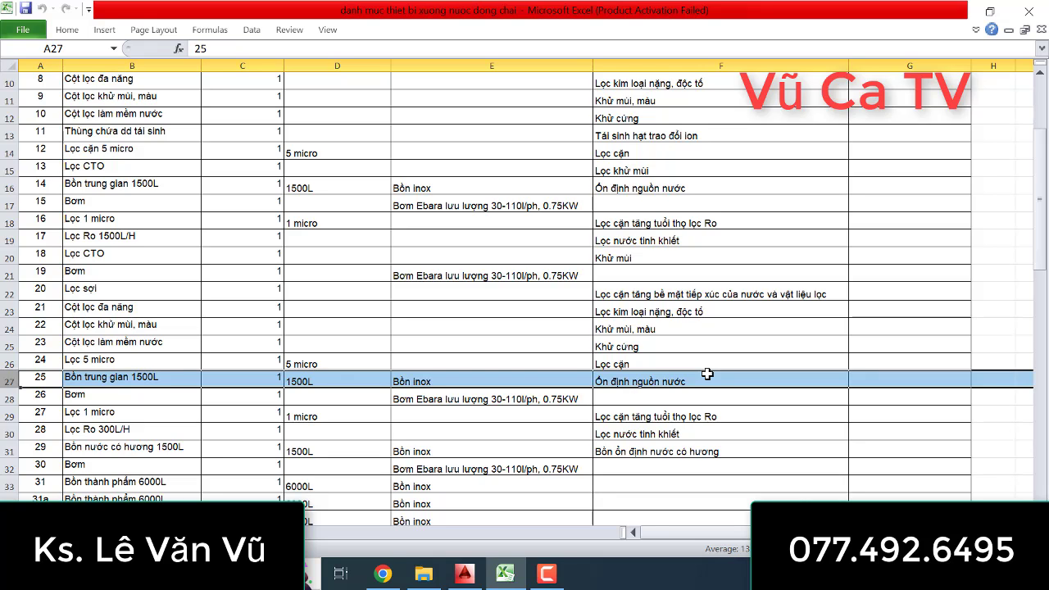
- Locate pump 26 after intermediate tank 25 in AutoCAD, and highlight its row in the Excel equipment list
left_click(479, 569)
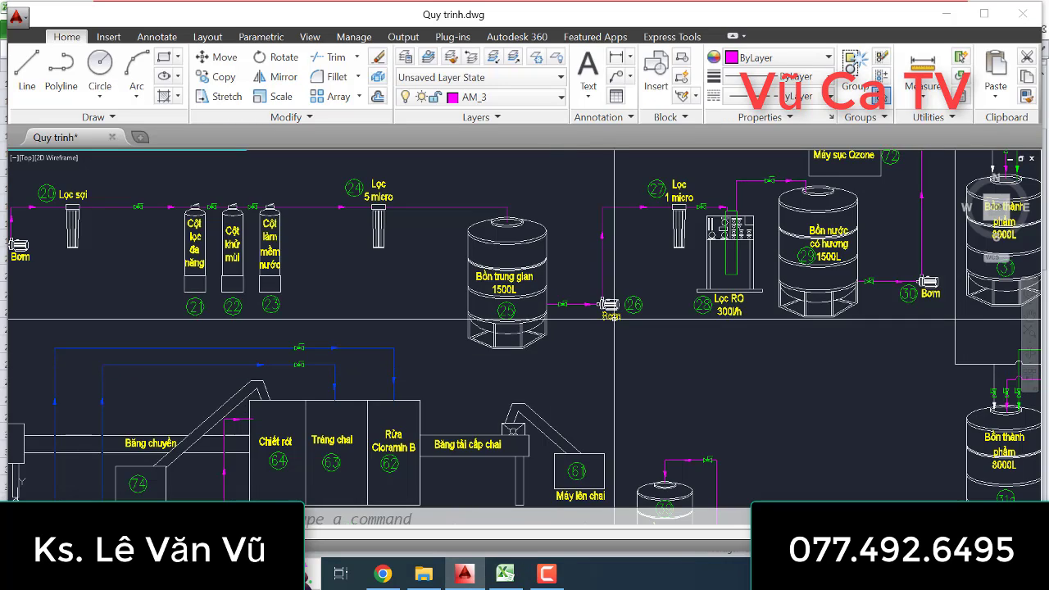
mouse_move(614, 319)
middle_mouse_down()
mouse_move(551, 332)
mouse_move(538, 368)
middle_mouse_up()
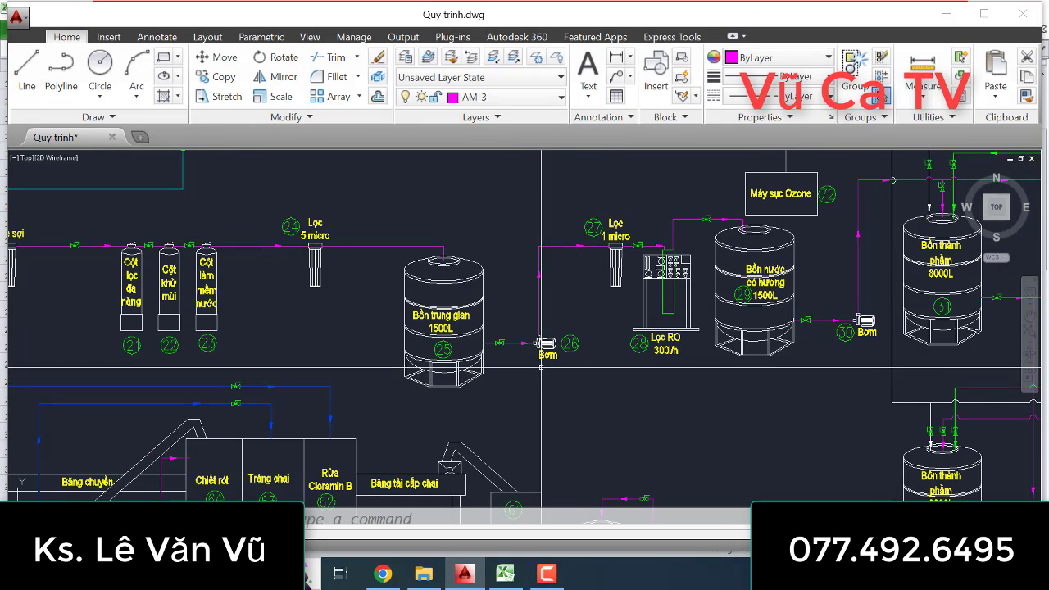
left_click(504, 574)
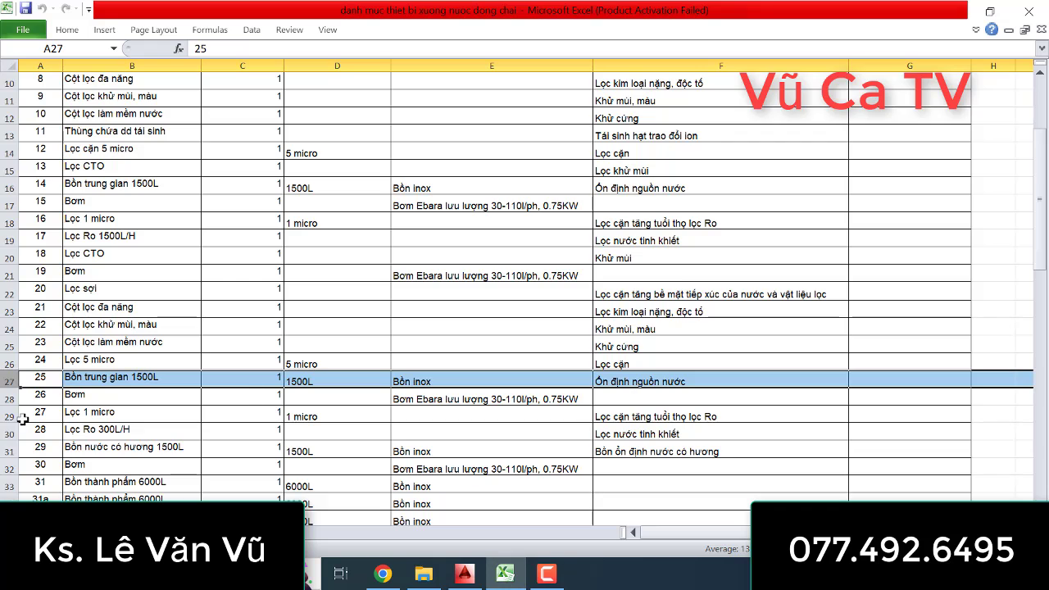
left_click(10, 398)
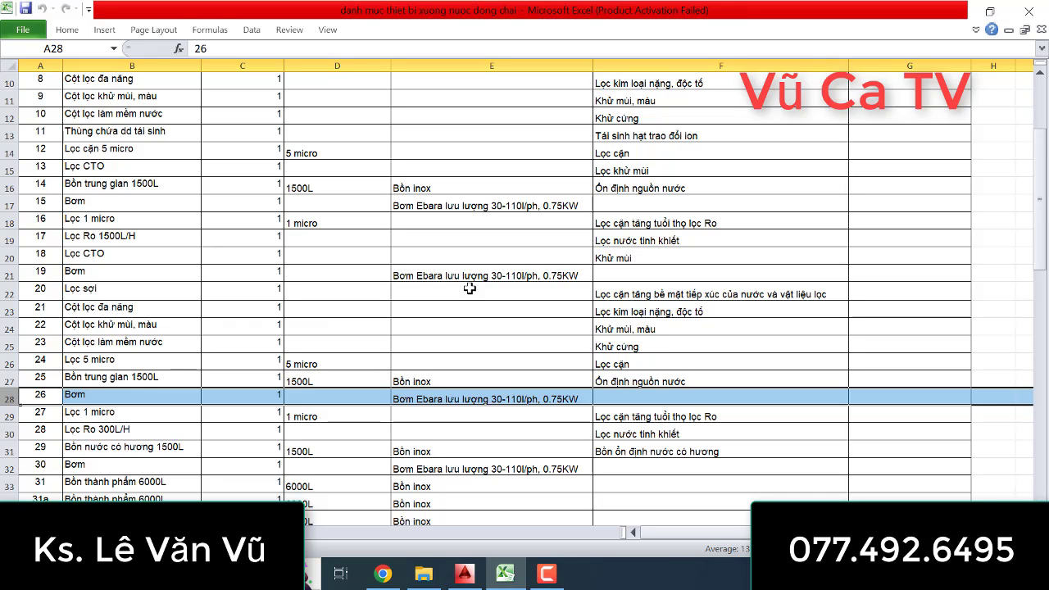
- Examine 1-micron filter 27 after pump 26 in AutoCAD, and highlight its row in the Excel equipment list
left_click(504, 574)
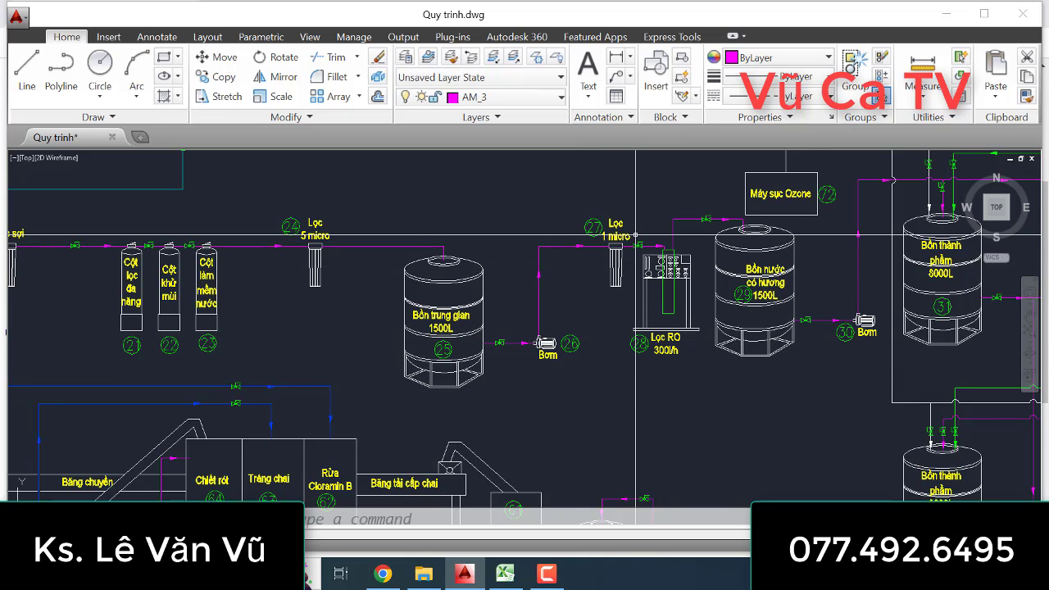
scroll(636, 235, "up", 2)
scroll(544, 250, "down", 2)
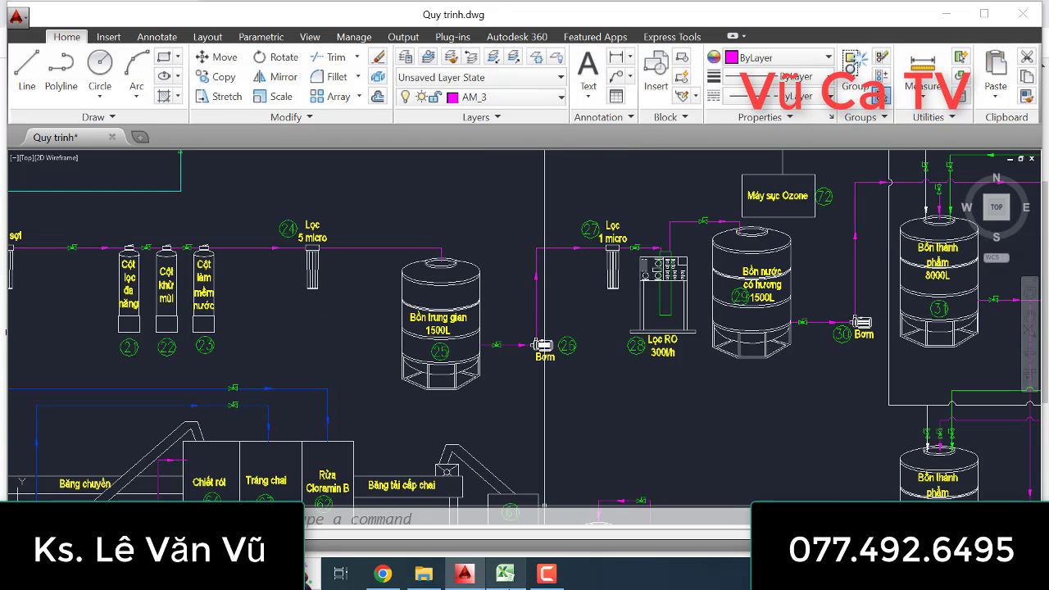
left_click(503, 574)
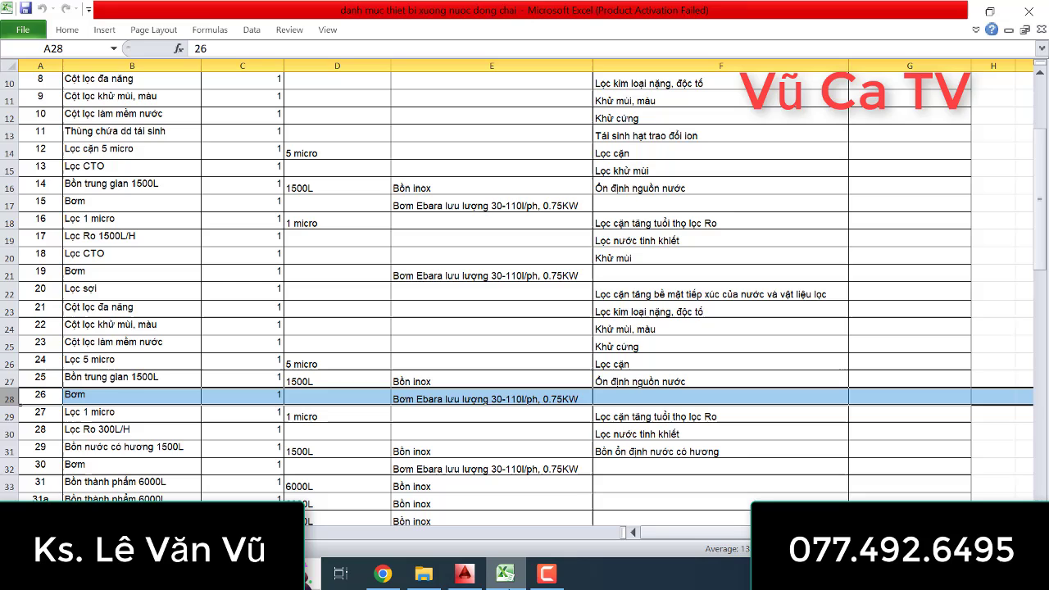
left_click(3, 416)
scroll(397, 440, "down", 1)
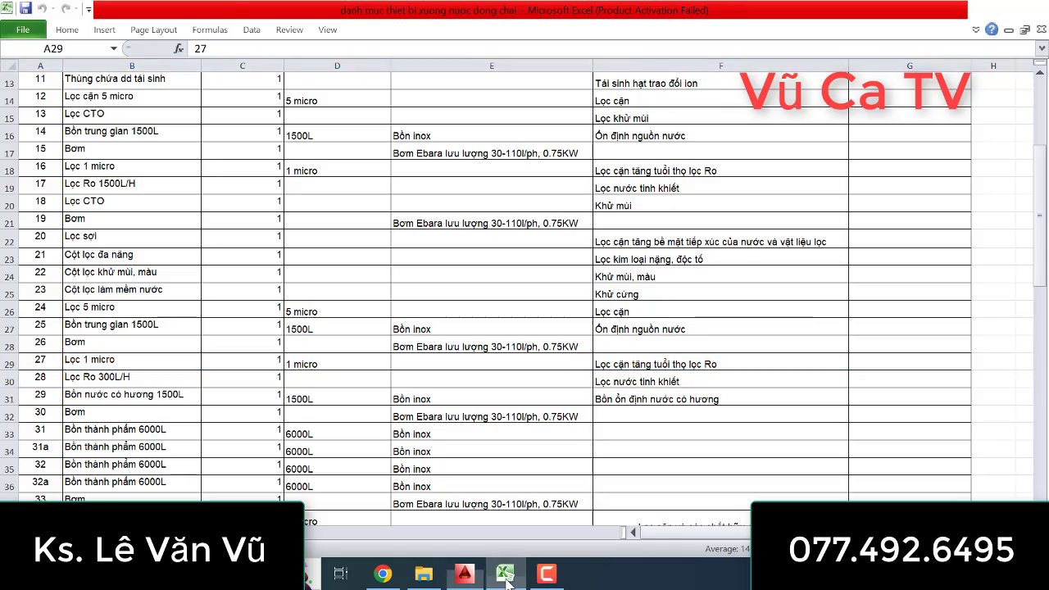
- Examine the 300 l/h RO filter 28 after filter 27 in AutoCAD, and highlight its row in the Excel equipment list
left_click(464, 574)
scroll(639, 345, "up", 4)
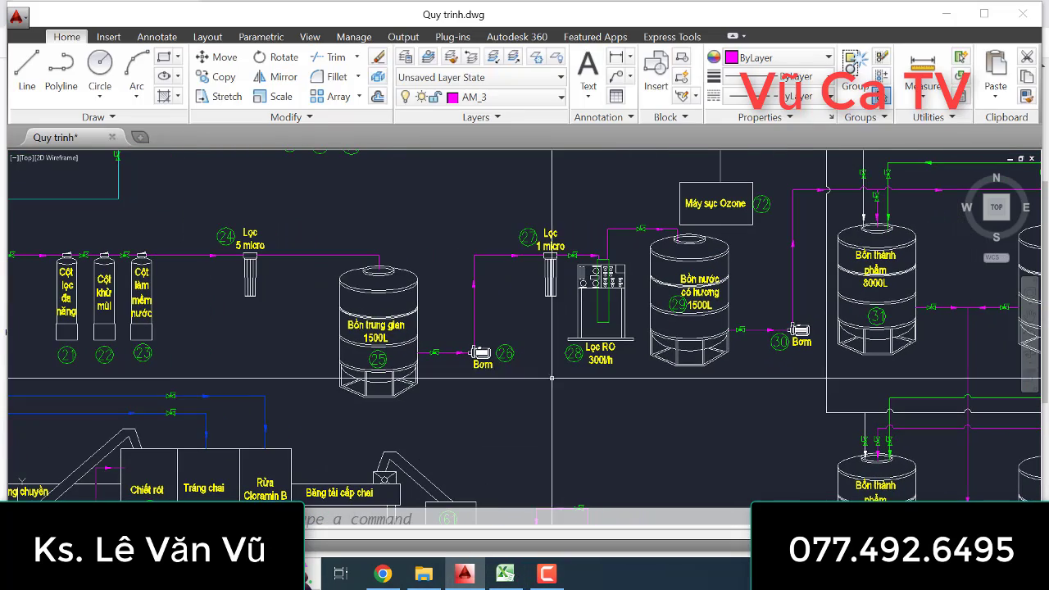
middle_click_drag(631, 359, 626, 384)
left_click(505, 574)
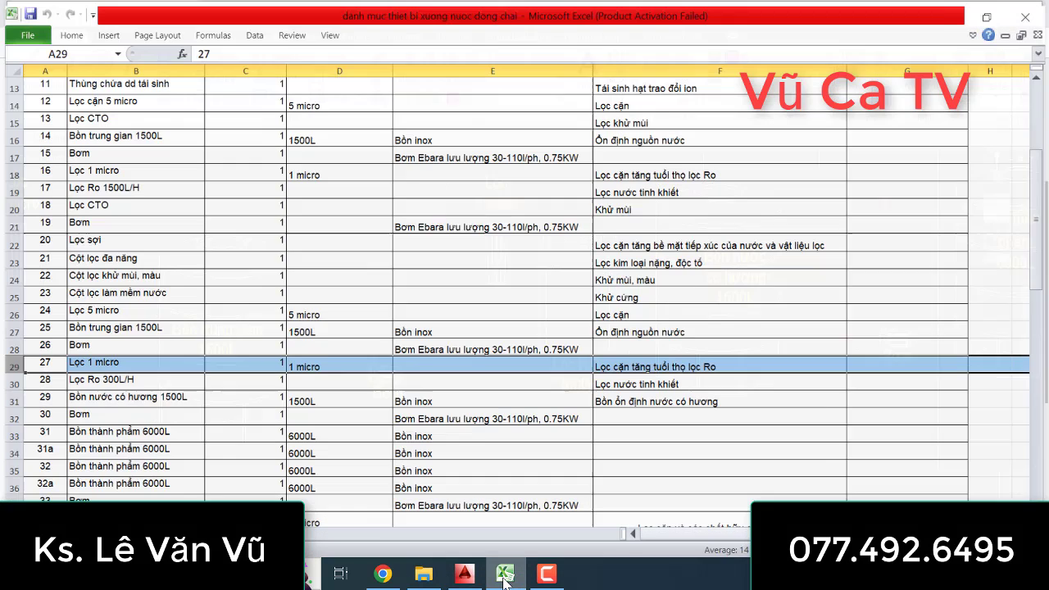
left_click(4, 377)
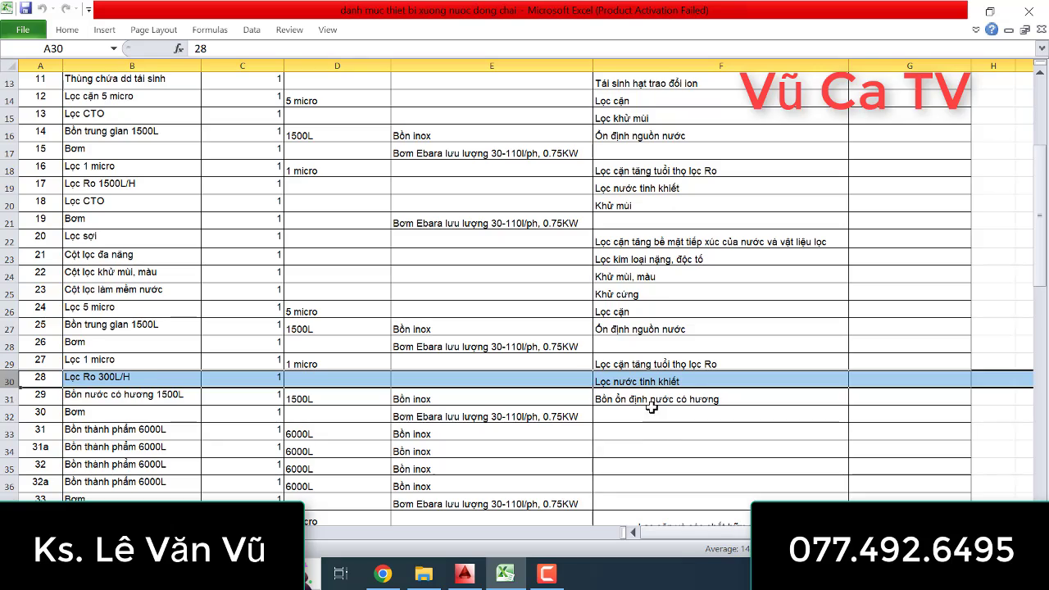
- Follow the line from RO filter 28 to scented-water tank 29 in AutoCAD, and view it alongside the first treatment line
left_click(505, 574)
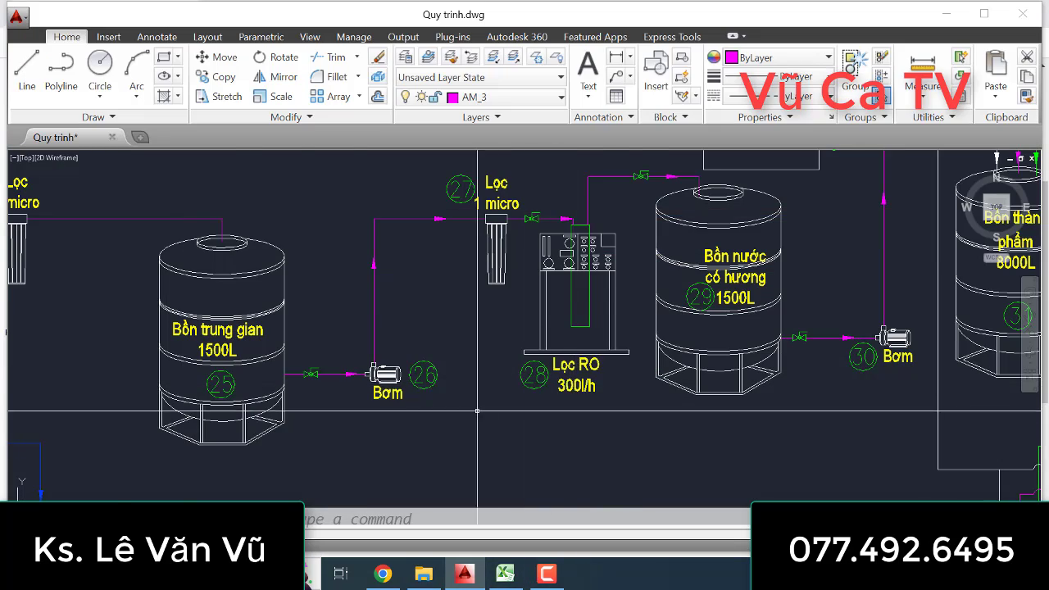
middle_click_drag(675, 335, 596, 346)
scroll(595, 347, "down", 2)
scroll(603, 341, "up", 3)
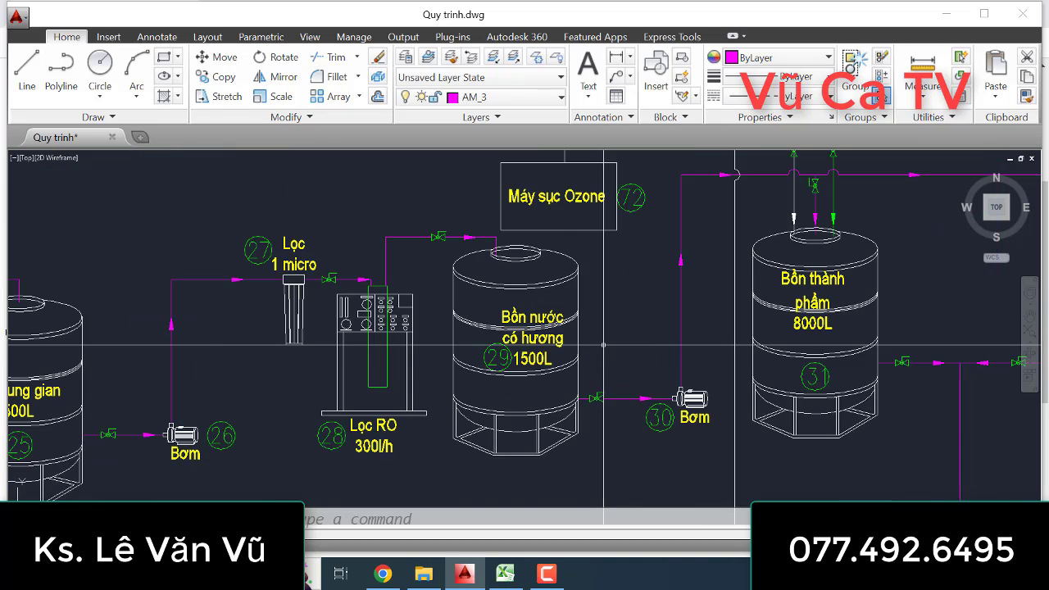
scroll(606, 334, "down", 2)
scroll(606, 335, "down", 4)
scroll(607, 335, "up", 3)
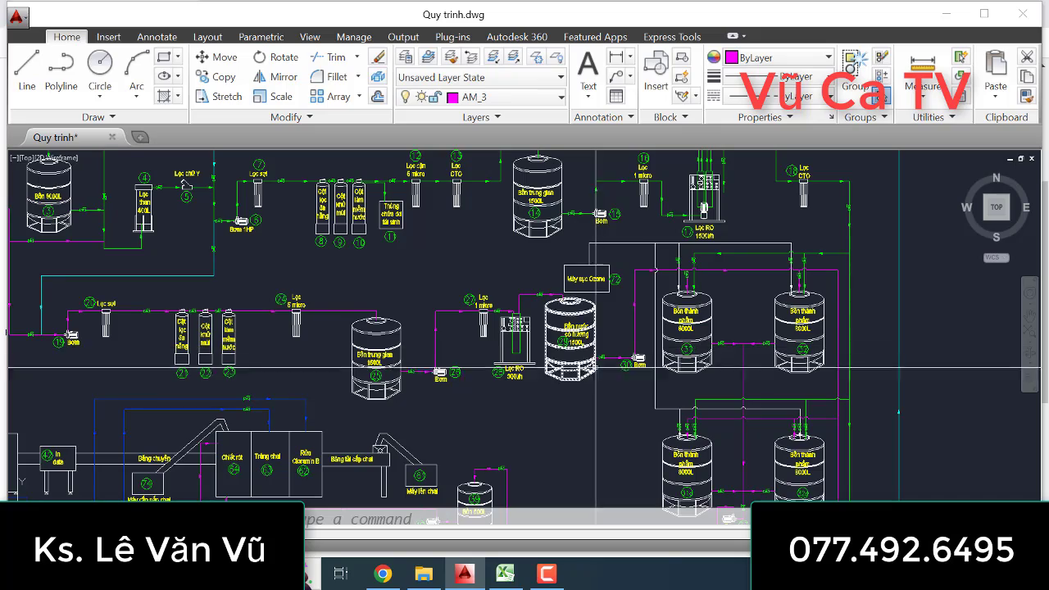
middle_click_drag(621, 396, 718, 419)
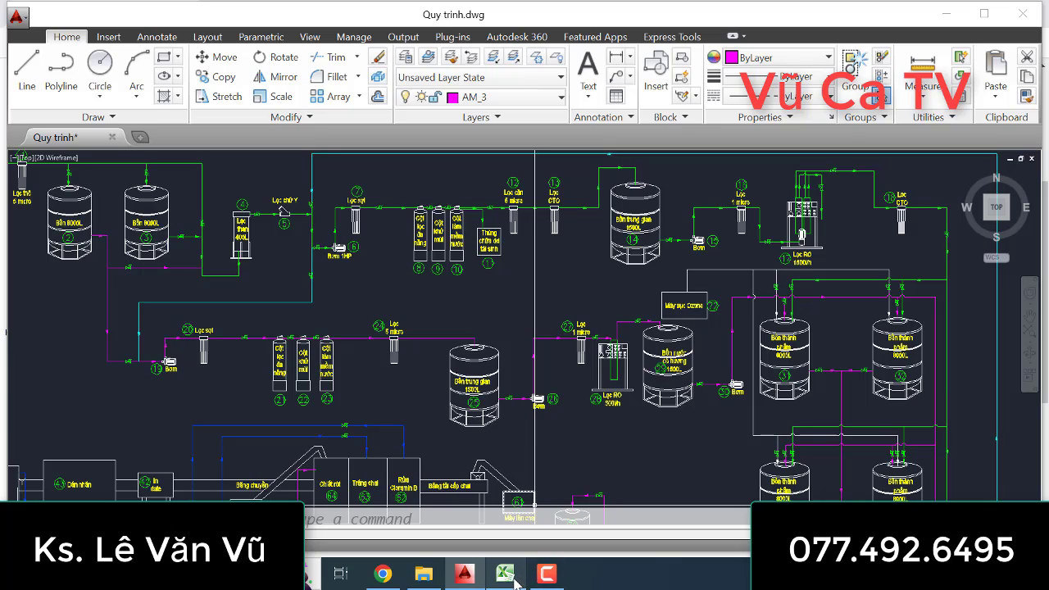
- Switch to the Excel equipment list and review it from its first item
mouse_move(506, 574)
left_click(468, 469)
scroll(371, 345, "up", 4)
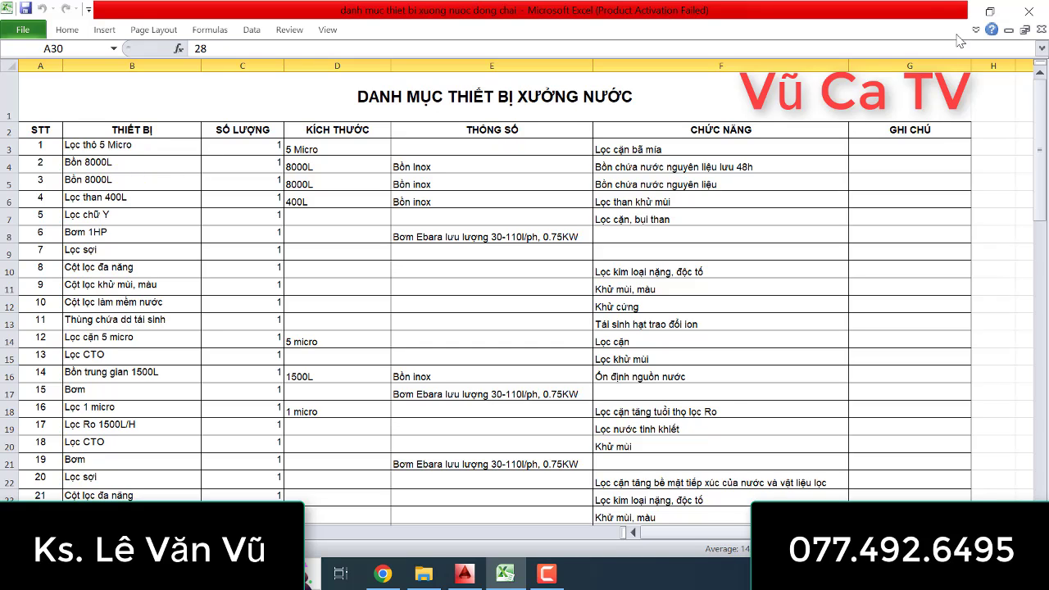
- Compare both treatment lines in AutoCAD, from raw-water tanks 2 and 3 through to the finished-product tanks
left_click(465, 574)
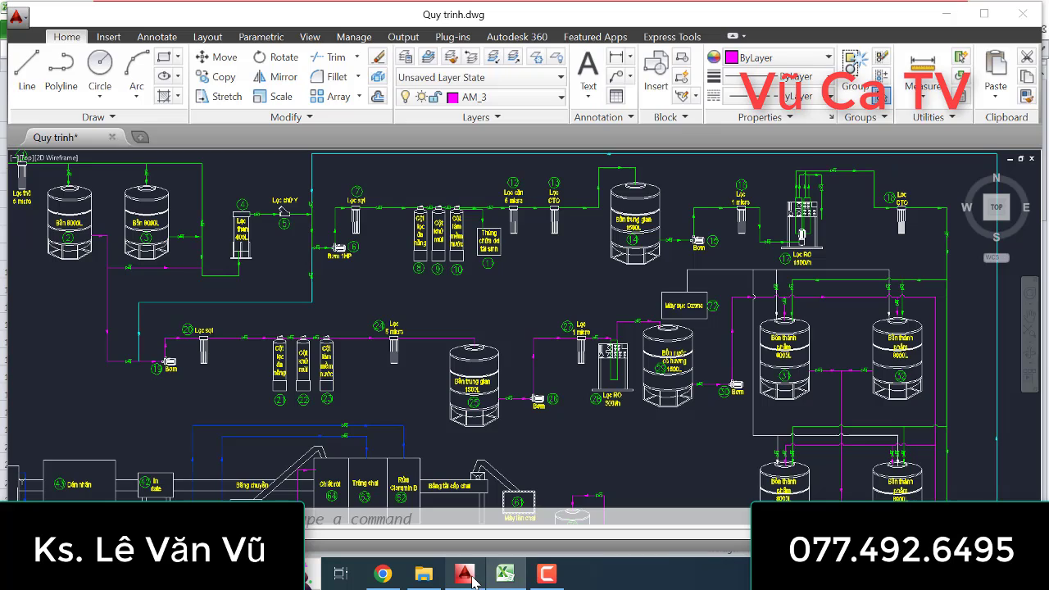
scroll(491, 315, "down", 3)
scroll(490, 315, "up", 3)
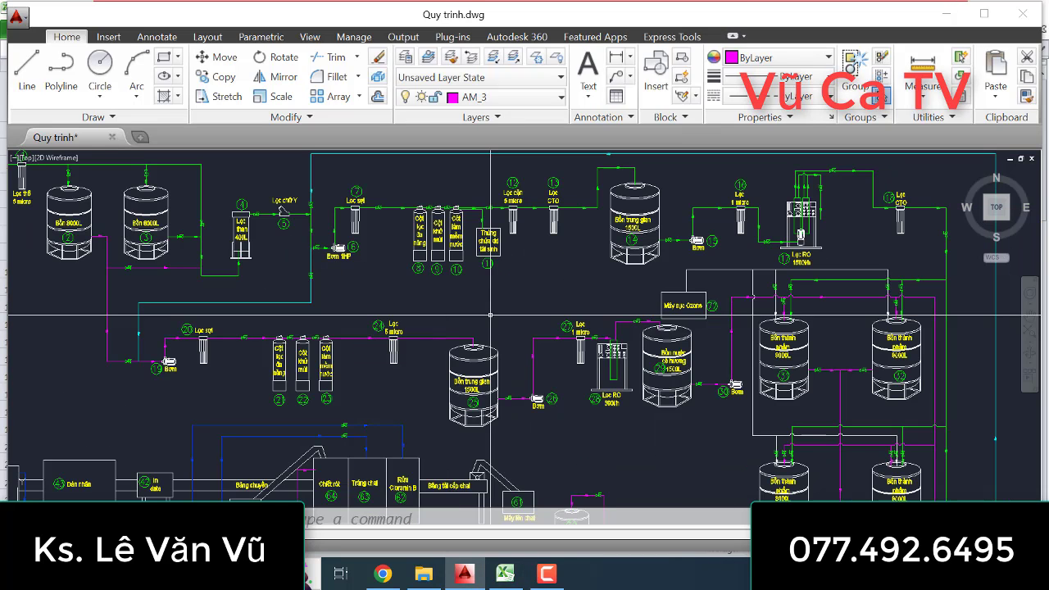
scroll(615, 382, "down", 3)
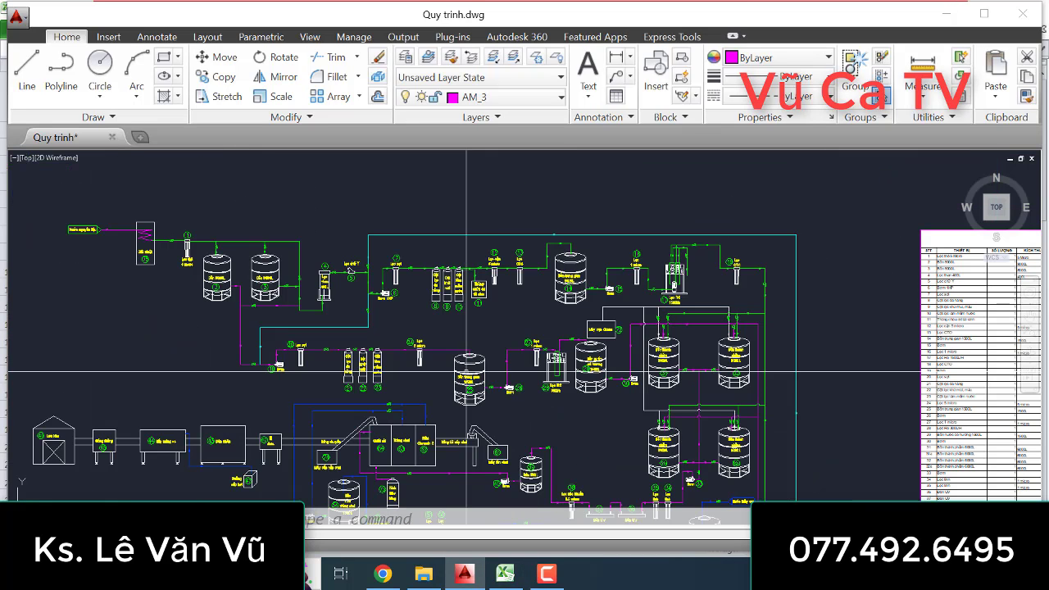
scroll(615, 382, "up", 5)
scroll(614, 382, "down", 2)
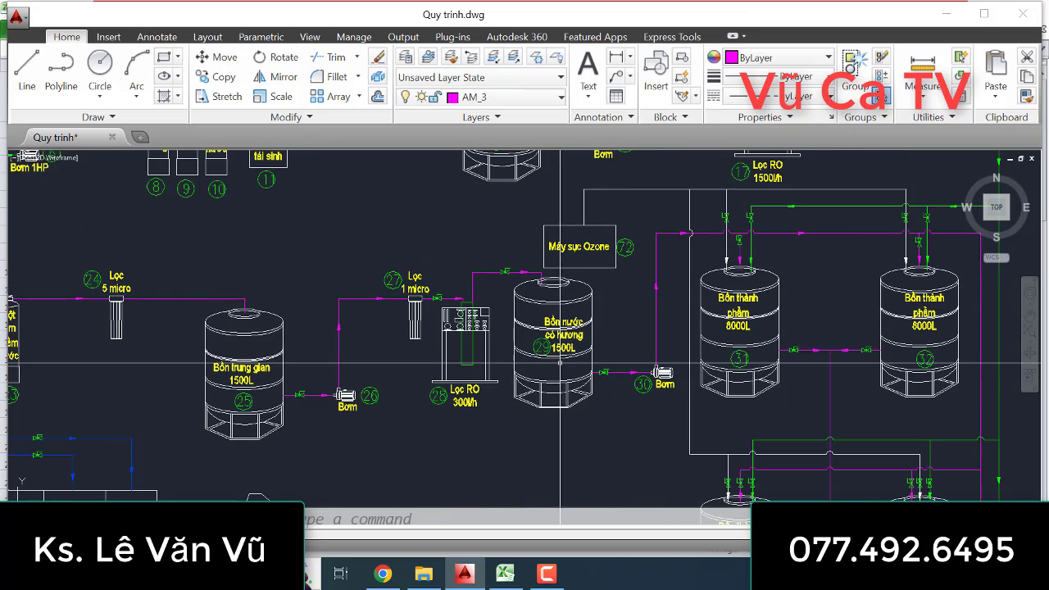
scroll(603, 366, "down", 1)
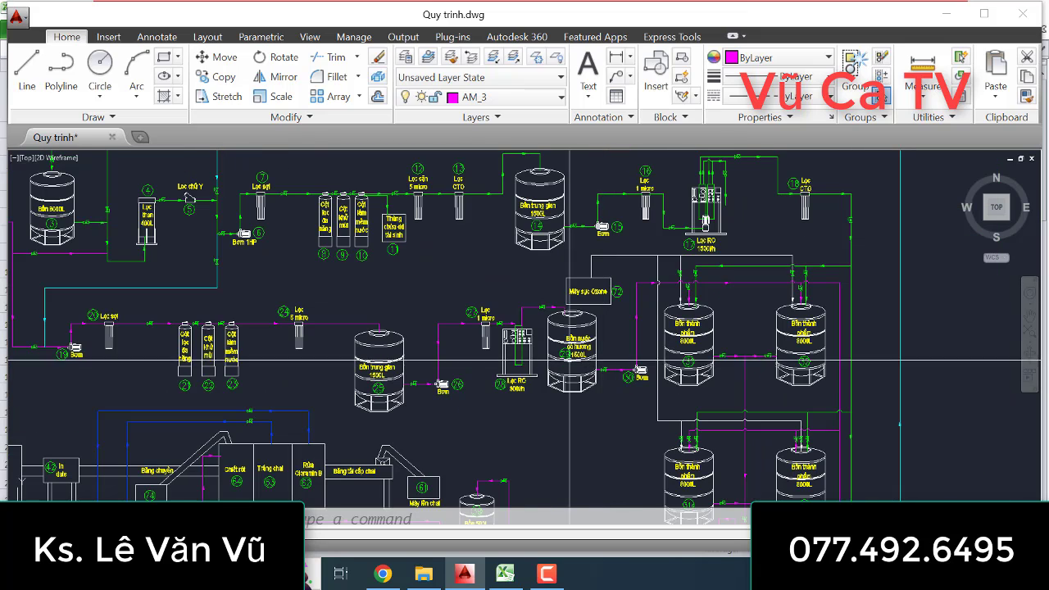
middle_click_drag(319, 377, 384, 406)
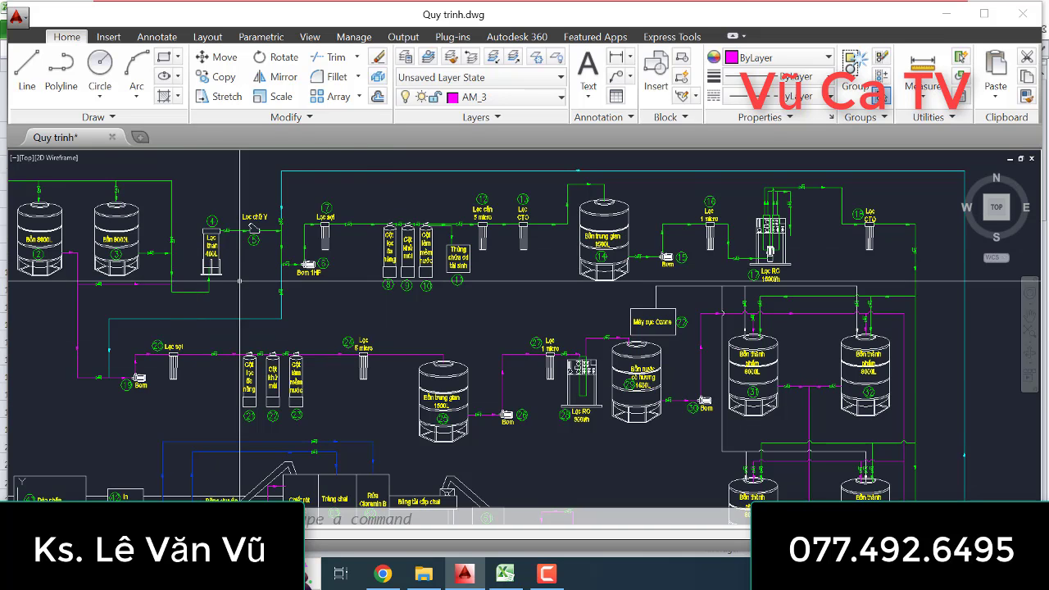
mouse_move(212, 268)
middle_mouse_down()
mouse_move(223, 287)
mouse_move(357, 273)
middle_mouse_up()
scroll(359, 278, "down", 2)
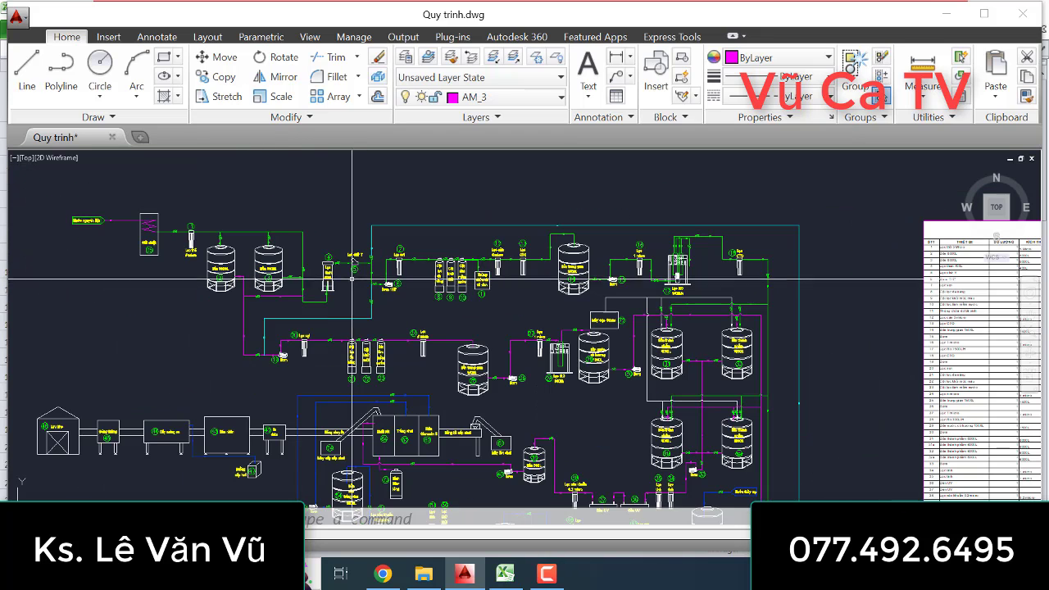
scroll(322, 328, "up", 2)
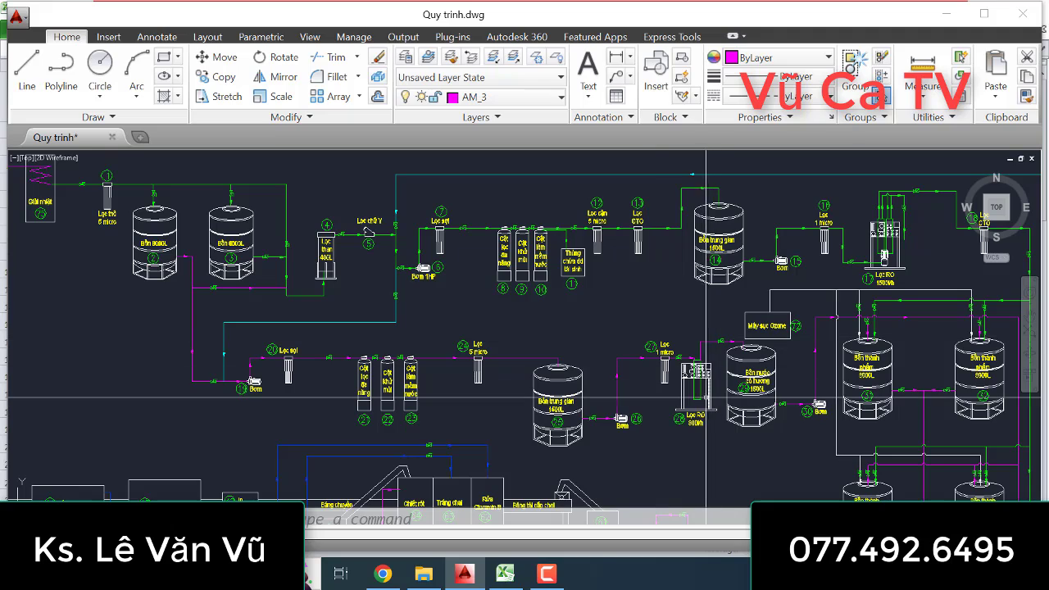
- Examine the 1500L scented-water tank 29 after RO filter 28 in AutoCAD, and highlight its row in the Excel list
scroll(690, 394, "up", 5)
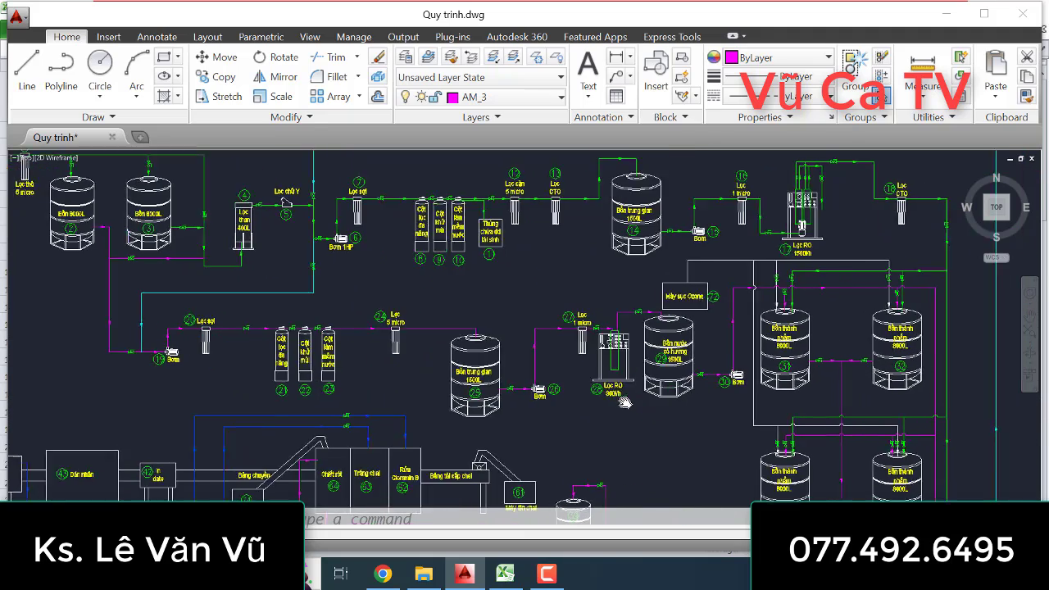
scroll(676, 378, "down", 3)
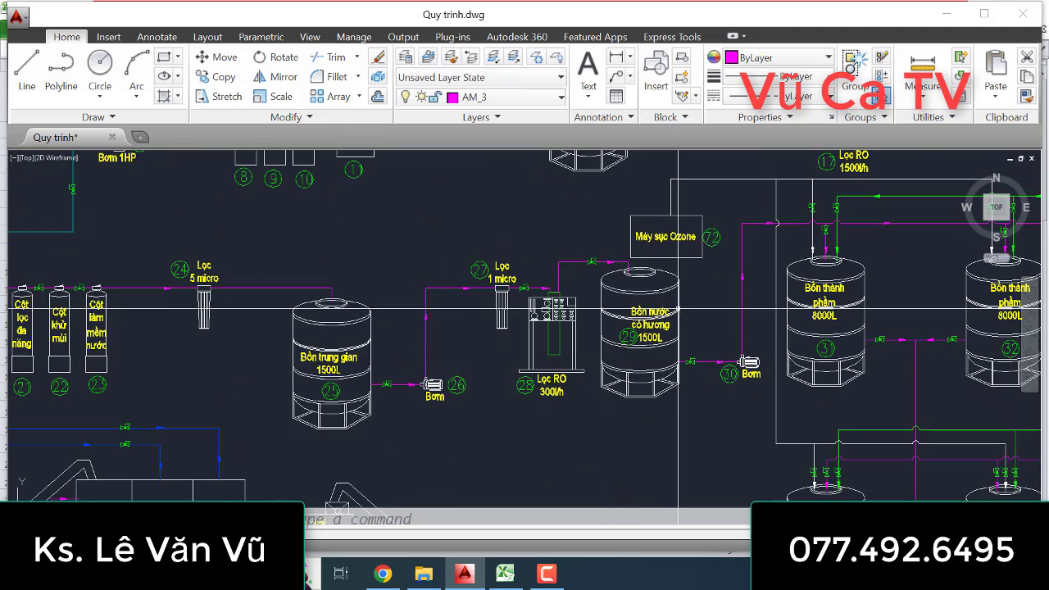
scroll(678, 309, "up", 3)
scroll(678, 308, "down", 3)
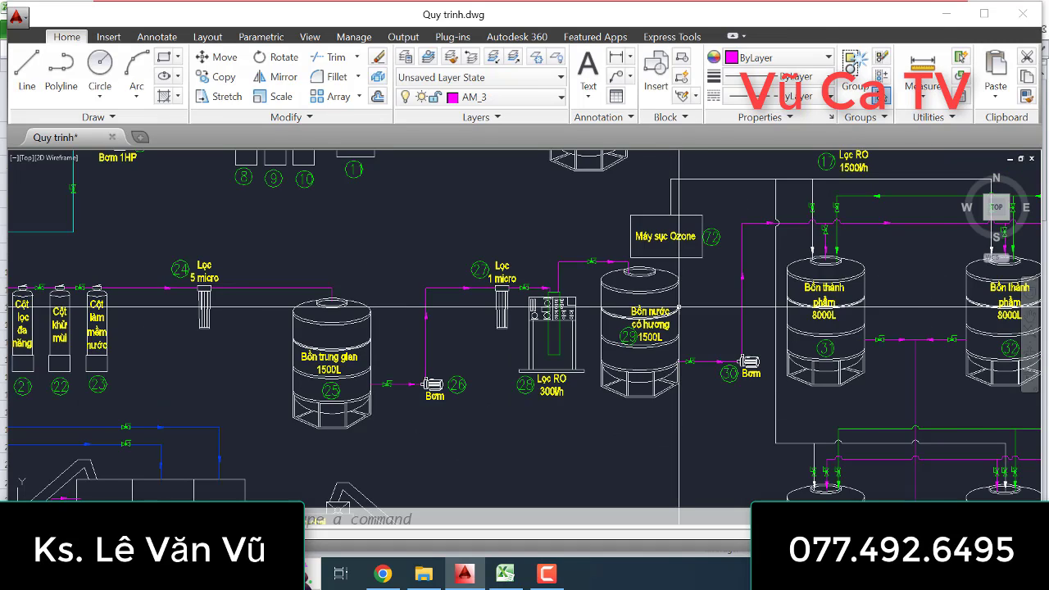
scroll(680, 307, "up", 3)
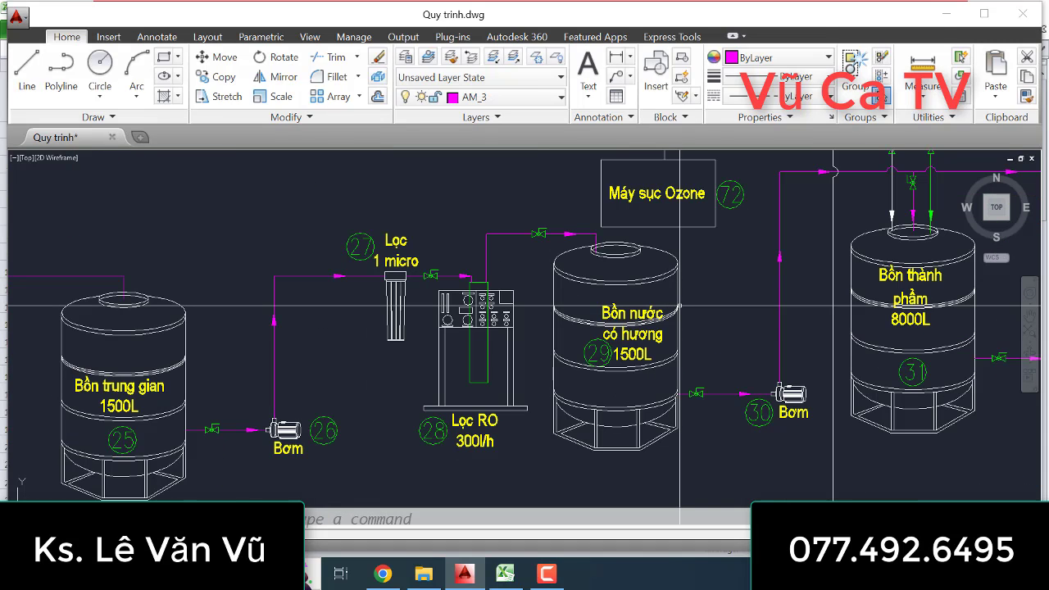
left_click(506, 574)
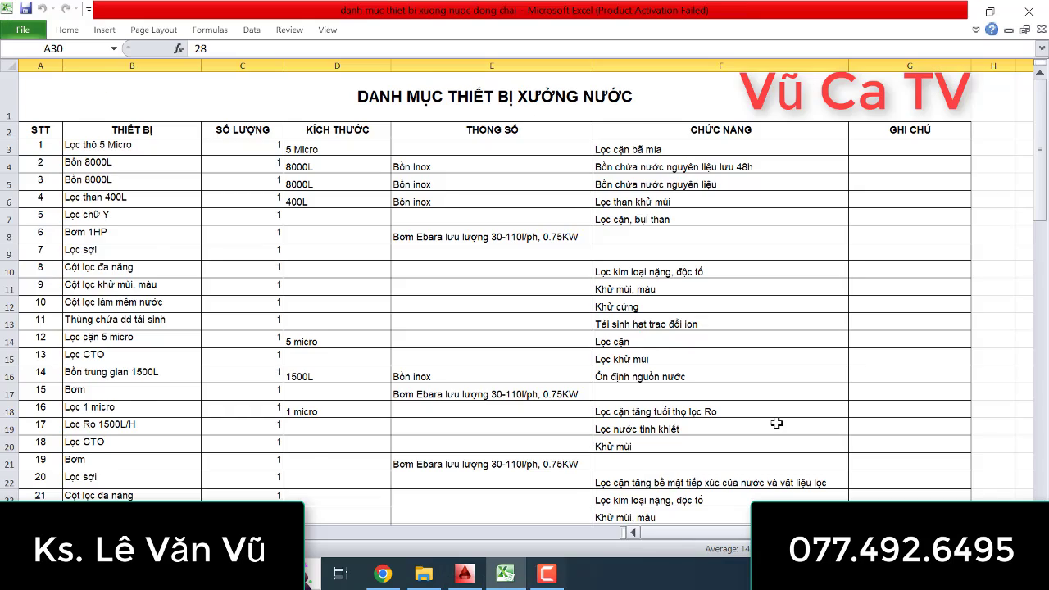
scroll(92, 448, "down", 2)
scroll(92, 447, "down", 1)
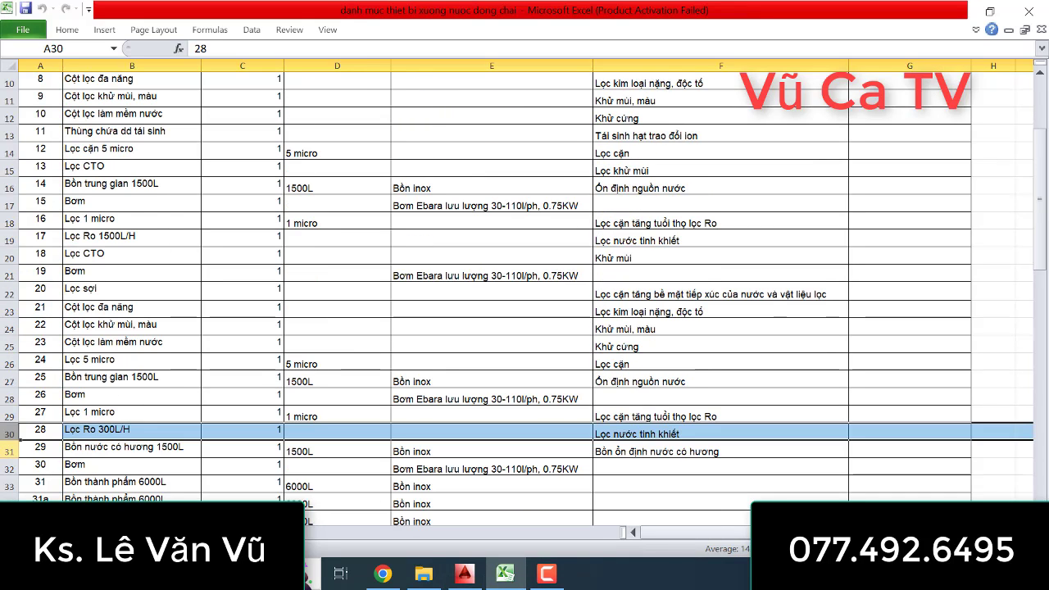
left_click(9, 449)
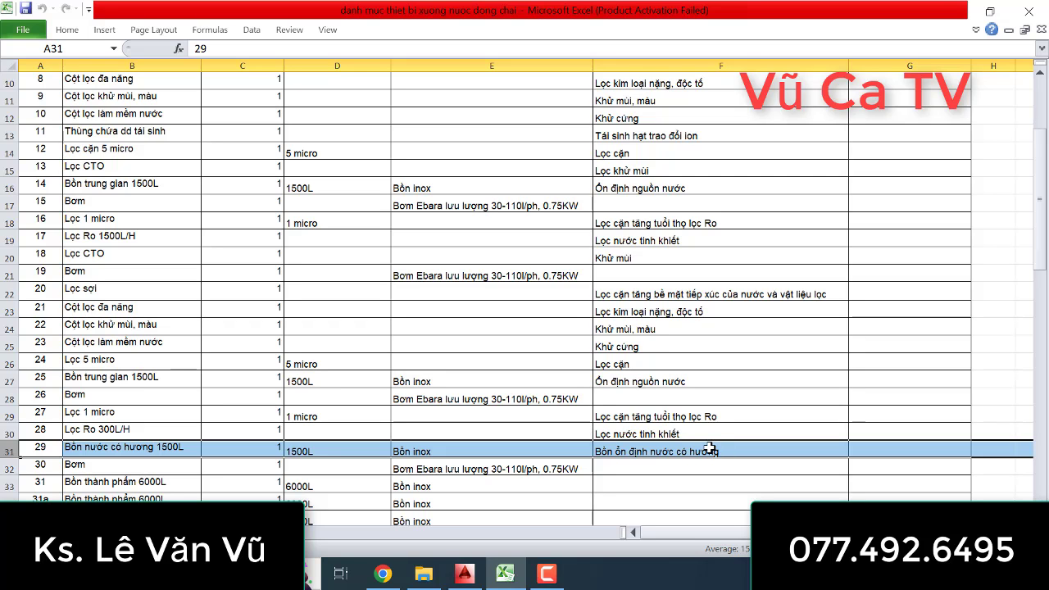
- Locate pump 30 after scented-water tank 29 in AutoCAD, and highlight its row in the Excel equipment list
left_click(465, 574)
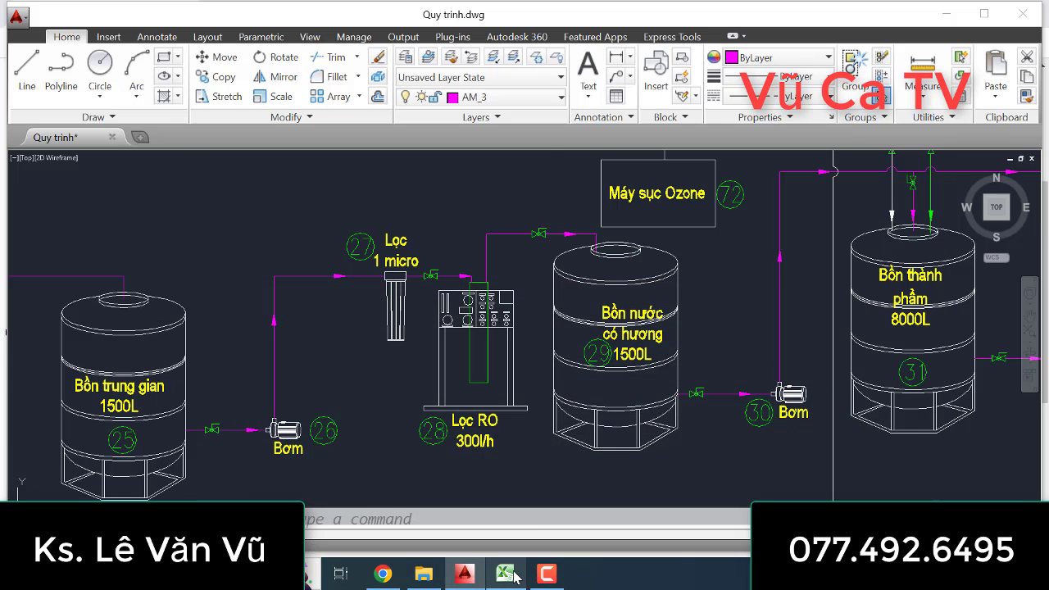
scroll(683, 338, "down", 2)
scroll(683, 338, "up", 1)
middle_click_drag(683, 338, 662, 359)
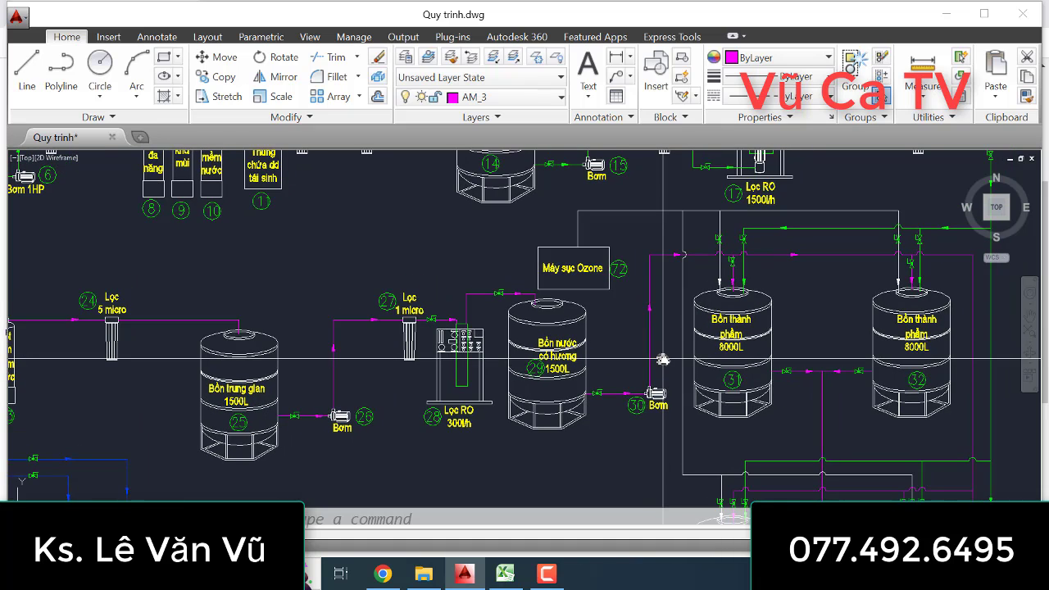
left_click(510, 584)
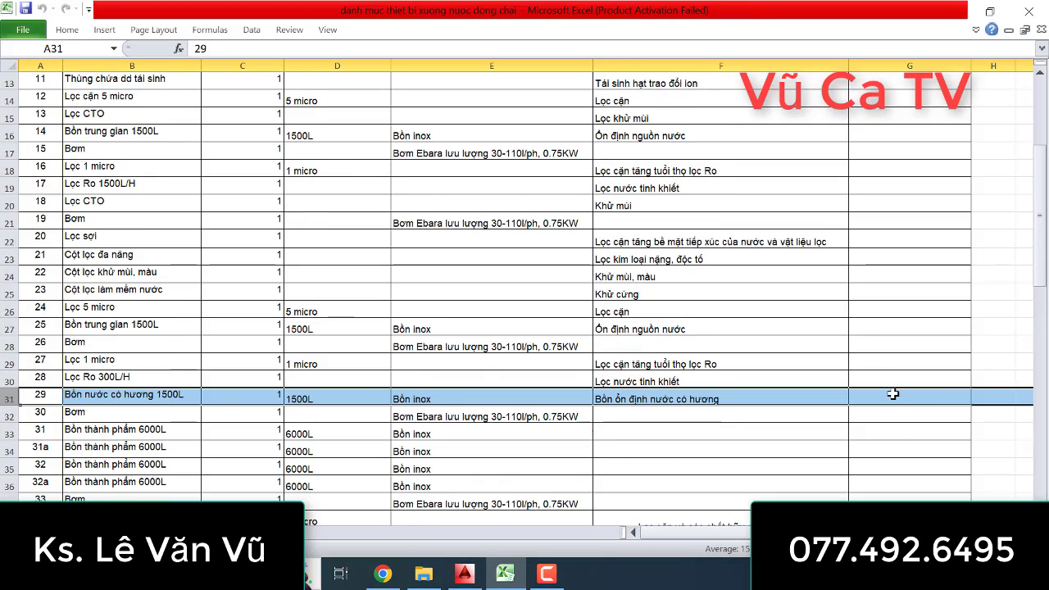
left_click(5, 416)
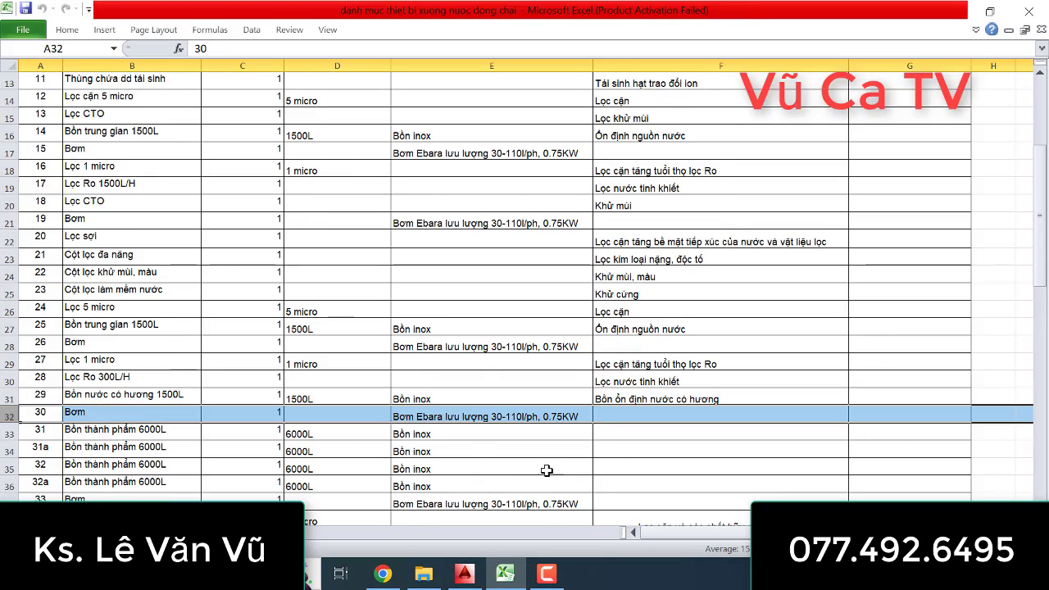
- Trace the magenta line in AutoCAD from pump 30 to finished-product tanks 31 and 32 and the two tanks below them
left_click(515, 582)
middle_click_drag(672, 441, 598, 454)
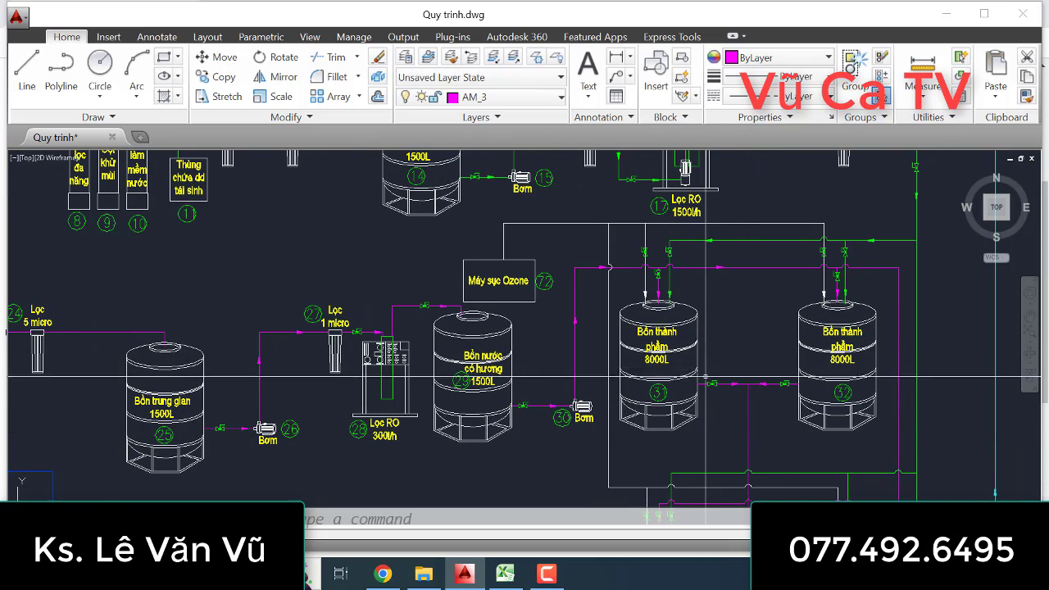
middle_click_drag(742, 399, 685, 402)
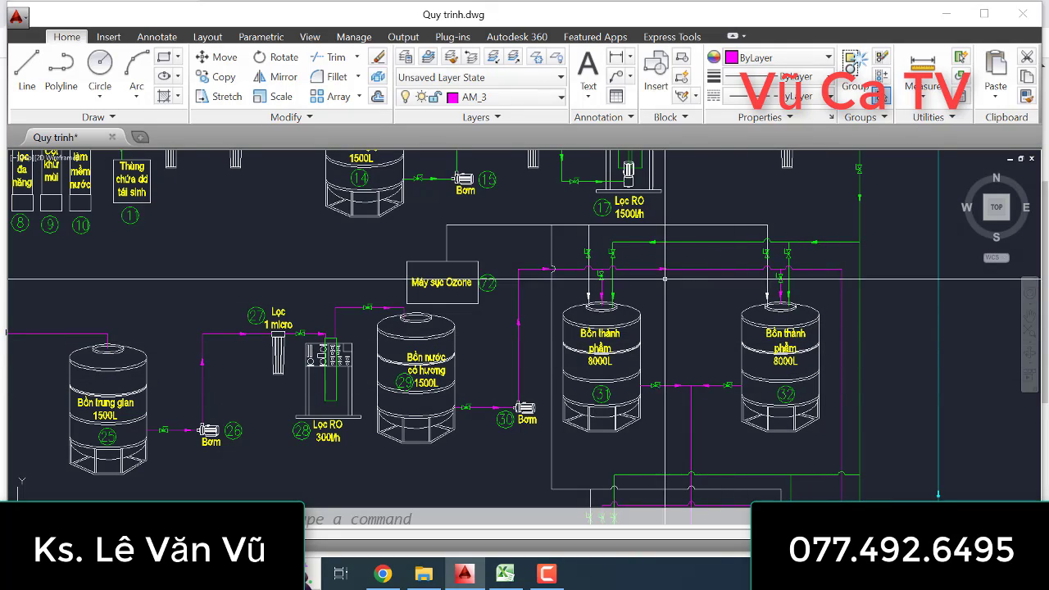
scroll(662, 301, "down", 3)
middle_click_drag(610, 253, 609, 225)
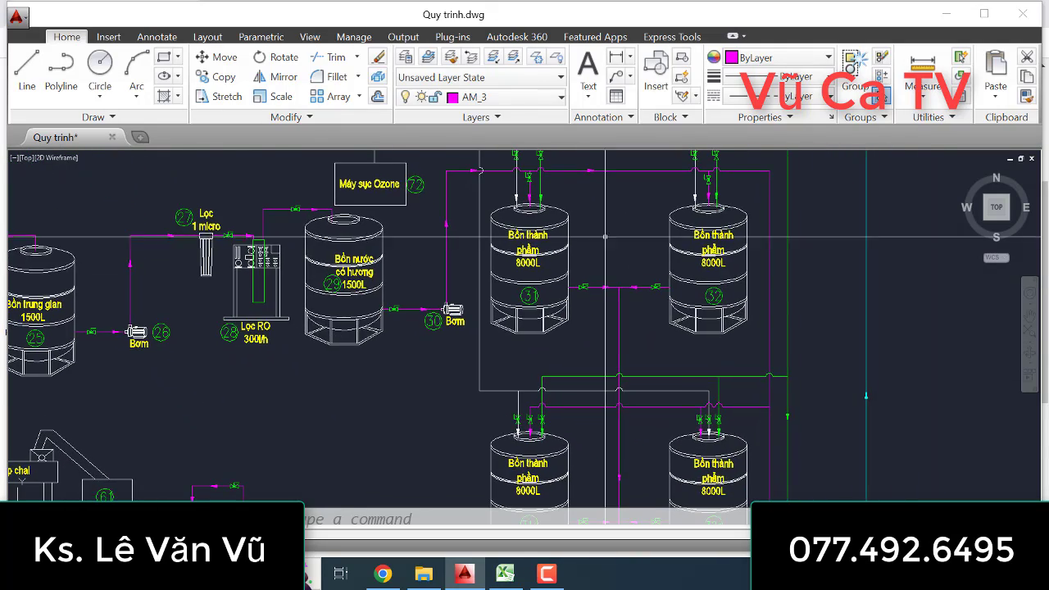
middle_click_drag(729, 358, 714, 222)
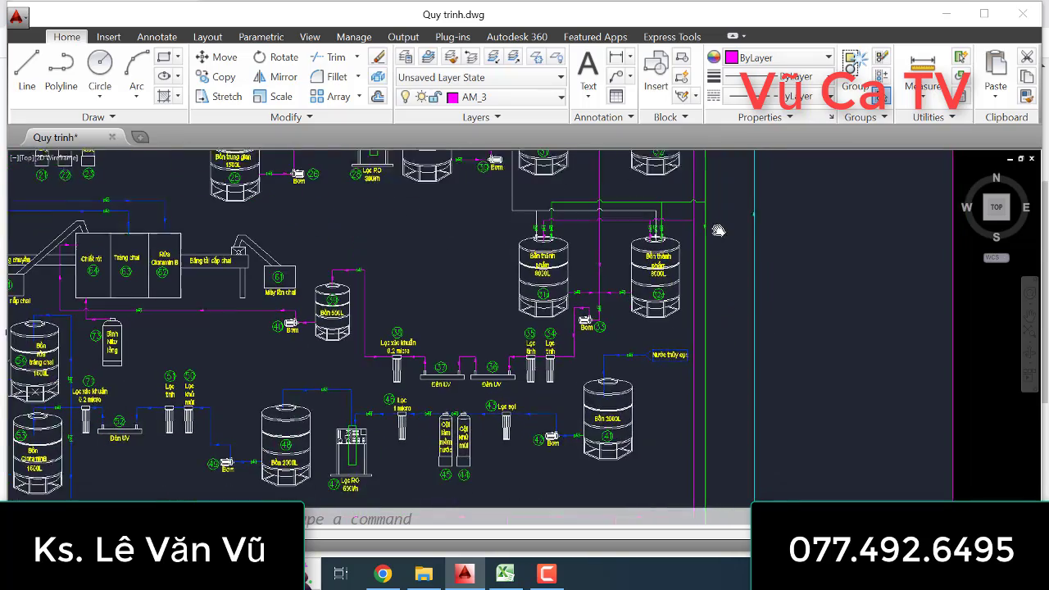
mouse_move(725, 322)
middle_mouse_down()
mouse_move(732, 262)
mouse_move(734, 338)
mouse_move(722, 365)
middle_mouse_up()
scroll(624, 359, "up", 2)
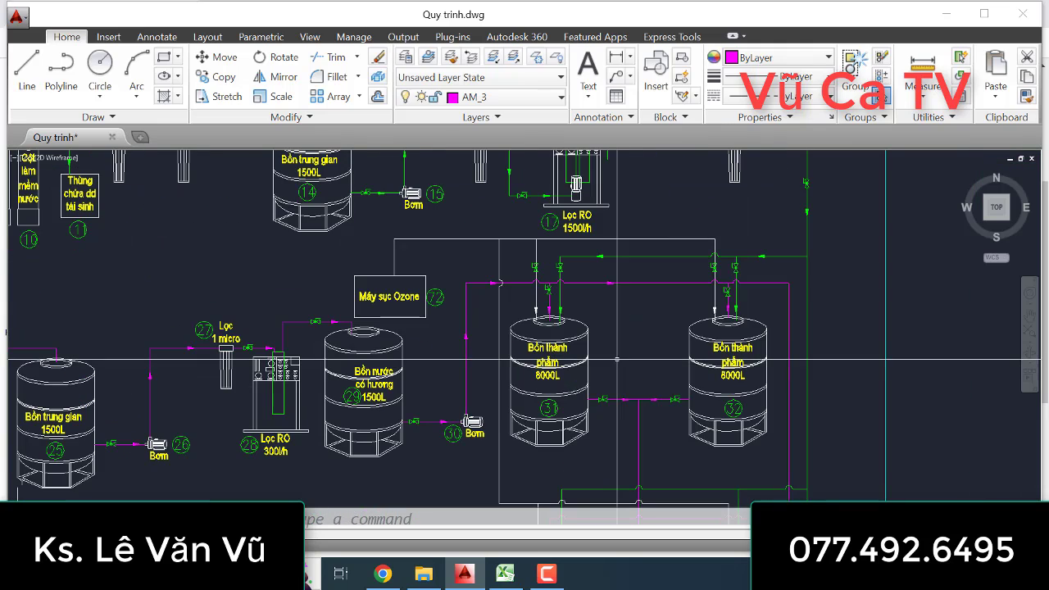
middle_click_drag(617, 319, 646, 309)
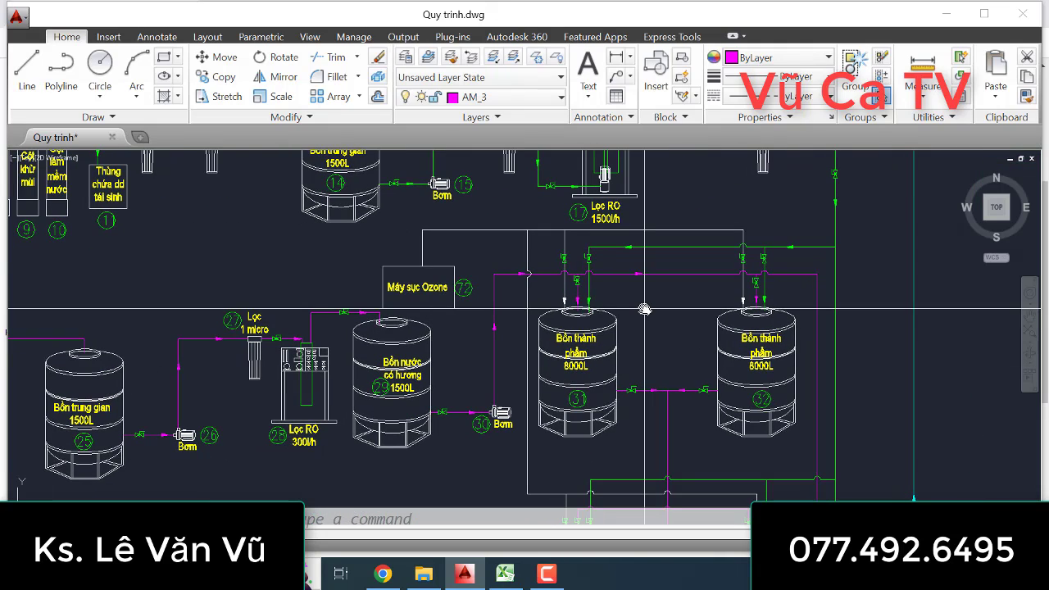
scroll(662, 310, "down", 4)
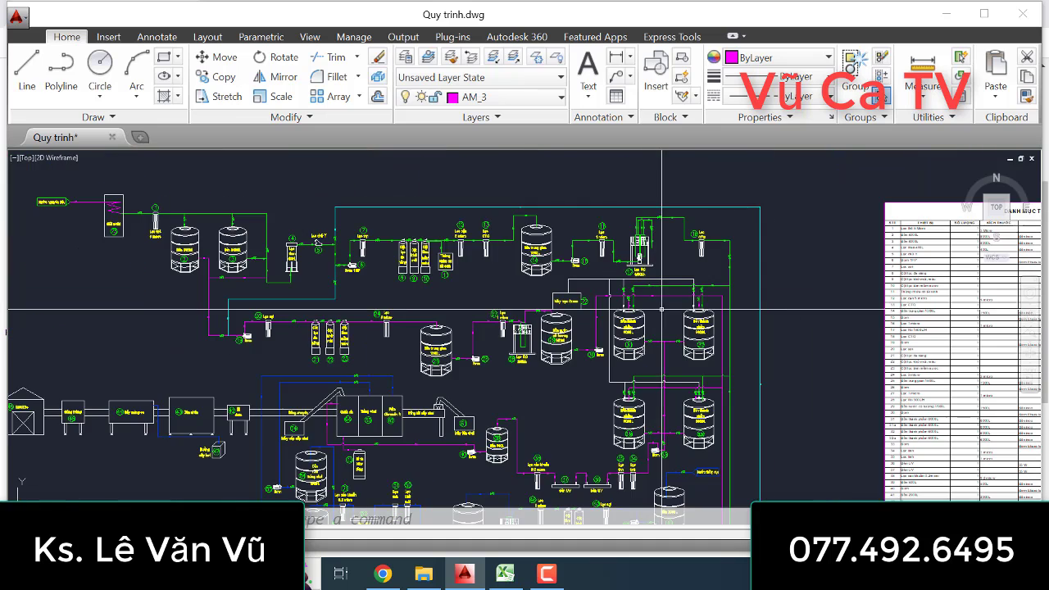
scroll(628, 310, "down", 2)
scroll(628, 310, "up", 6)
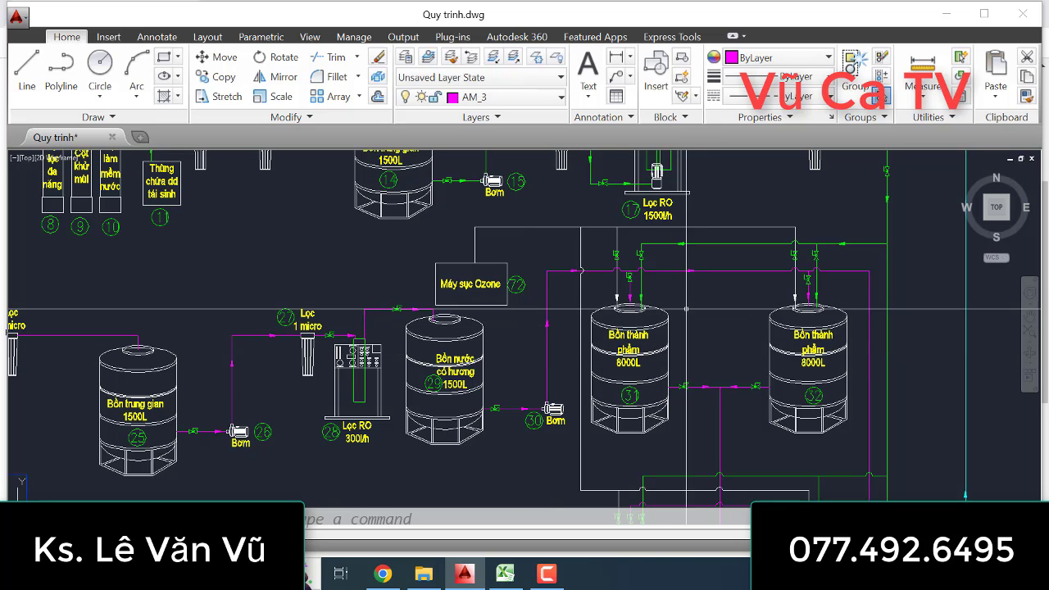
- Examine ozone generator 72 and its white supply lines to the finished-product tanks in the process diagram
middle_click_drag(660, 307, 663, 283)
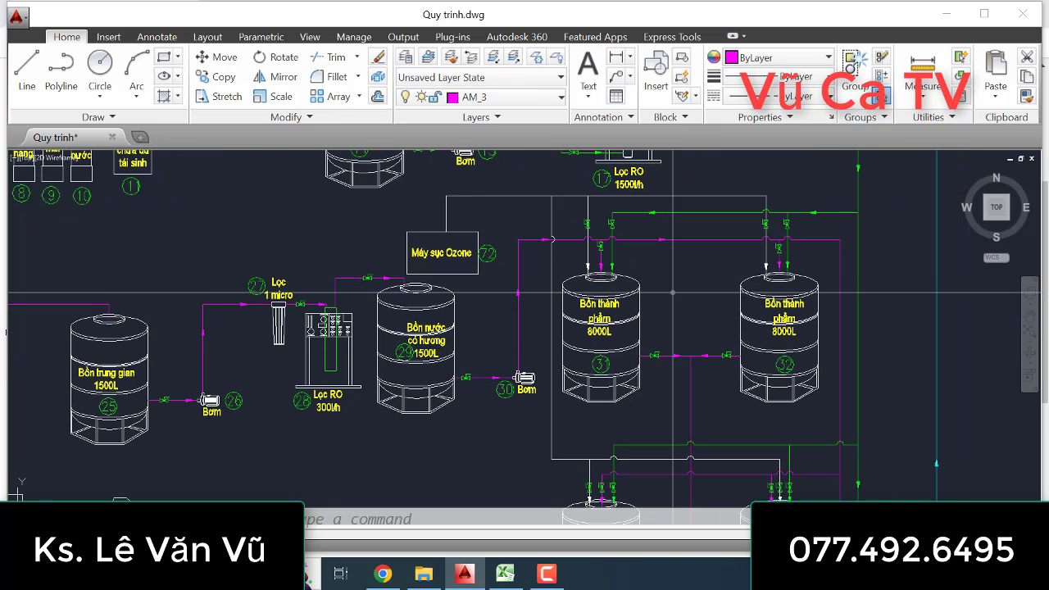
scroll(674, 292, "down", 6)
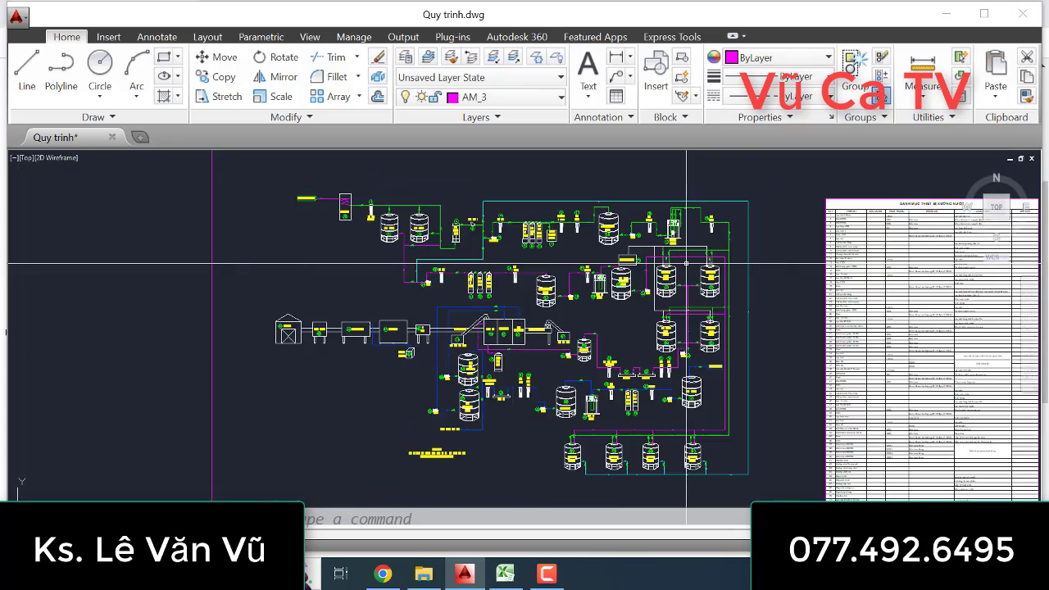
scroll(686, 263, "up", 2)
scroll(687, 264, "up", 6)
scroll(679, 255, "down", 6)
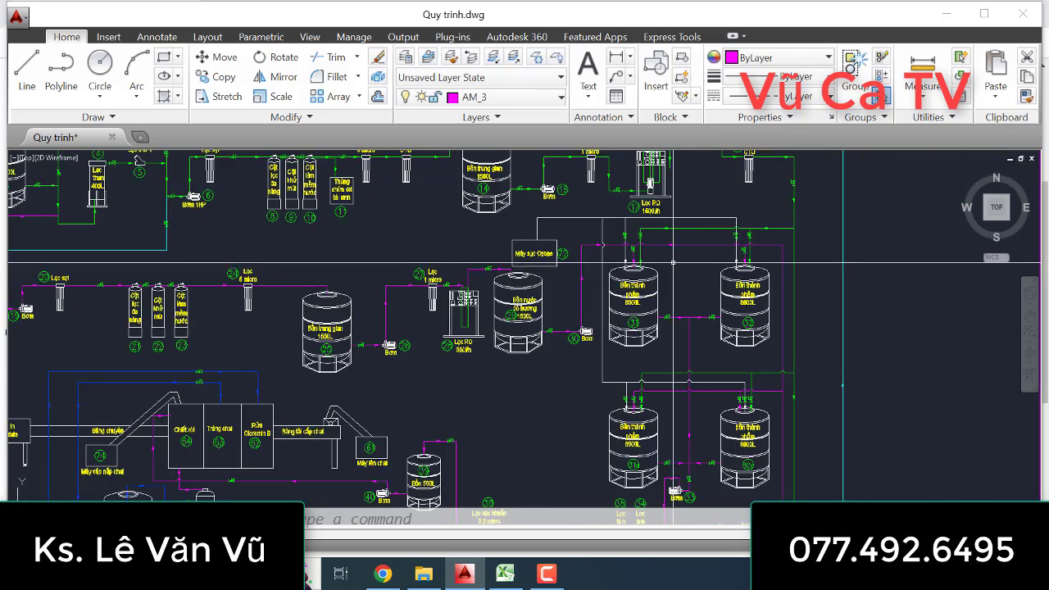
scroll(671, 245, "up", 2)
middle_click_drag(671, 245, 619, 310)
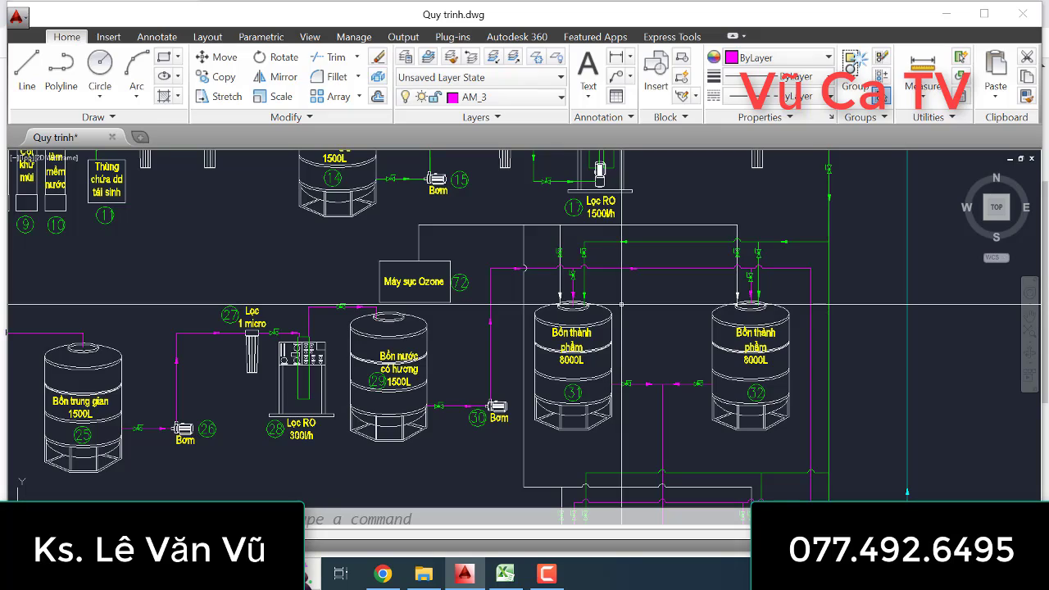
- Switch to the Excel equipment list and locate the row for ozone generator 72
left_click(505, 574)
scroll(73, 417, "down", 11)
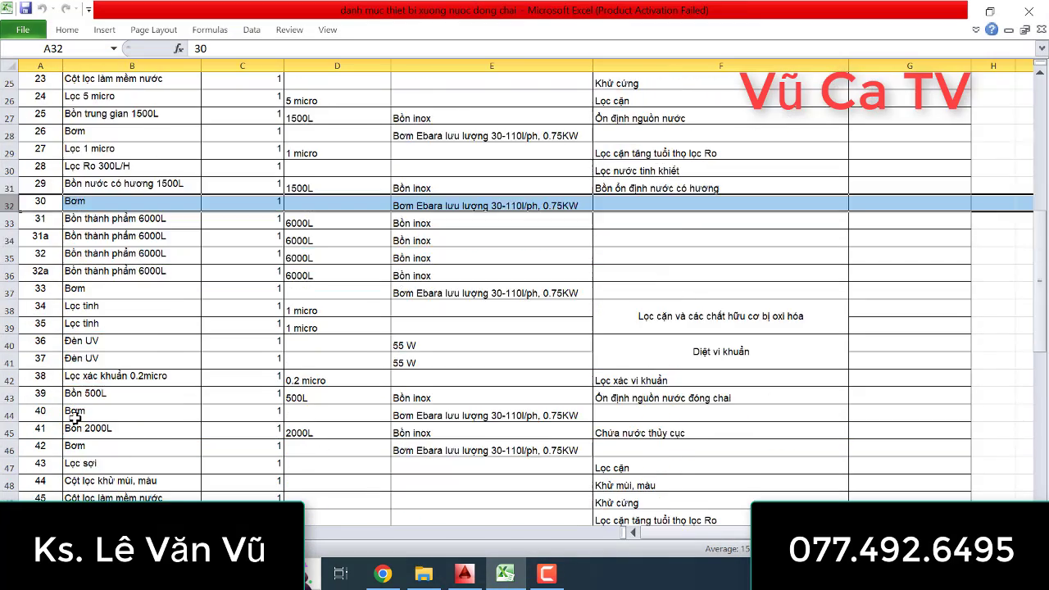
scroll(73, 418, "down", 3)
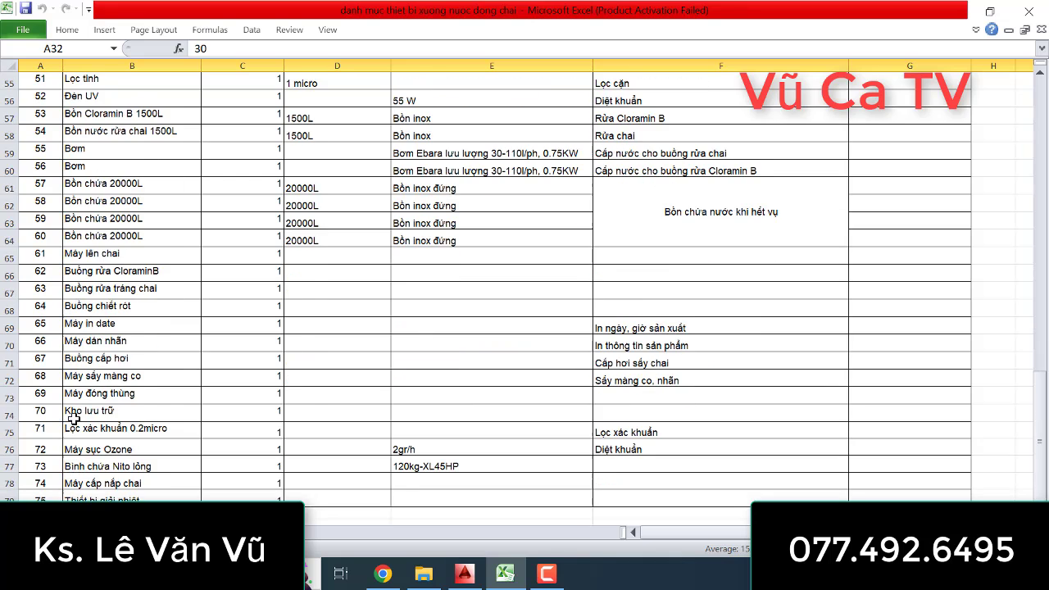
- Look up item 72, Máy sục Ozone, in the equipment list and highlight its whole row
left_click(8, 449)
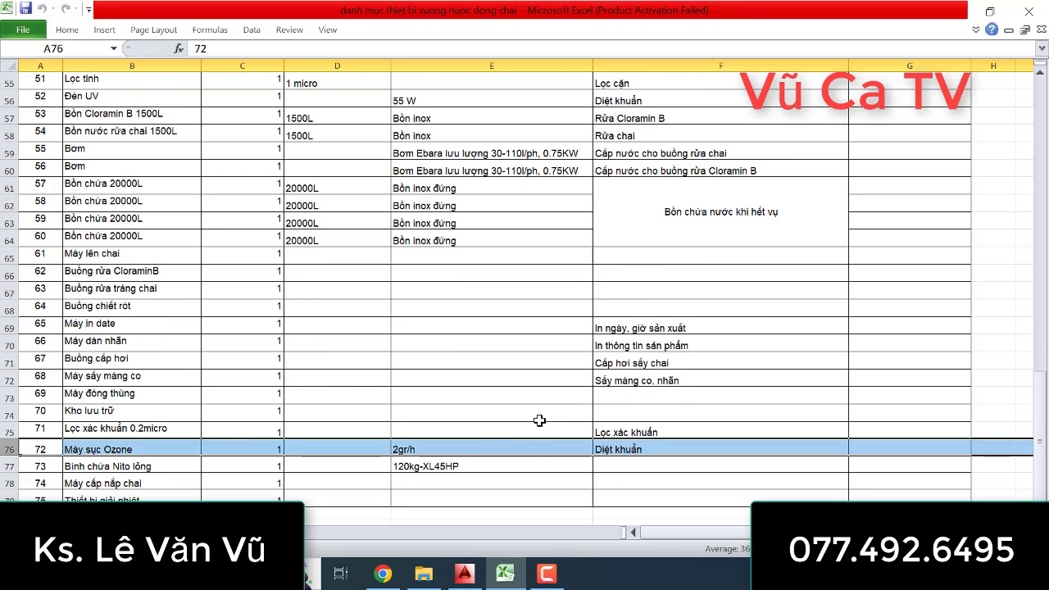
left_click(528, 481)
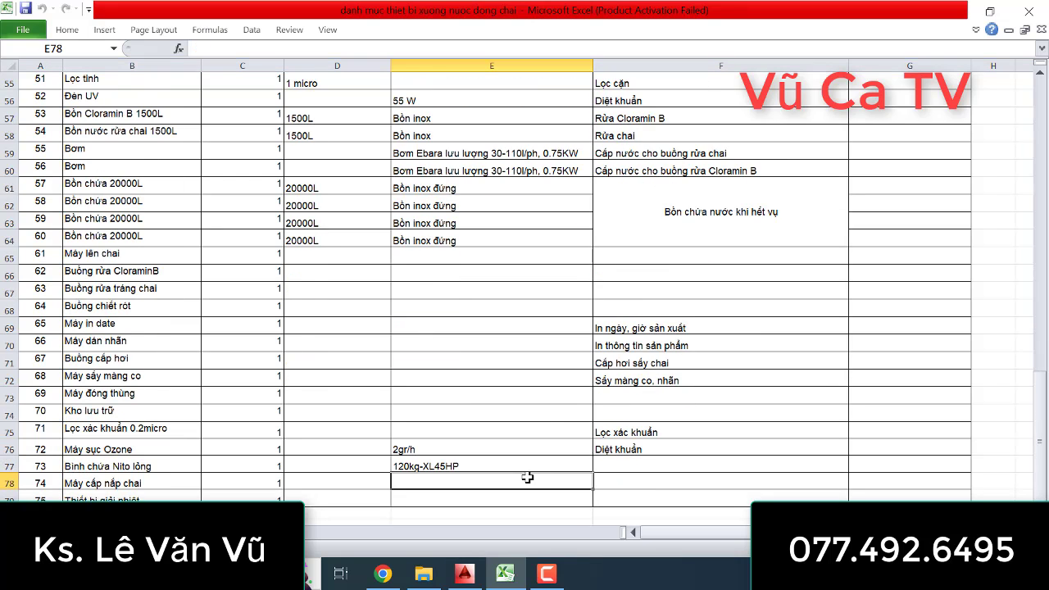
left_click(678, 448)
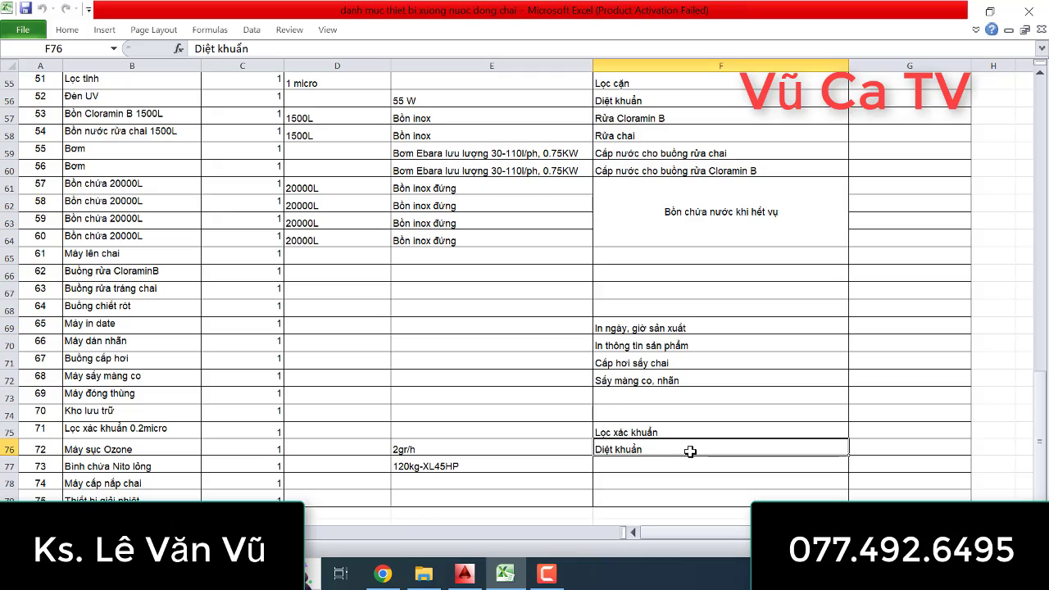
scroll(492, 433, "up", 18)
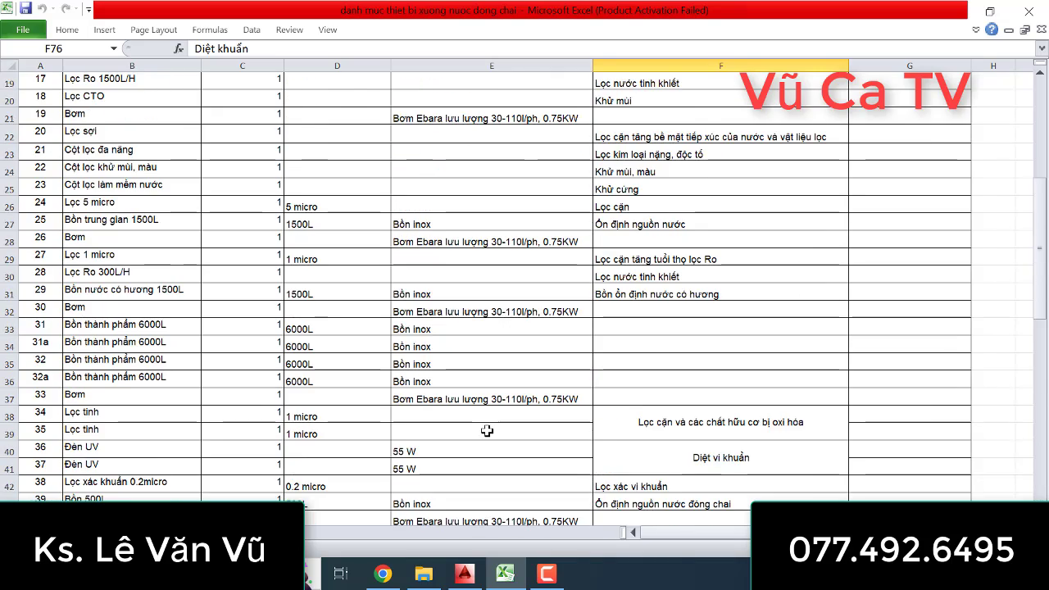
scroll(486, 437, "down", 6)
scroll(486, 437, "down", 14)
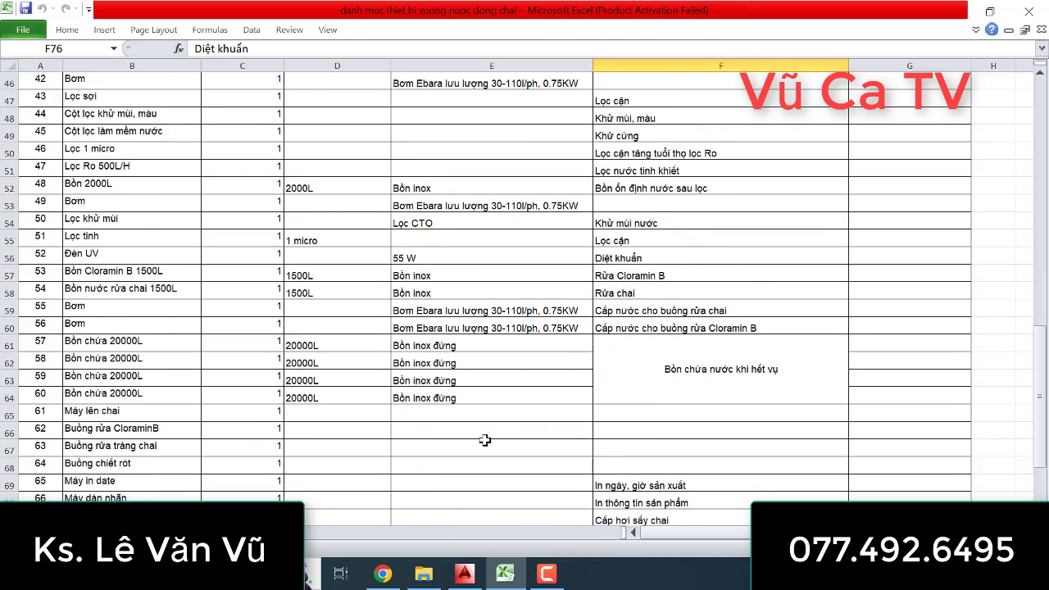
scroll(483, 443, "up", 2)
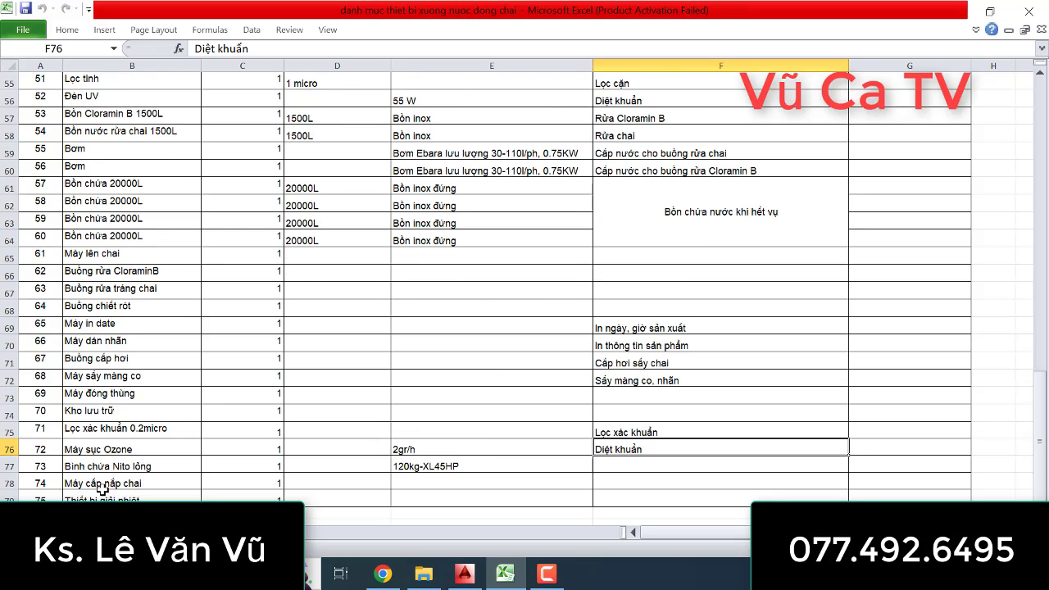
left_click(8, 449)
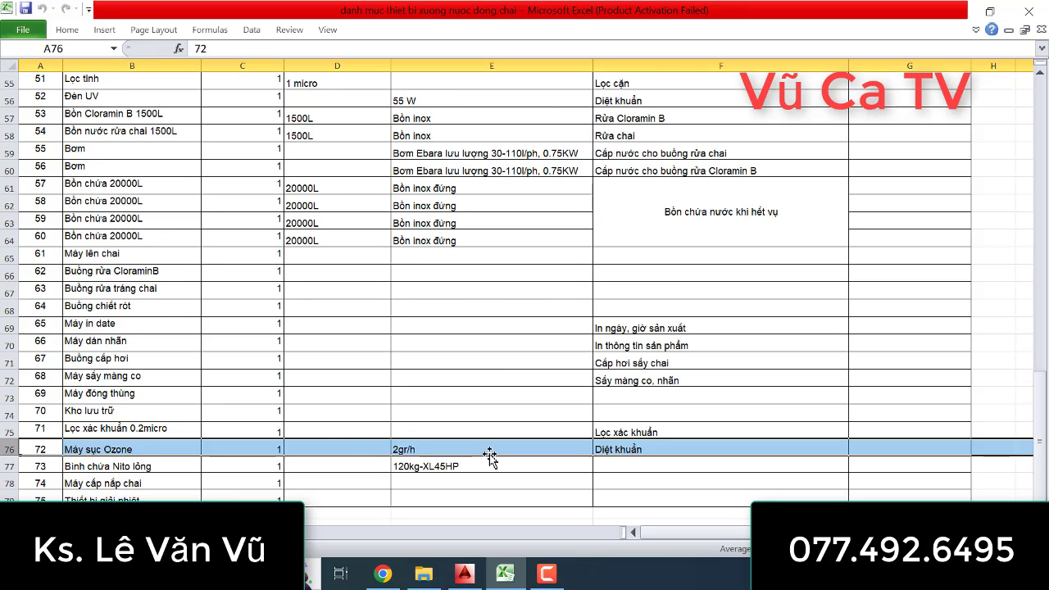
- Switch to the Quy trinh drawing in AutoCAD and examine how ozone machine 72 connects to finished-product tanks 31 and 32
left_click(465, 575)
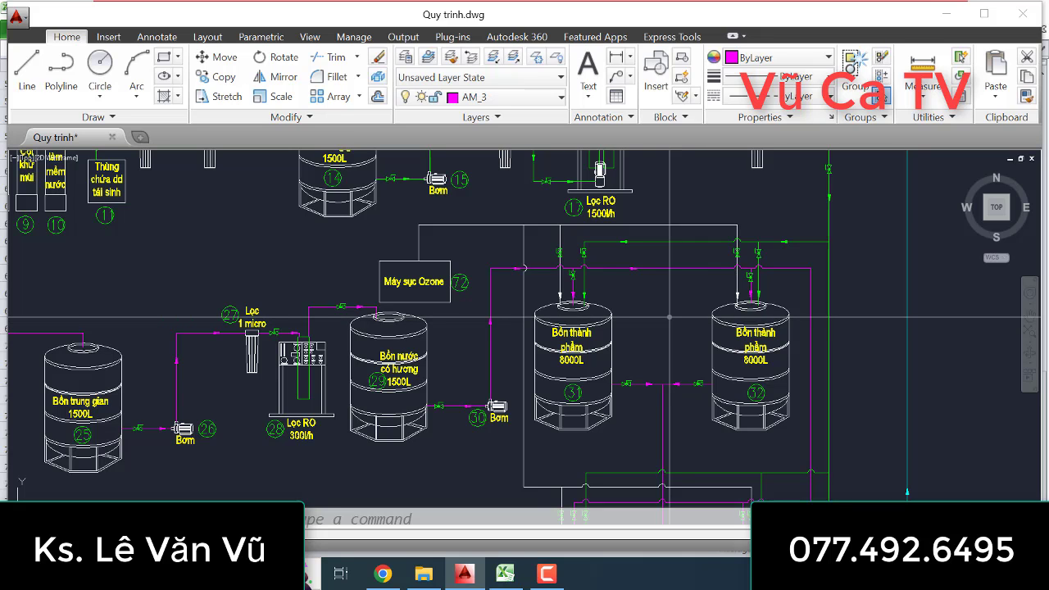
scroll(670, 317, "down", 3)
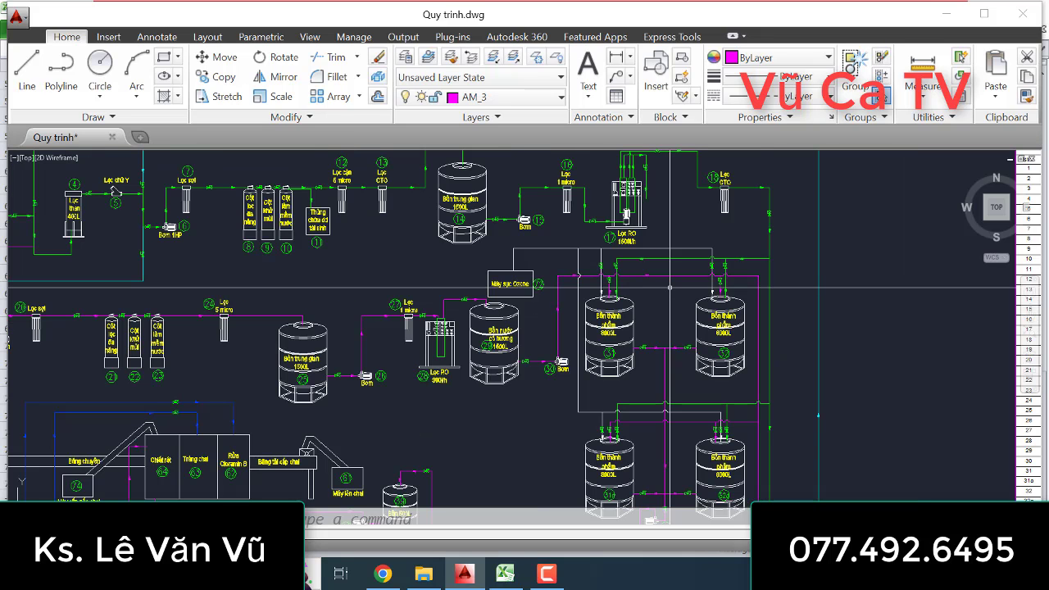
scroll(670, 287, "up", 2)
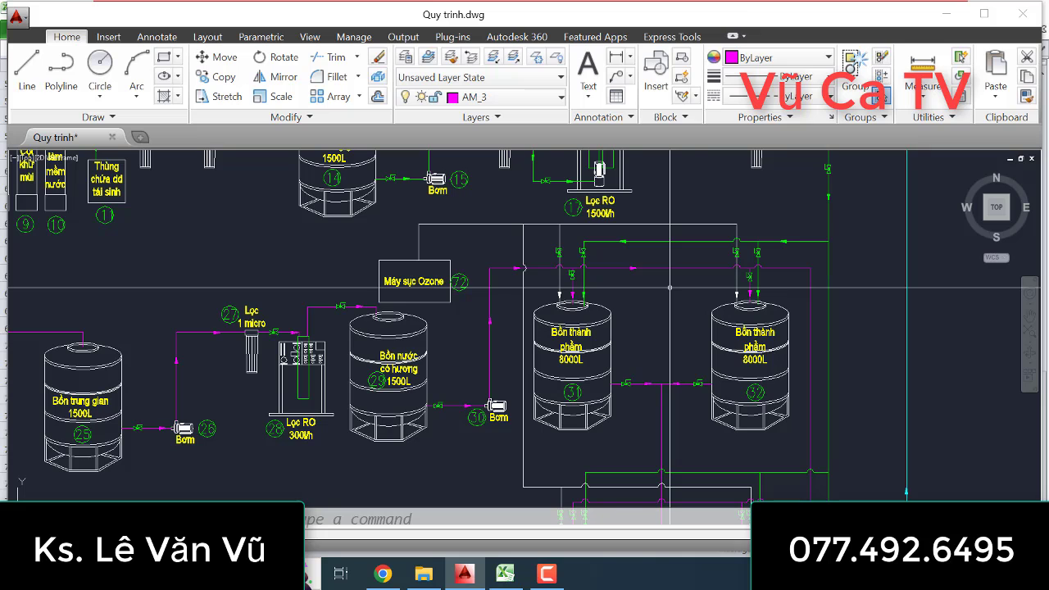
scroll(684, 320, "down", 2)
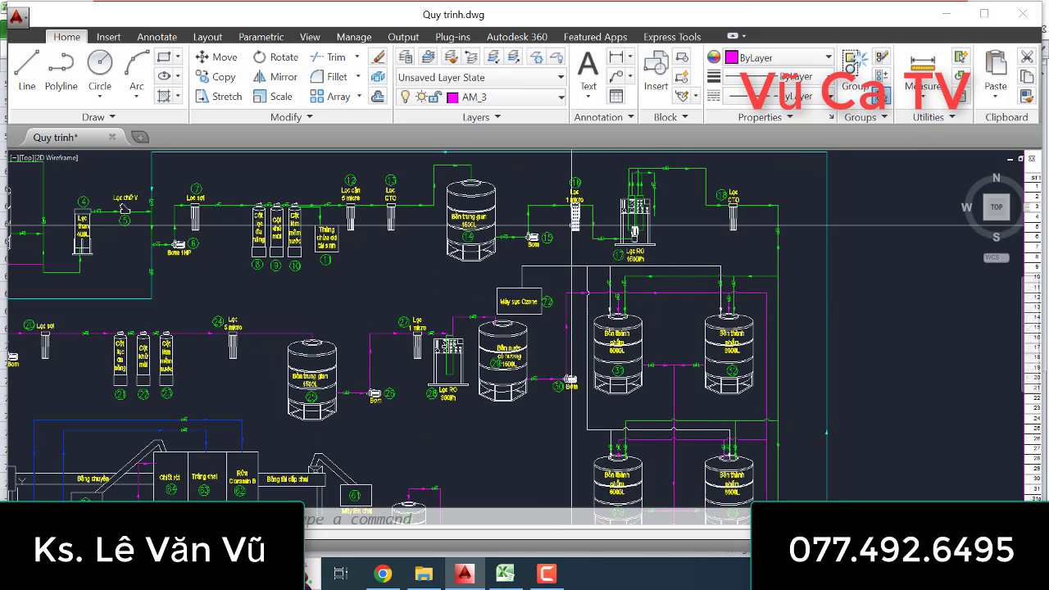
scroll(651, 343, "up", 2)
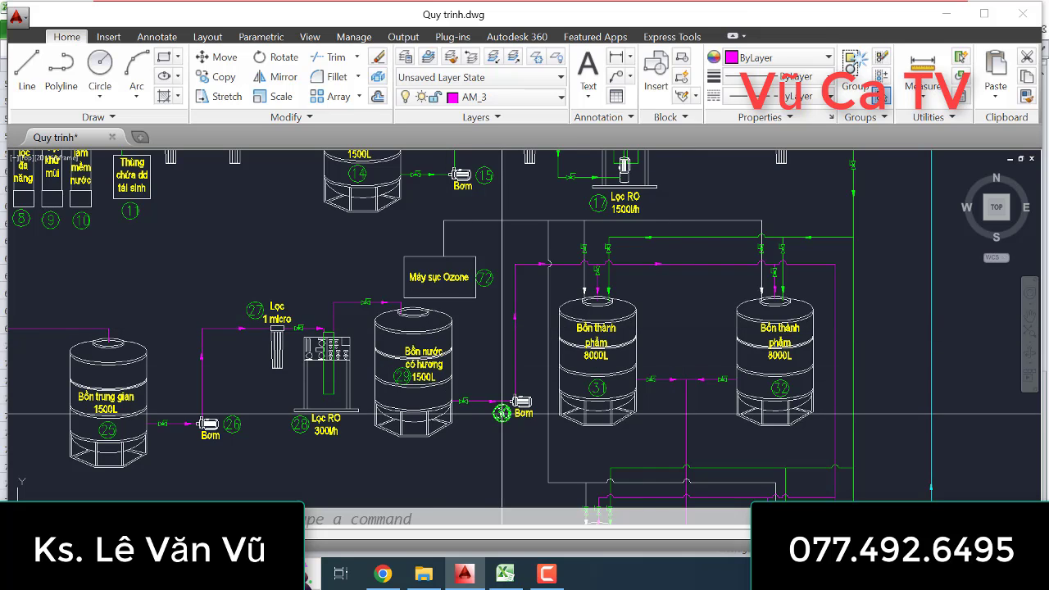
scroll(717, 283, "down", 2)
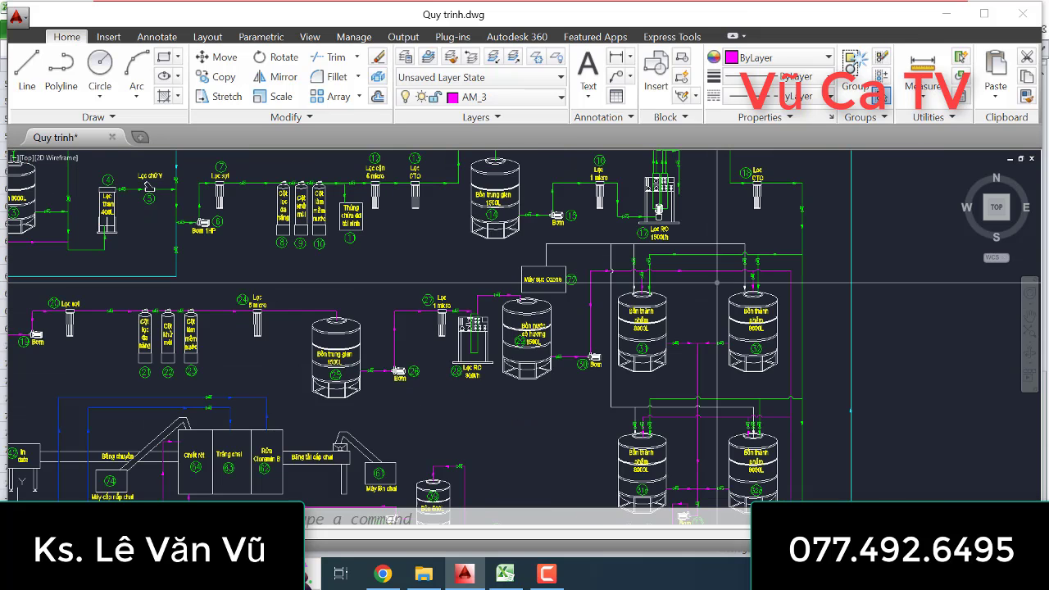
scroll(693, 312, "up", 2)
scroll(689, 302, "down", 2)
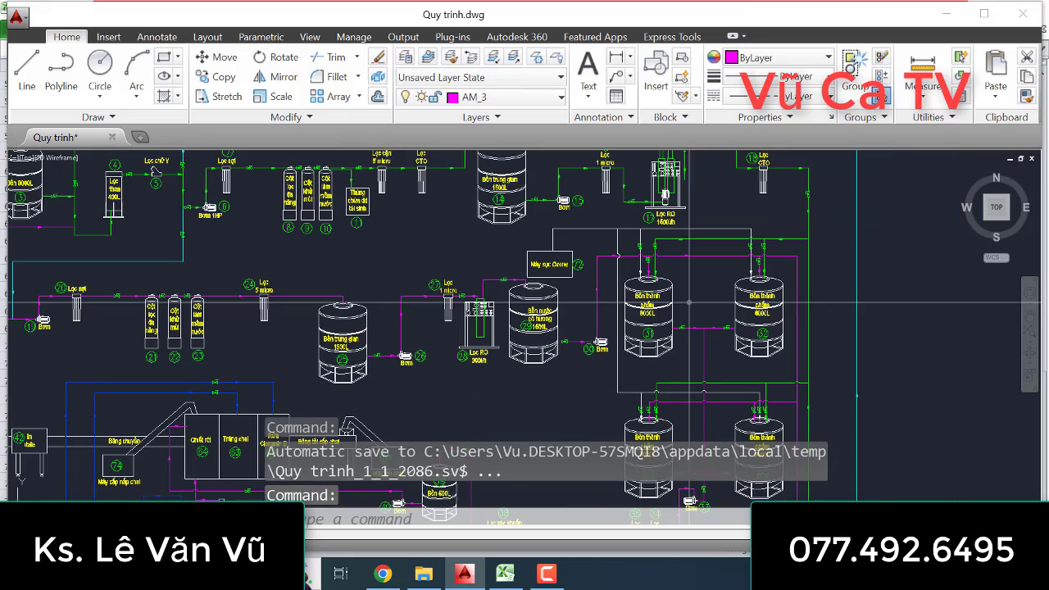
- Examine the supply piping of the four finished-product tanks 31, 32, 31a and 32a in the process diagram
middle_click_drag(689, 302, 727, 223)
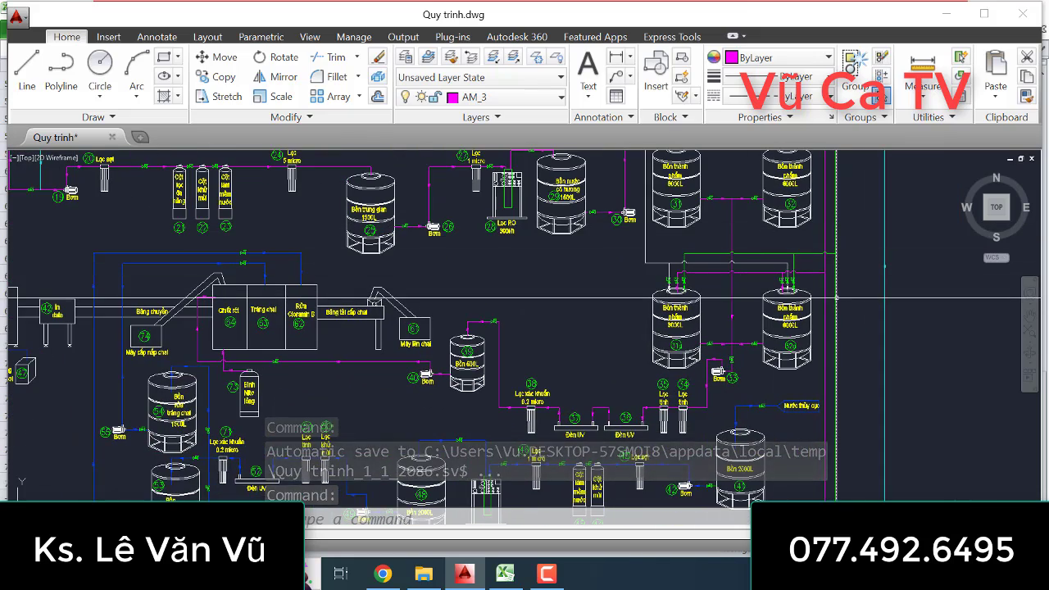
middle_click_drag(746, 332, 740, 387)
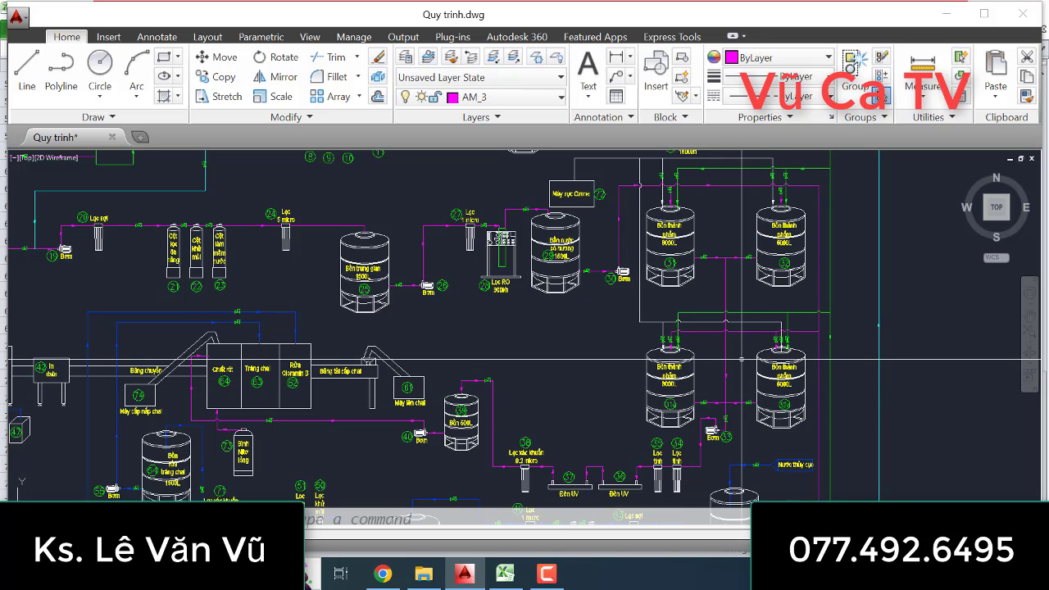
scroll(742, 359, "up", 2)
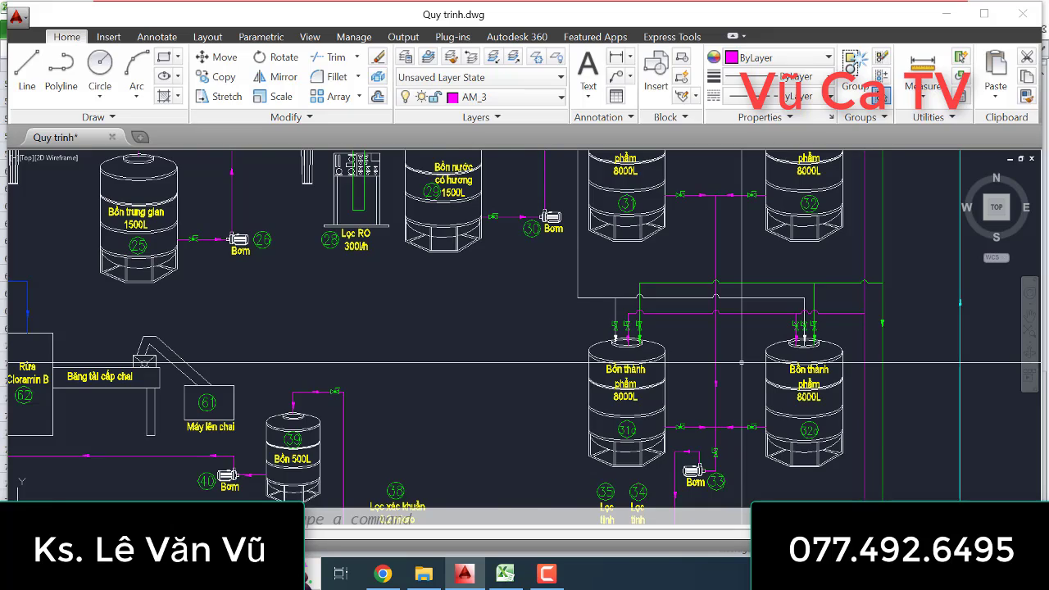
scroll(742, 361, "up", 1)
scroll(742, 362, "down", 5)
scroll(742, 328, "up", 5)
middle_click_drag(698, 277, 739, 277)
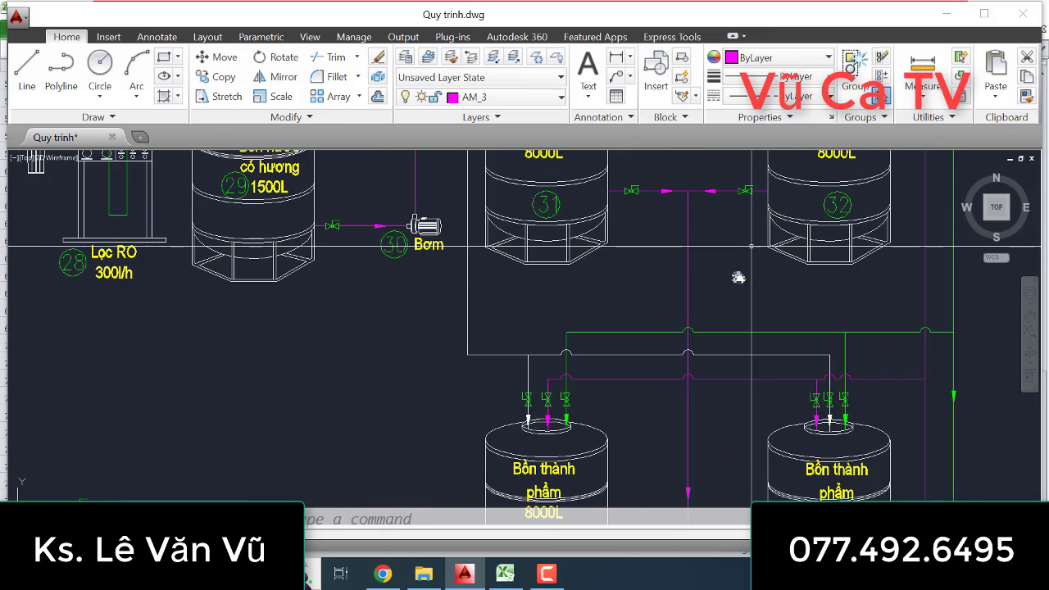
scroll(734, 287, "down", 4)
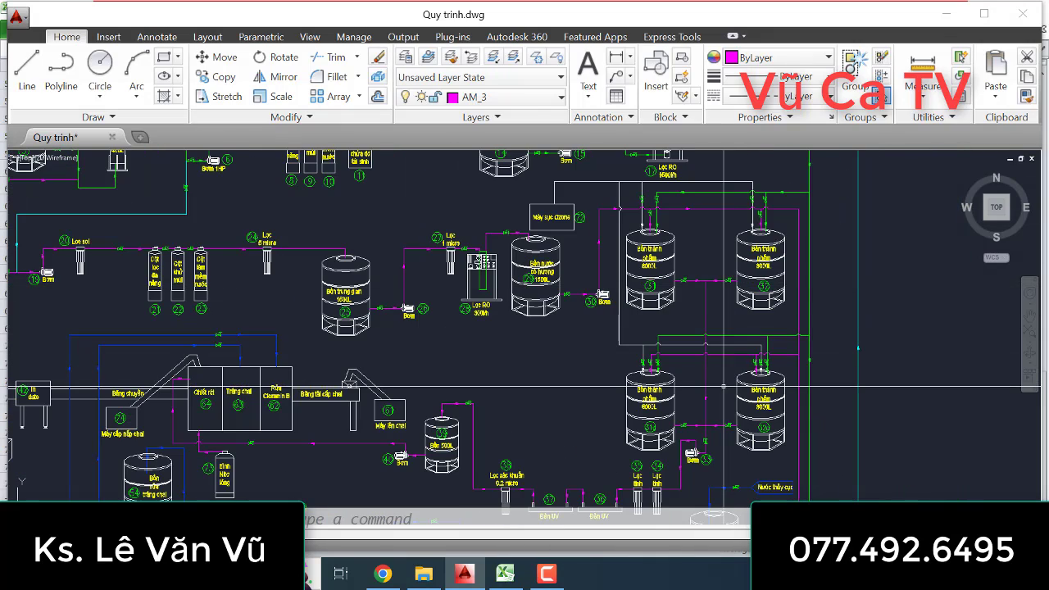
middle_click_drag(724, 385, 718, 361)
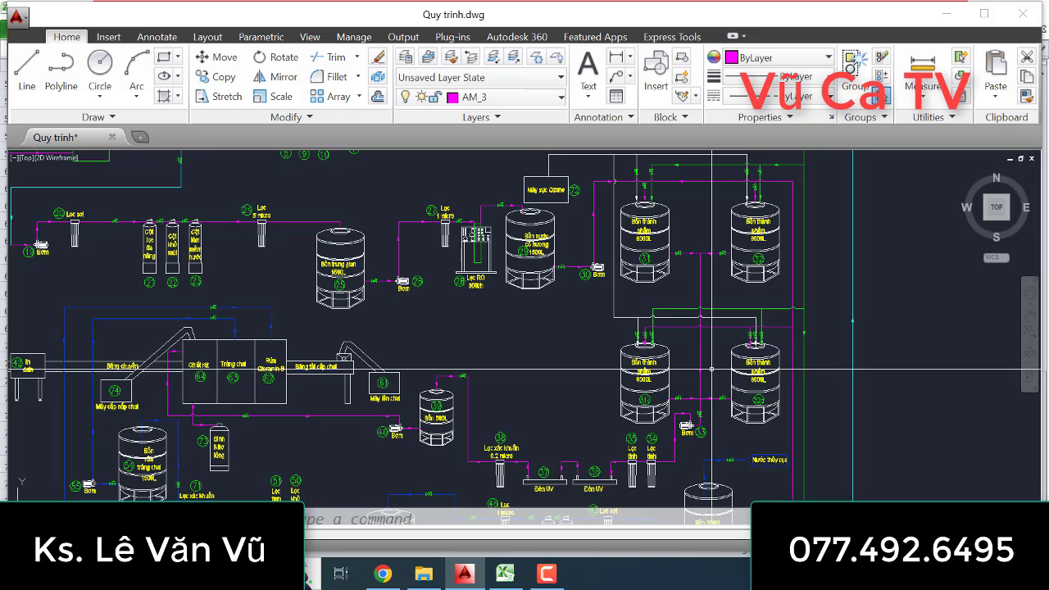
middle_click_drag(712, 369, 705, 344)
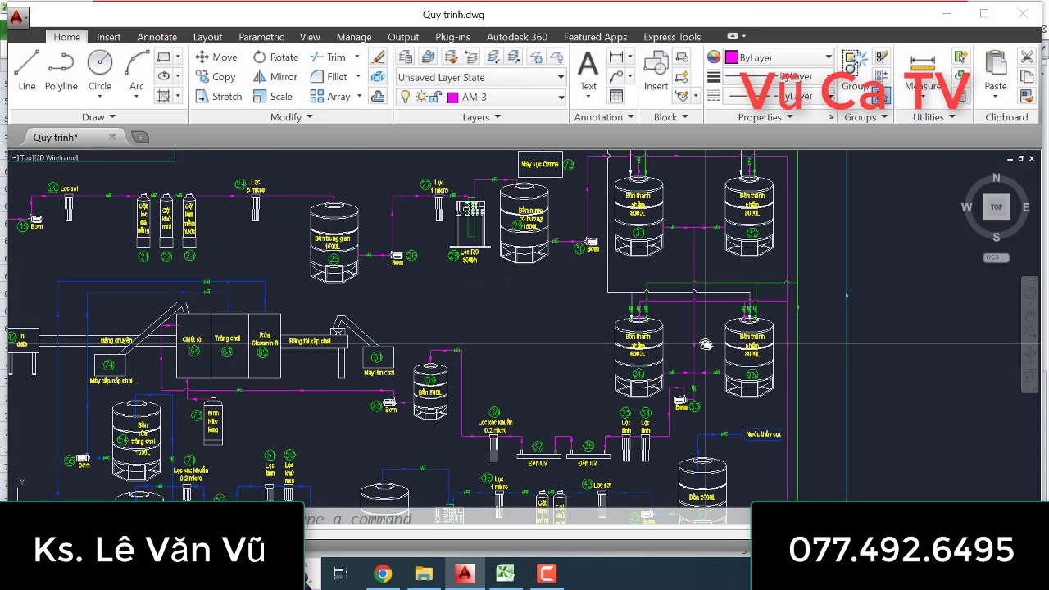
- Trace the outlet lines and valves from the finished-product tanks down to pump 33
scroll(705, 344, "up", 2)
scroll(710, 320, "down", 2)
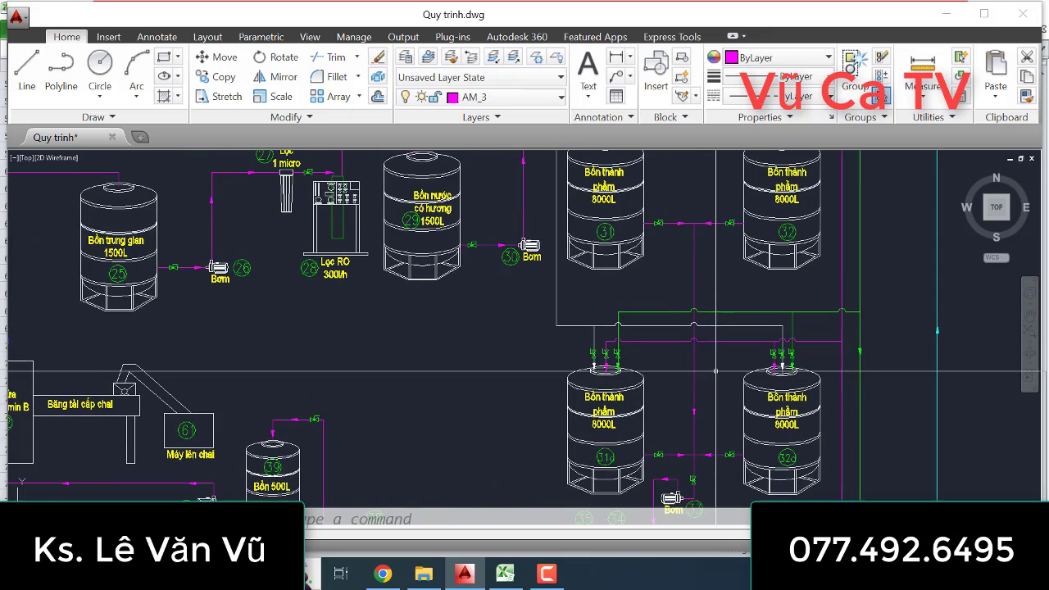
scroll(697, 220, "up", 5)
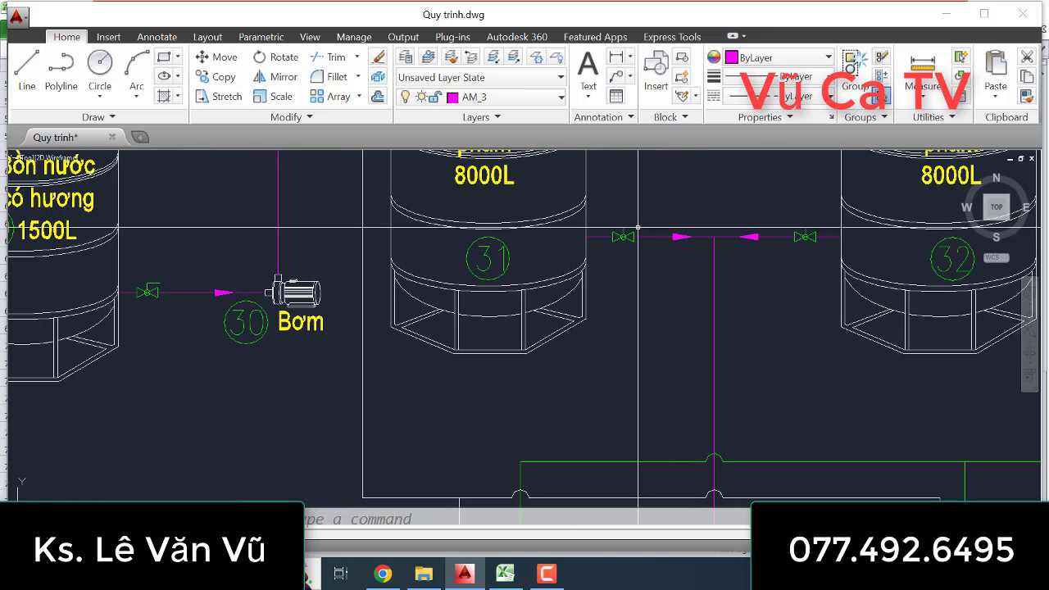
scroll(742, 309, "down", 6)
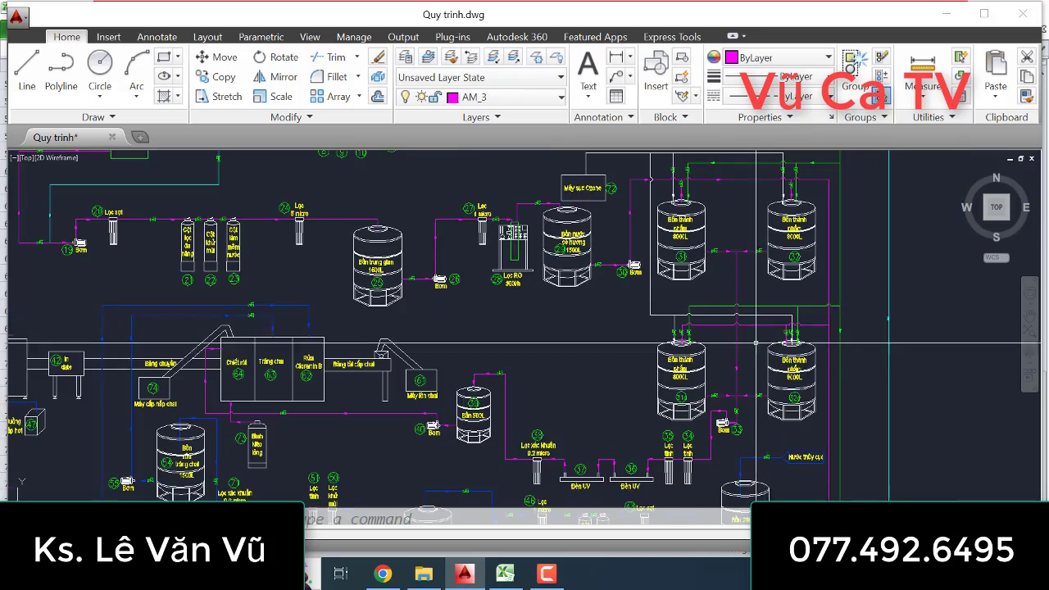
middle_click_drag(742, 309, 729, 250)
scroll(717, 392, "up", 3)
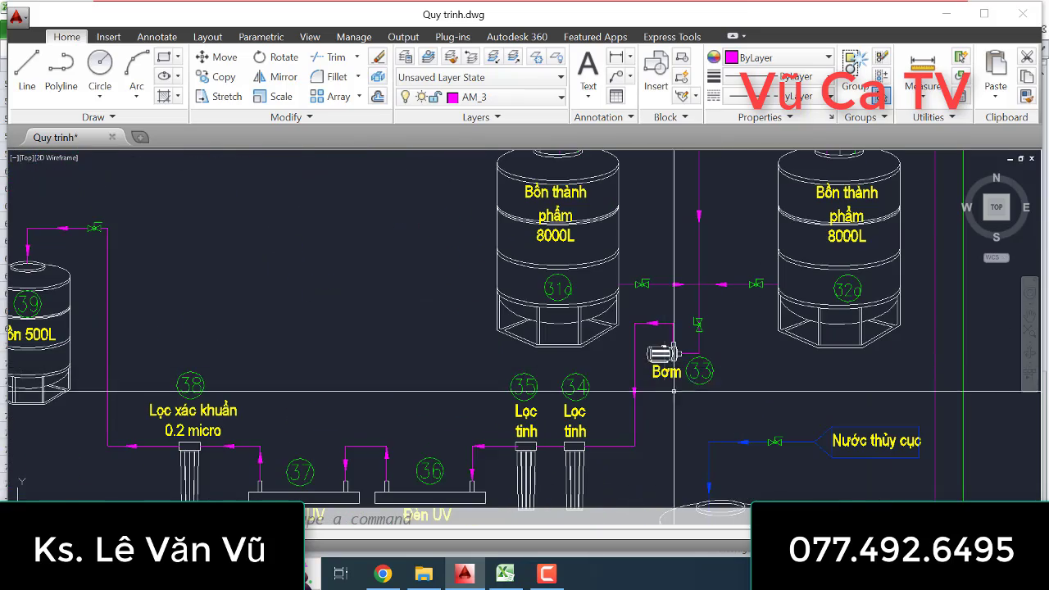
scroll(718, 392, "down", 2)
middle_click_drag(726, 379, 767, 336)
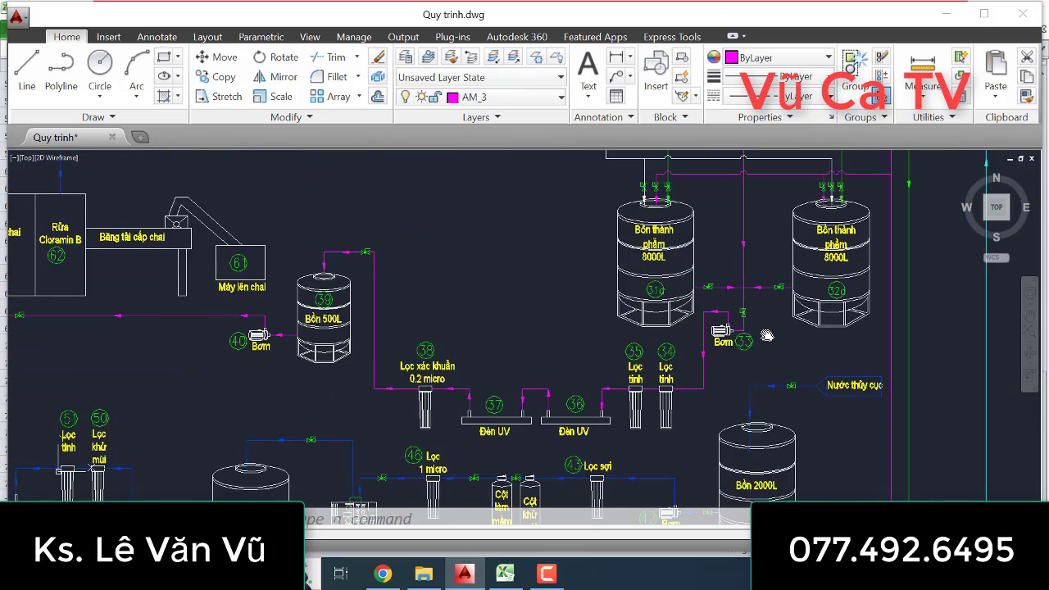
scroll(767, 337, "down", 3)
scroll(766, 336, "up", 5)
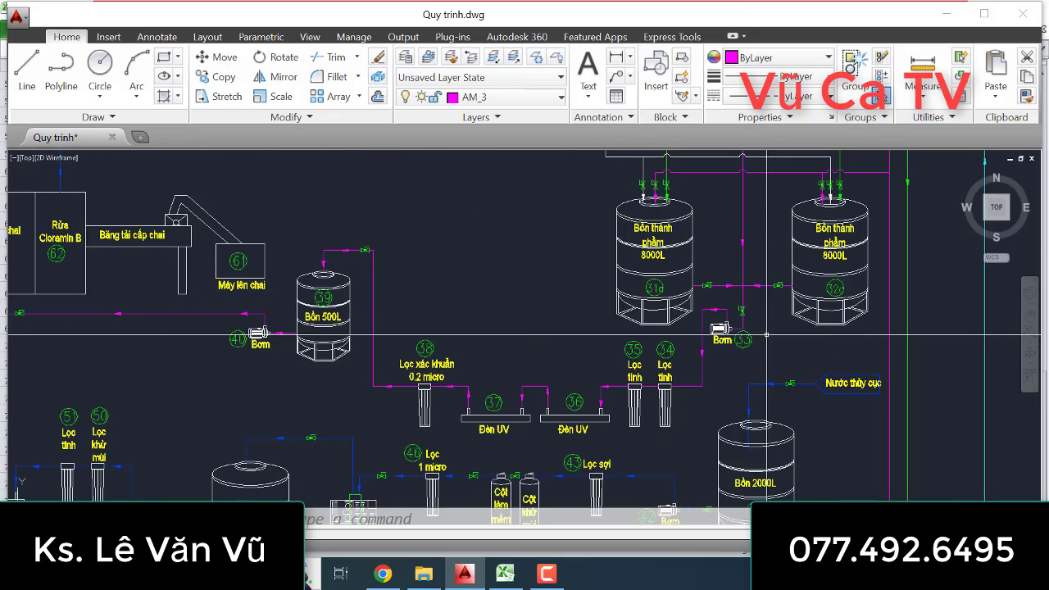
middle_click_drag(744, 293, 739, 340)
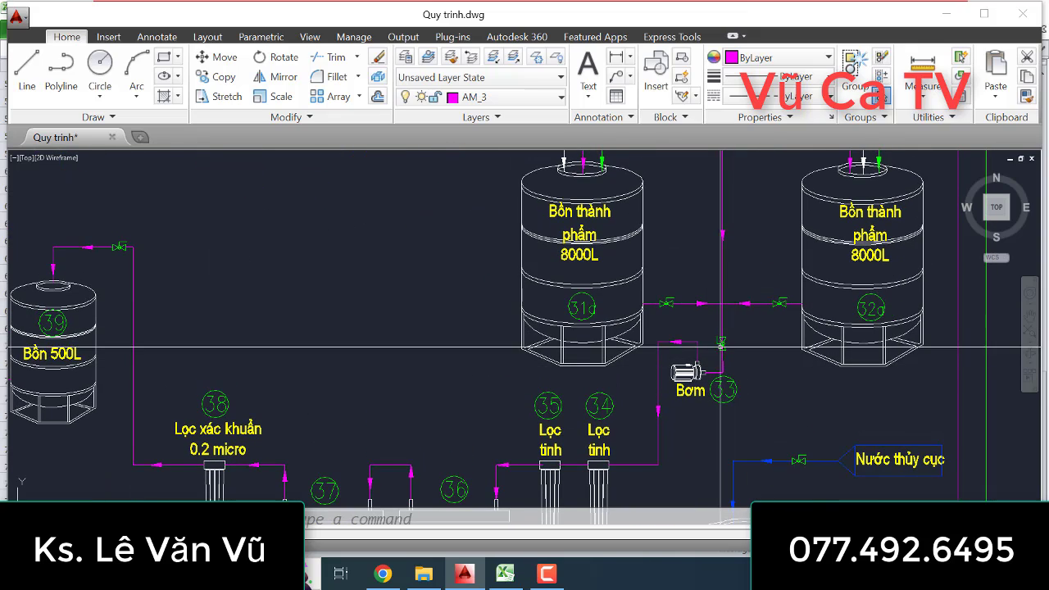
scroll(760, 368, "down", 3)
- Switch to the Excel equipment list and highlight the row of item 33, Bơm, to read its specification
left_click(506, 574)
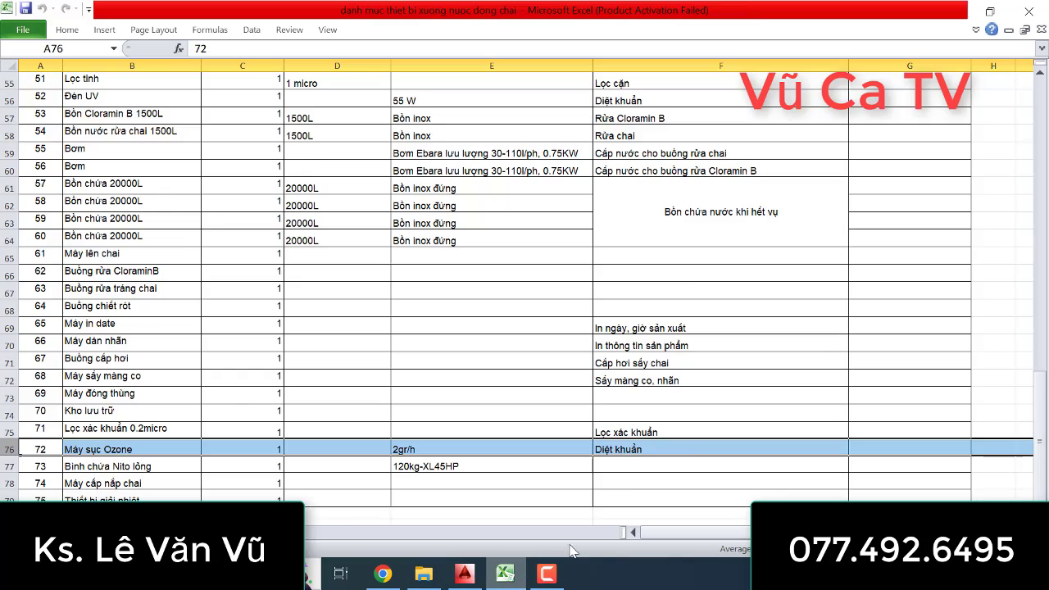
scroll(241, 397, "up", 13)
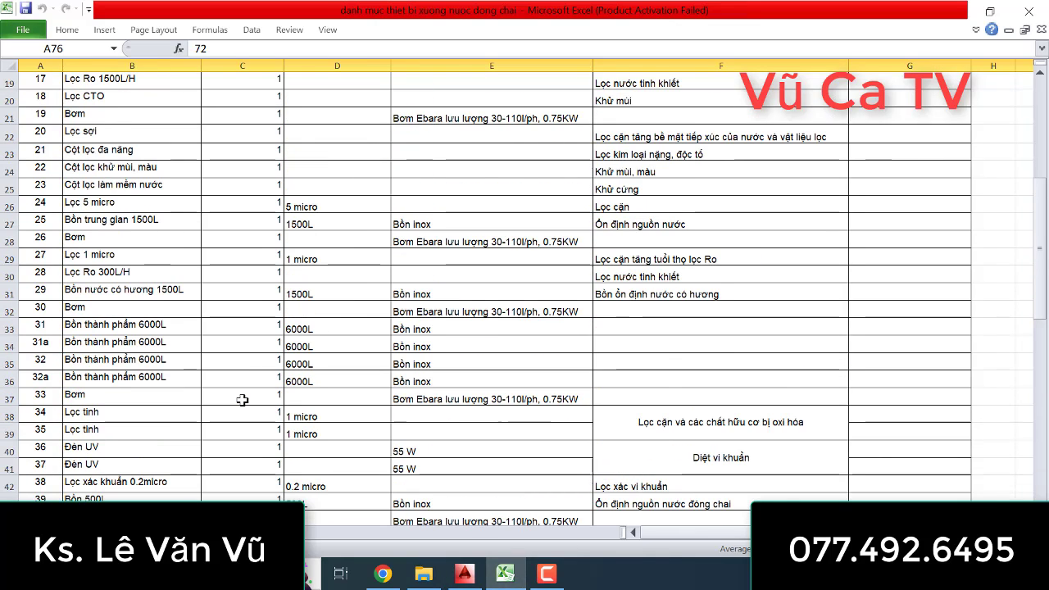
left_click(6, 399)
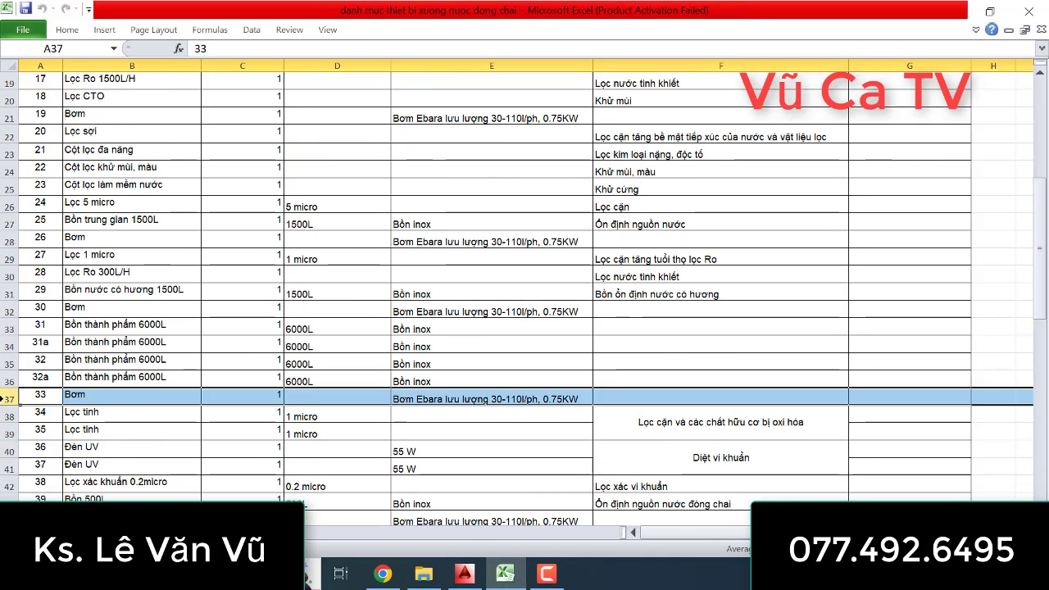
- Return to the AutoCAD process diagram and examine the line from pump 33 through fine filters 34 and 35 to UV lamps 36 and 37
left_click(465, 576)
middle_click_drag(750, 420, 727, 301)
scroll(758, 336, "down", 4)
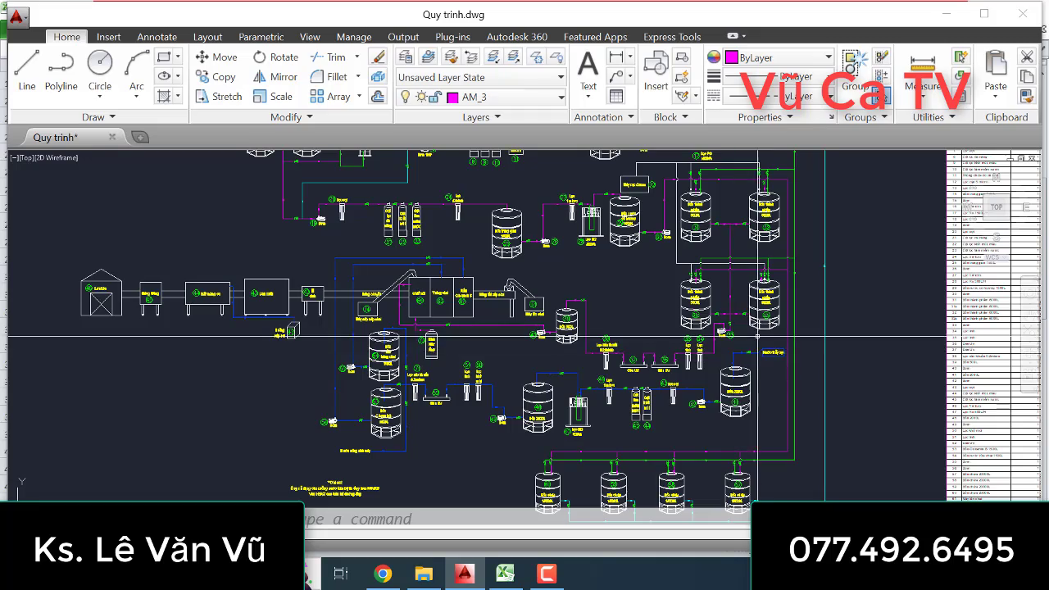
mouse_move(758, 337)
middle_mouse_down()
mouse_move(758, 347)
mouse_move(751, 263)
mouse_move(738, 326)
middle_mouse_up()
scroll(738, 326, "down", 5)
scroll(738, 326, "up", 4)
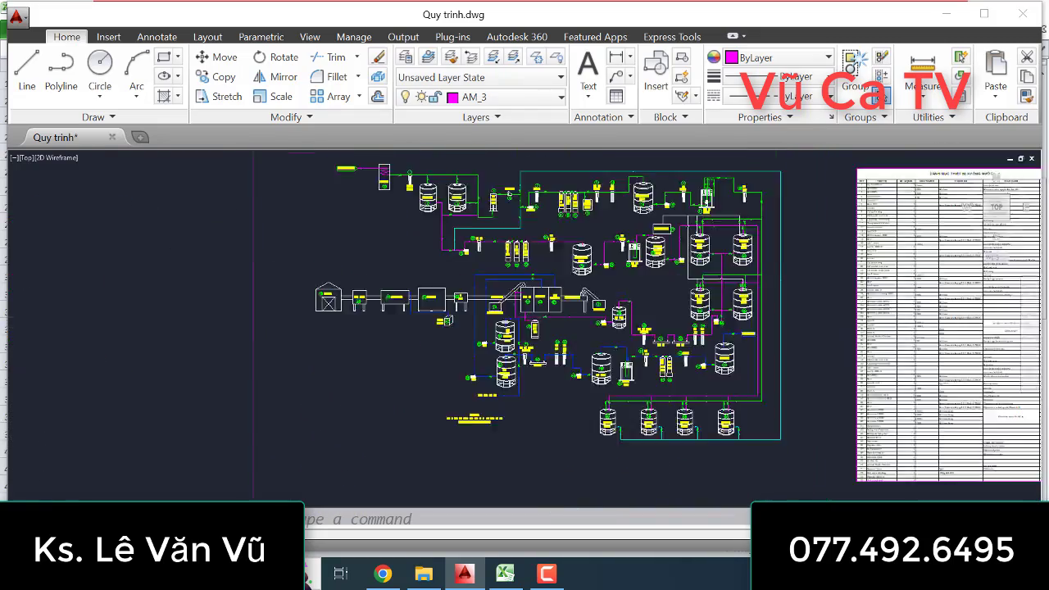
scroll(659, 385, "up", 8)
scroll(660, 385, "down", 3)
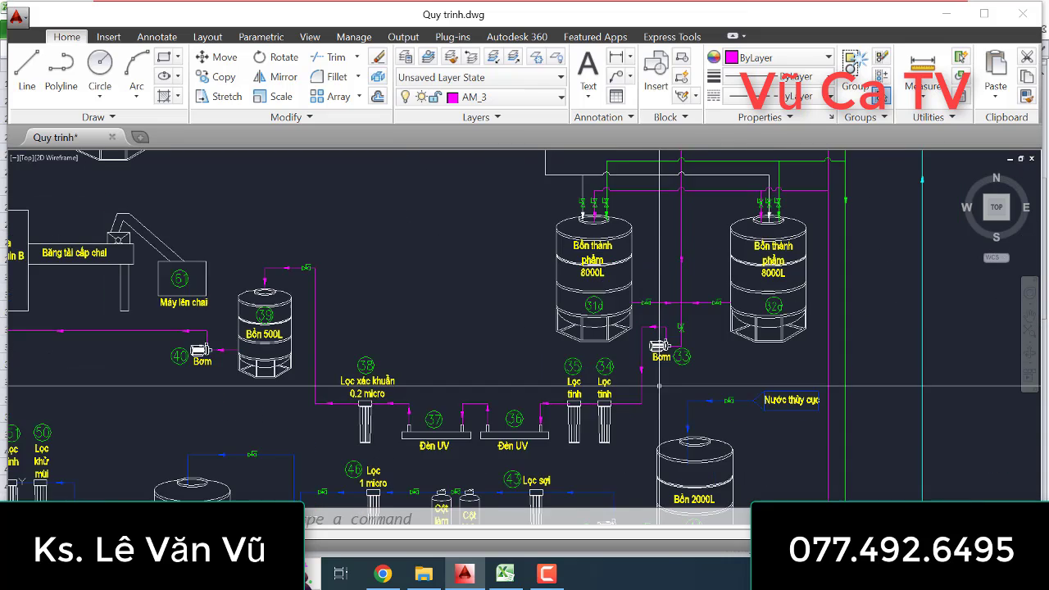
middle_click_drag(659, 385, 654, 336)
scroll(654, 336, "up", 2)
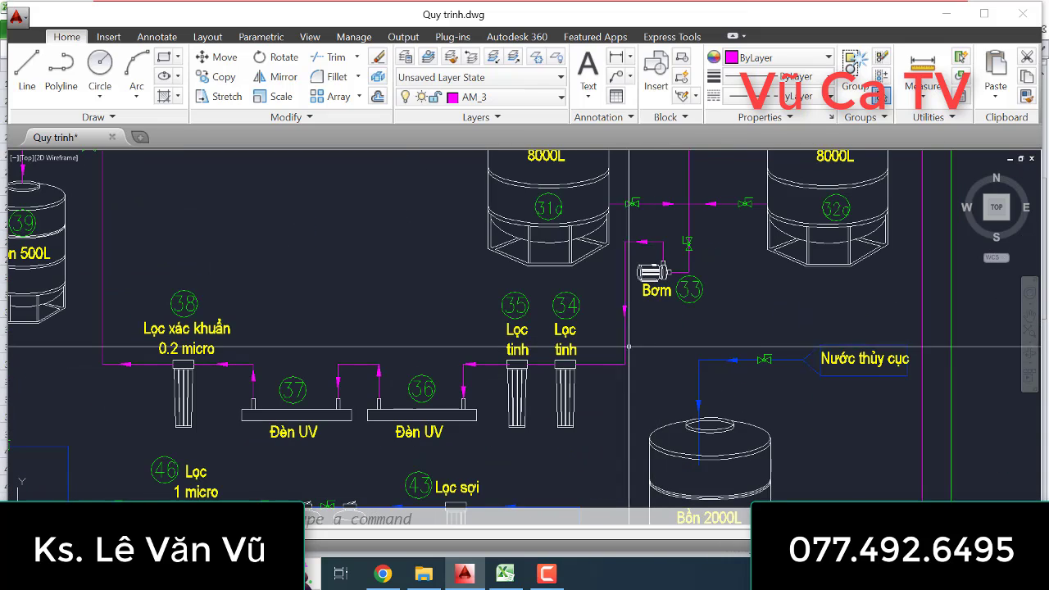
- Re-examine the piping of the finished-product tanks 31, 32, 31a and 32a and follow it down to fine filters 34 and 35
scroll(622, 352, "down", 3)
scroll(531, 297, "up", 2)
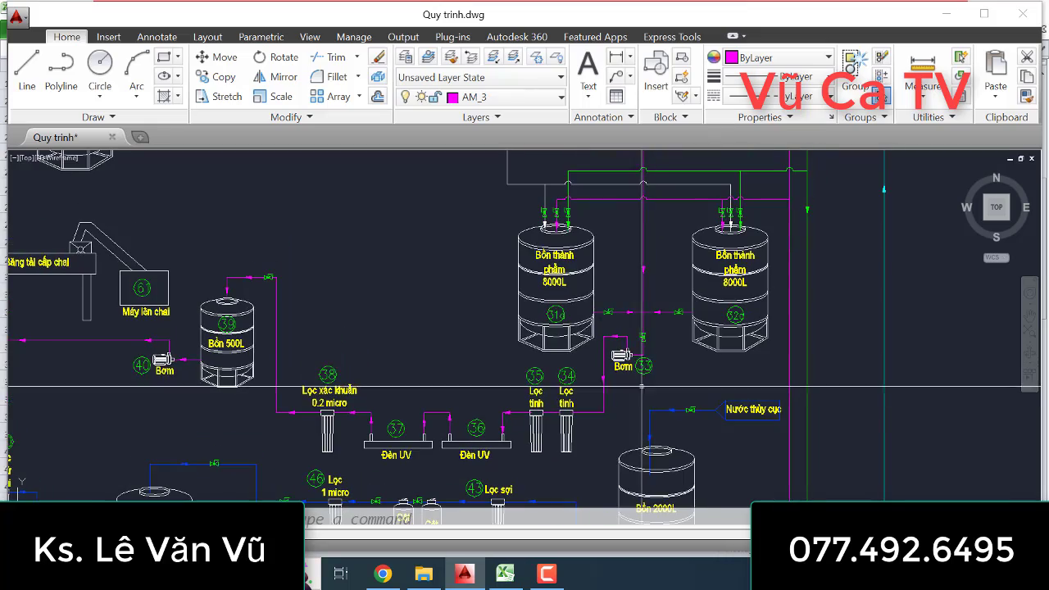
scroll(667, 331, "down", 3)
scroll(656, 391, "up", 2)
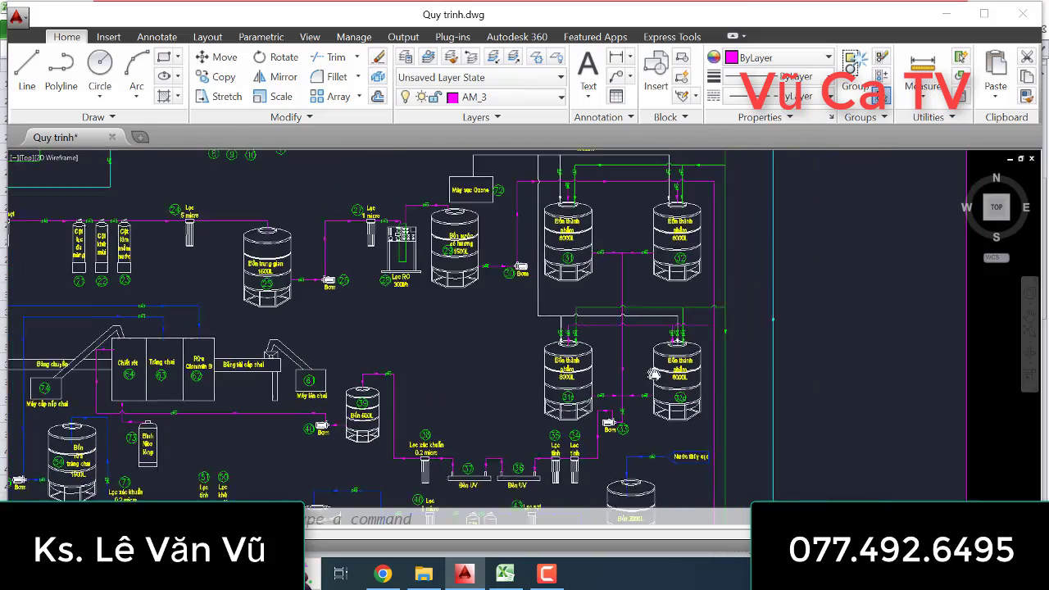
middle_click_drag(513, 297, 514, 333)
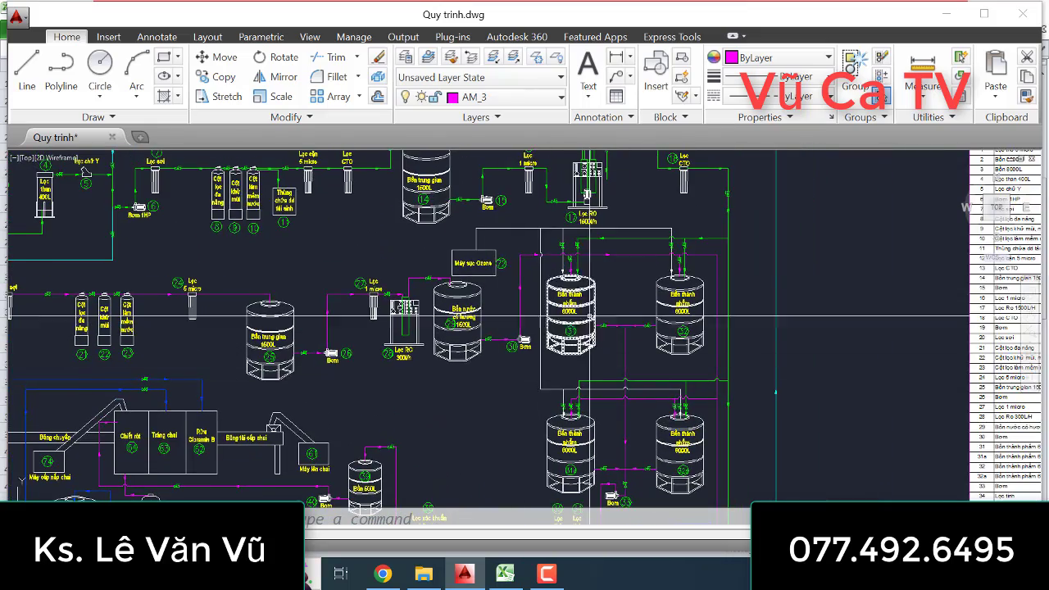
scroll(606, 319, "up", 2)
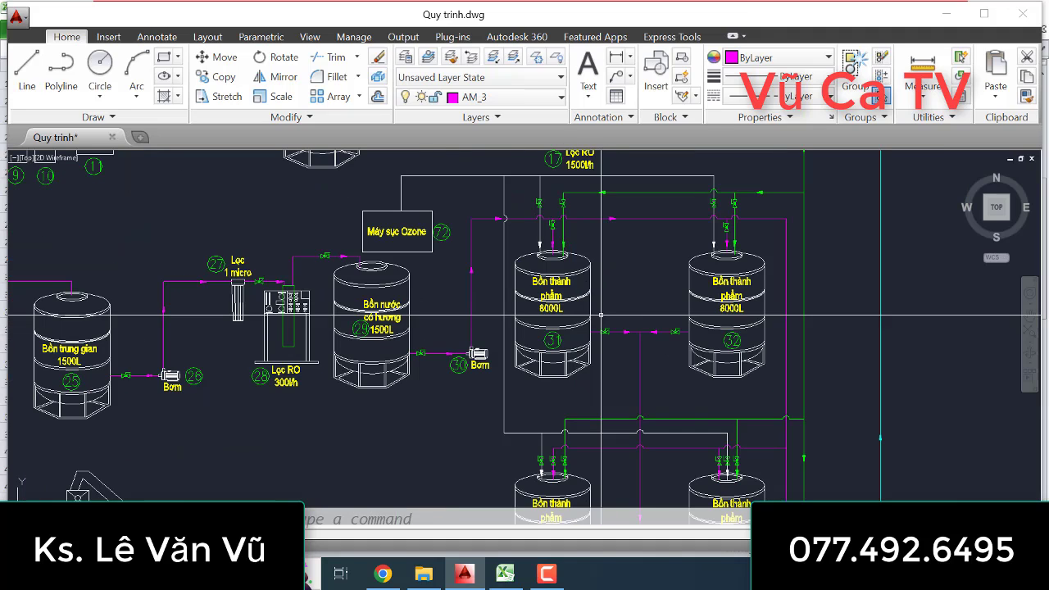
scroll(607, 293, "down", 2)
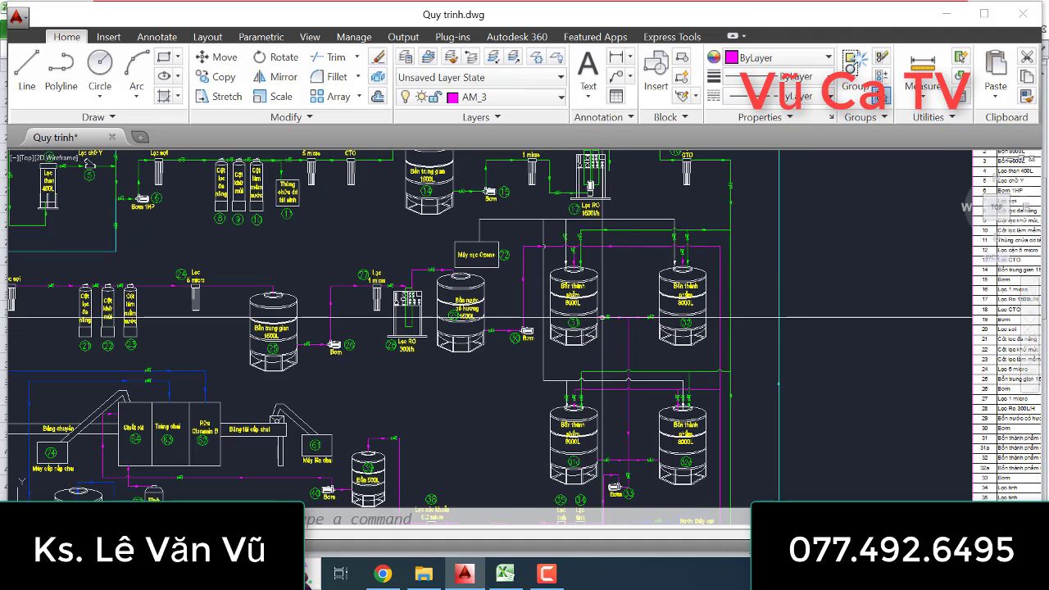
mouse_move(629, 320)
middle_mouse_down()
mouse_move(633, 374)
mouse_move(630, 326)
middle_mouse_up()
scroll(616, 344, "up", 4)
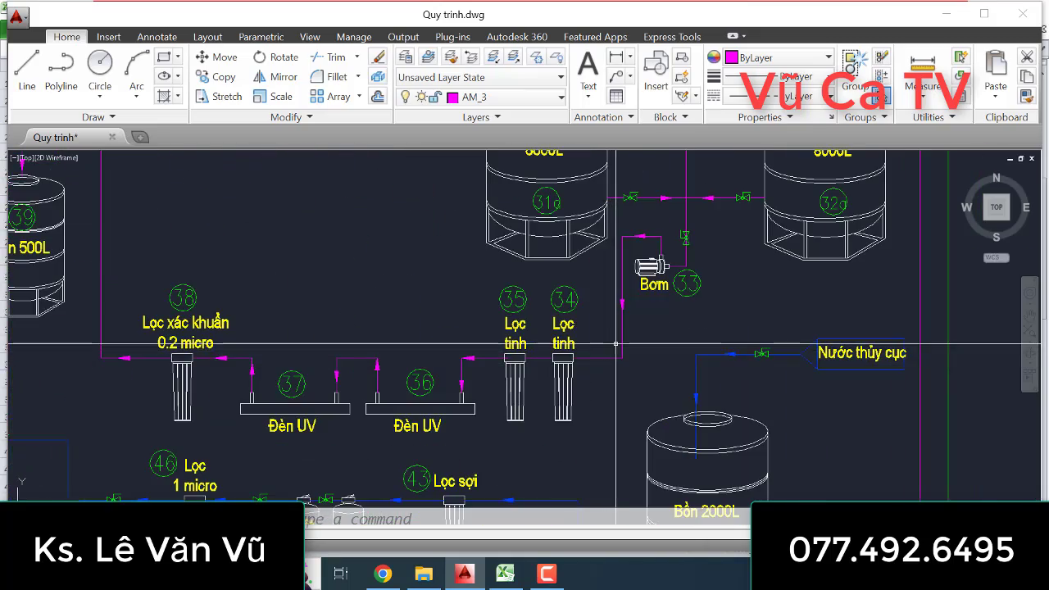
middle_click_drag(616, 344, 624, 365)
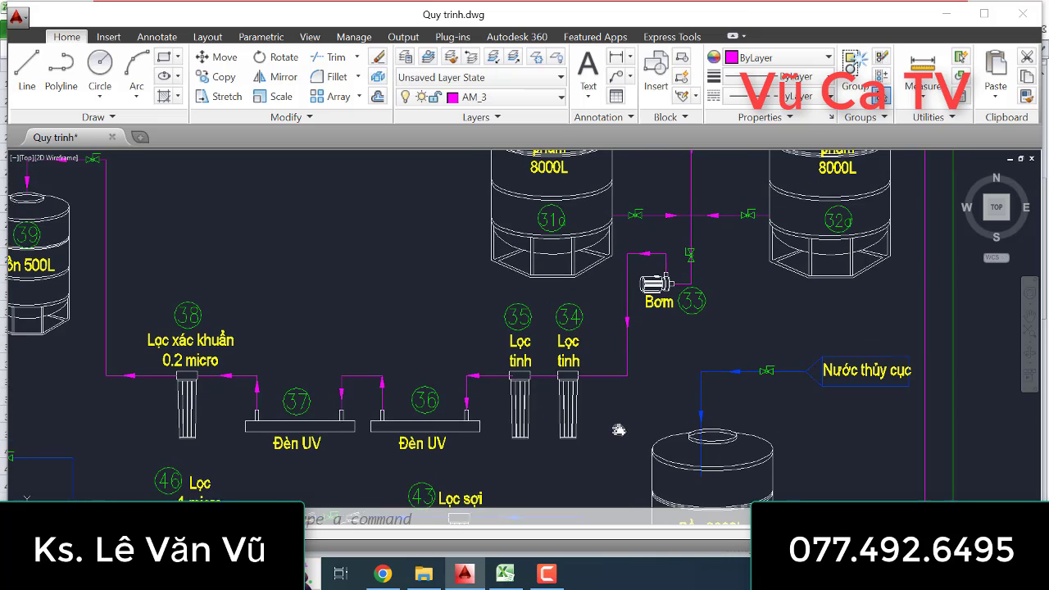
- Switch to the Excel equipment list and read the filter rating and purpose of items 34 and 35, Lọc tinh
left_click(496, 570)
scroll(123, 404, "down", 1)
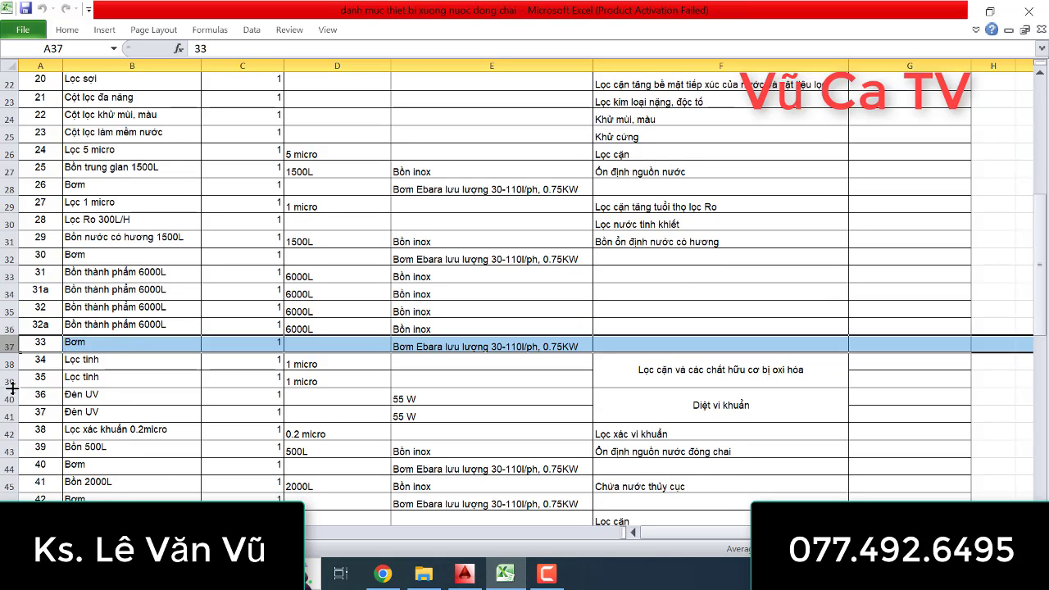
left_click(7, 364)
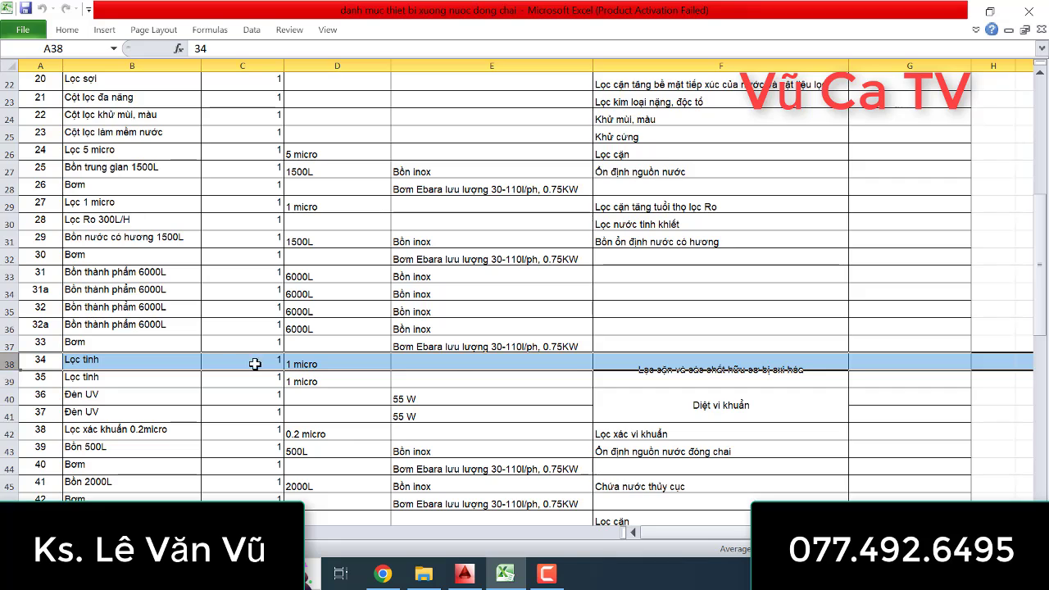
left_click(635, 391)
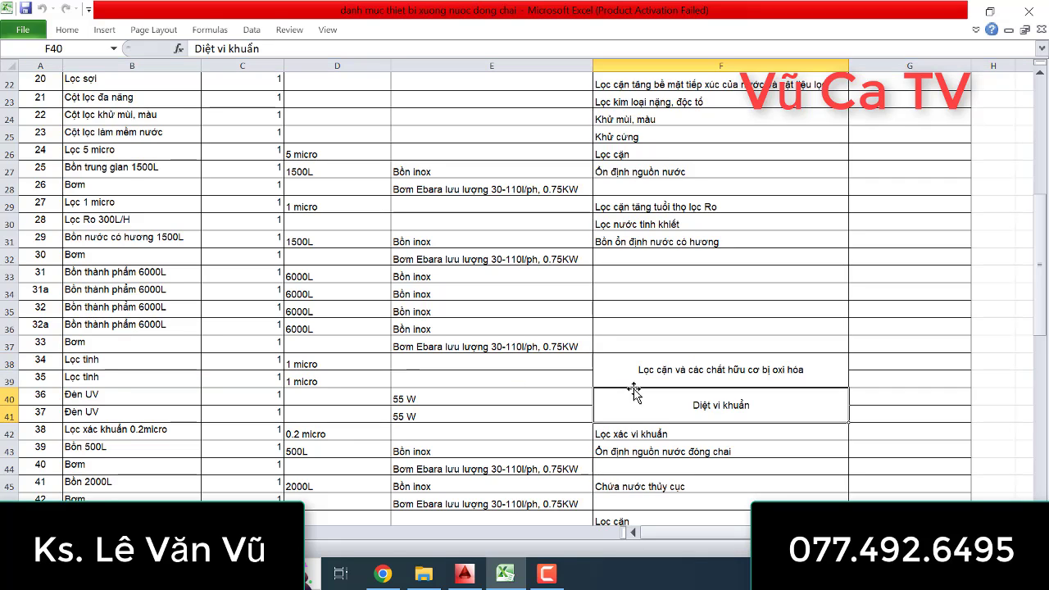
left_click(3, 377)
left_click(329, 361)
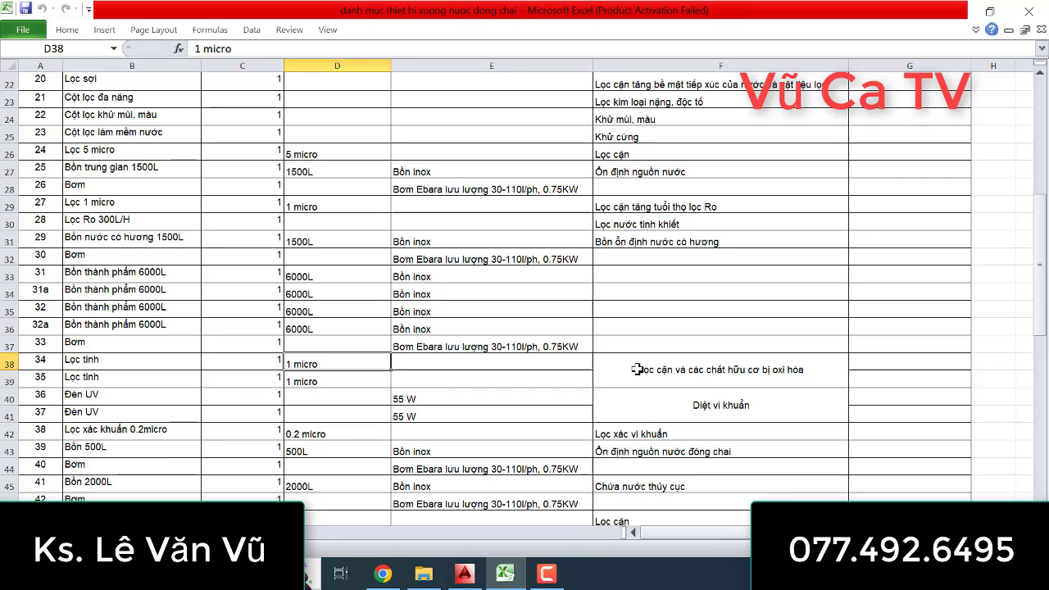
left_click(775, 373)
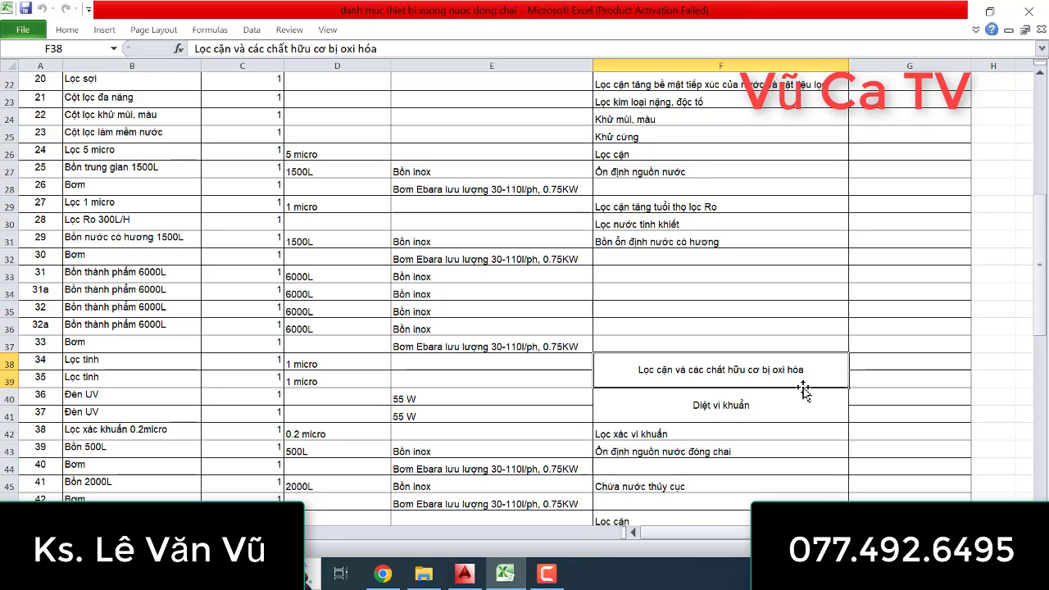
- Locate UV lamps 36 and 37 in the AutoCAD diagram and read their rows and purpose in the Excel equipment list
left_click(469, 579)
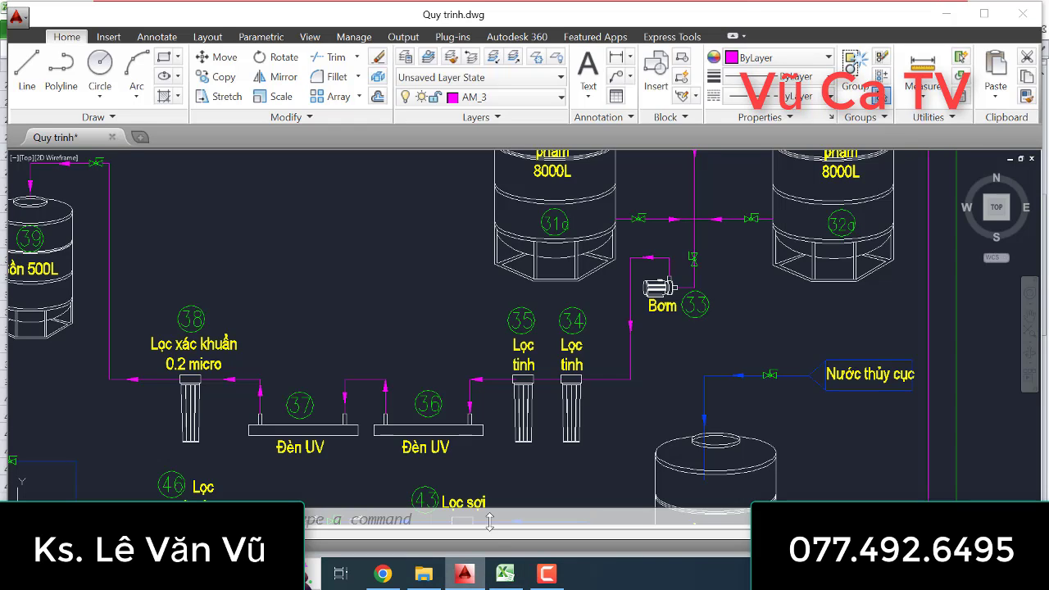
middle_click_drag(517, 458, 543, 399)
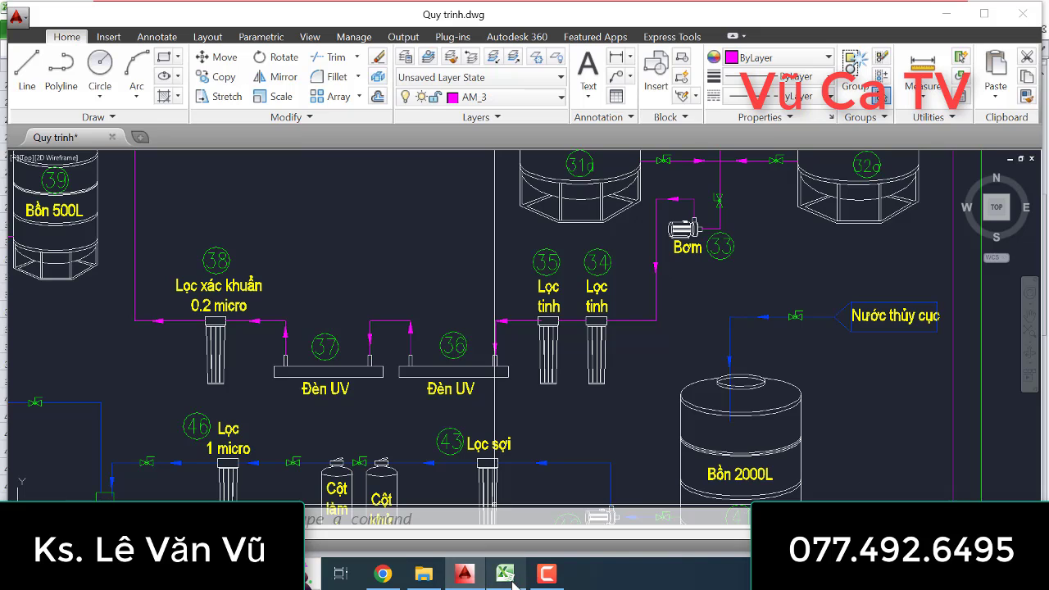
left_click(464, 577)
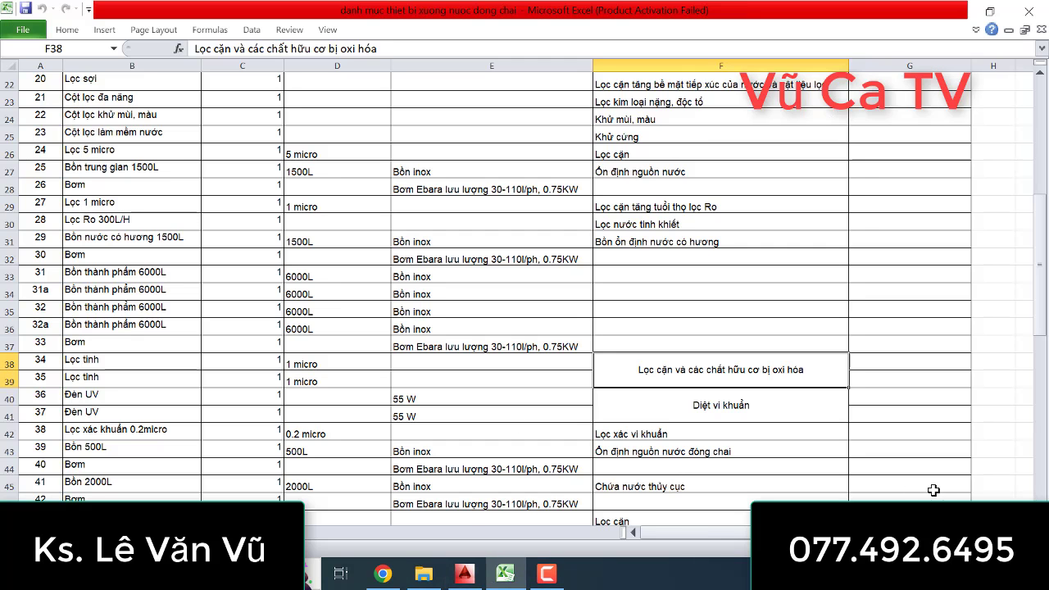
left_click(11, 398)
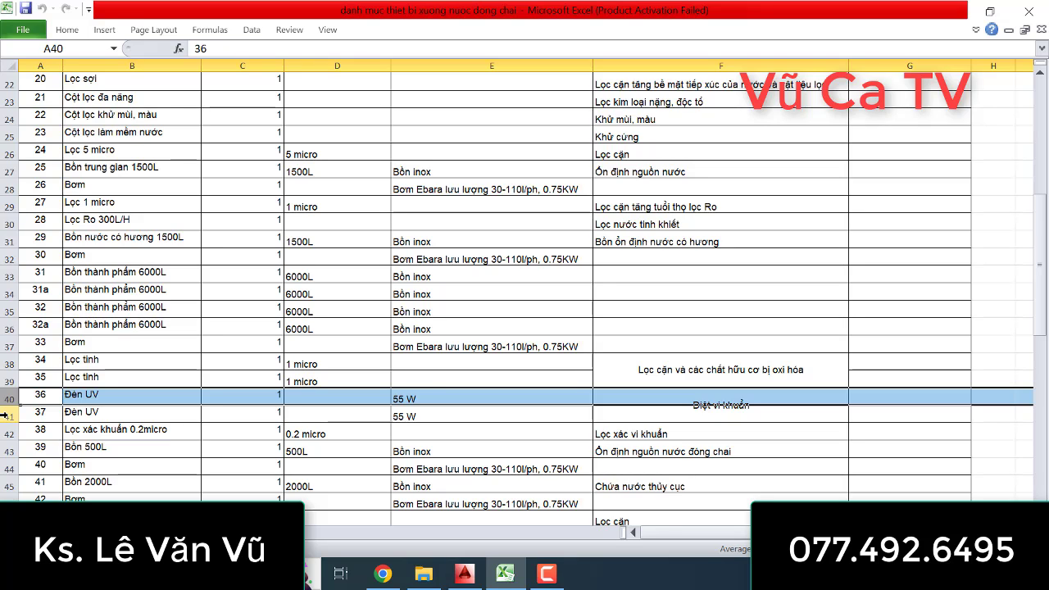
left_click(5, 416)
left_click(775, 402)
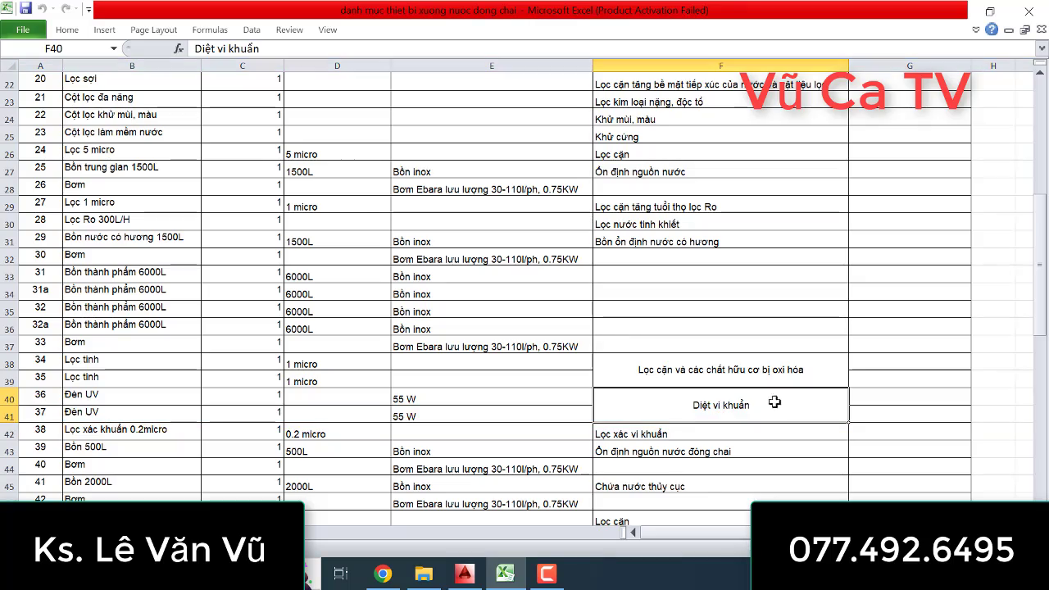
- Return to the AutoCAD diagram and examine ozone generator 72 and its lines to the finished-product tanks
left_click(506, 574)
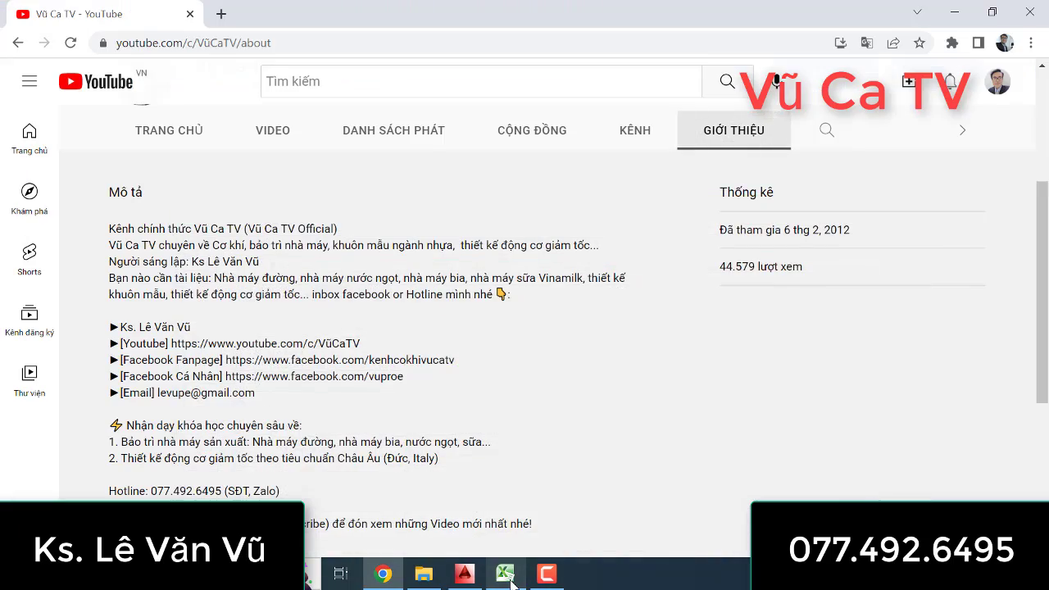
left_click(506, 574)
left_click(465, 574)
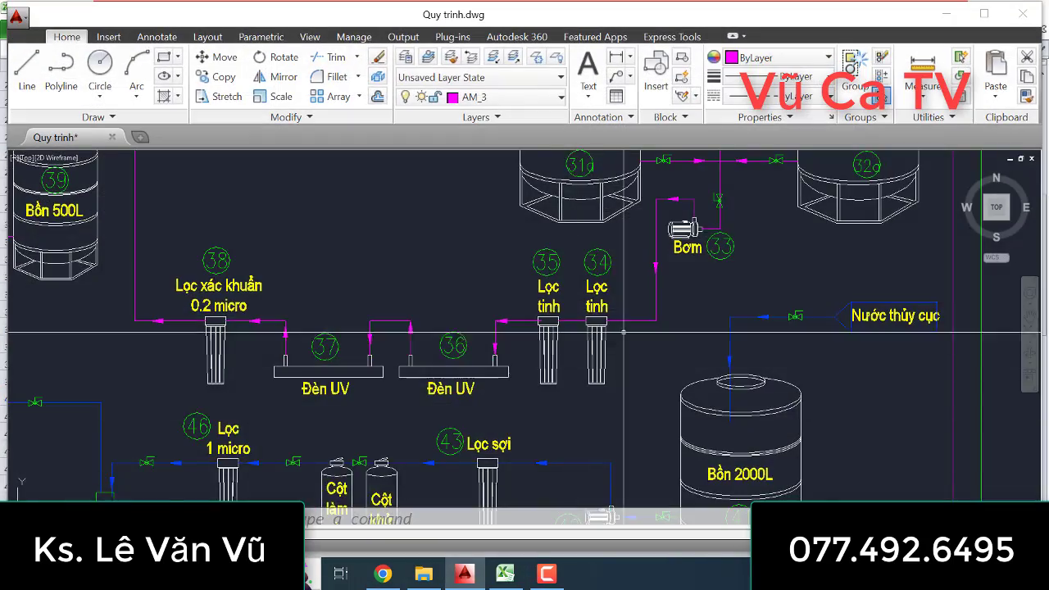
scroll(644, 332, "down", 4)
middle_click_drag(644, 332, 643, 492)
scroll(451, 268, "up", 3)
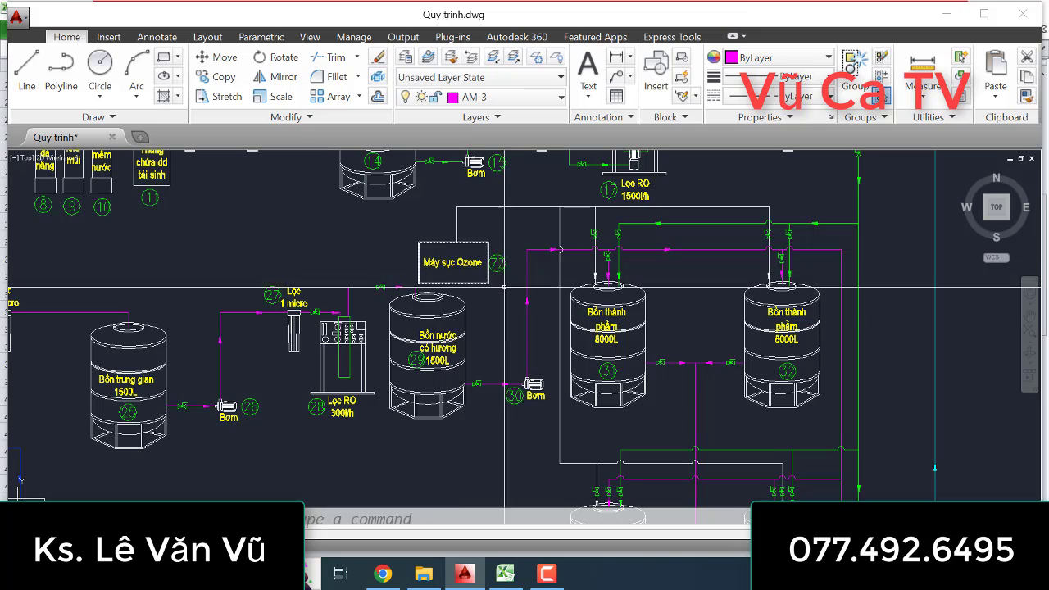
- Find item 72, Máy sục Ozone, in the Excel equipment list and read its specification and purpose
left_click(505, 574)
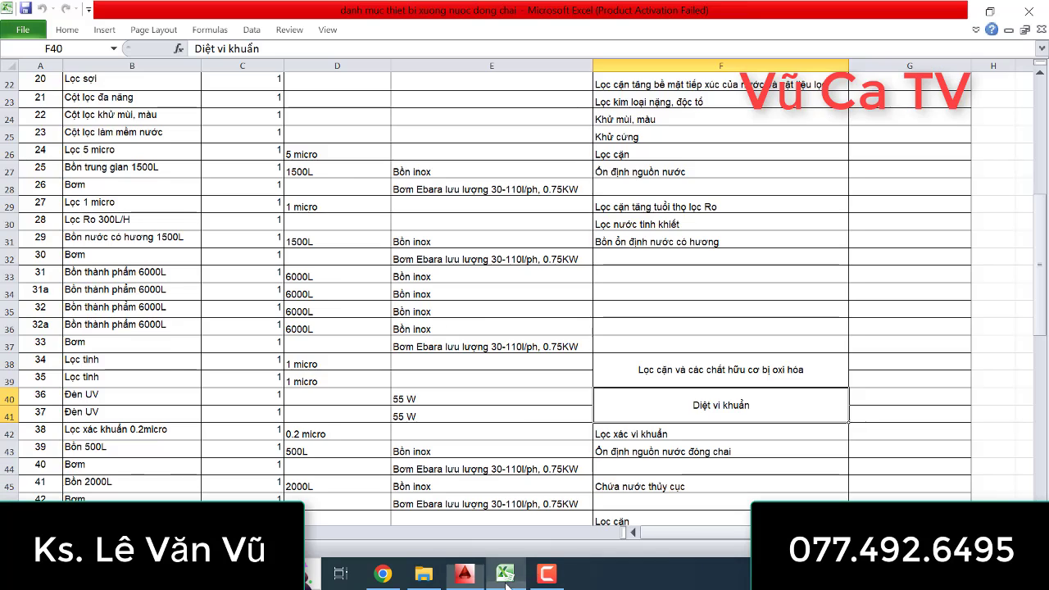
scroll(267, 359, "down", 1)
scroll(266, 455, "down", 10)
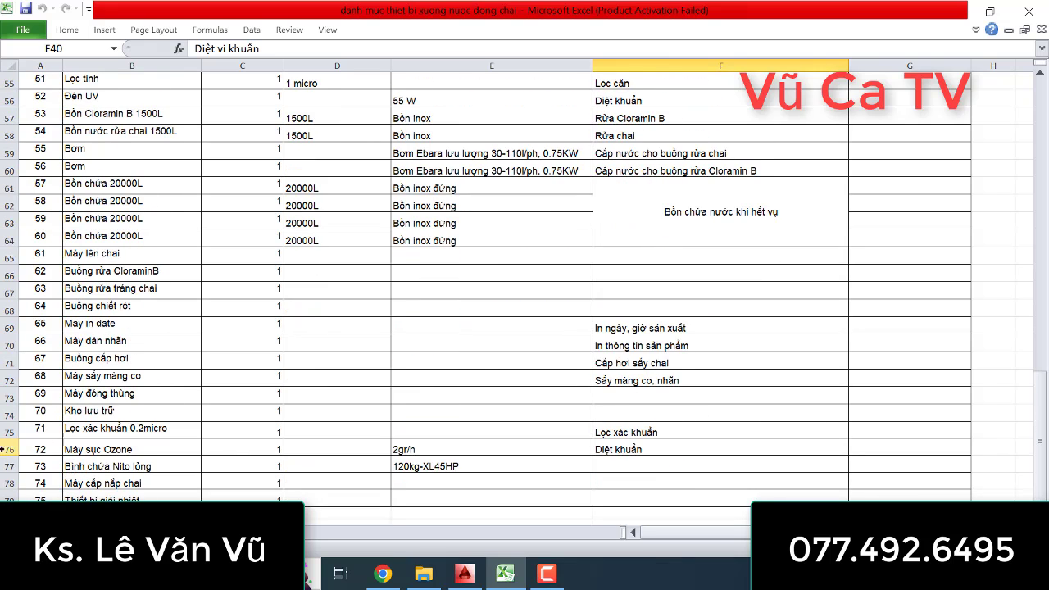
left_click(4, 449)
left_click(687, 446)
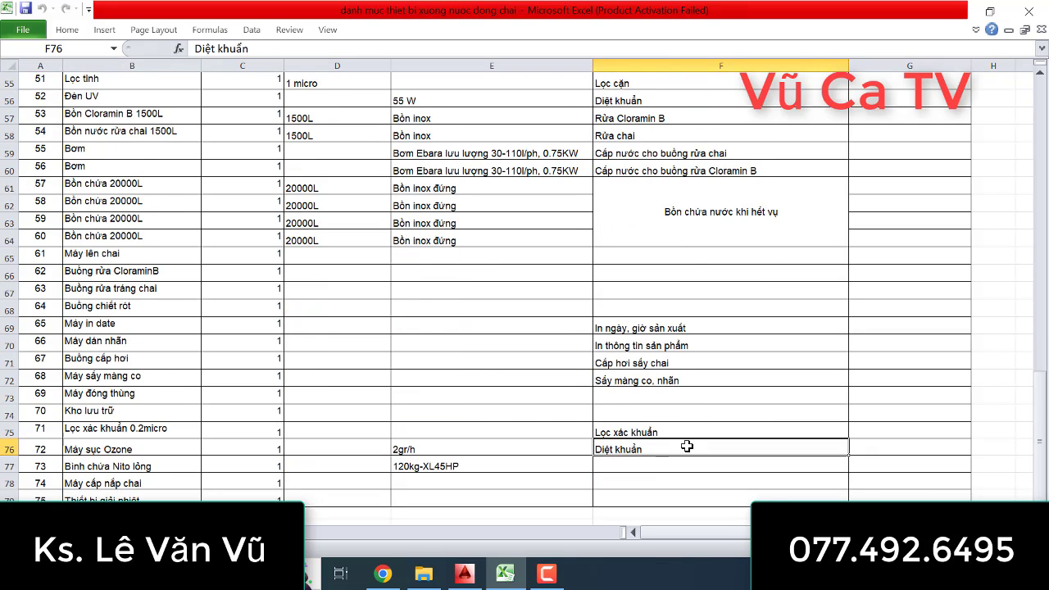
scroll(594, 433, "up", 5)
scroll(594, 433, "down", 1)
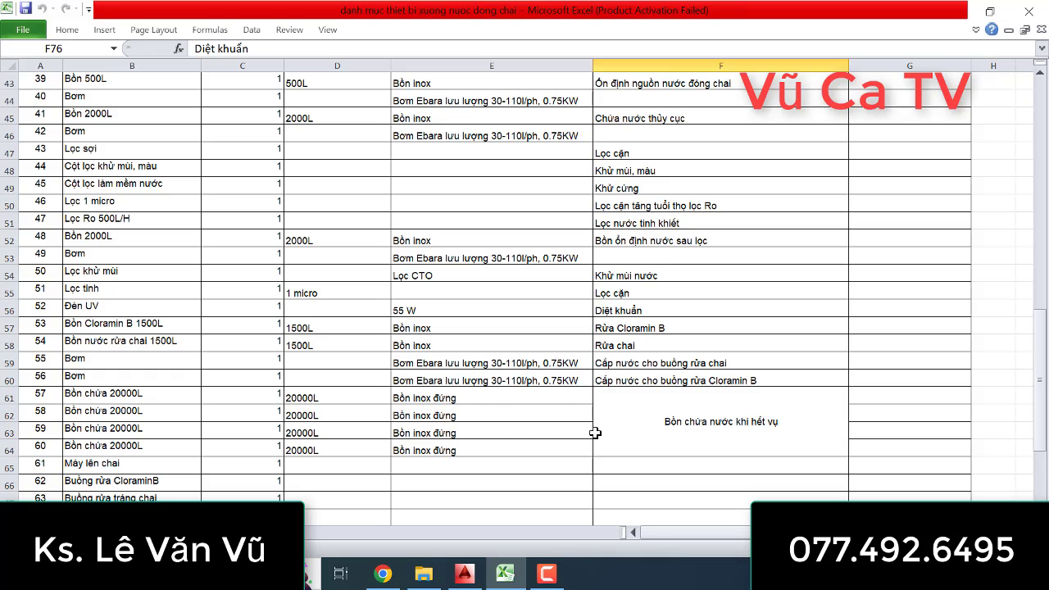
- Switch back to the AutoCAD diagram and examine the line through UV lamps 36 and 37 to sterile filter 38
left_click(507, 575)
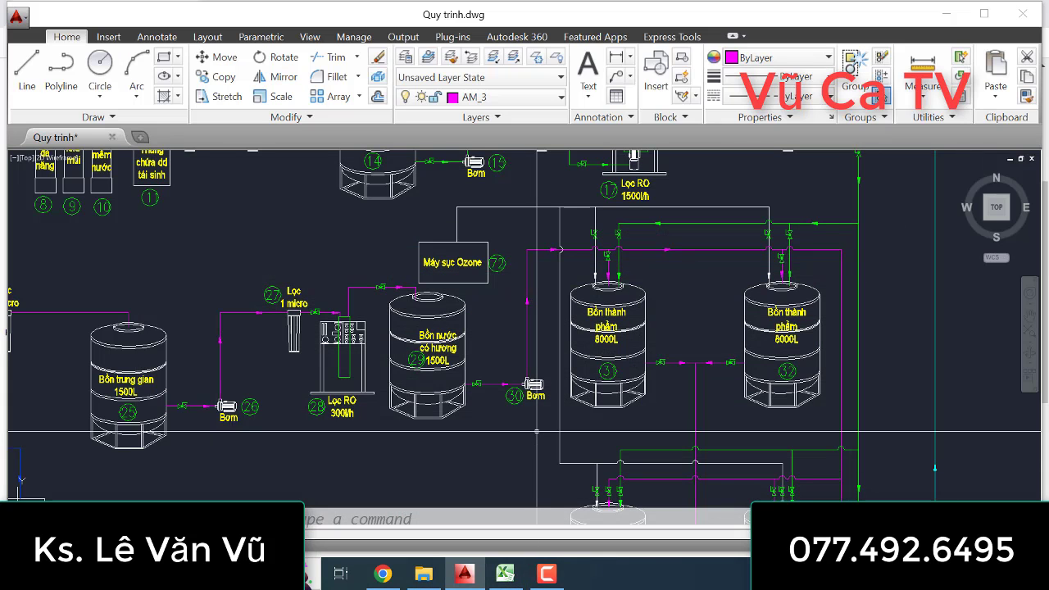
scroll(558, 358, "down", 5)
middle_click_drag(559, 358, 573, 297)
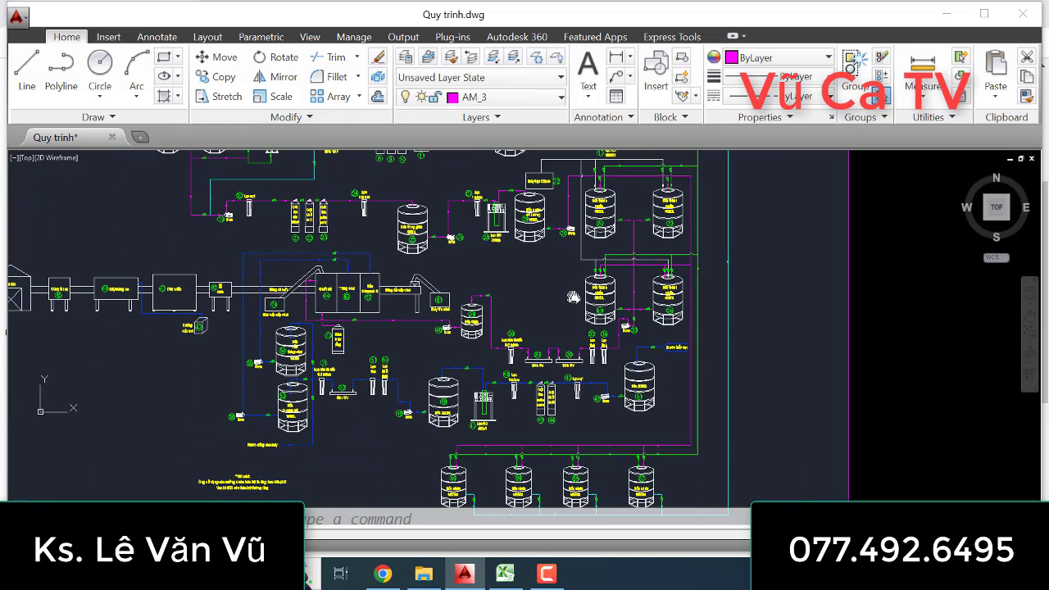
scroll(567, 358, "down", 2)
scroll(558, 374, "up", 8)
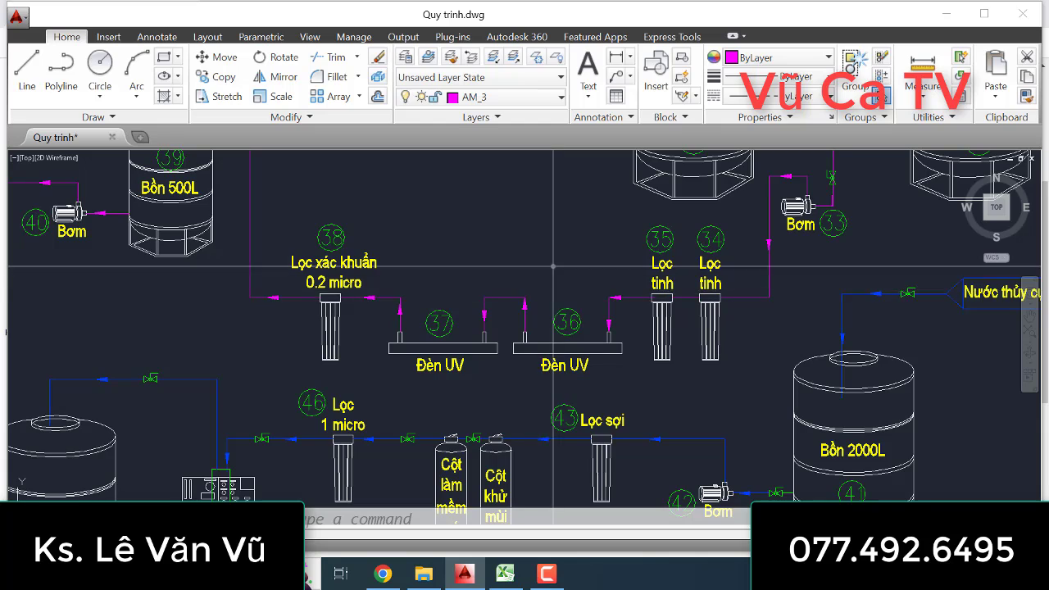
middle_click_drag(529, 287, 507, 304)
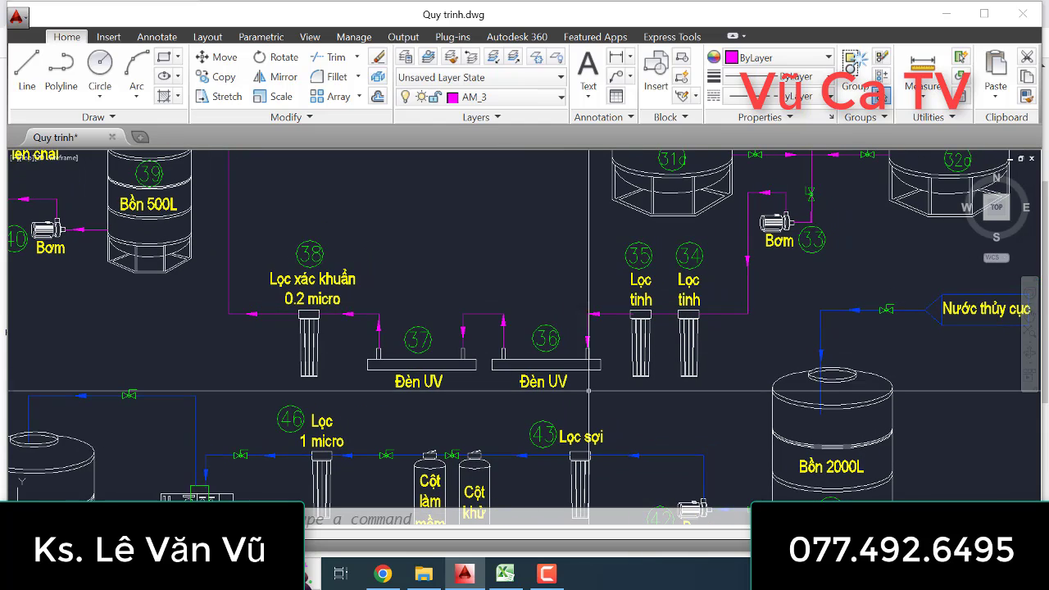
- Look up the power ratings of items 36 and 37, Đèn UV, in the Excel equipment list
left_click(508, 577)
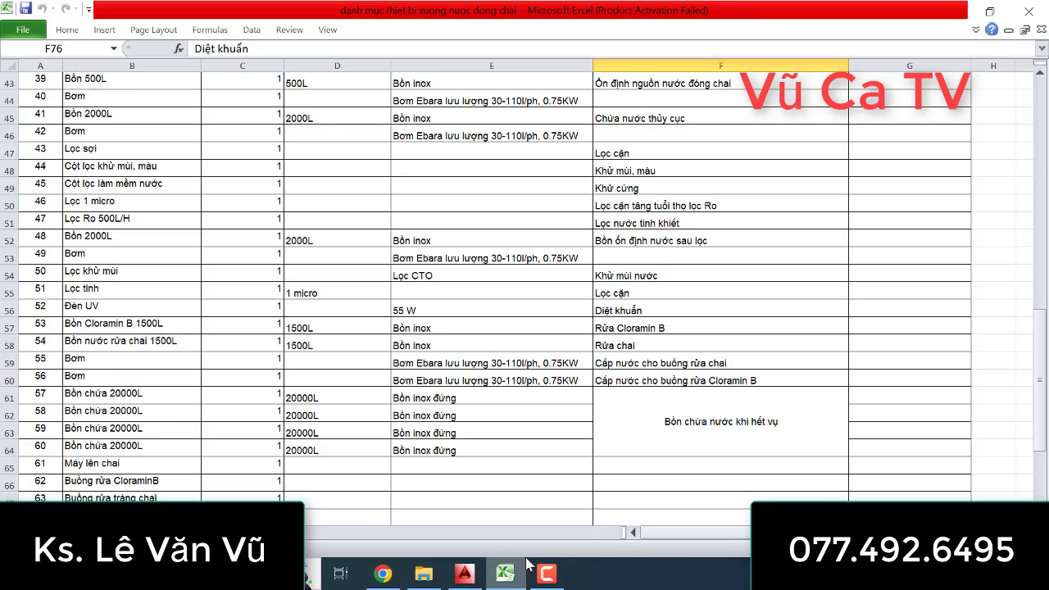
scroll(142, 374, "up", 5)
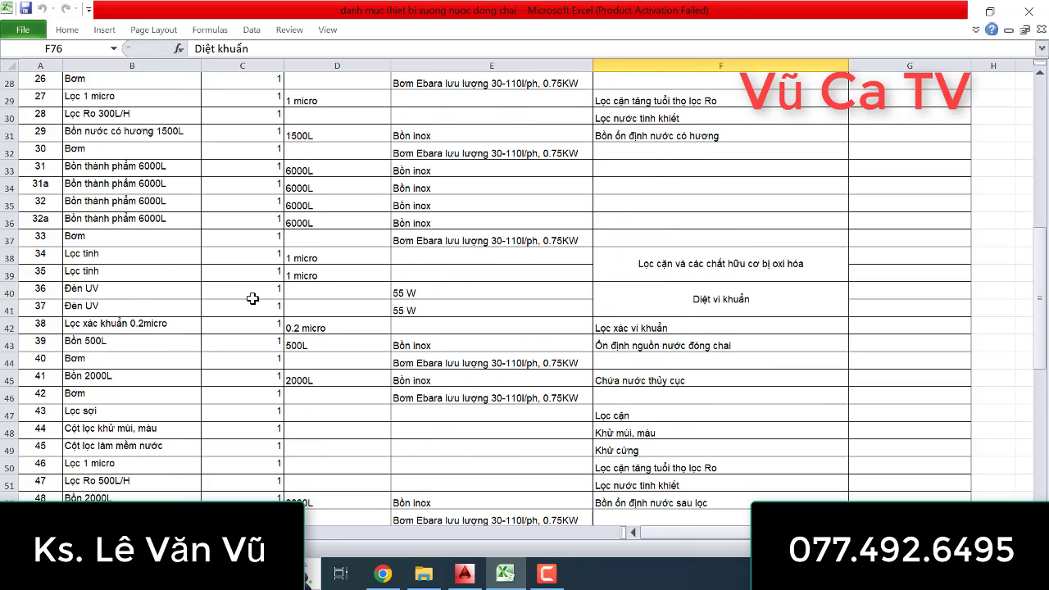
left_click(427, 293)
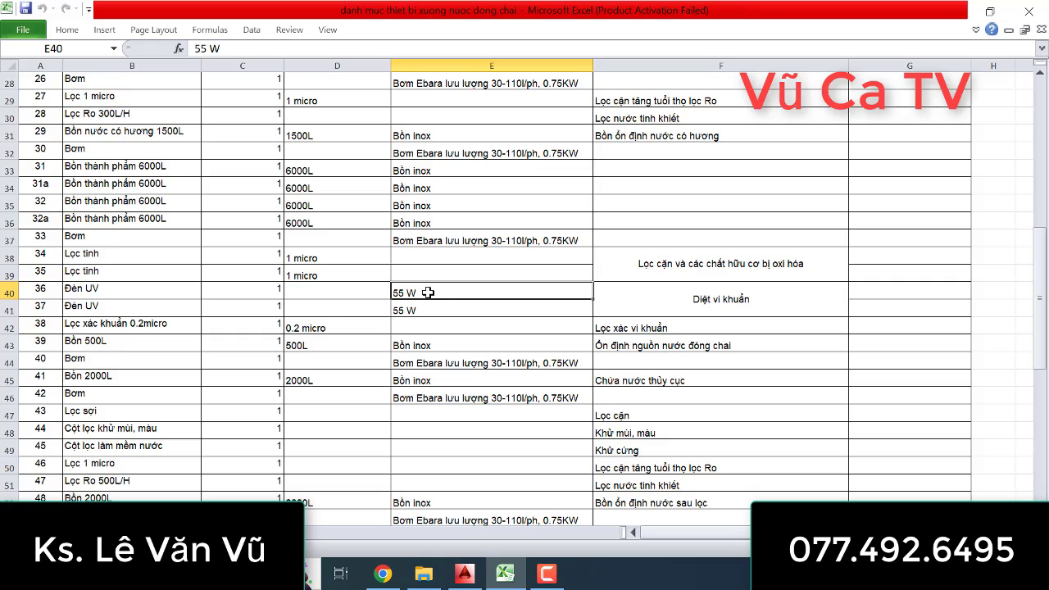
left_click(428, 310)
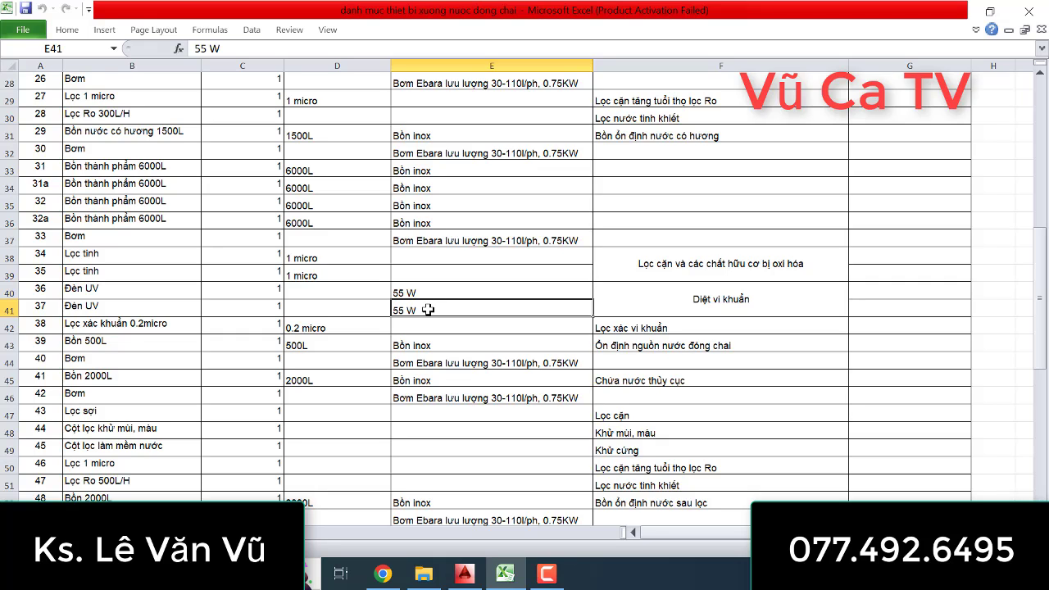
left_click(432, 293)
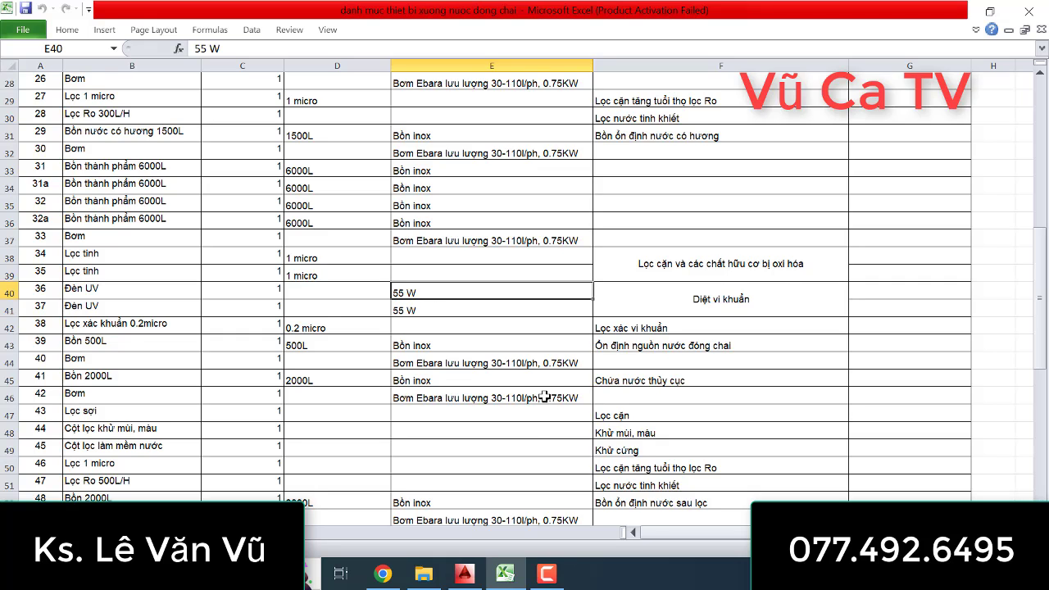
- Switch back to the AutoCAD diagram and examine sterile filter 38, Lọc xác khuẩn 0.2 micro, downstream of UV lamp 37
left_click(464, 574)
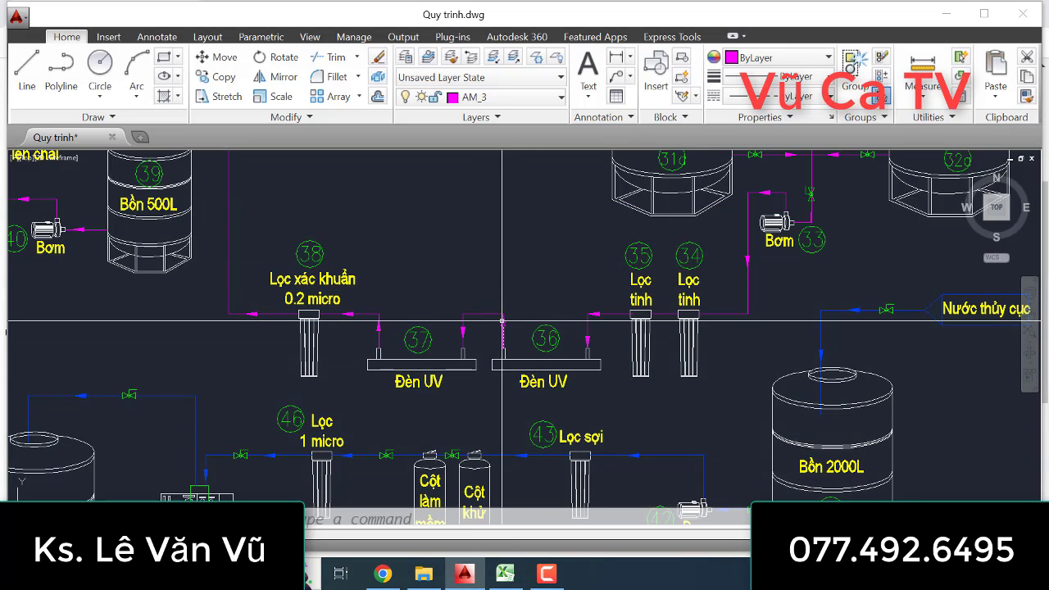
scroll(562, 305, "down", 6)
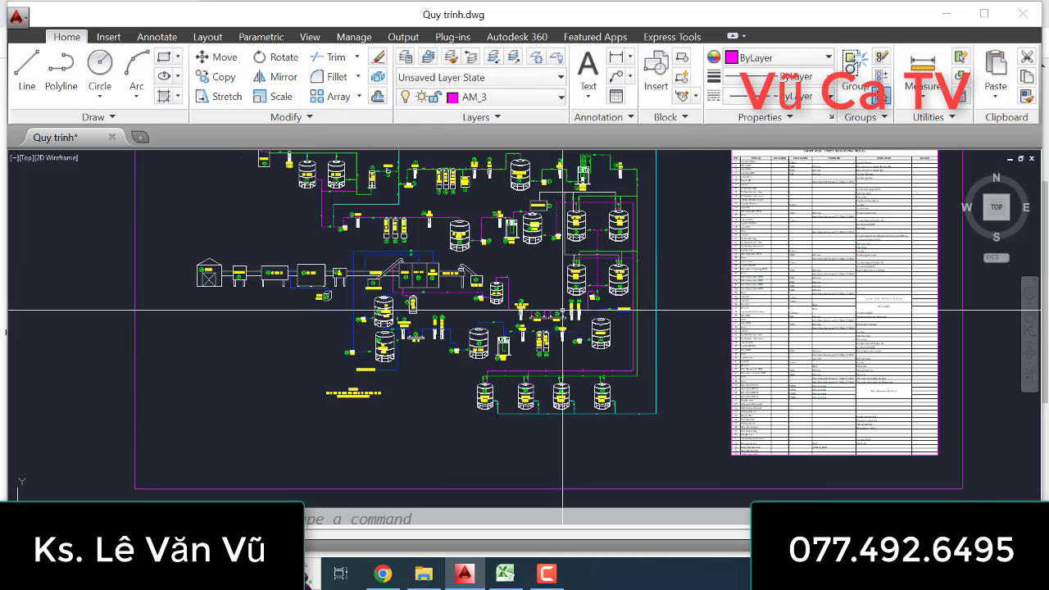
scroll(562, 304, "up", 4)
scroll(563, 305, "down", 2)
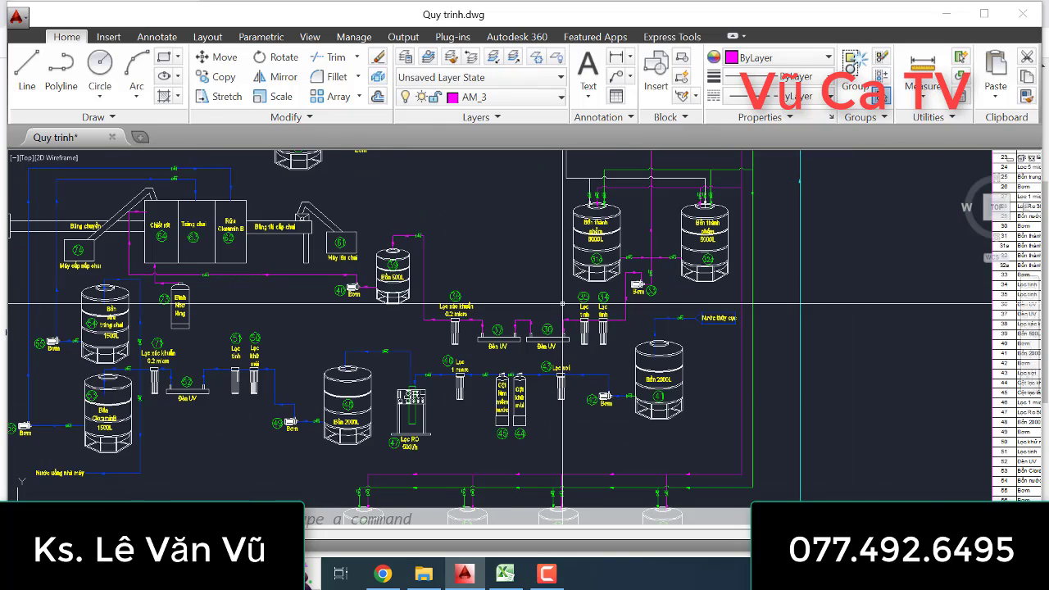
scroll(563, 304, "up", 4)
scroll(541, 312, "down", 2)
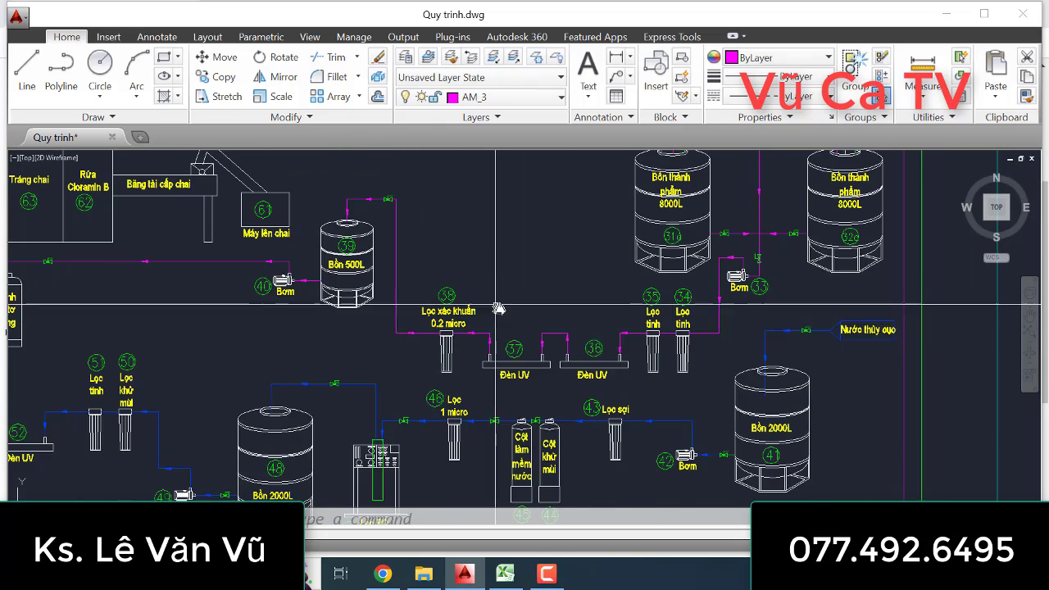
scroll(540, 318, "up", 1)
scroll(540, 318, "up", 2)
scroll(541, 316, "down", 2)
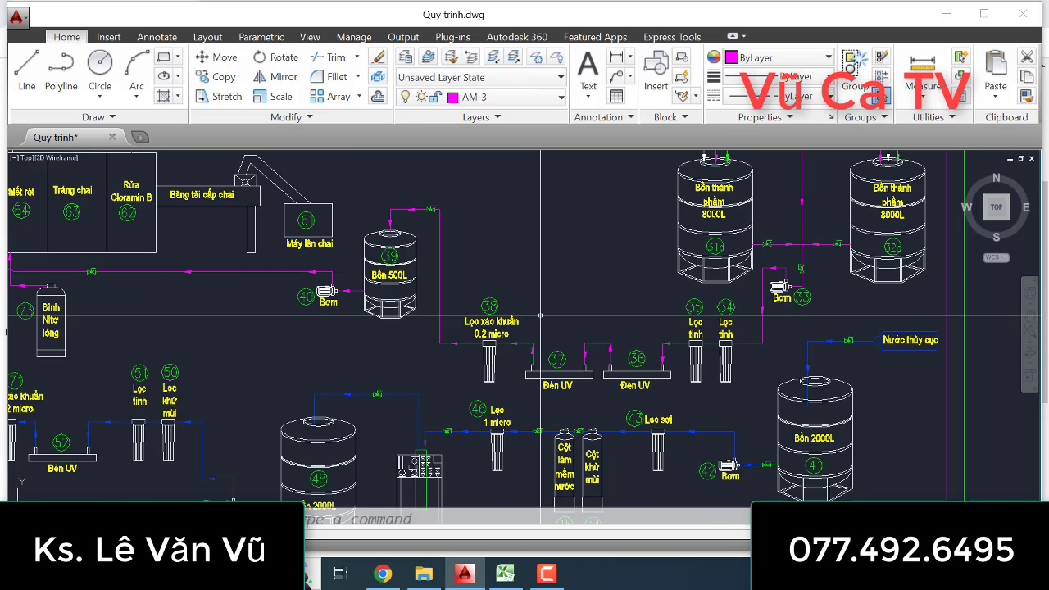
scroll(541, 315, "up", 2)
scroll(542, 279, "down", 1)
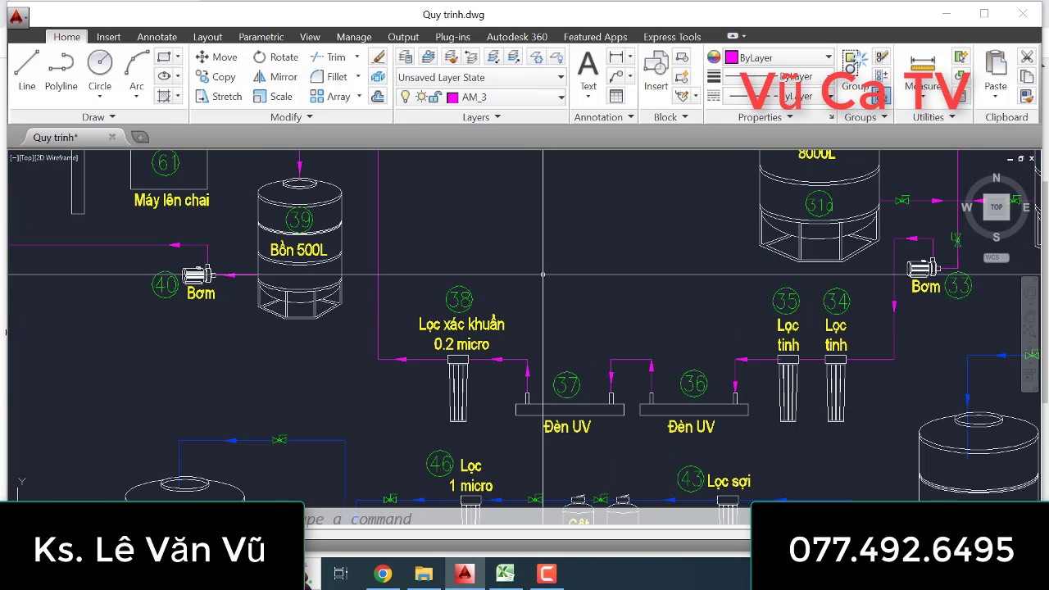
scroll(543, 276, "down", 2)
scroll(542, 277, "up", 2)
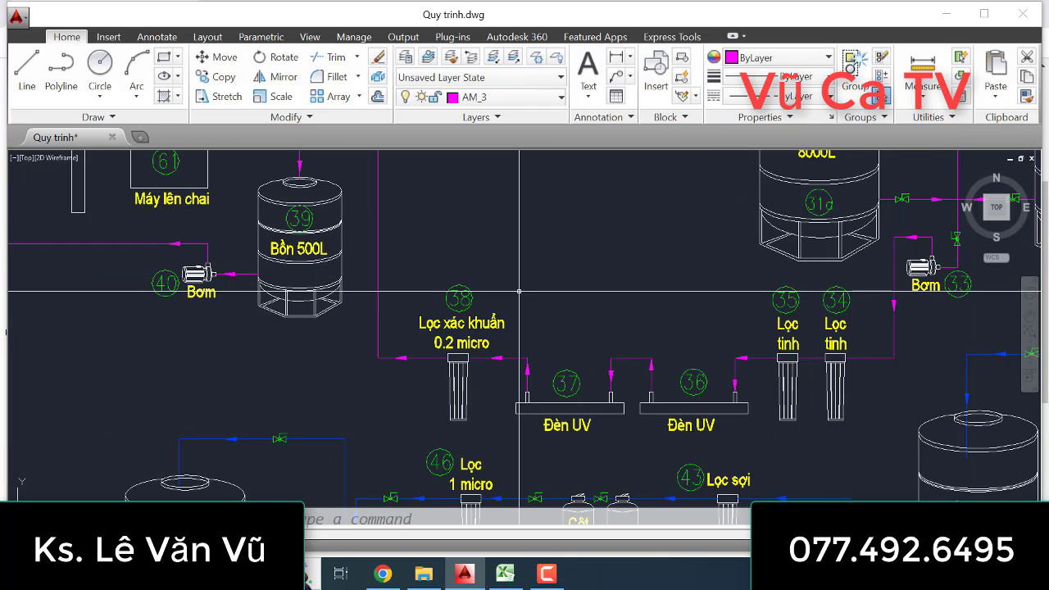
scroll(525, 299, "down", 2)
scroll(533, 343, "up", 2)
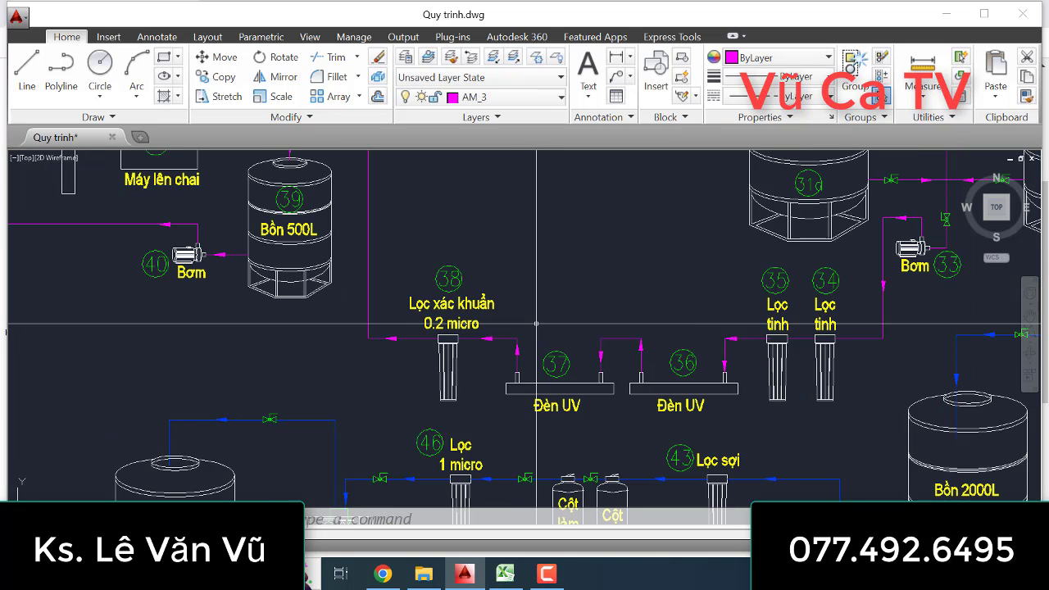
- Find item 38, Lọc xác khuẩn 0.2micro, in the Excel equipment list and read its specification and purpose
left_click(505, 574)
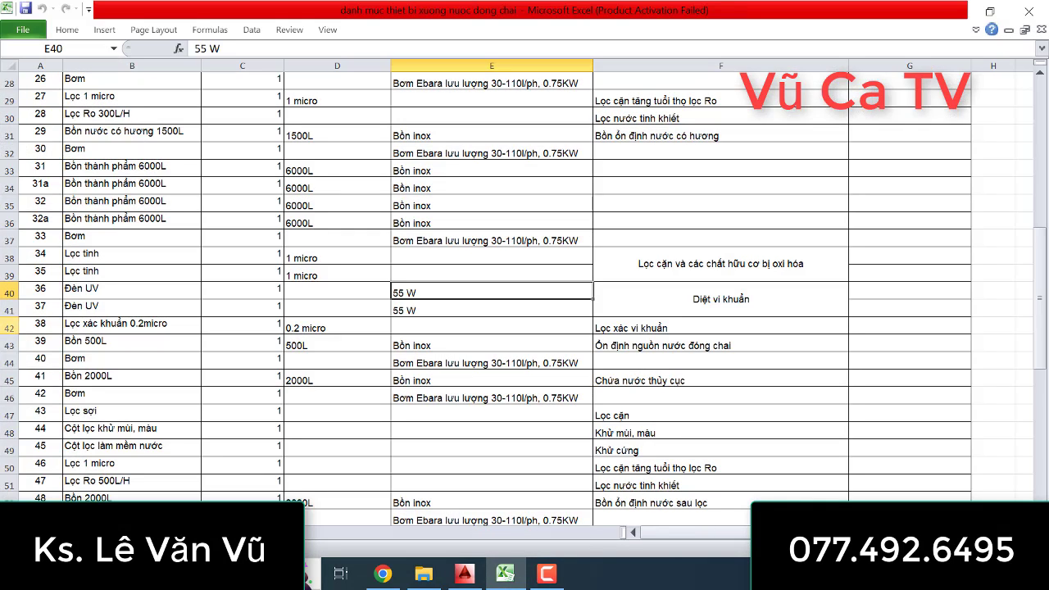
left_click(10, 328)
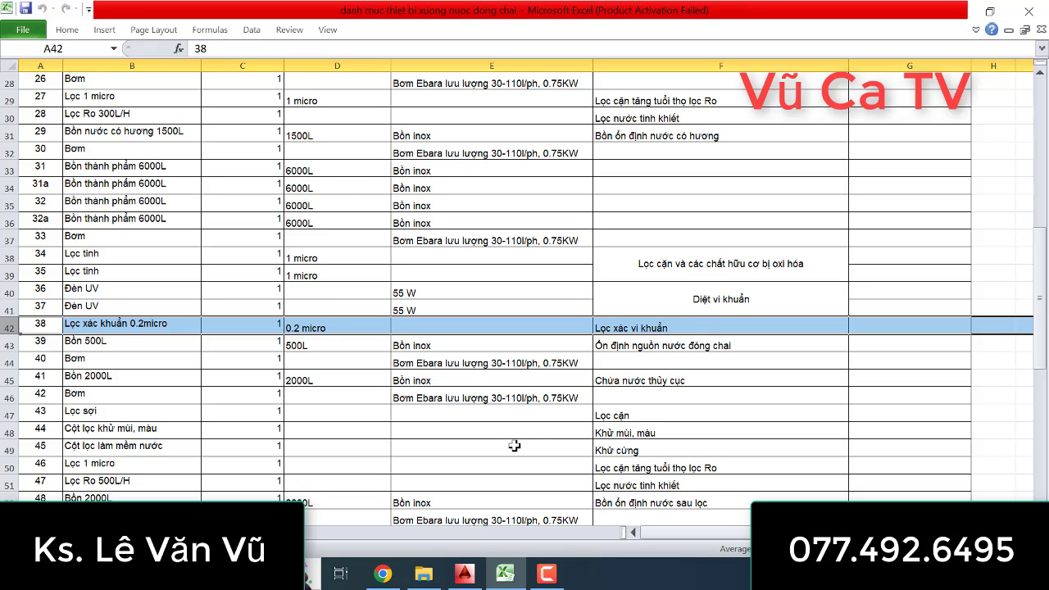
left_click(547, 576)
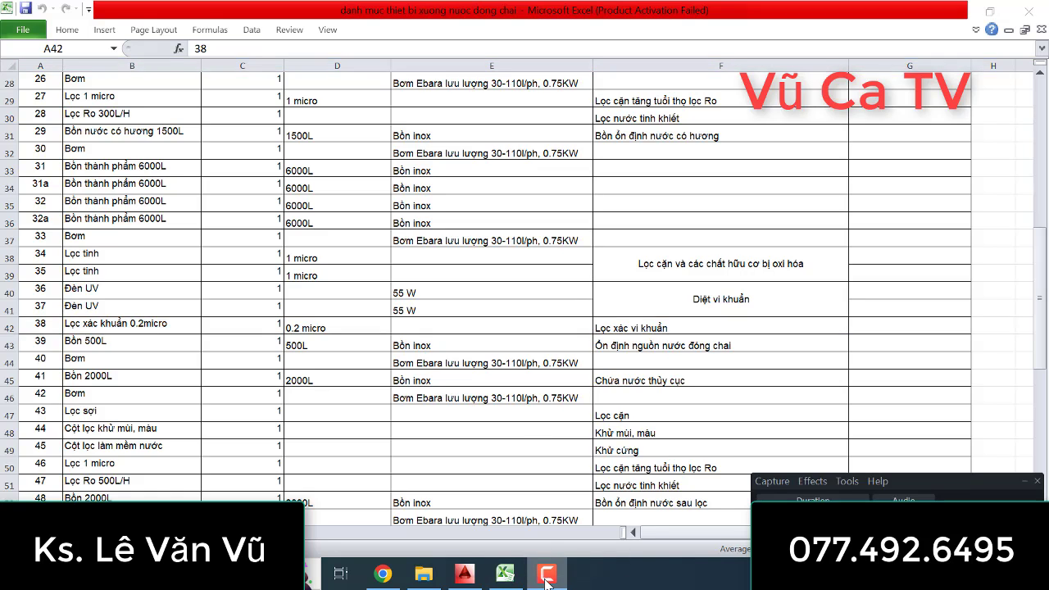
left_click(547, 576)
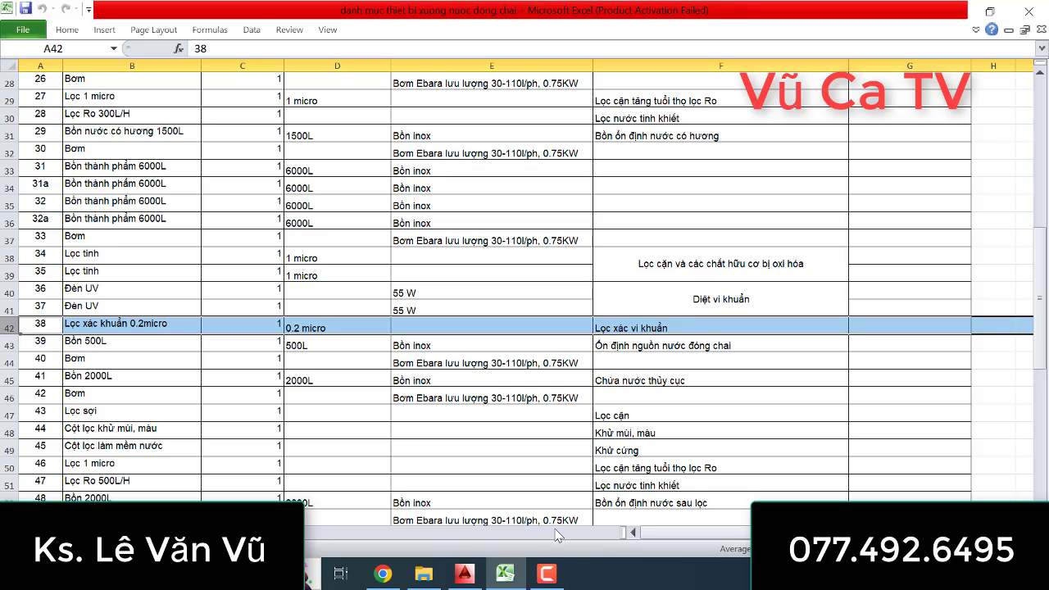
- Trace the line from filter 38 to tank 39, Bồn 500L, in the AutoCAD diagram and read the tank's row in the Excel list
left_click(465, 576)
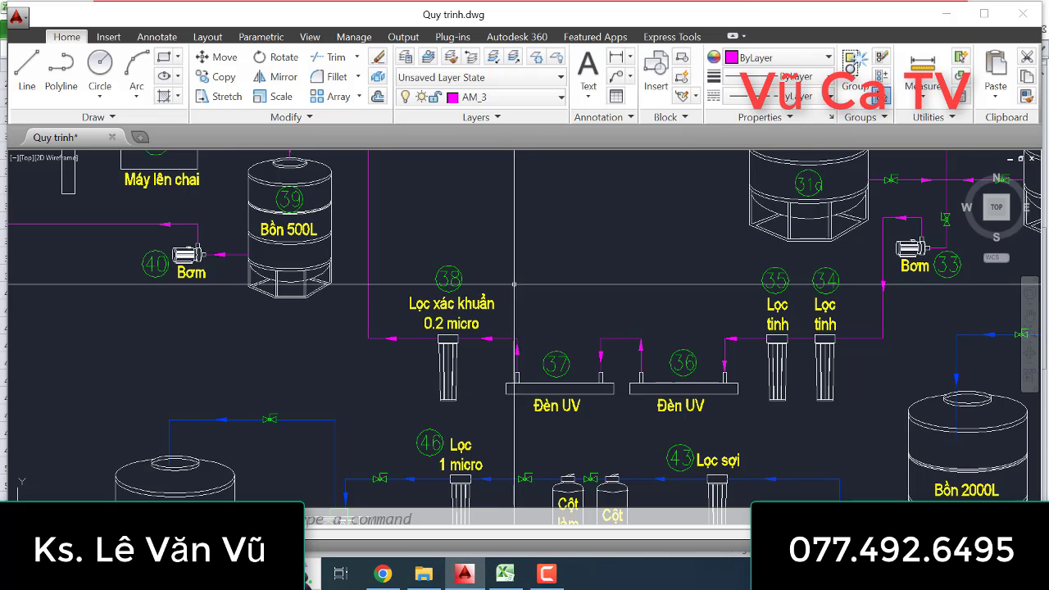
scroll(541, 295, "down", 2)
middle_click_drag(539, 294, 559, 346)
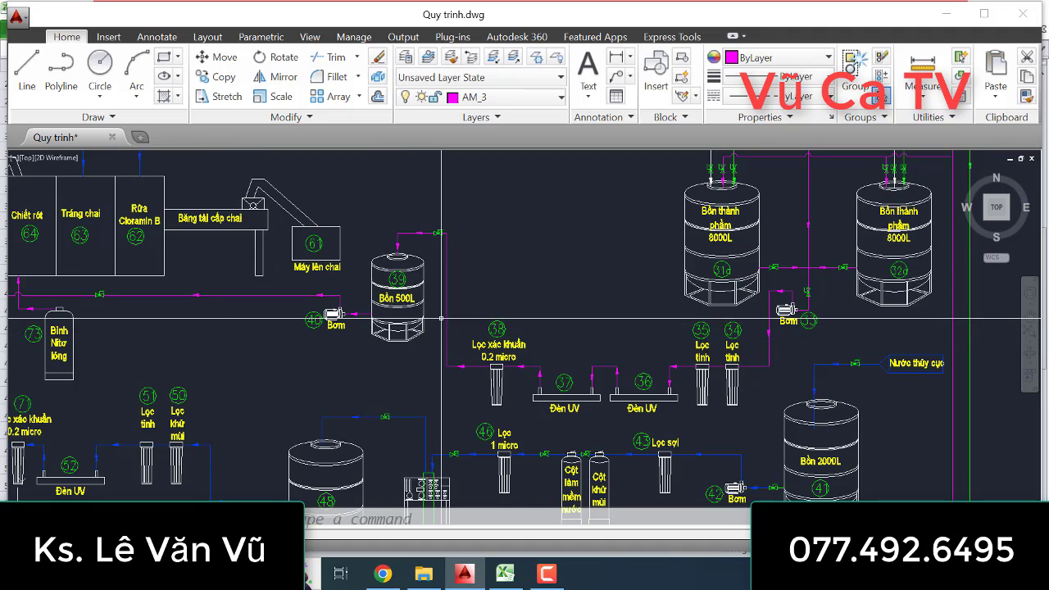
scroll(441, 316, "up", 2)
scroll(442, 317, "down", 2)
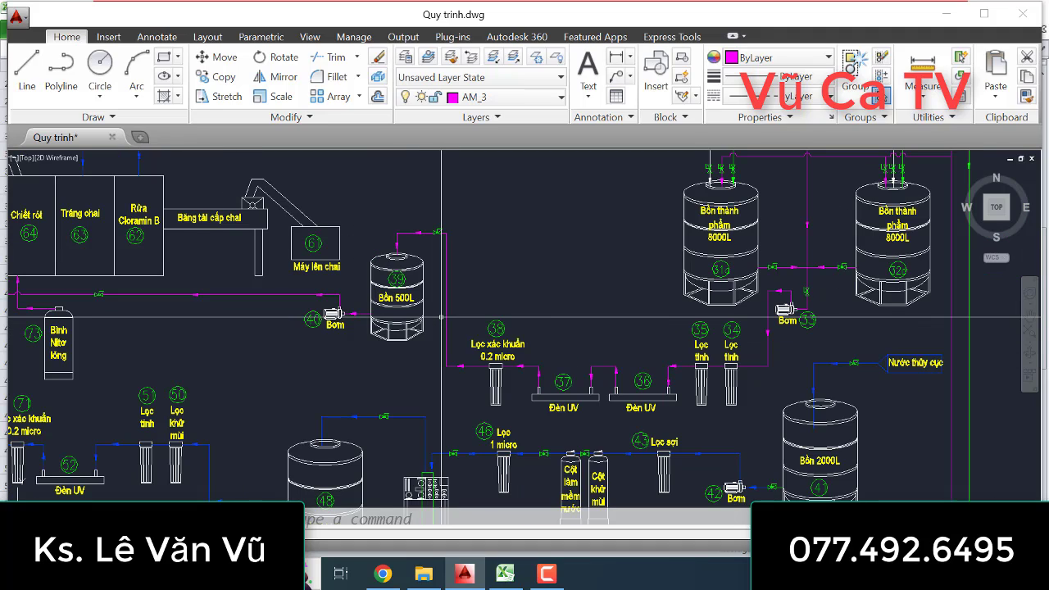
scroll(442, 317, "down", 2)
middle_click_drag(442, 316, 570, 236)
scroll(570, 236, "down", 2)
scroll(557, 263, "up", 2)
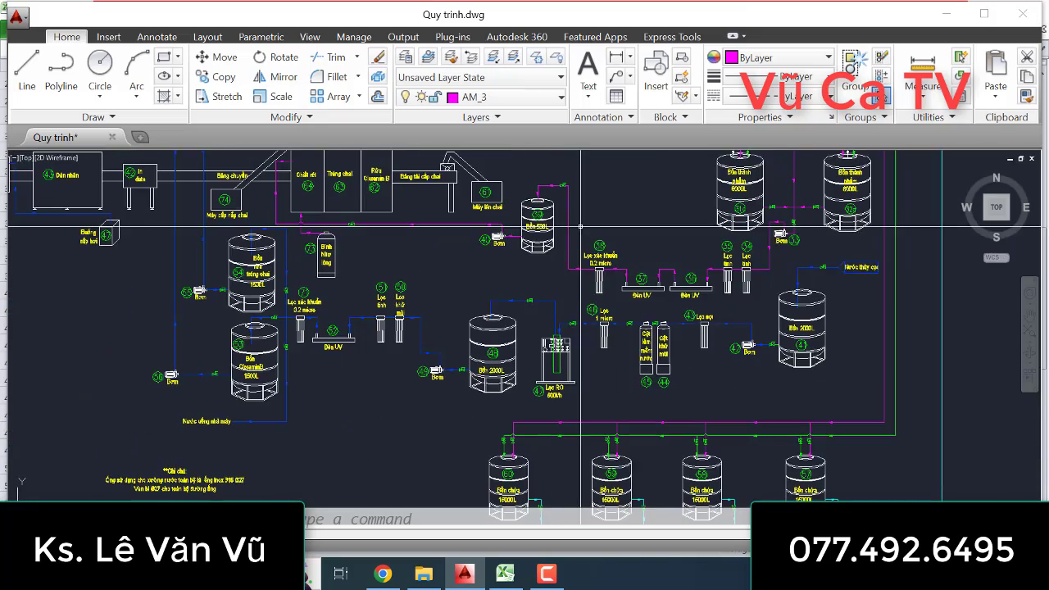
middle_click_drag(541, 282, 508, 386)
scroll(579, 464, "up", 2)
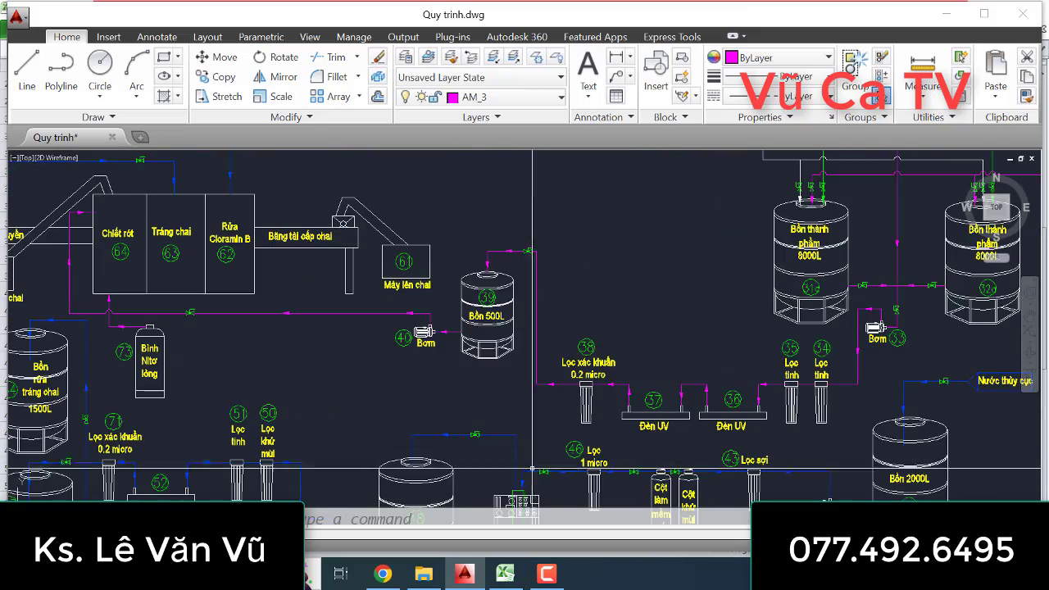
left_click(506, 574)
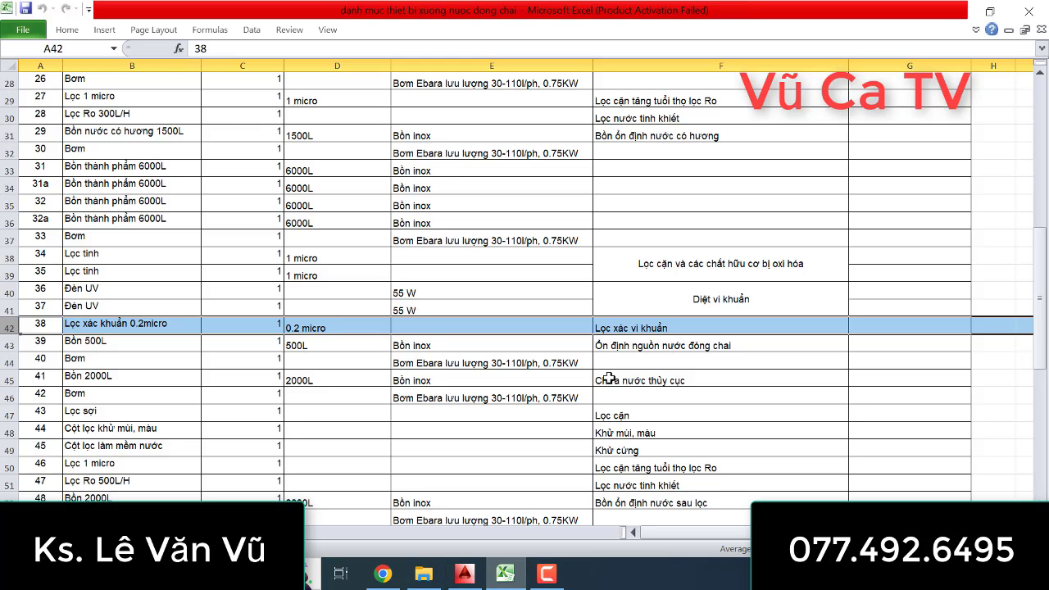
left_click(7, 345)
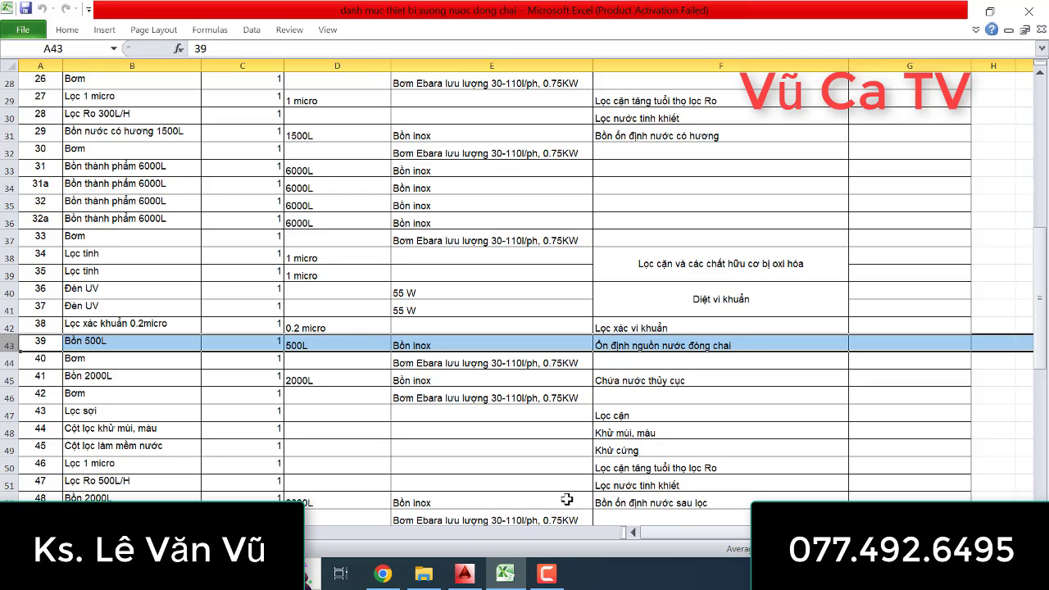
- Examine pump 40 and its connection to tank 39 in the AutoCAD diagram, and look up item 40, Bơm, in the Excel list
left_click(465, 574)
scroll(503, 322, "up", 2)
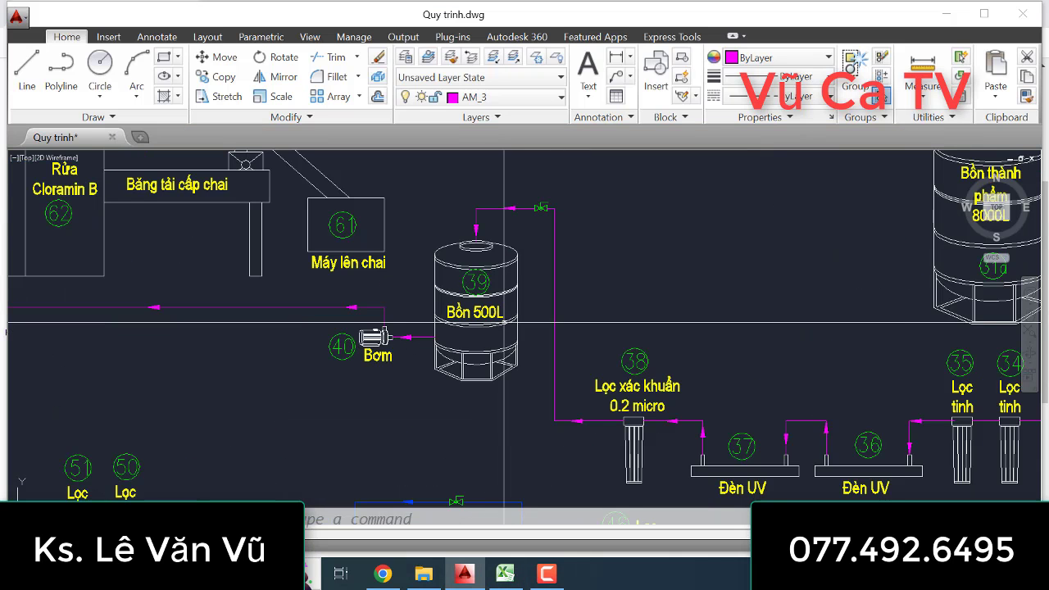
scroll(503, 323, "down", 3)
middle_click_drag(459, 354, 543, 381)
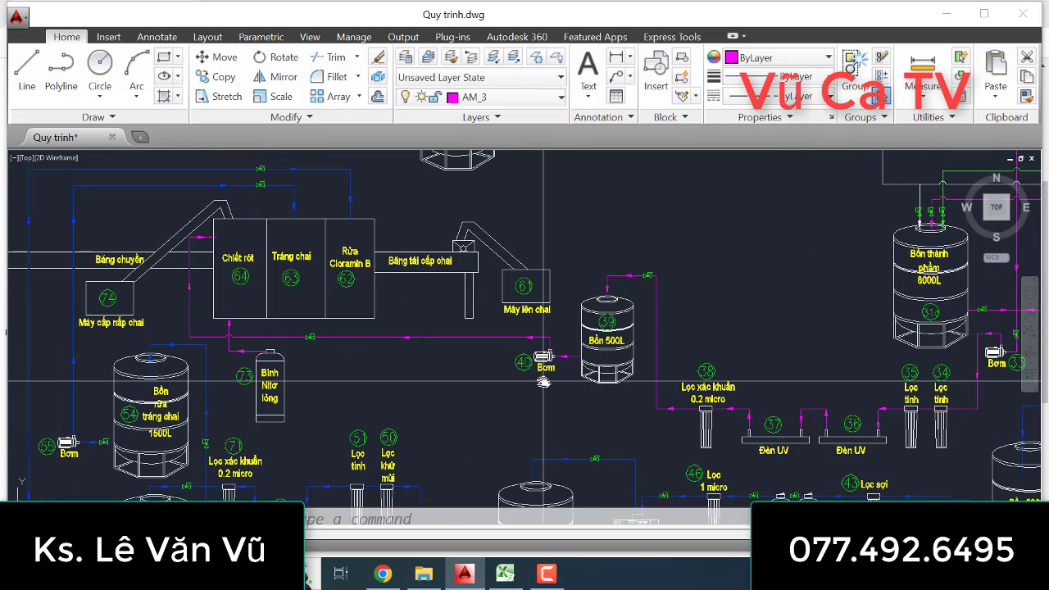
scroll(543, 382, "up", 2)
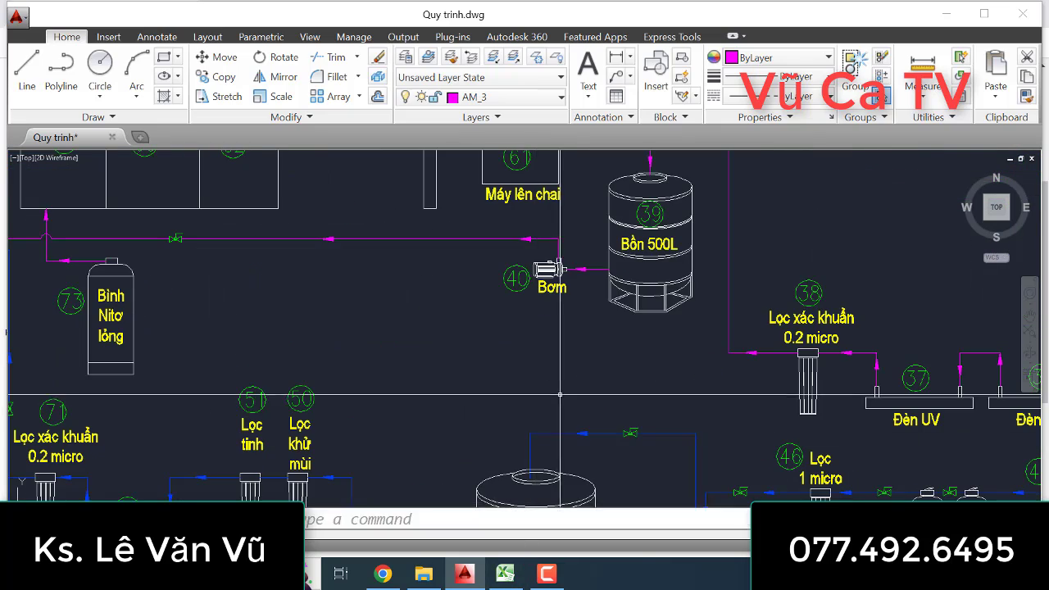
scroll(560, 394, "down", 3)
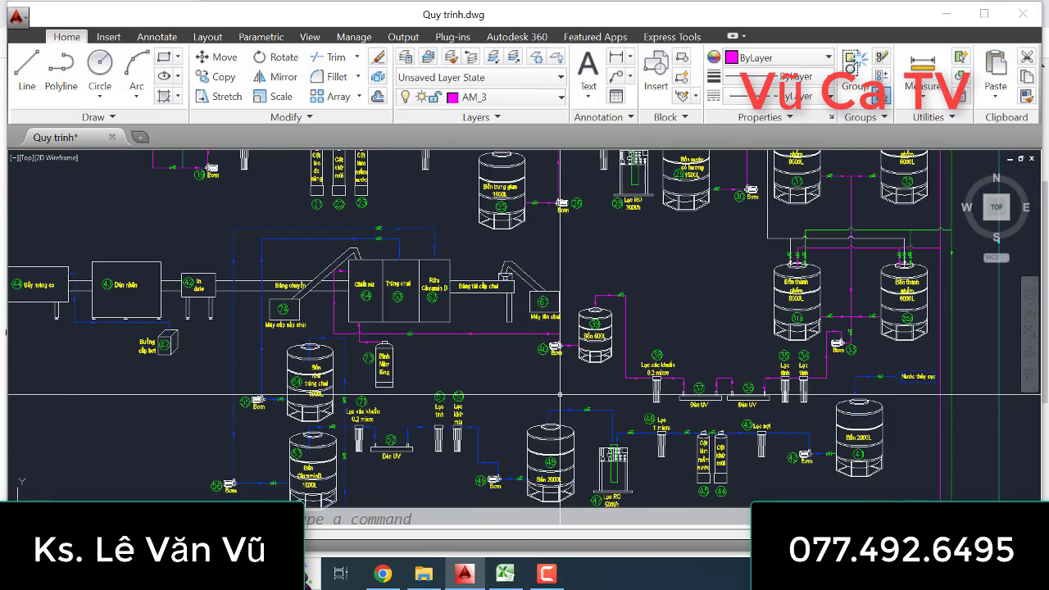
left_click(505, 574)
left_click(9, 363)
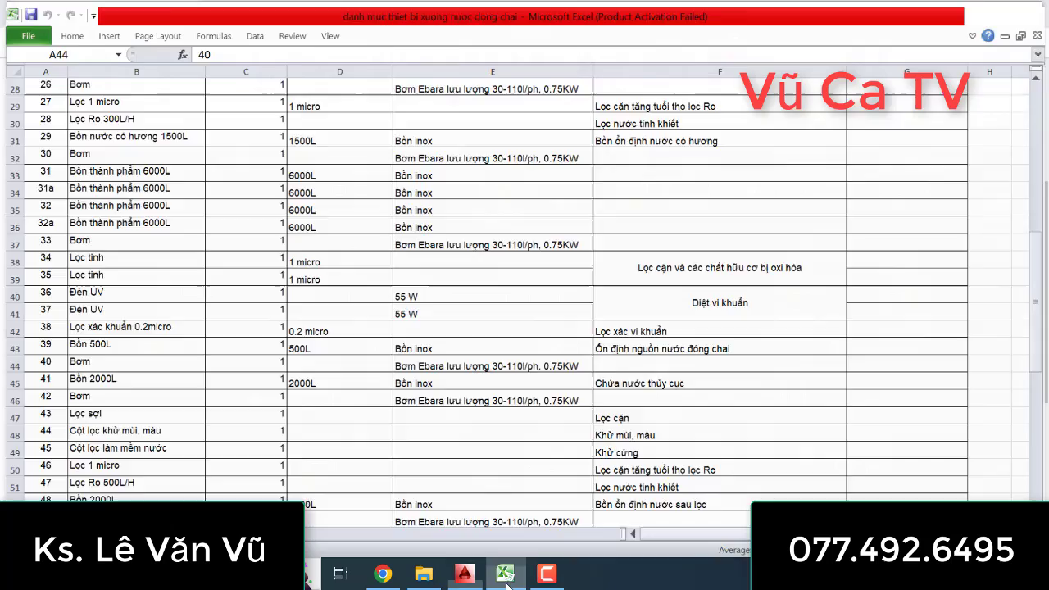
- Return to the AutoCAD diagram and trace the line from pump 40 to filling chamber 64, Chiết rót
left_click(465, 574)
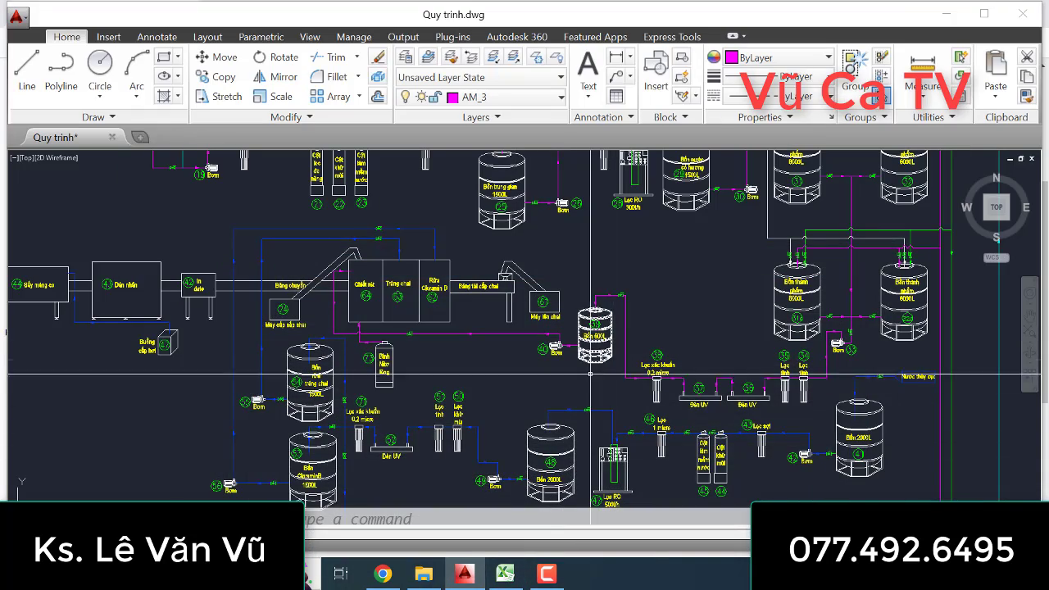
scroll(591, 374, "up", 2)
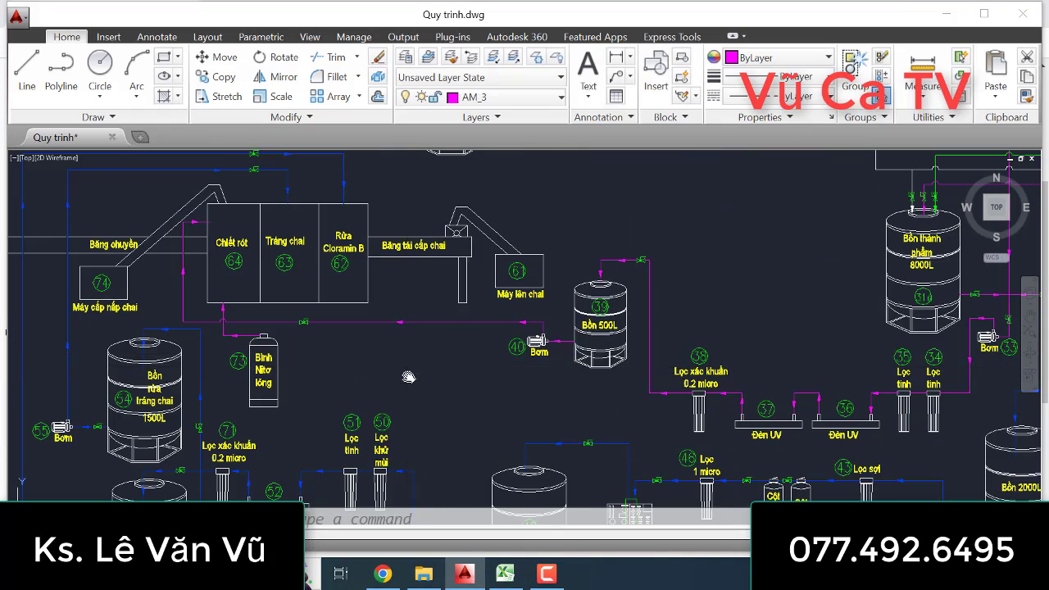
middle_click_drag(408, 377, 430, 395)
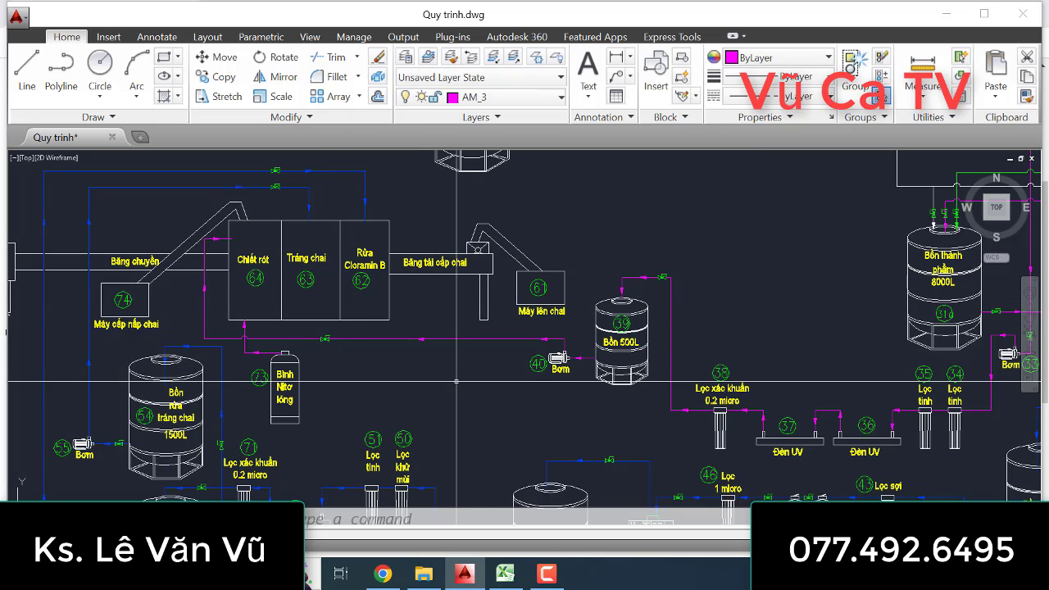
- Find item 64, Buồng chiết rót, in the Excel equipment list and read its row
left_click(506, 574)
scroll(27, 395, "down", 1)
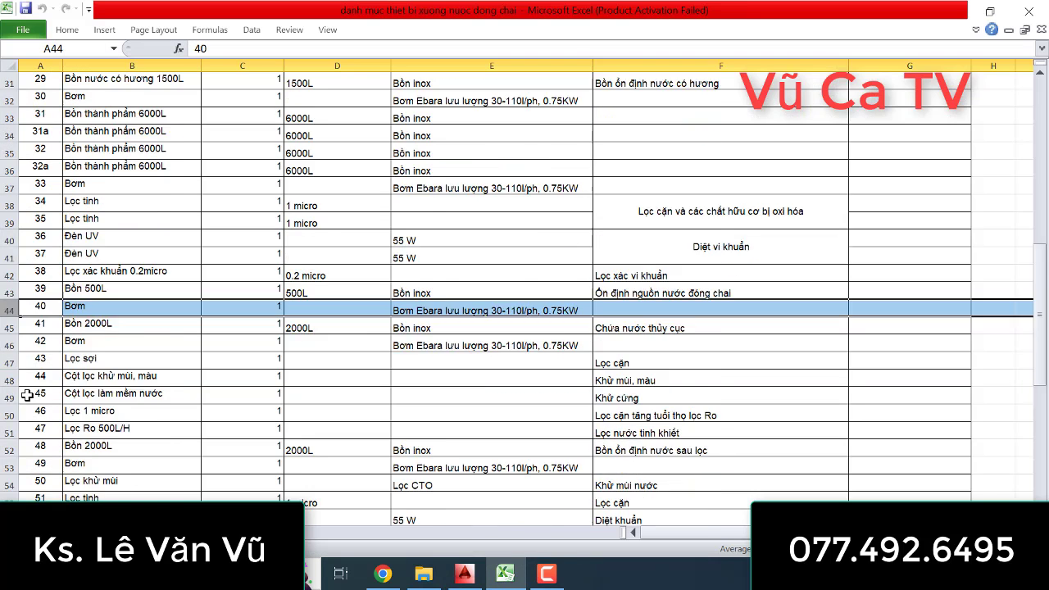
scroll(27, 396, "down", 6)
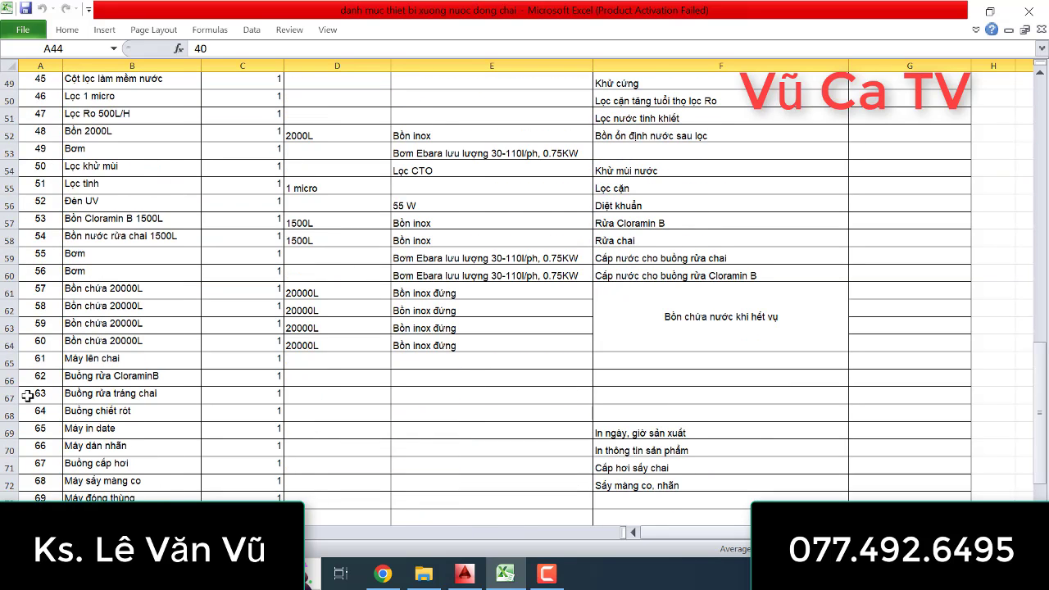
left_click(8, 415)
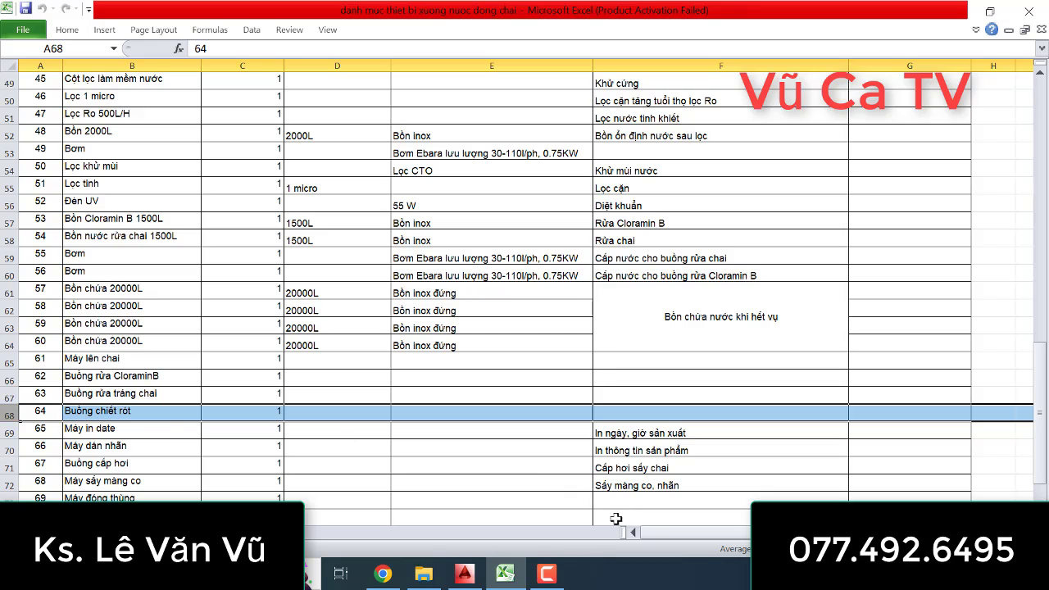
- Locate machine 61 beside the bottle feed conveyor in the AutoCAD diagram and look up item 61, Máy lên chai, in the Excel list
left_click(505, 577)
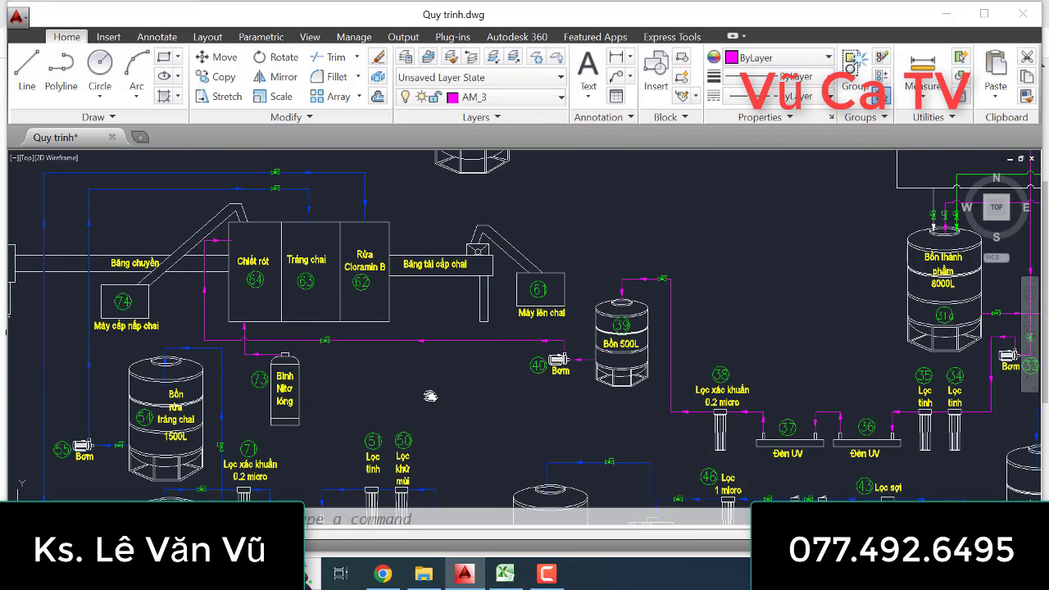
middle_click_drag(430, 387, 432, 423)
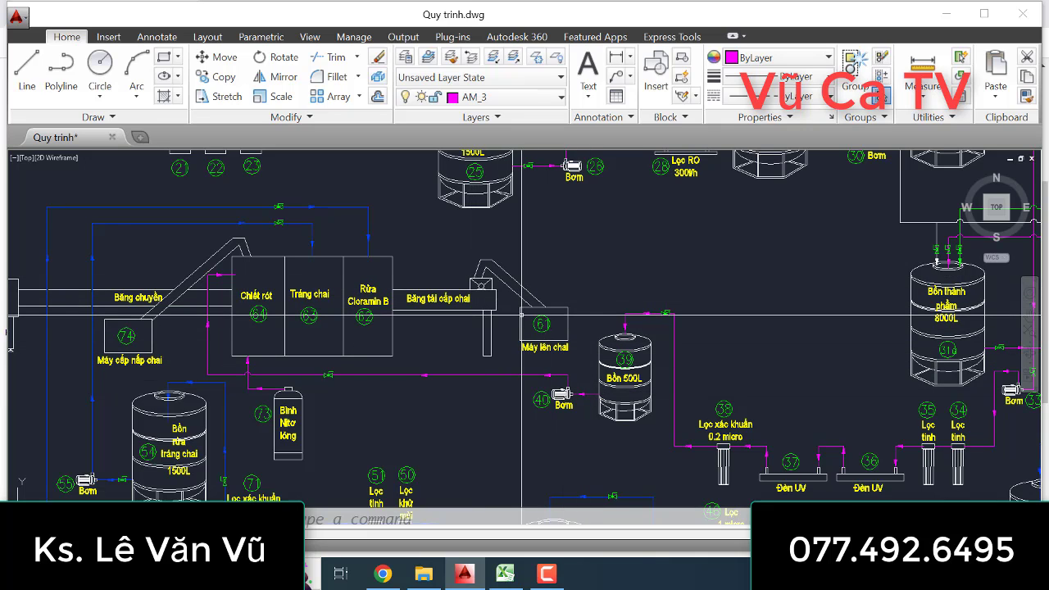
left_click(514, 580)
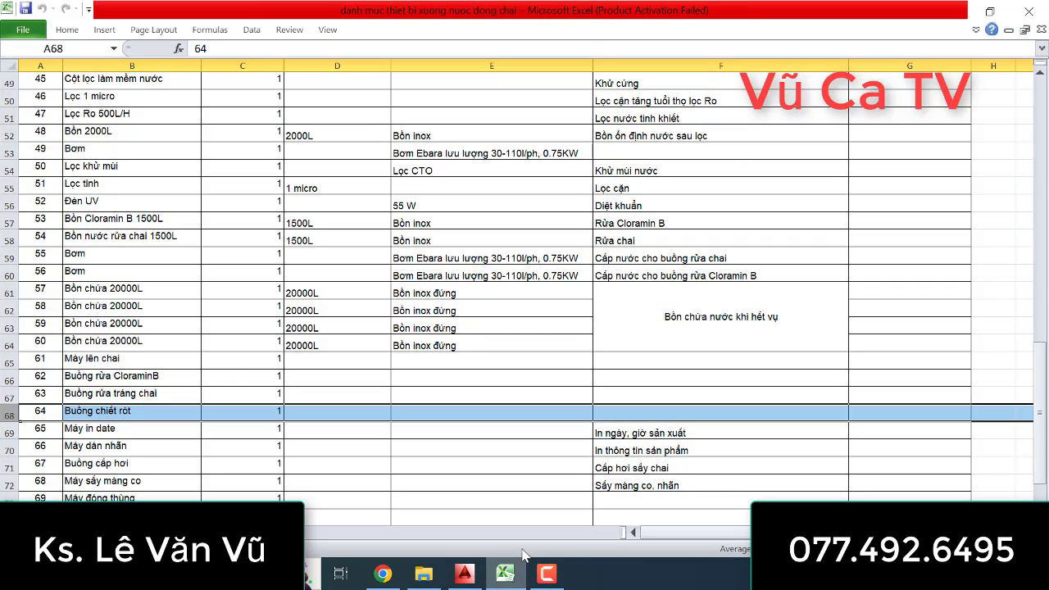
scroll(221, 378, "up", 2)
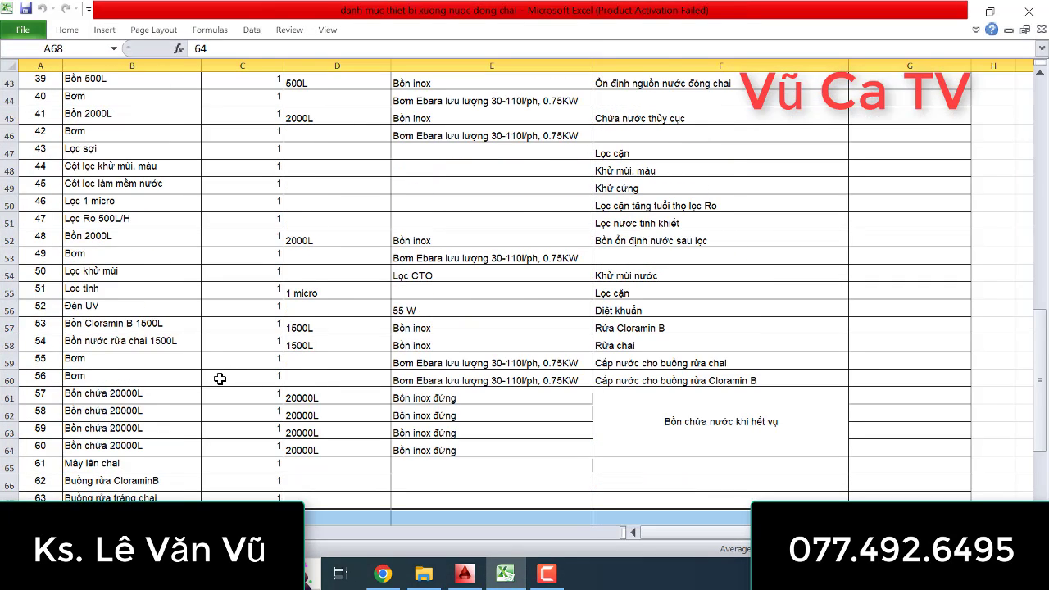
scroll(221, 378, "down", 1)
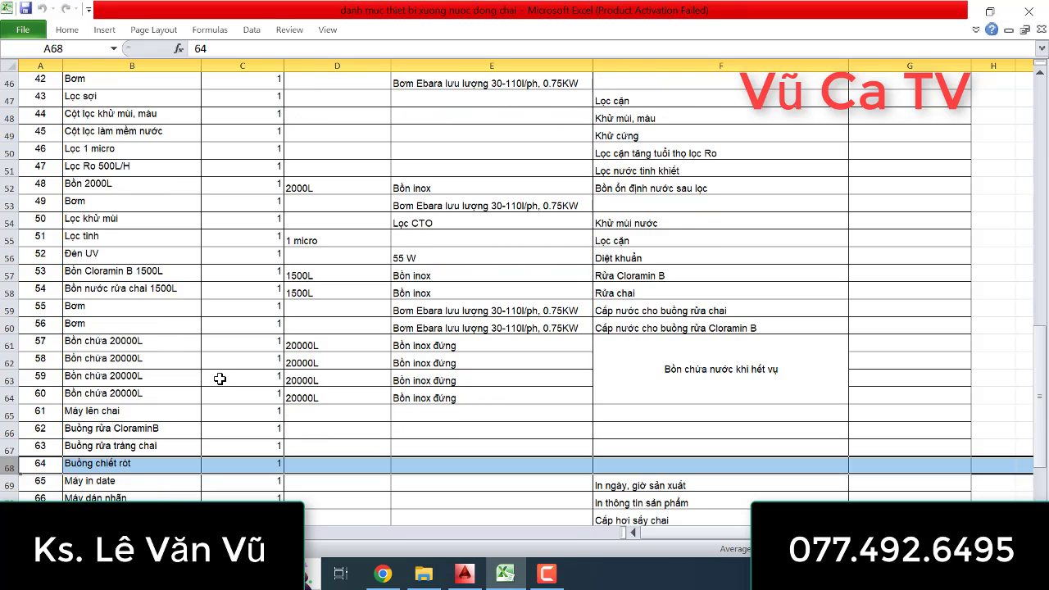
left_click(4, 414)
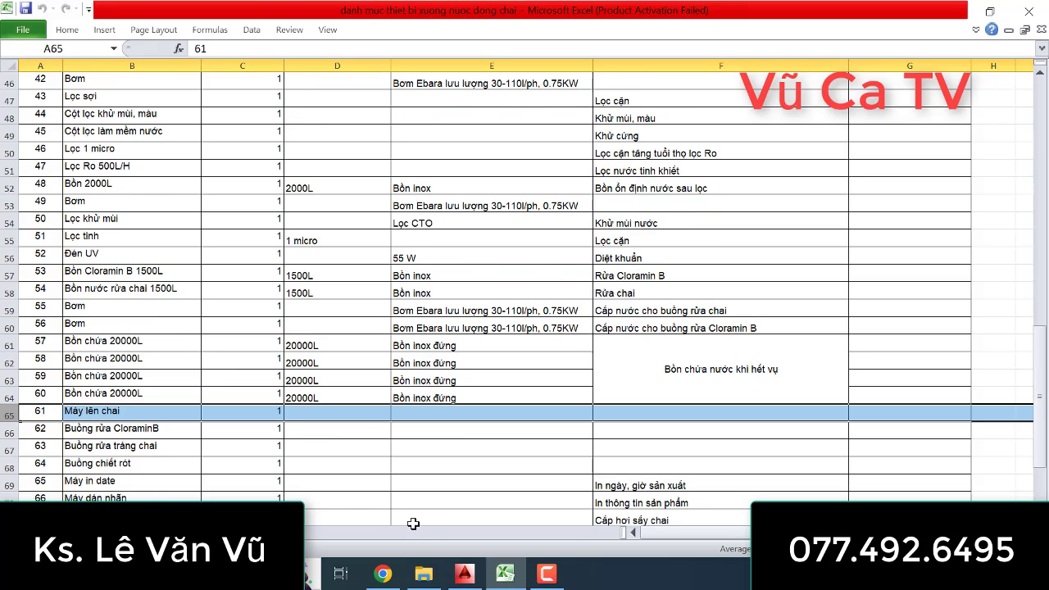
- Return to the AutoCAD diagram and trace the bottle path from machine 61 along Băng tải cấp chai to chamber 62, Rửa Cloramin B
left_click(506, 574)
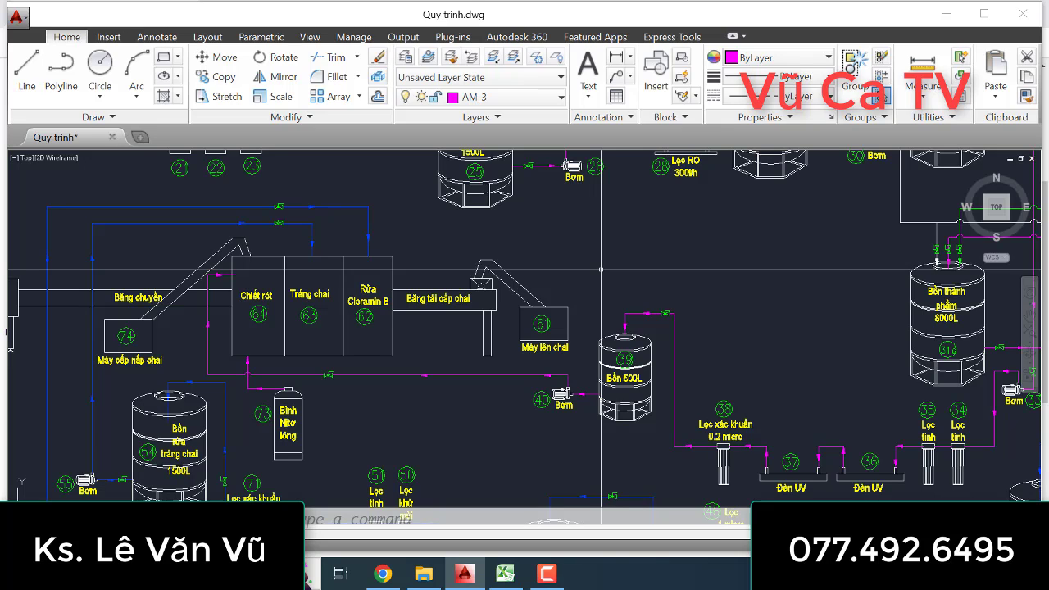
scroll(602, 269, "up", 1)
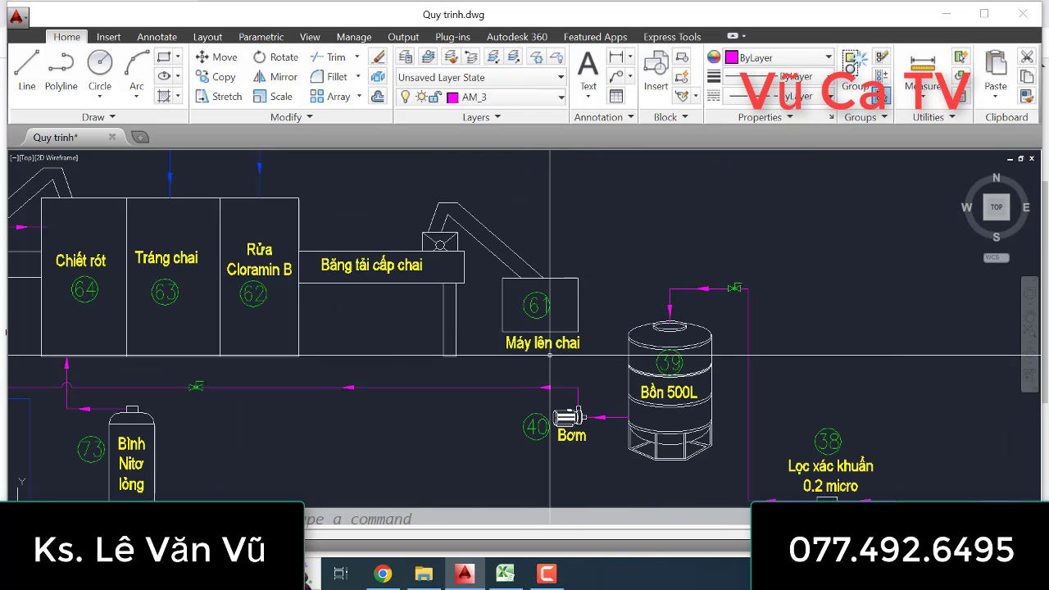
scroll(548, 318, "down", 1)
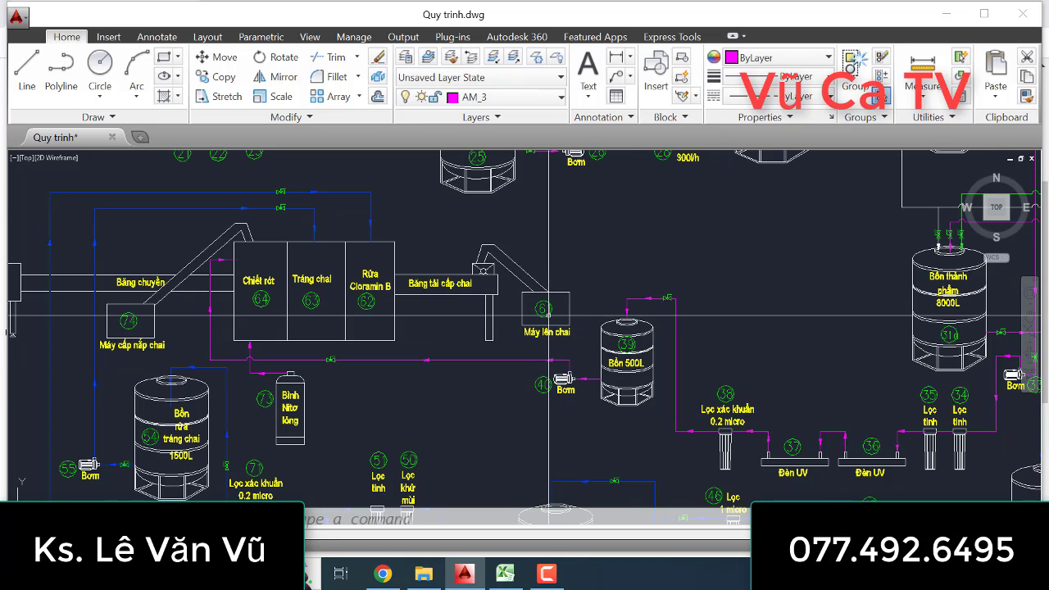
scroll(561, 304, "up", 1)
scroll(561, 304, "down", 1)
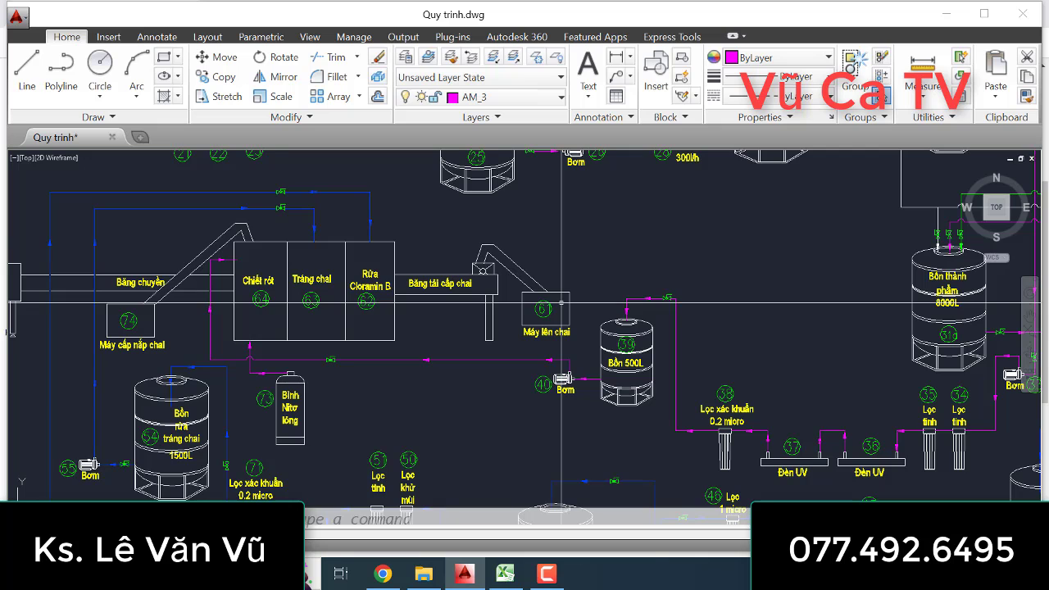
scroll(554, 304, "up", 2)
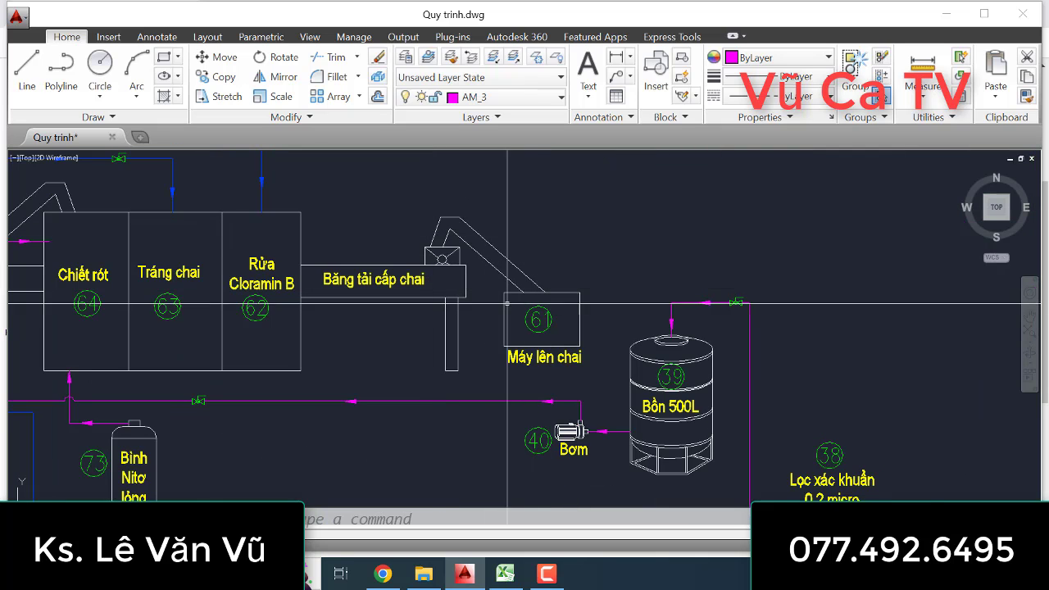
scroll(472, 316, "down", 2)
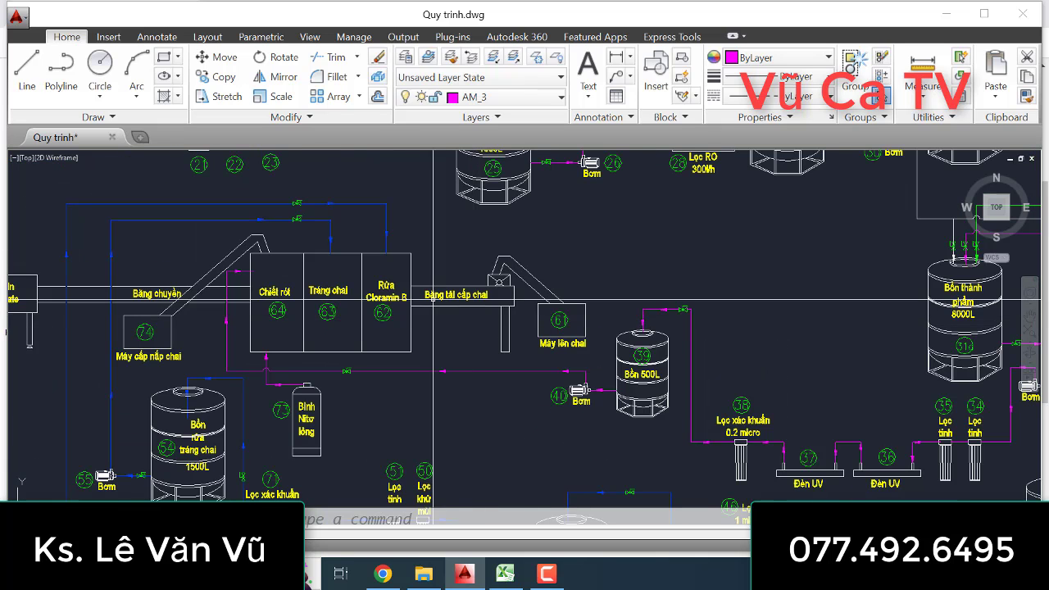
scroll(372, 277, "up", 2)
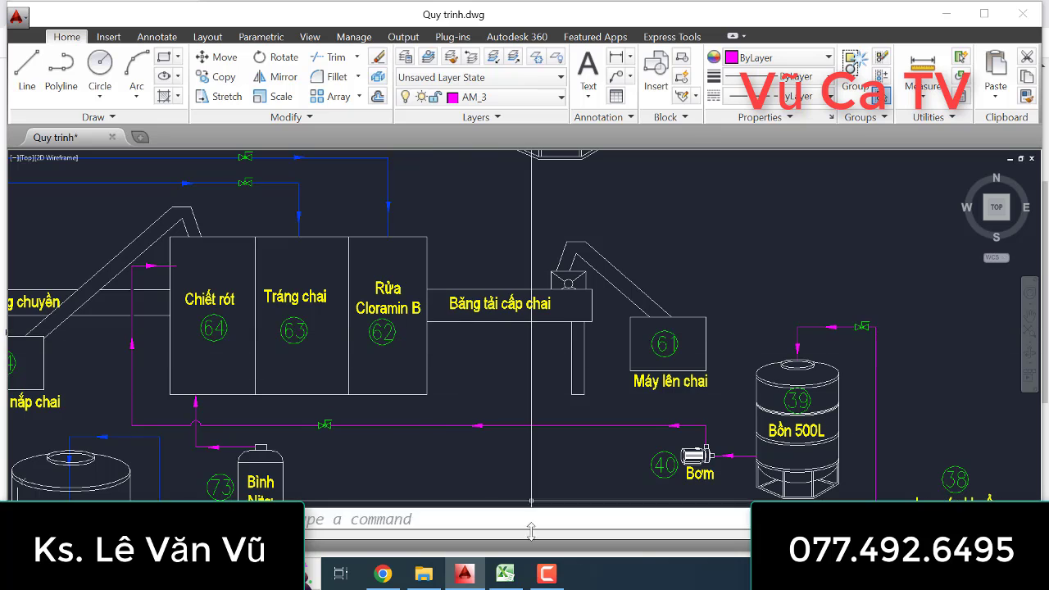
- Find item 62, Buồng rửa CloraminB, in the Excel equipment list and read its row
left_click(506, 574)
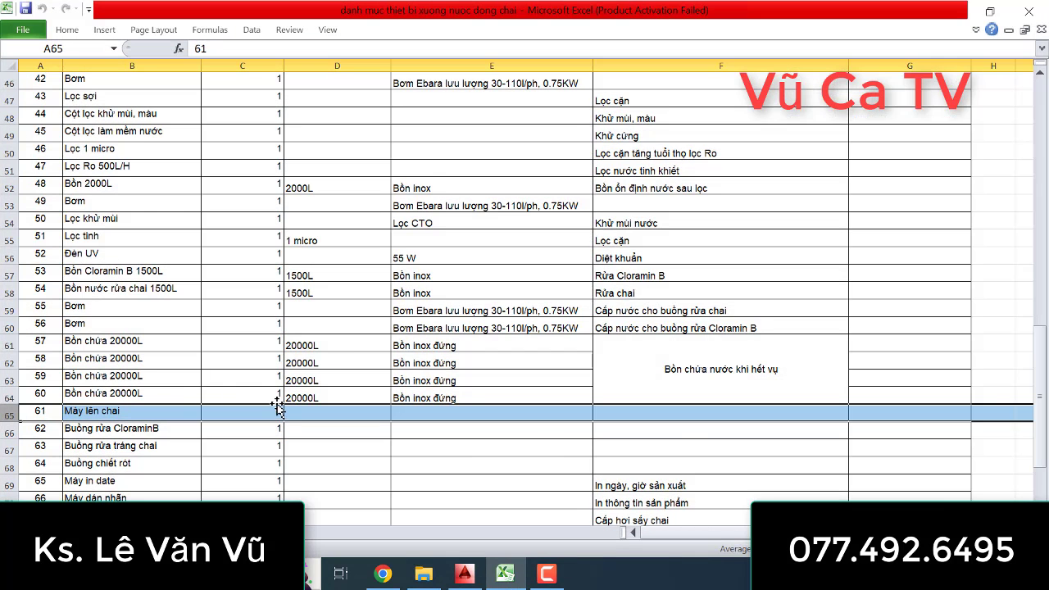
scroll(218, 399, "down", 3)
left_click(11, 379)
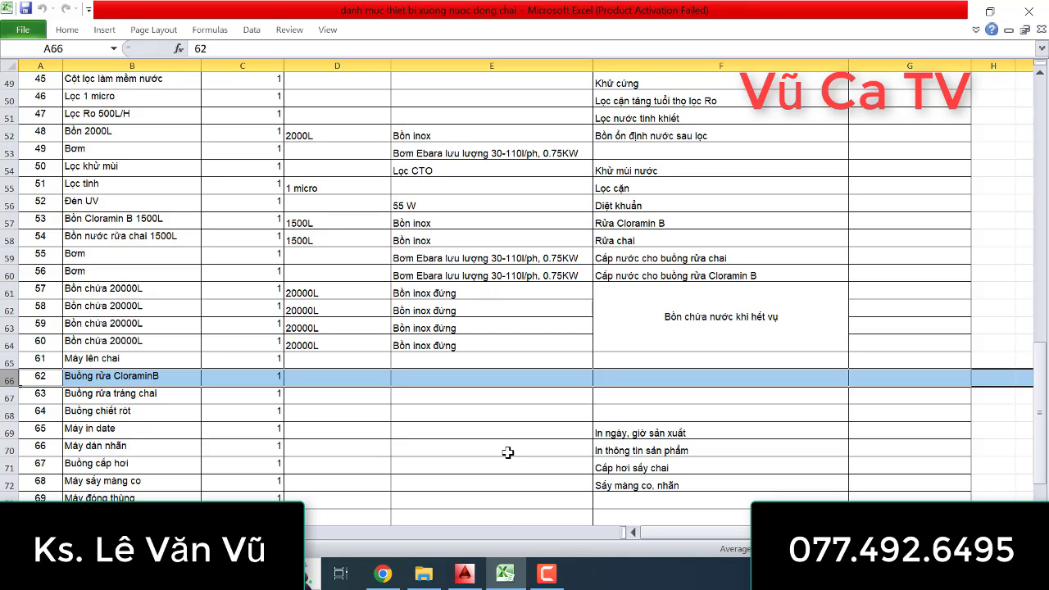
- Examine chambers 62 and 63 in the AutoCAD diagram and look up item 63, Buồng rửa tráng chai, in the Excel list
left_click(506, 577)
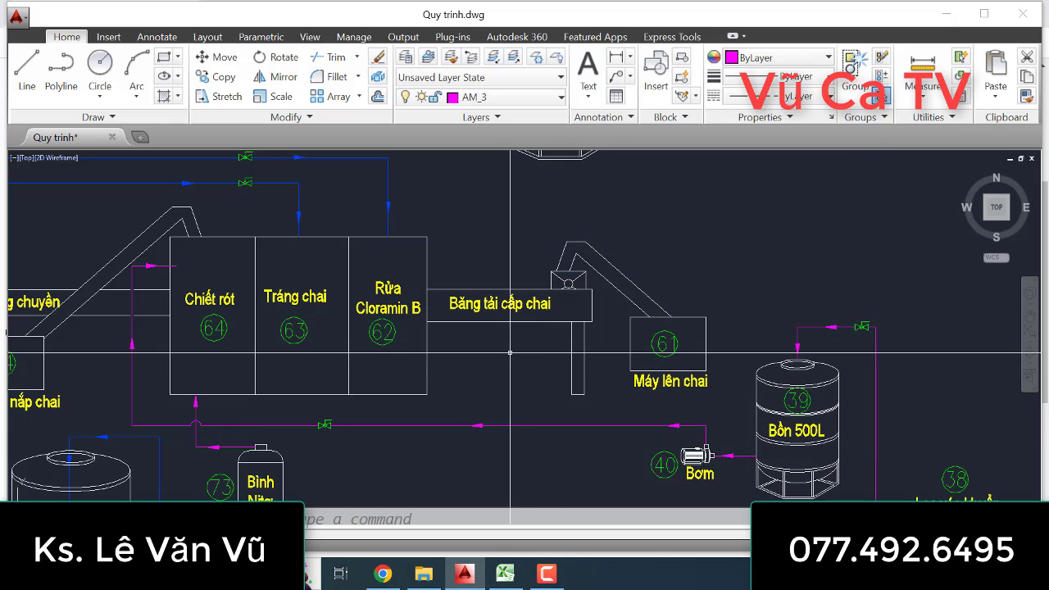
left_click(509, 577)
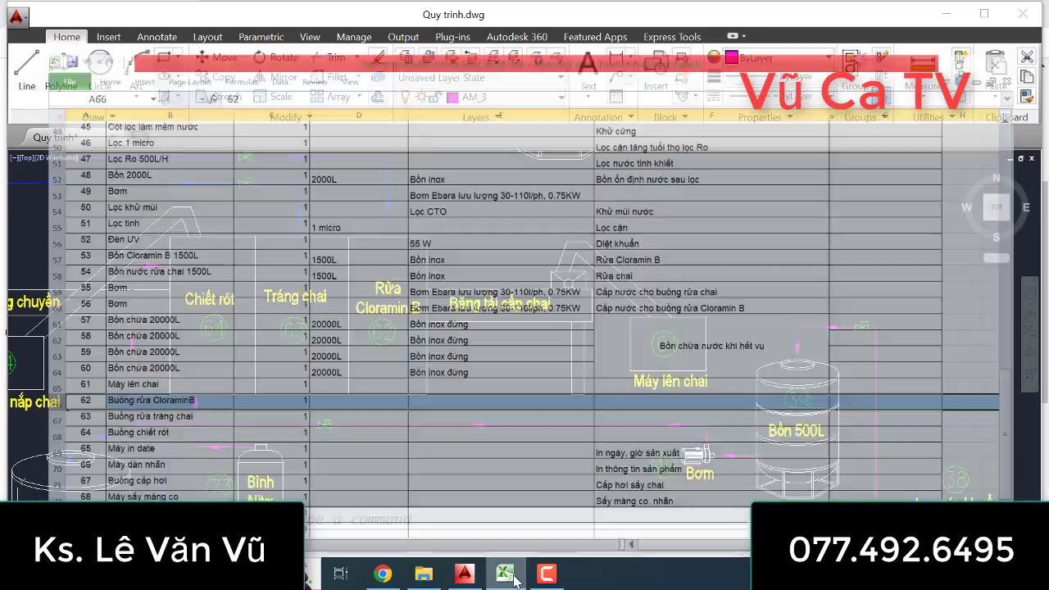
left_click(506, 576)
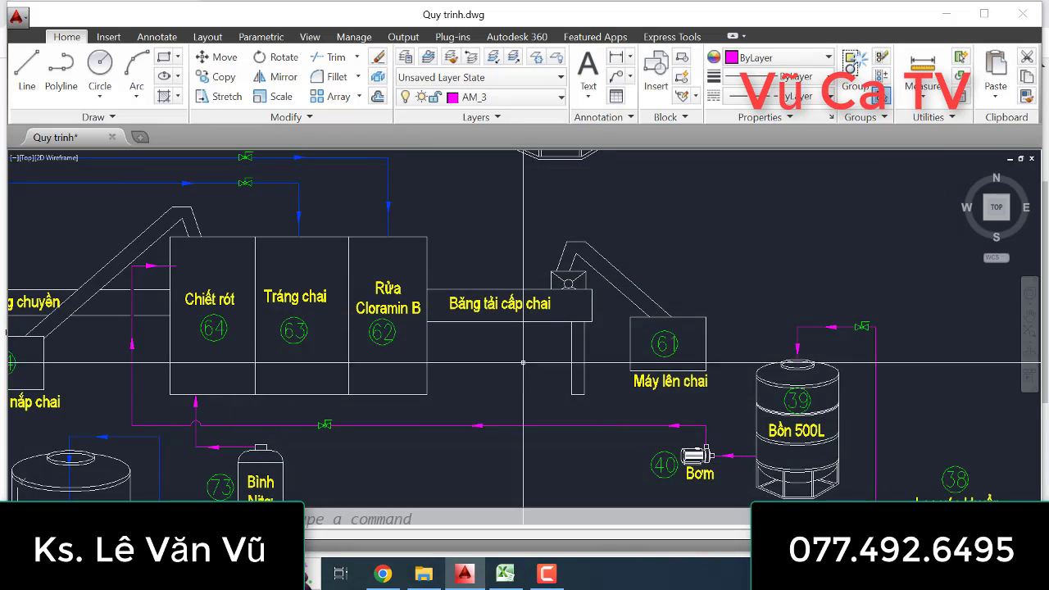
mouse_move(501, 384)
middle_mouse_down()
mouse_move(561, 413)
mouse_move(606, 410)
middle_mouse_up()
scroll(607, 410, "down", 3)
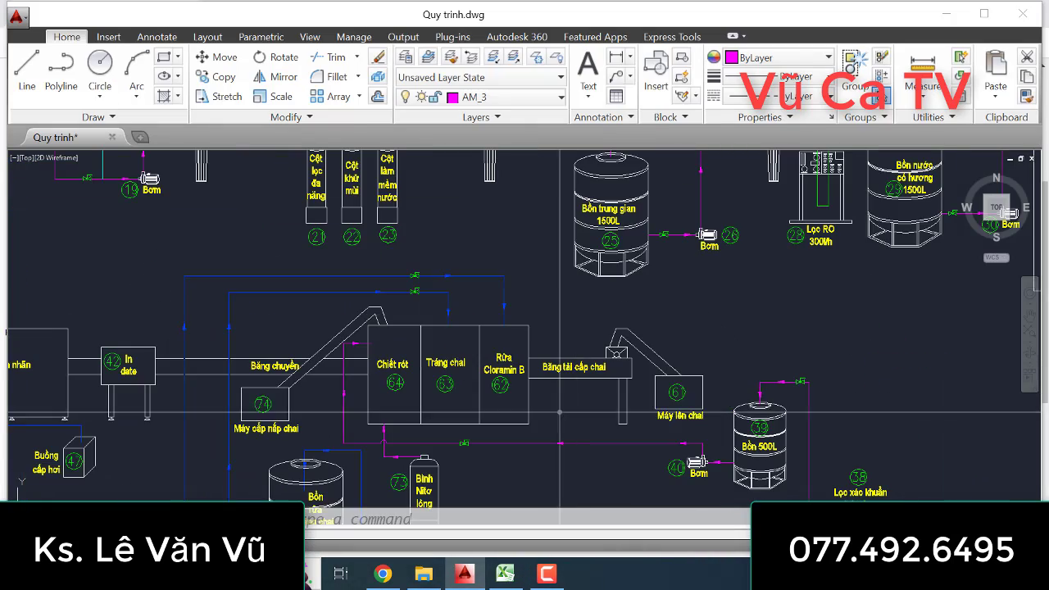
scroll(483, 361, "up", 3)
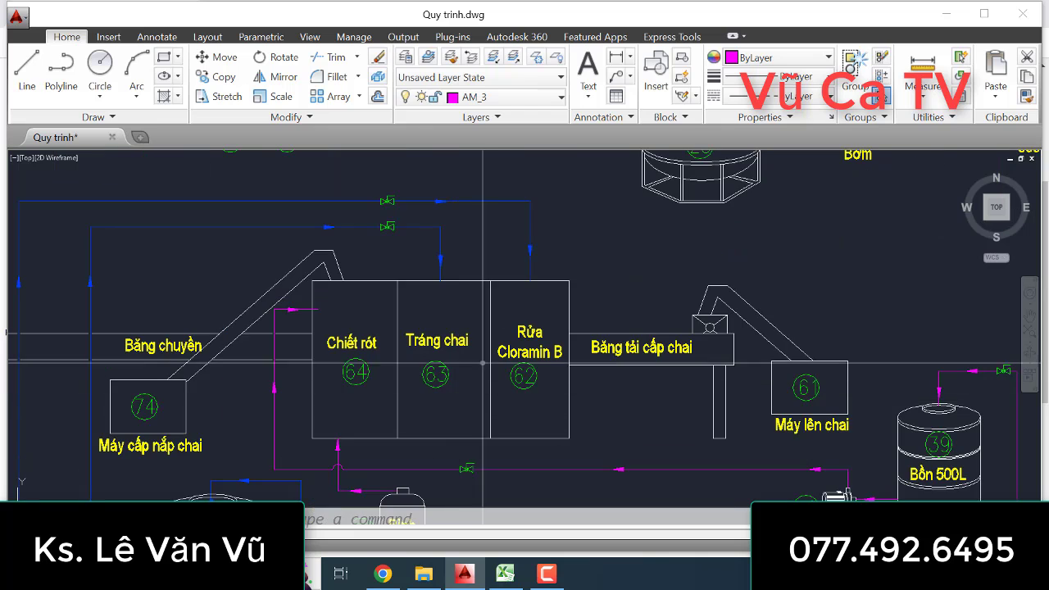
left_click(506, 574)
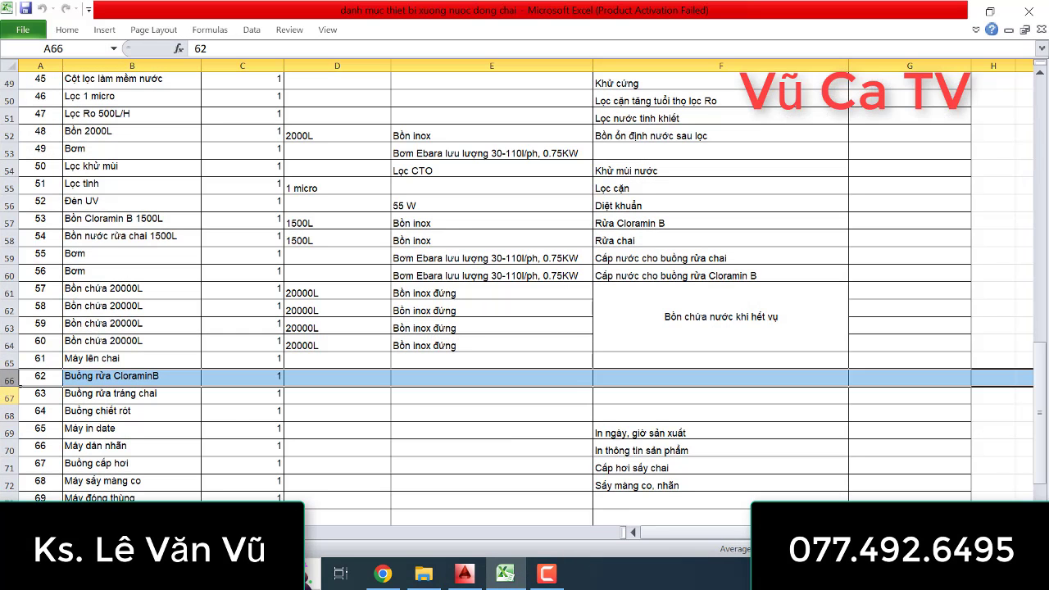
left_click(8, 399)
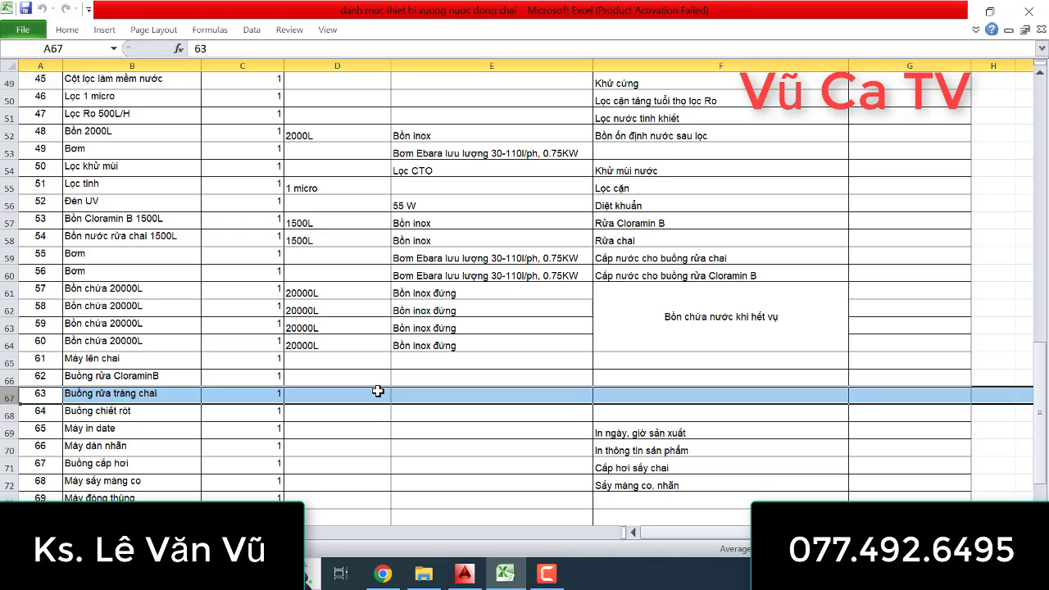
- Return to the AutoCAD diagram and examine filling chamber 64, Chiết rót, and the adjoining cap feeder 74, Máy cấp nắp chai
left_click(508, 576)
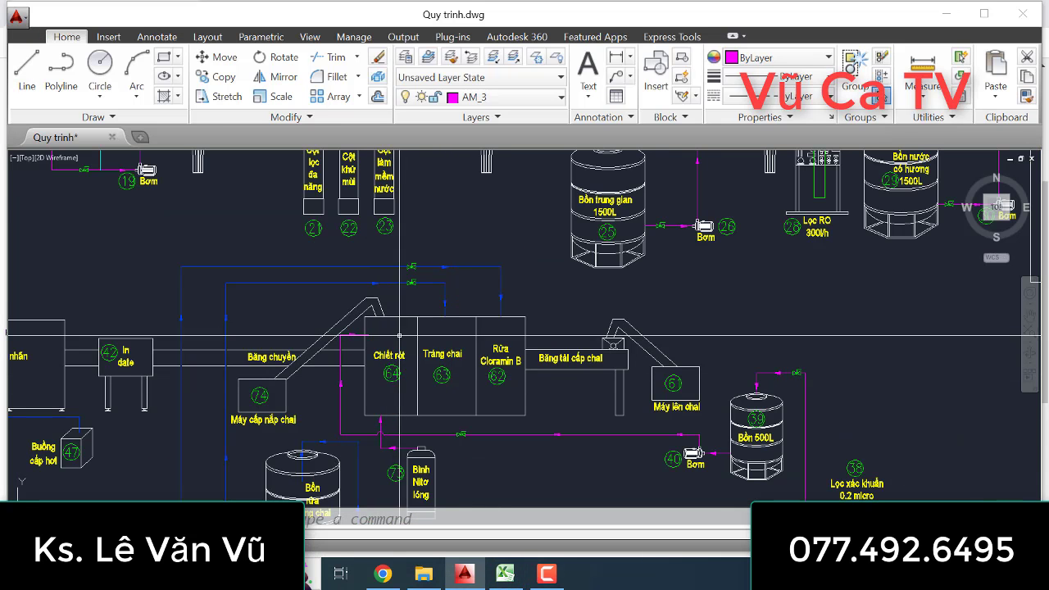
middle_click_drag(423, 404, 490, 387)
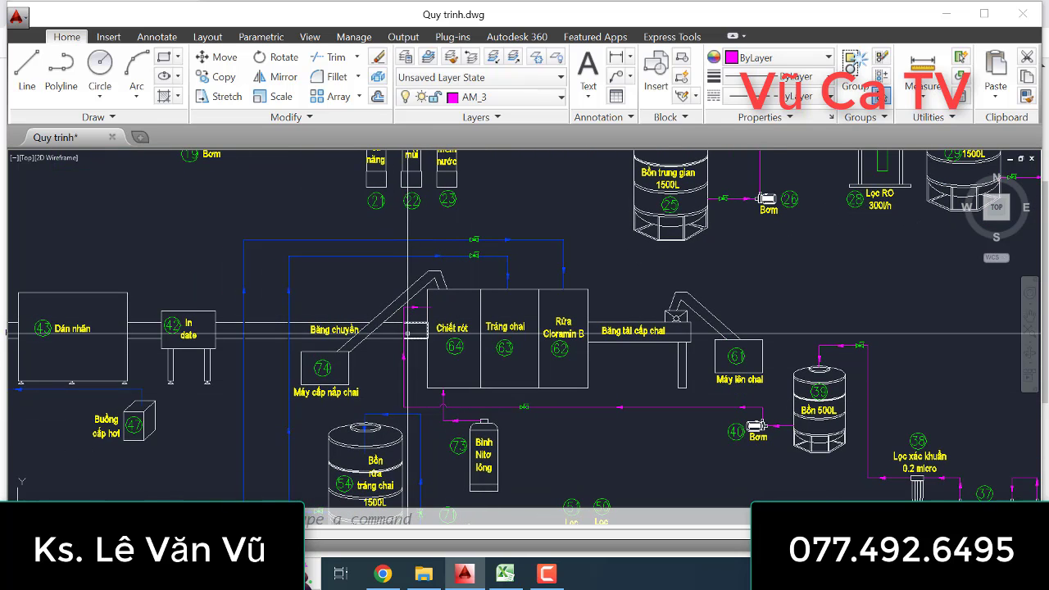
scroll(453, 326, "up", 2)
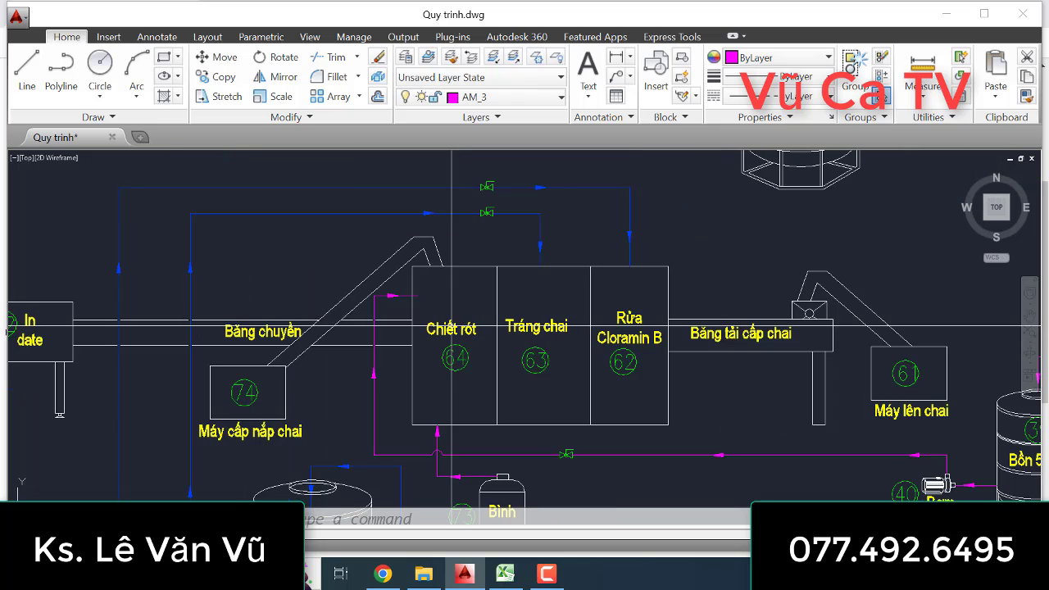
scroll(394, 340, "down", 2)
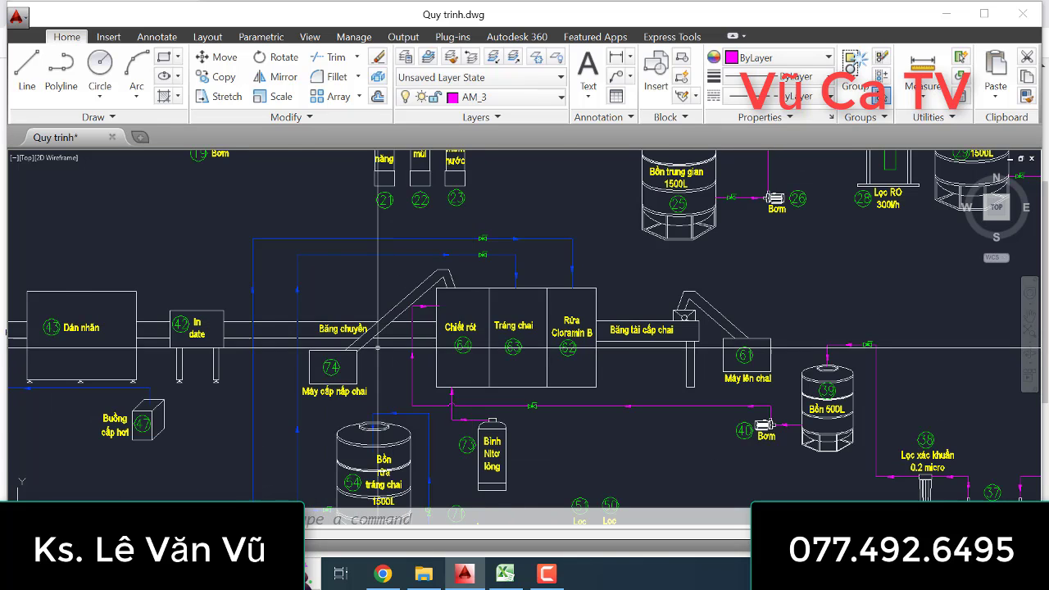
scroll(360, 355, "up", 2)
scroll(359, 354, "down", 4)
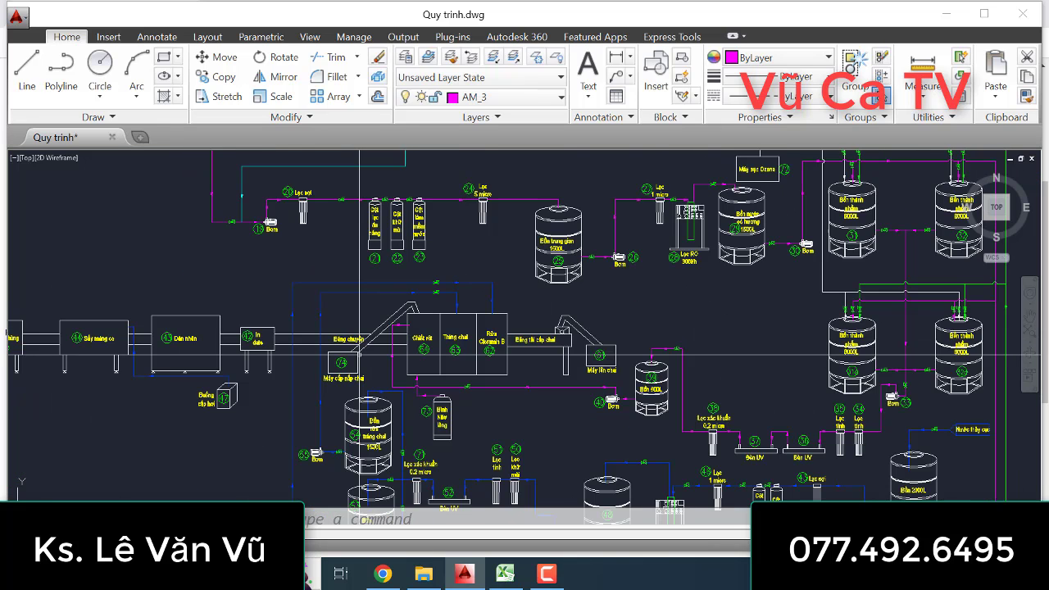
scroll(359, 354, "up", 4)
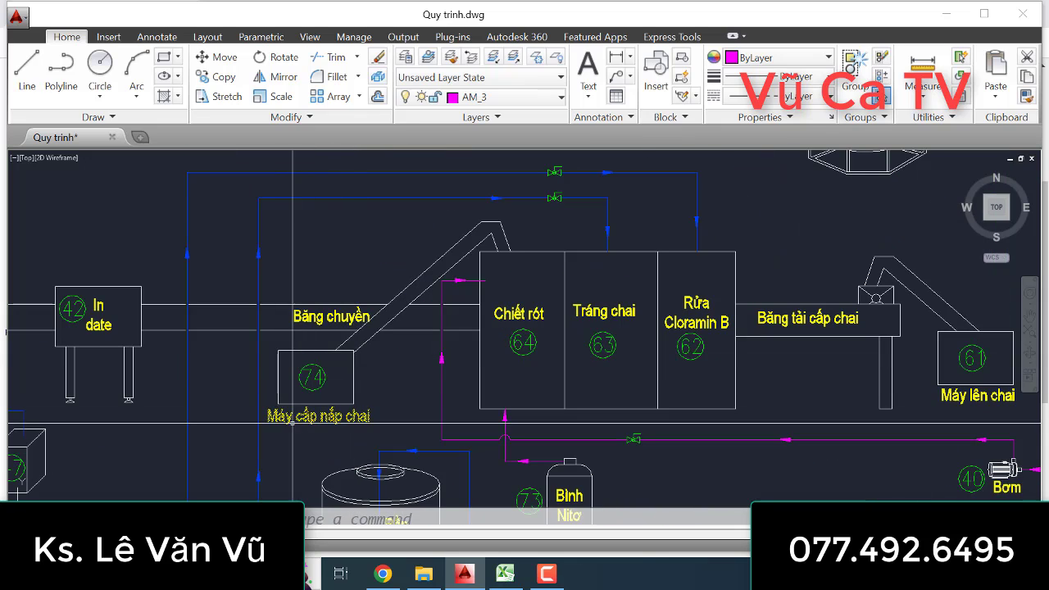
scroll(361, 378, "down", 2)
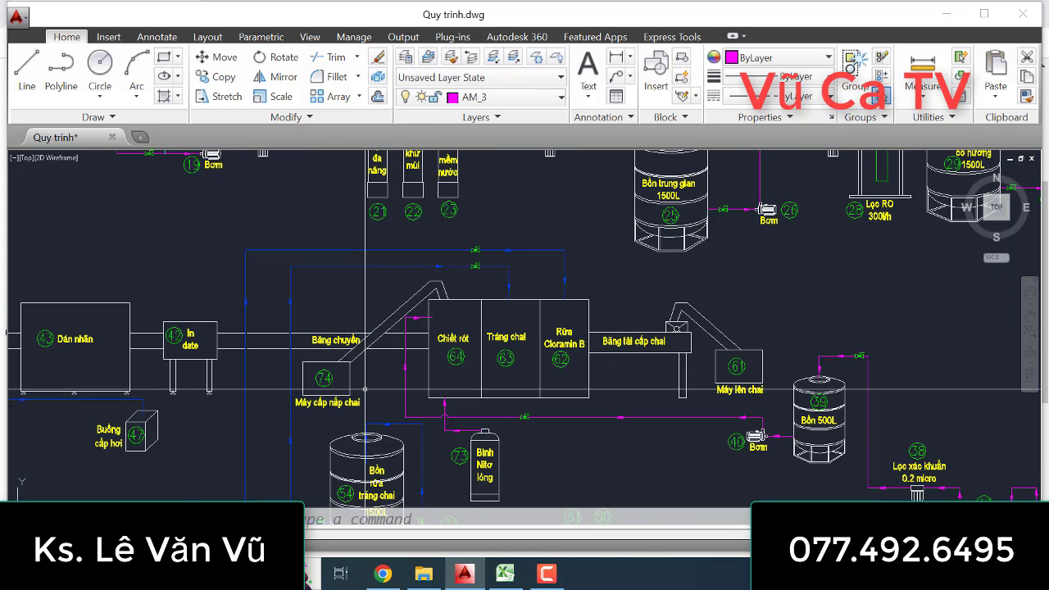
- Find item 74, Máy cấp nắp chai, near the end of the Excel equipment list and read its row
left_click(506, 574)
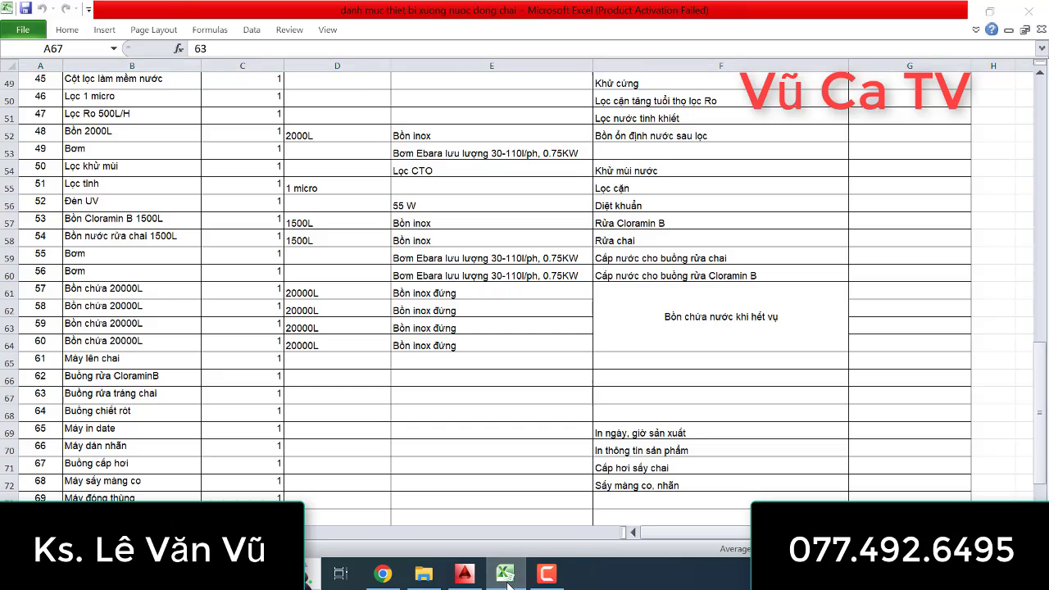
left_click(506, 573)
left_click(506, 576)
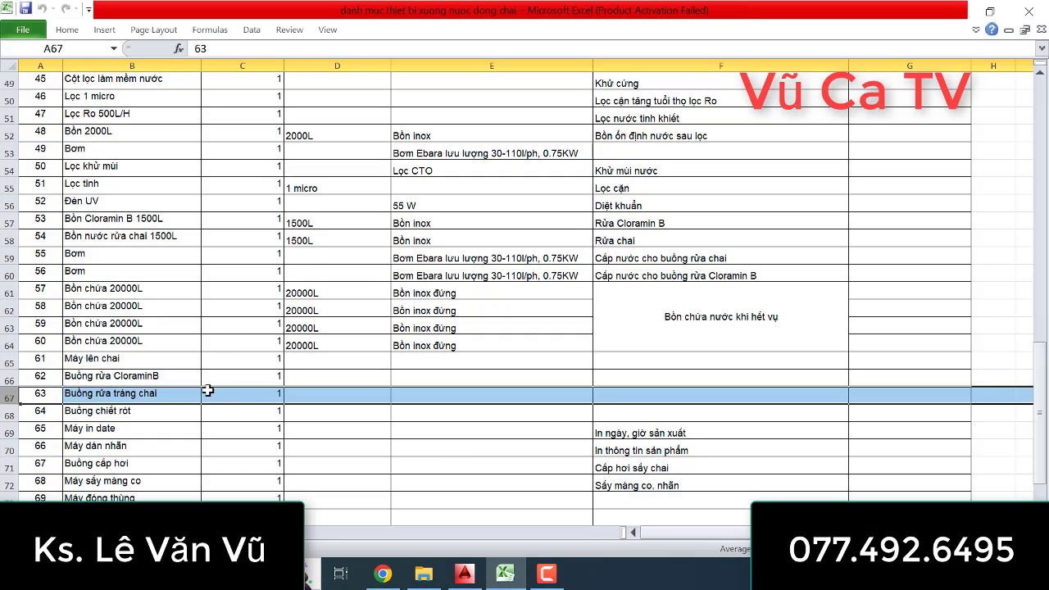
scroll(306, 427, "down", 4)
scroll(305, 427, "down", 1)
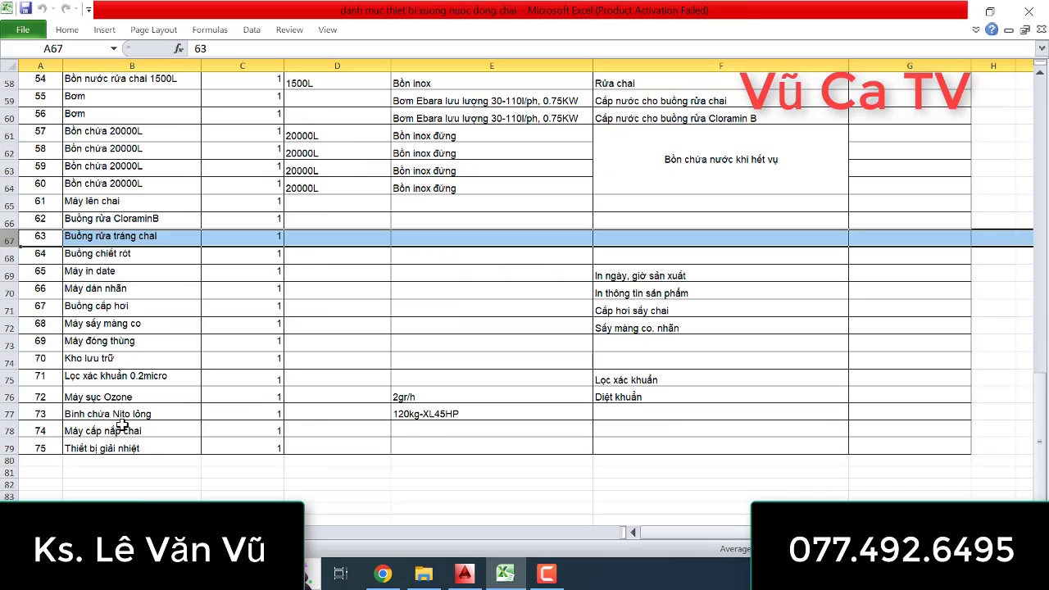
left_click(8, 432)
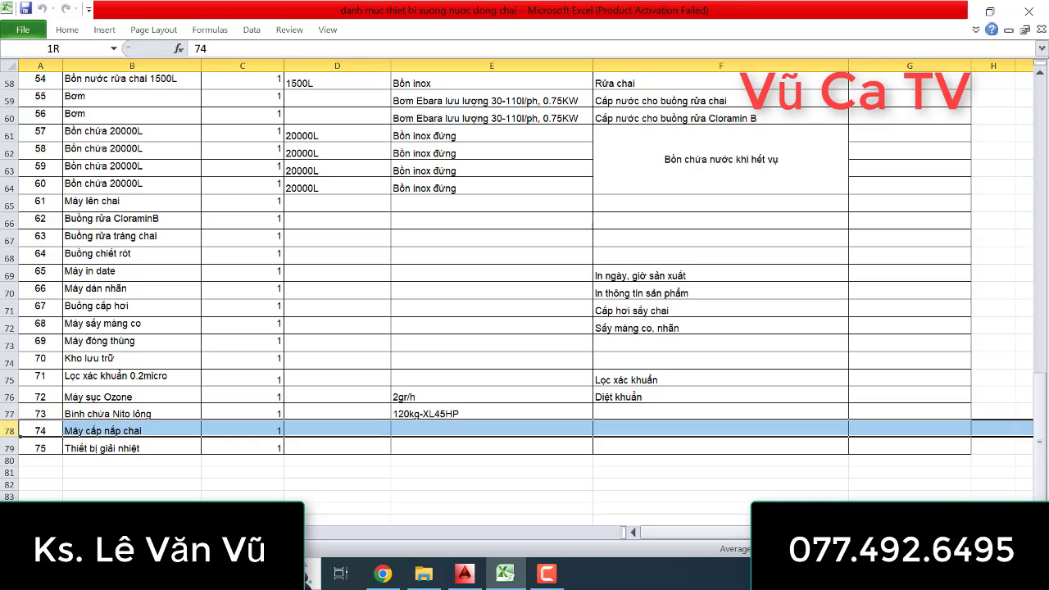
- Switch back to the AutoCAD diagram and examine how cap feeder 74 connects to filling chamber 64 and the outgoing conveyor
left_click(506, 574)
scroll(353, 357, "up", 2)
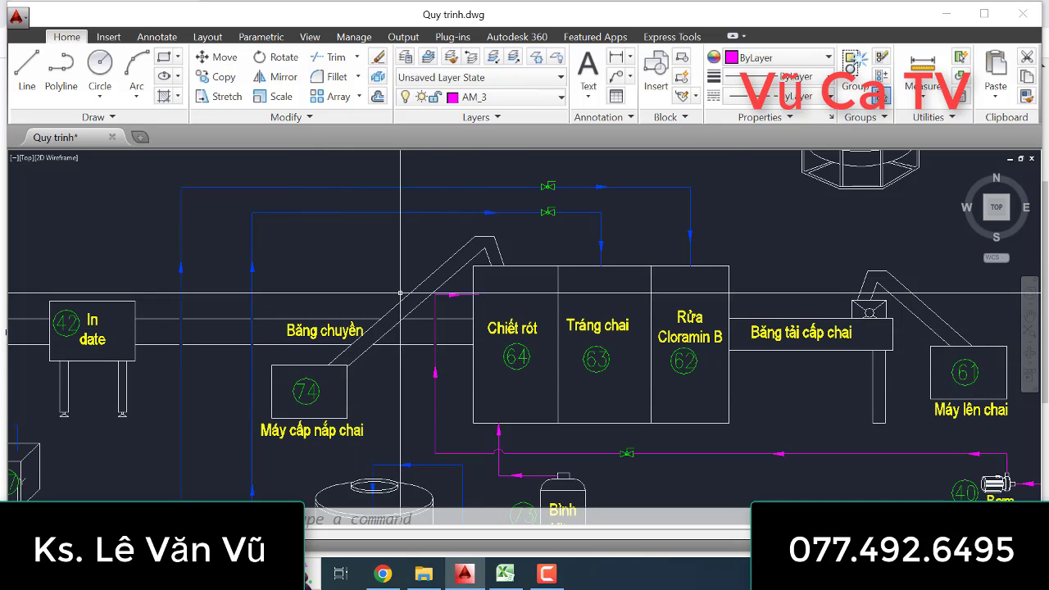
scroll(455, 330, "down", 2)
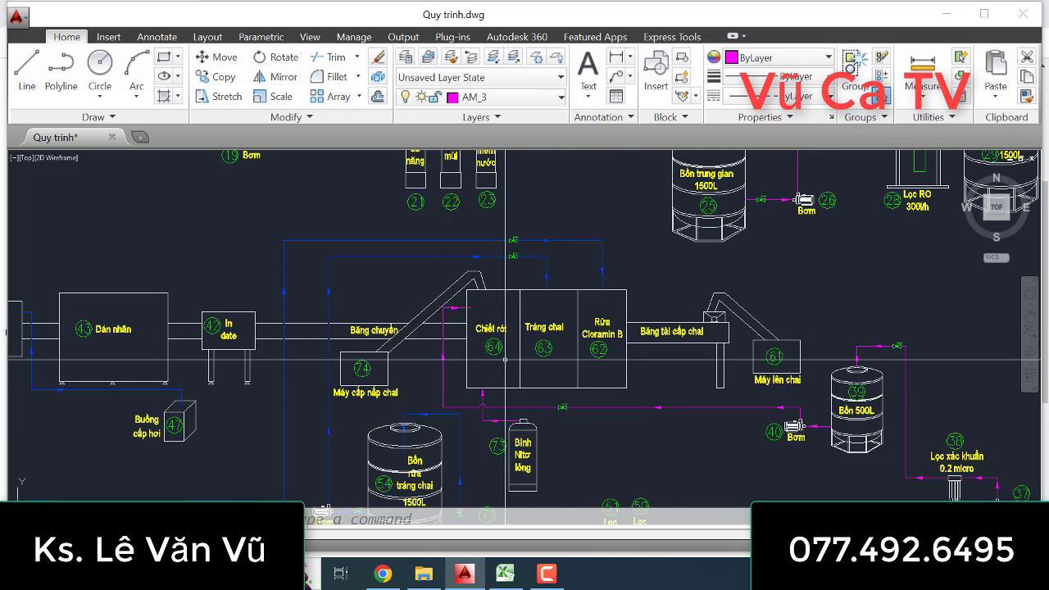
- Examine filling chamber 64, Chiết rót, and the liquid nitrogen tank 73, Bình Nitơ lỏng, beneath it in the diagram
scroll(506, 354, "up", 2)
scroll(502, 302, "down", 2)
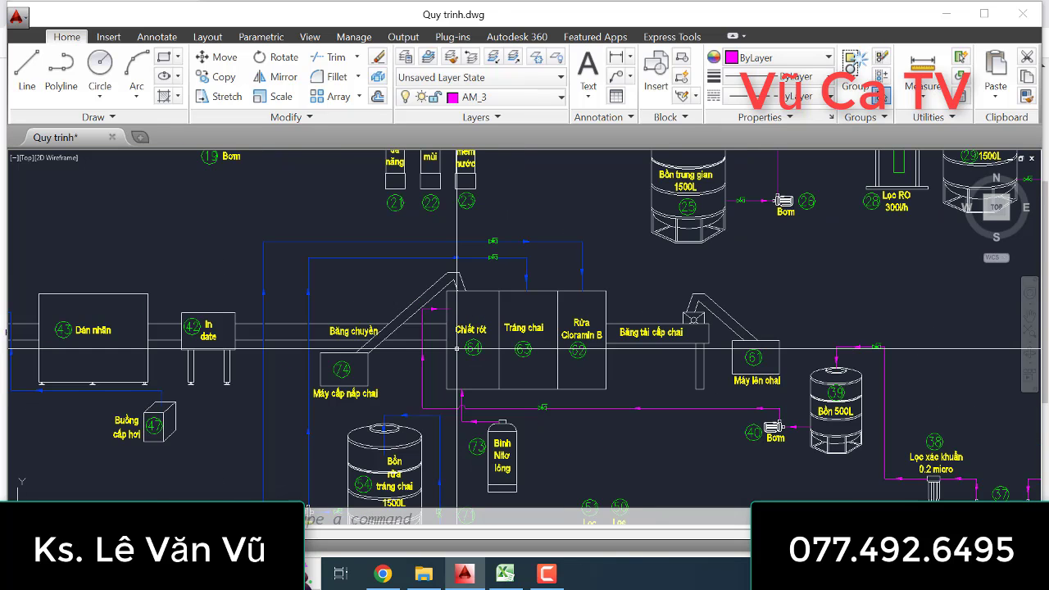
scroll(471, 342, "up", 2)
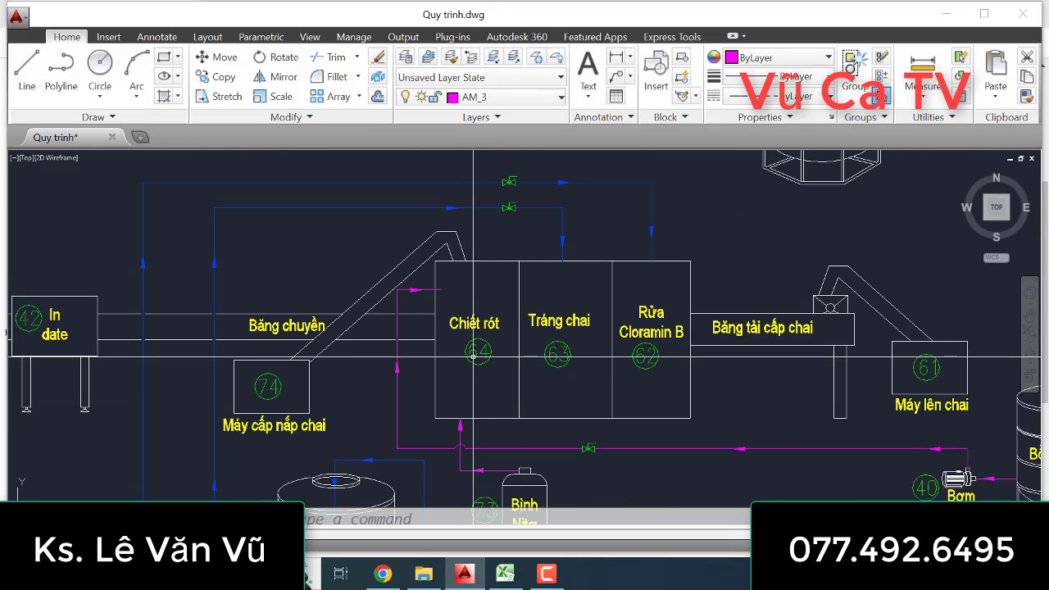
scroll(523, 378, "down", 2)
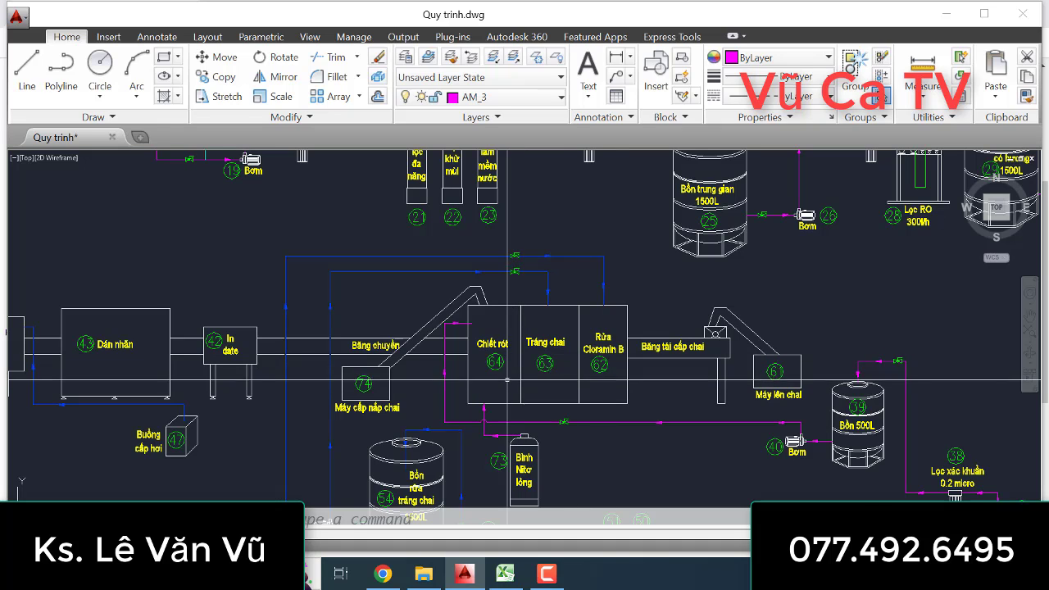
scroll(490, 362, "up", 2)
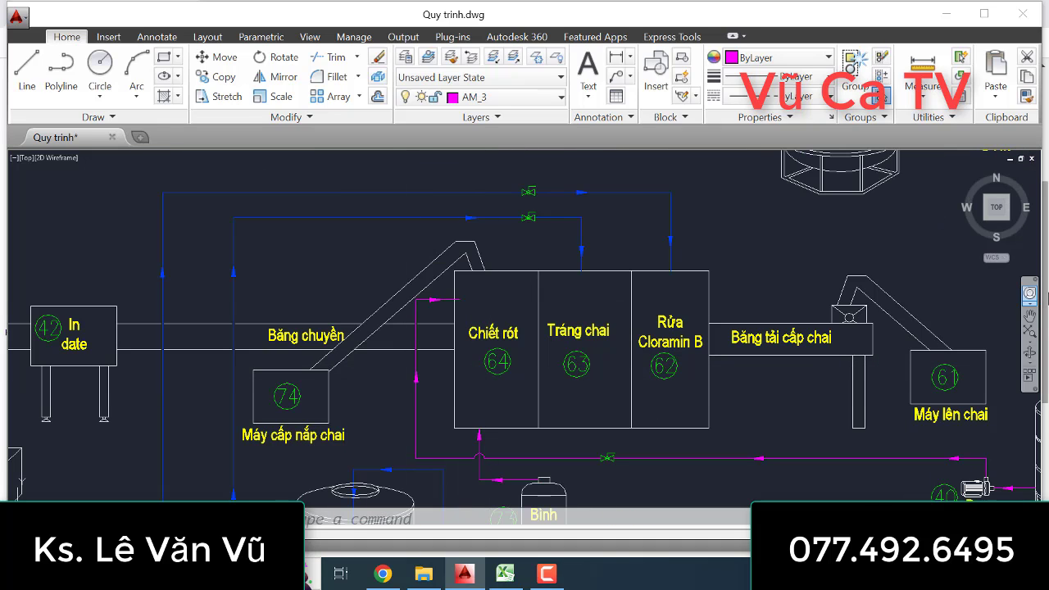
scroll(518, 326, "down", 4)
scroll(538, 345, "up", 3)
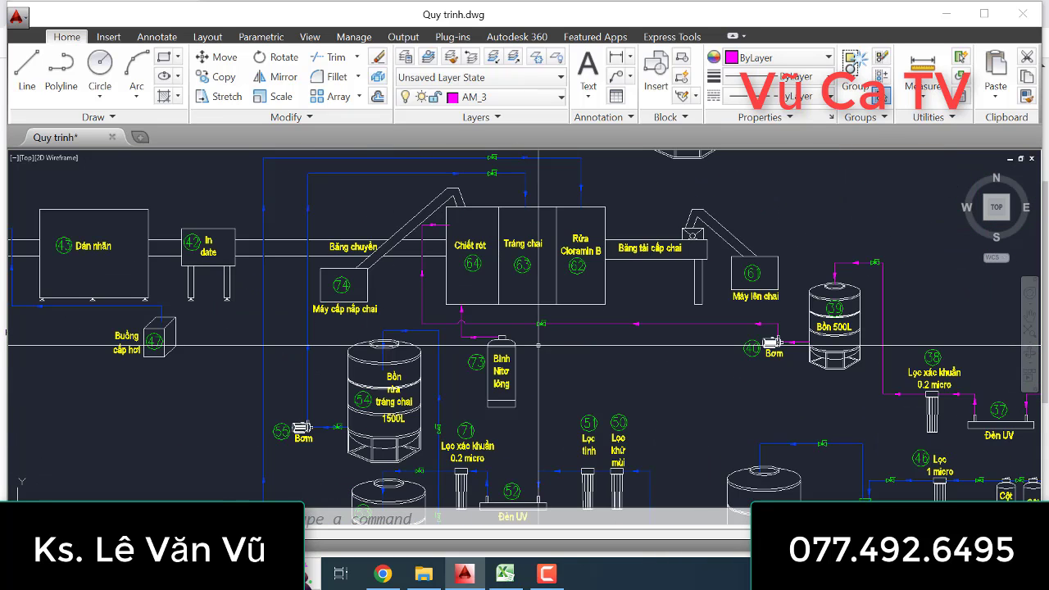
scroll(533, 347, "up", 3)
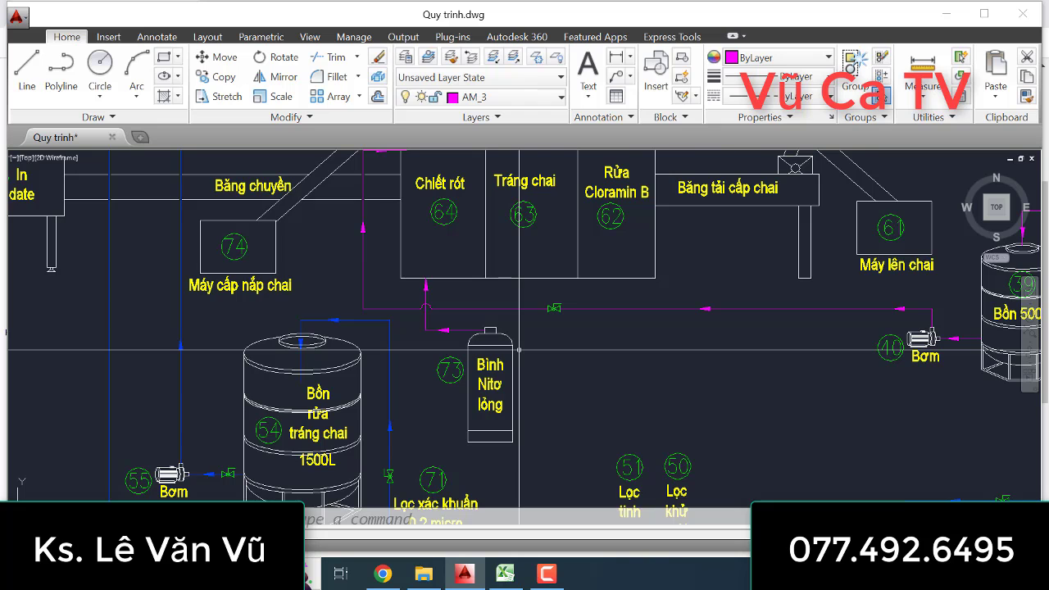
scroll(546, 383, "down", 2)
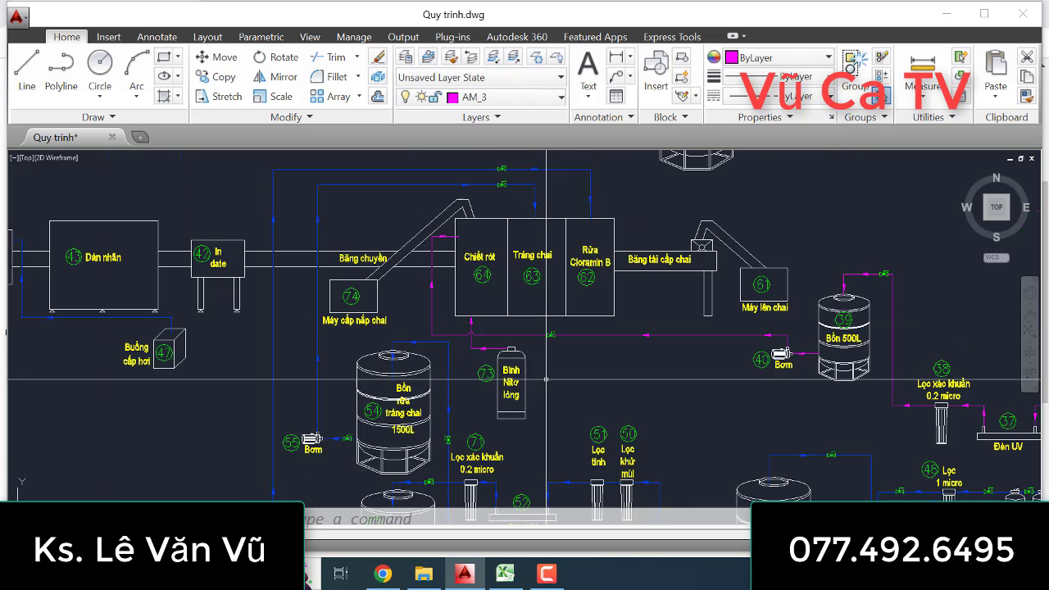
- Switch to the Excel equipment list and read the row and specification of item 73, Bình chứa Nitơ lỏng
left_click(506, 574)
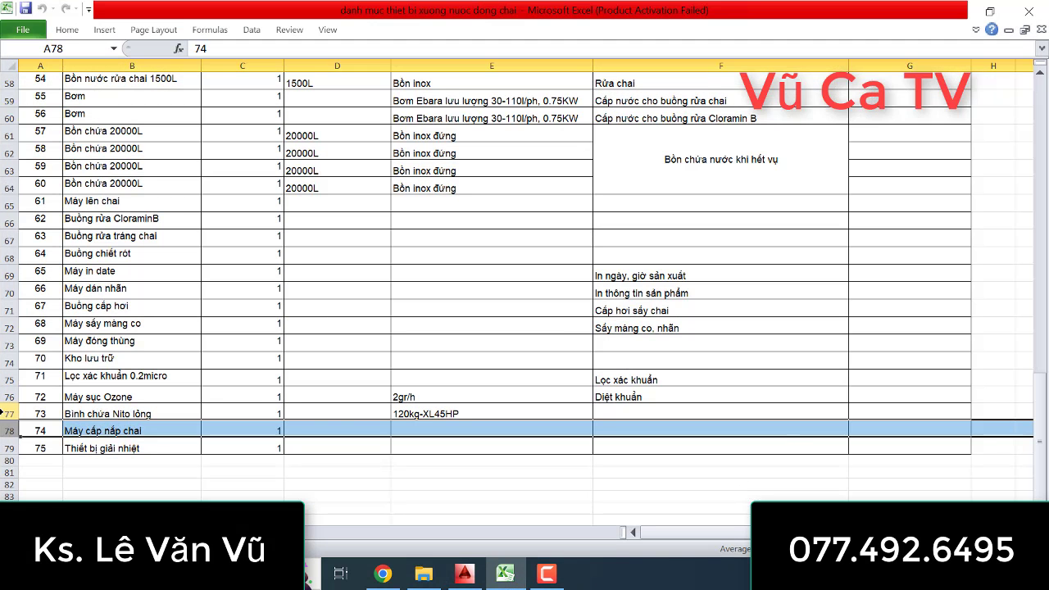
left_click(3, 412)
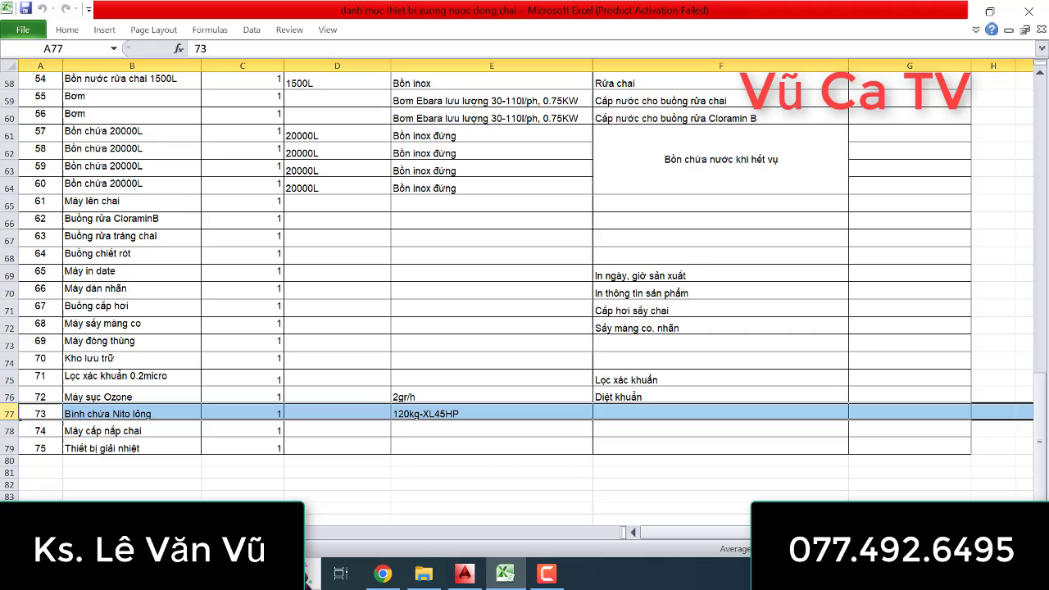
left_click(455, 430)
left_click(480, 414)
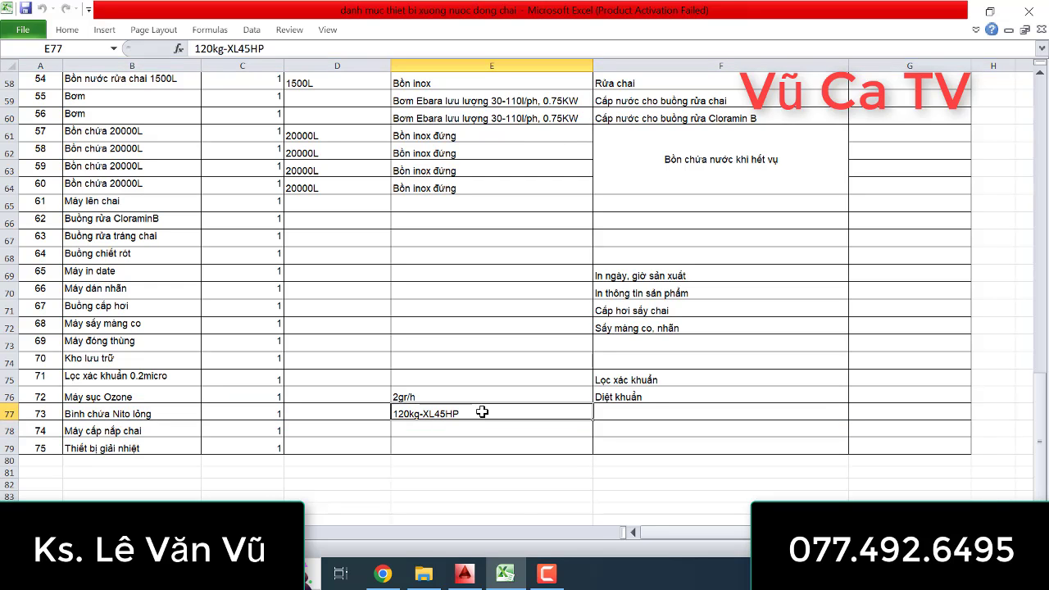
- Return to the AutoCAD diagram and examine the feed line from nitrogen tank 73 into filling chamber 64
left_click(506, 578)
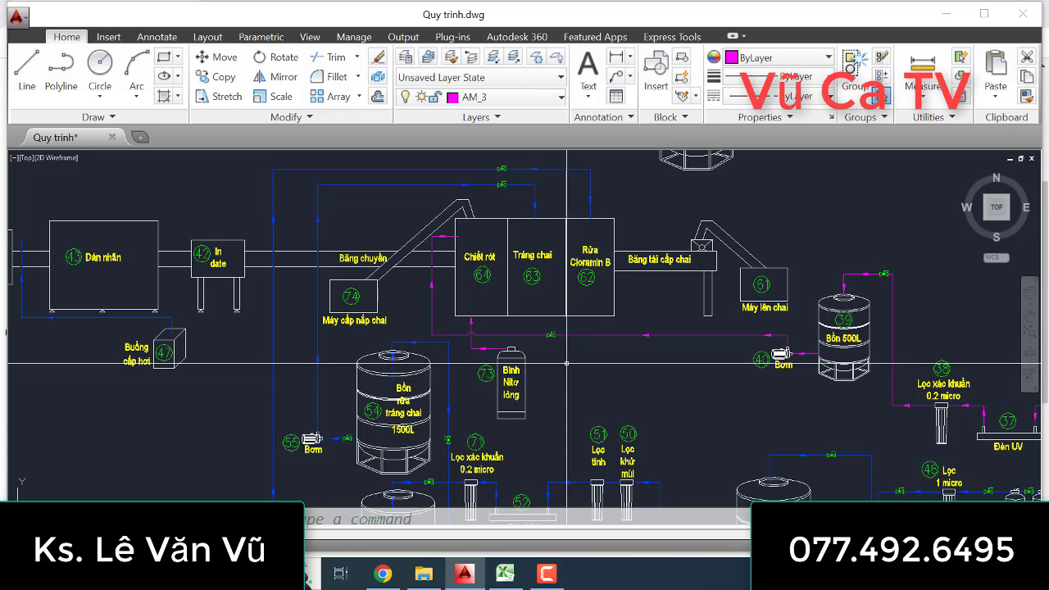
scroll(561, 355, "up", 2)
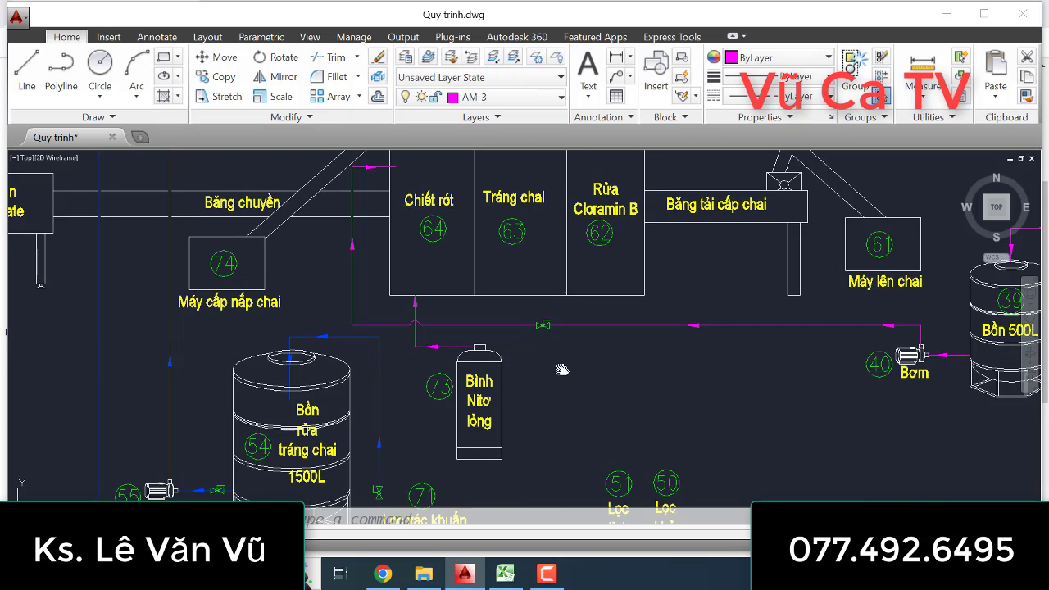
scroll(545, 369, "down", 2)
scroll(532, 379, "up", 2)
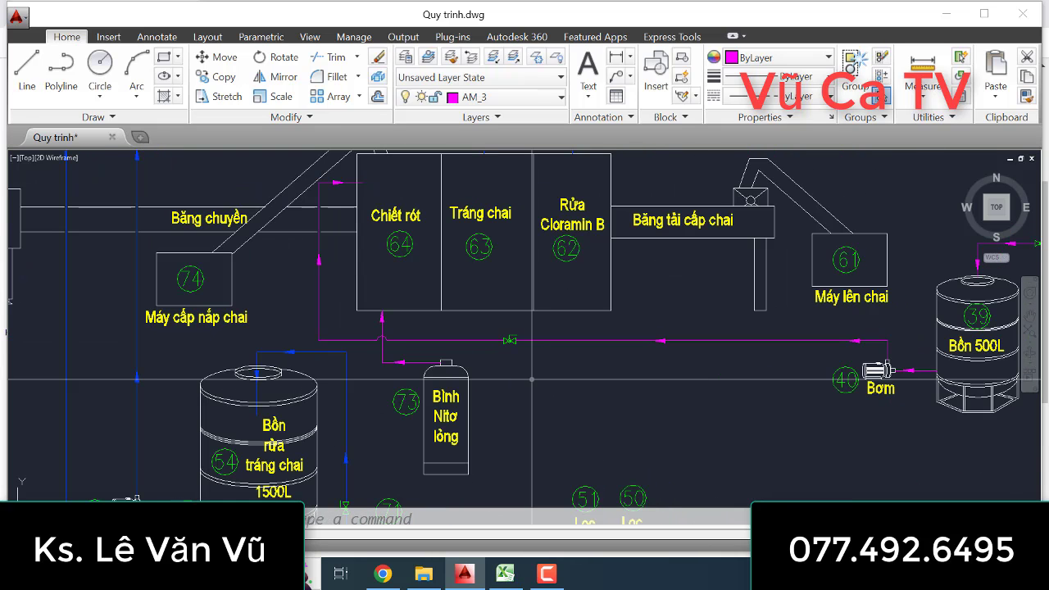
scroll(532, 379, "down", 2)
scroll(532, 380, "up", 2)
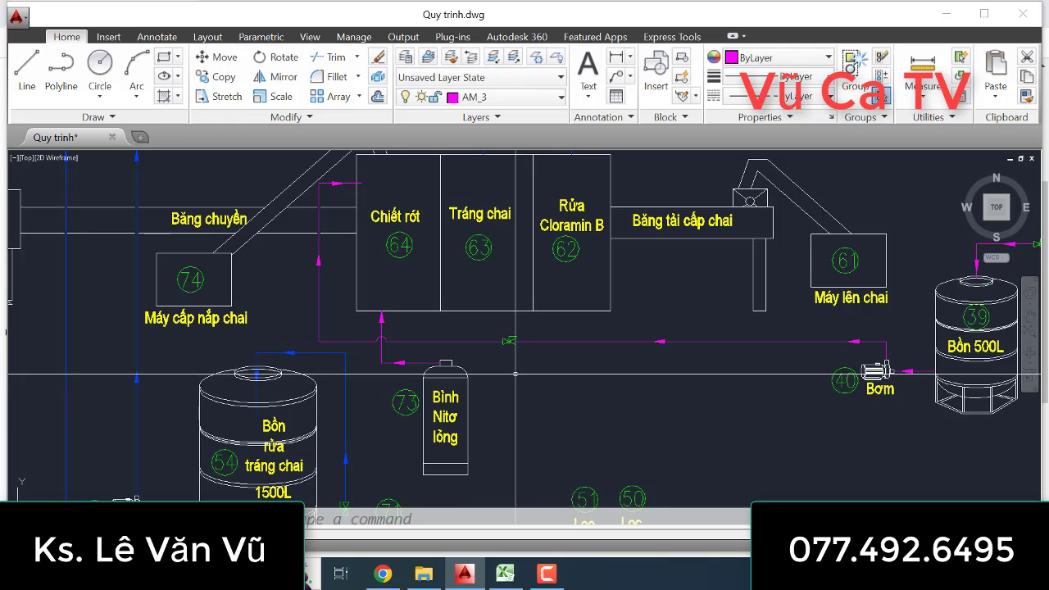
middle_click_drag(512, 380, 500, 395)
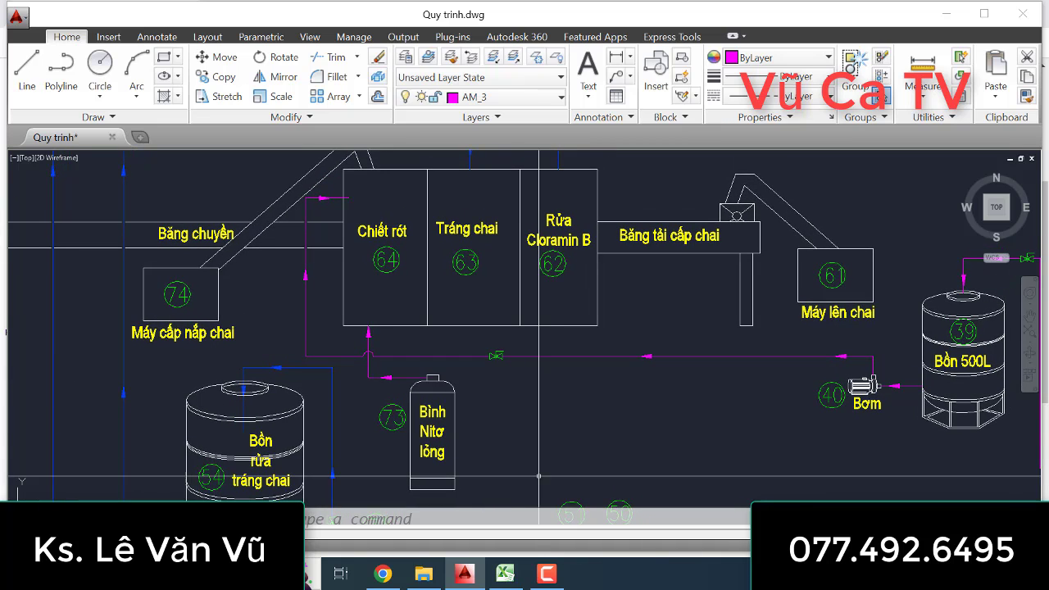
left_click(549, 578)
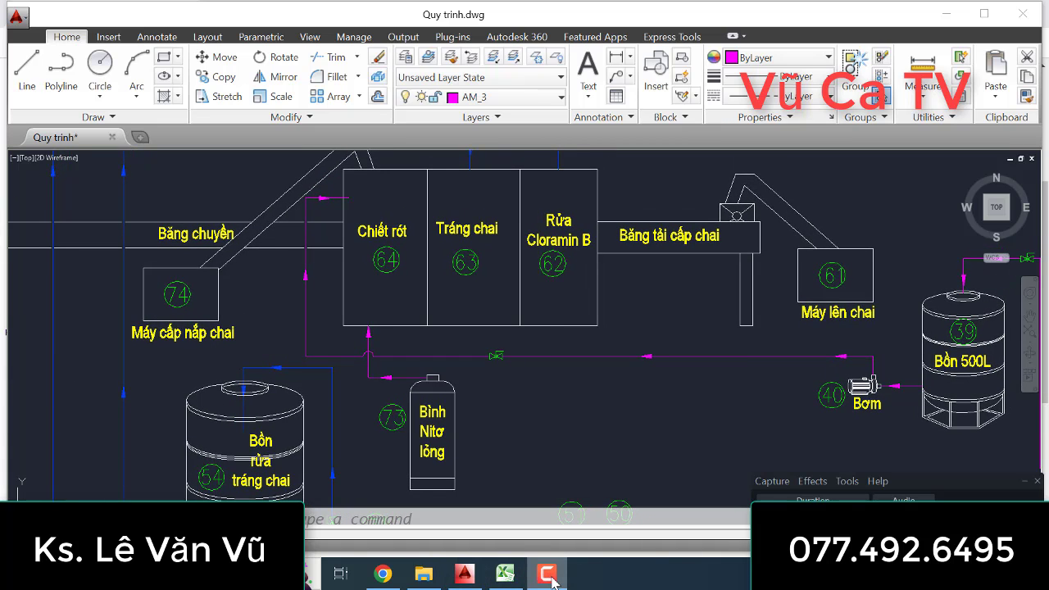
left_click(549, 577)
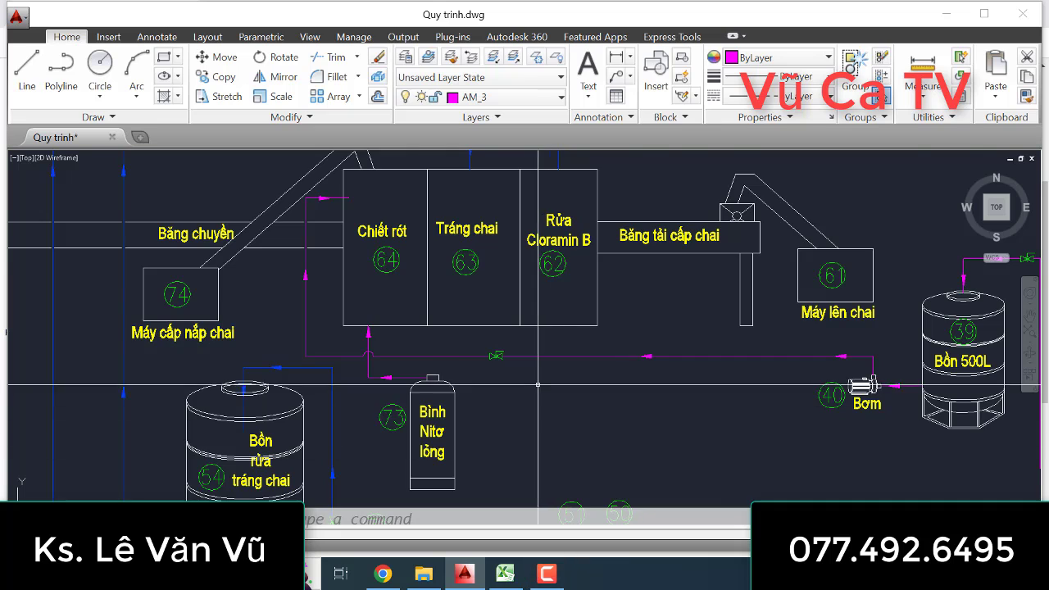
- Examine filling chamber 64 with its supply lines from nitrogen tank 73 and pump 40, alongside chambers 62 and 63
scroll(512, 422, "down", 3)
scroll(513, 422, "up", 3)
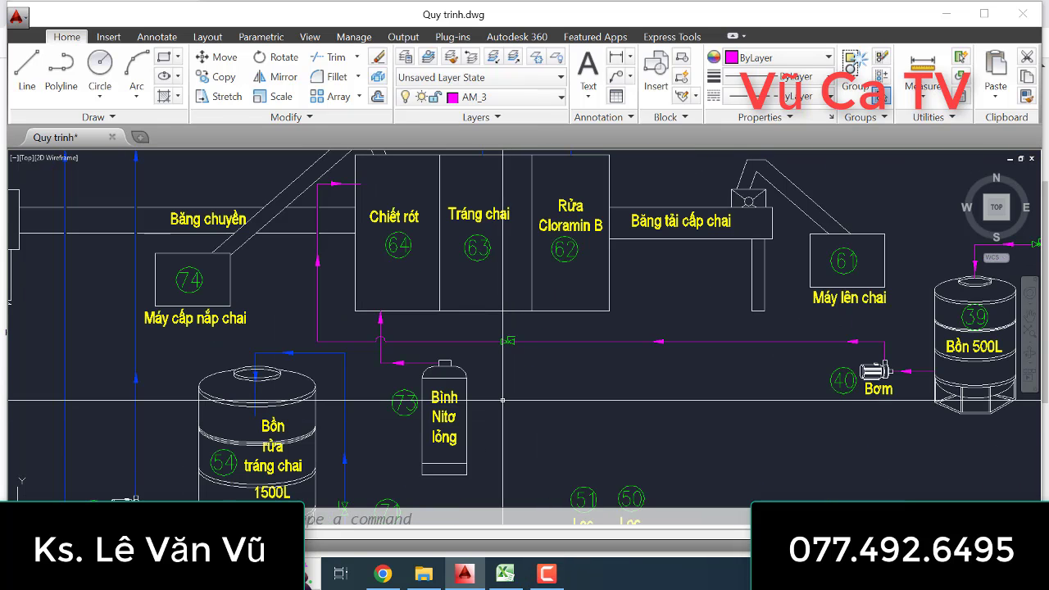
middle_click_drag(497, 402, 494, 408)
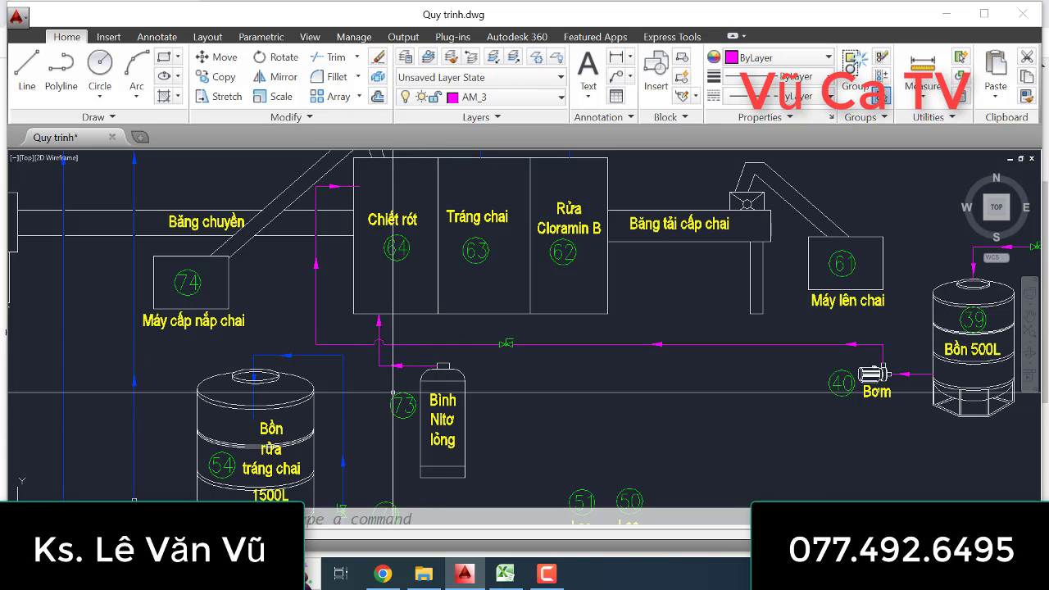
scroll(399, 354, "down", 2)
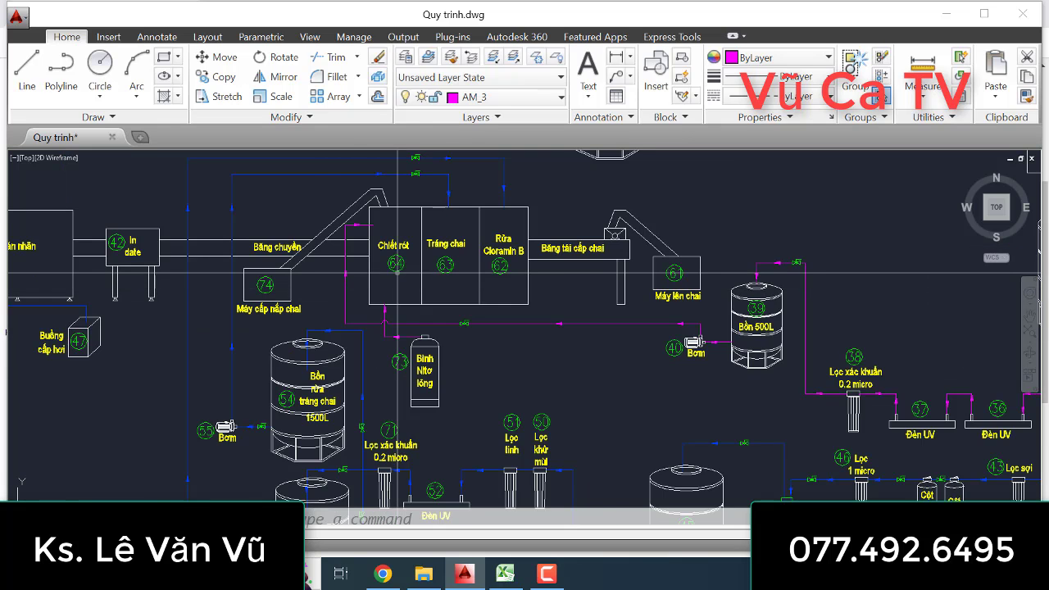
scroll(397, 271, "up", 2)
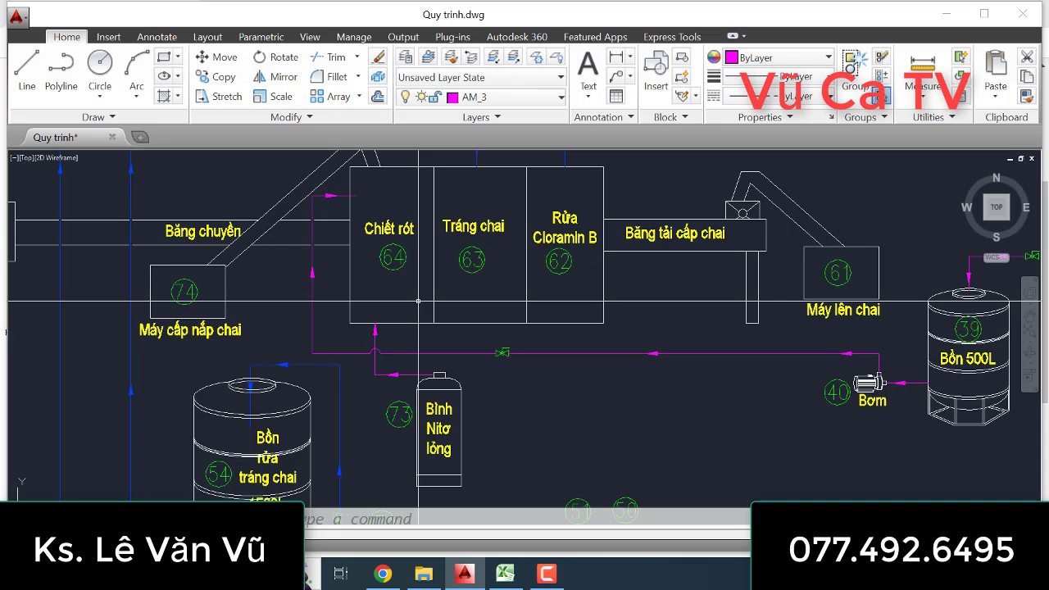
scroll(418, 302, "down", 4)
scroll(418, 302, "up", 4)
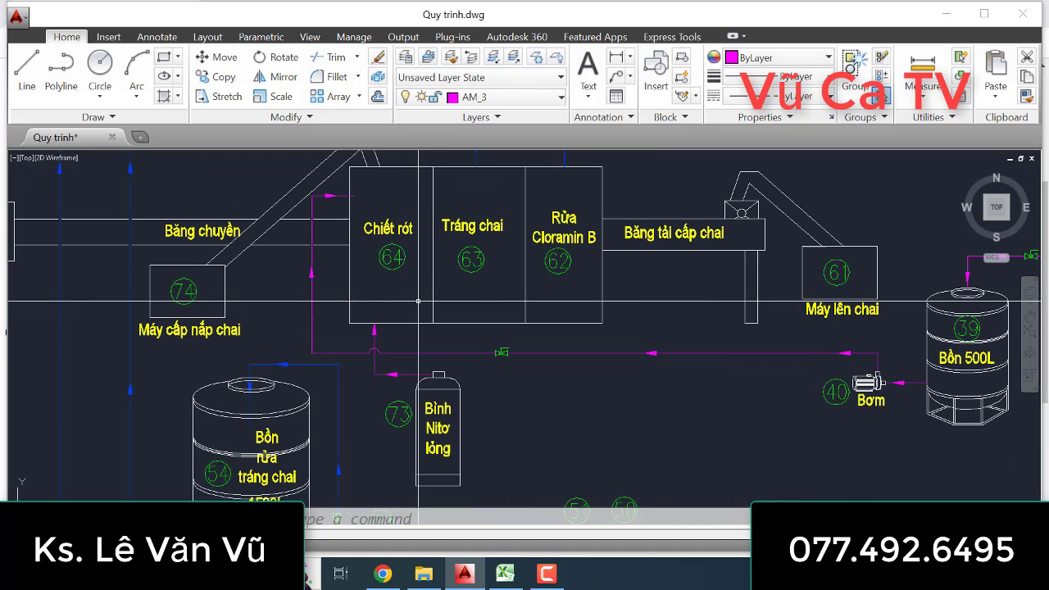
scroll(418, 301, "down", 4)
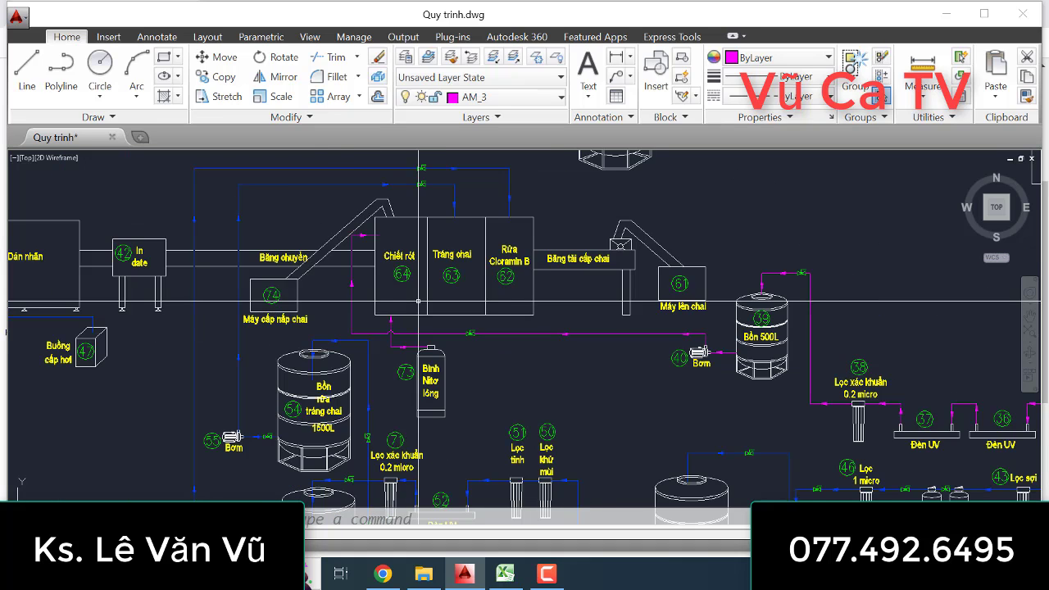
scroll(418, 302, "up", 4)
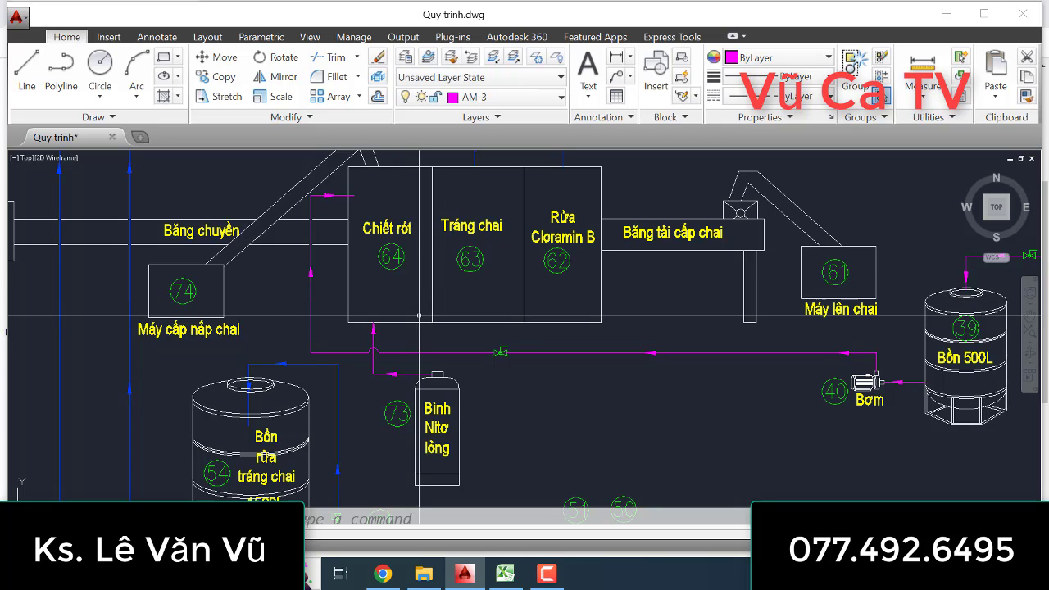
scroll(417, 312, "down", 2)
scroll(417, 312, "up", 2)
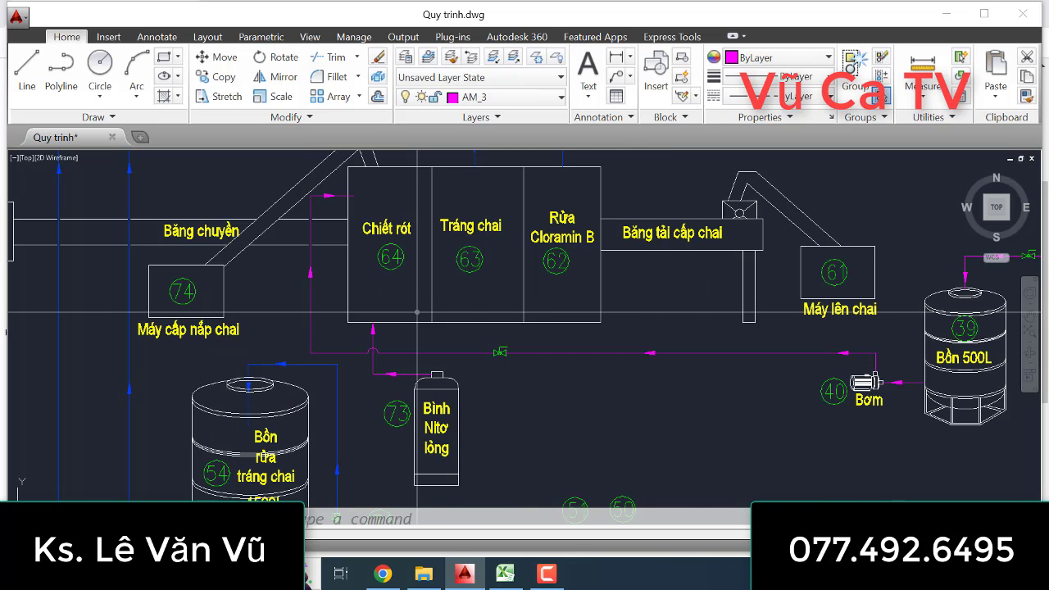
scroll(416, 313, "down", 2)
scroll(416, 310, "up", 2)
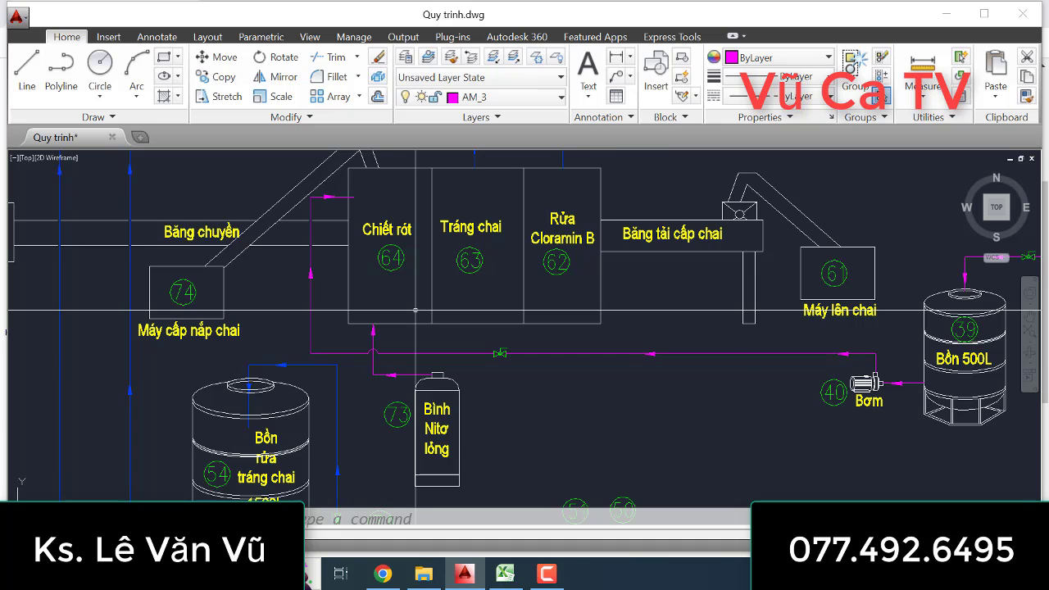
scroll(417, 310, "down", 2)
scroll(415, 309, "up", 2)
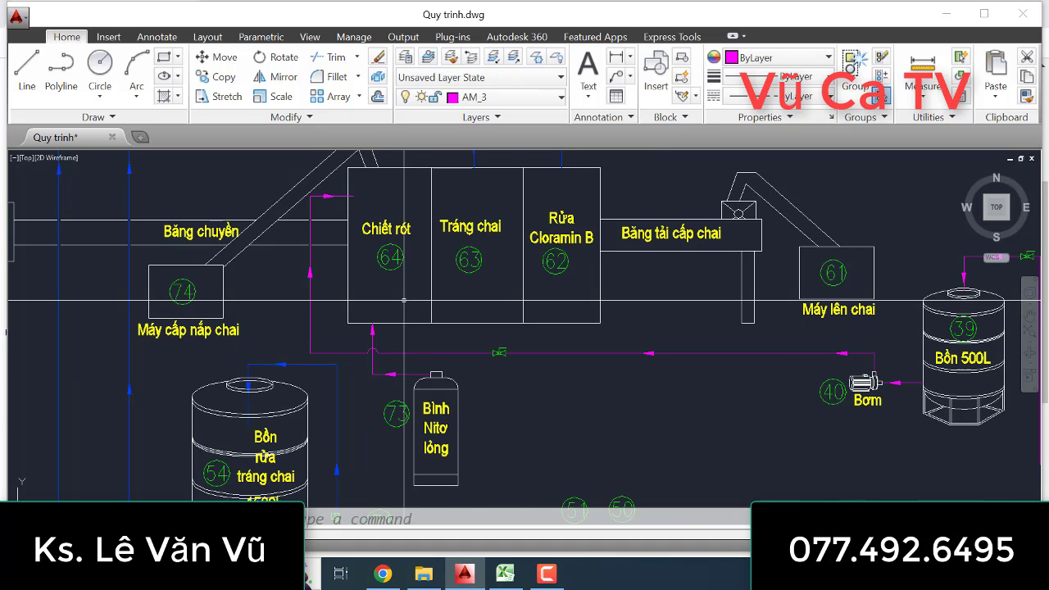
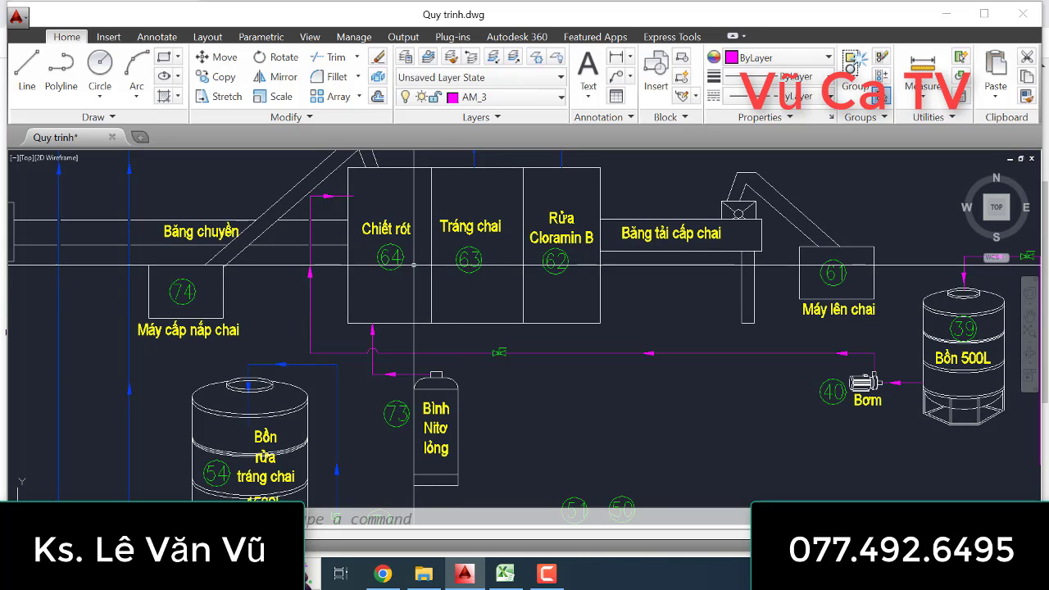
- Dismiss the backup notification and trace the conveyor from filling chamber 64 to date printer 42, In date, and labeller 43, Dán nhãn
scroll(405, 269, "down", 4)
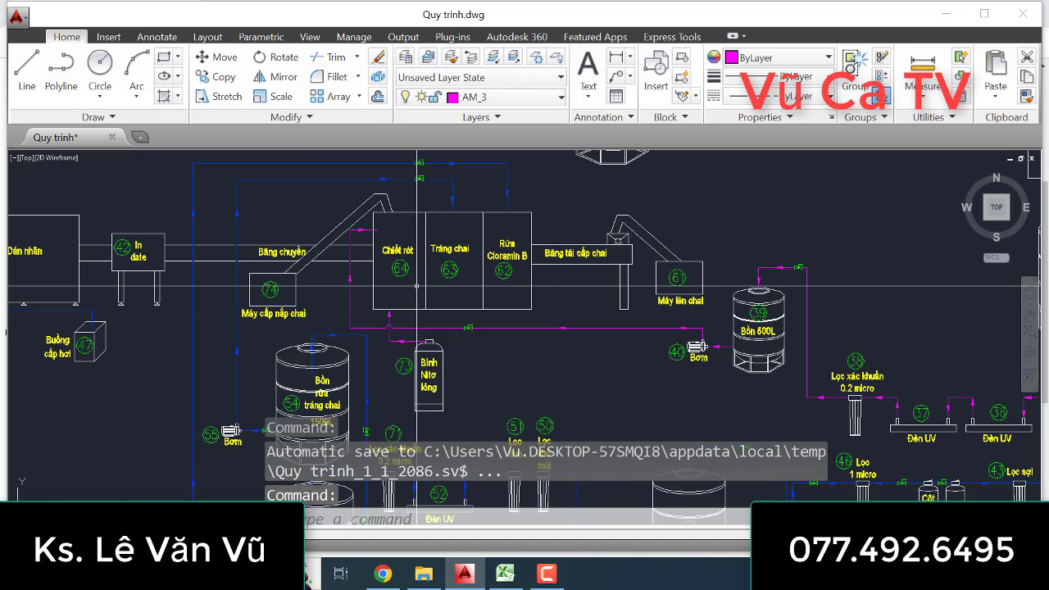
scroll(469, 349, "up", 3)
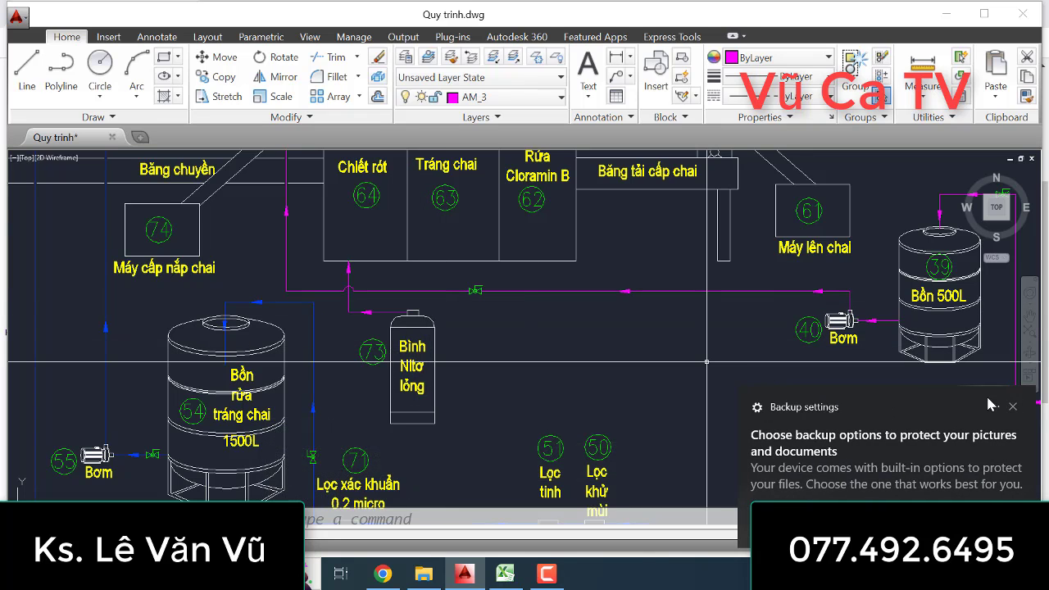
left_click(1014, 408)
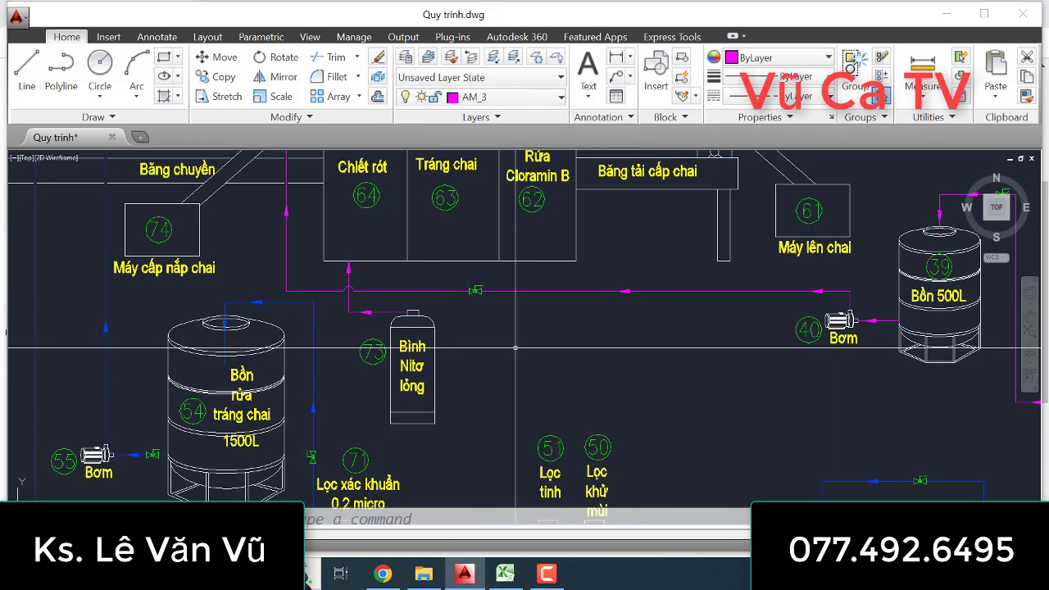
scroll(510, 357, "down", 4)
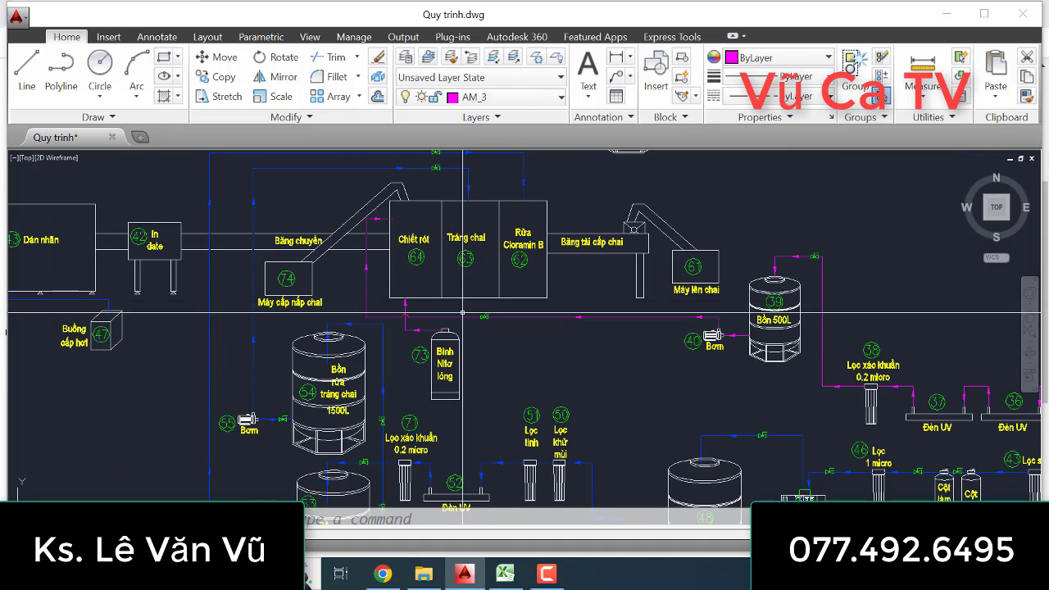
scroll(476, 346, "up", 2)
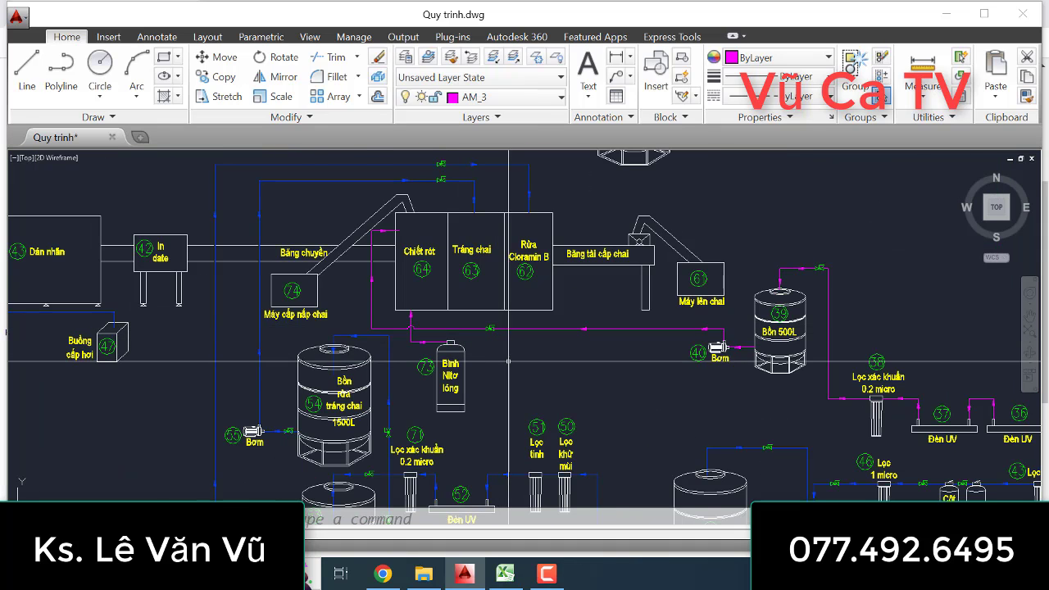
scroll(438, 337, "down", 2)
scroll(437, 338, "up", 2)
mouse_move(424, 312)
middle_mouse_down()
mouse_move(482, 317)
mouse_move(467, 338)
mouse_move(520, 343)
middle_mouse_up()
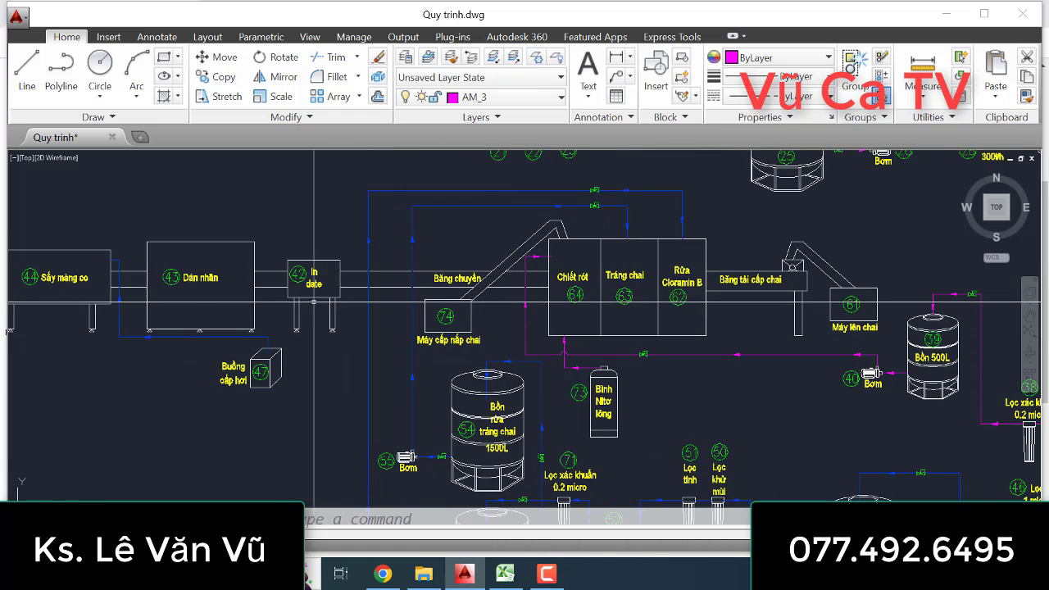
- Switch to the Excel equipment list, find the date printer and select the row of item 65, Máy in date
left_click(506, 574)
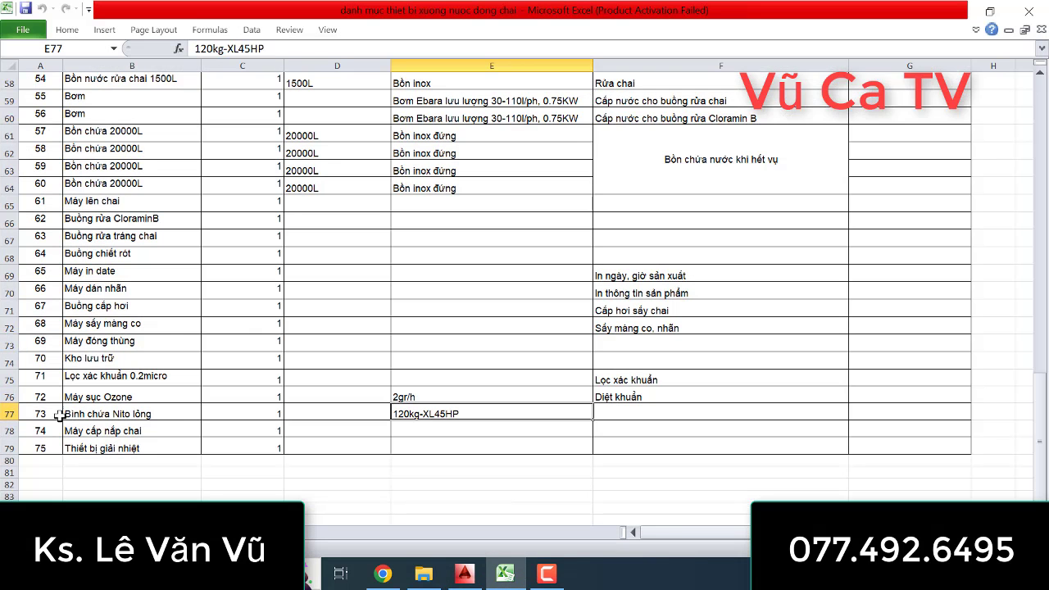
scroll(5, 368, "up", 7)
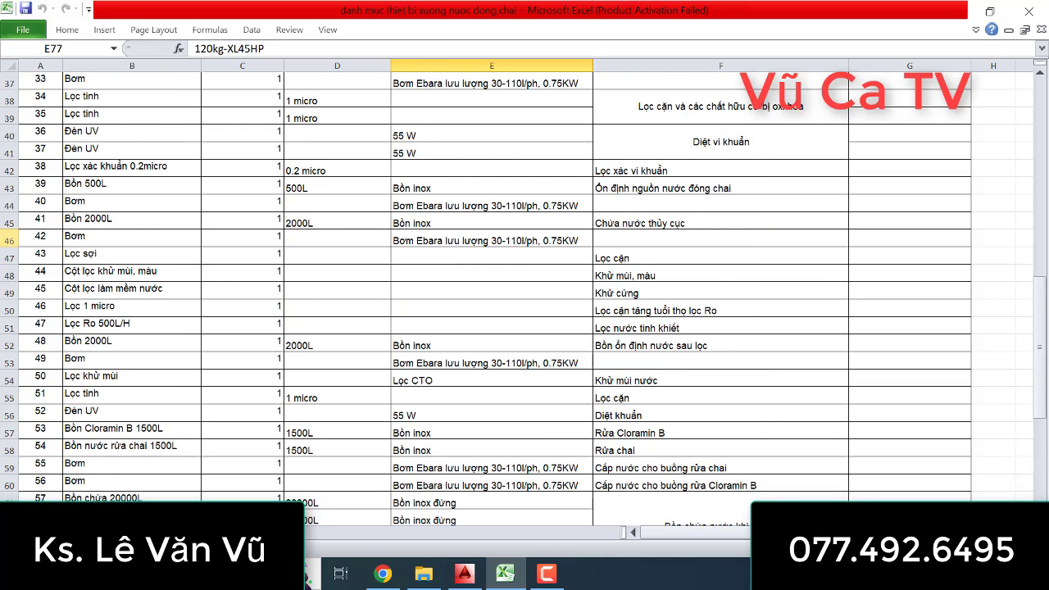
left_click(476, 578)
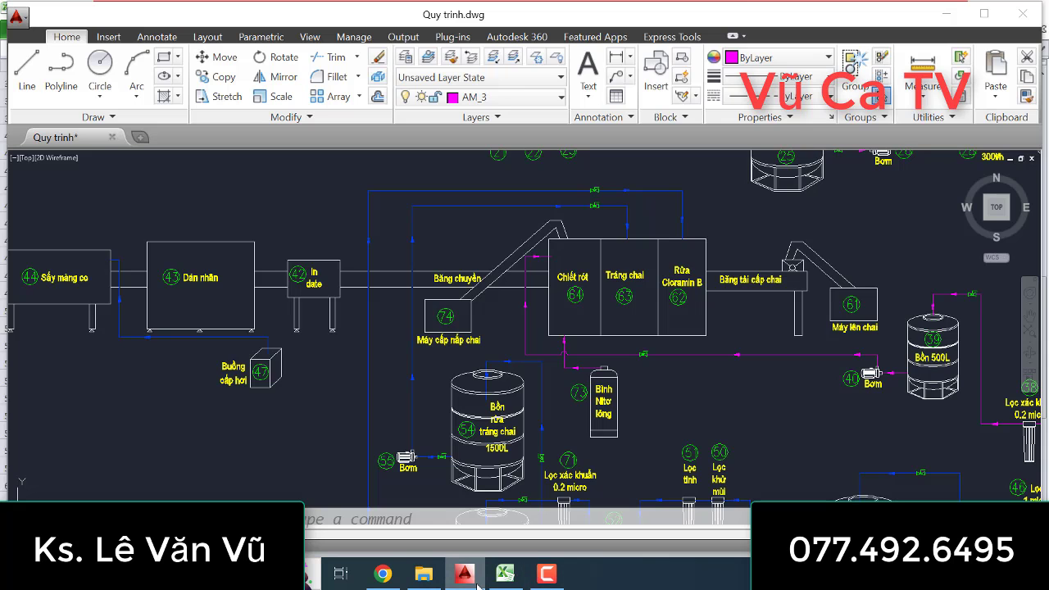
left_click(478, 577)
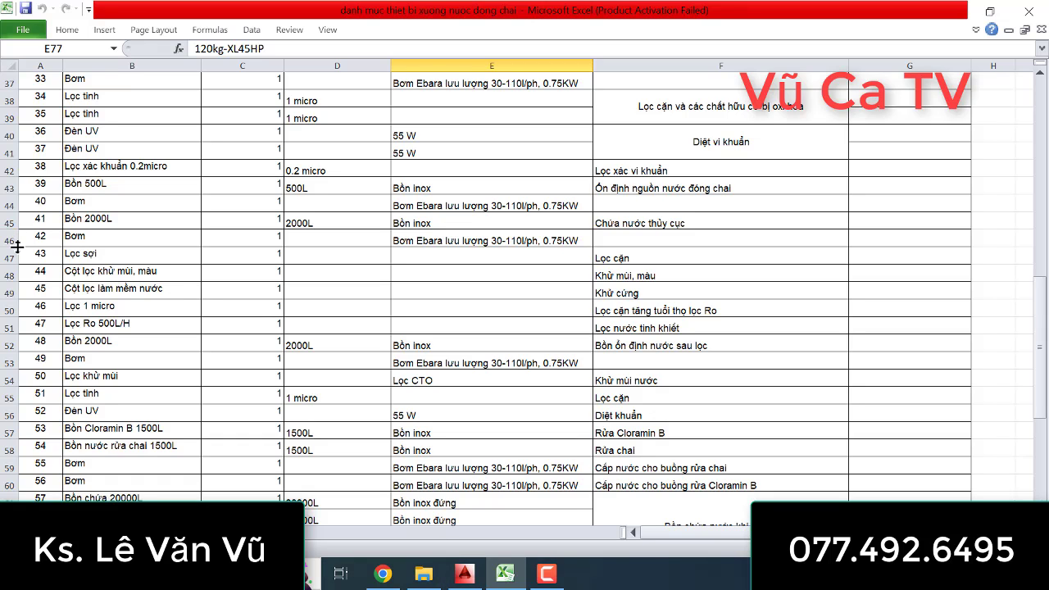
scroll(265, 353, "down", 3)
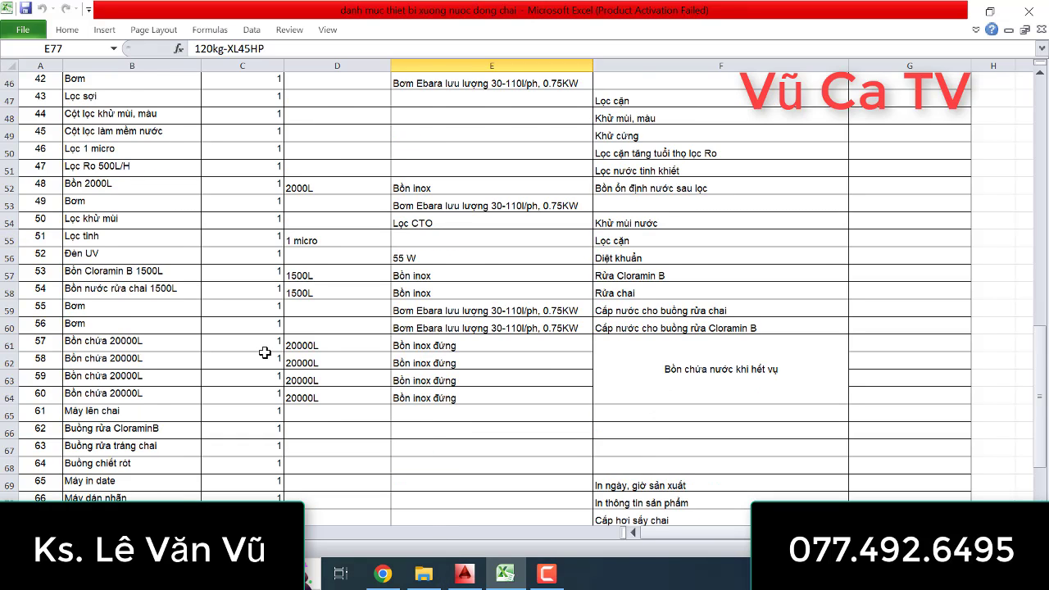
scroll(265, 352, "down", 4)
scroll(265, 352, "up", 2)
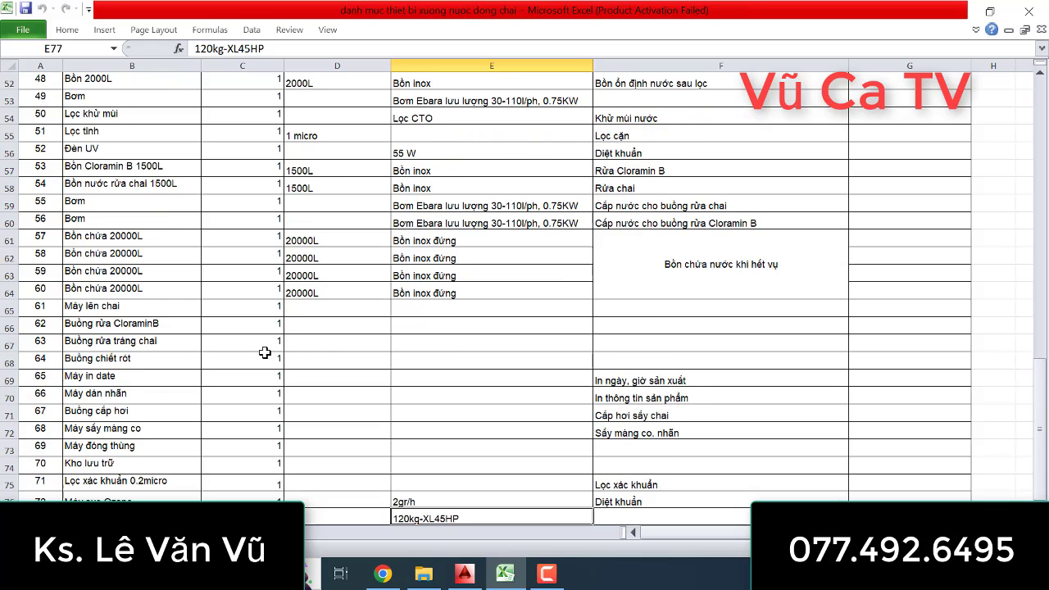
left_click(9, 378)
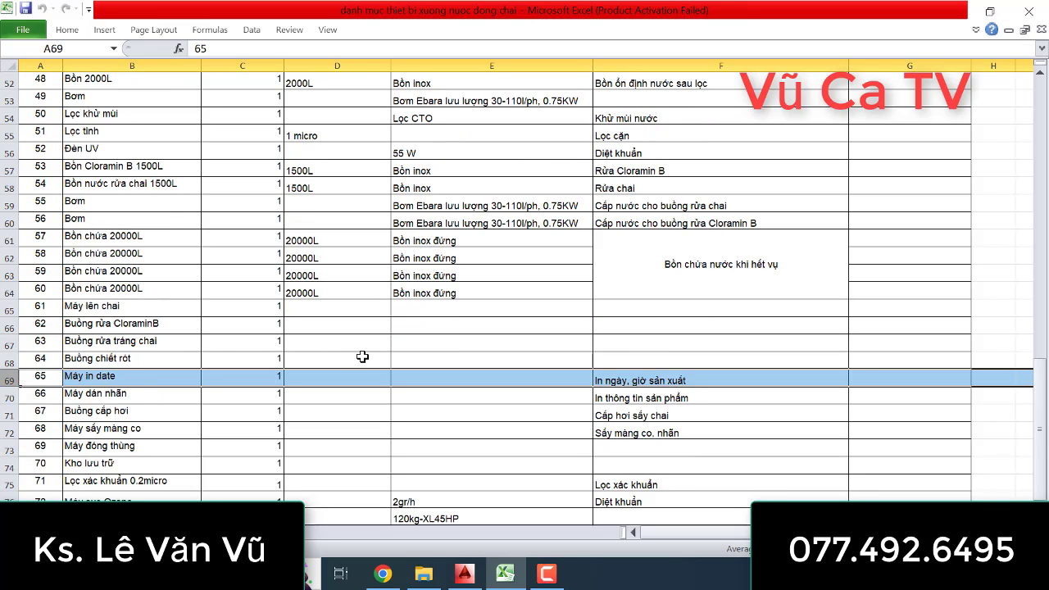
- Check labeller 43, Dán nhãn, in the AutoCAD diagram and select its Excel row, item 66, Máy dán nhãn
left_click(457, 579)
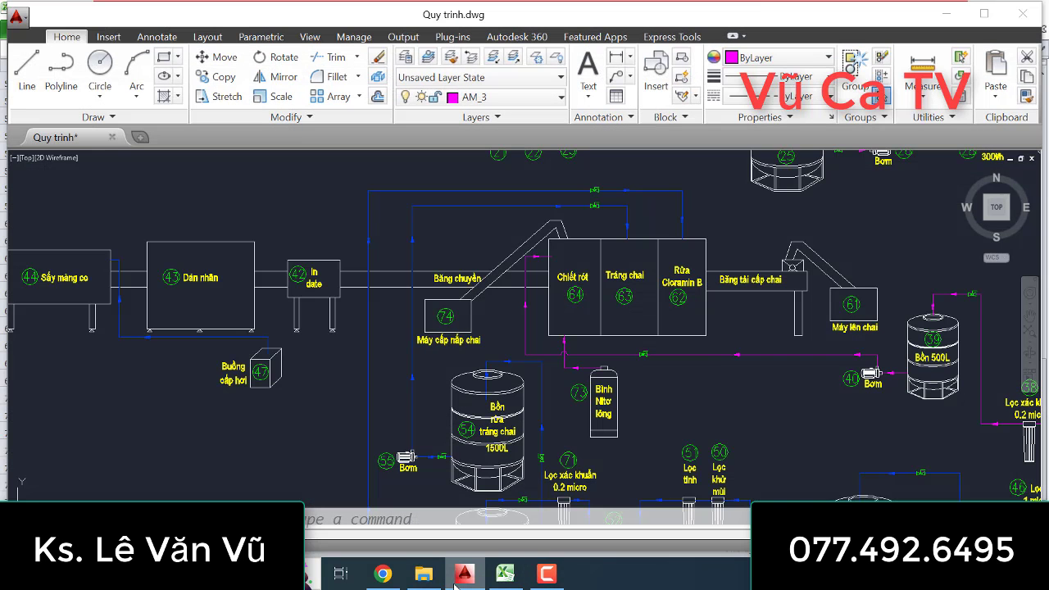
left_click(455, 584)
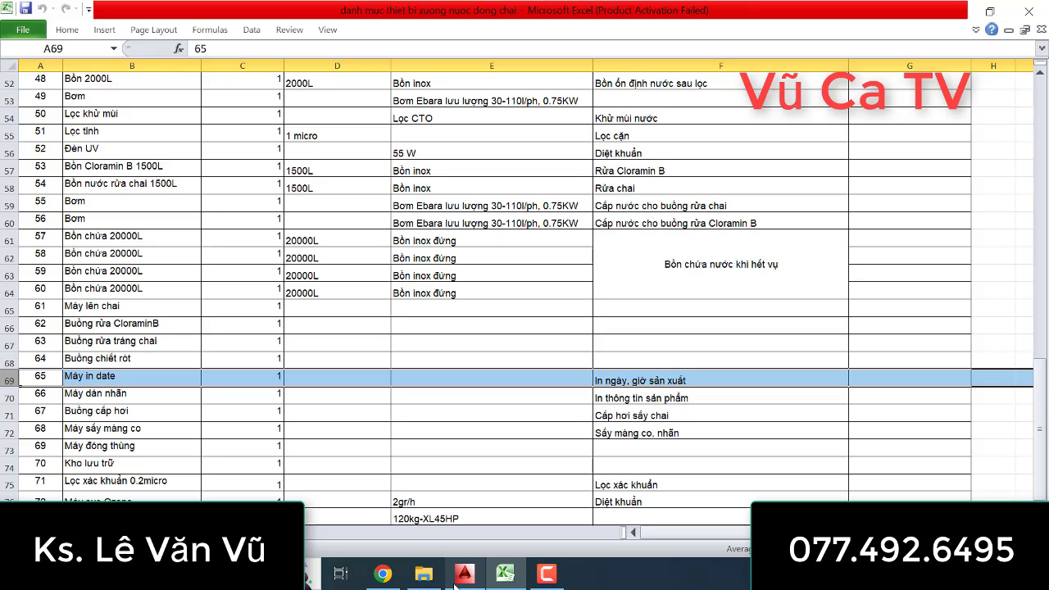
left_click(455, 584)
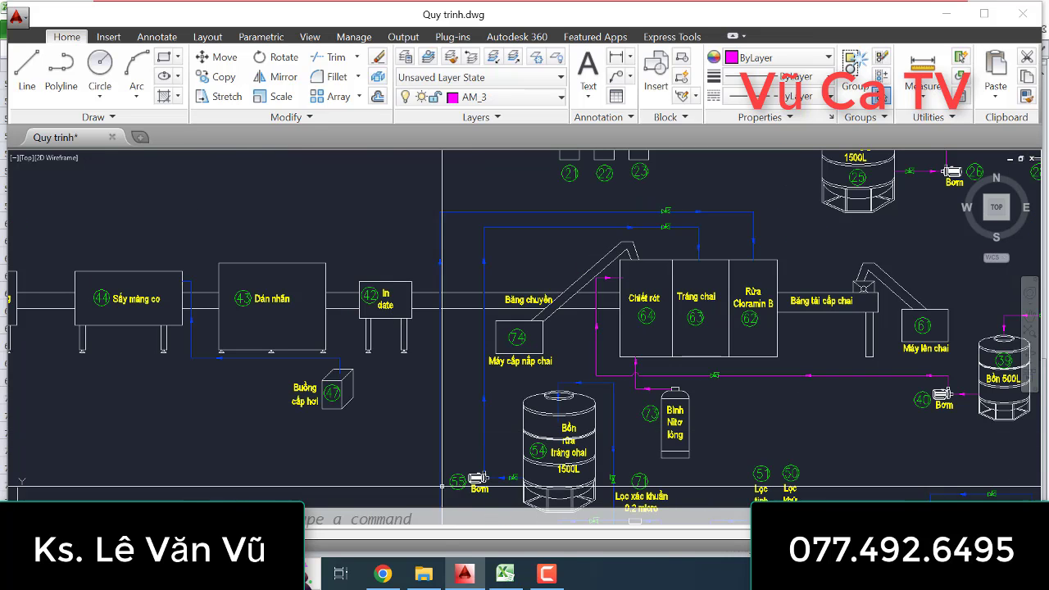
left_click(506, 578)
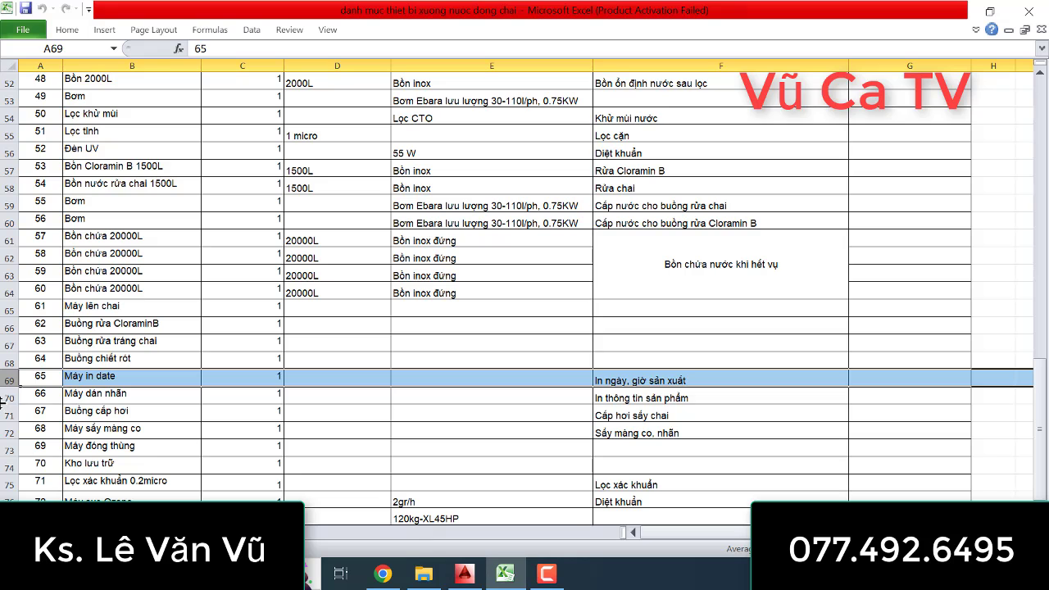
left_click(7, 399)
scroll(197, 369, "up", 4)
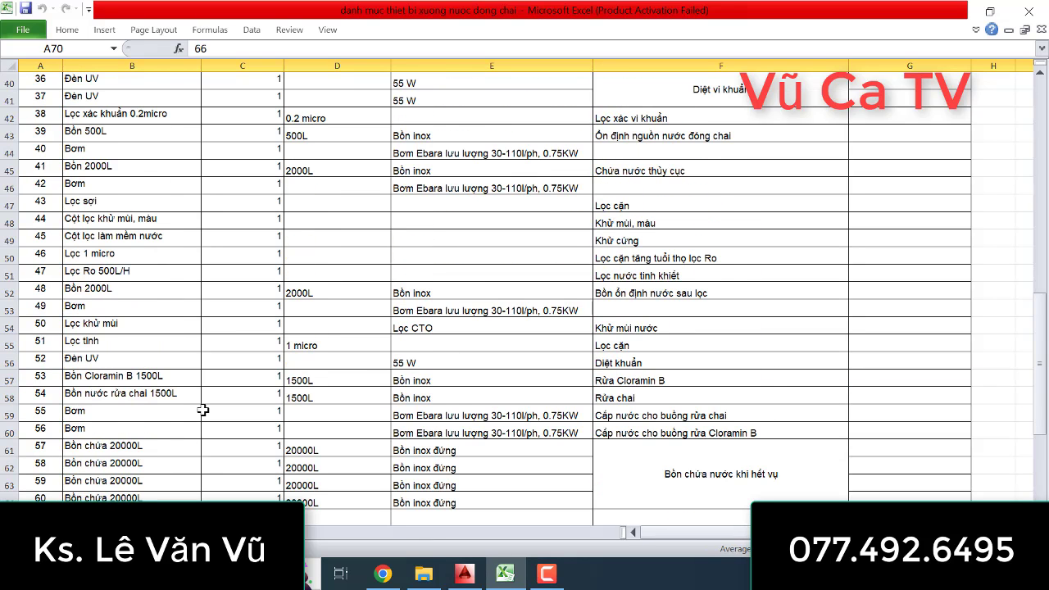
scroll(202, 410, "down", 4)
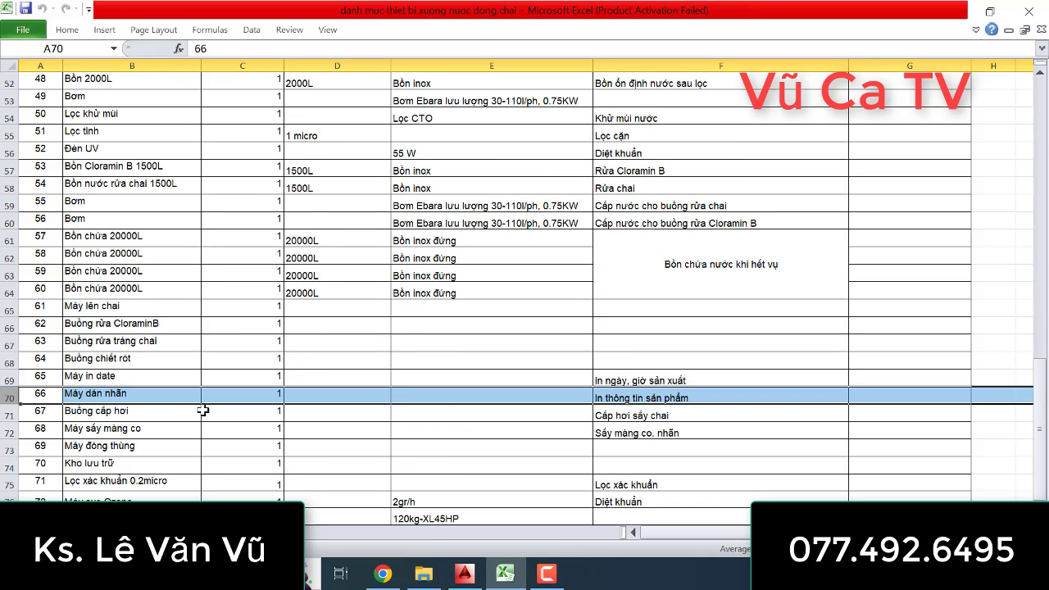
- Return to the AutoCAD diagram and examine labeller 43 and shrink-film dryer 44, Sấy màng co, along the conveyor
left_click(508, 578)
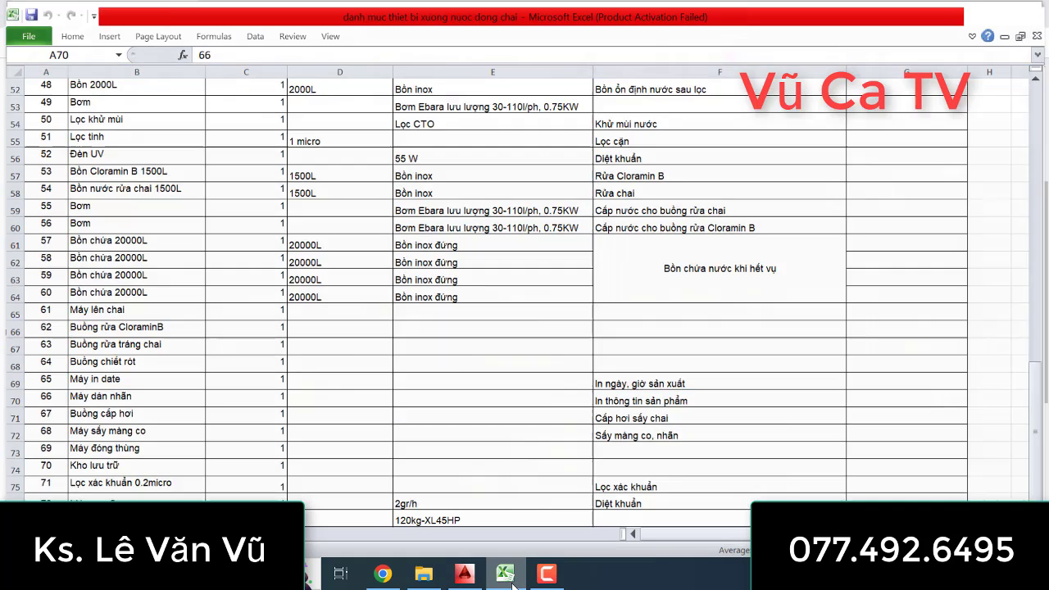
left_click(512, 580)
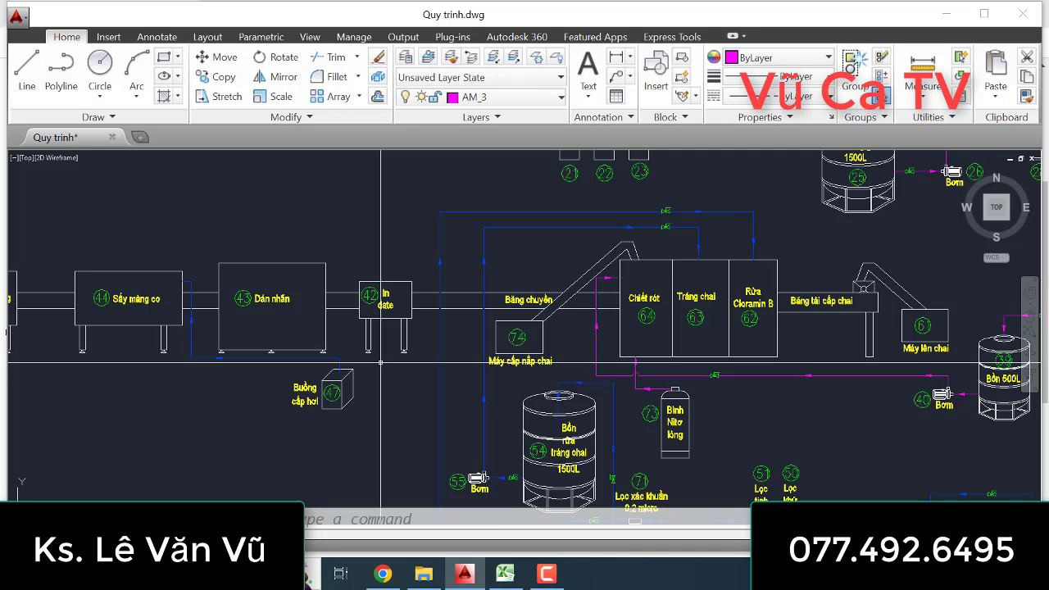
scroll(242, 286, "up", 2)
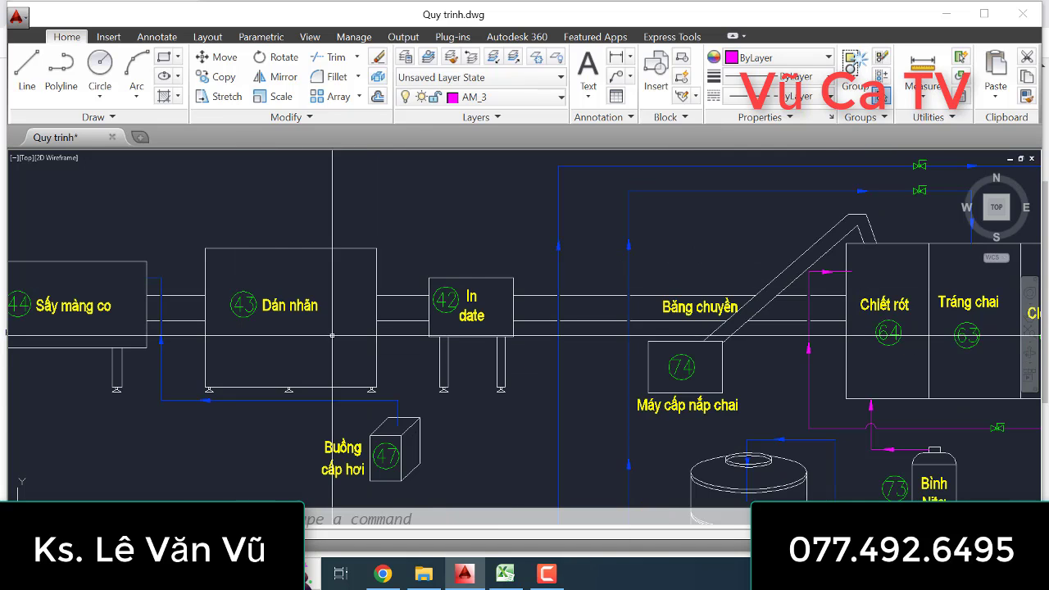
scroll(373, 310, "down", 2)
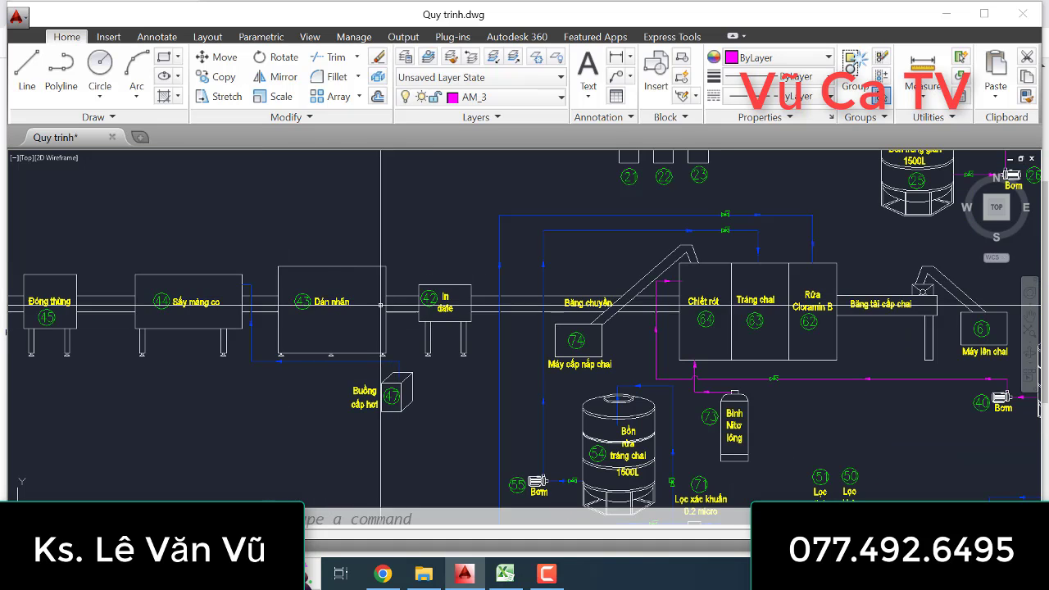
middle_click_drag(381, 305, 438, 310)
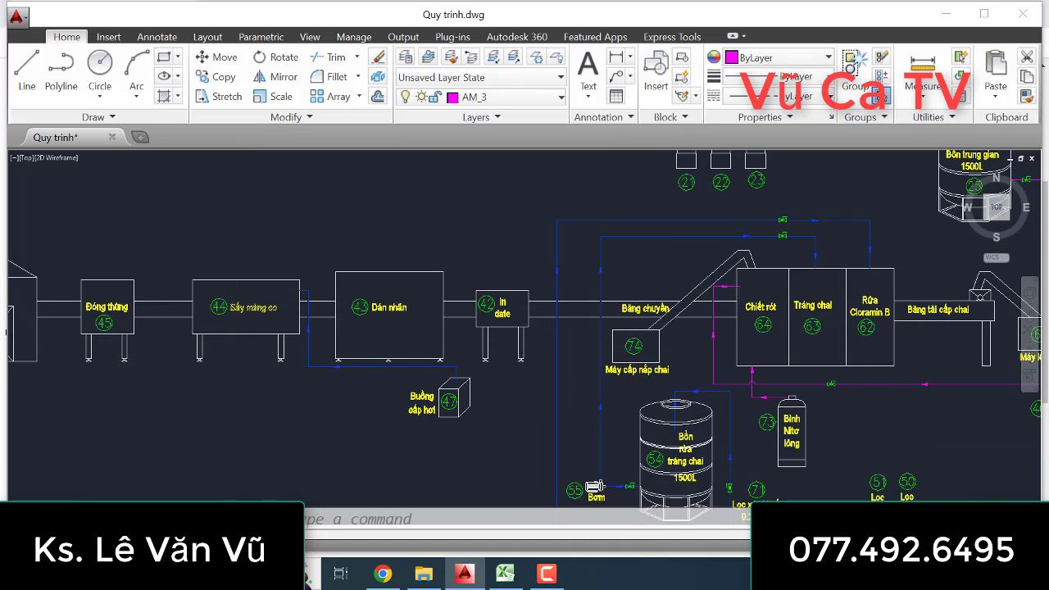
scroll(240, 299, "up", 2)
scroll(253, 275, "down", 2)
scroll(253, 271, "up", 2)
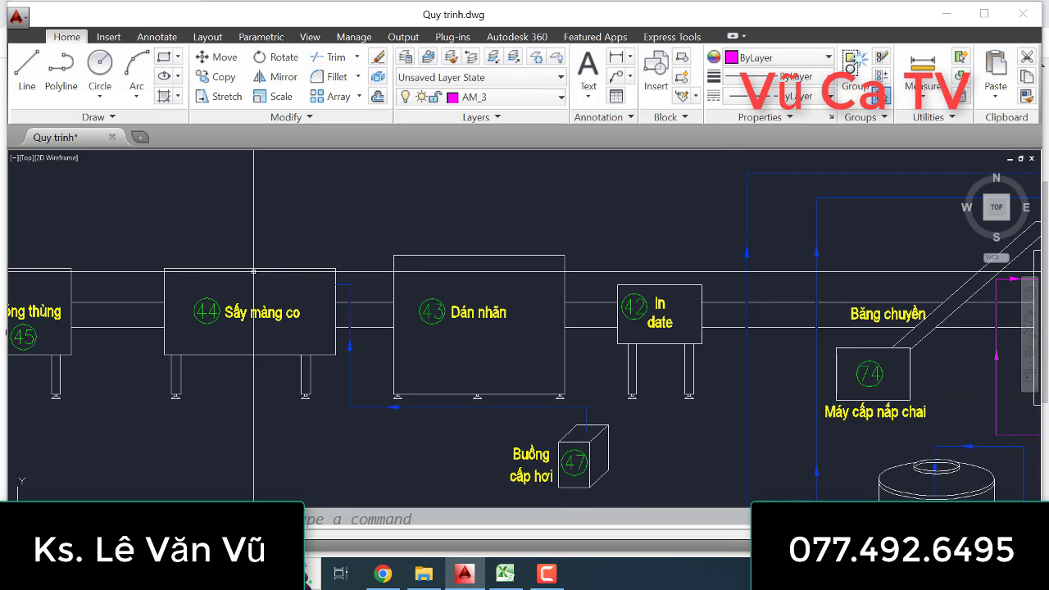
scroll(254, 271, "down", 2)
scroll(253, 272, "up", 2)
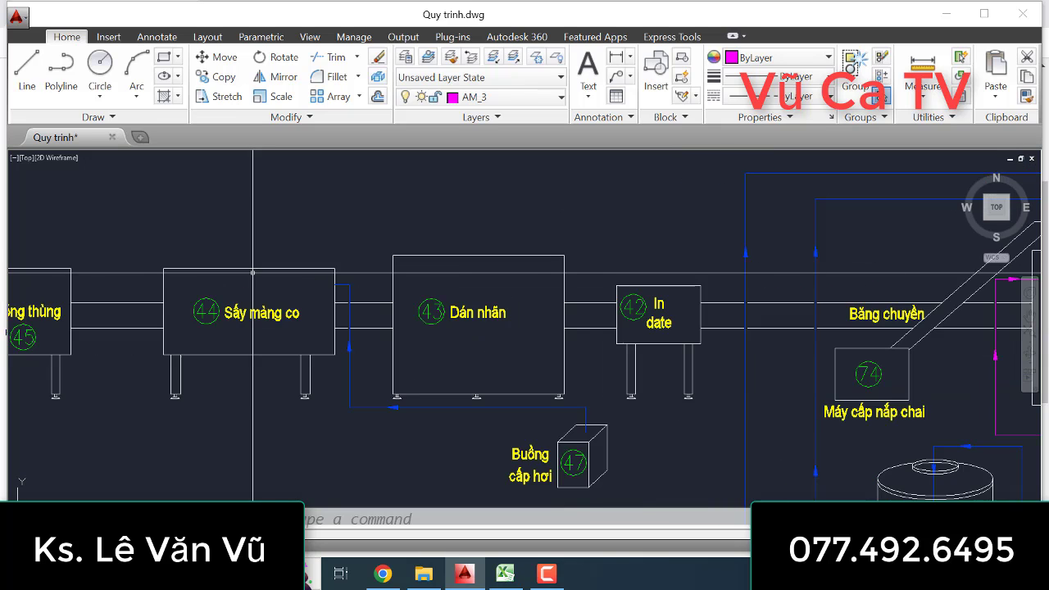
scroll(253, 273, "down", 2)
scroll(253, 272, "up", 2)
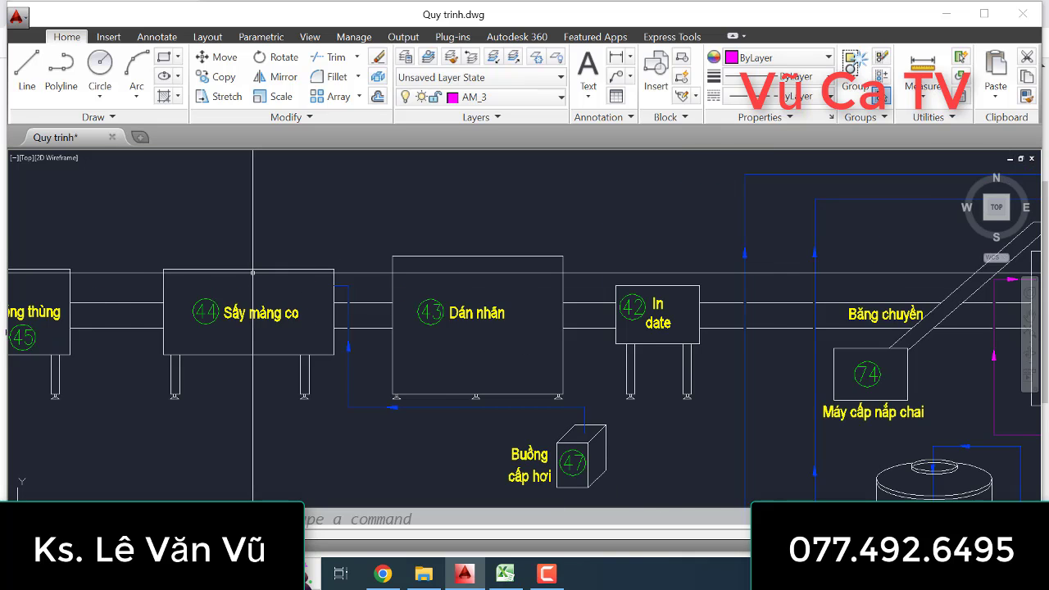
scroll(253, 272, "down", 2)
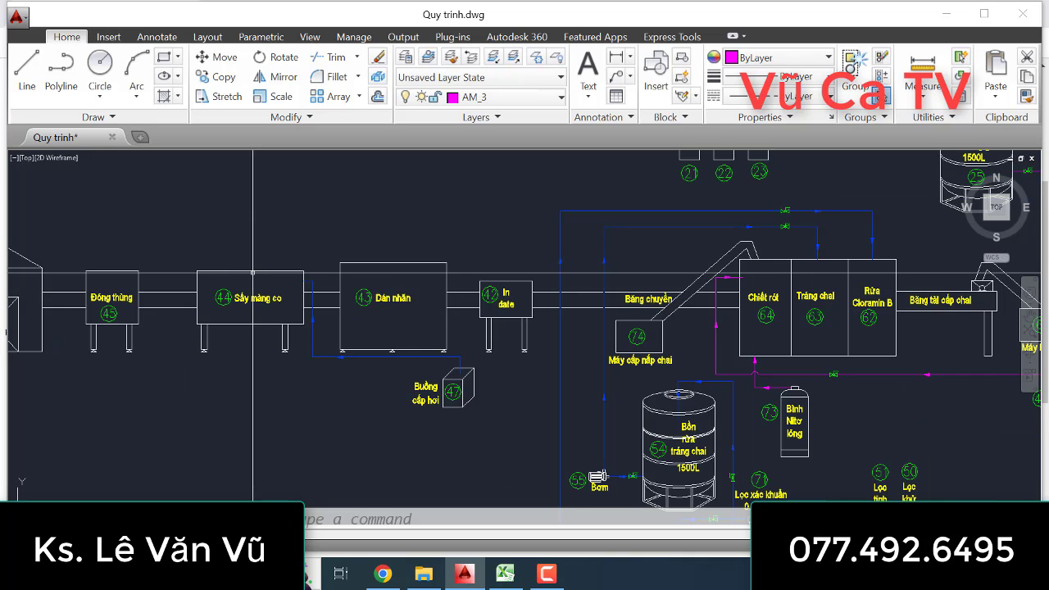
- Select the row of item 68, Máy sấy màng co, in the Excel equipment list and return to the AutoCAD diagram
left_click(506, 574)
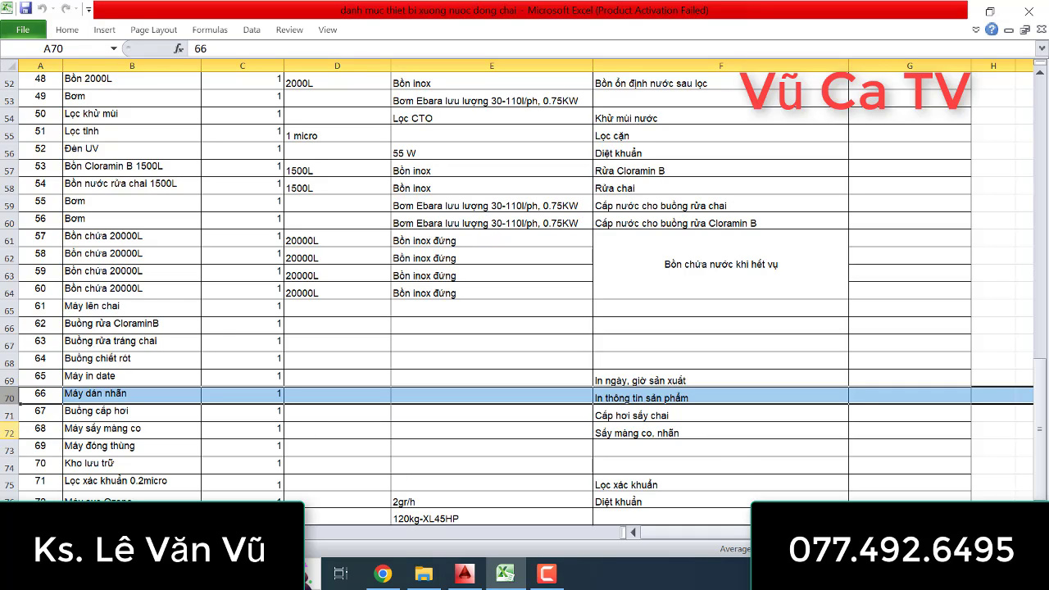
left_click(11, 432)
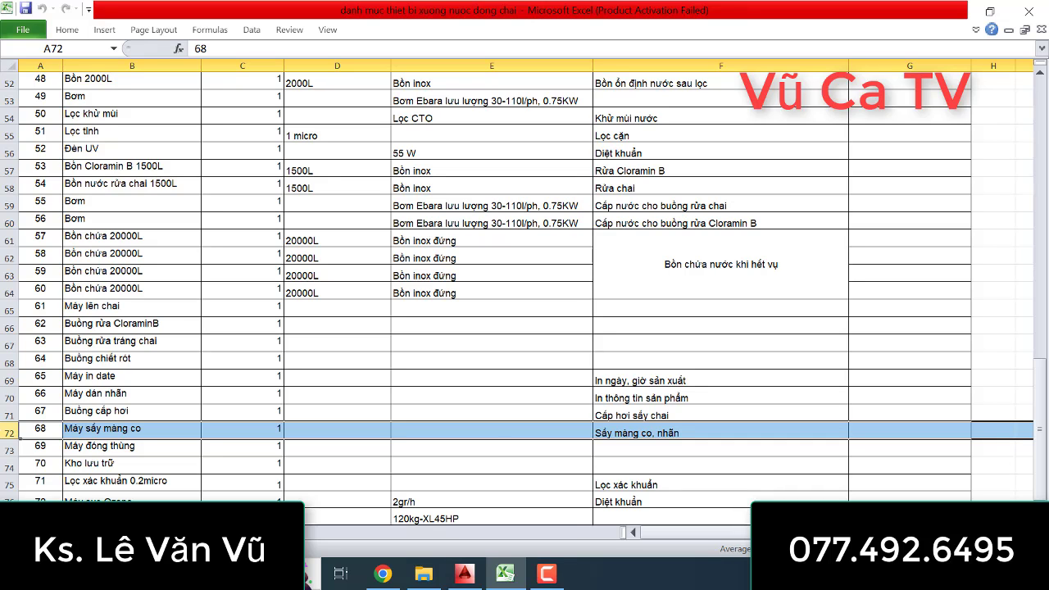
left_click(512, 581)
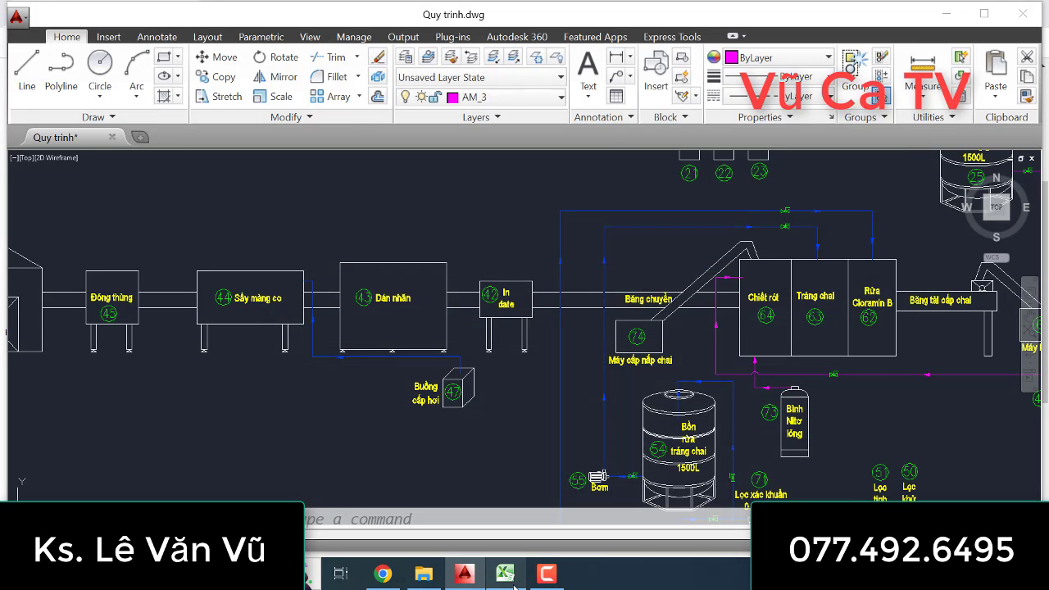
- Examine the steam line from chamber 47, Buồng cấp hơi, to shrink-film dryer 44, between labeller 43 and carton packer 45
scroll(226, 291, "up", 2)
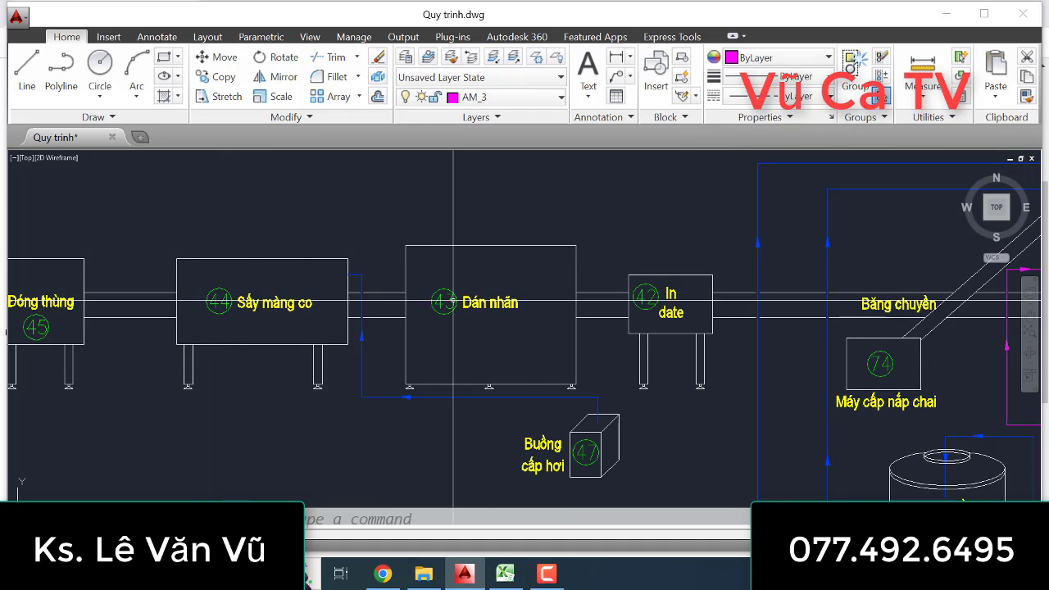
scroll(454, 301, "down", 2)
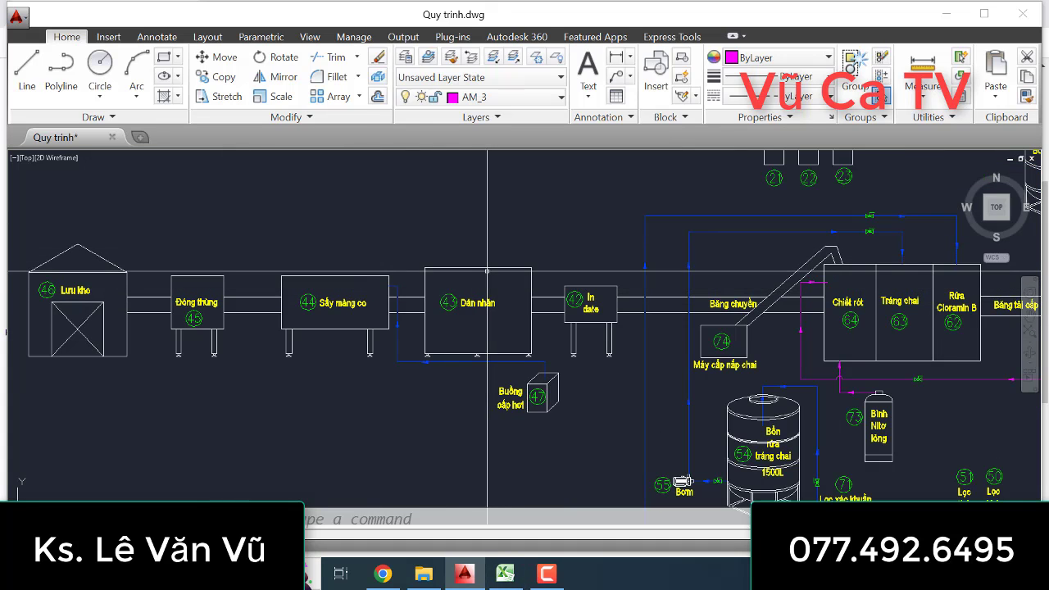
scroll(455, 274, "up", 2)
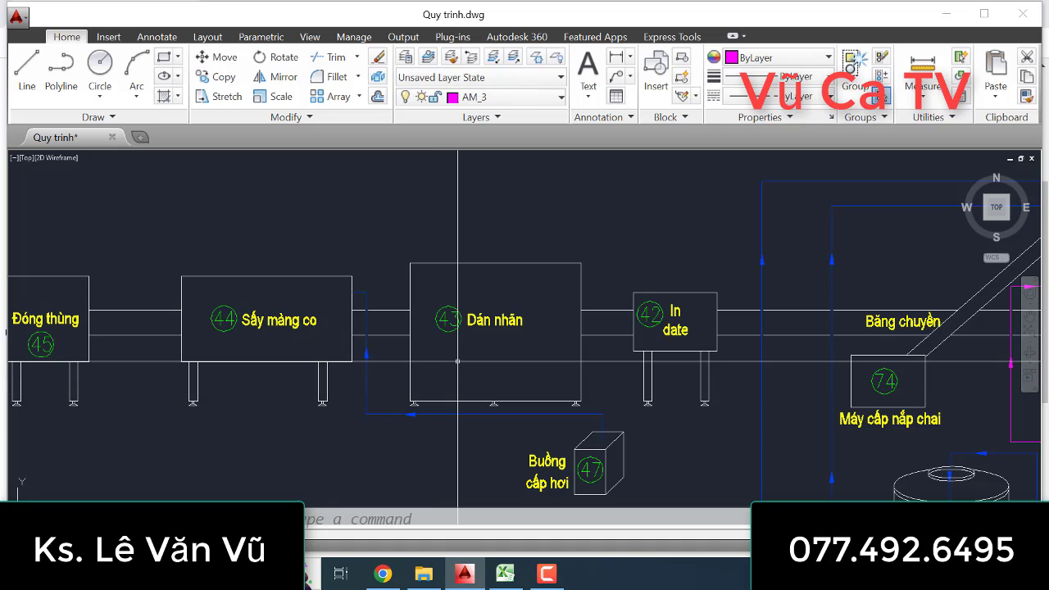
scroll(457, 361, "down", 4)
scroll(457, 360, "up", 4)
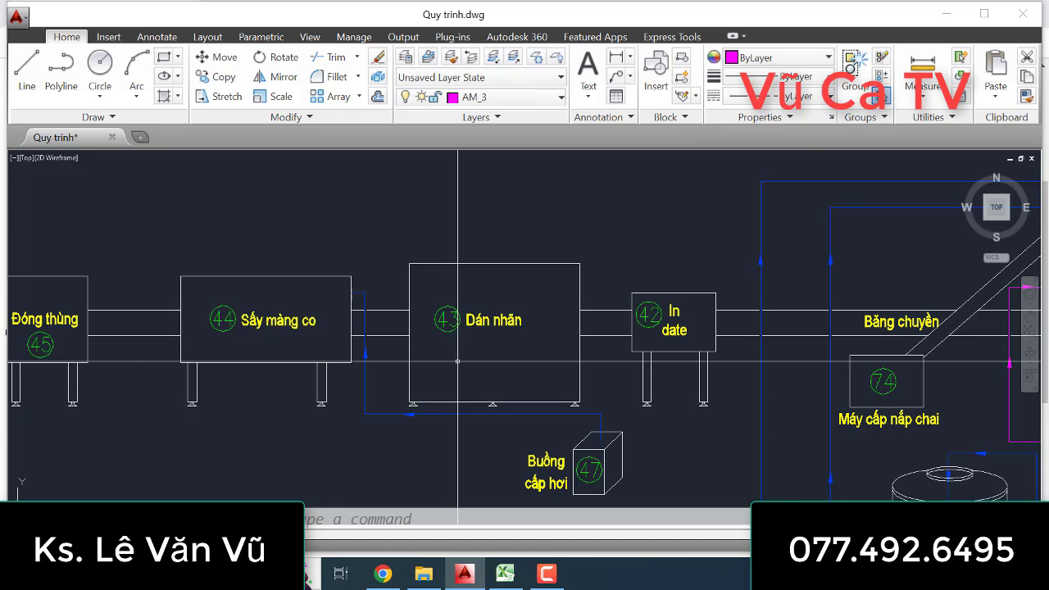
scroll(457, 360, "down", 4)
scroll(385, 354, "up", 4)
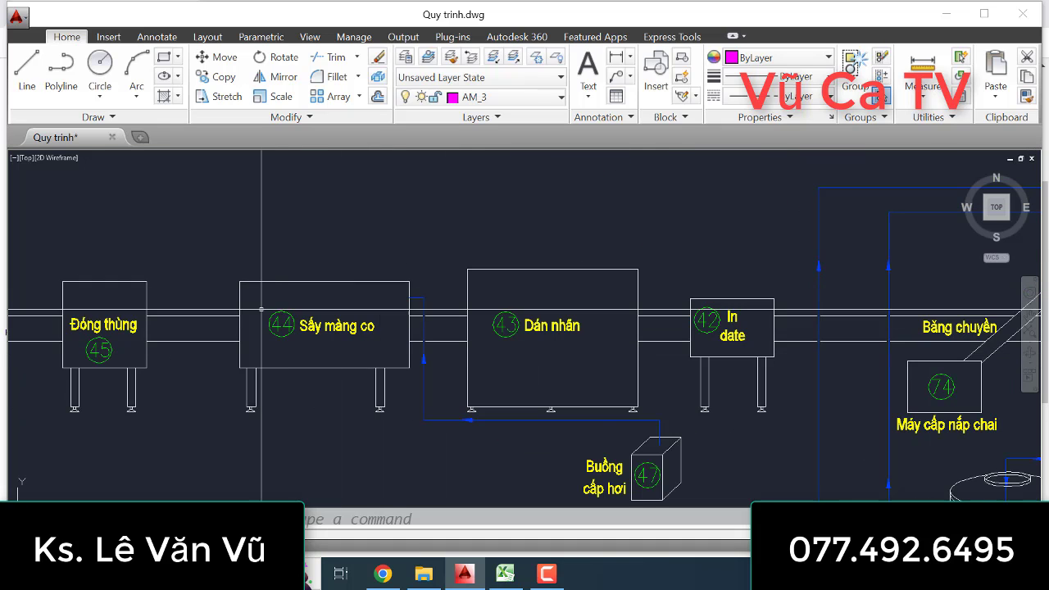
scroll(261, 309, "down", 4)
scroll(375, 328, "up", 4)
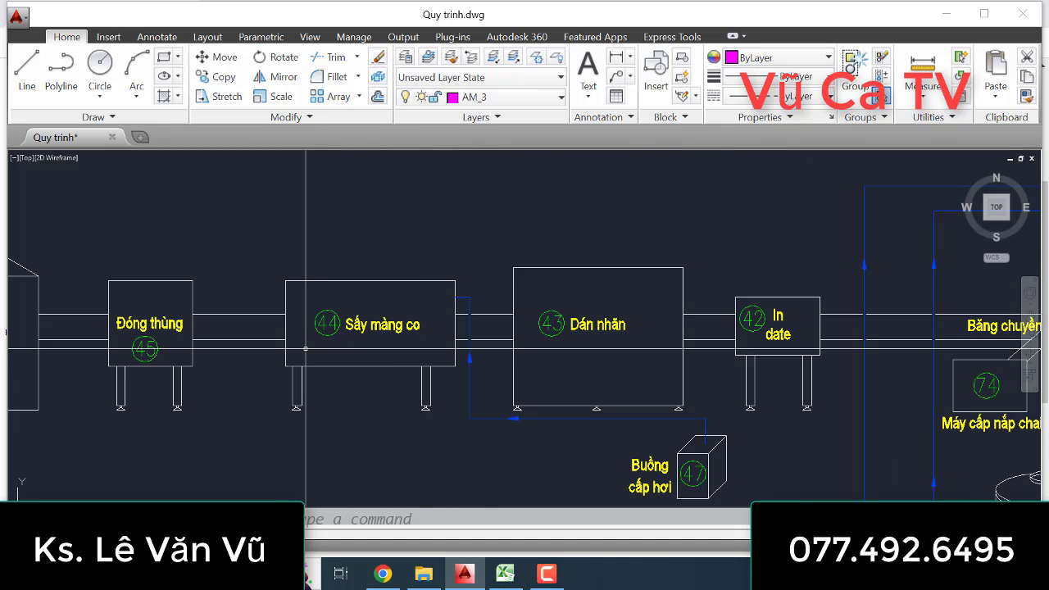
scroll(306, 349, "down", 2)
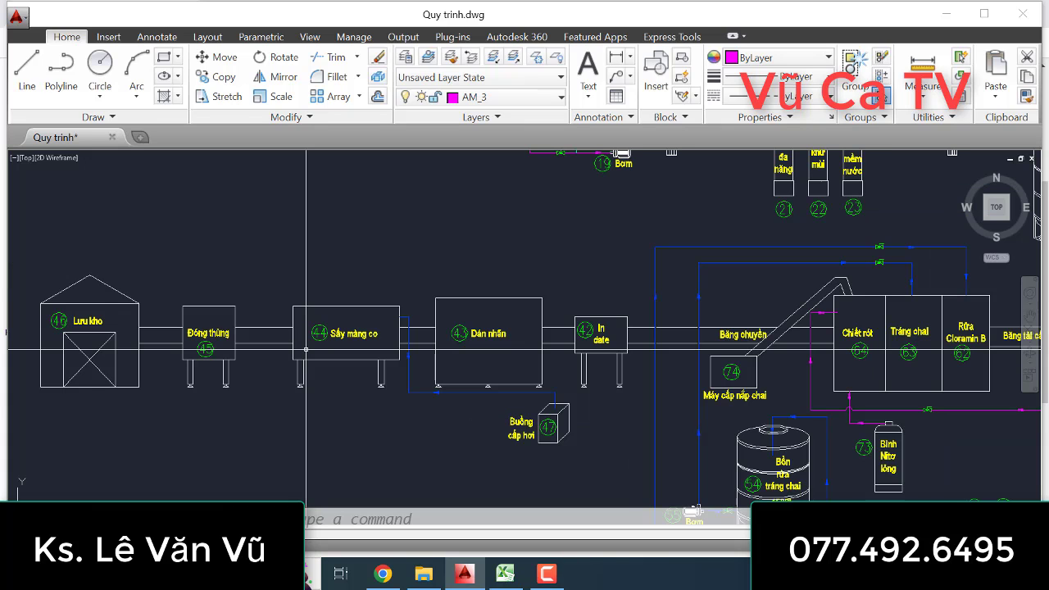
scroll(498, 347, "up", 2)
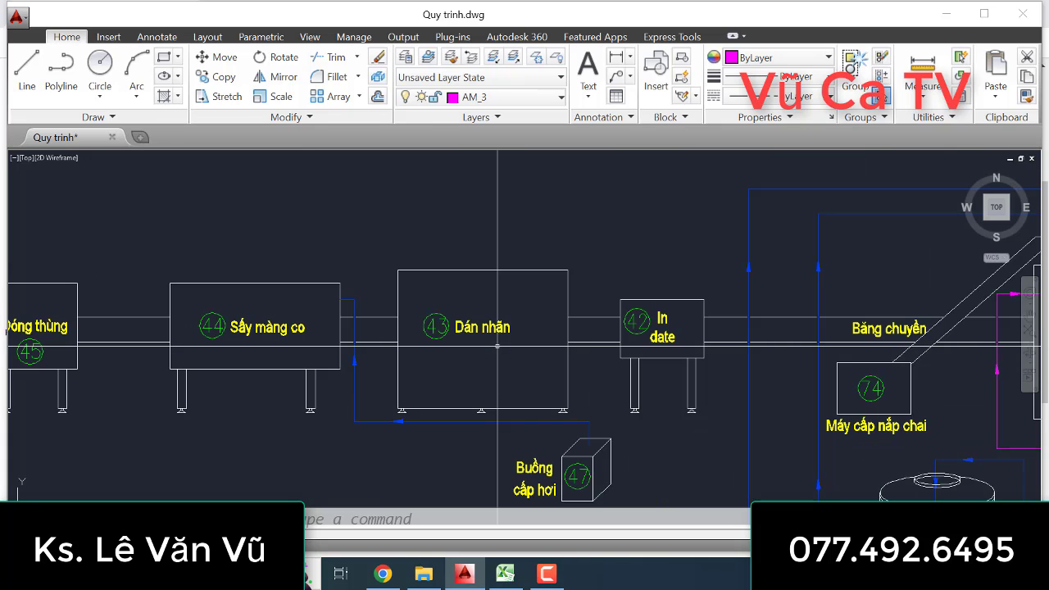
scroll(445, 341, "down", 2)
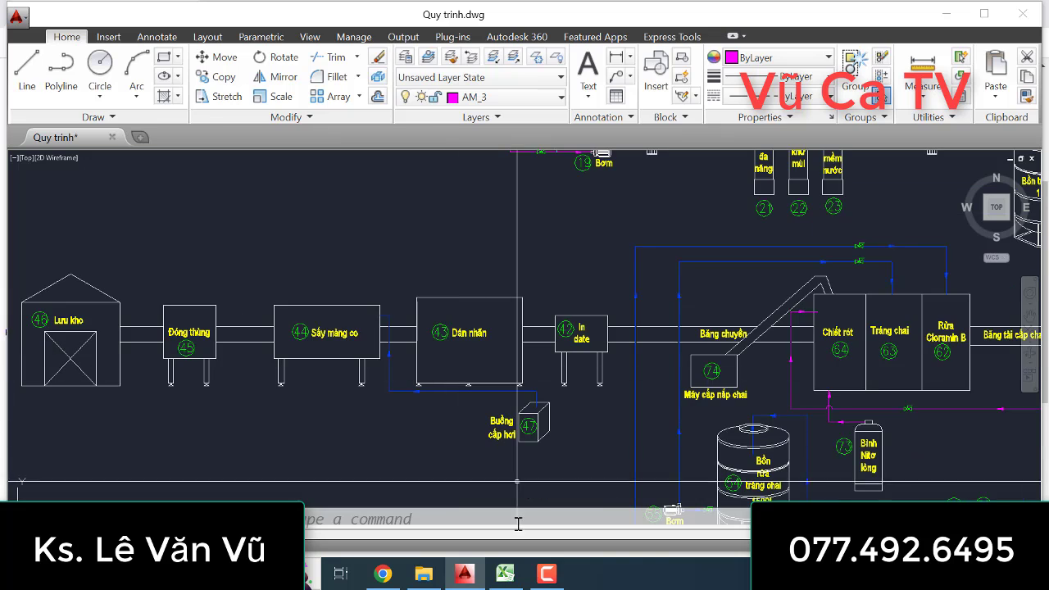
- Compare item 68, Máy sấy màng co, in the Excel list with dryer 44 and steam chamber 47 in the AutoCAD diagram
left_click(513, 585)
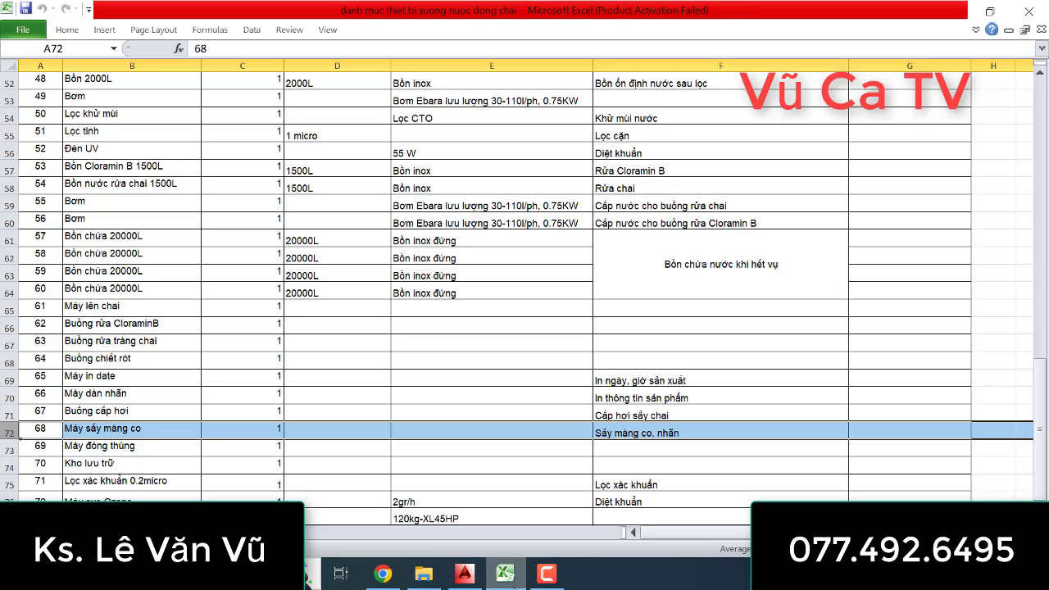
left_click(513, 585)
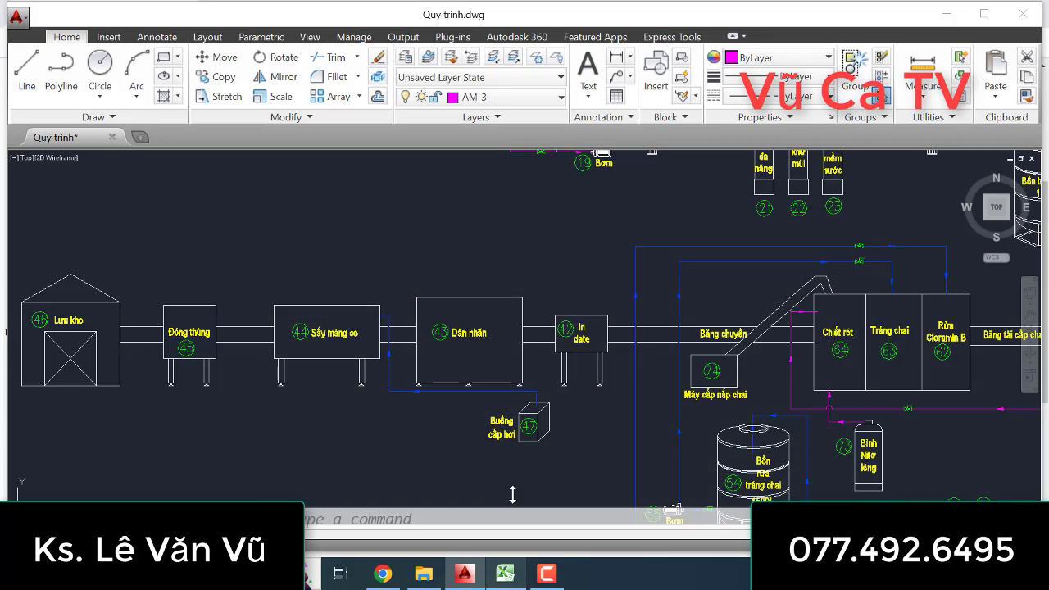
scroll(385, 213, "down", 3)
scroll(460, 289, "up", 3)
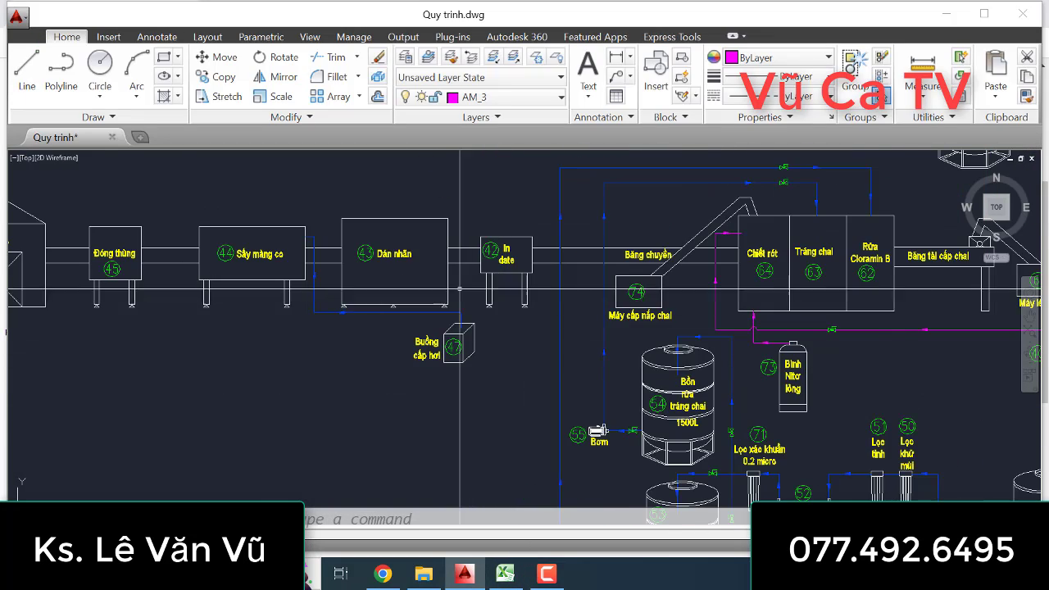
scroll(520, 358, "up", 2)
middle_click_drag(520, 364, 534, 382)
scroll(534, 385, "down", 2)
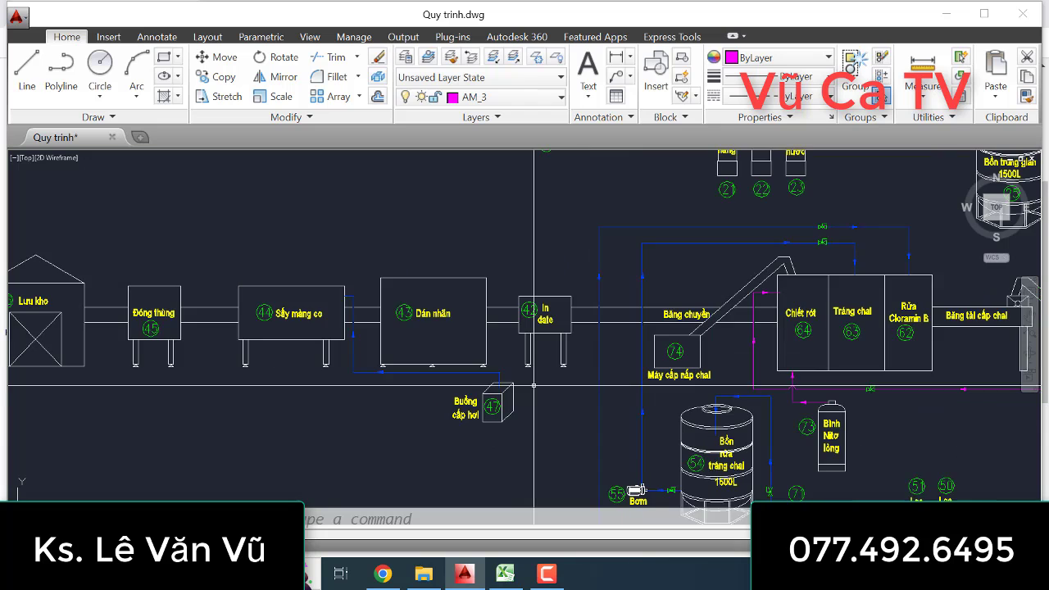
scroll(534, 385, "up", 2)
scroll(517, 365, "down", 4)
scroll(487, 328, "up", 2)
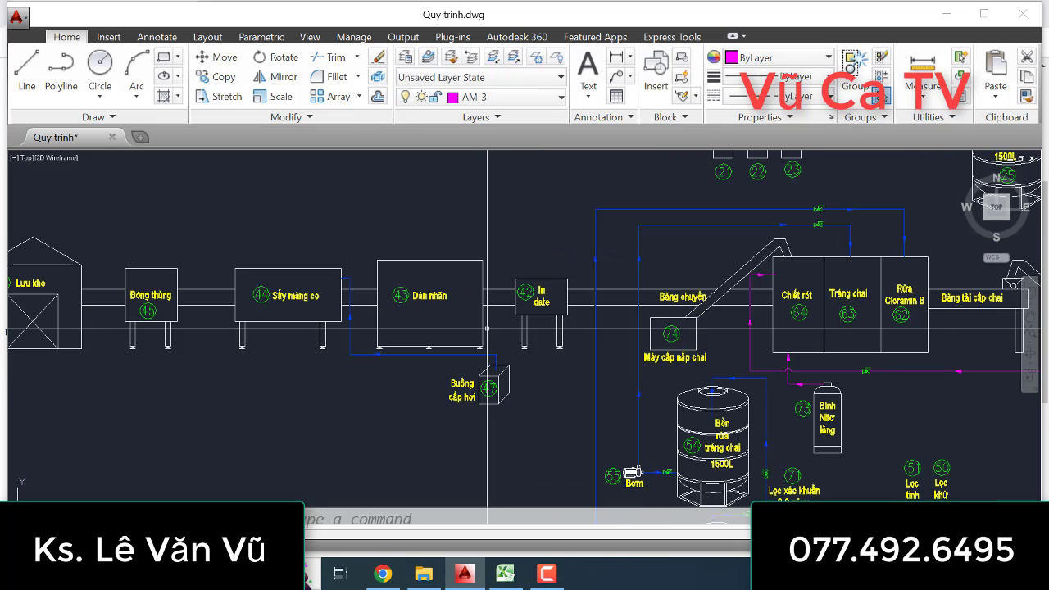
scroll(412, 294, "up", 2)
scroll(419, 294, "down", 2)
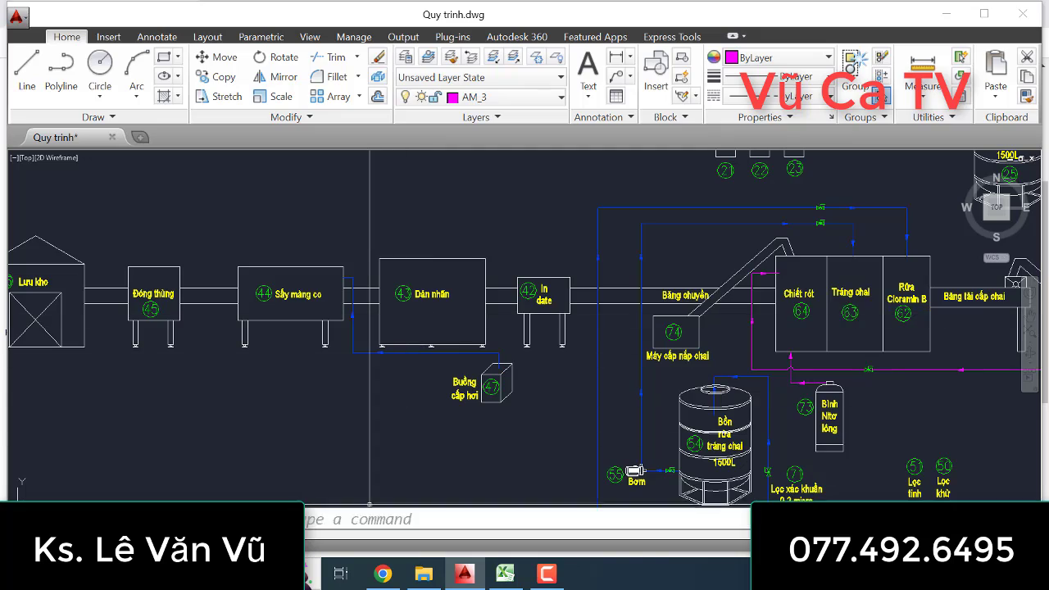
left_click(381, 578)
left_click(381, 578)
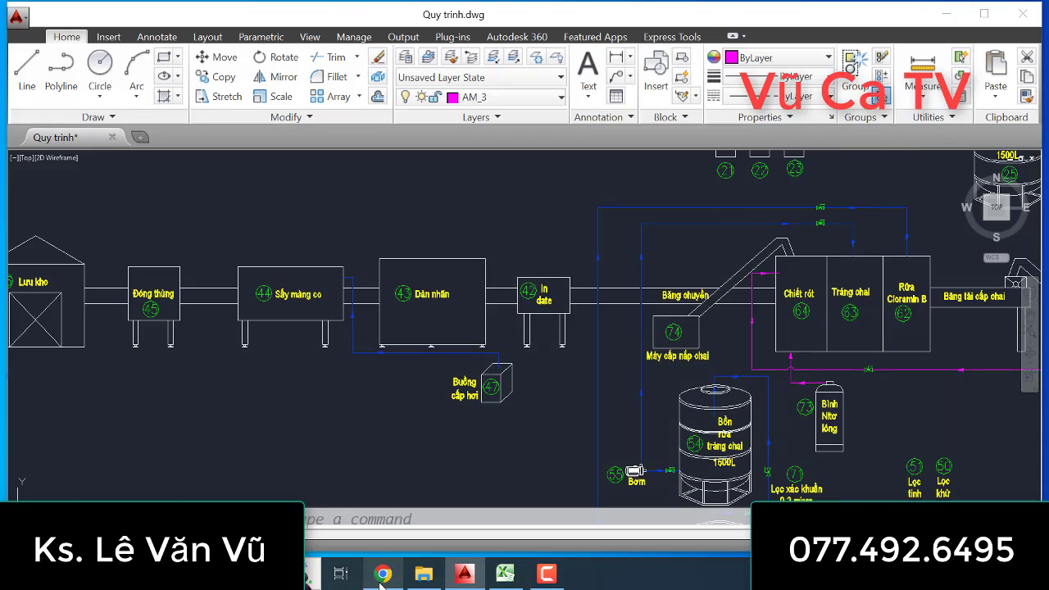
left_click(381, 577)
left_click(381, 576)
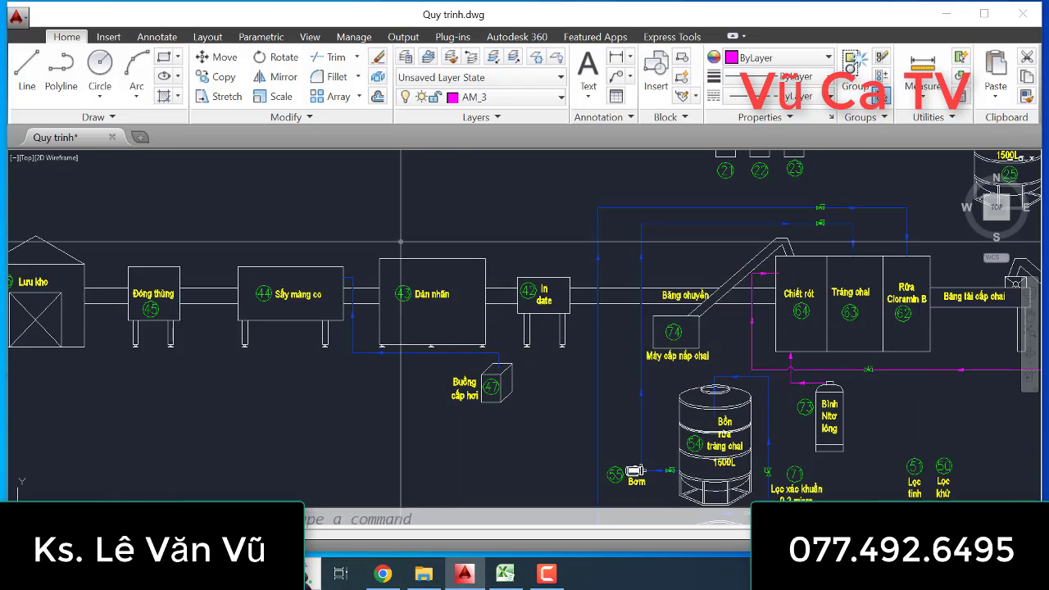
- Examine labeller 43, Dán nhãn, and its conveyor links to date printer 42 and shrink-film dryer 44
scroll(417, 322, "up", 2)
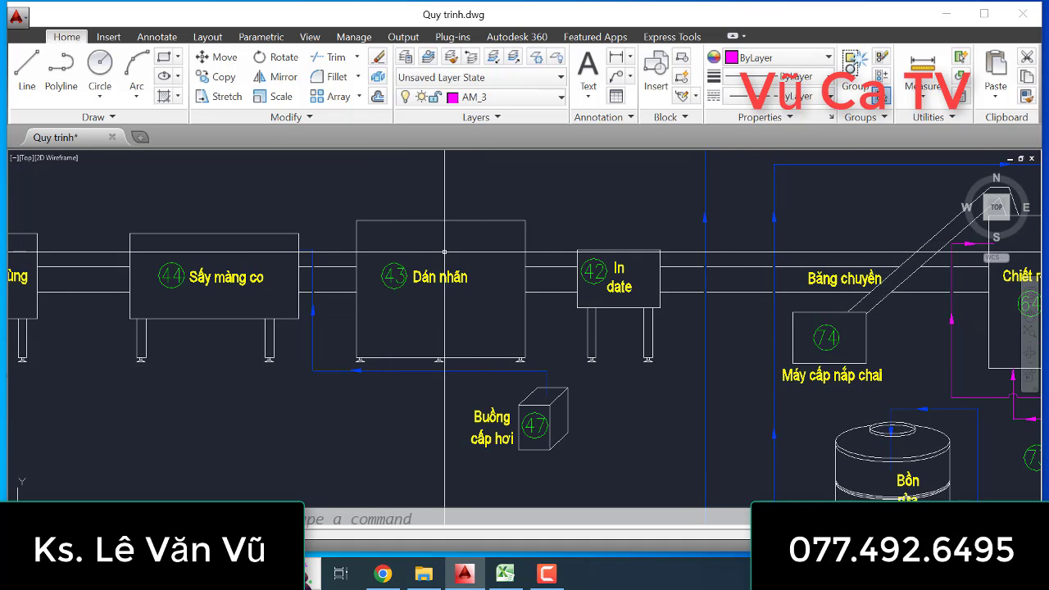
scroll(444, 249, "down", 2)
scroll(444, 249, "up", 2)
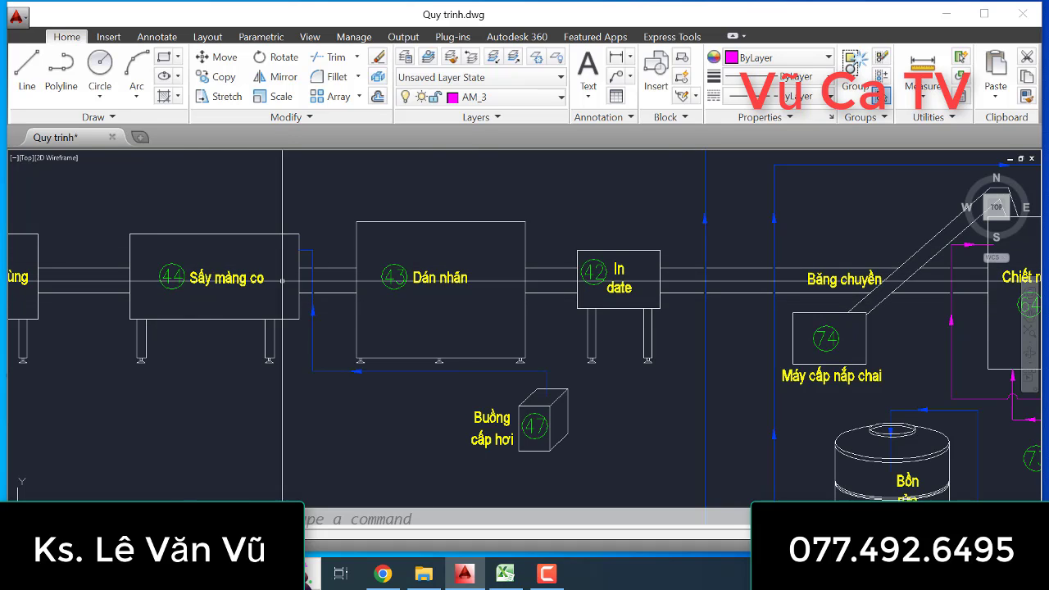
scroll(182, 278, "down", 4)
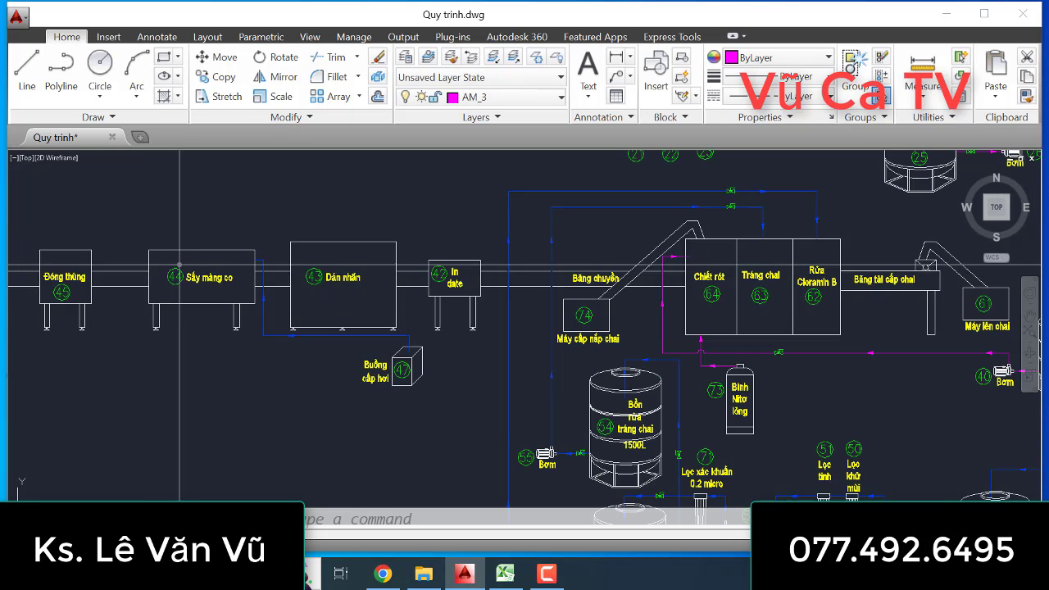
scroll(182, 279, "up", 4)
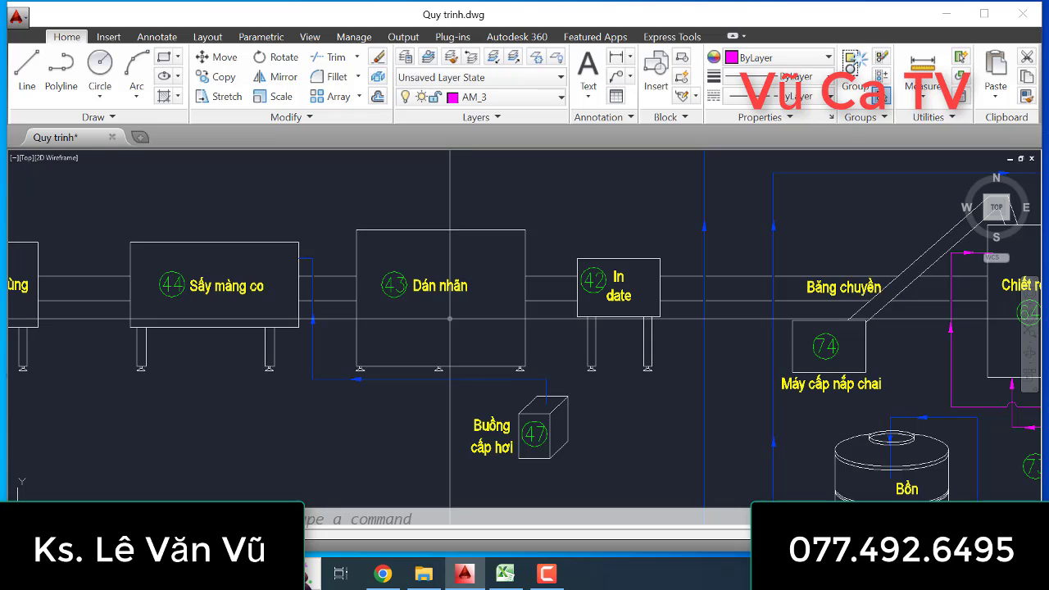
left_click(547, 575)
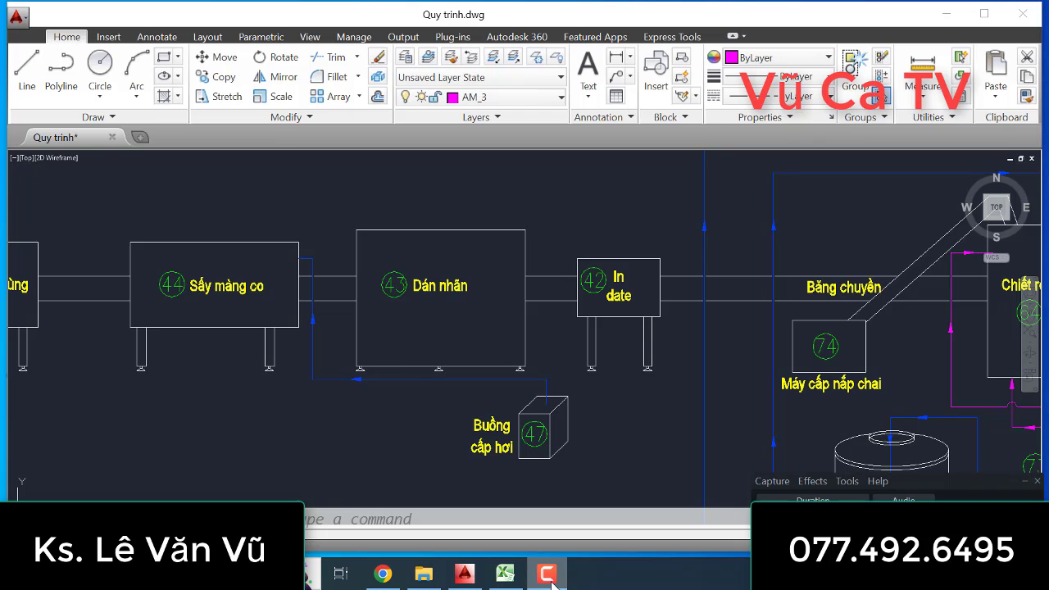
left_click(551, 578)
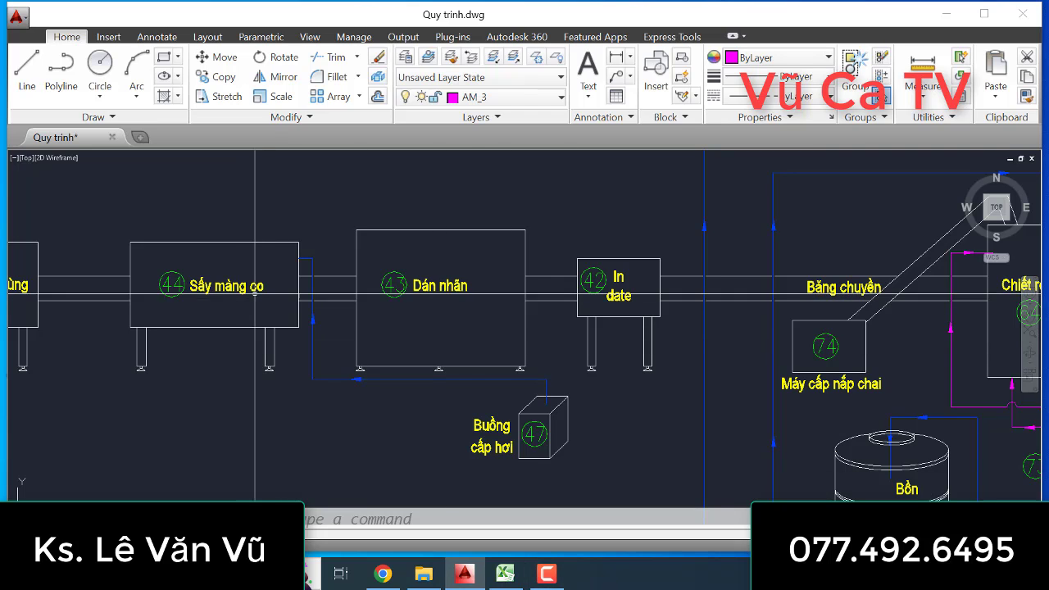
- Follow the conveyor from shrink-film dryer 44 through carton packer 45, Đóng thùng, to storage 46, Lưu kho
scroll(255, 293, "down", 2)
scroll(267, 271, "up", 4)
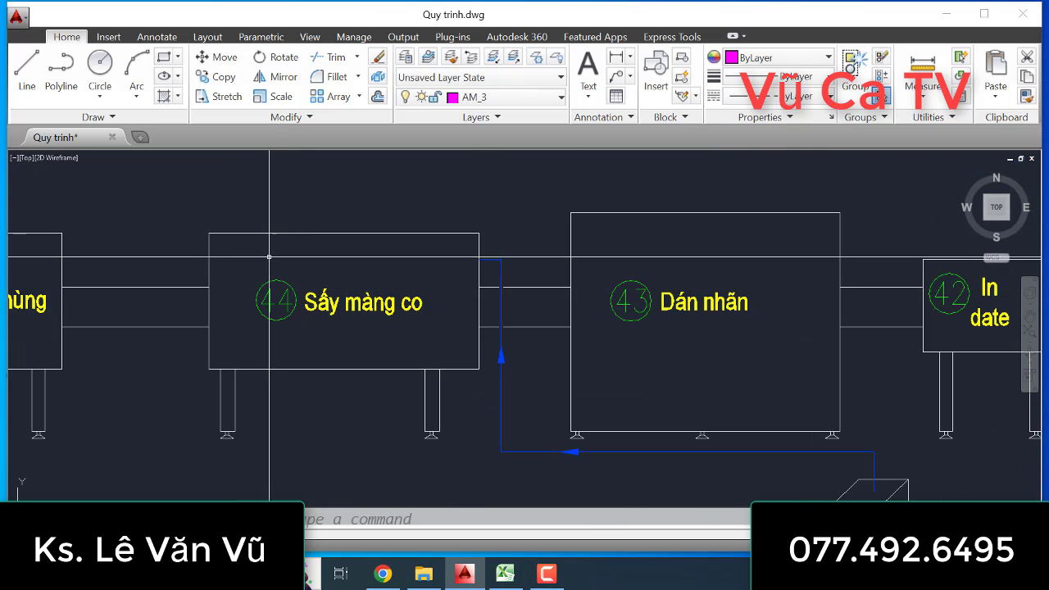
scroll(320, 277, "down", 2)
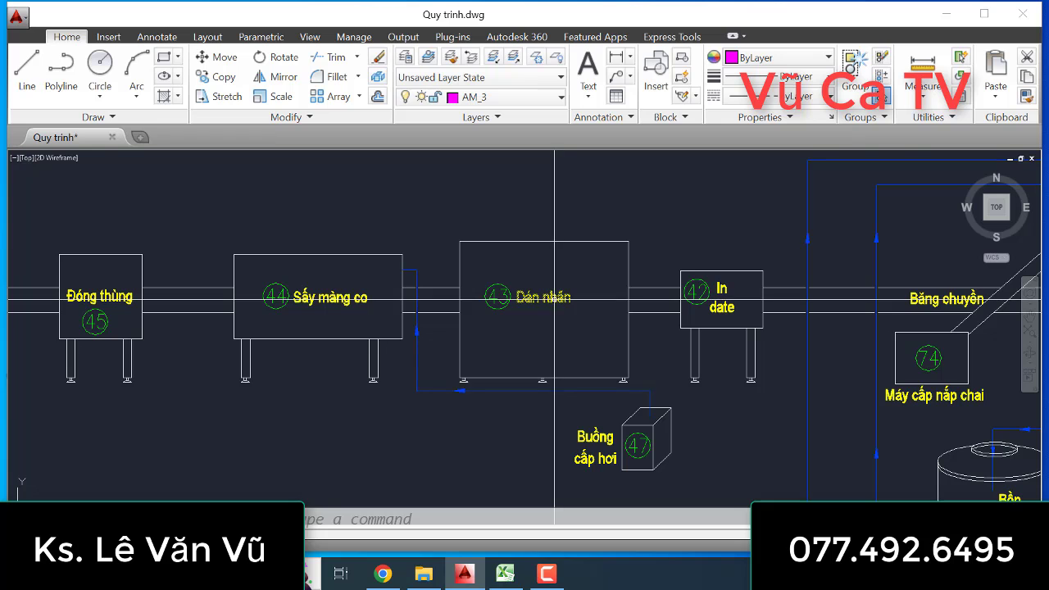
scroll(476, 312, "down", 3)
scroll(385, 312, "up", 3)
middle_click_drag(385, 312, 467, 307)
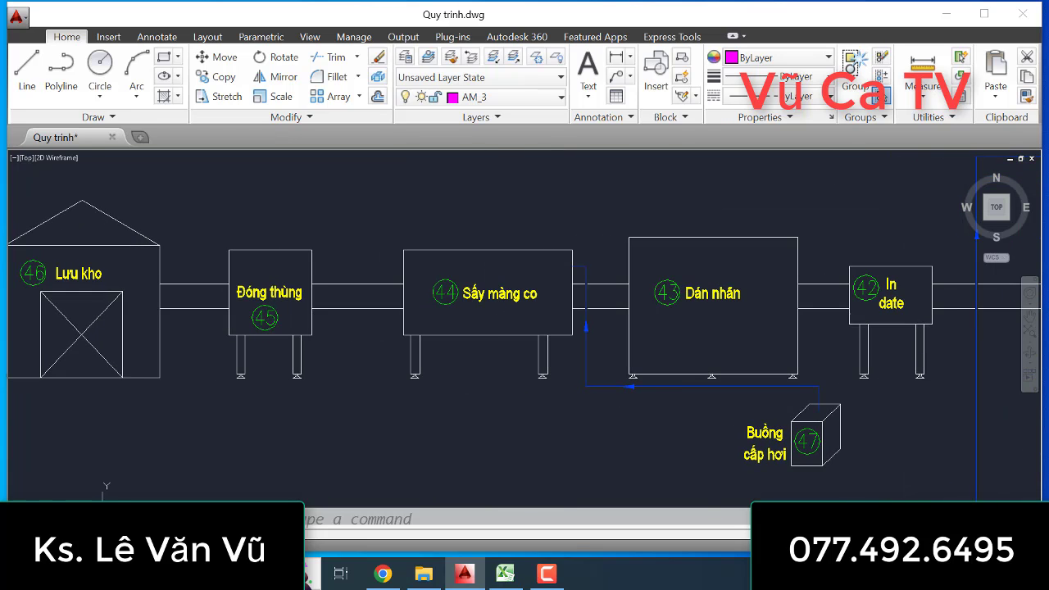
scroll(498, 320, "down", 2)
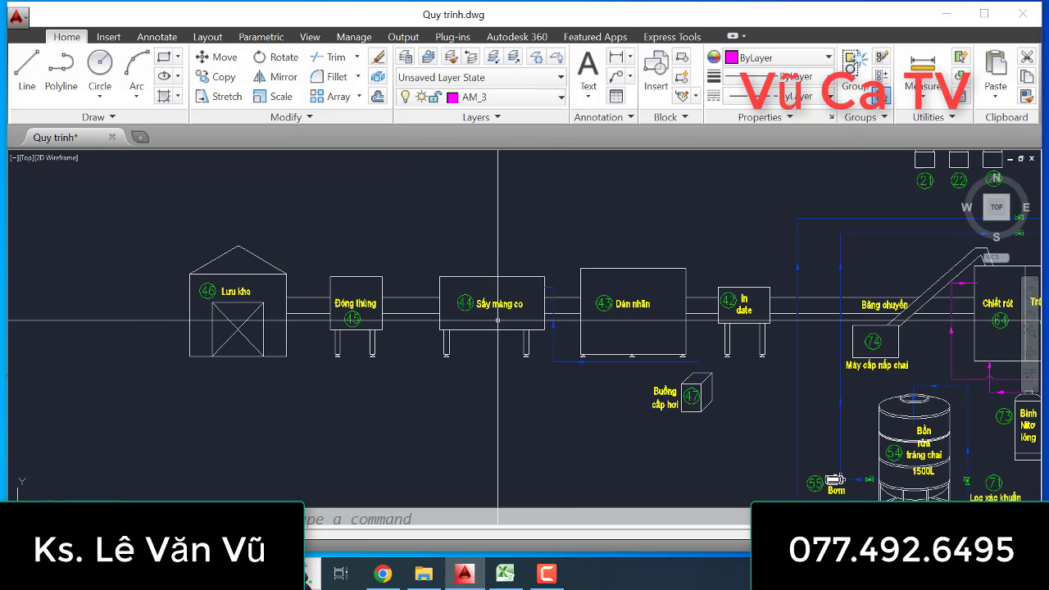
- Select the row of item 69, Máy đóng thùng, in the Excel equipment list and return to carton packer 45 in AutoCAD
left_click(513, 576)
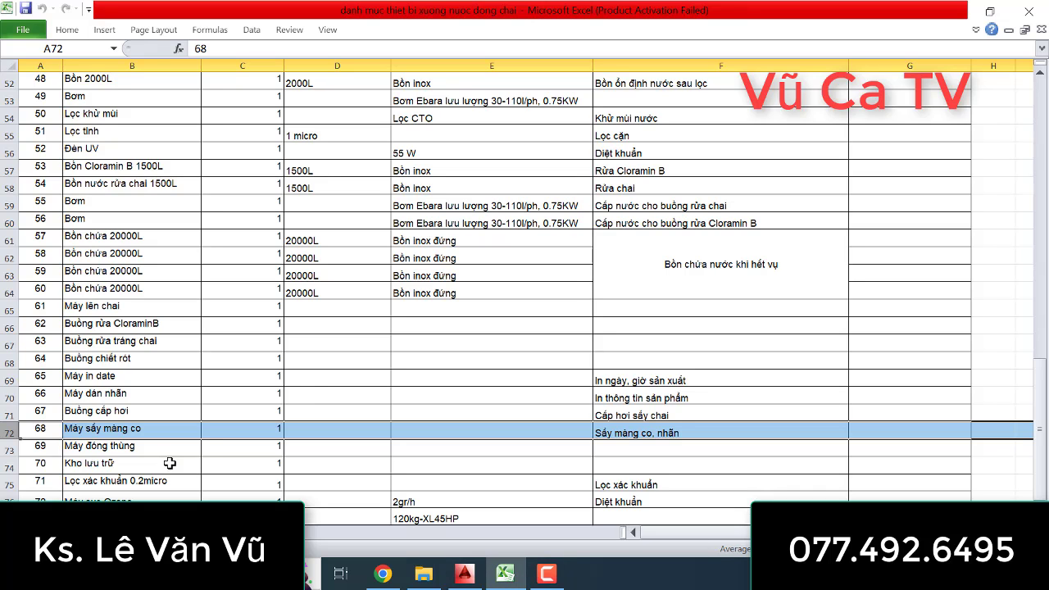
left_click(9, 448)
left_click(465, 574)
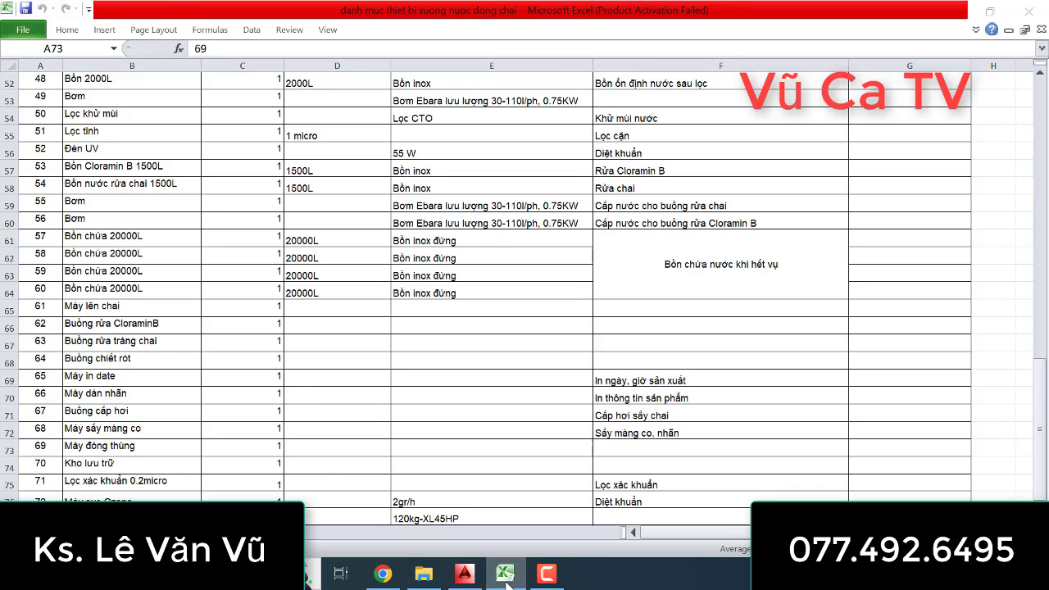
scroll(759, 395, "up", 2)
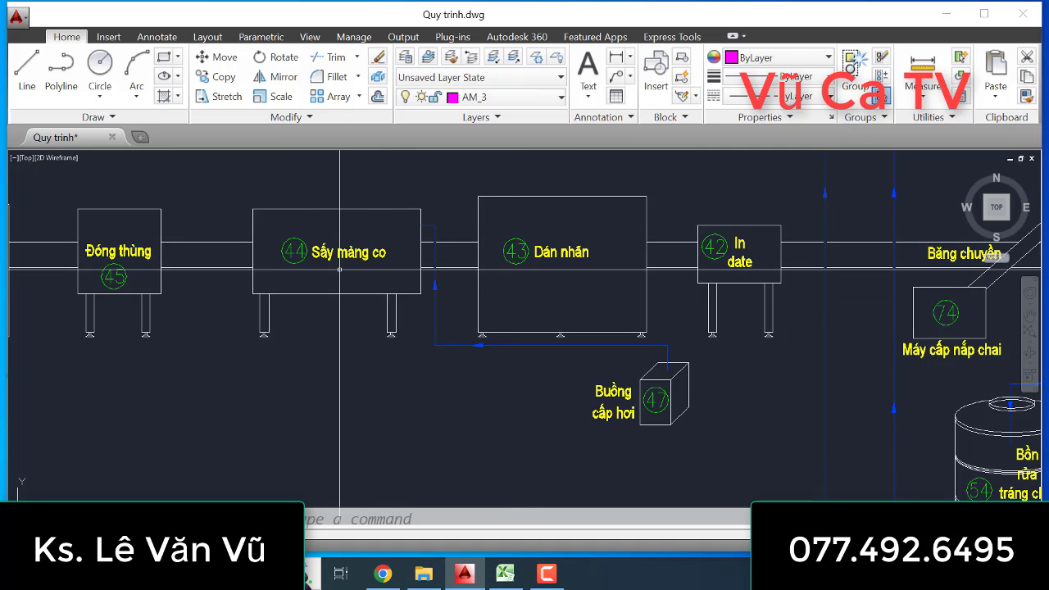
- Review the Excel equipment list entries following item 69, Máy đóng thùng, and return to the AutoCAD diagram
left_click(506, 576)
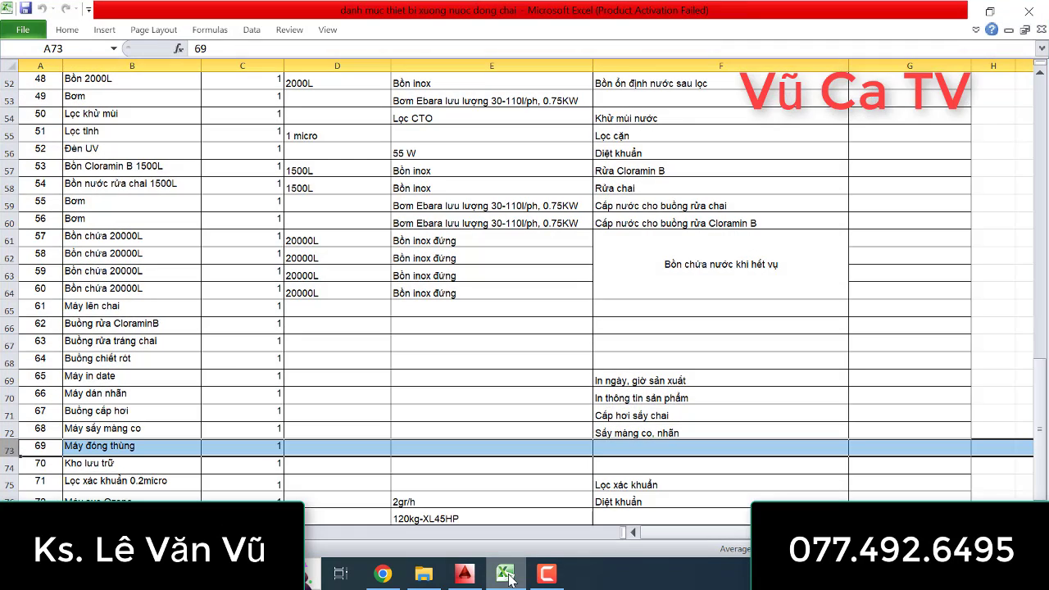
scroll(146, 447, "down", 1)
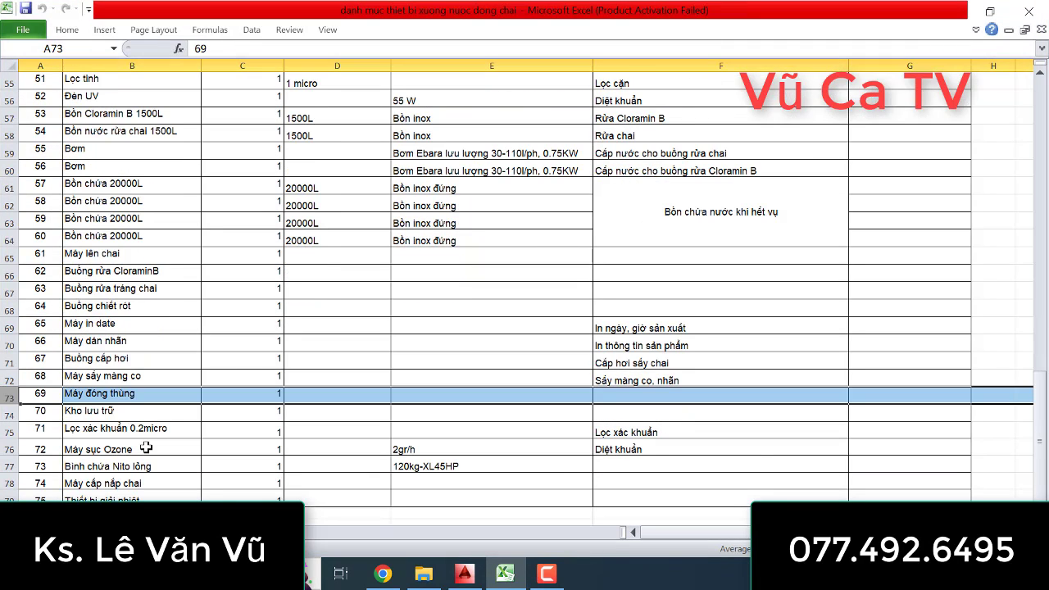
left_click(505, 576)
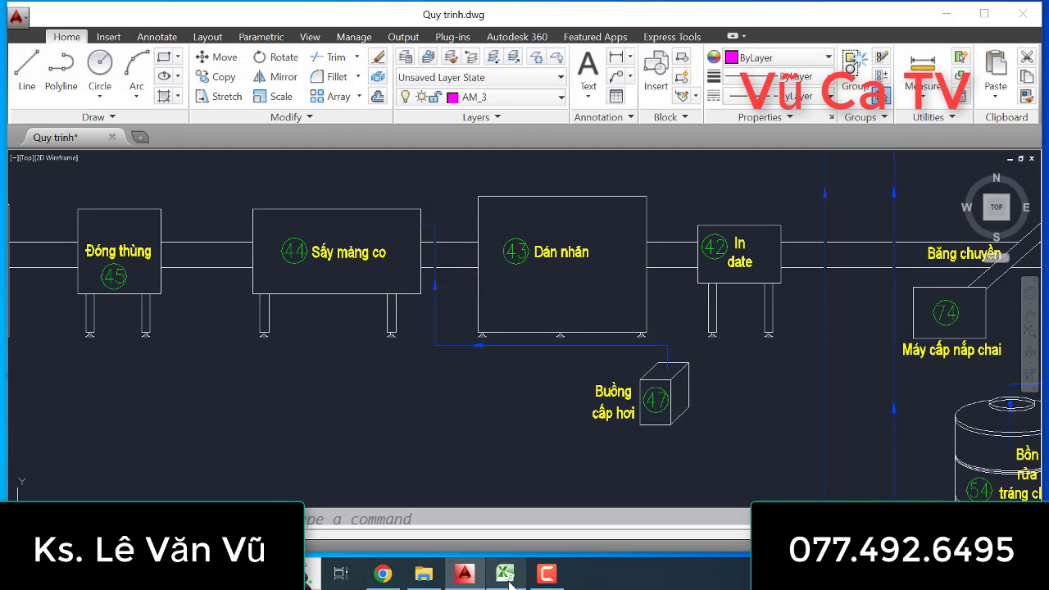
left_click(505, 575)
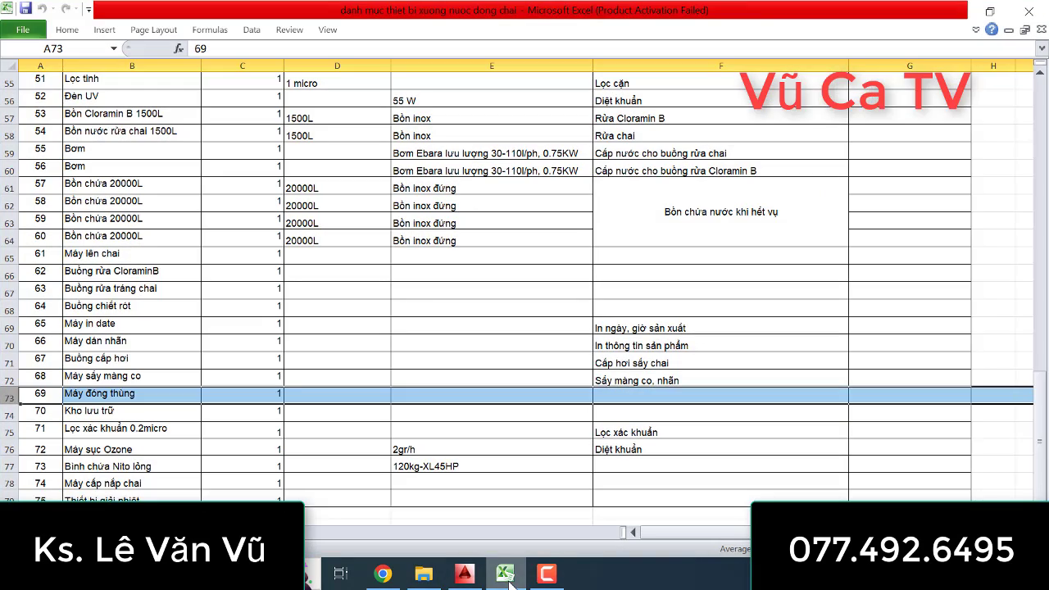
left_click(506, 576)
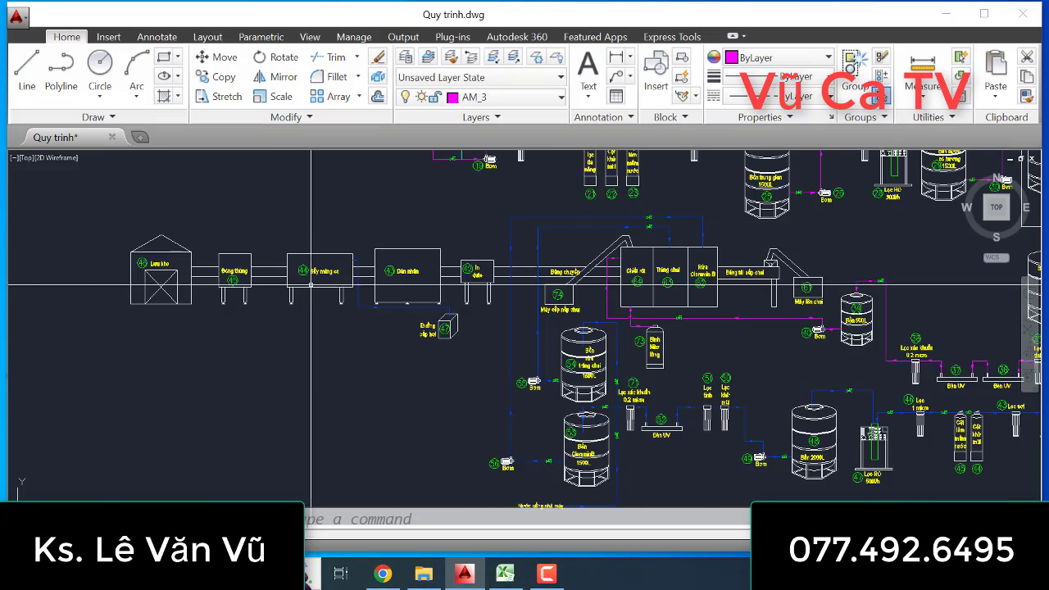
- Check storage 46, Lưu kho, in the diagram, select item 70, Kho lưu trữ, in the Excel list and return to AutoCAD
scroll(123, 270, "up", 3)
scroll(273, 217, "down", 5)
scroll(232, 197, "up", 3)
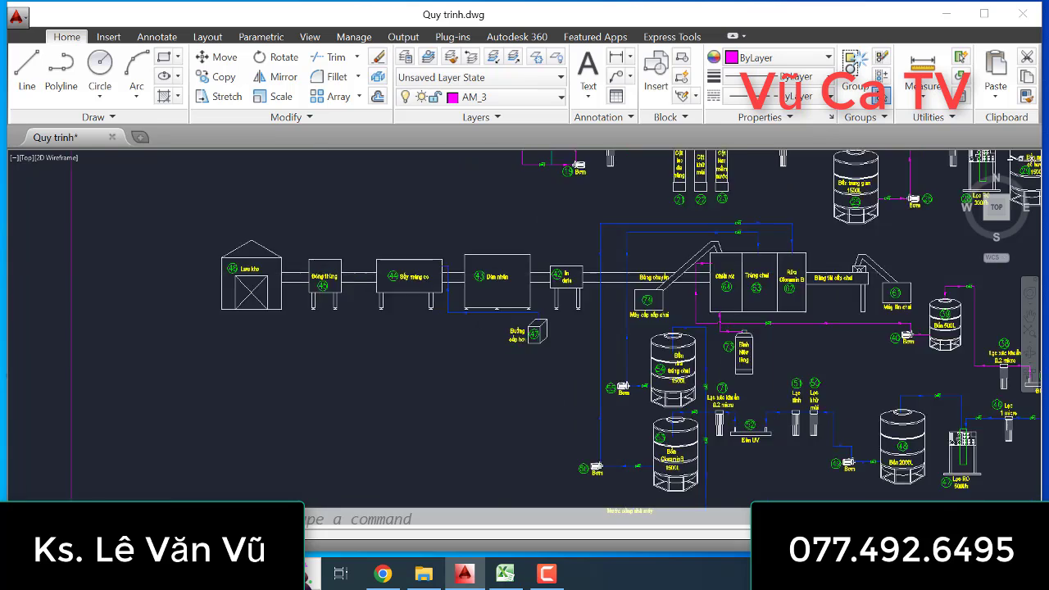
scroll(330, 274, "up", 2)
left_click(506, 576)
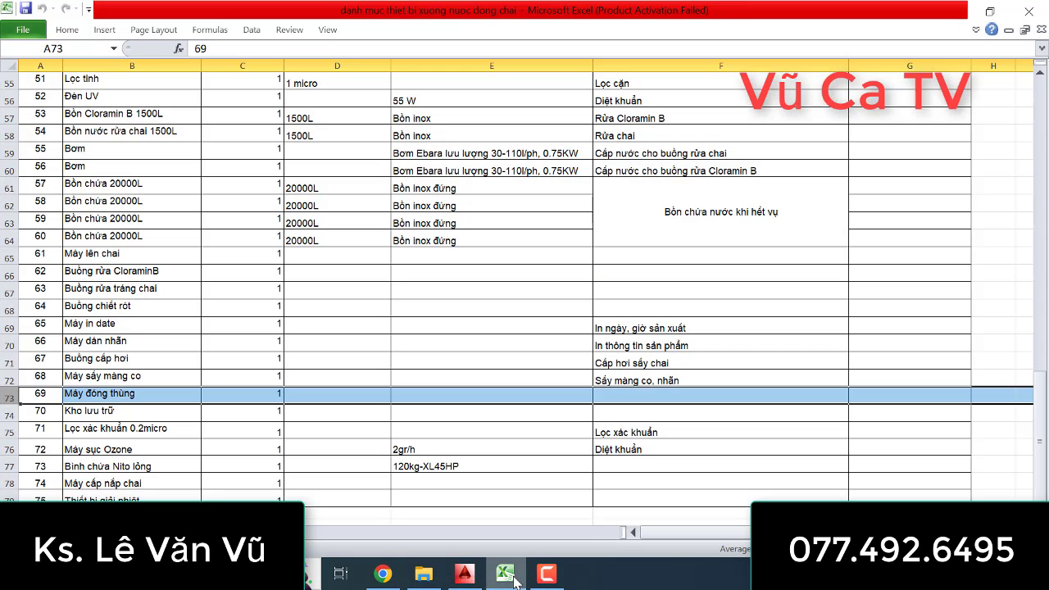
left_click(6, 413)
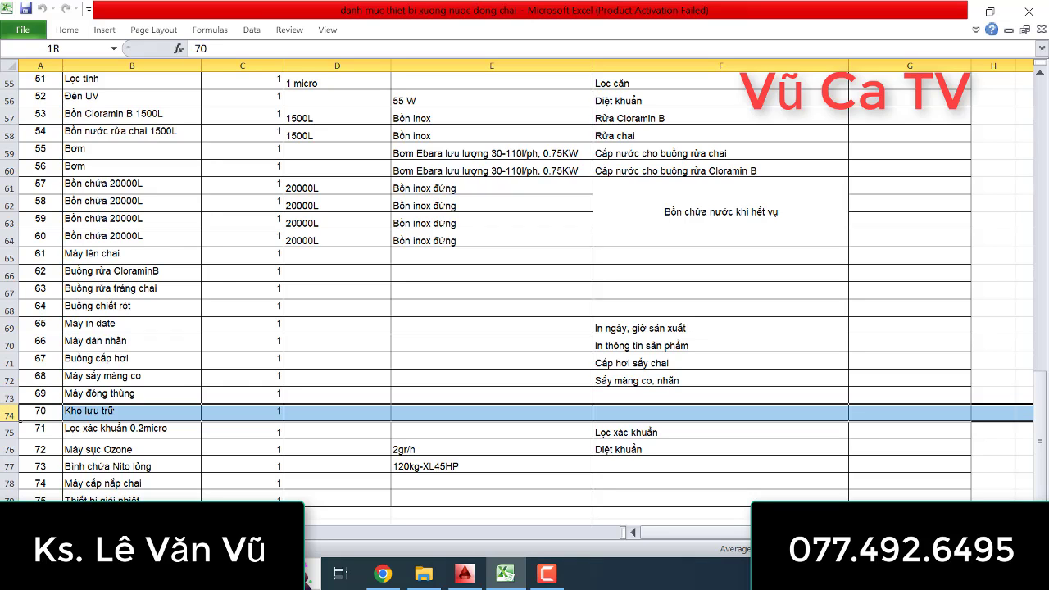
left_click(506, 576)
- Examine the overall plant diagram, including the bottle-rinse water branch with UV lamp 52, filters 50, 51 and 71, and tanks 53 and 54
scroll(358, 311, "down", 4)
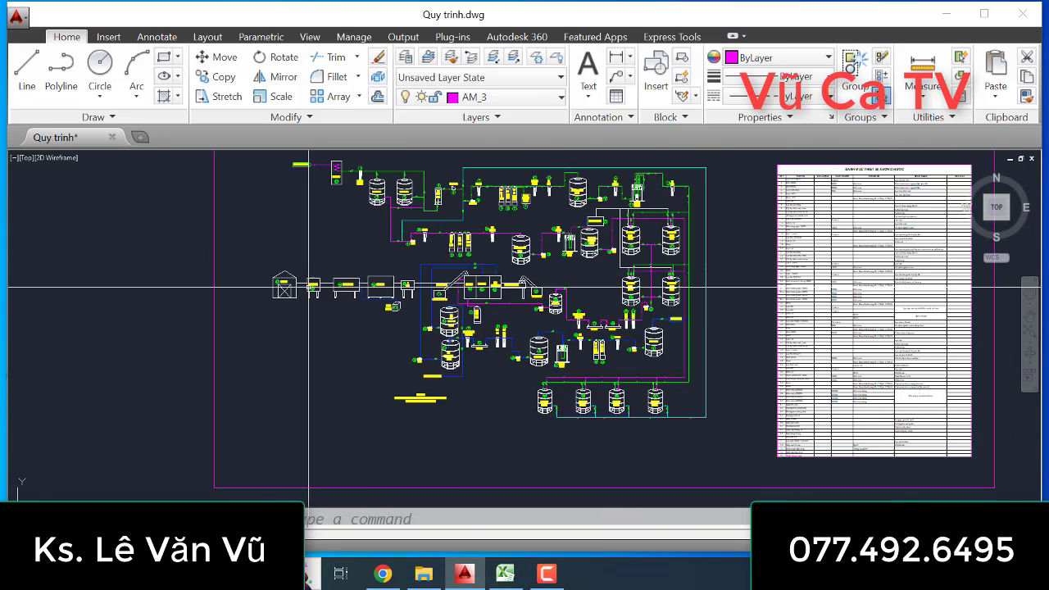
scroll(486, 278, "up", 4)
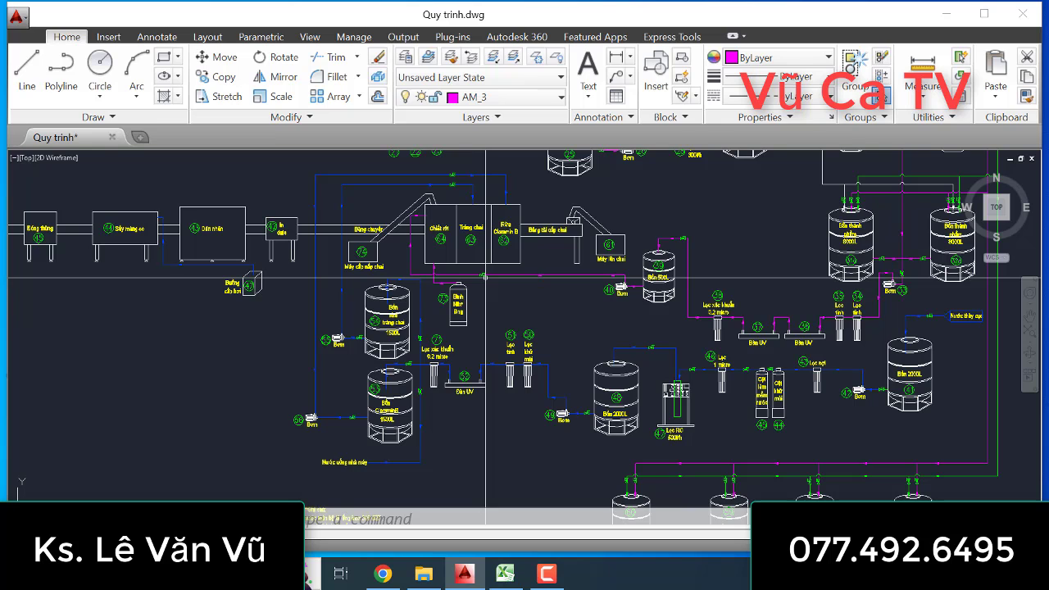
scroll(490, 387, "up", 2)
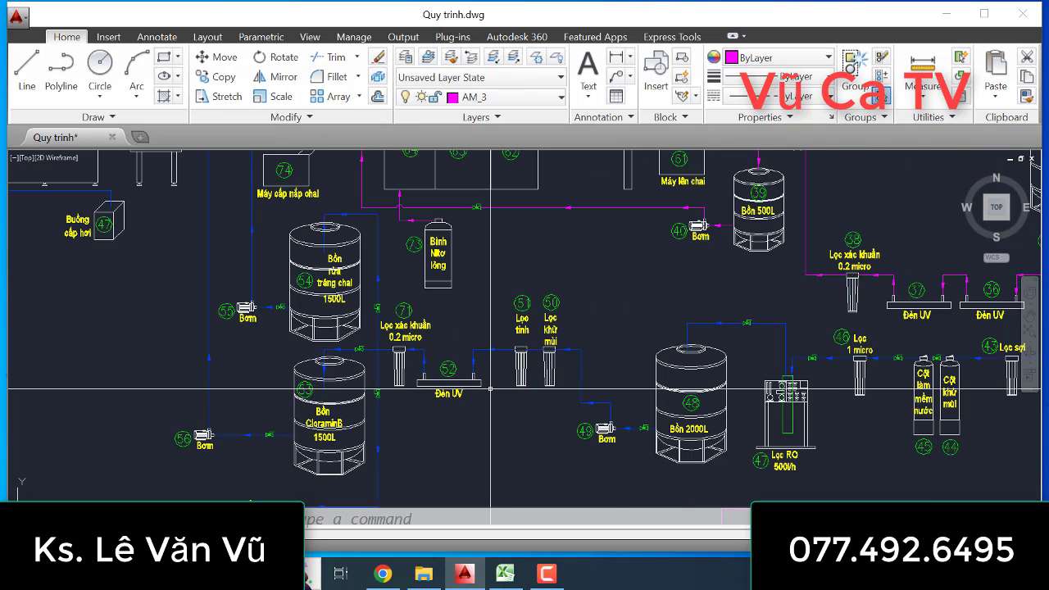
scroll(490, 388, "down", 2)
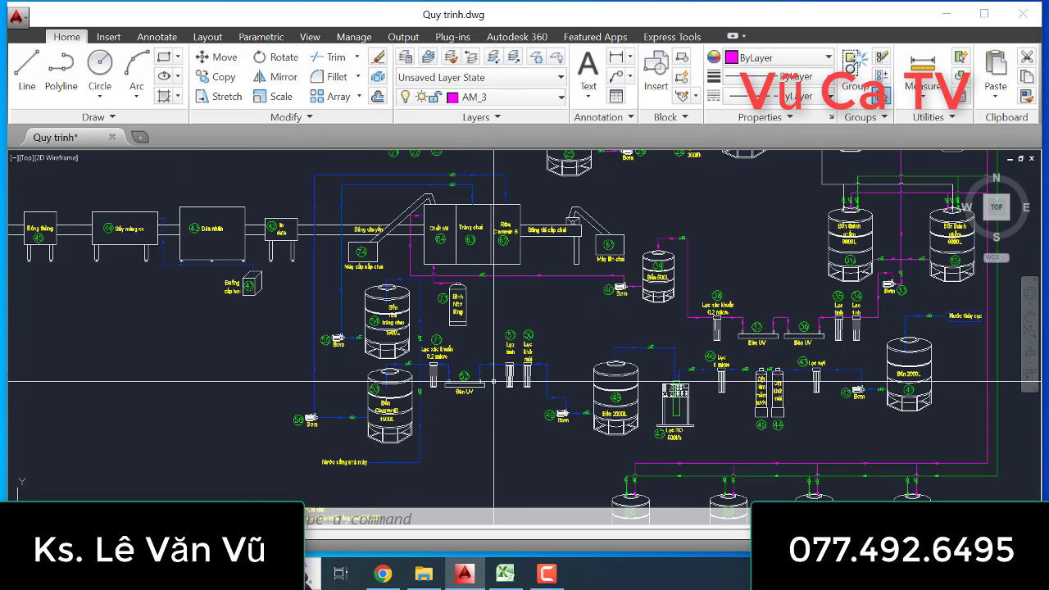
scroll(496, 390, "down", 2)
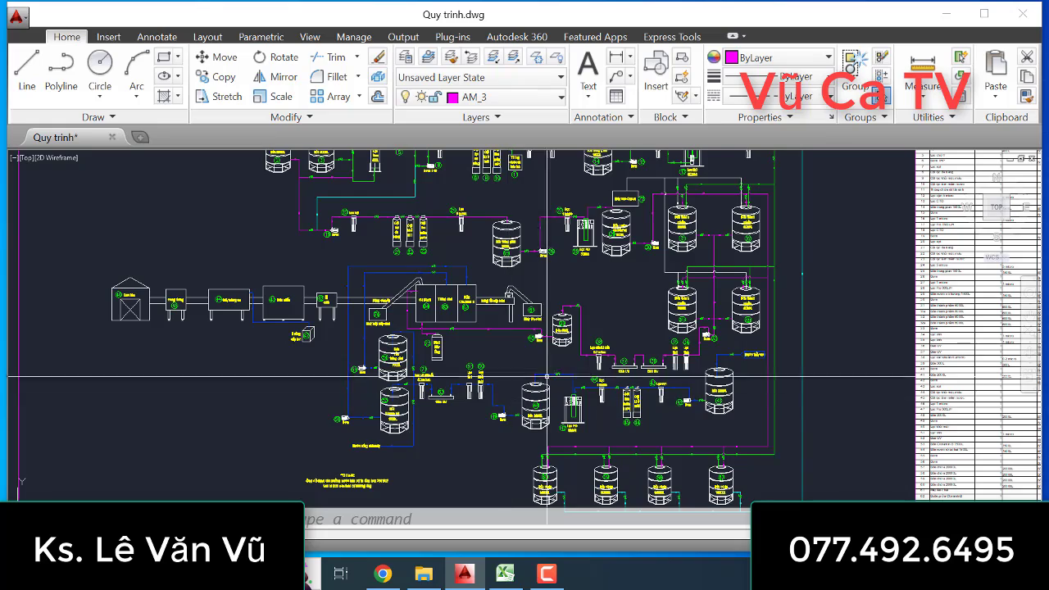
scroll(623, 270, "up", 2)
scroll(653, 280, "down", 2)
scroll(654, 280, "up", 2)
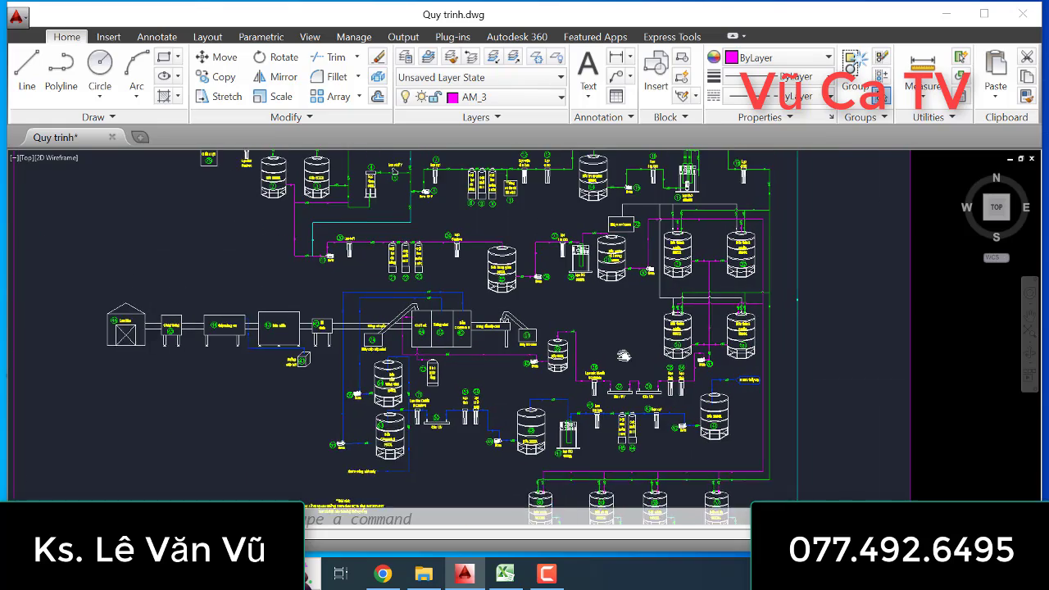
- Examine the lower half of the plant diagram, from the finished-water tanks and filling line to the rinse-water branch
scroll(628, 371, "down", 2)
scroll(633, 328, "up", 2)
scroll(633, 313, "down", 2)
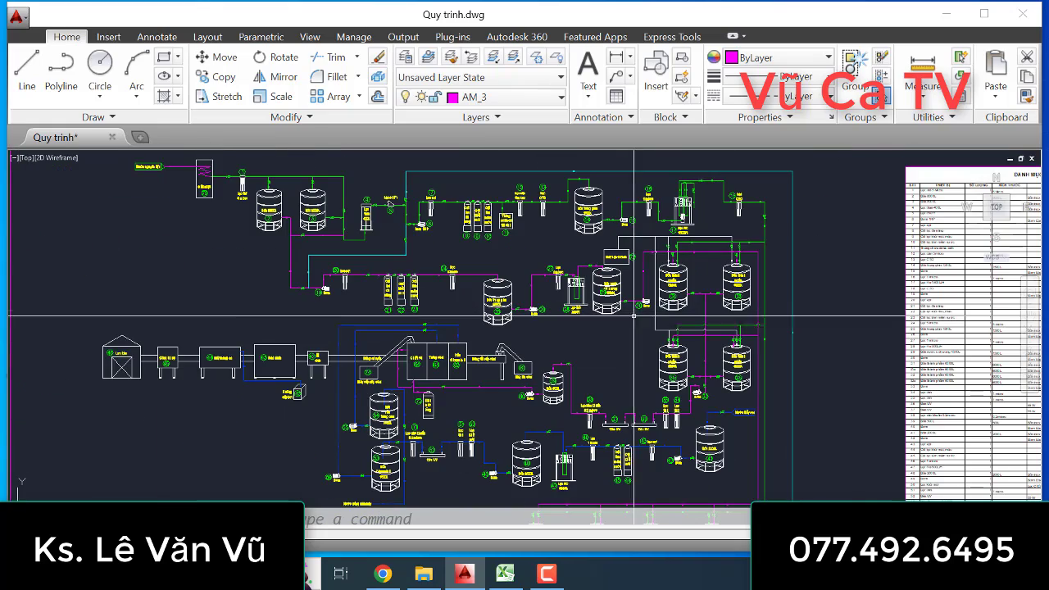
scroll(636, 430, "up", 2)
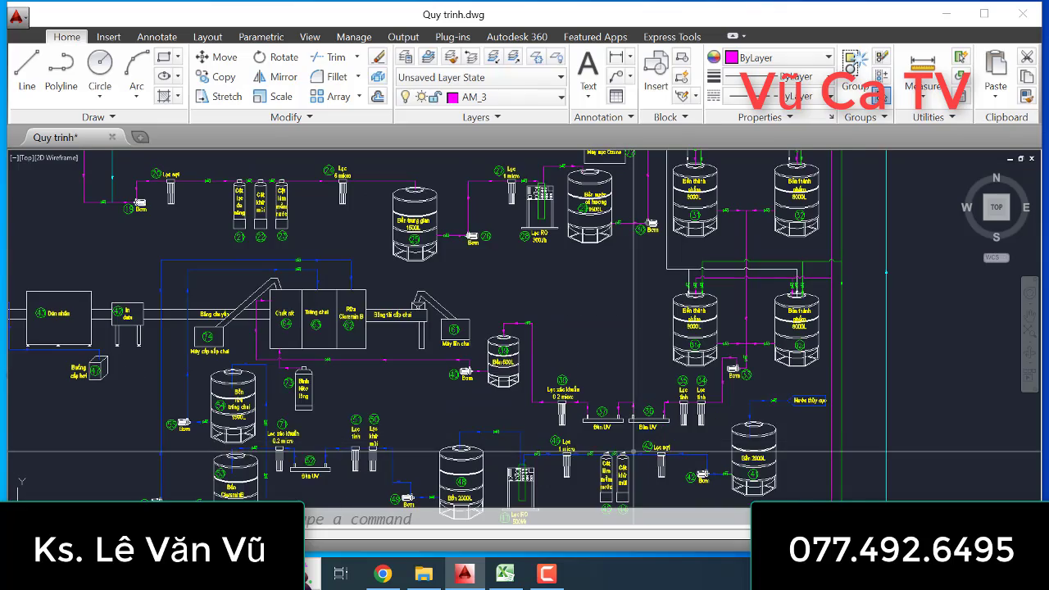
scroll(646, 451, "down", 2)
scroll(645, 451, "down", 1)
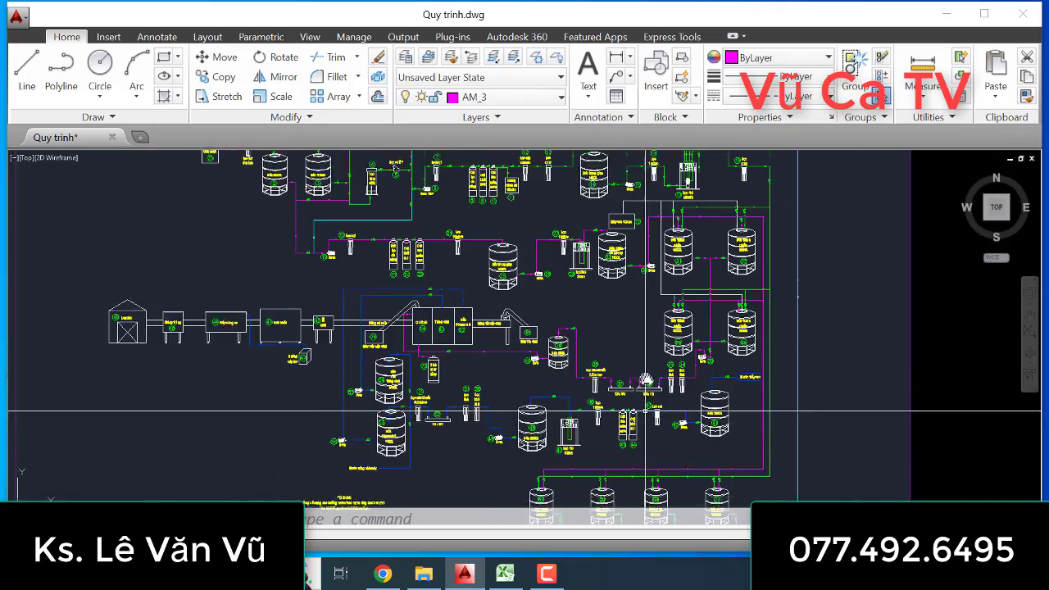
scroll(628, 368, "up", 2)
scroll(618, 368, "down", 1)
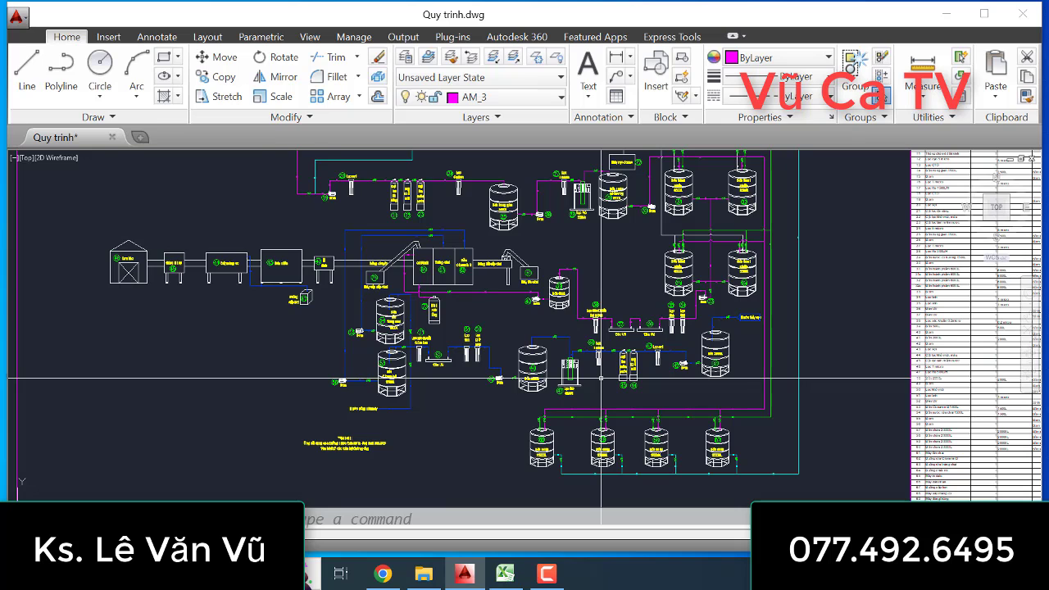
- Examine the rinse-water treatment line from tank 41 through pump 42, filters 43 to 46 and RO unit 47 to tank 48
scroll(676, 378, "up", 4)
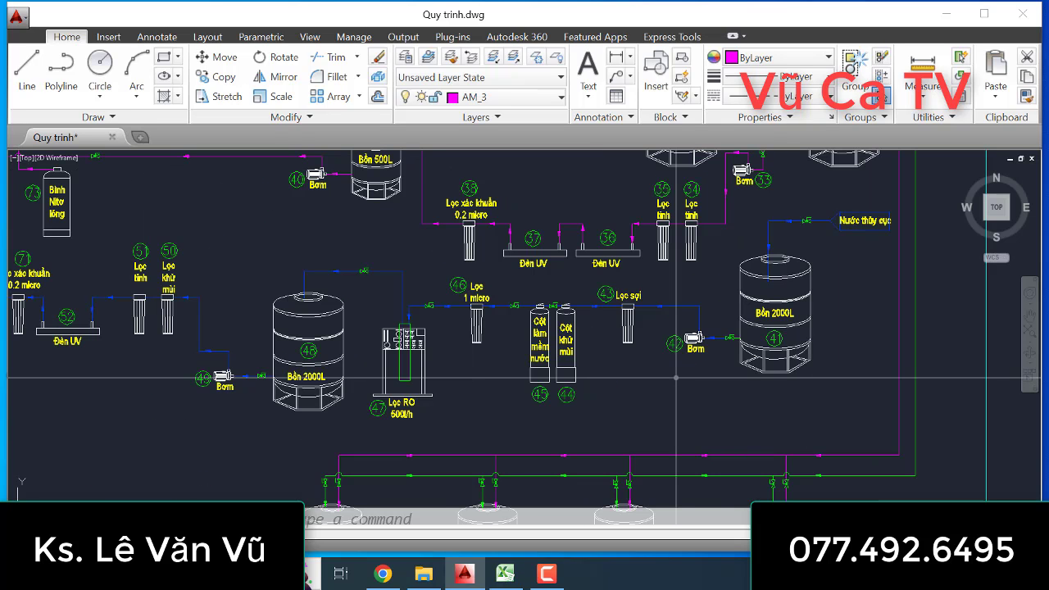
scroll(677, 378, "down", 2)
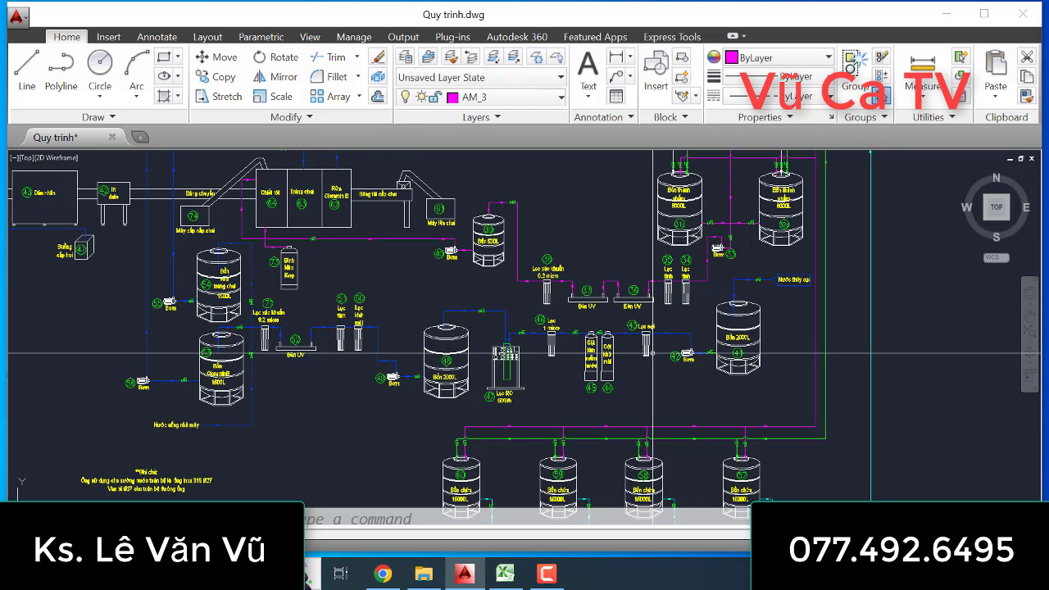
scroll(652, 355, "up", 2)
scroll(652, 355, "down", 2)
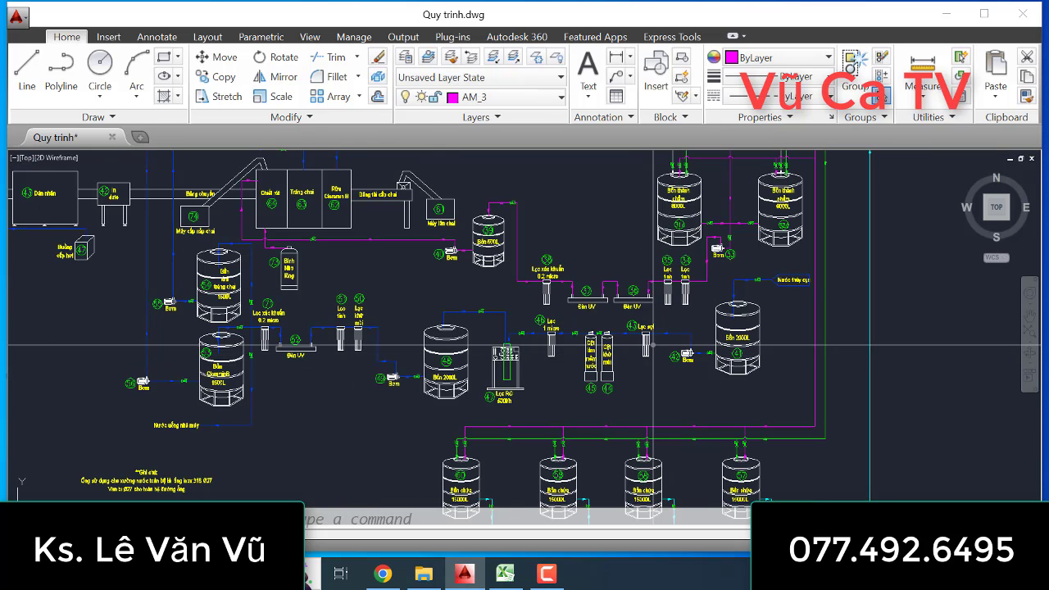
middle_click_drag(620, 337, 622, 358)
scroll(622, 358, "up", 2)
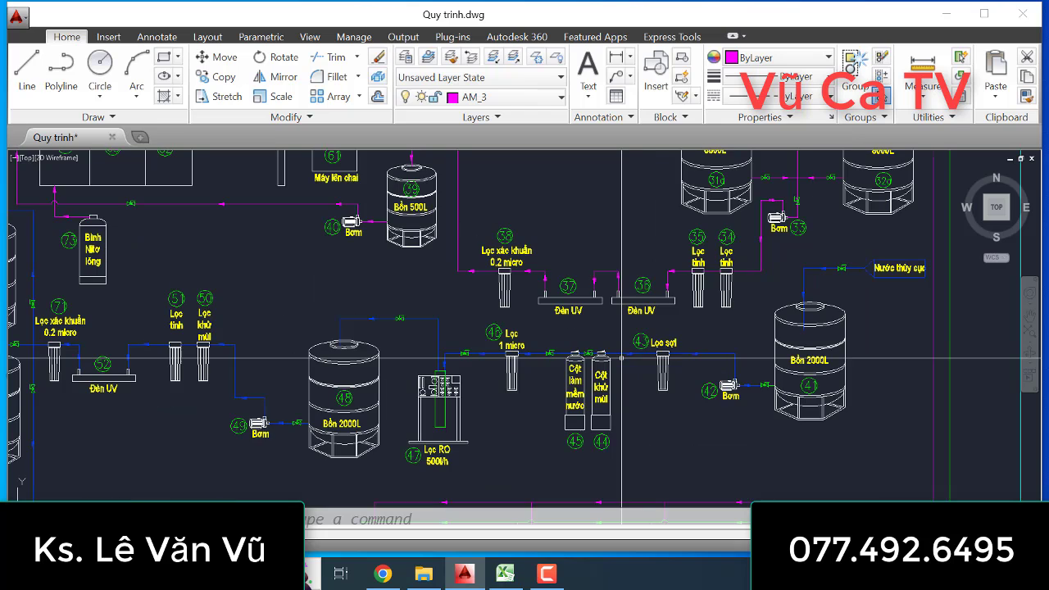
scroll(666, 354, "down", 2)
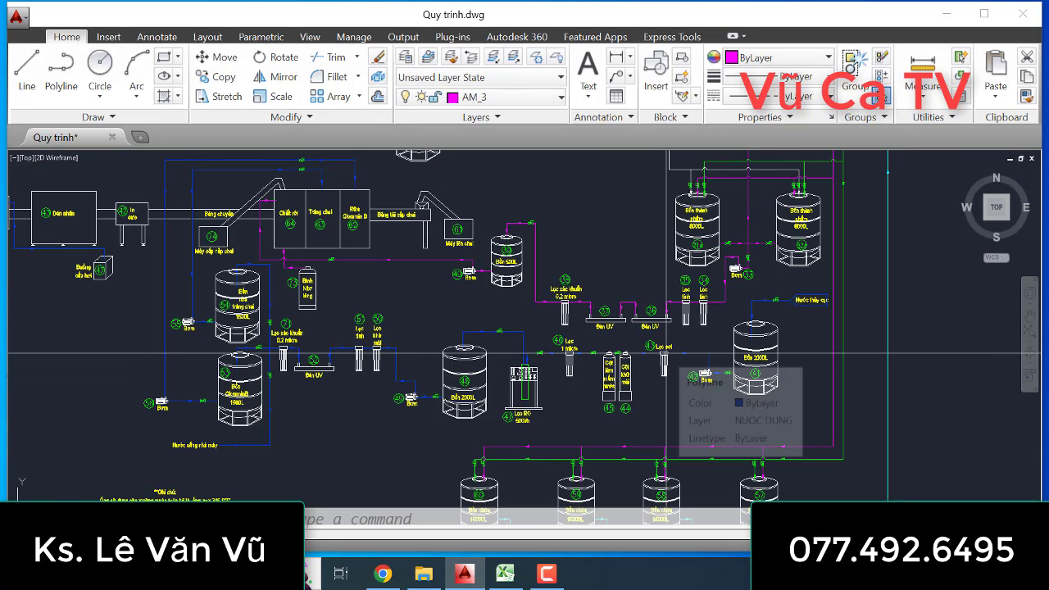
scroll(667, 354, "down", 2)
scroll(668, 354, "down", 1)
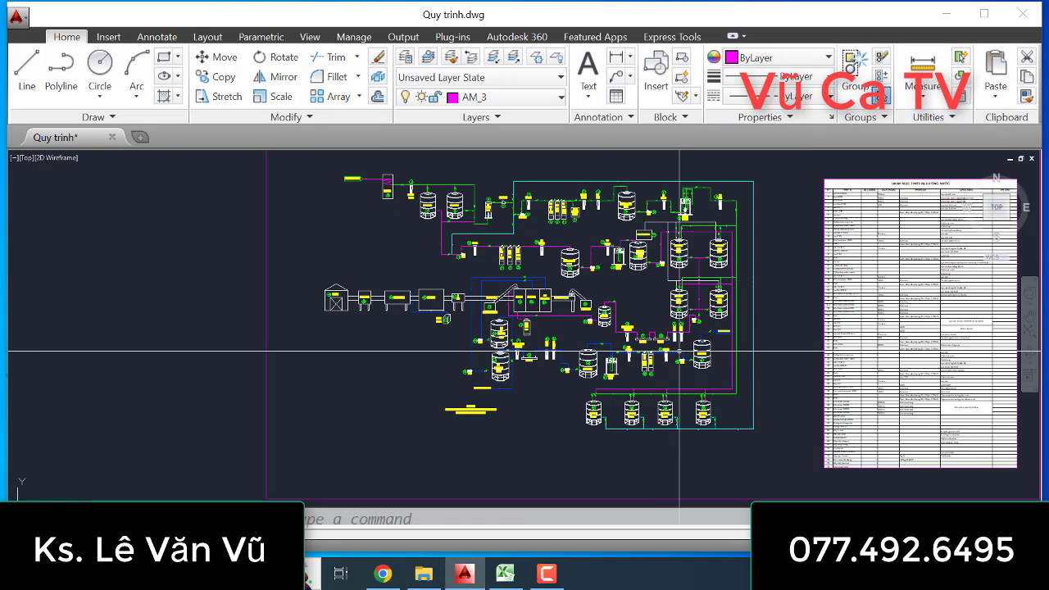
scroll(697, 358, "up", 1)
scroll(696, 358, "up", 2)
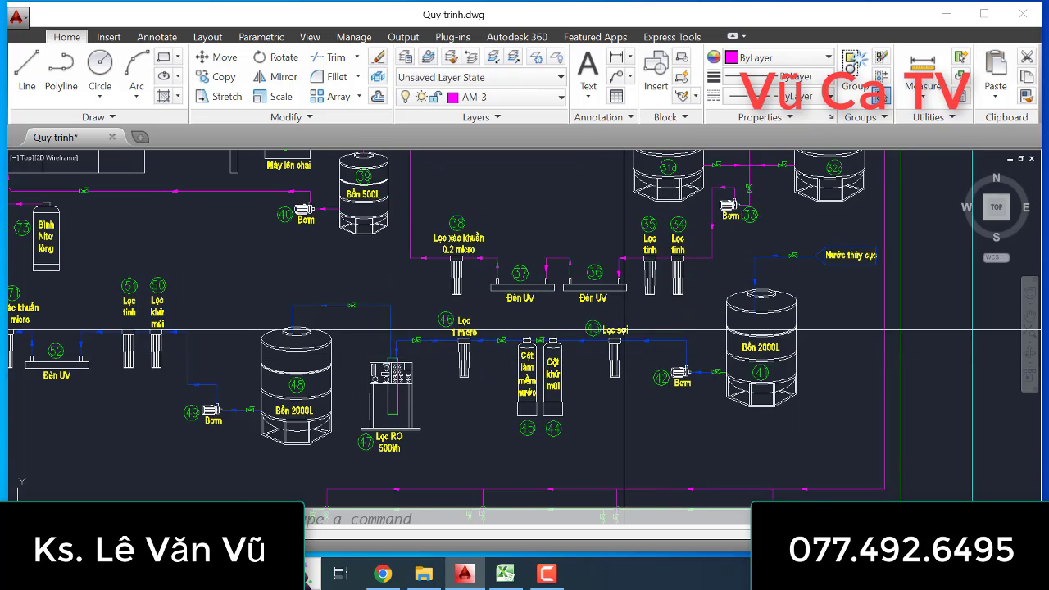
scroll(574, 324, "down", 3)
scroll(560, 315, "up", 4)
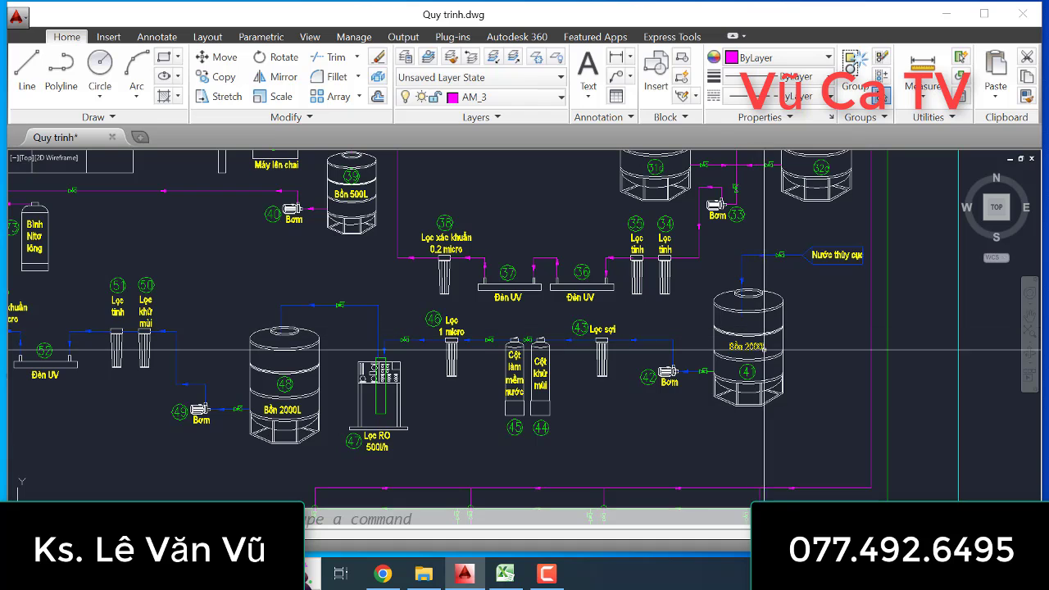
scroll(749, 344, "down", 4)
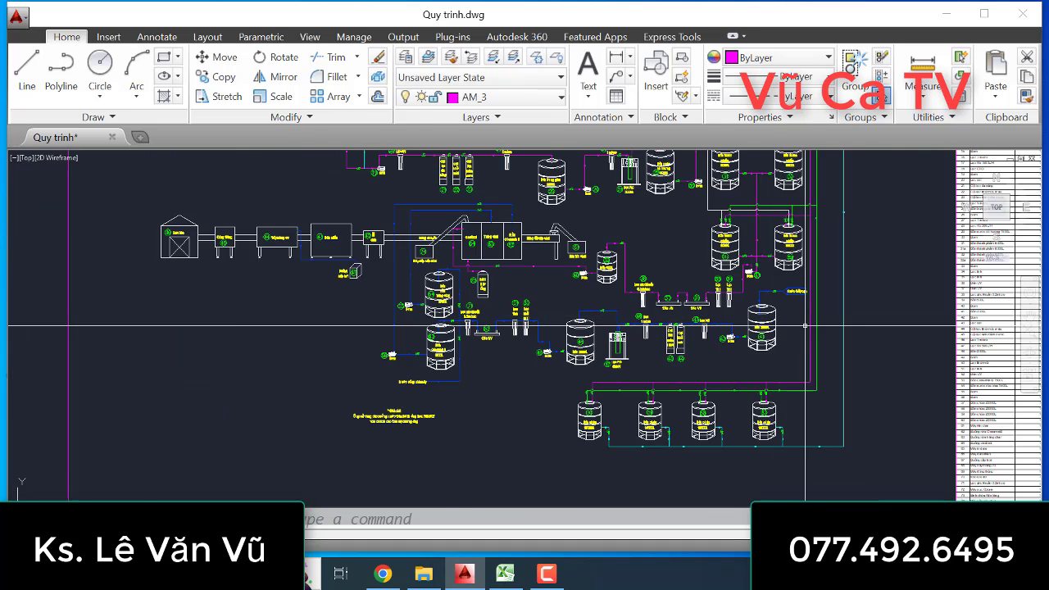
- Compare the Nước thủy cục inlet above tank 41 with the Nước nguyên liệu inlet at cooler 75
scroll(808, 302, "up", 2)
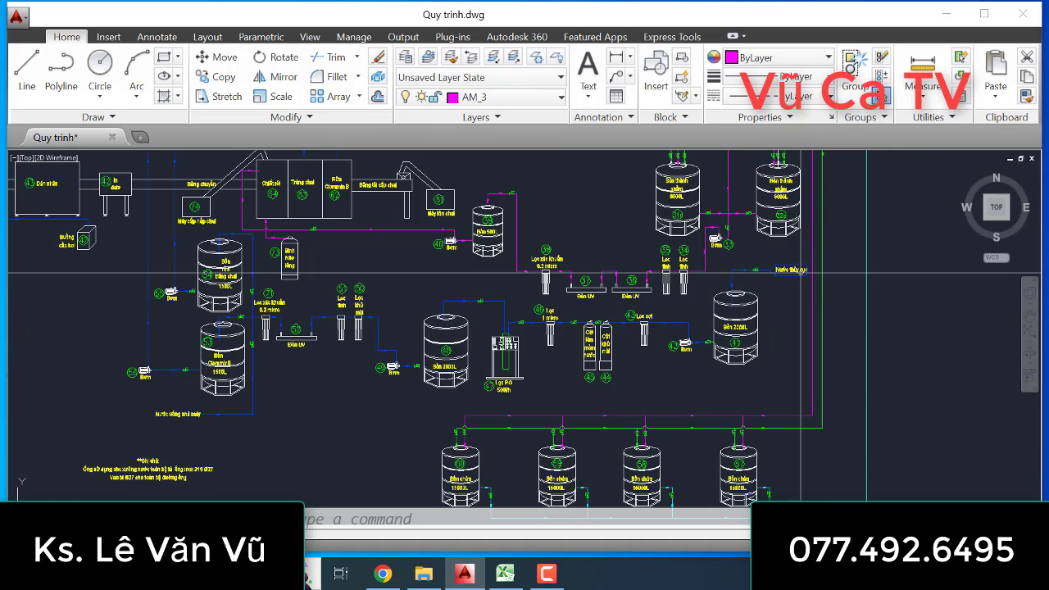
scroll(806, 300, "up", 5)
scroll(803, 297, "down", 5)
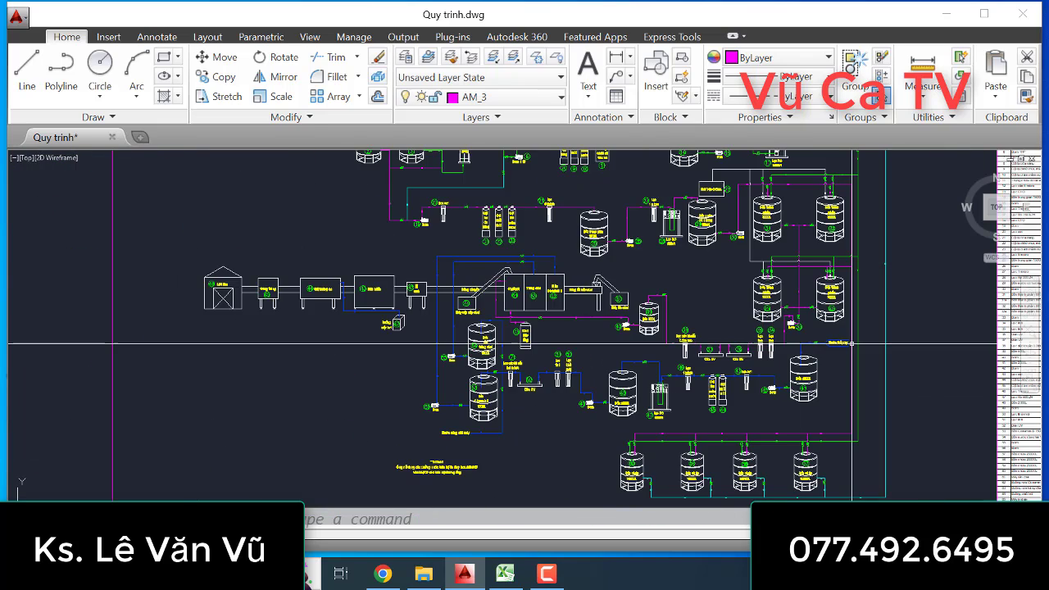
scroll(518, 181, "up", 6)
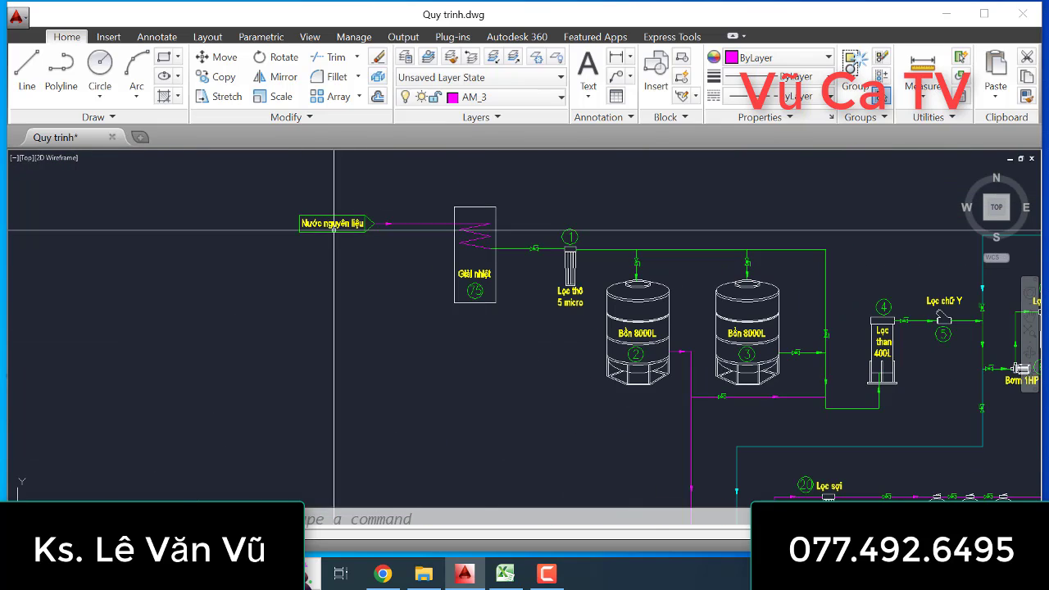
scroll(281, 216, "down", 5)
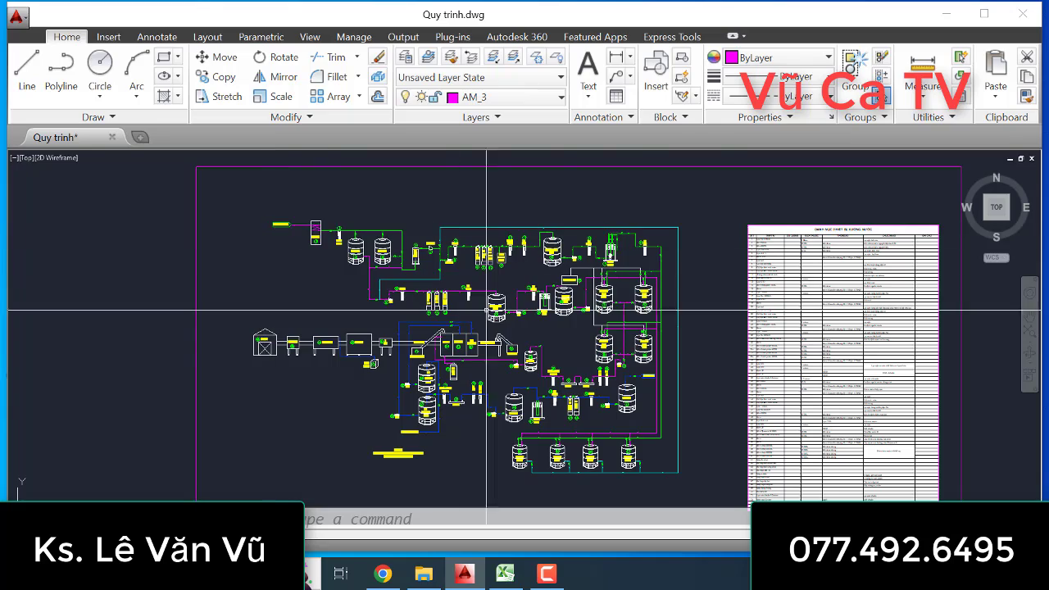
scroll(655, 385, "up", 5)
scroll(656, 384, "up", 2)
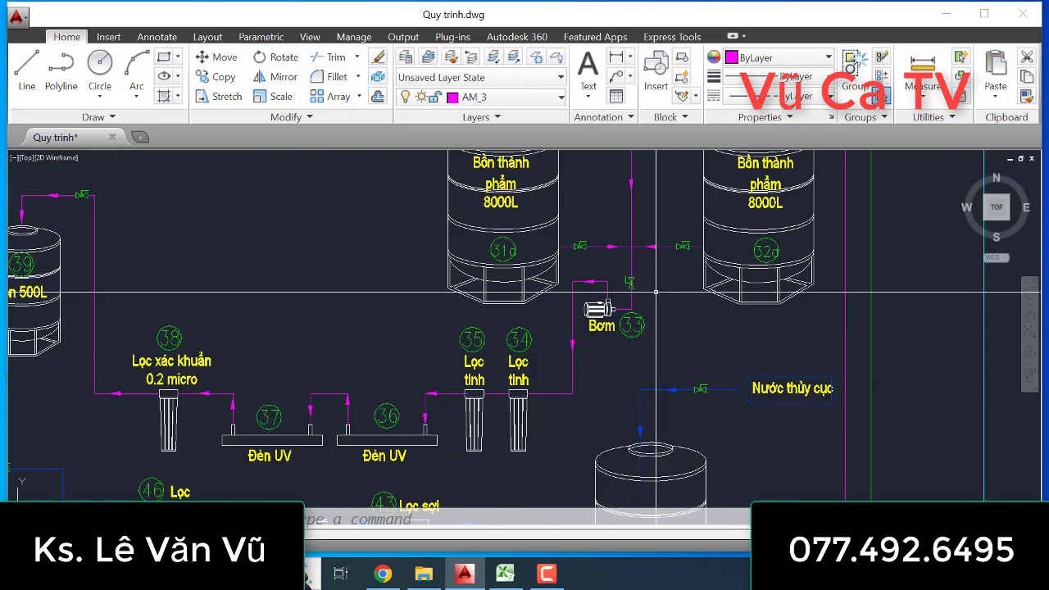
scroll(656, 292, "down", 6)
scroll(287, 217, "up", 5)
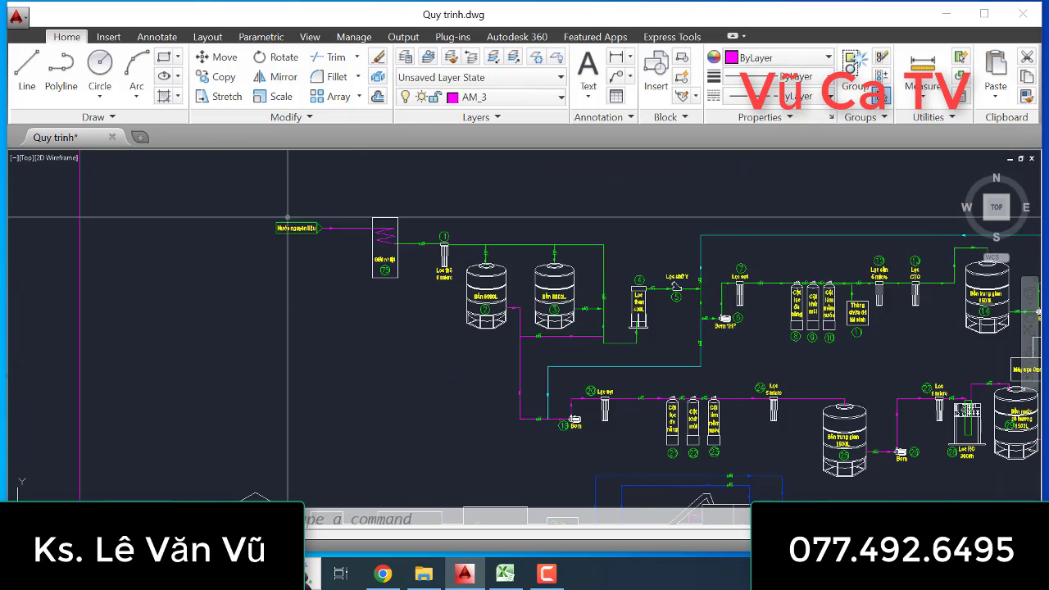
scroll(287, 217, "down", 5)
scroll(613, 400, "up", 6)
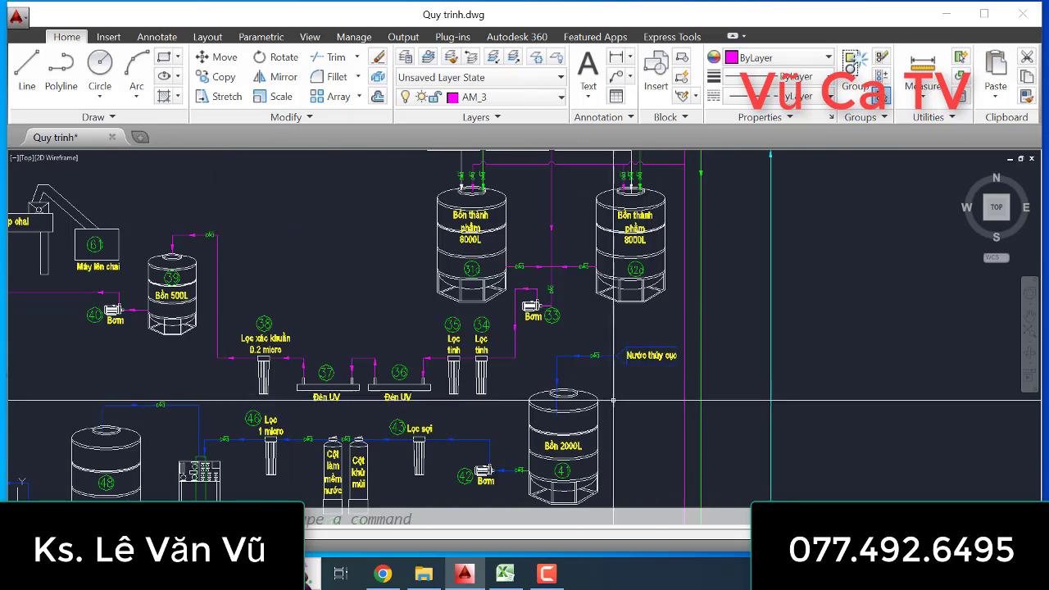
- Examine how the Nước thủy cục supply feeds tank 41 and its treatment devices beneath UV lamps 36 and 37
scroll(614, 400, "down", 5)
scroll(752, 326, "up", 4)
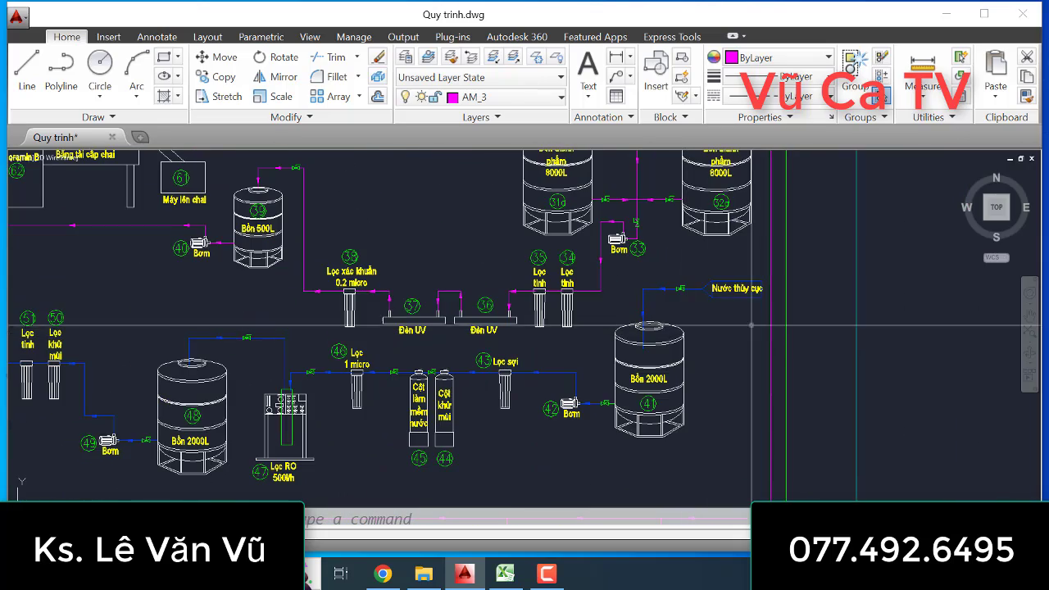
scroll(751, 326, "down", 5)
scroll(743, 337, "up", 3)
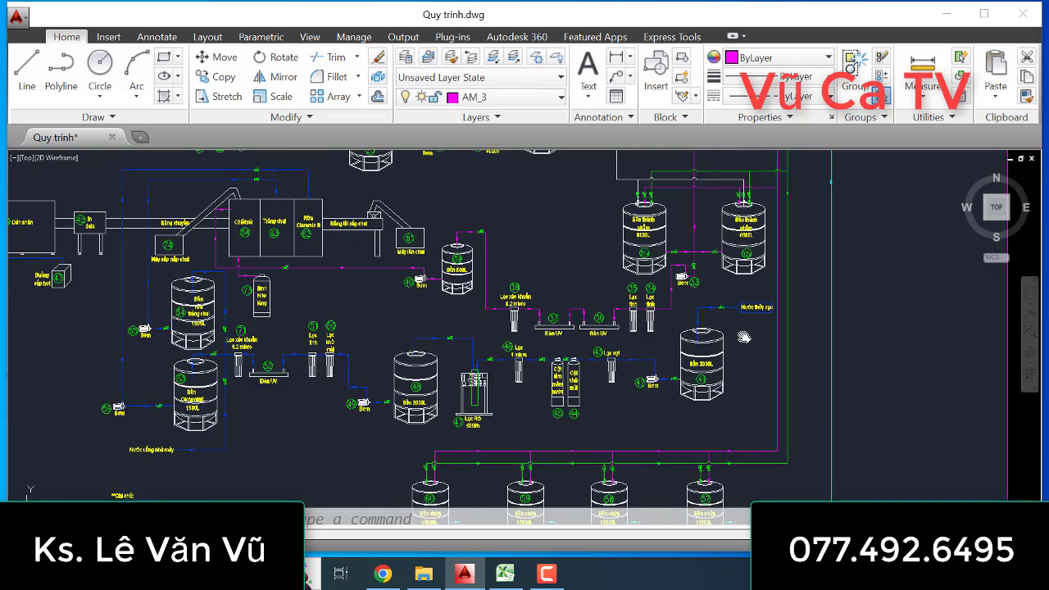
scroll(743, 337, "up", 5)
scroll(650, 354, "down", 4)
scroll(650, 354, "up", 1)
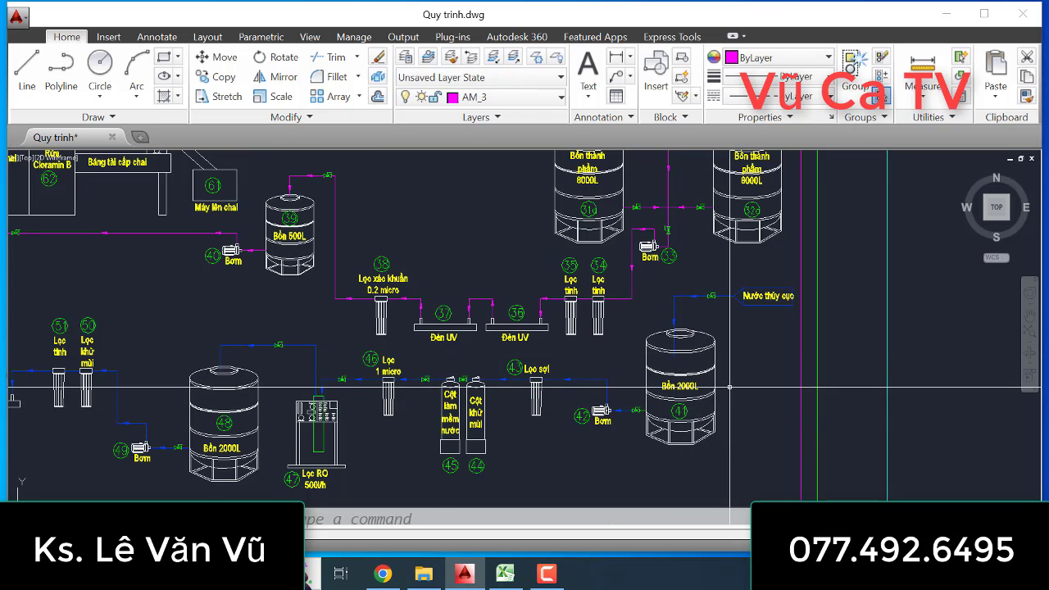
scroll(730, 387, "down", 5)
scroll(634, 411, "up", 3)
scroll(633, 410, "down", 1)
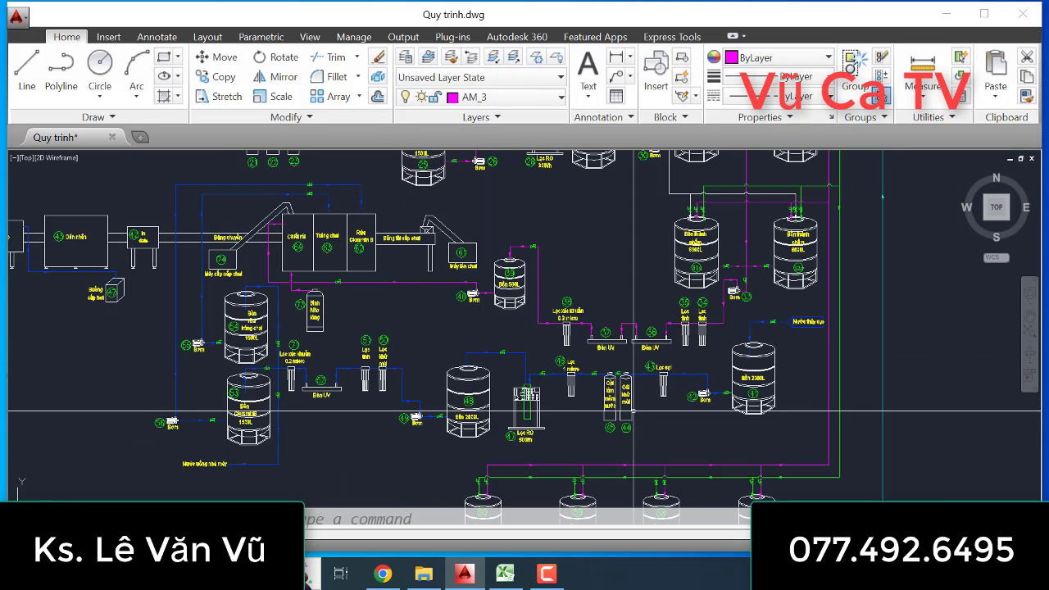
scroll(271, 392, "up", 1)
scroll(349, 371, "down", 1)
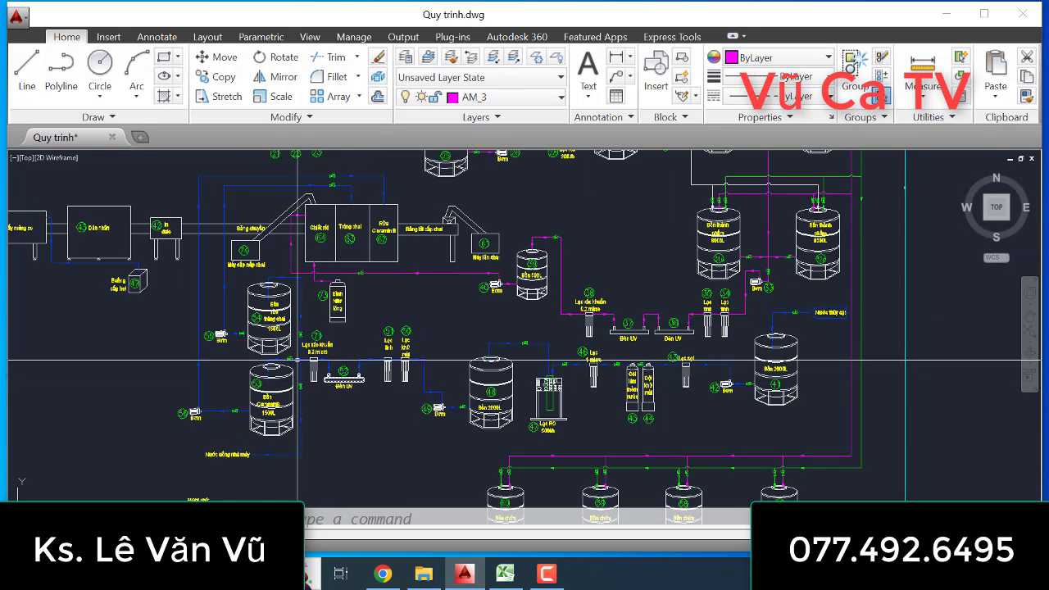
- Examine rinse tank 54 and Cloramin B tank 53 with their feed through filters 50, 51 and 71 and UV lamp 52
scroll(270, 345, "up", 2)
scroll(301, 345, "down", 2)
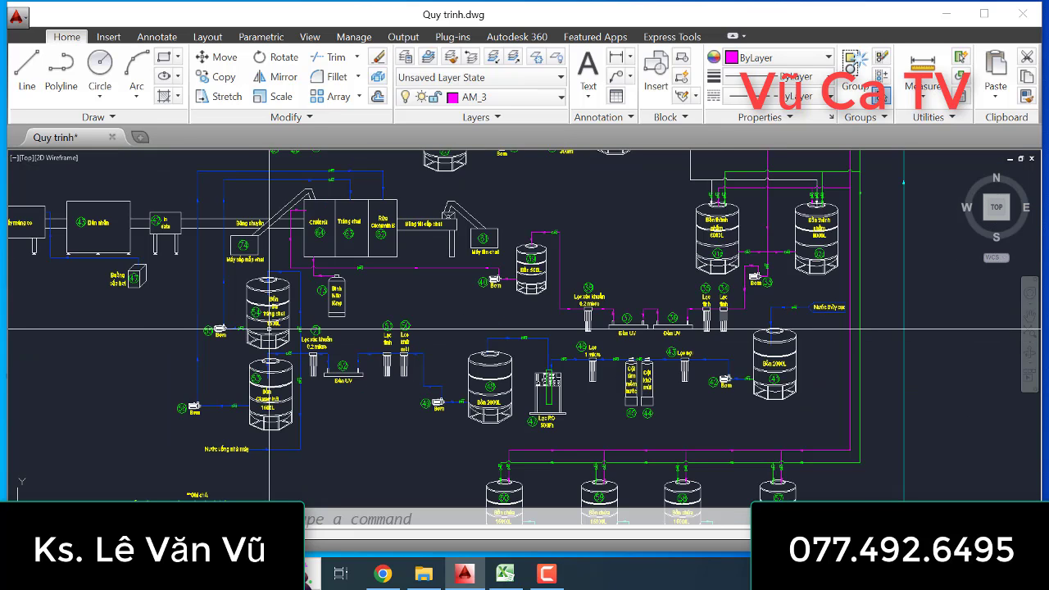
scroll(308, 387, "up", 2)
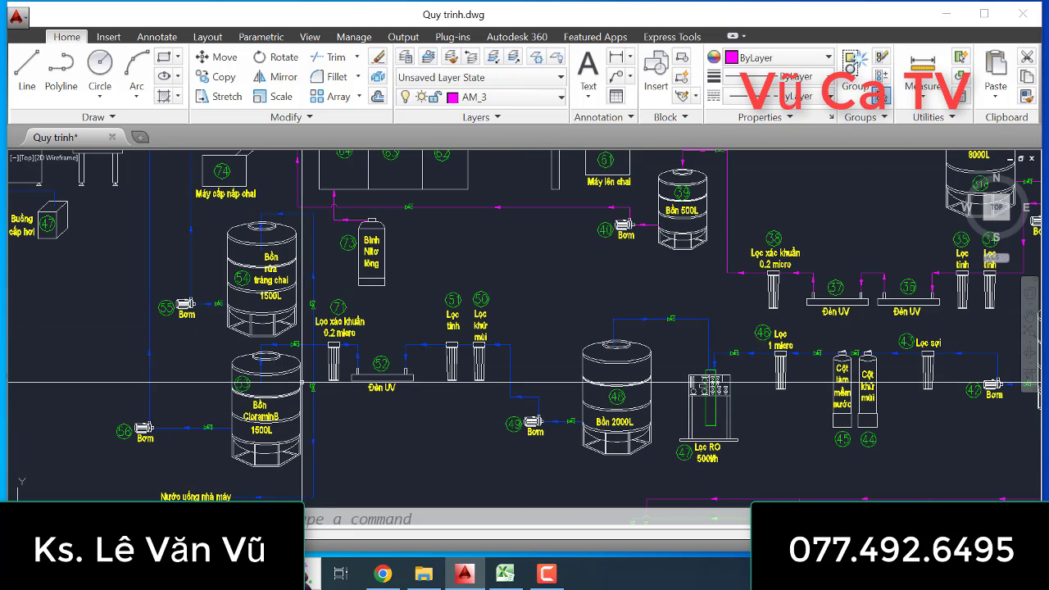
scroll(303, 384, "down", 2)
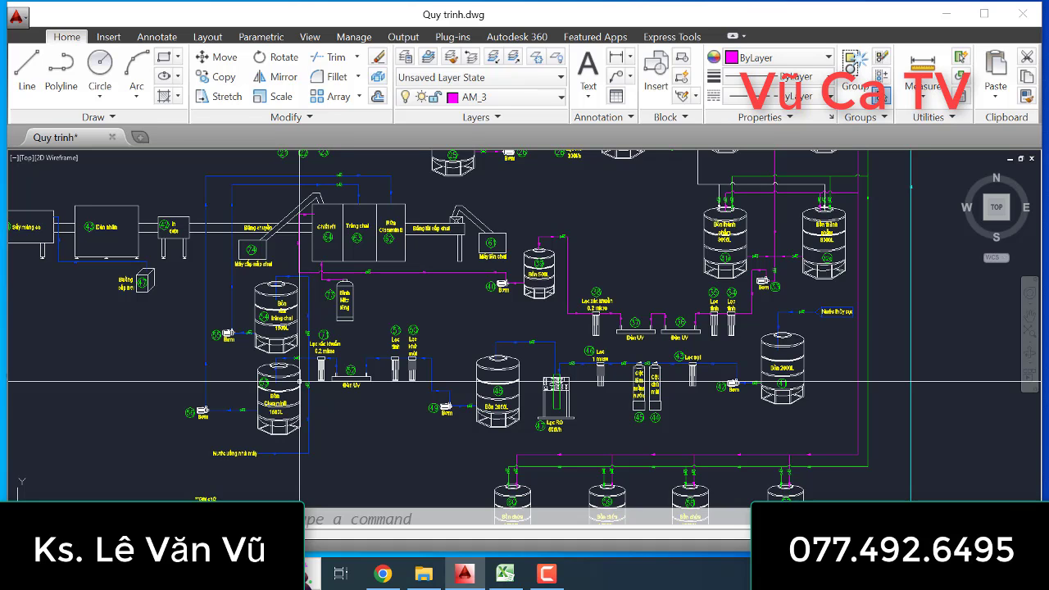
scroll(623, 387, "up", 2)
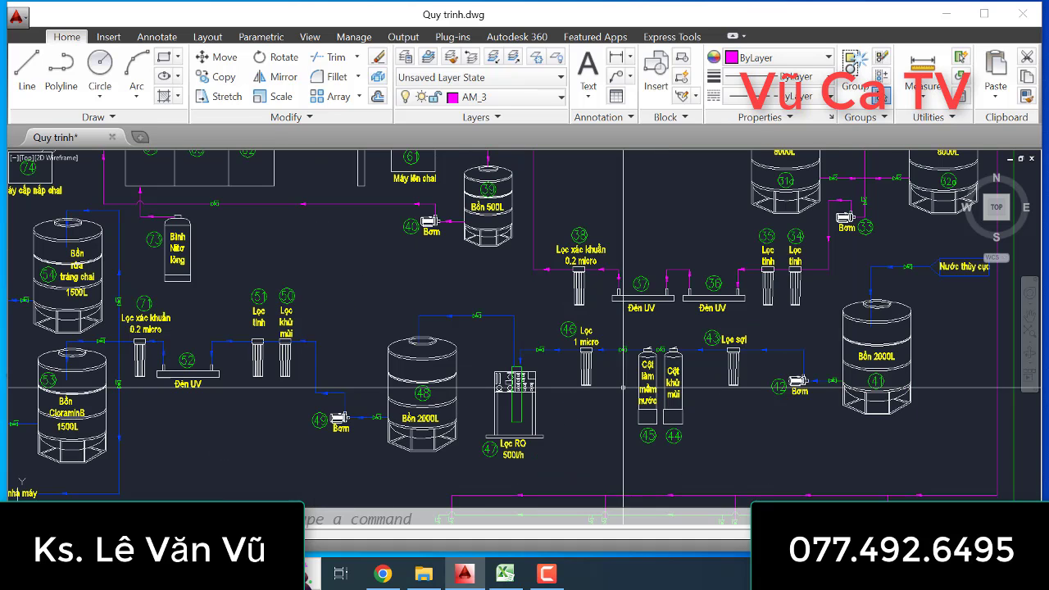
- Recheck the Nước thủy cục inlet at tank 41, and view the entire plant diagram together with its equipment table
scroll(623, 387, "down", 2)
scroll(817, 352, "up", 3)
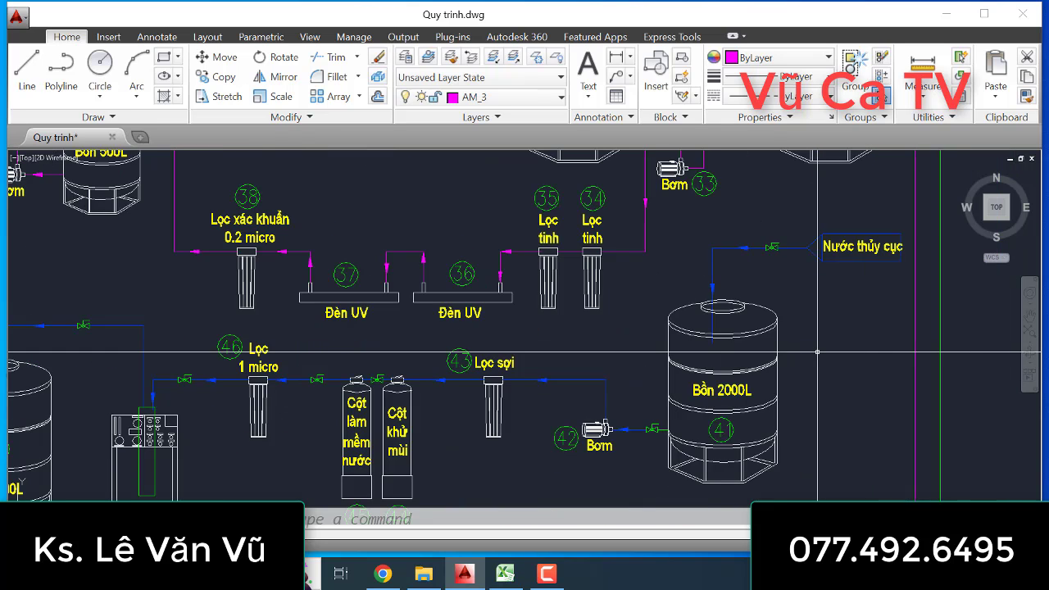
scroll(750, 384, "down", 2)
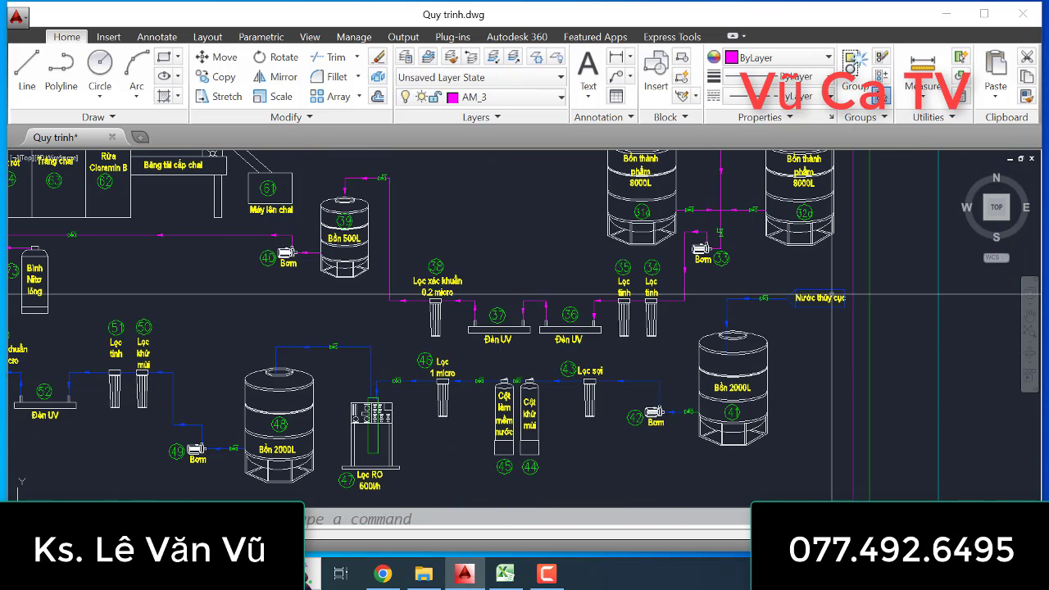
scroll(846, 291, "up", 6)
scroll(846, 291, "down", 4)
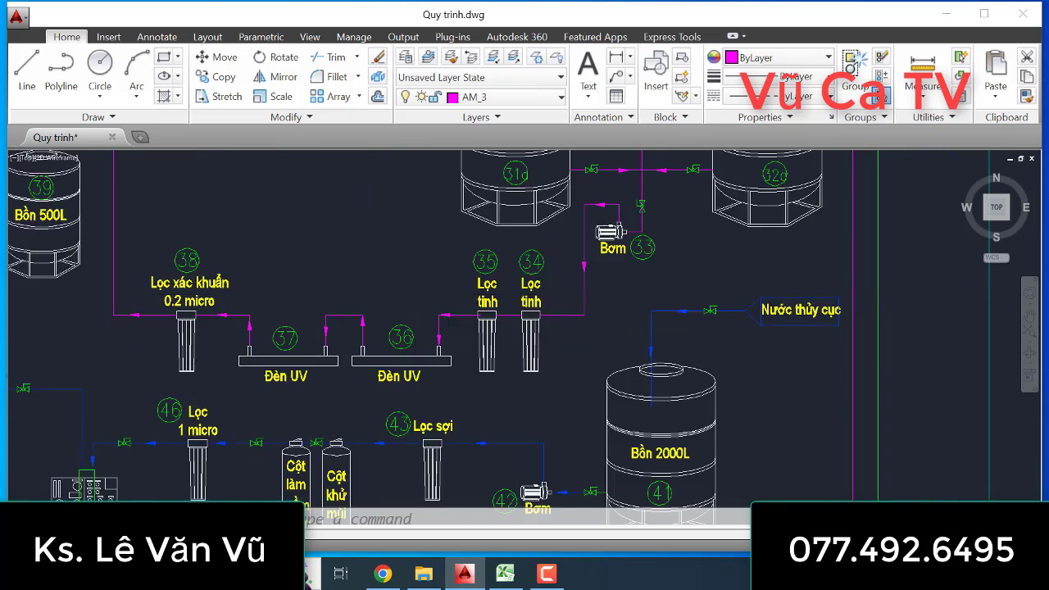
scroll(836, 294, "down", 4)
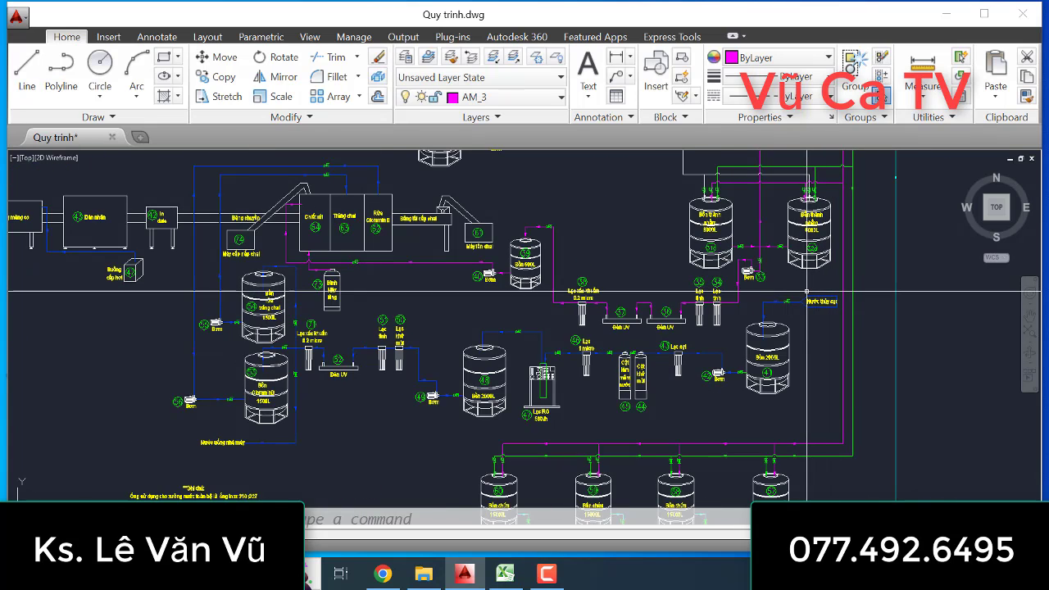
scroll(754, 313, "down", 2)
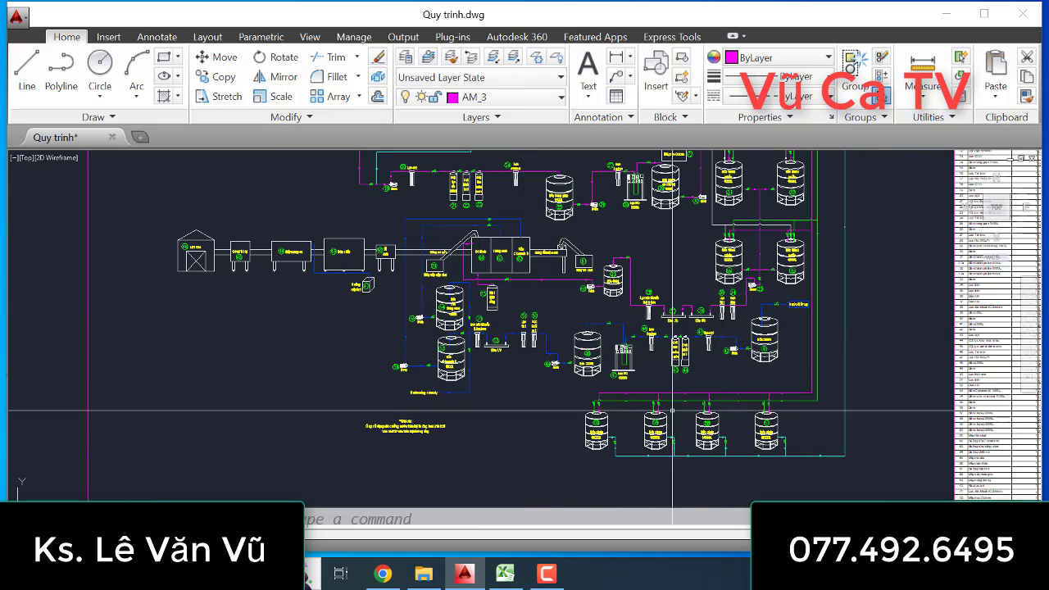
scroll(627, 354, "down", 3)
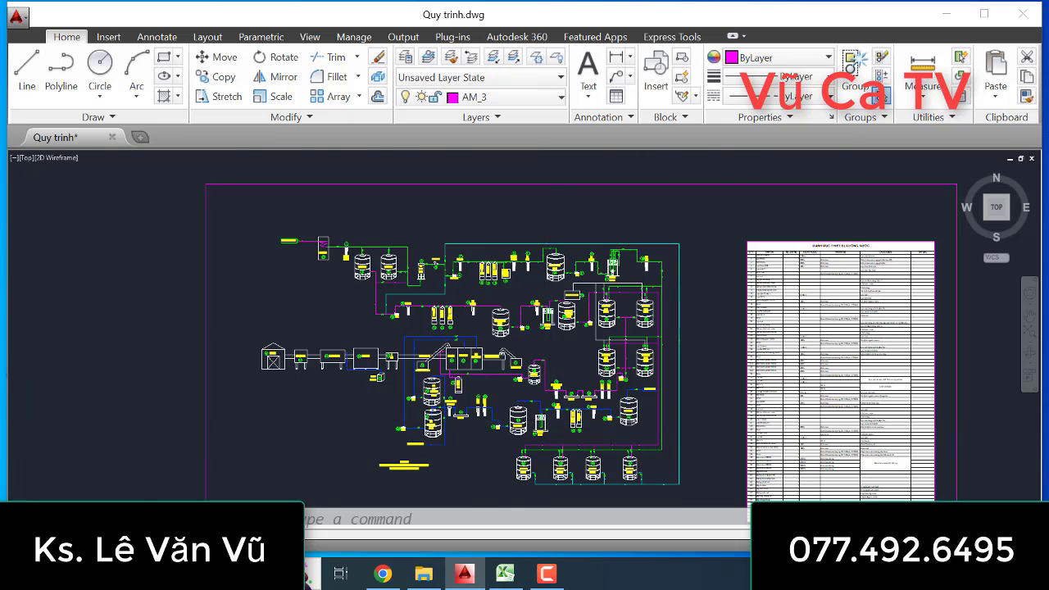
- Read the Ghi chú note below the Nước uống nhà máy outlet, covering the pipe and ball valve specifications
scroll(544, 422, "up", 4)
scroll(538, 381, "down", 3)
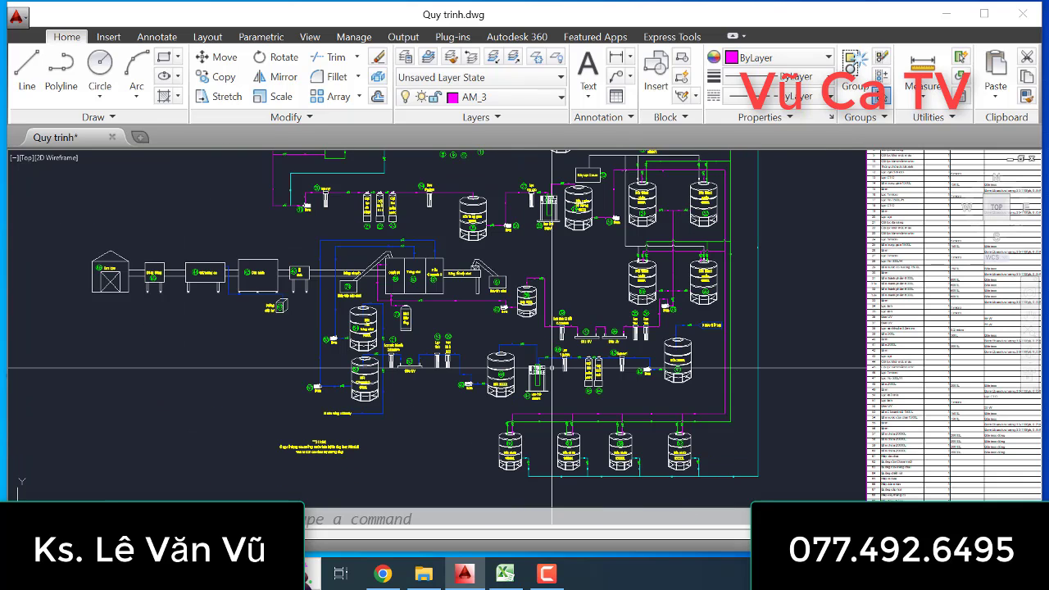
scroll(432, 418, "up", 6)
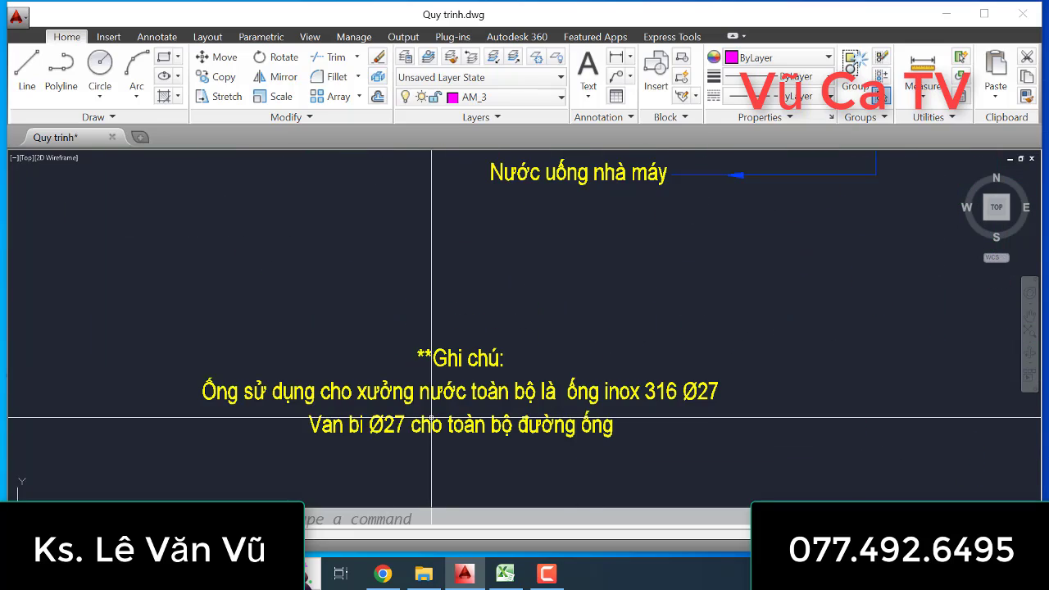
scroll(432, 417, "down", 2)
scroll(480, 344, "down", 4)
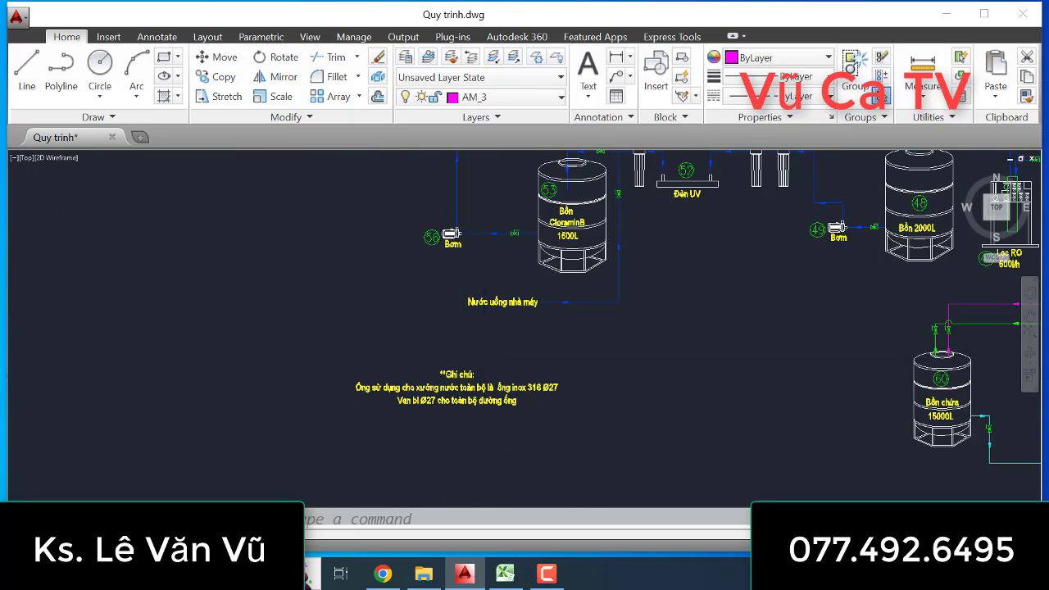
mouse_move(487, 347)
middle_mouse_down()
mouse_move(546, 383)
mouse_move(545, 325)
middle_mouse_up()
scroll(388, 400, "up", 4)
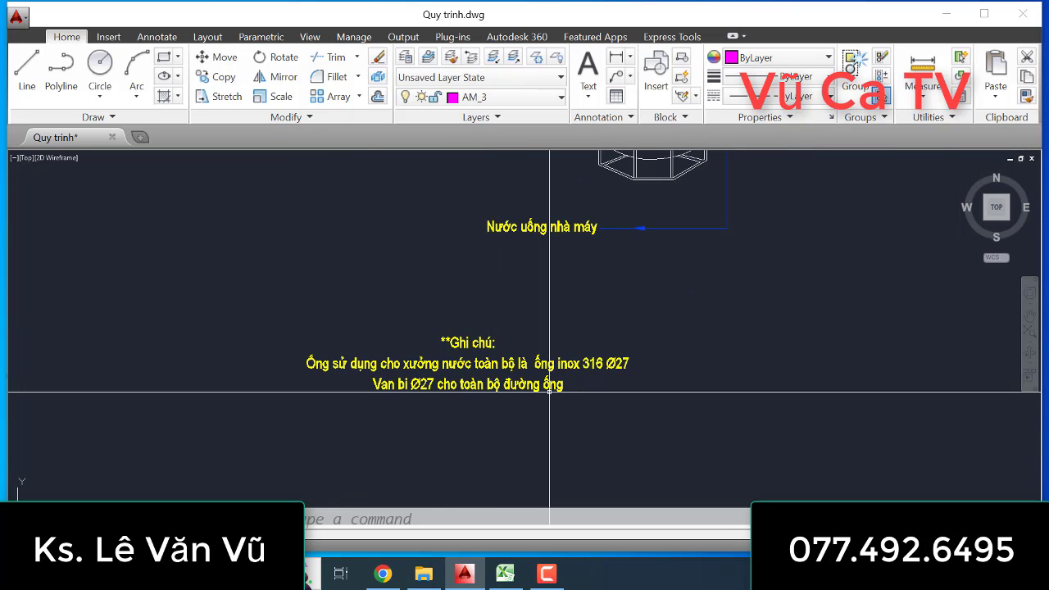
scroll(611, 405, "up", 2)
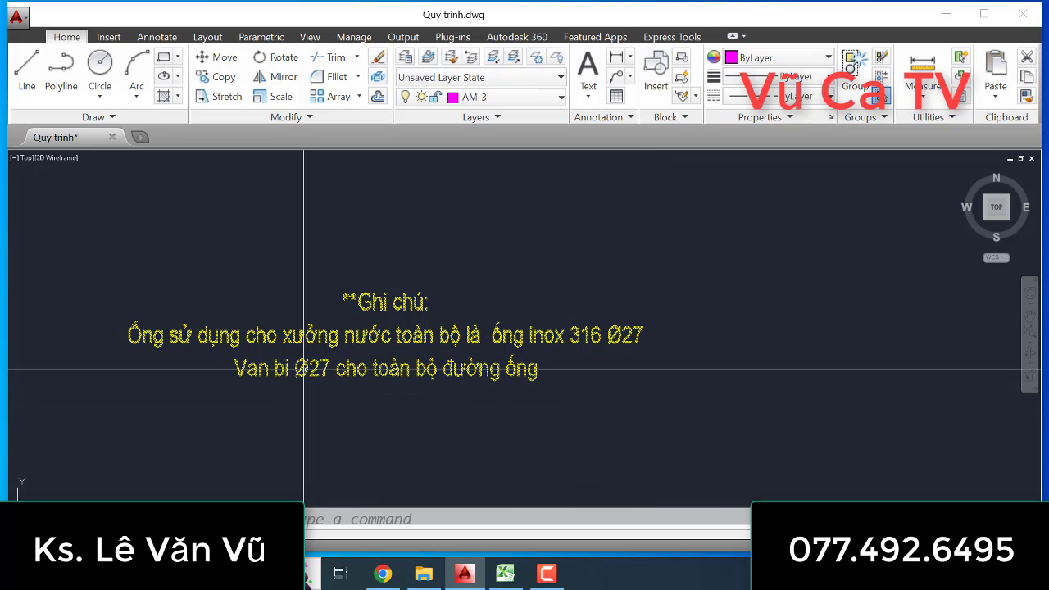
- View the whole plant diagram with its equipment table, and inspect the bottling line with its surrounding water branches
scroll(528, 326, "down", 5)
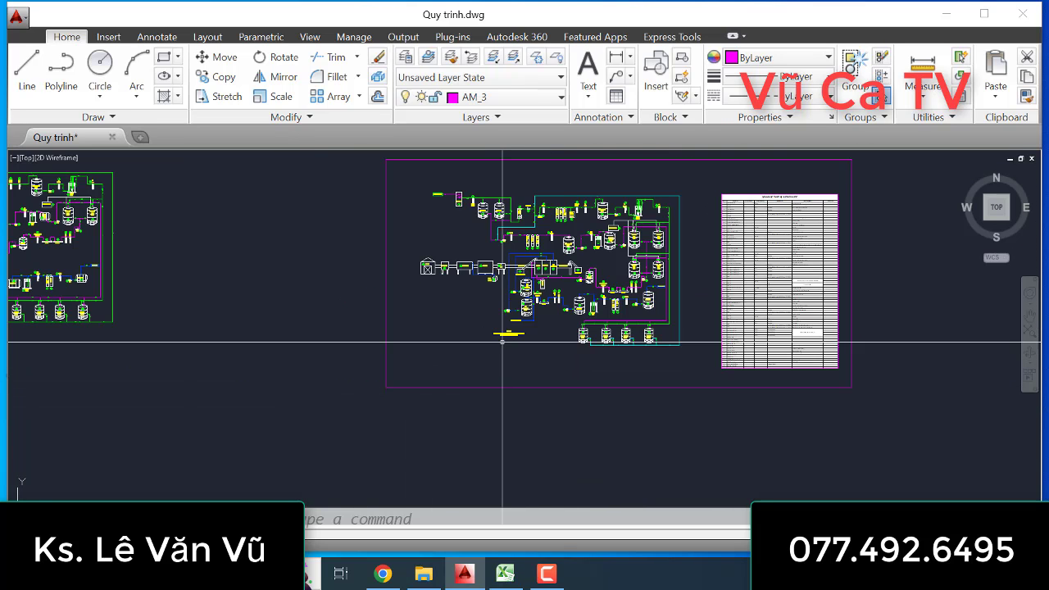
scroll(556, 308, "up", 4)
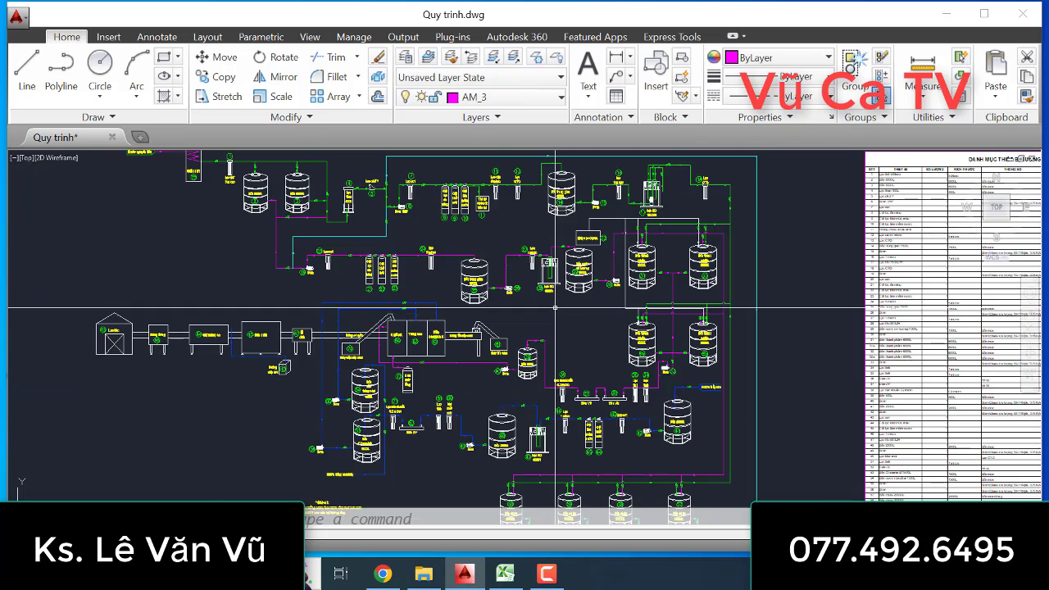
scroll(557, 308, "down", 2)
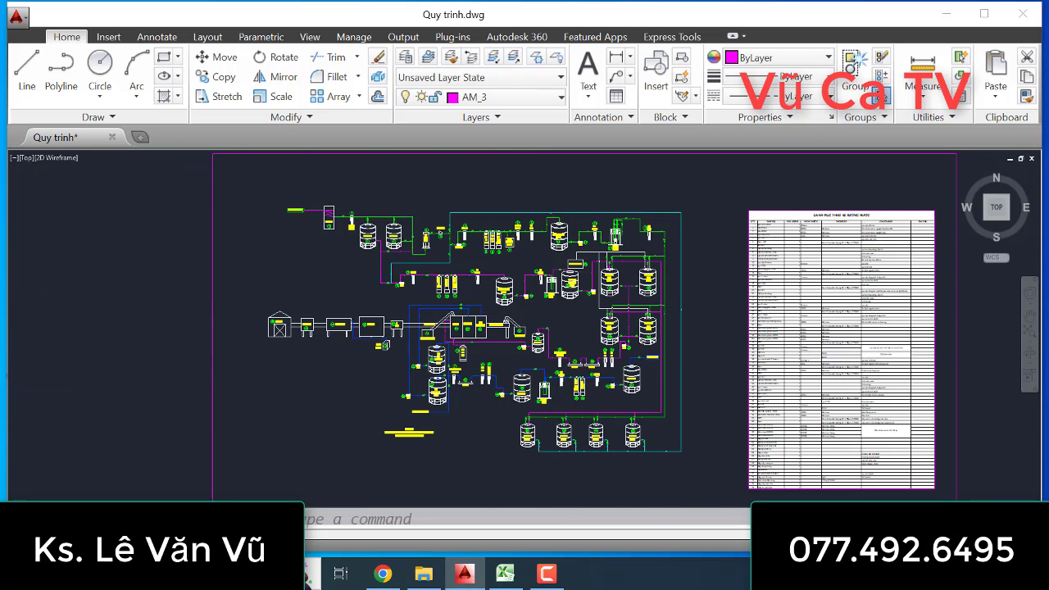
scroll(542, 335, "up", 3)
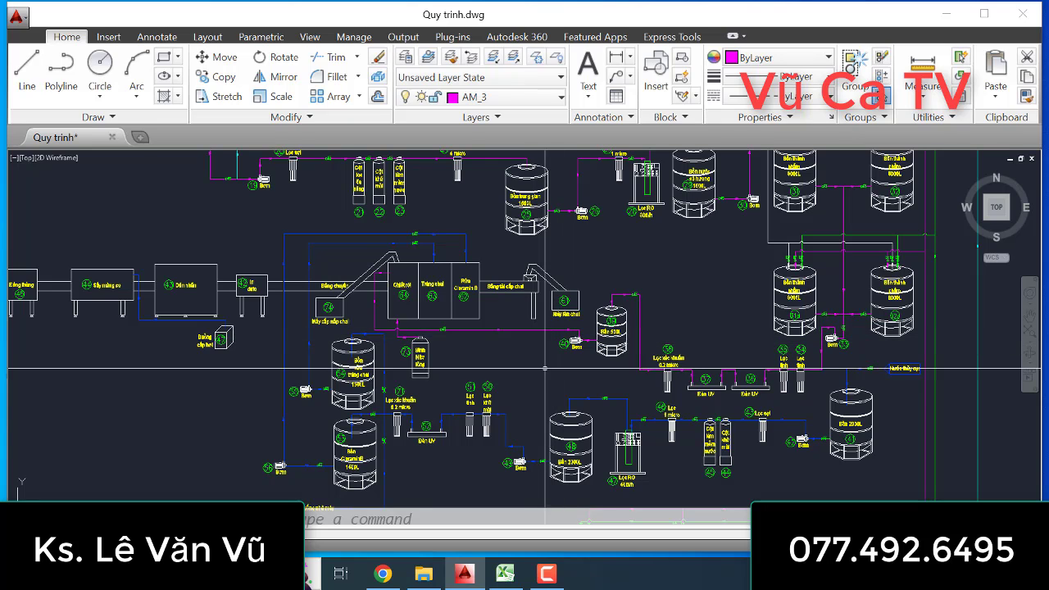
left_click(544, 584)
left_click(543, 577)
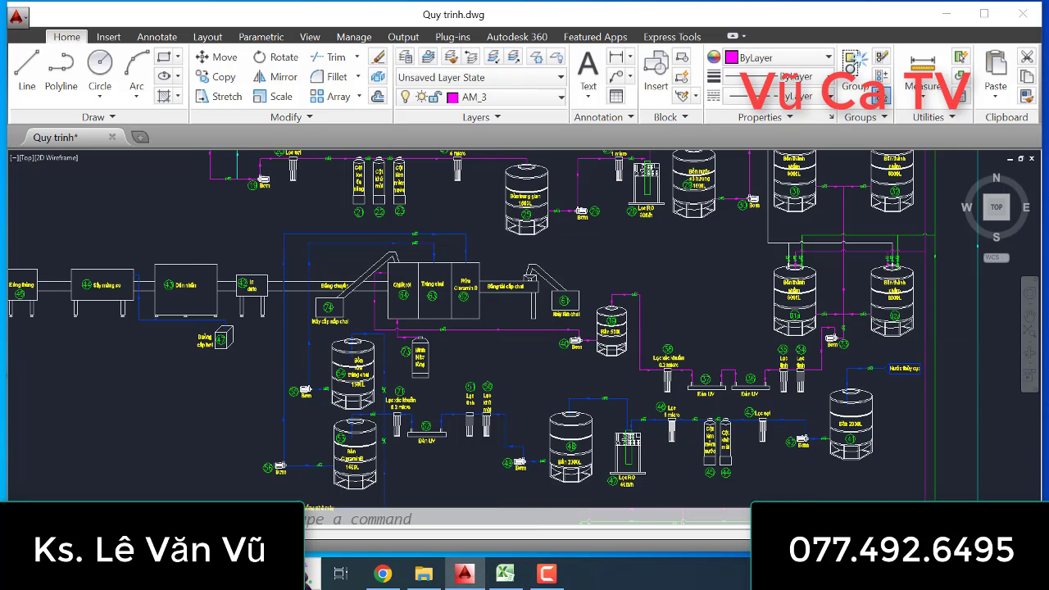
scroll(501, 355, "down", 4)
scroll(501, 355, "up", 2)
scroll(501, 355, "up", 2)
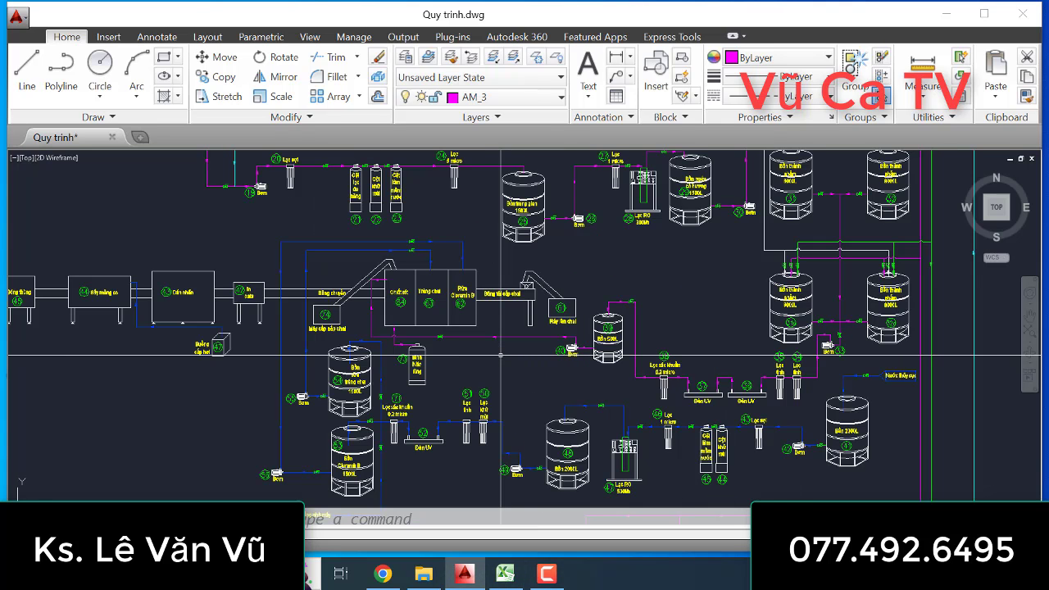
scroll(501, 355, "down", 3)
scroll(484, 357, "up", 2)
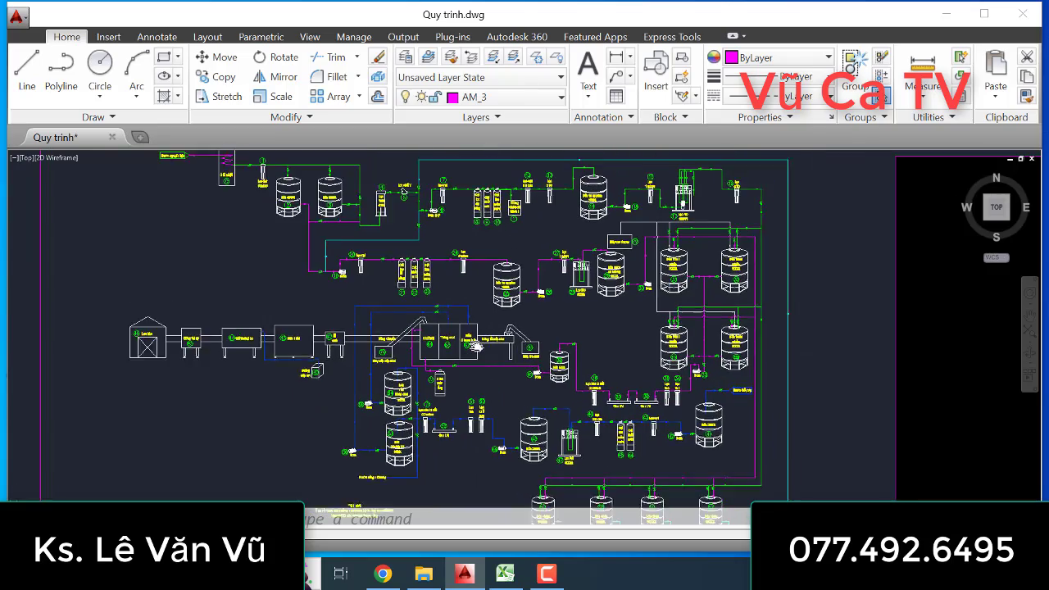
scroll(474, 357, "up", 2)
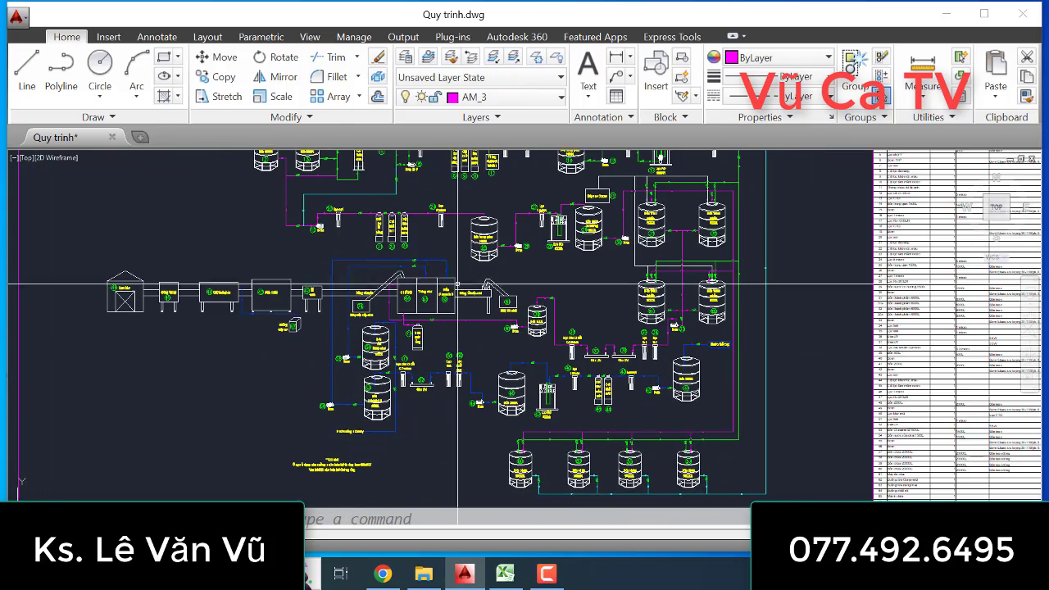
scroll(464, 263, "down", 2)
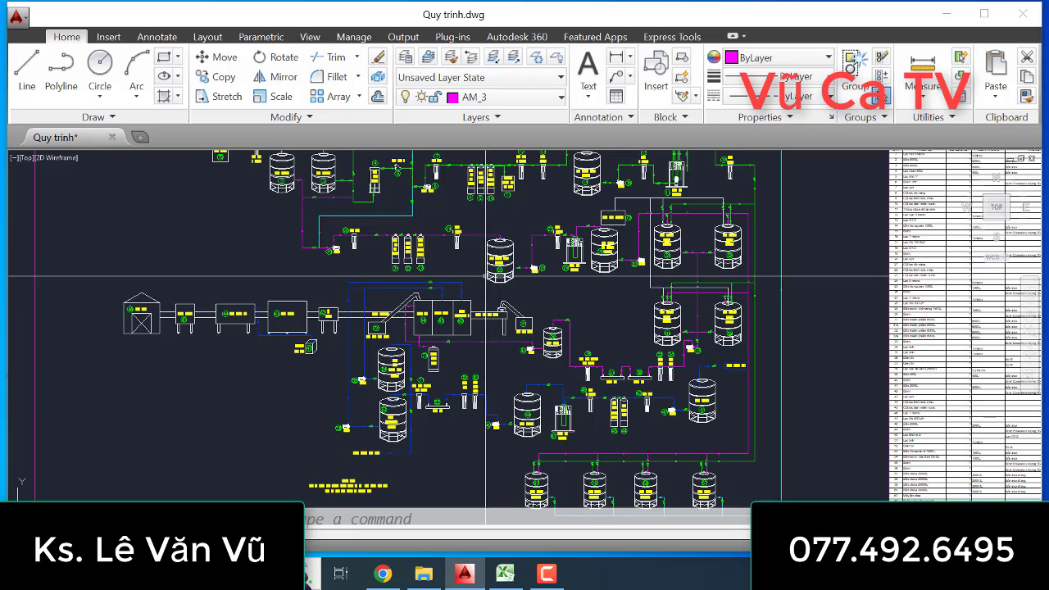
middle_click_drag(465, 316, 479, 361)
scroll(459, 328, "down", 2)
scroll(435, 296, "up", 3)
scroll(424, 281, "down", 3)
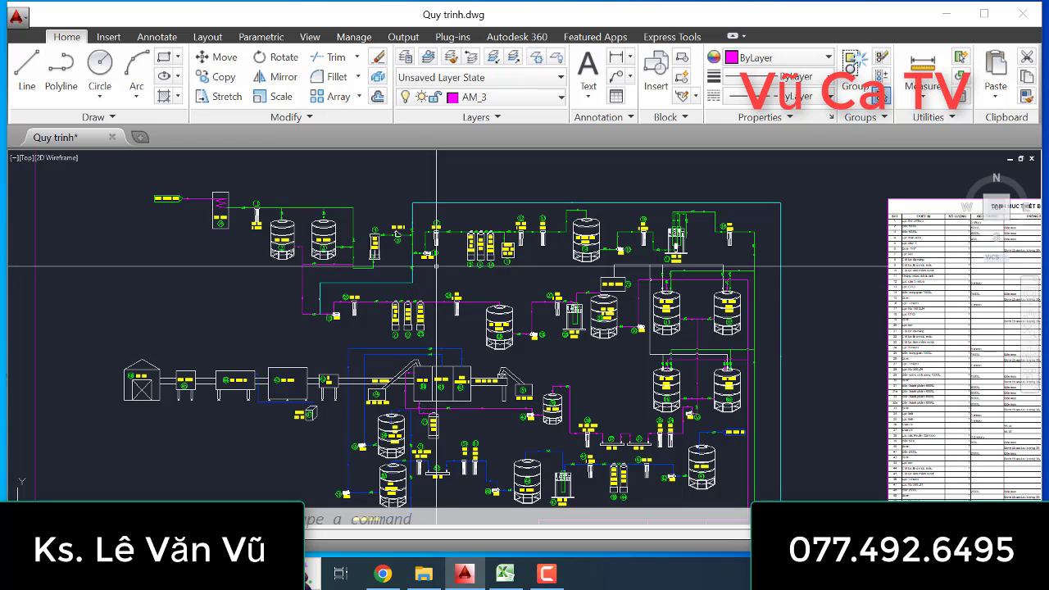
scroll(463, 360, "down", 2)
scroll(472, 382, "up", 2)
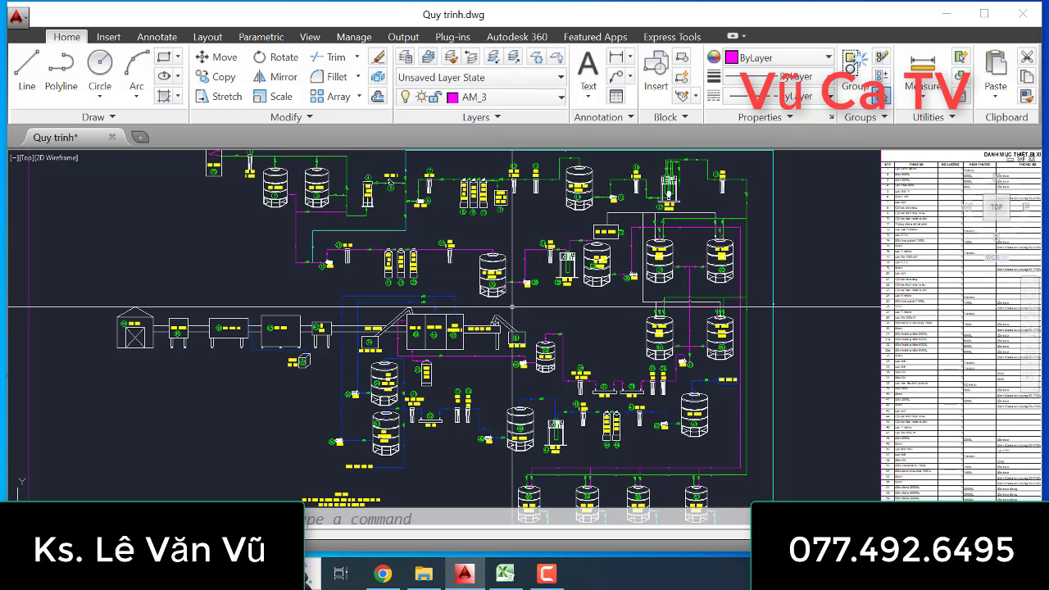
scroll(482, 287, "down", 2)
scroll(386, 295, "up", 2)
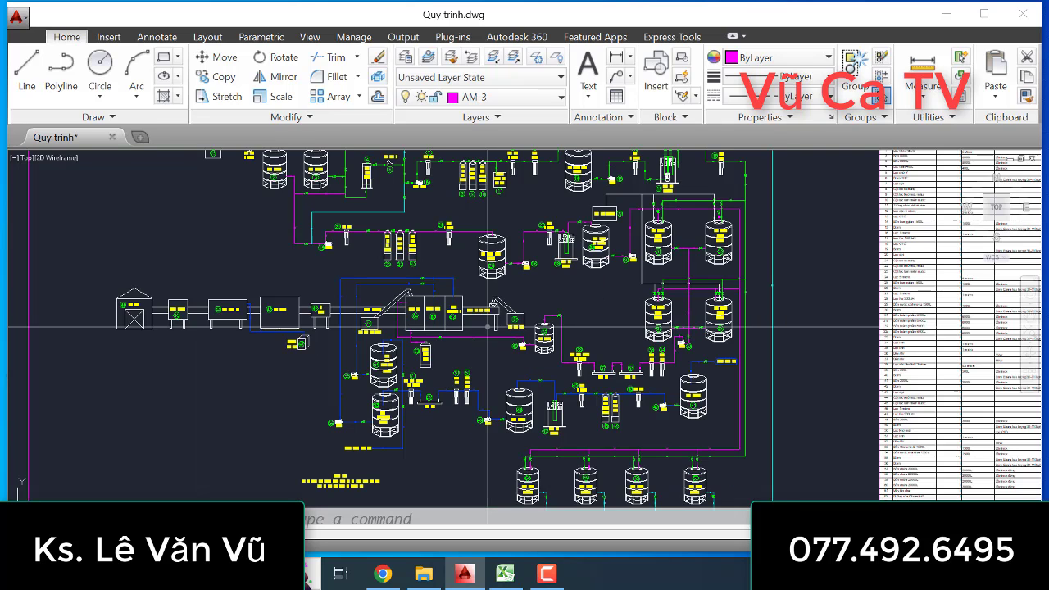
scroll(371, 288, "up", 1)
scroll(585, 302, "down", 2)
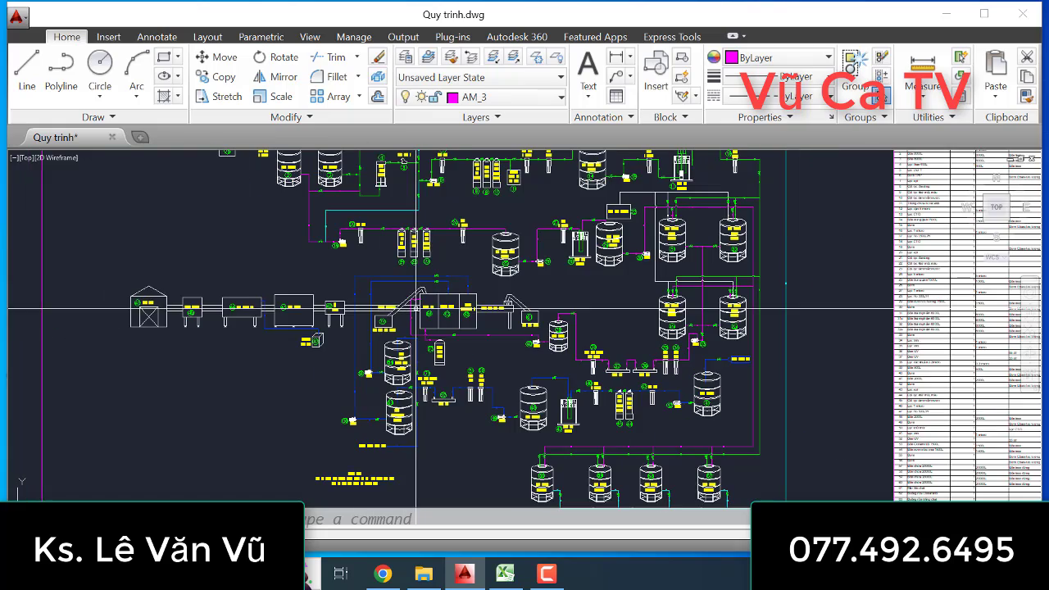
scroll(584, 301, "up", 1)
mouse_move(585, 301)
middle_mouse_down()
mouse_move(556, 336)
mouse_move(551, 293)
middle_mouse_up()
scroll(384, 316, "up", 3)
scroll(384, 316, "down", 3)
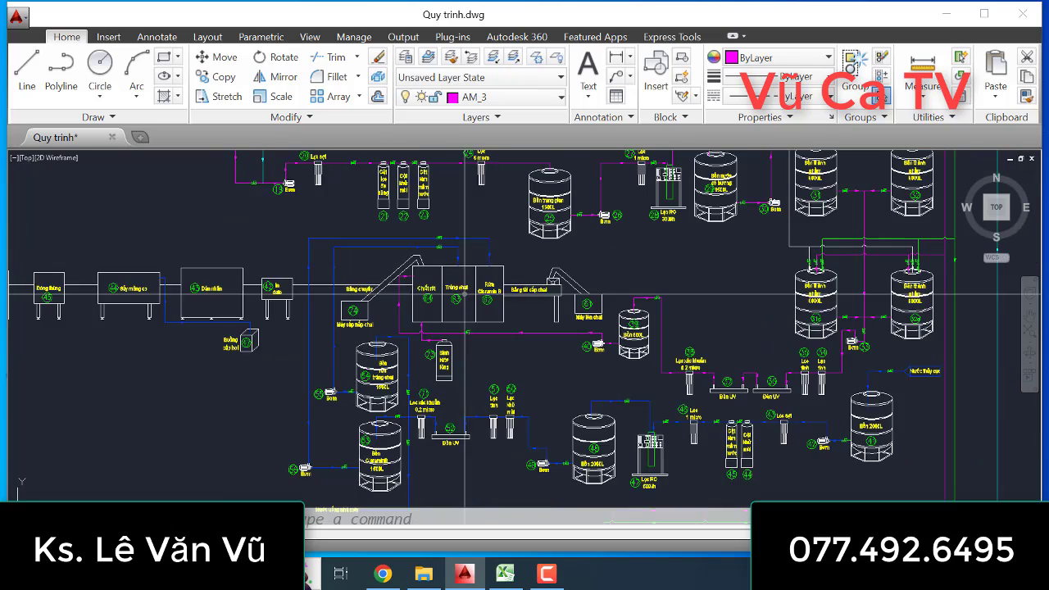
middle_click_drag(572, 283, 533, 329)
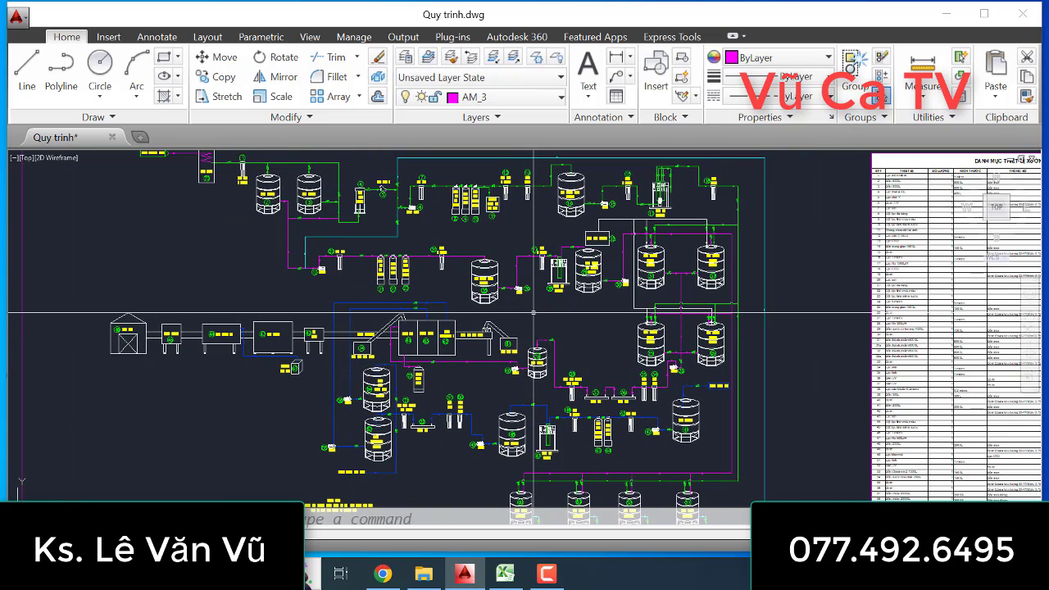
scroll(534, 313, "down", 2)
scroll(533, 313, "up", 2)
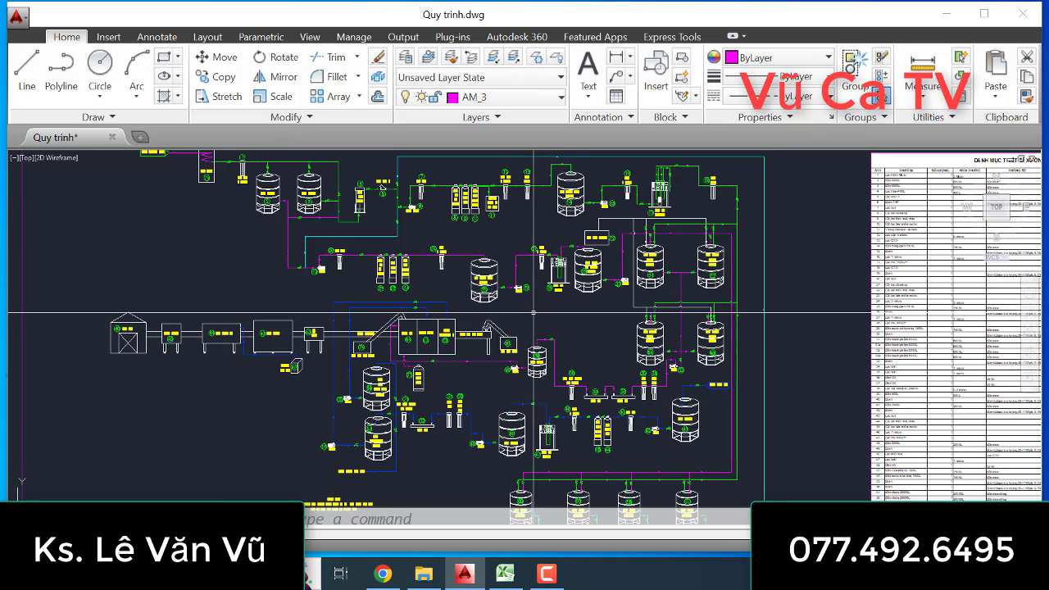
scroll(533, 312, "up", 4)
scroll(523, 318, "down", 4)
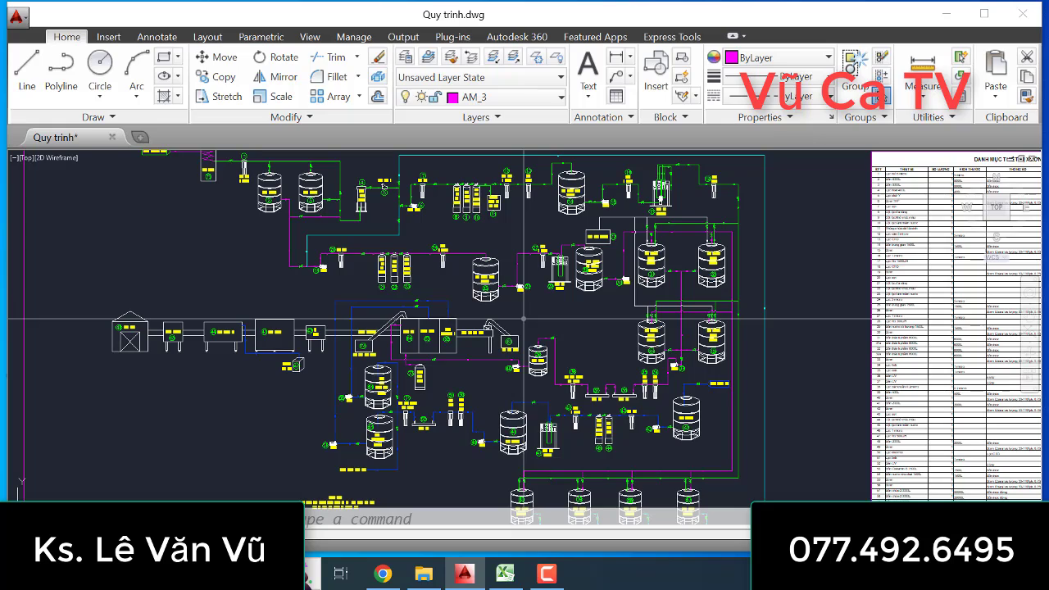
scroll(526, 313, "up", 3)
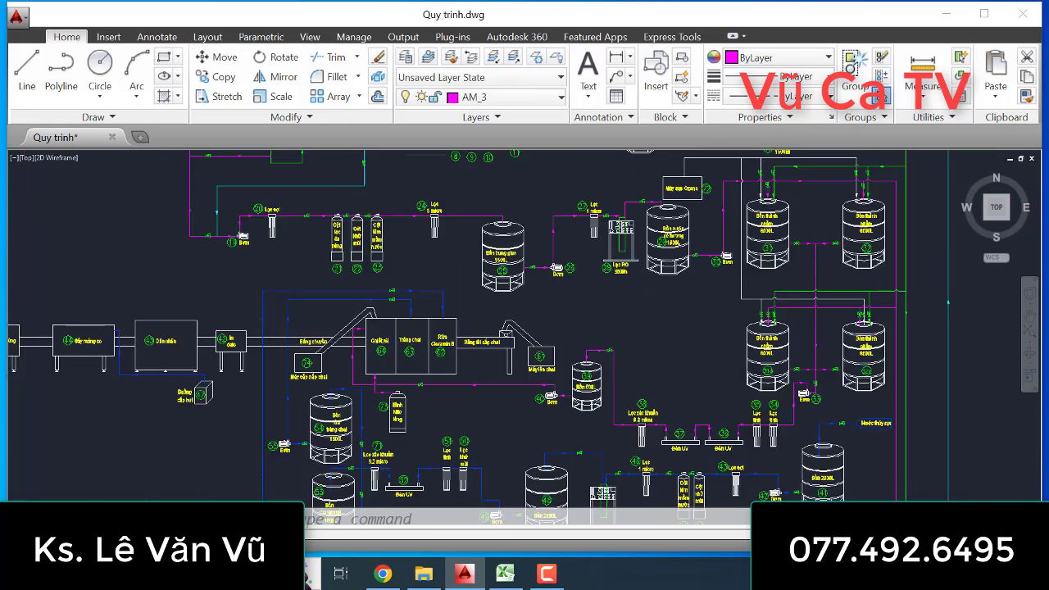
scroll(432, 358, "down", 3)
scroll(432, 358, "up", 3)
scroll(432, 358, "down", 3)
scroll(507, 346, "up", 3)
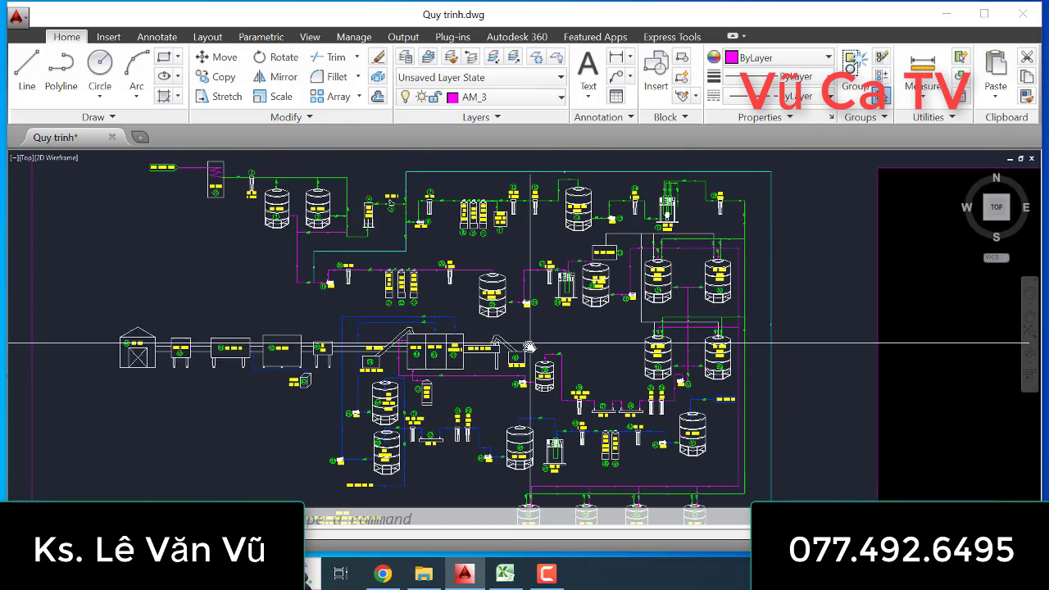
scroll(509, 328, "down", 3)
scroll(519, 270, "up", 3)
scroll(539, 302, "down", 3)
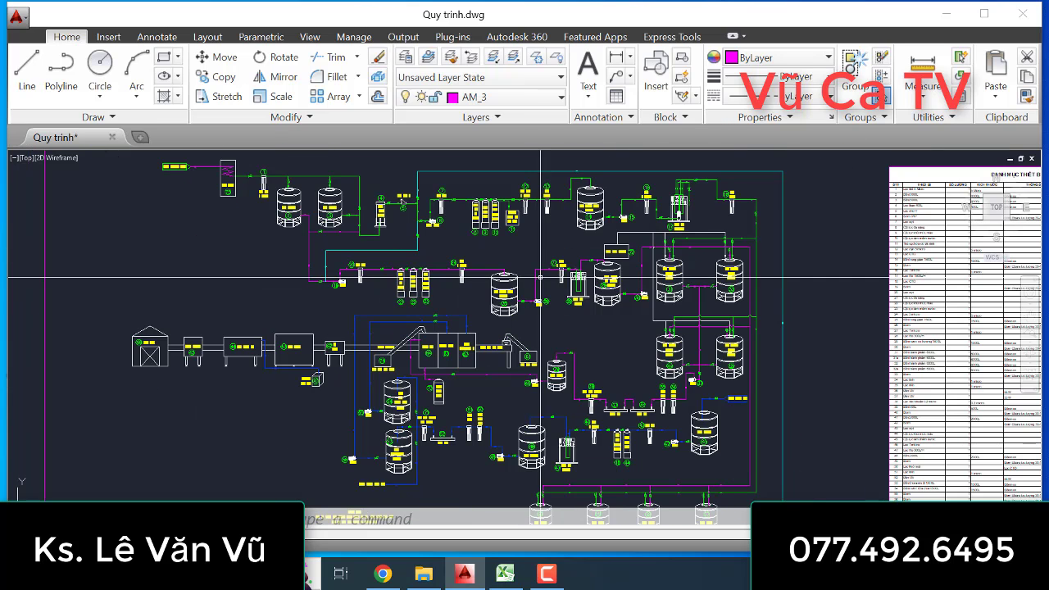
scroll(529, 303, "up", 2)
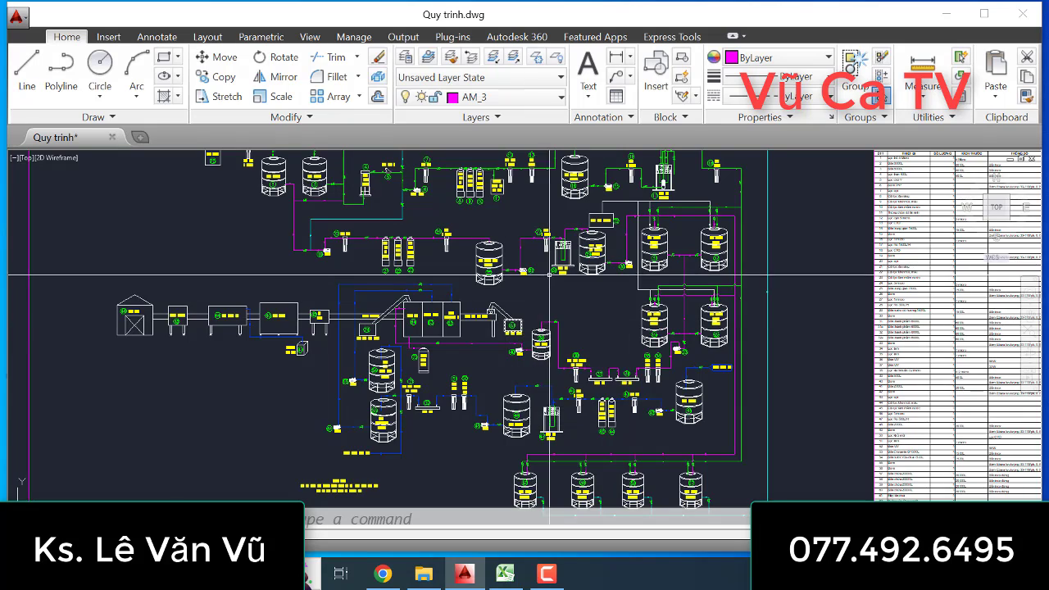
scroll(512, 316, "down", 3)
scroll(537, 304, "up", 3)
scroll(537, 304, "up", 2)
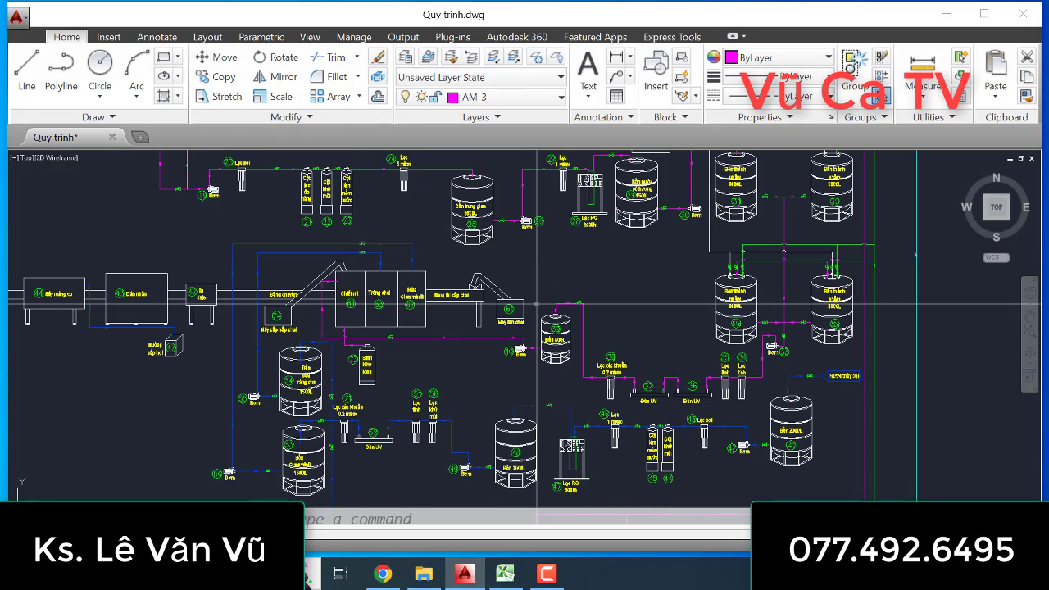
scroll(547, 332, "down", 4)
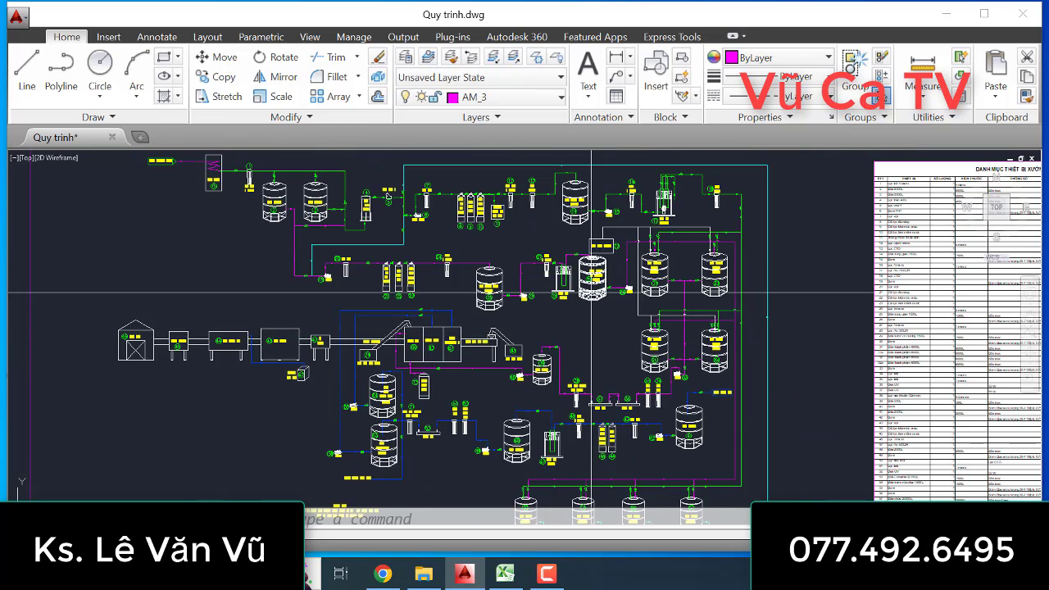
scroll(592, 271, "up", 2)
scroll(564, 224, "down", 5)
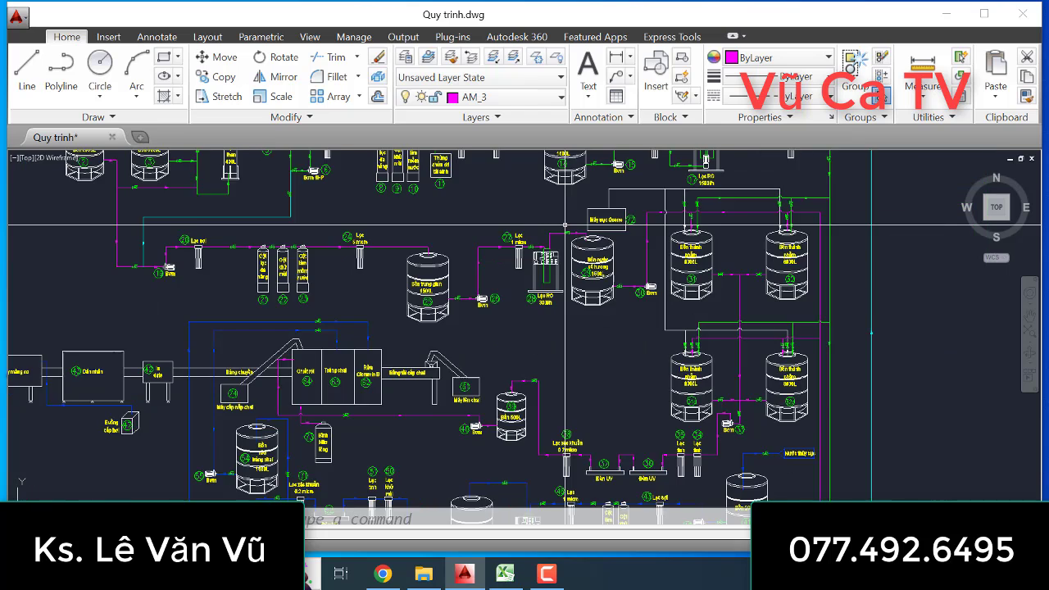
scroll(504, 304, "up", 3)
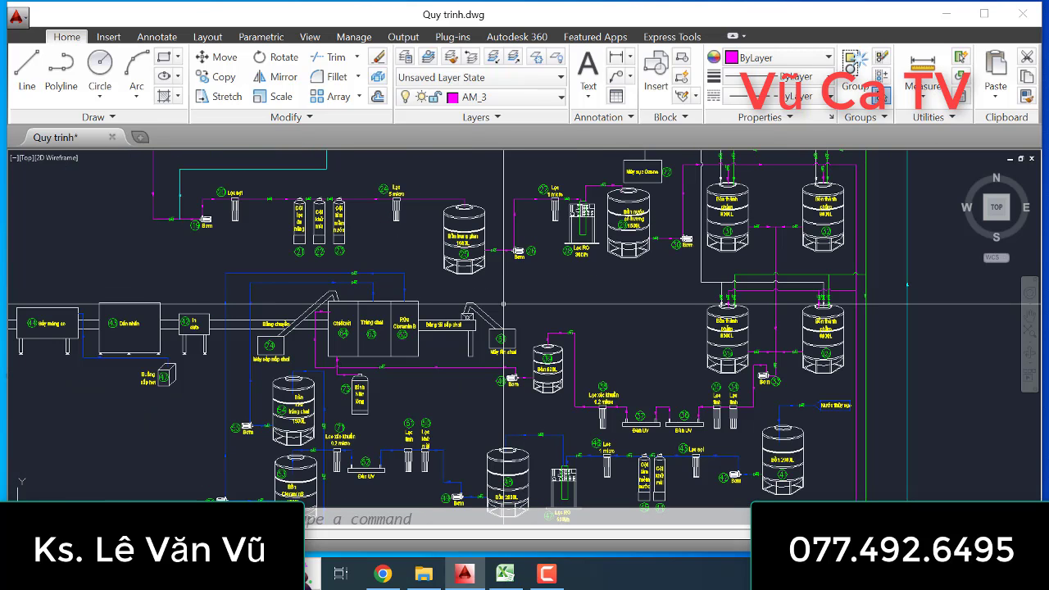
scroll(503, 304, "down", 3)
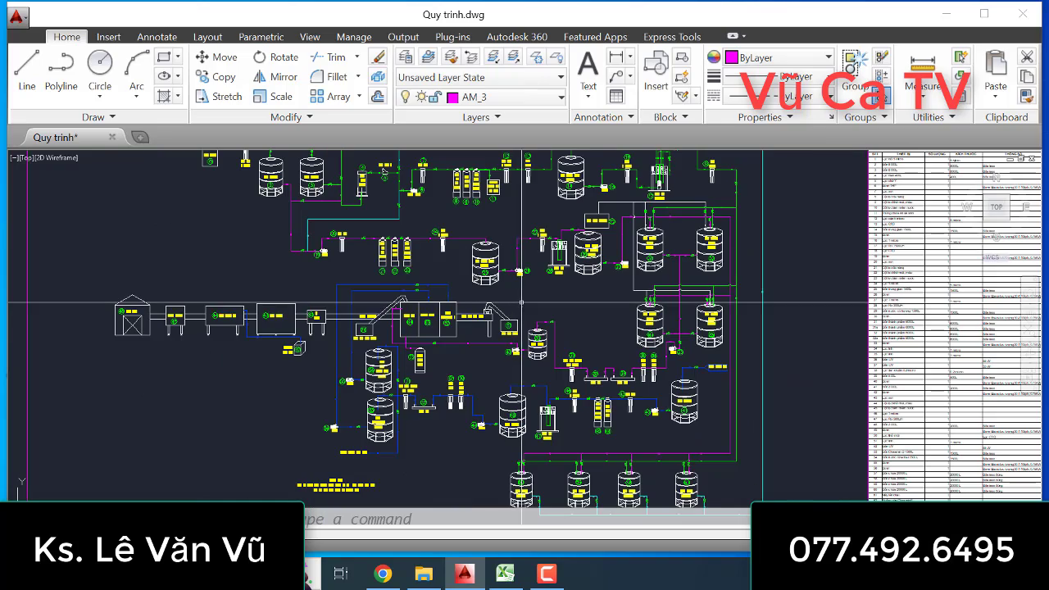
scroll(514, 358, "up", 1)
scroll(517, 348, "up", 3)
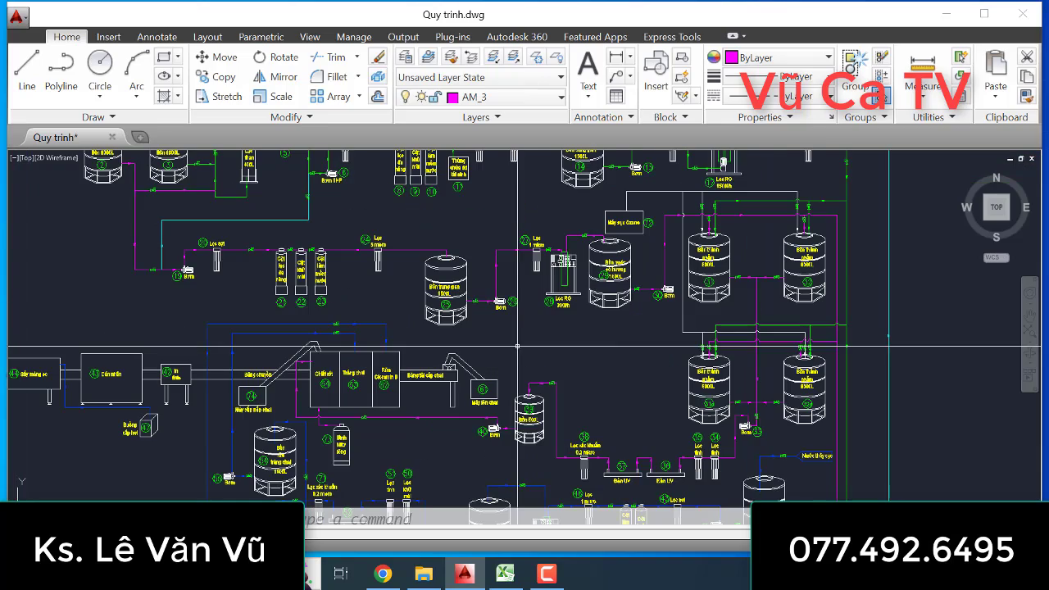
- Switch to the Excel equipment list and look through the DANH MỤC THIẾT BỊ XƯỞNG NƯỚC items, ending at the table's start
left_click(511, 585)
scroll(442, 418, "up", 20)
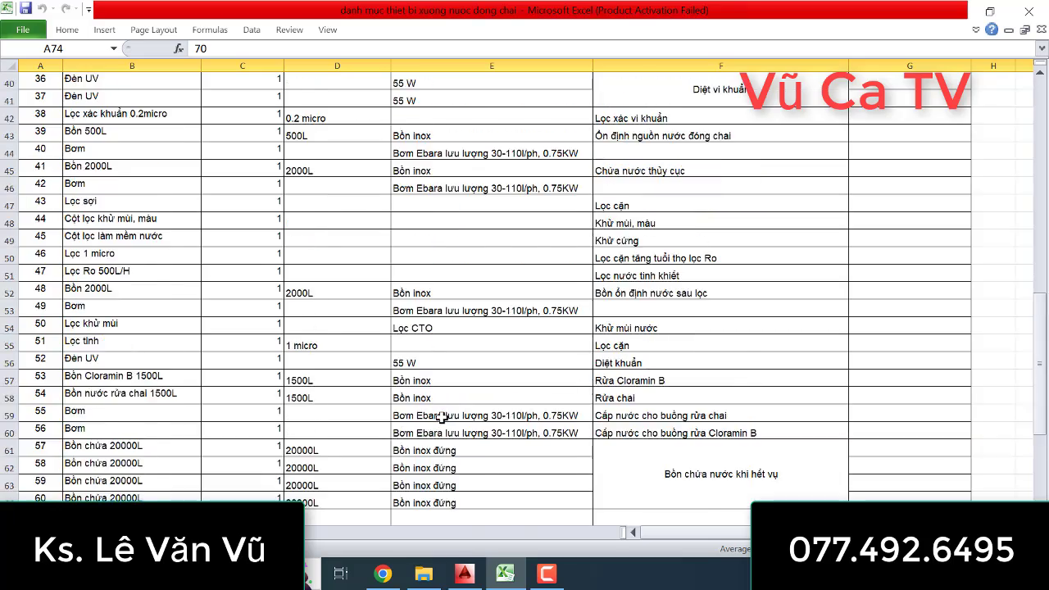
scroll(442, 418, "down", 20)
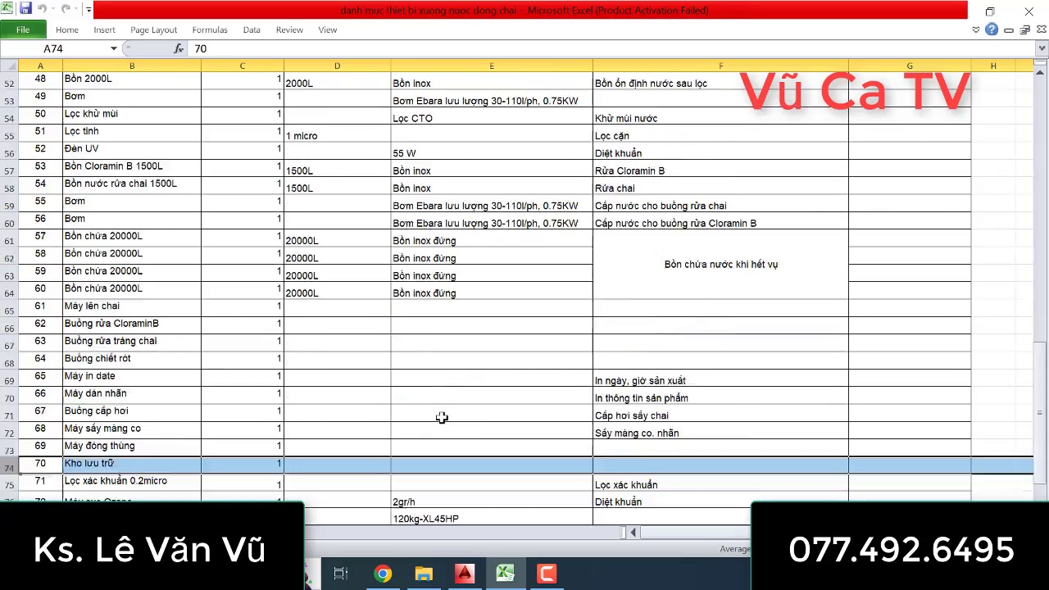
scroll(442, 418, "up", 7)
scroll(442, 419, "up", 13)
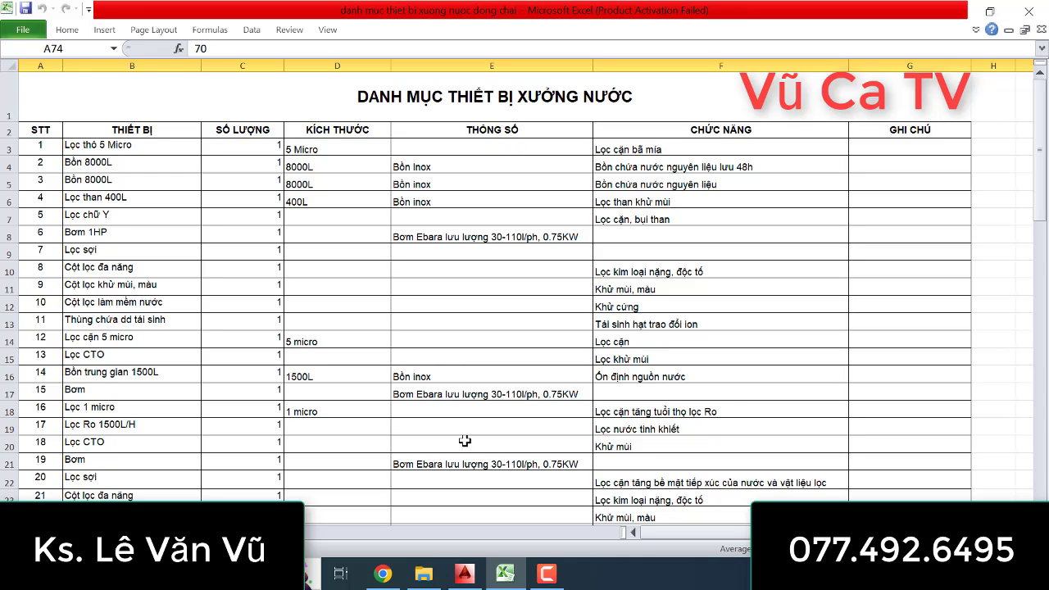
- Review the equipment rows once more down to the 2000L tank at item 41, and return to the table's title
scroll(465, 441, "down", 7)
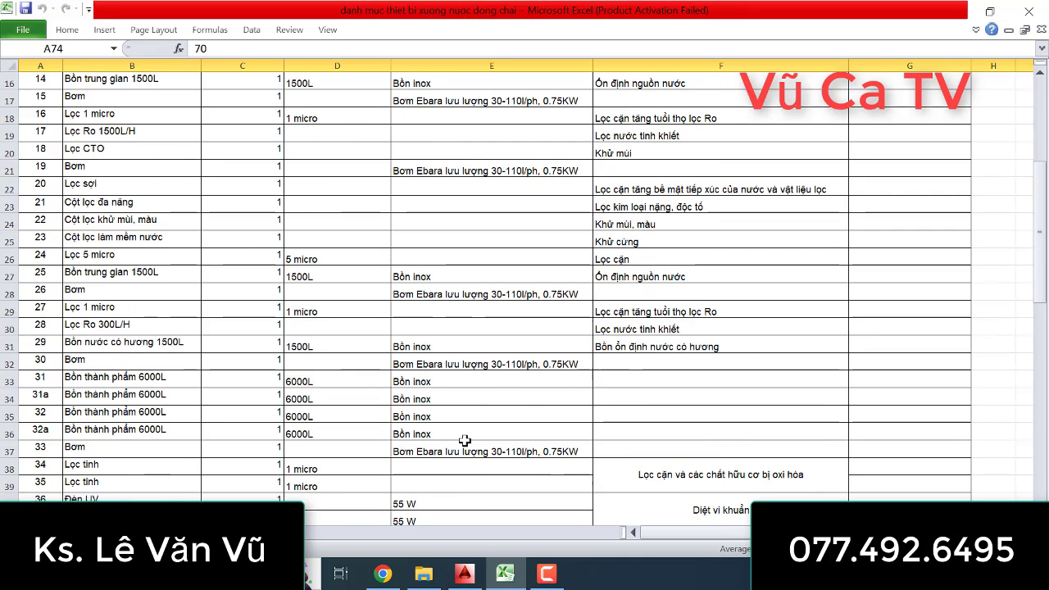
scroll(465, 441, "down", 5)
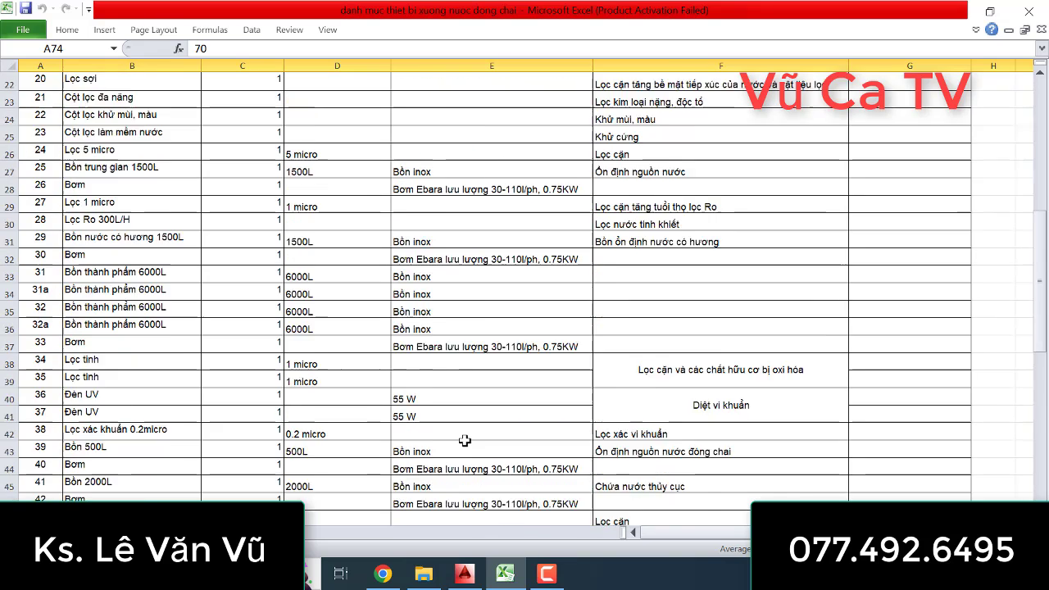
scroll(465, 441, "up", 7)
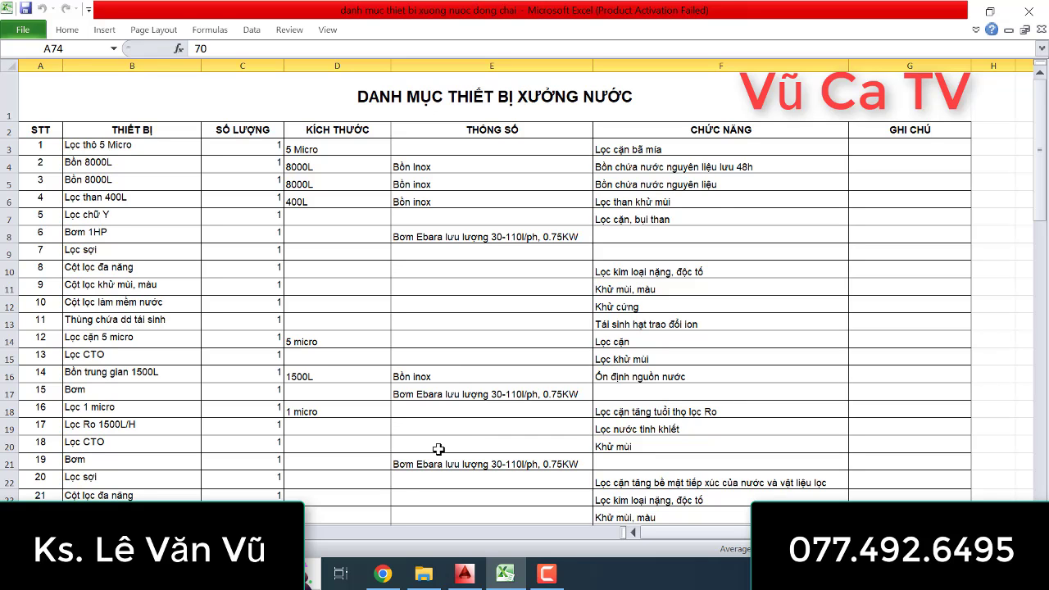
- Switch to Chrome and review the Vũ Ca TV channel's Giới thiệu page, highlighting the hotline number and ending at the channel banner
left_click(385, 577)
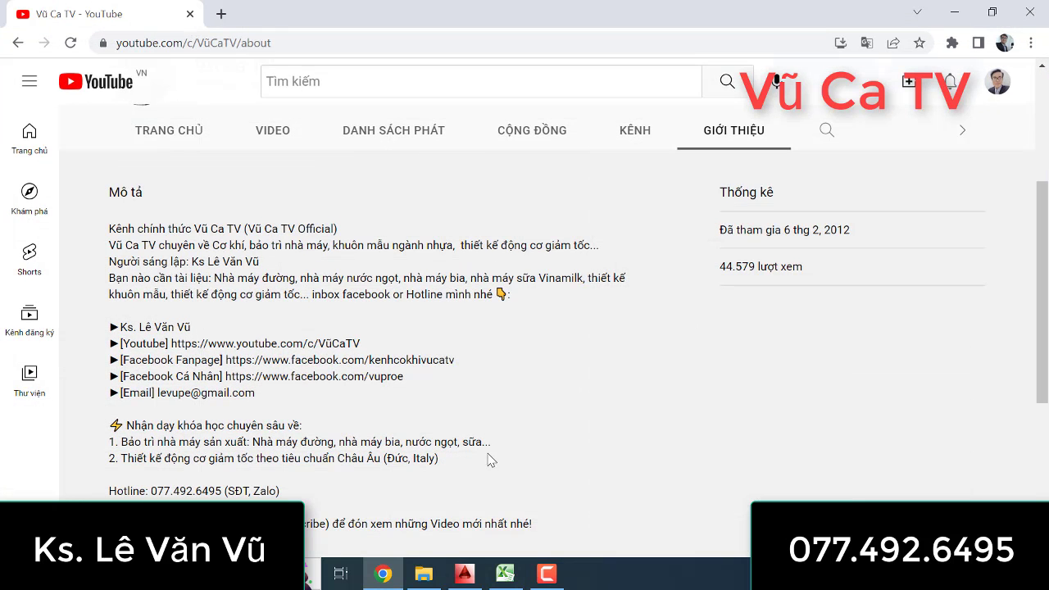
scroll(492, 455, "up", 4)
scroll(492, 449, "down", 5)
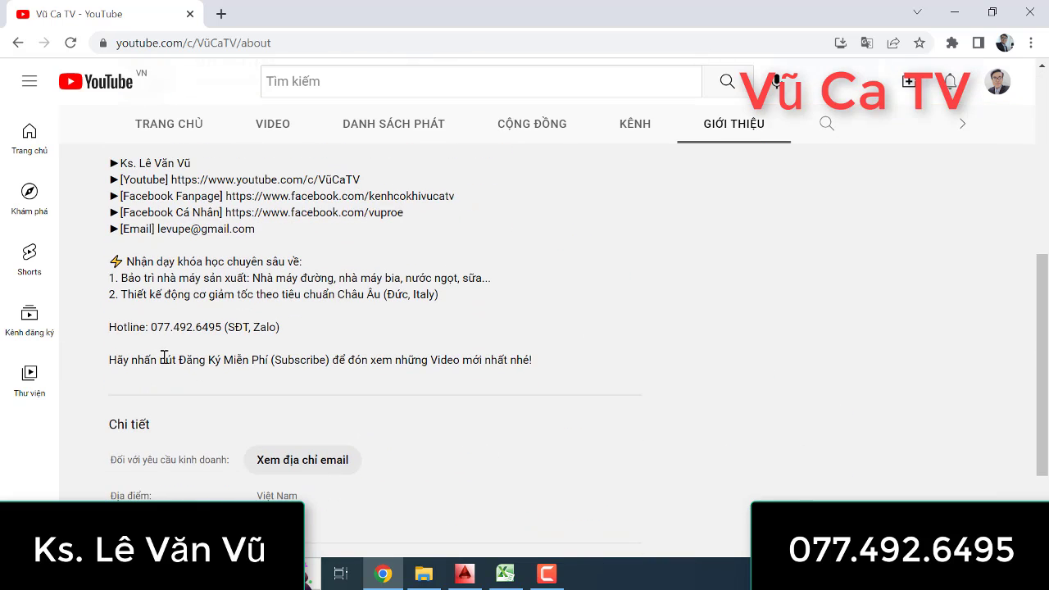
left_click_drag(151, 328, 292, 336)
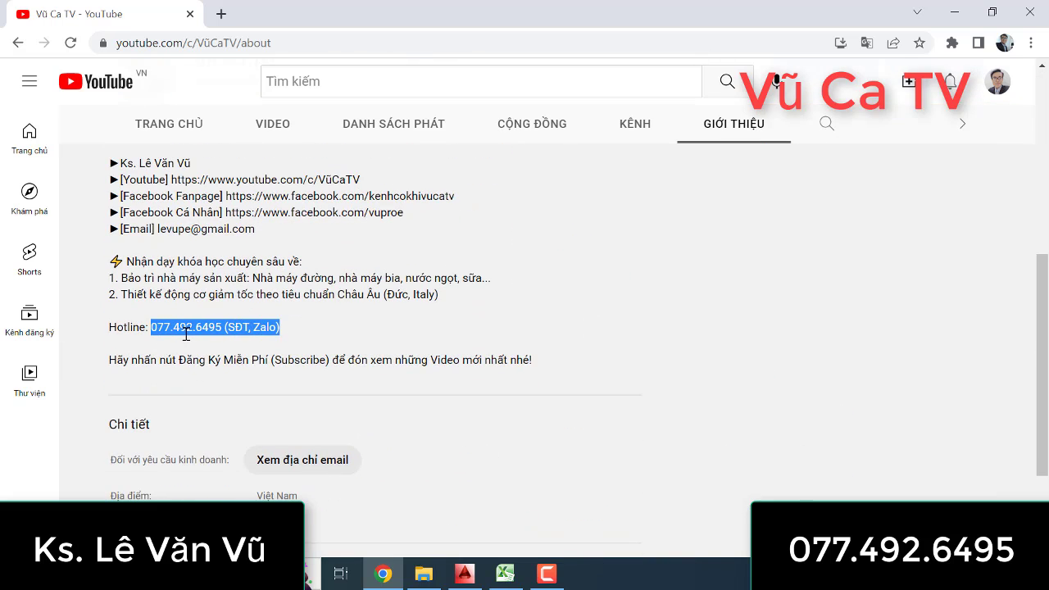
left_click(292, 335)
scroll(314, 359, "up", 1)
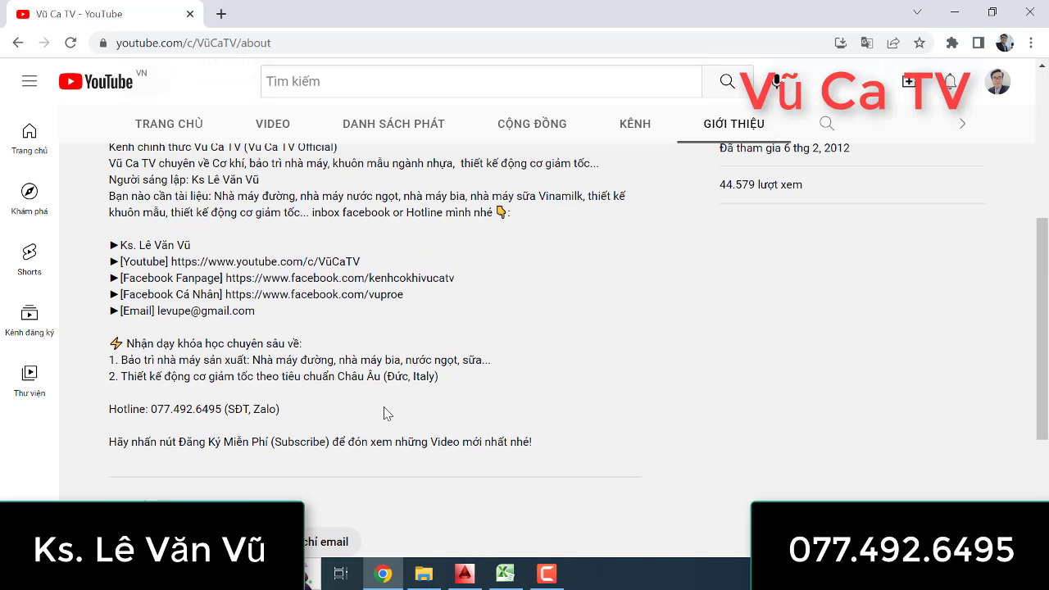
scroll(390, 414, "up", 1)
scroll(390, 414, "up", 2)
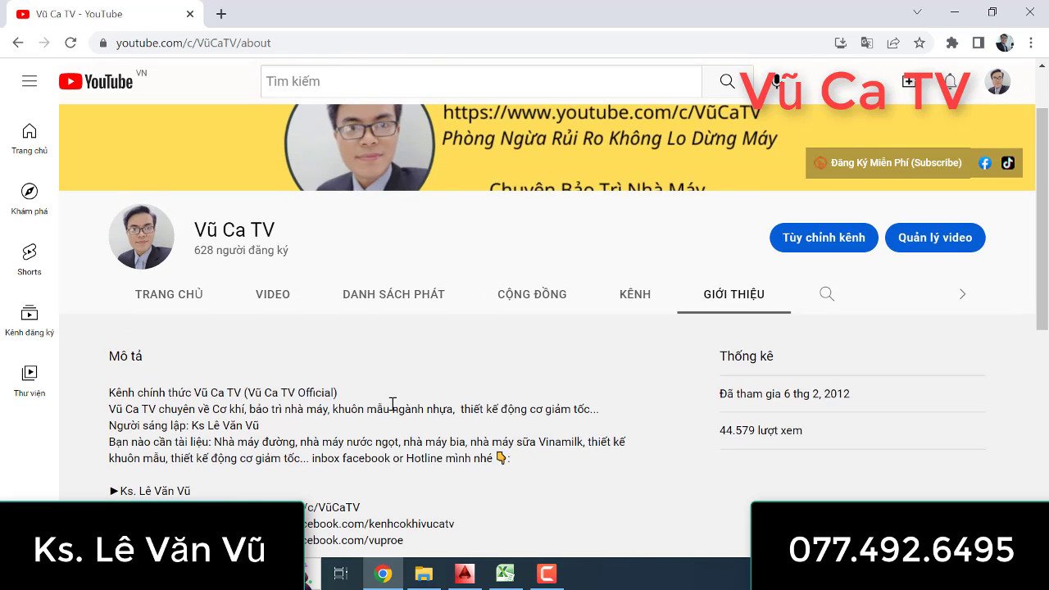
scroll(391, 410, "up", 1)
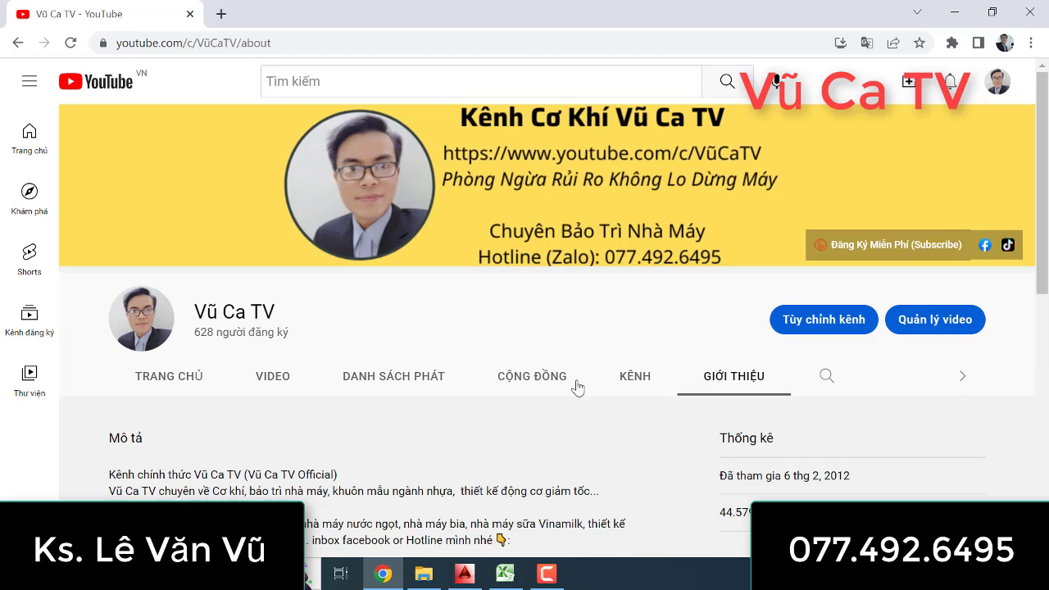
left_click(546, 573)
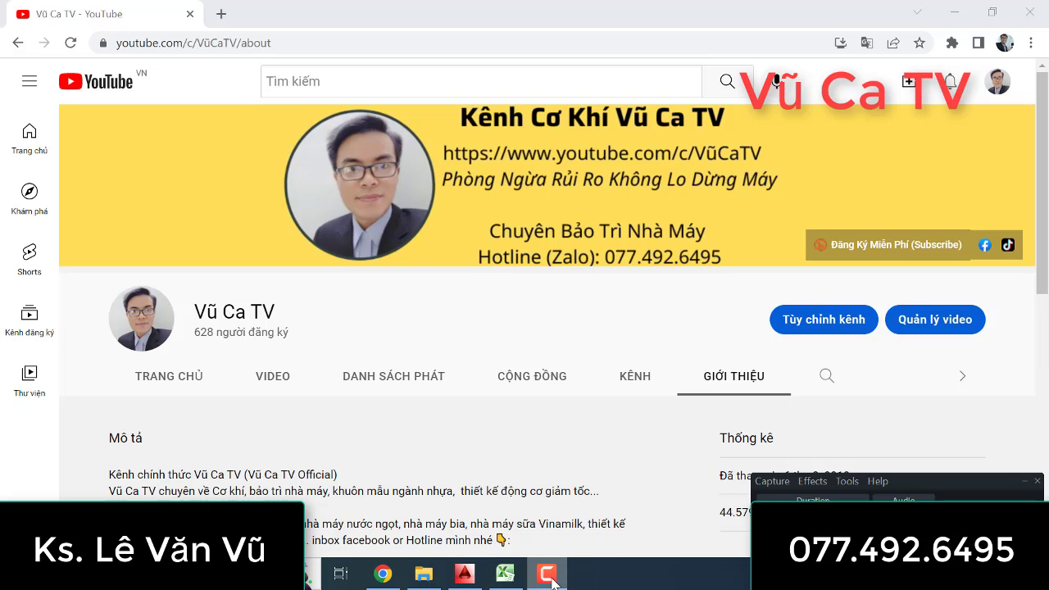